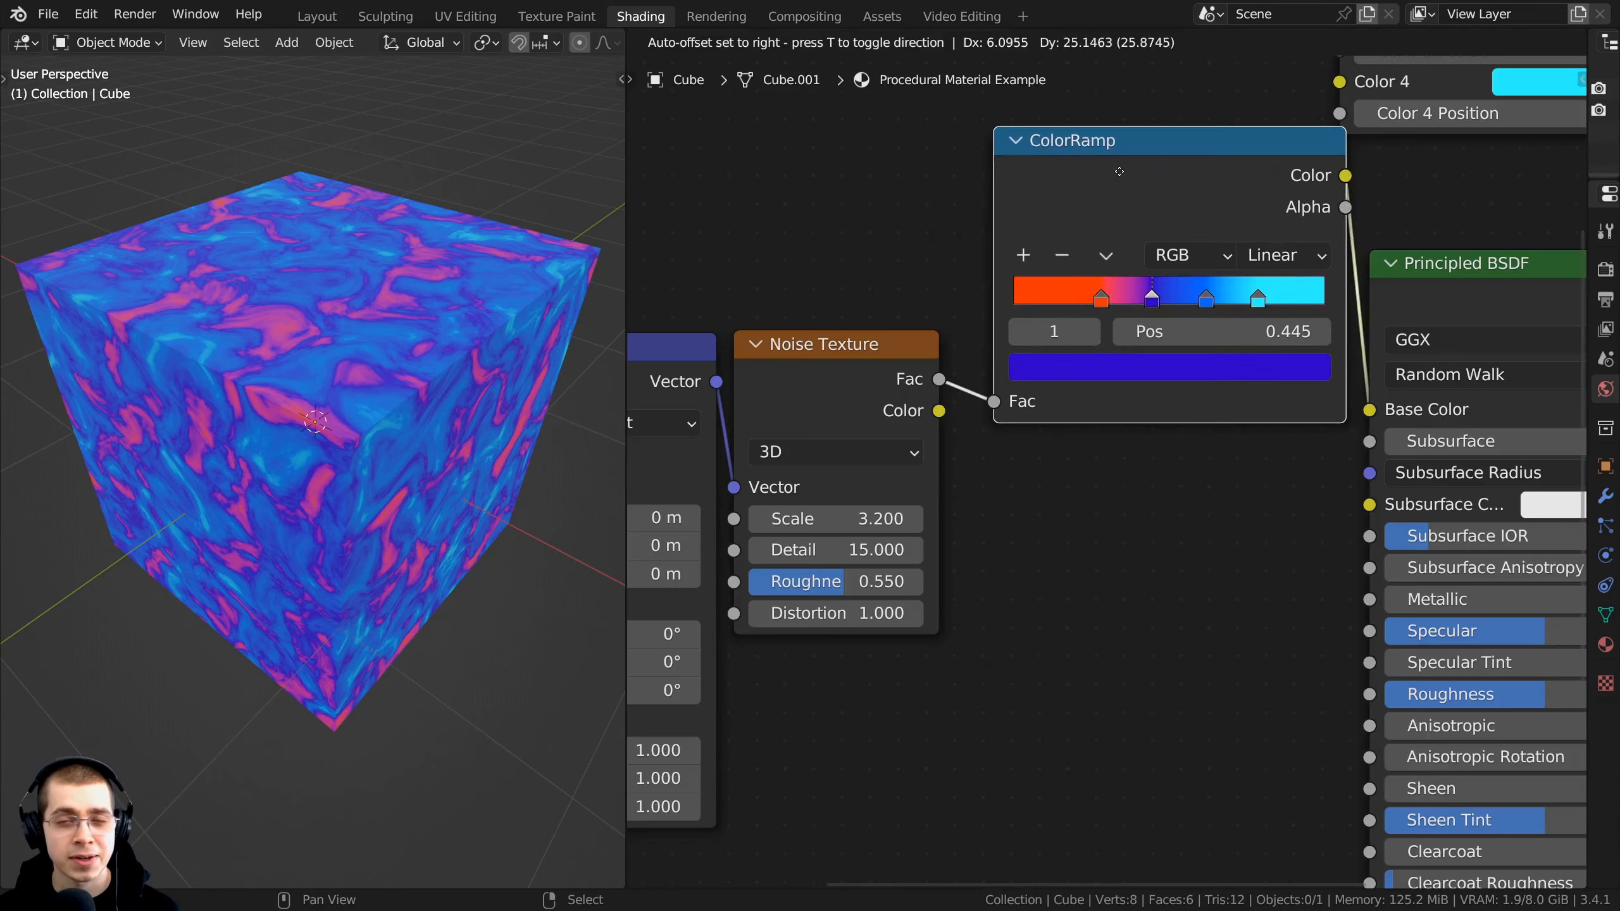
Step: Examine the example material's node chain from the Mapping and Noise Texture nodes through the ColorRamp to the Principled BSDF
mouse_move(1078, 276)
left_mouse_down()
mouse_move(1098, 279)
mouse_move(1070, 275)
left_mouse_up()
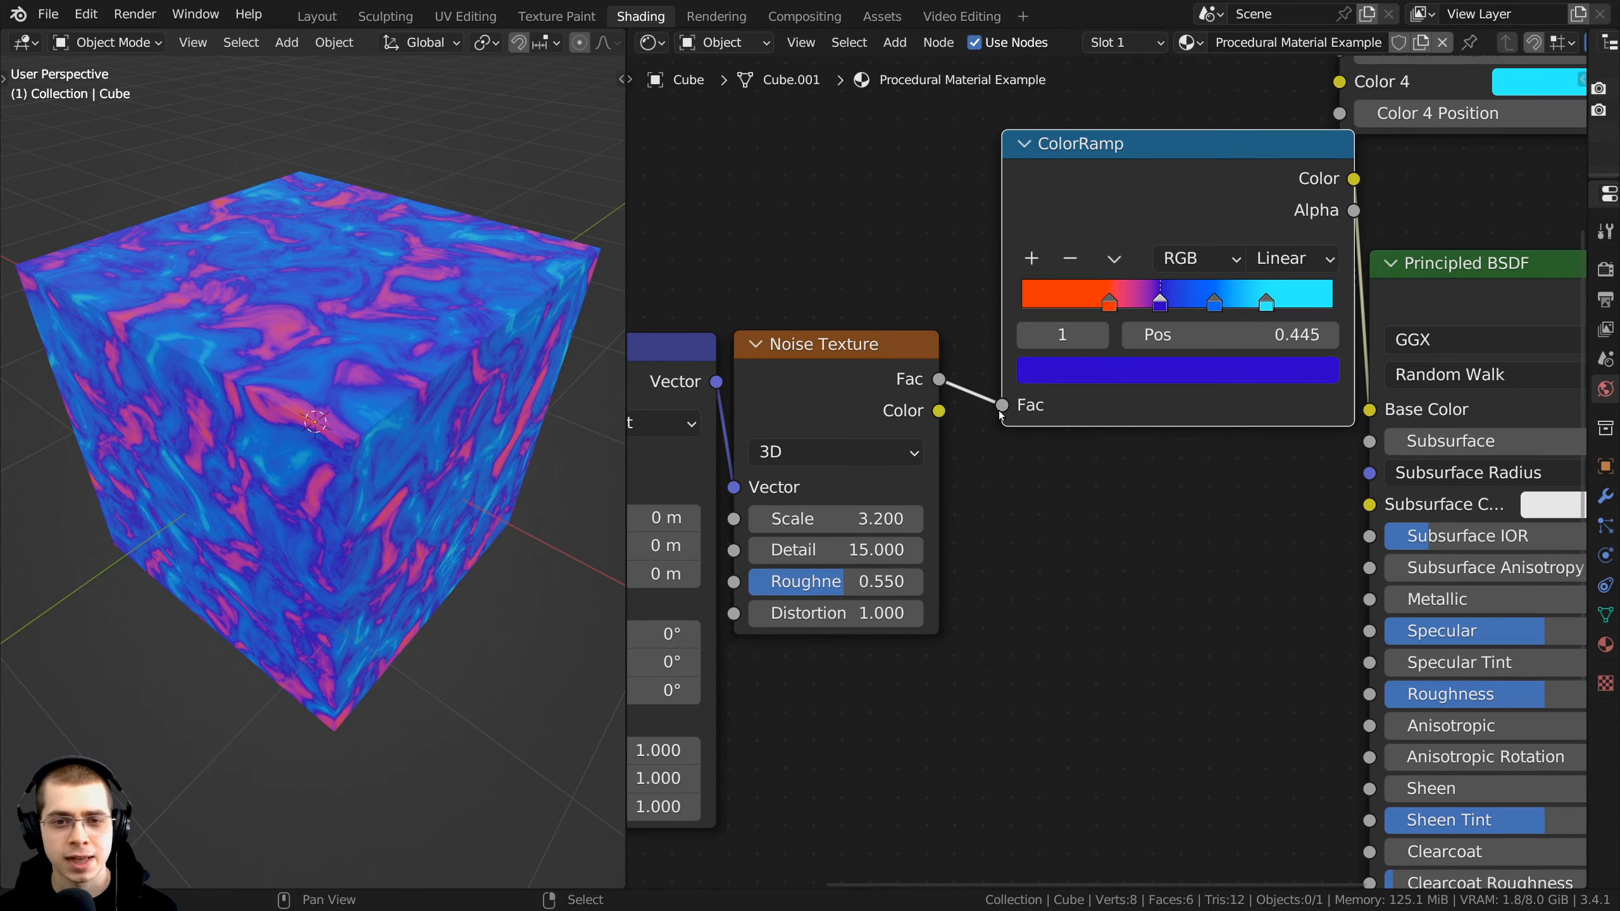
mouse_move(1001, 405)
left_mouse_down()
mouse_move(990, 402)
mouse_move(1002, 405)
left_mouse_up()
scroll(887, 409, "down", 1)
middle_click_drag(887, 408, 1013, 392)
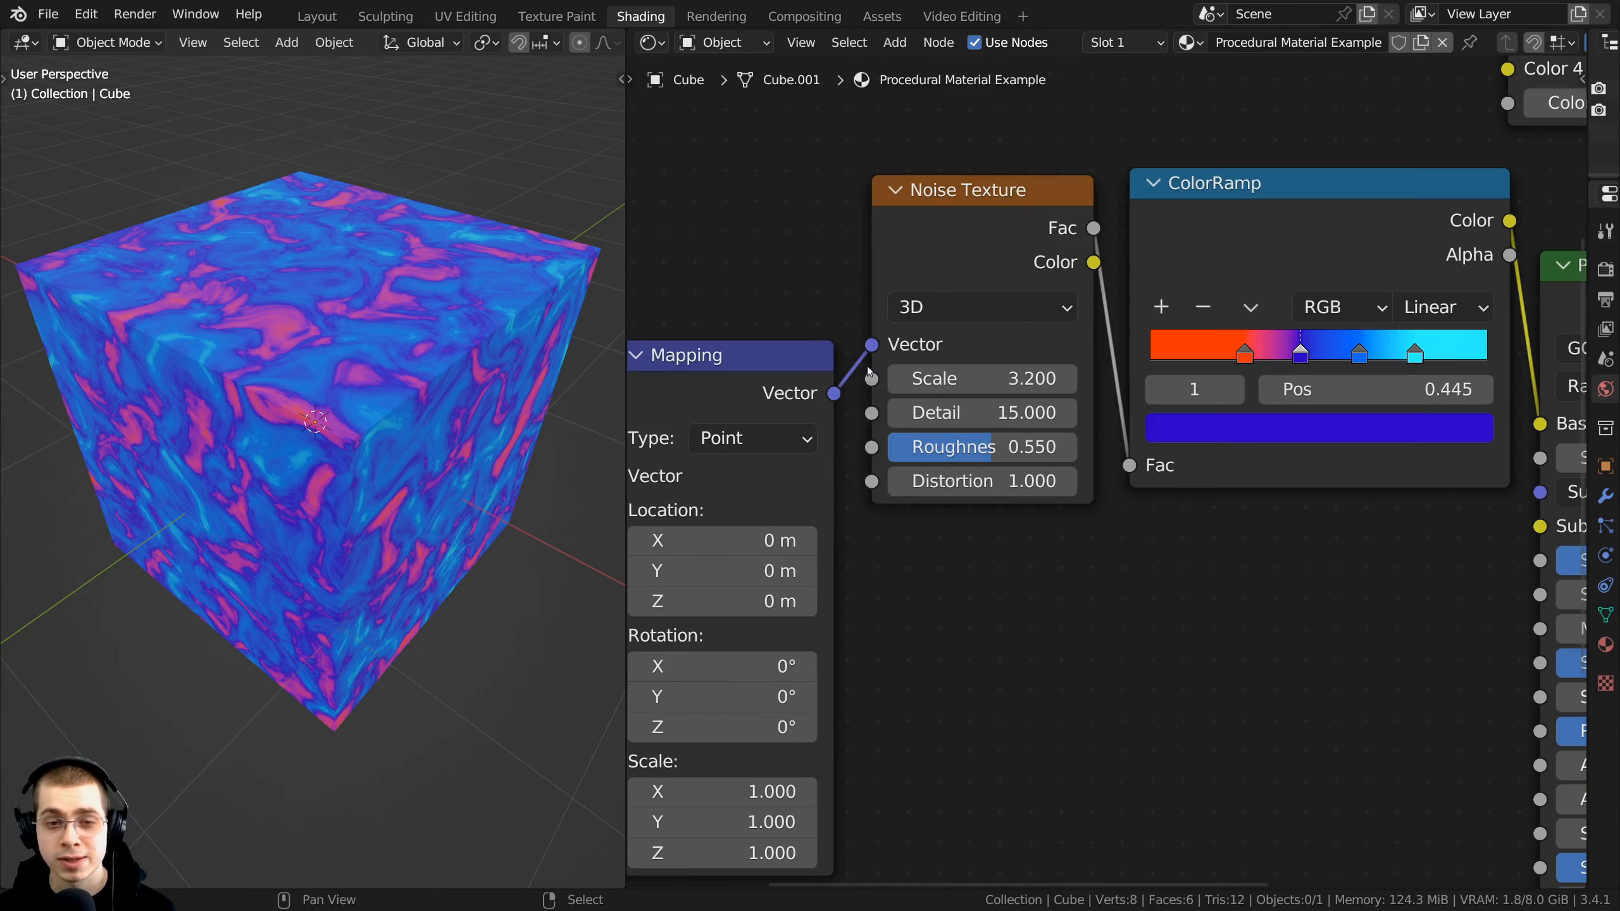
left_click_drag(871, 344, 765, 263)
left_click(1195, 221)
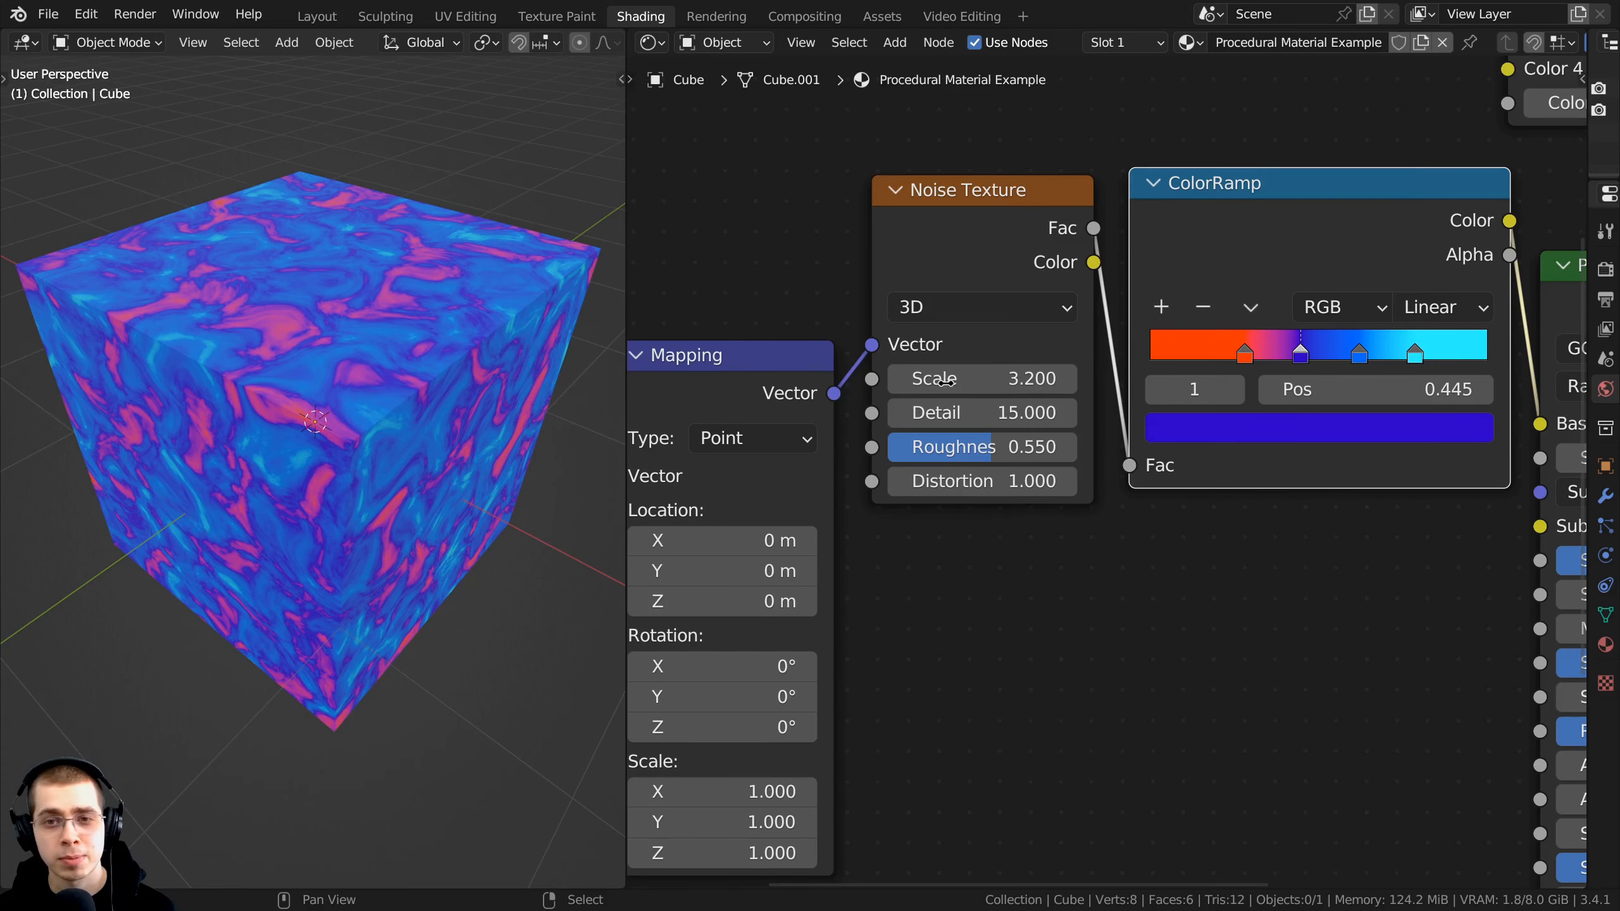
left_click_drag(872, 379, 791, 270)
left_click(825, 194)
middle_click_drag(1235, 372, 1107, 389)
scroll(1107, 389, "up", 1)
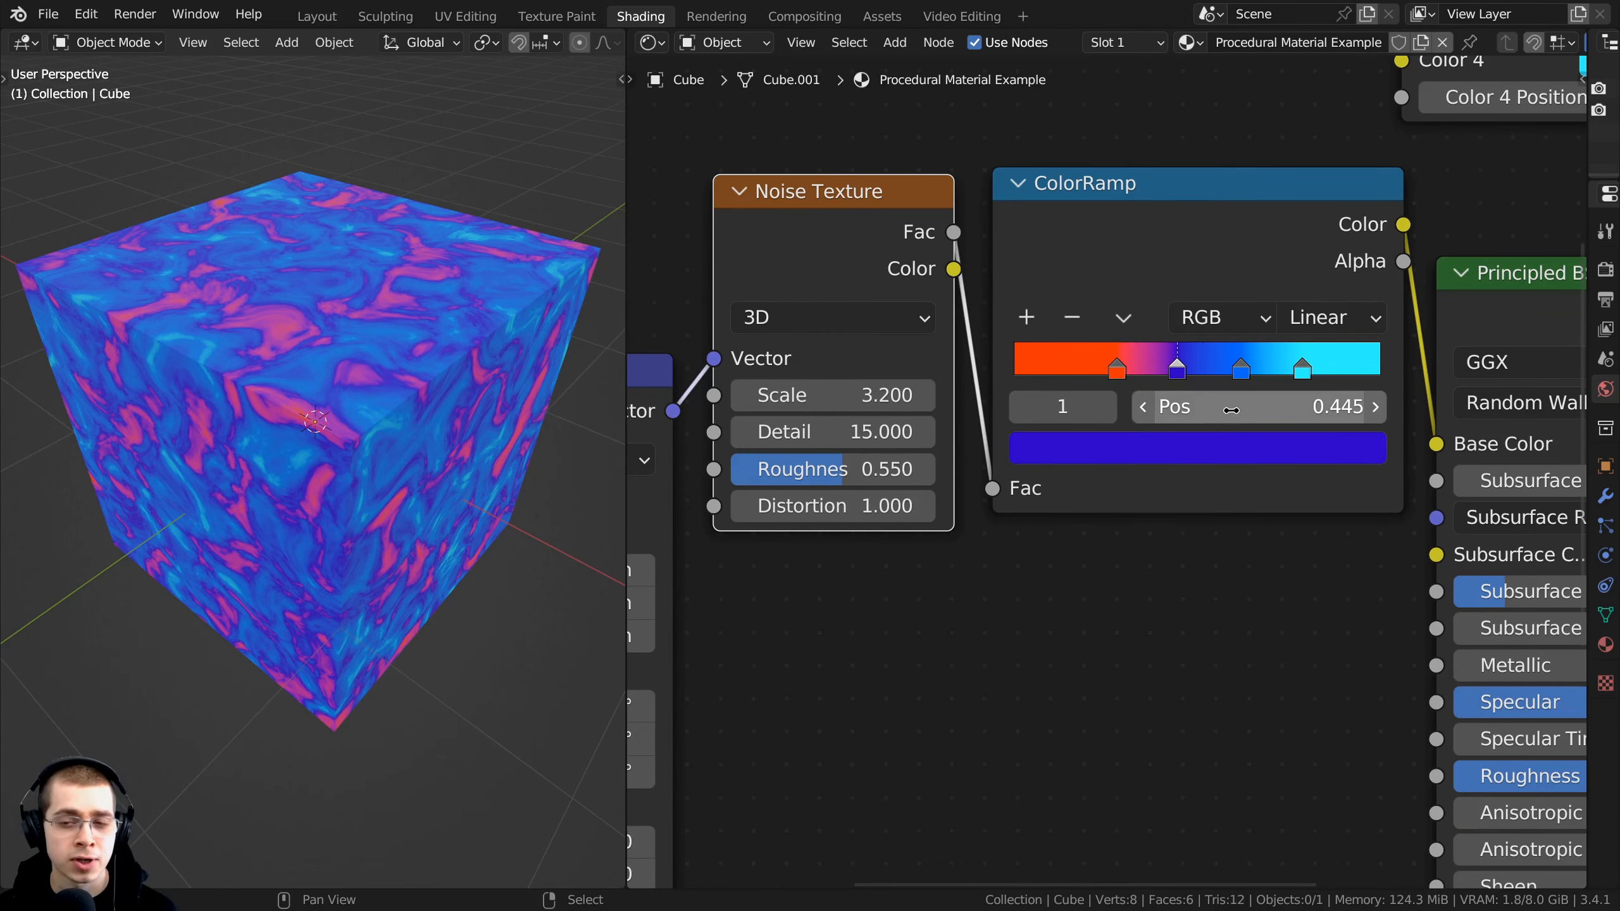
Step: Select the ColorRamp's orange color stop and try shifting its position
mouse_move(1250, 406)
left_mouse_down()
mouse_move(1174, 407)
mouse_move(1250, 406)
left_mouse_up()
left_click(1115, 368)
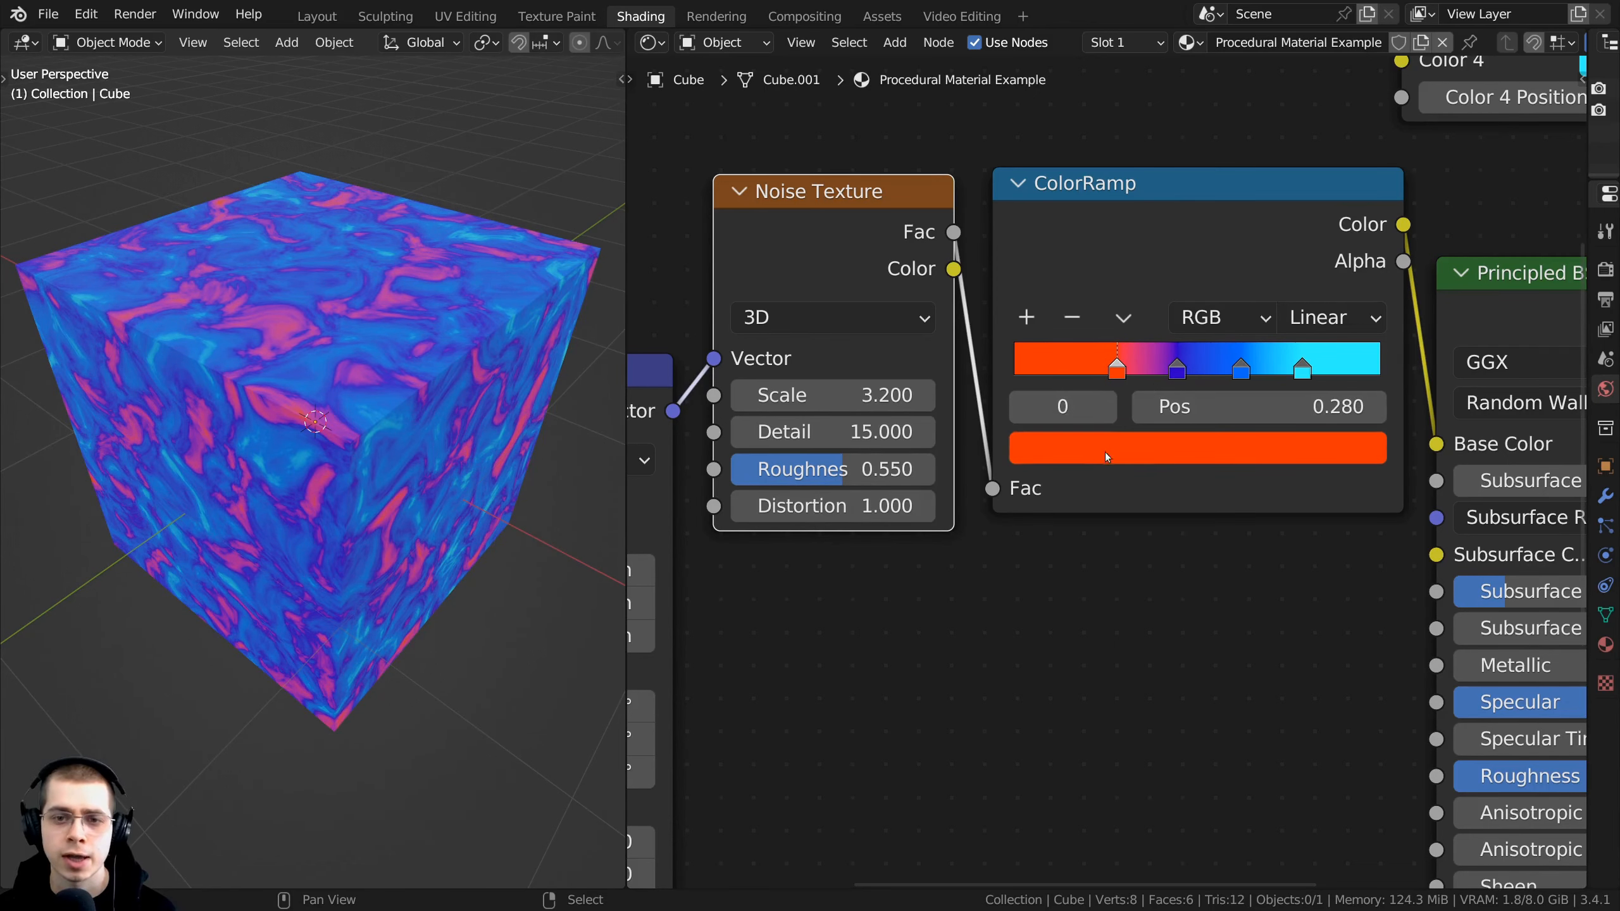
scroll(1073, 452, "down", 2)
middle_click_drag(1073, 452, 1056, 479)
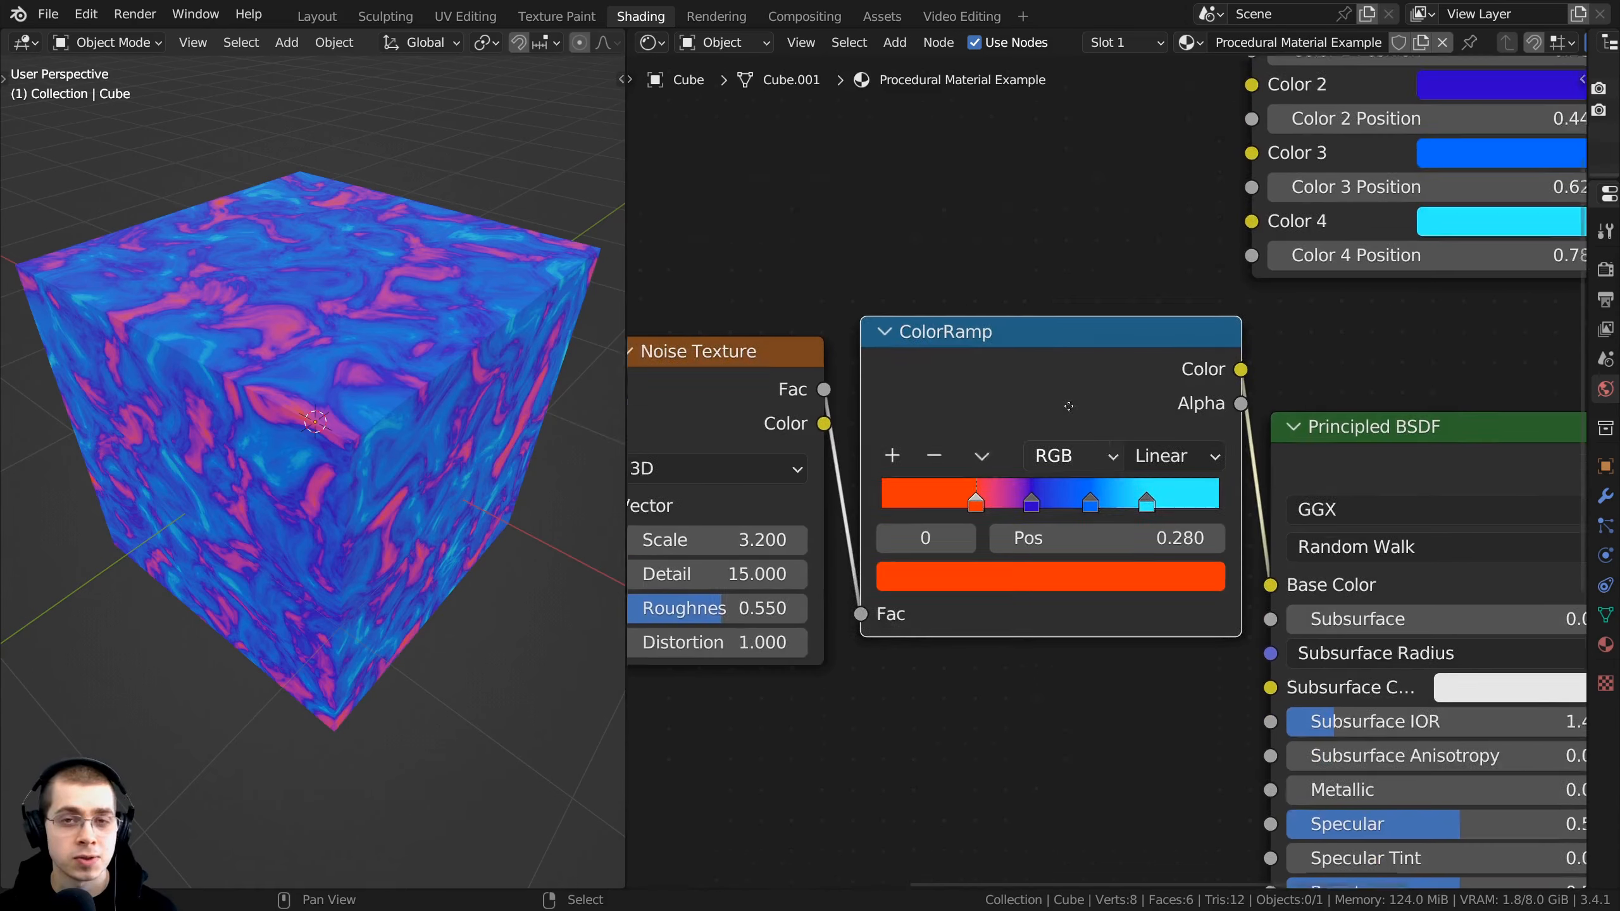
middle_click_drag(1066, 405, 1052, 340)
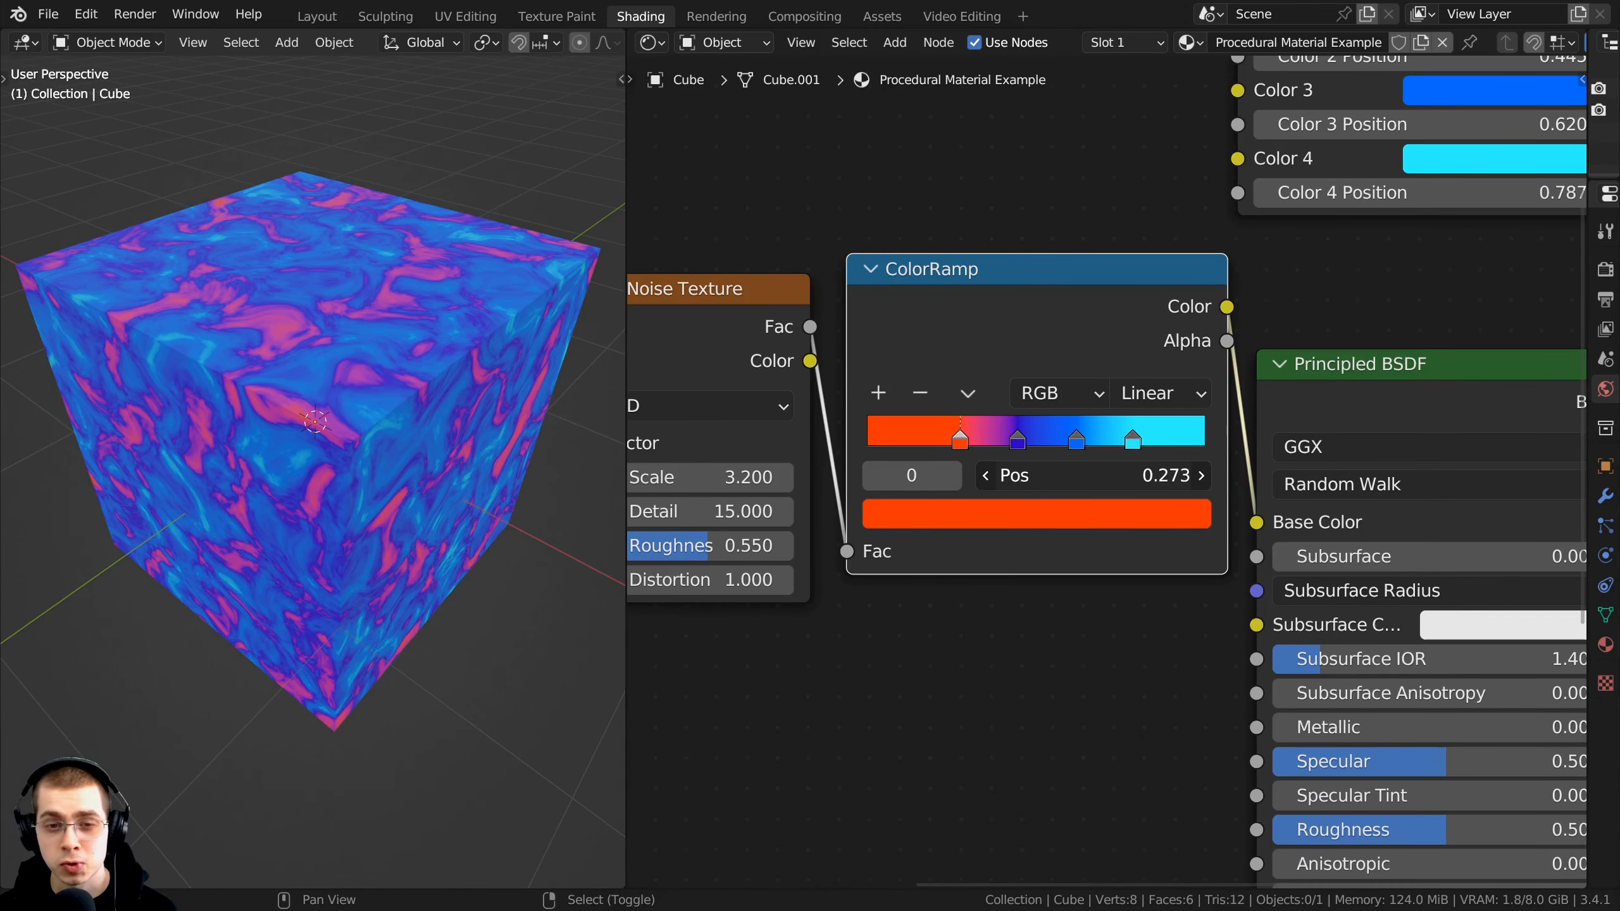
mouse_move(1090, 475)
left_mouse_down()
mouse_move(1113, 475)
mouse_move(1063, 458)
left_mouse_up()
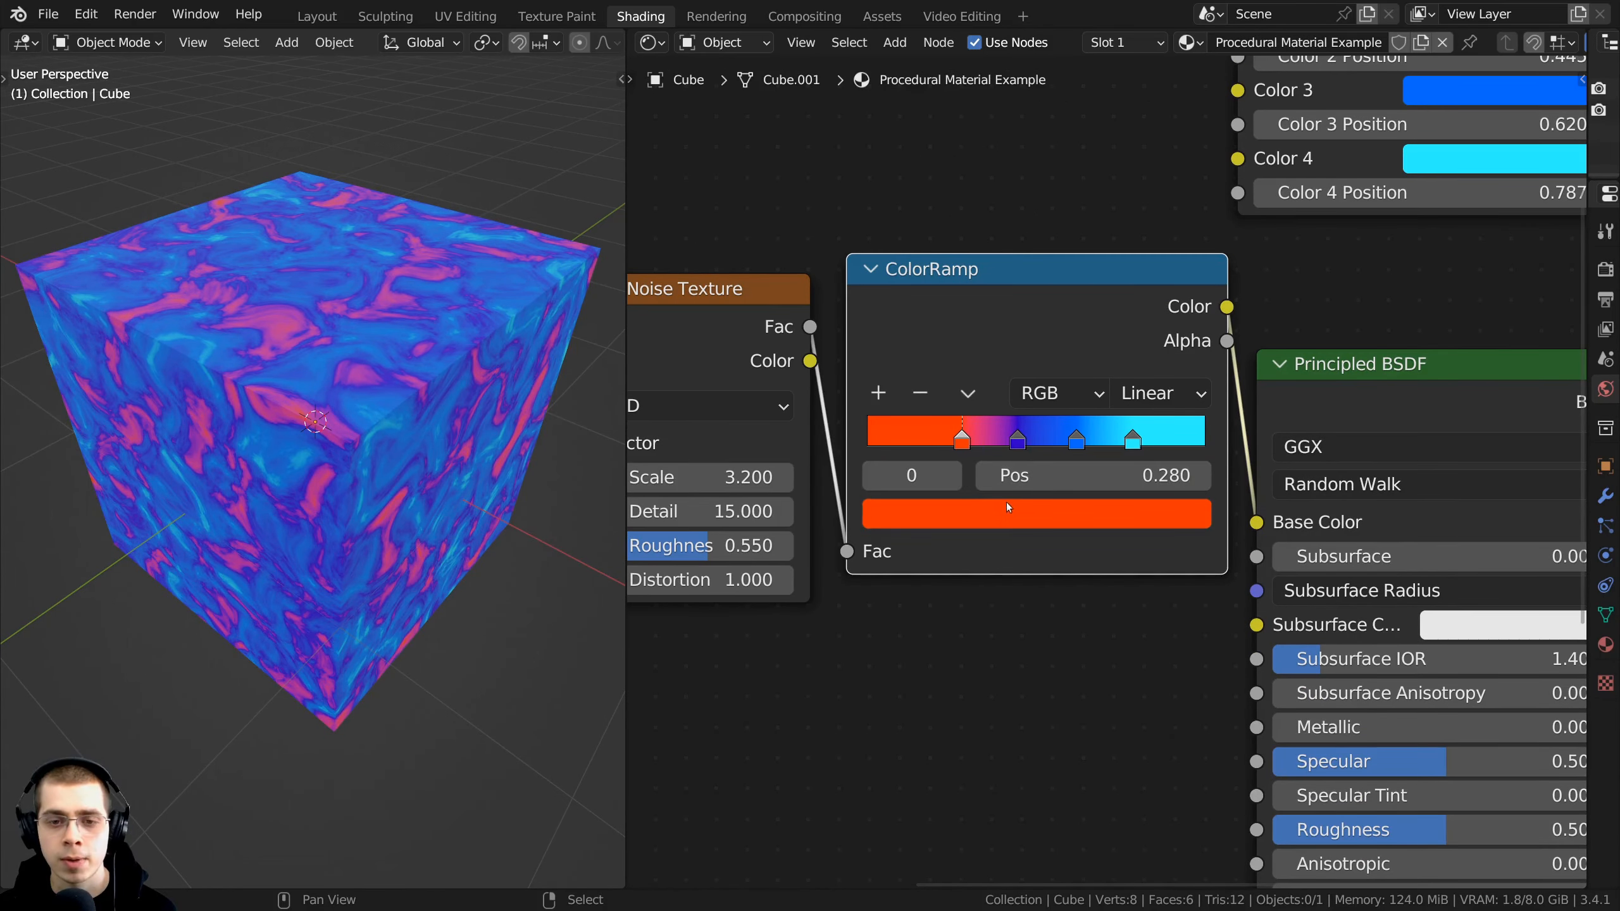
left_click(993, 511)
left_click(988, 514)
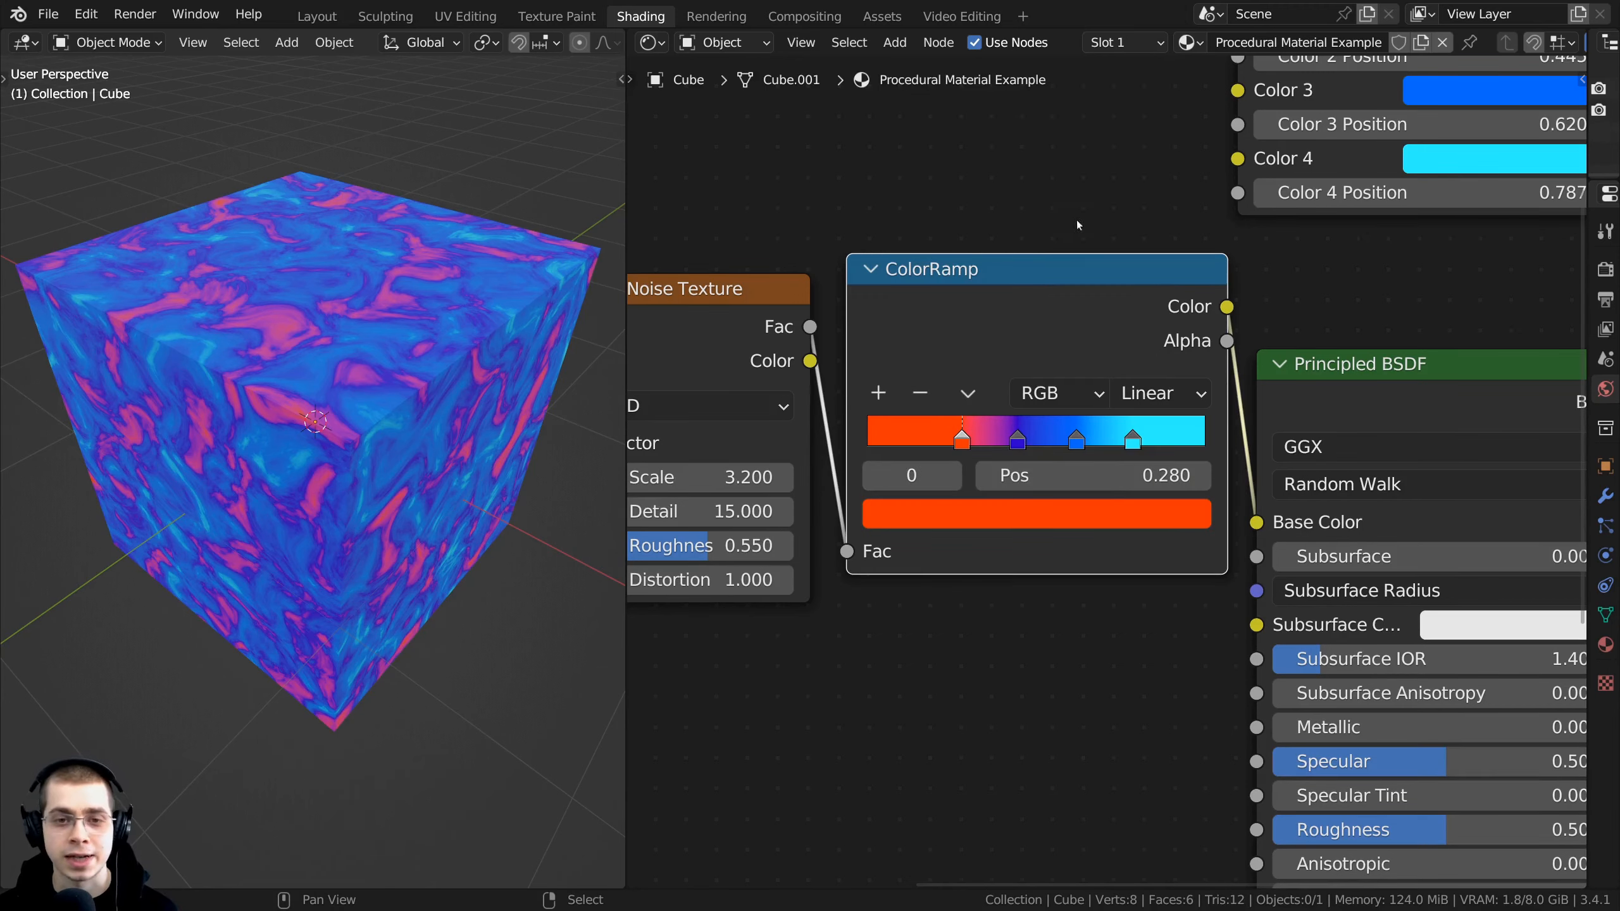
Step: Inspect the node above the Principled BSDF that lists numbered colors and their positions as inputs
middle_click_drag(1076, 220, 809, 596)
mouse_move(1165, 282)
left_mouse_down()
mouse_move(1124, 269)
mouse_move(1147, 282)
left_mouse_up()
middle_click_drag(1224, 324, 1168, 271)
scroll(1172, 296, "down", 1)
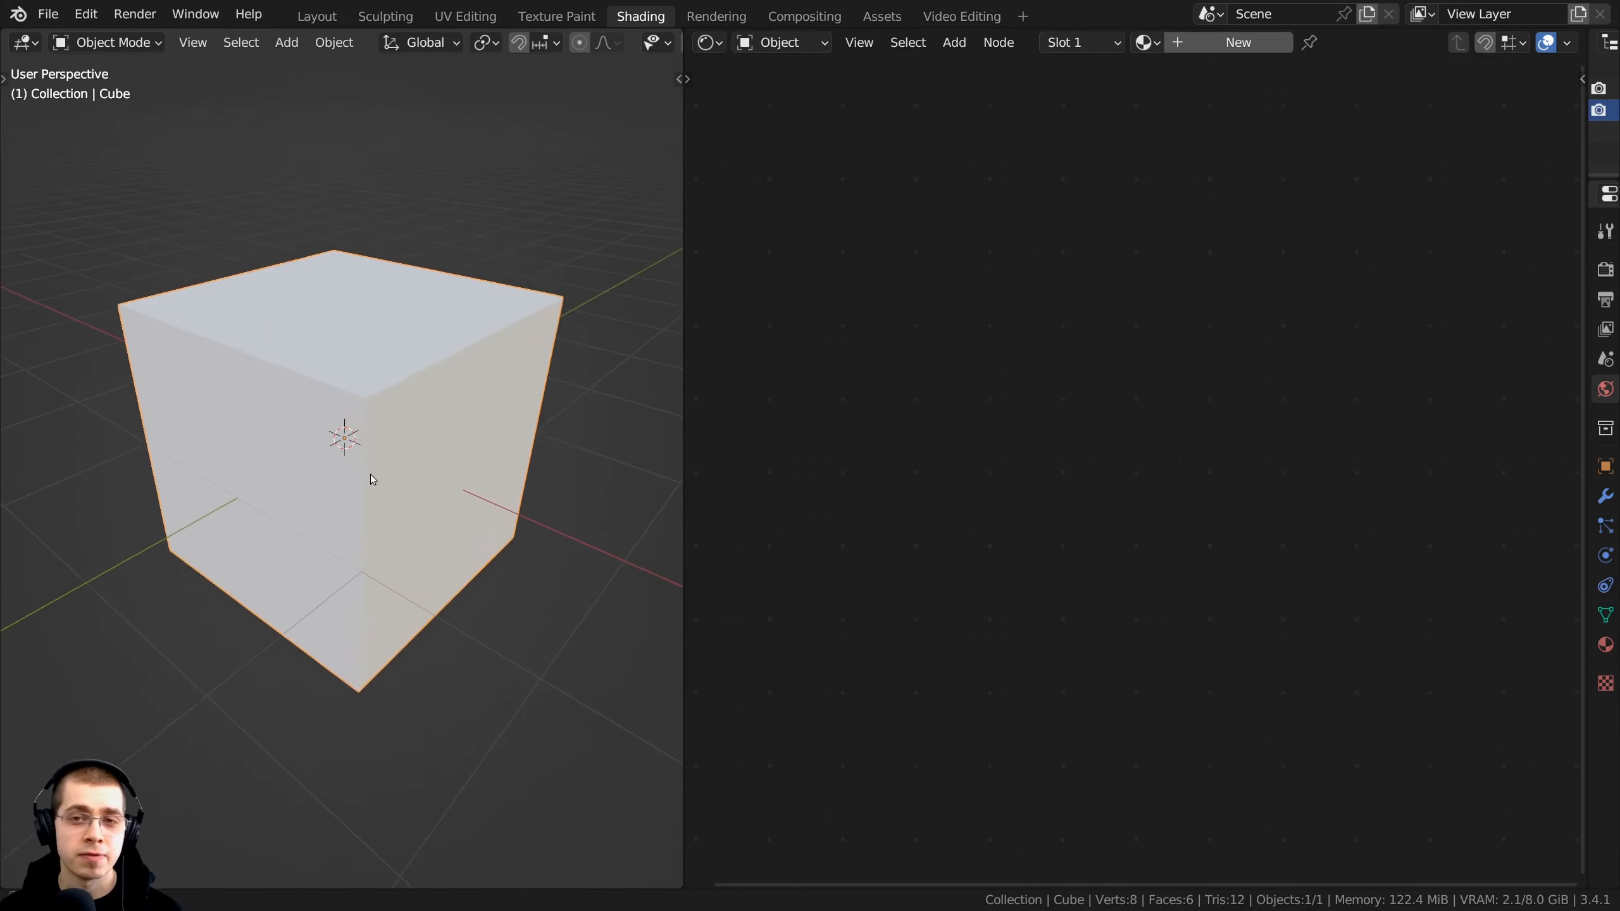
mouse_move(372, 479)
middle_mouse_down()
mouse_move(397, 482)
mouse_move(365, 479)
middle_mouse_up()
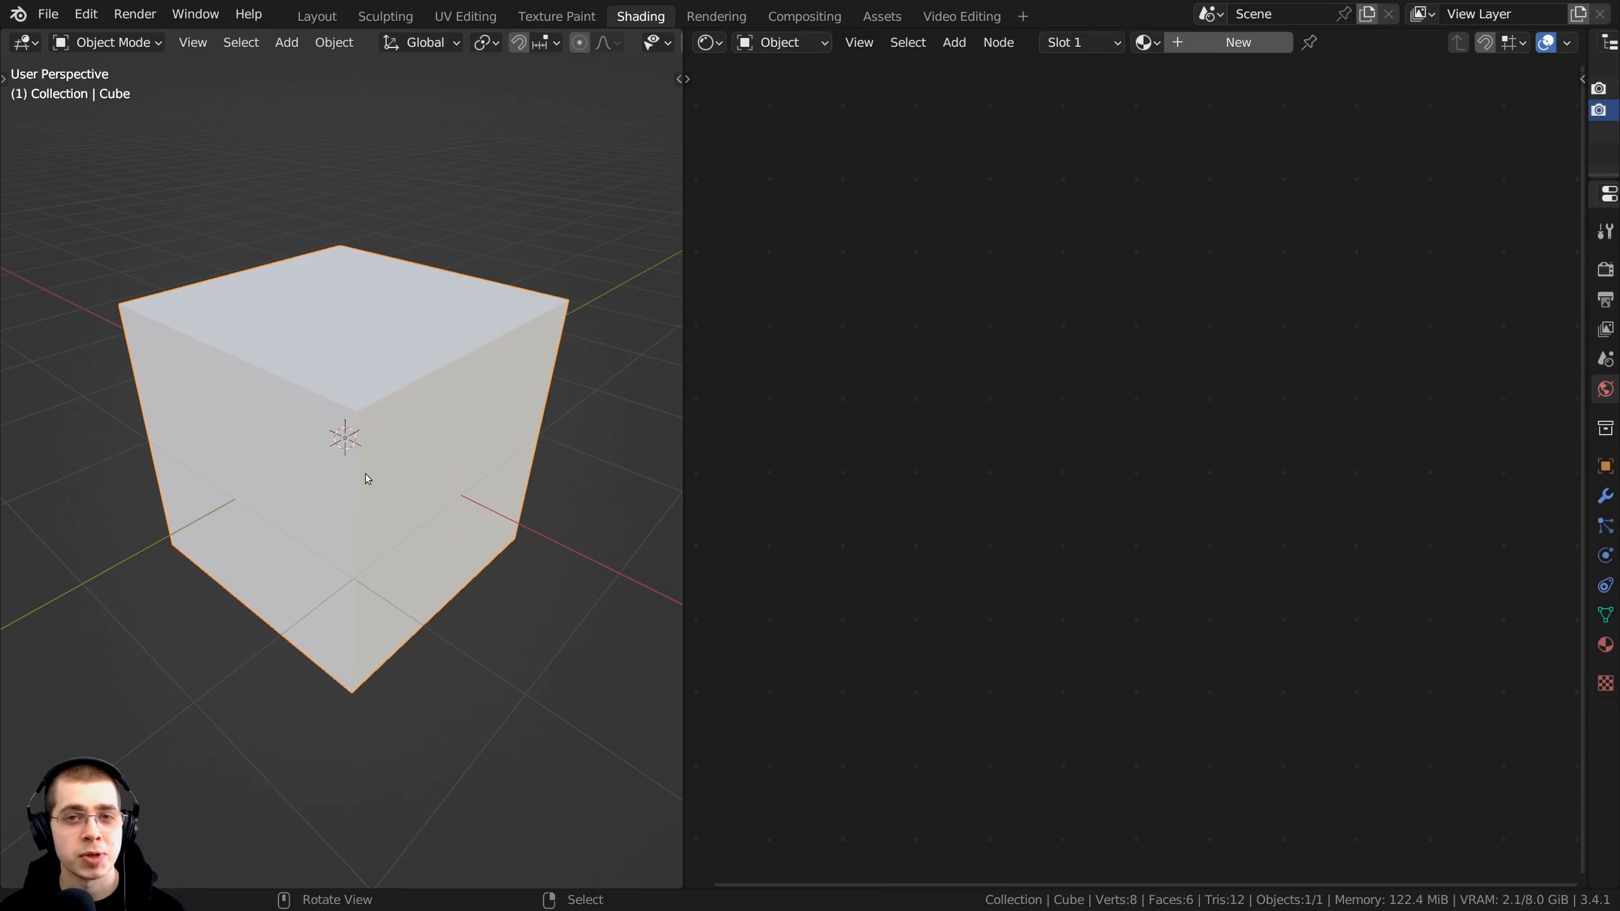
middle_click_drag(367, 457, 369, 461)
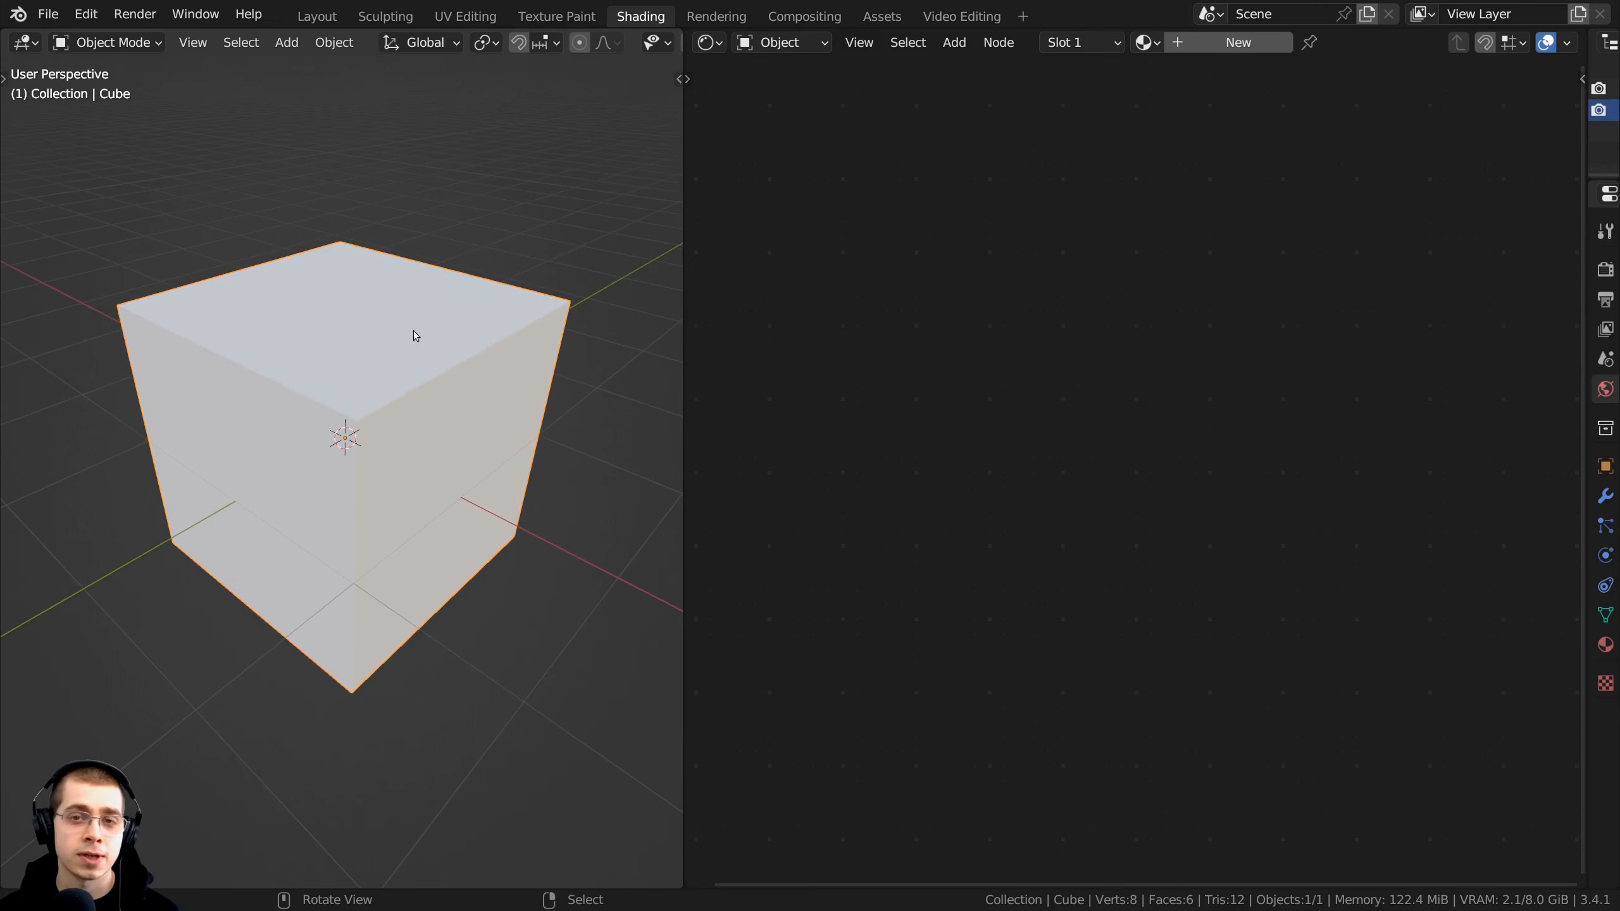
middle_click_drag(458, 350, 382, 358)
key("g")
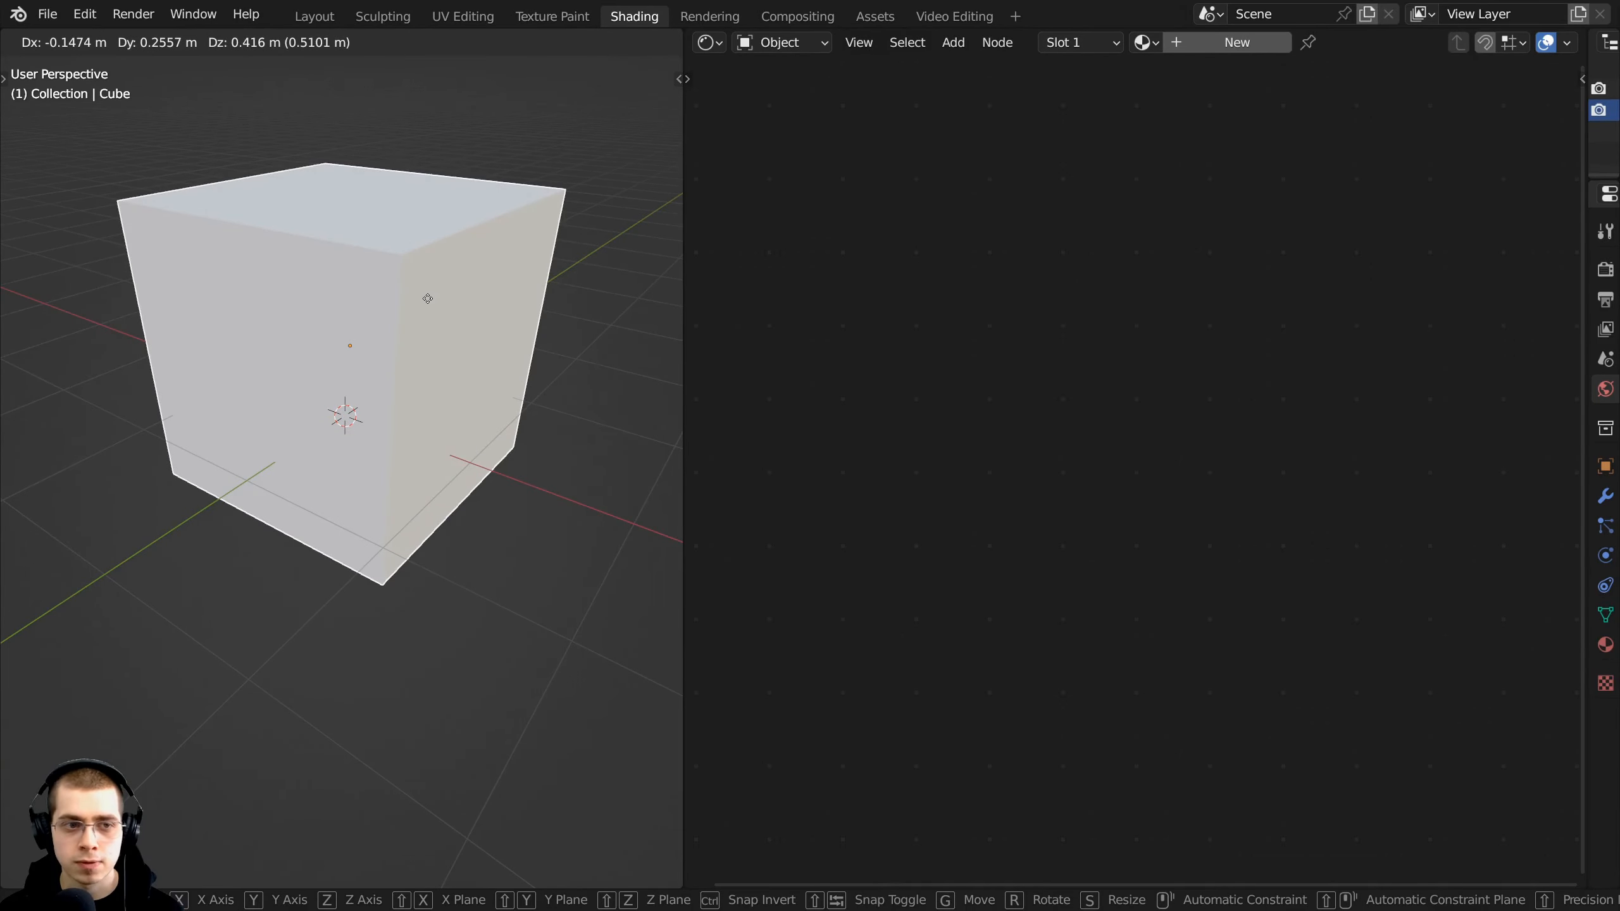
key("Escape")
key("g")
key("Escape")
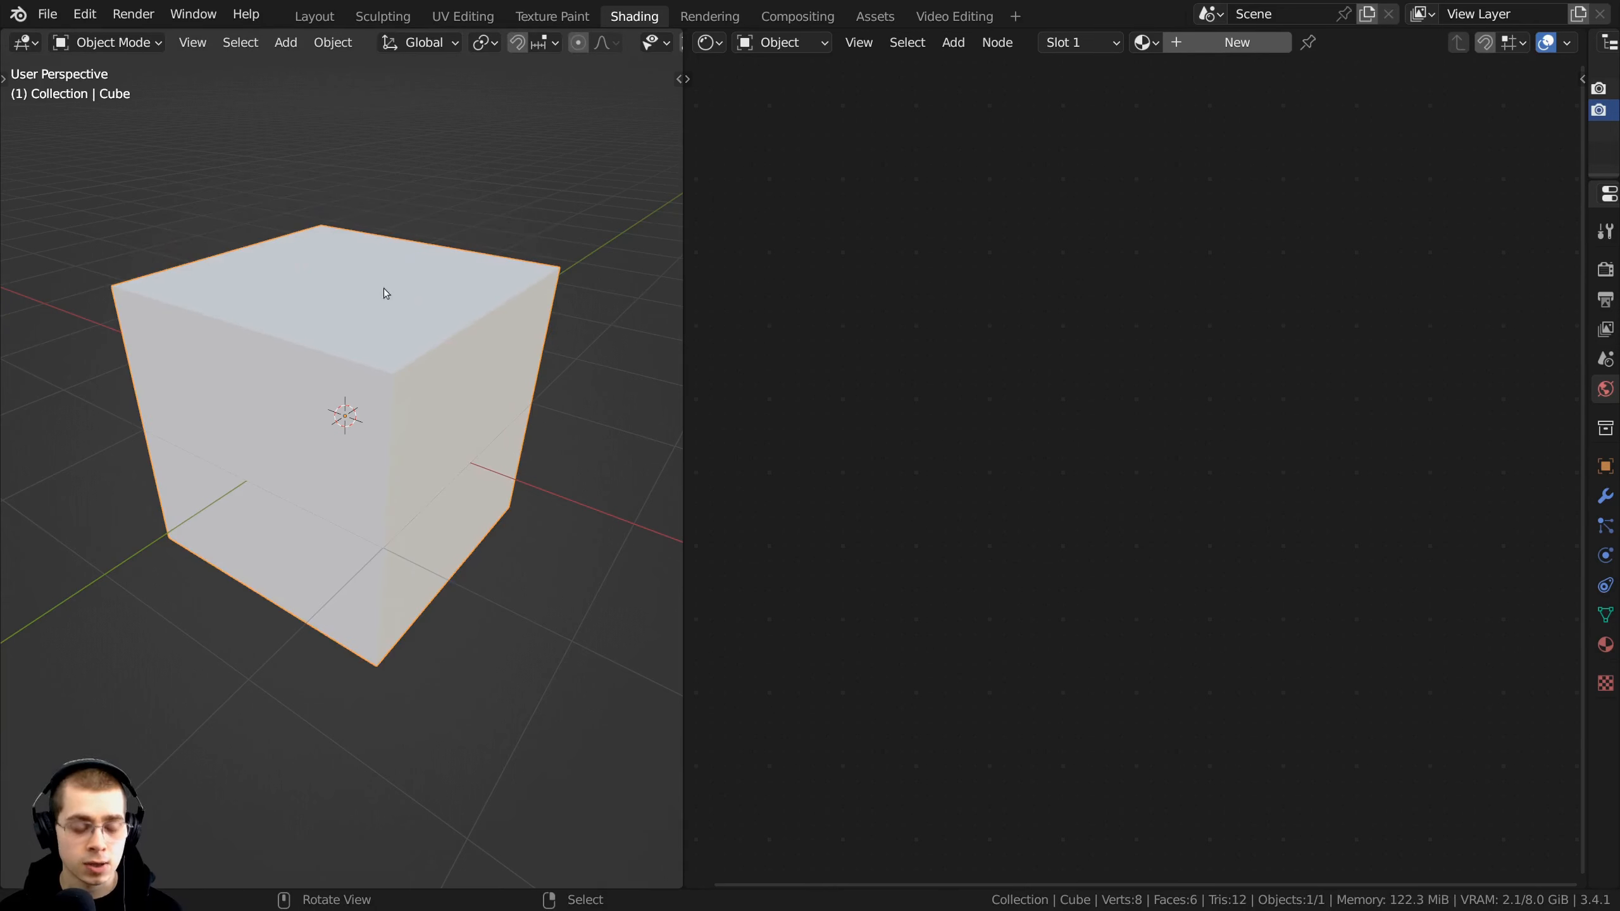
Step: Switch the 3D viewport's shading to Material Preview
key("z")
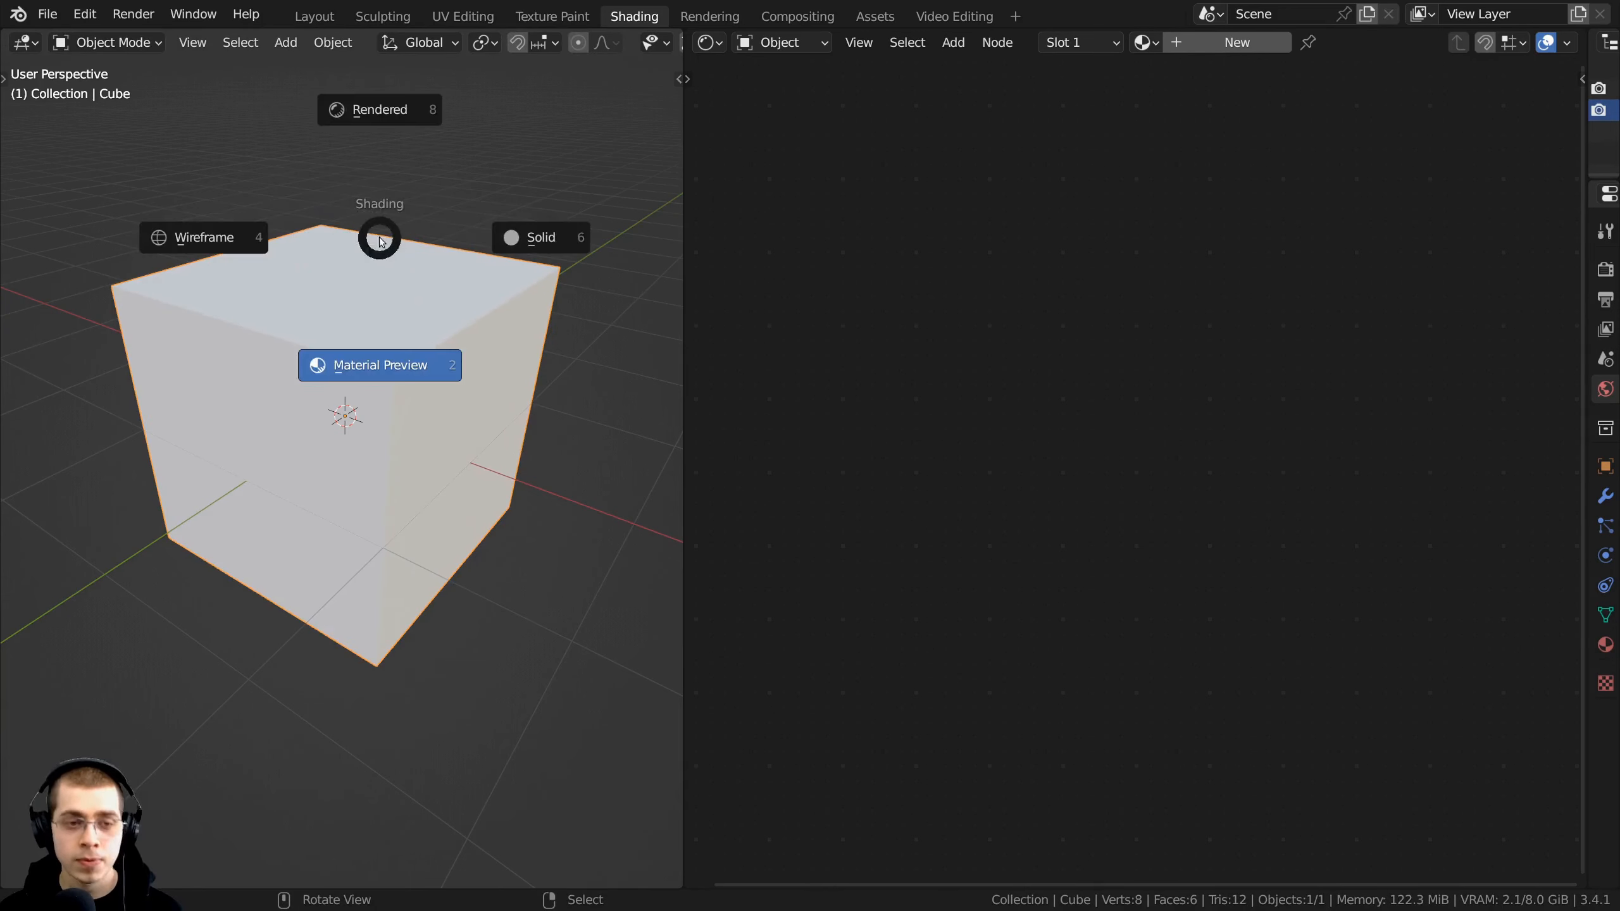
left_click(374, 383)
middle_click_drag(405, 465, 413, 458)
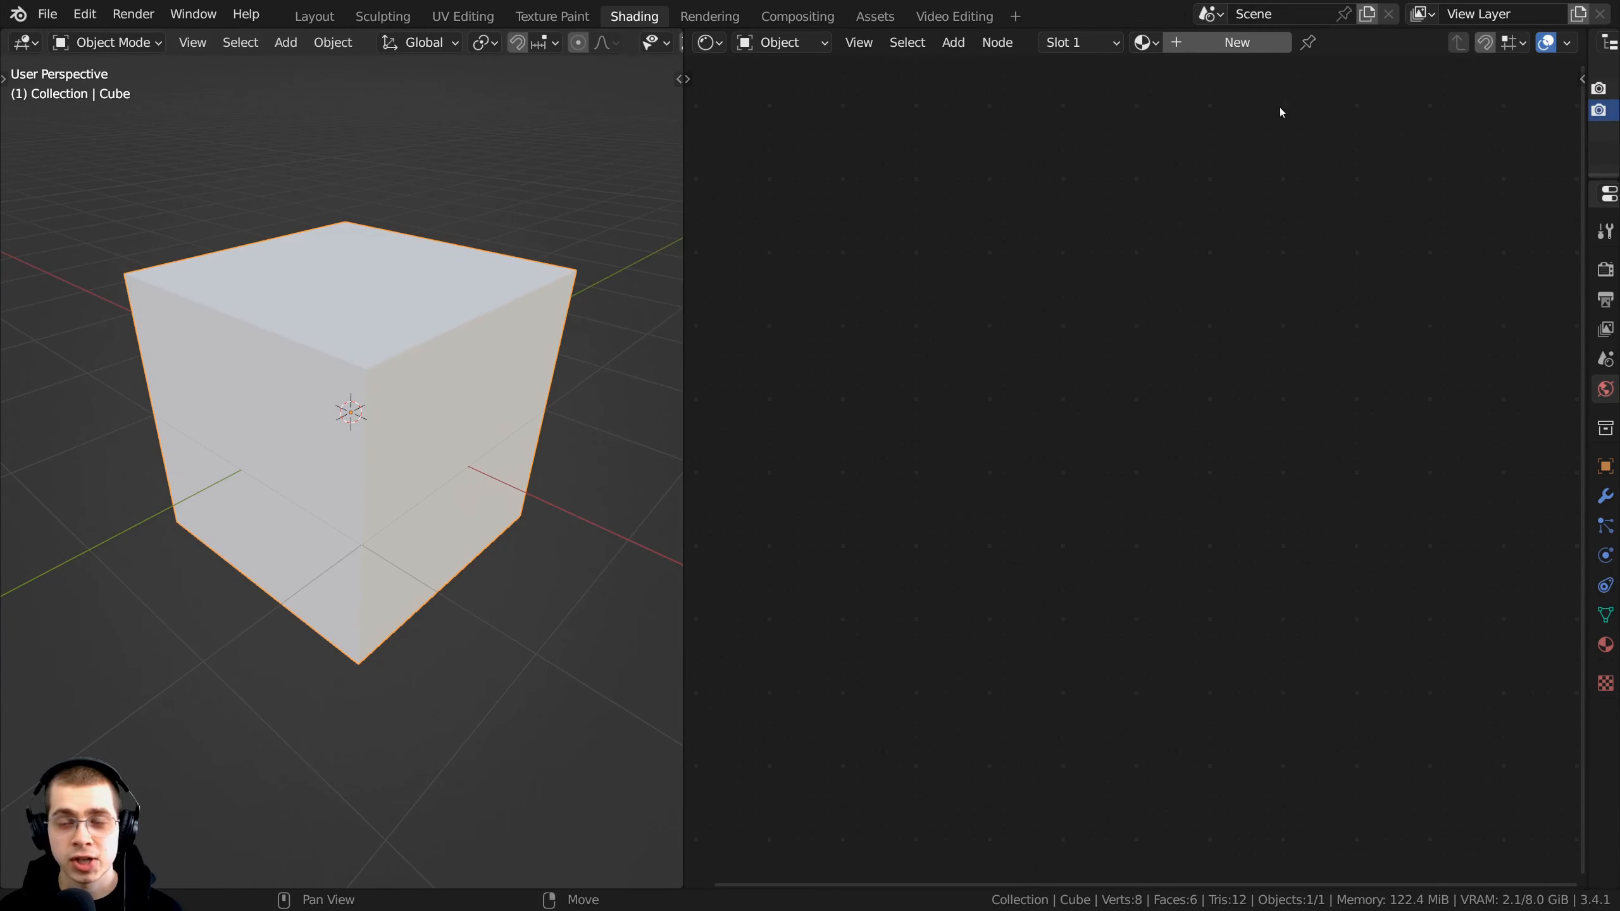
Step: Create a new material on the cube and widen the shader editor to make room for its nodes
left_click(1188, 43)
left_click_drag(681, 263, 581, 268)
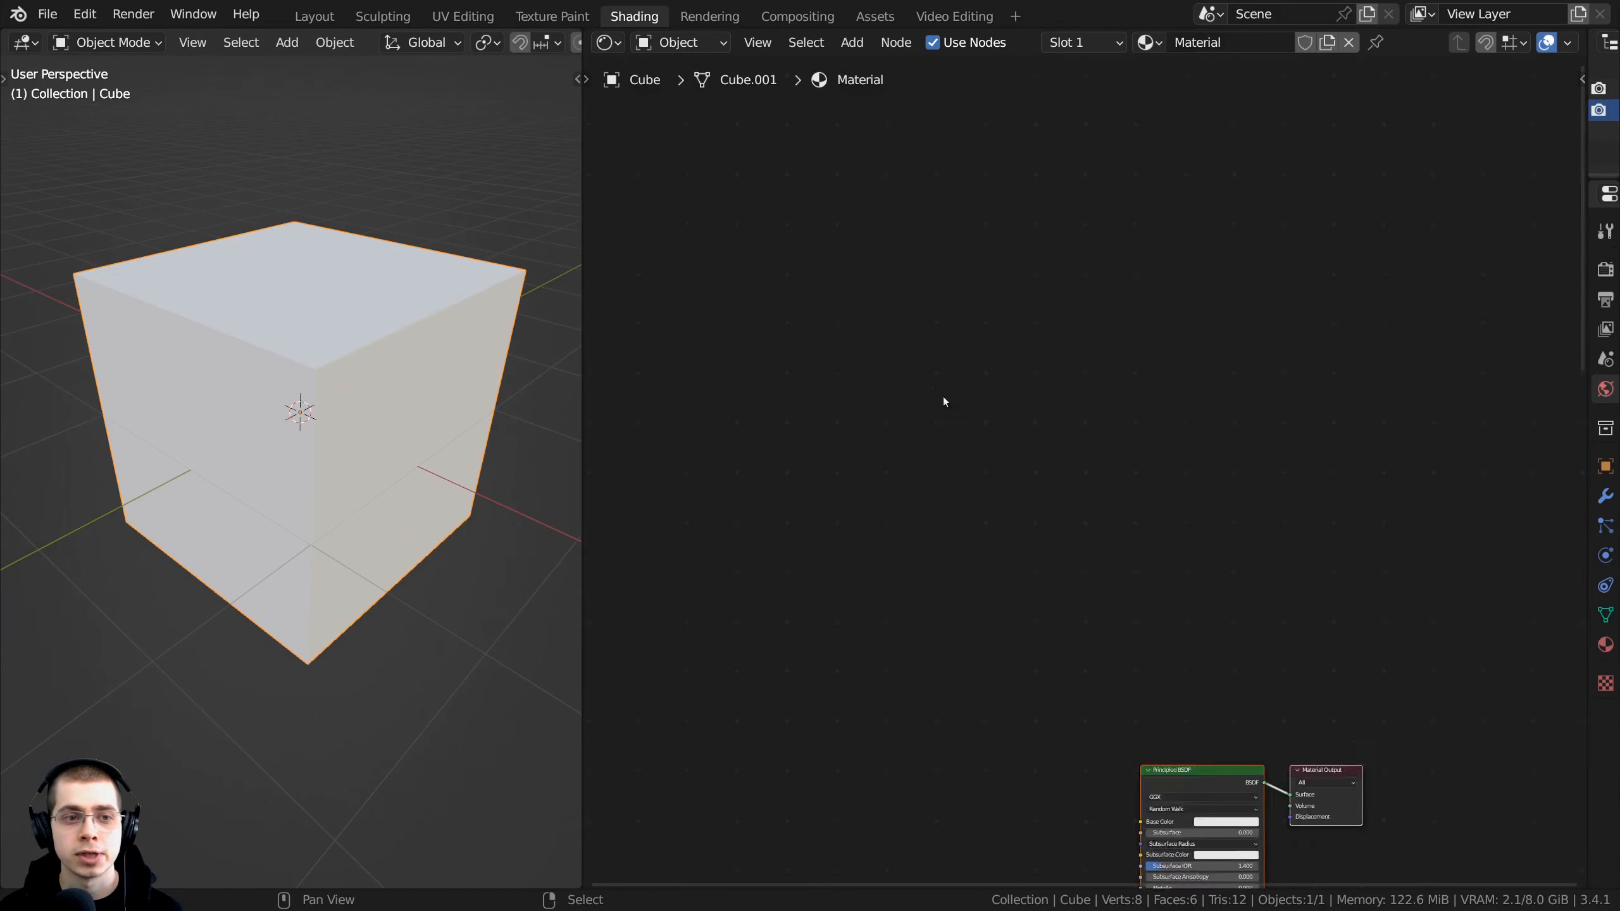
middle_click_drag(943, 397, 1051, 147)
middle_click_drag(976, 346, 988, 222)
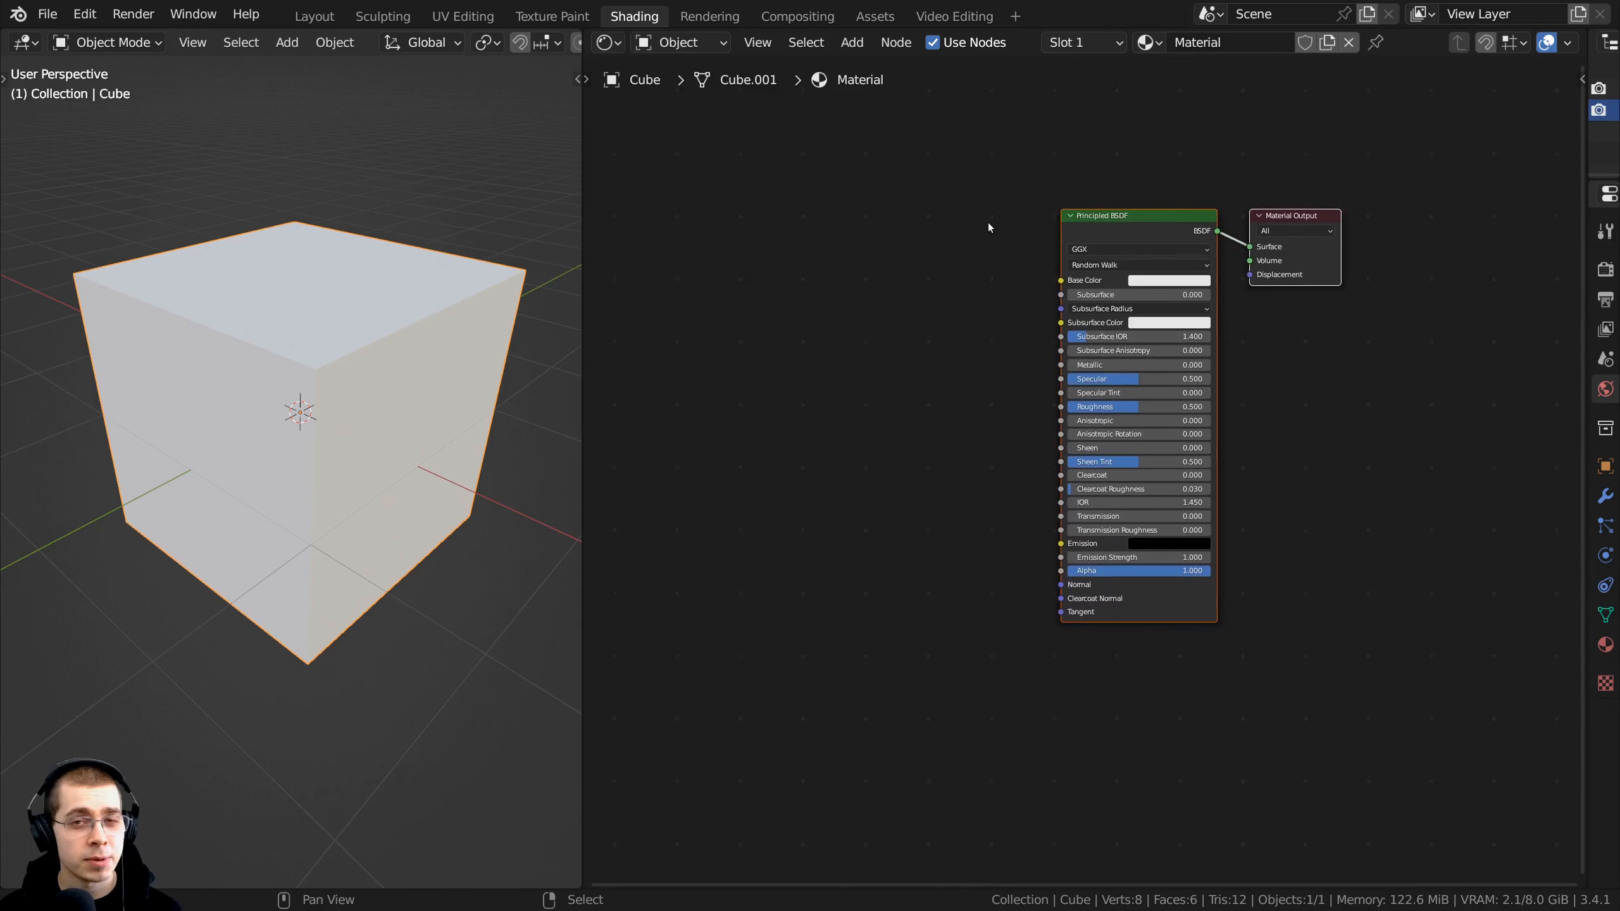
scroll(988, 221, "up", 2)
left_click(1025, 195)
left_click_drag(1100, 191, 1104, 192)
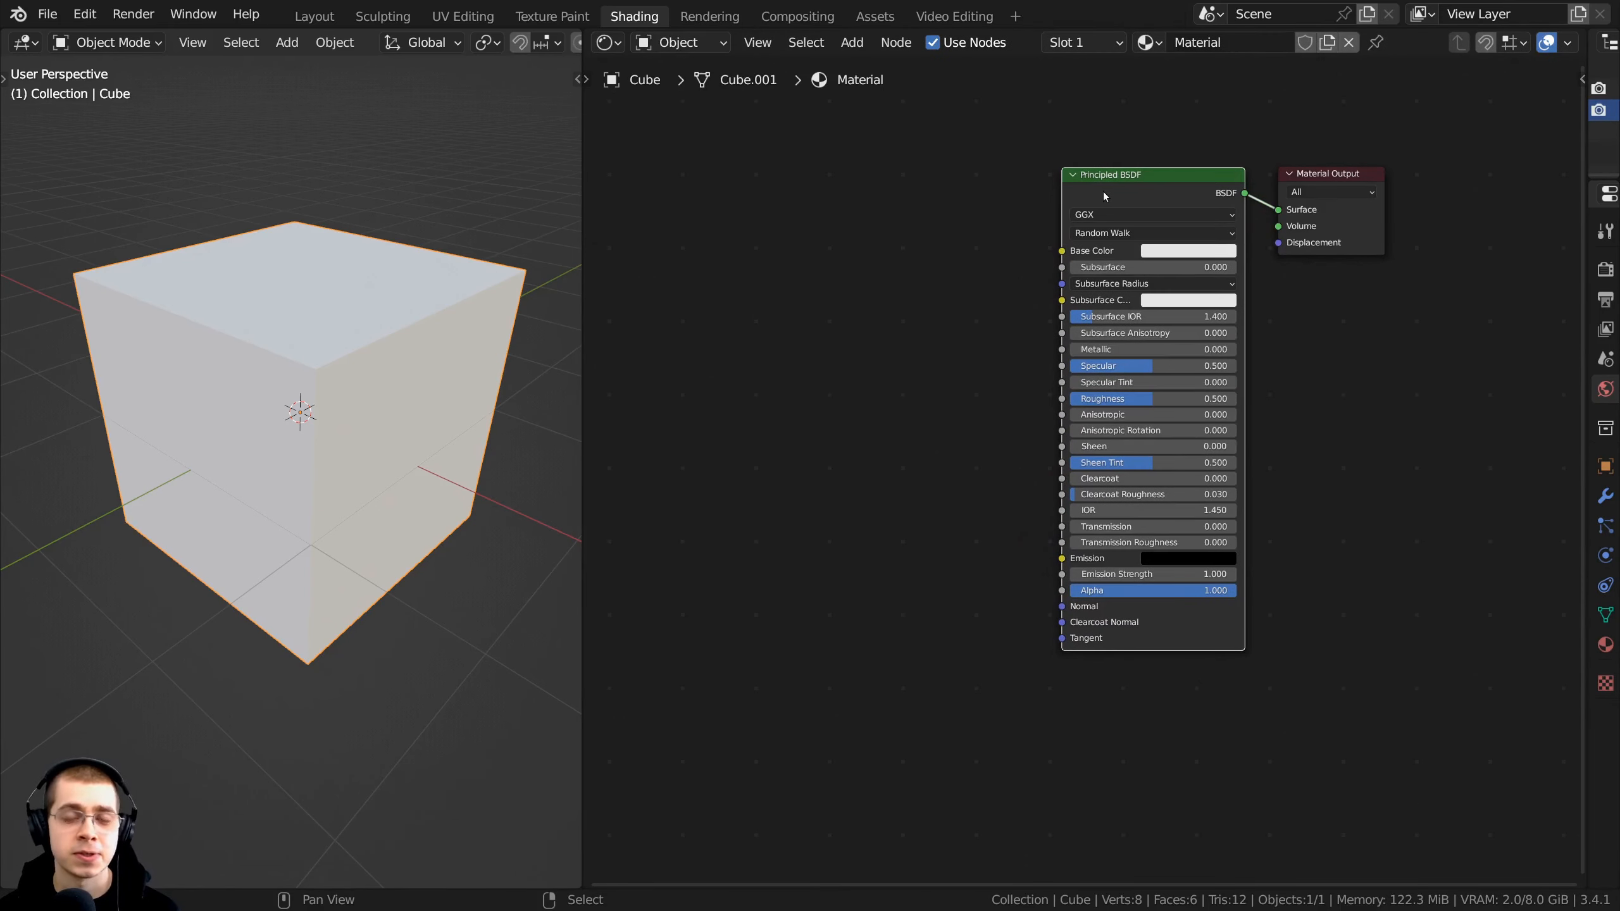
middle_click_drag(1118, 249, 1131, 258)
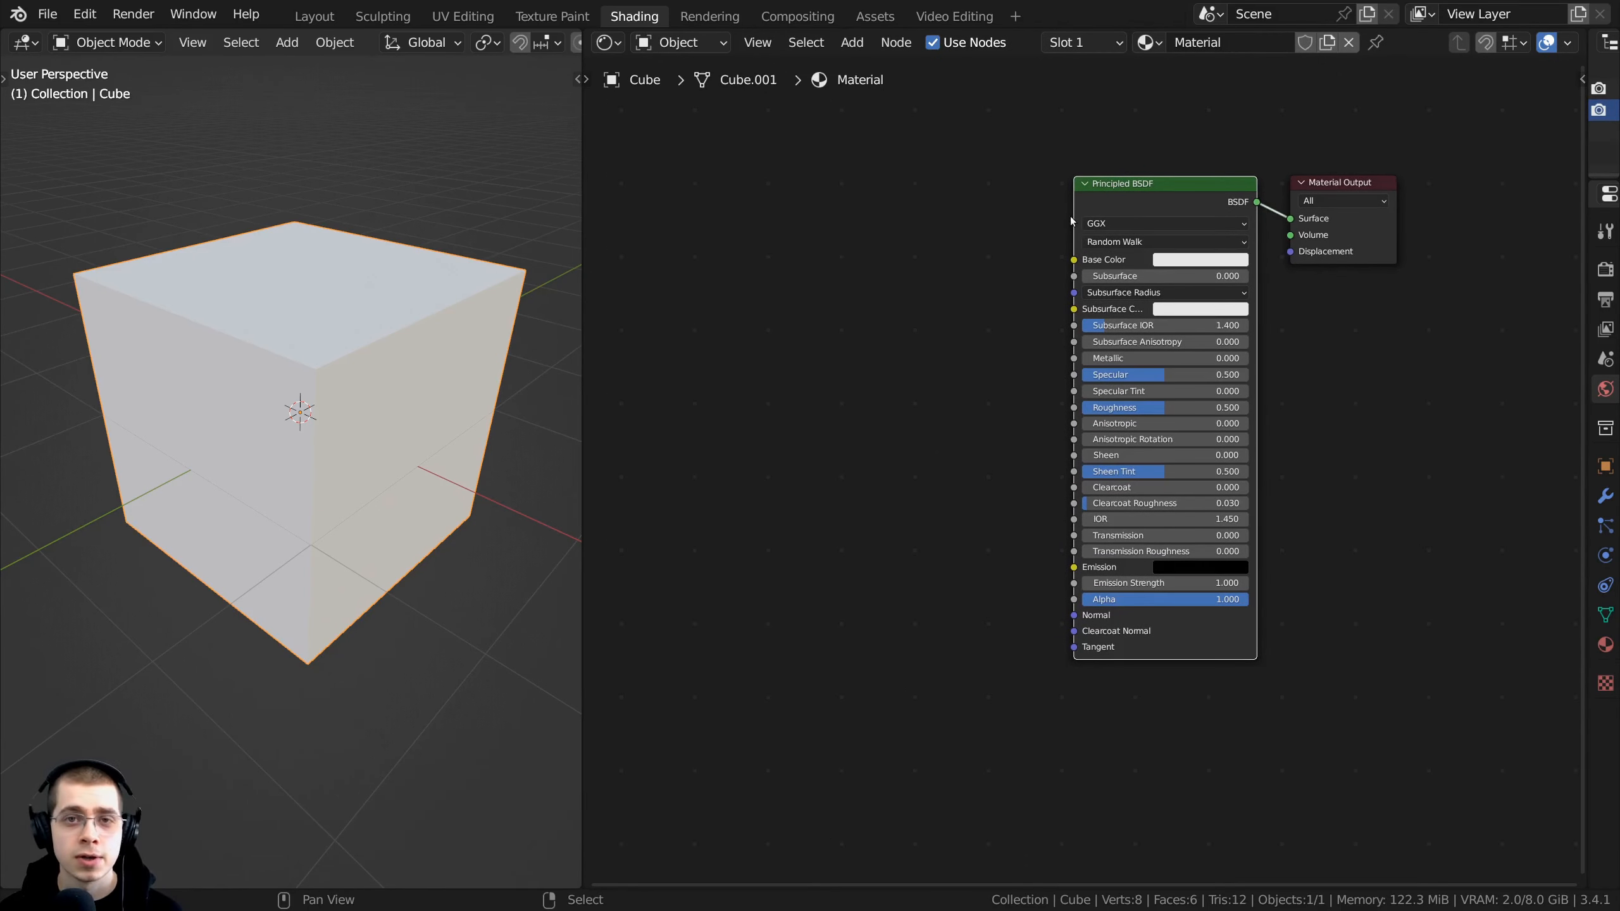
Step: Check in the add-on preferences that the Node Wrangler add-on is enabled
left_click(85, 13)
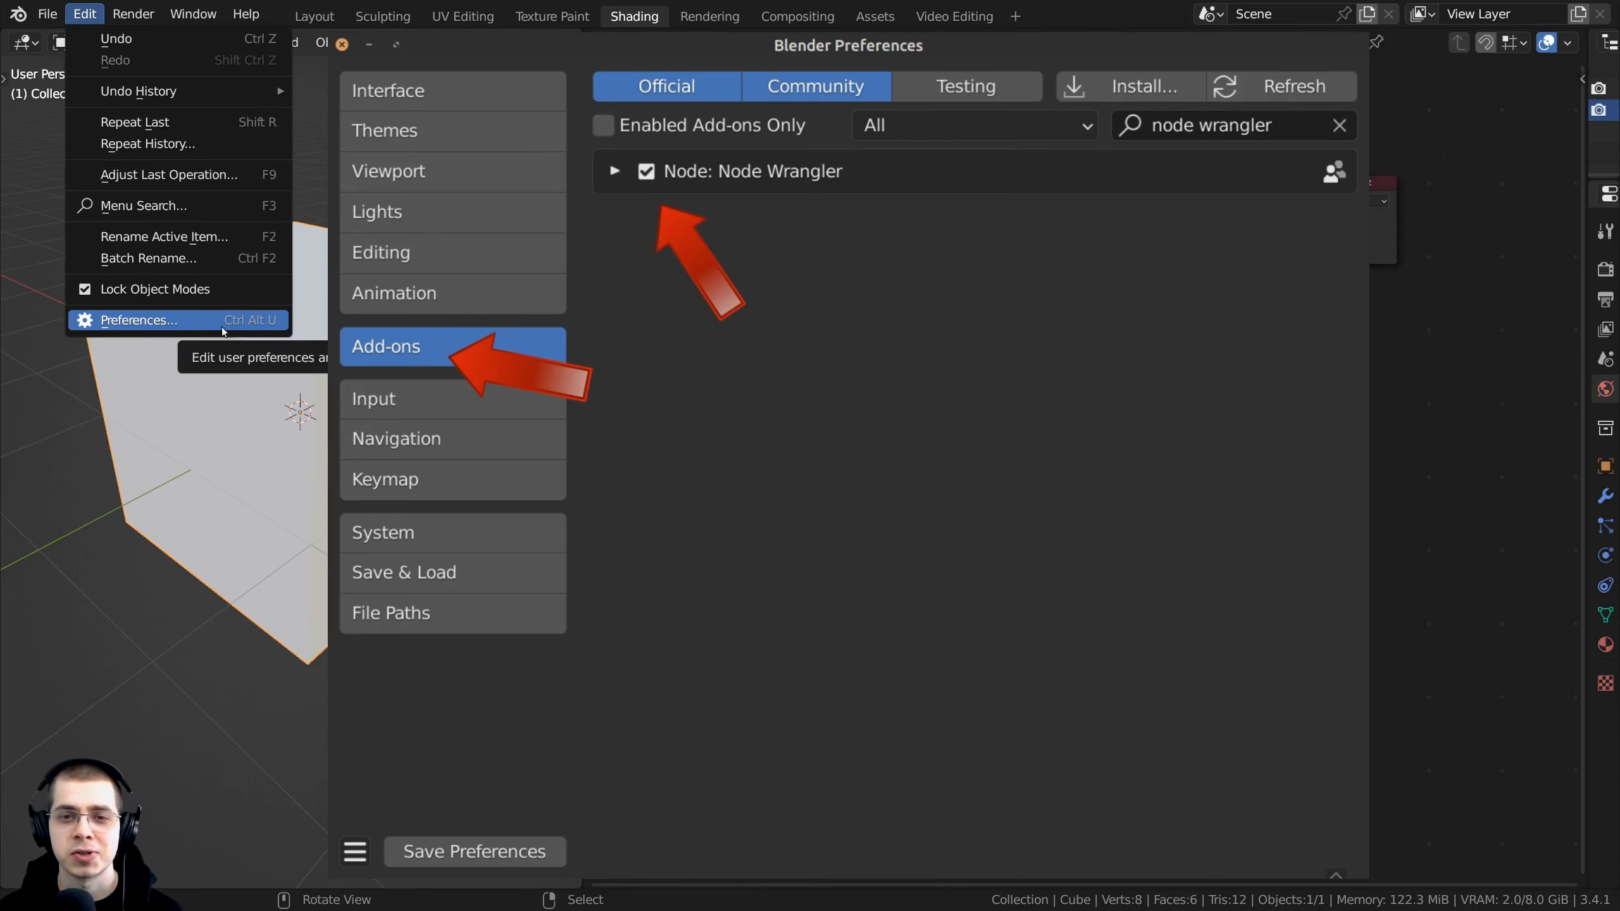
middle_click_drag(829, 395, 869, 409)
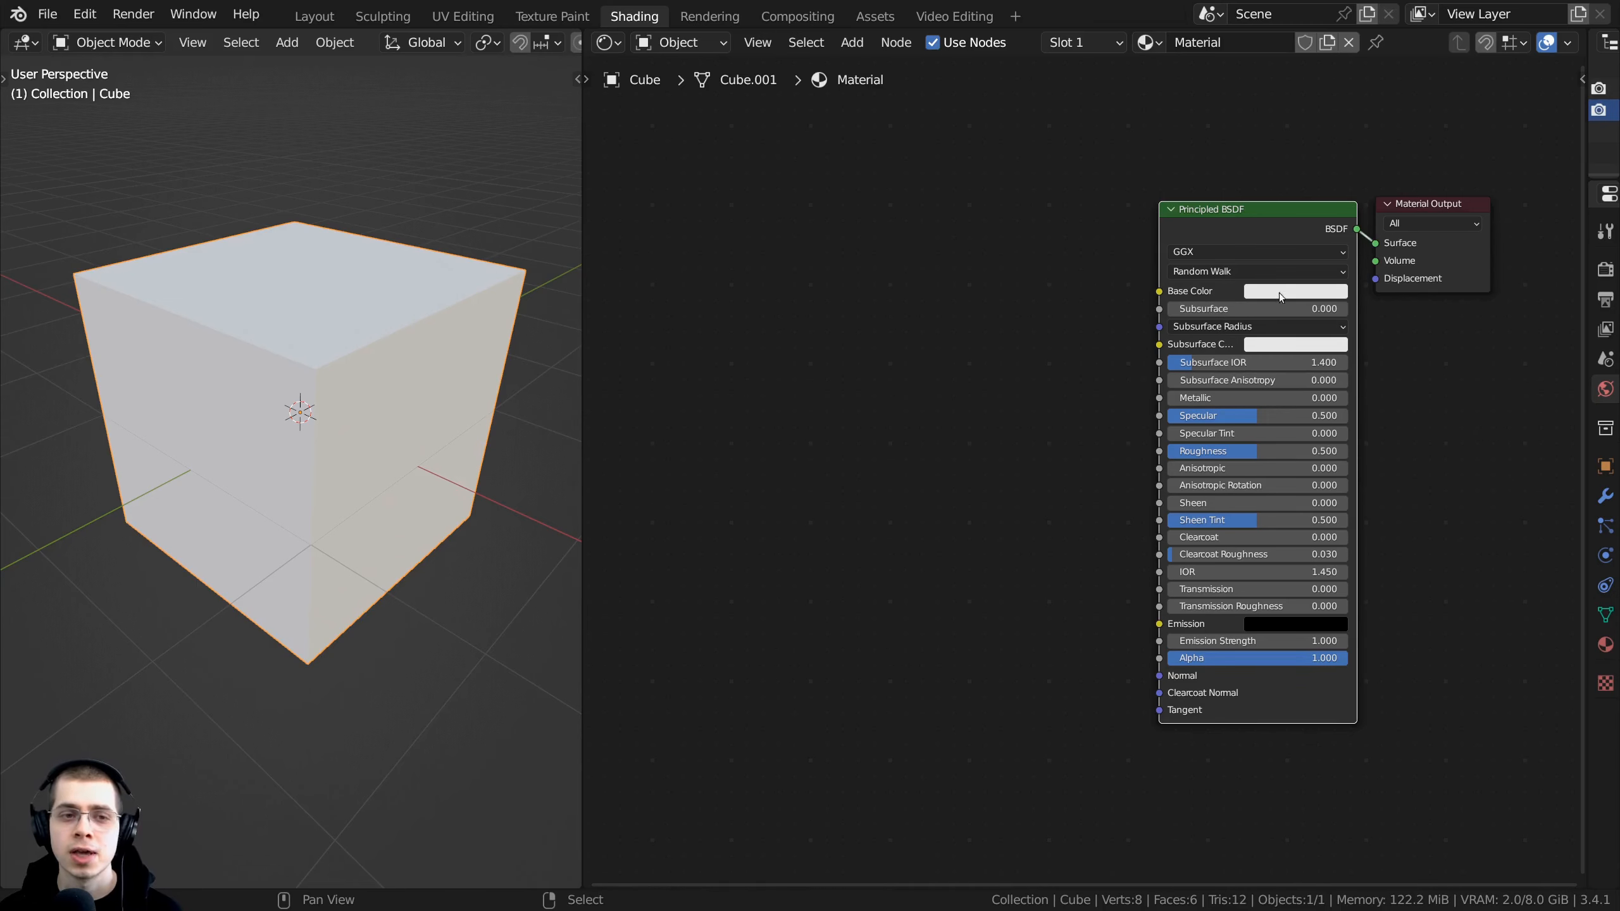
middle_click_drag(931, 355, 939, 381)
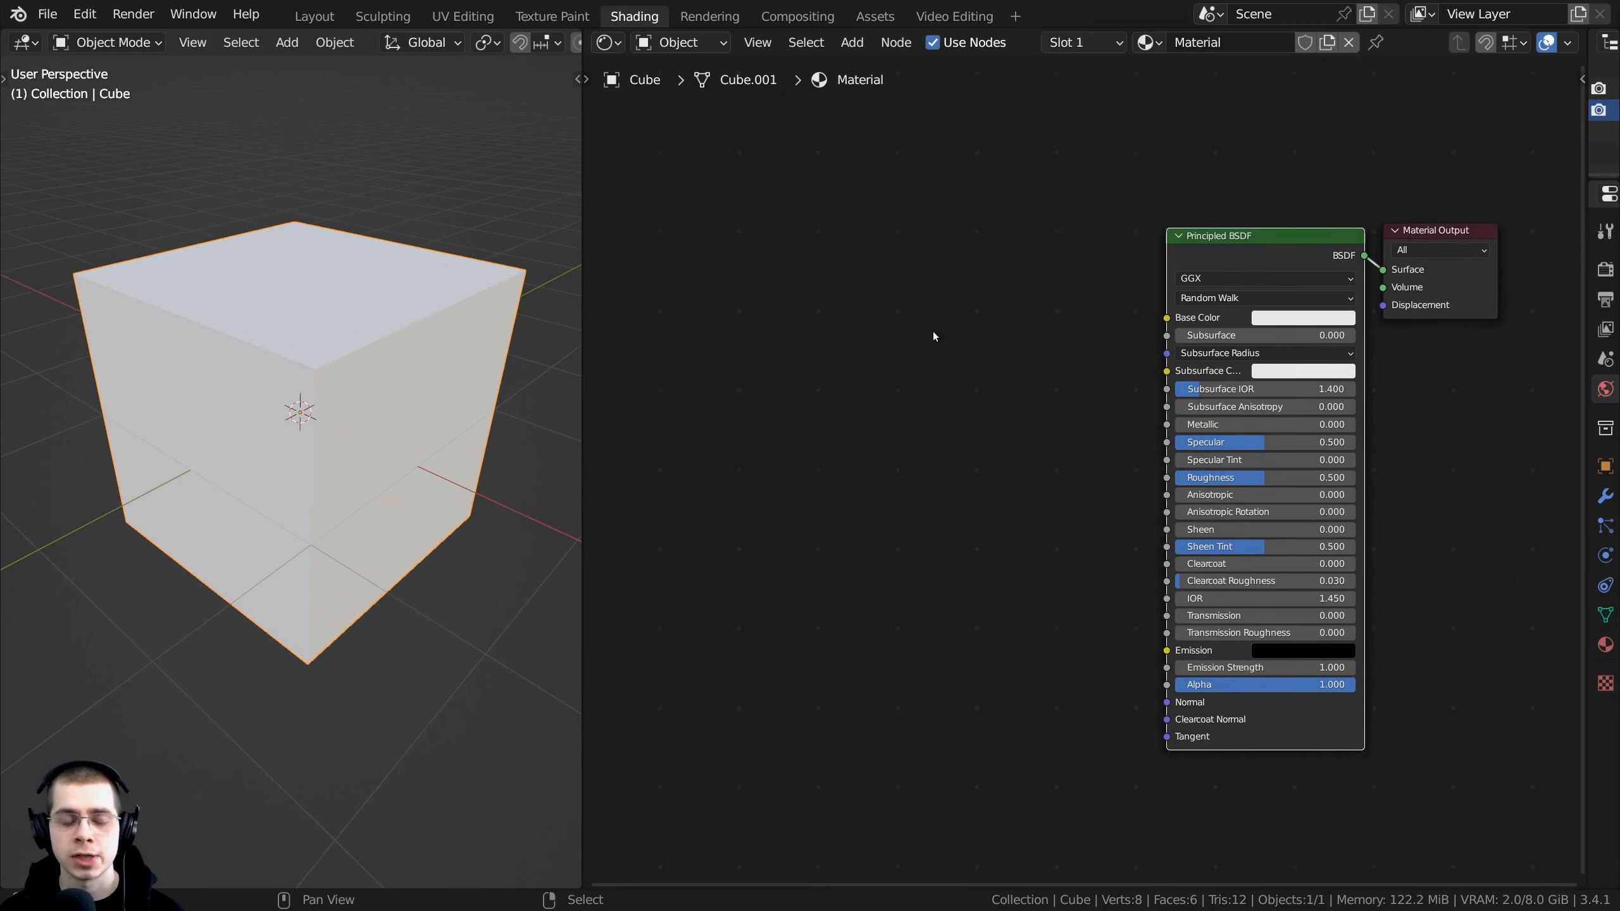
Step: Add a Noise Texture node and place it to the left of the Principled BSDF
key("shift+a")
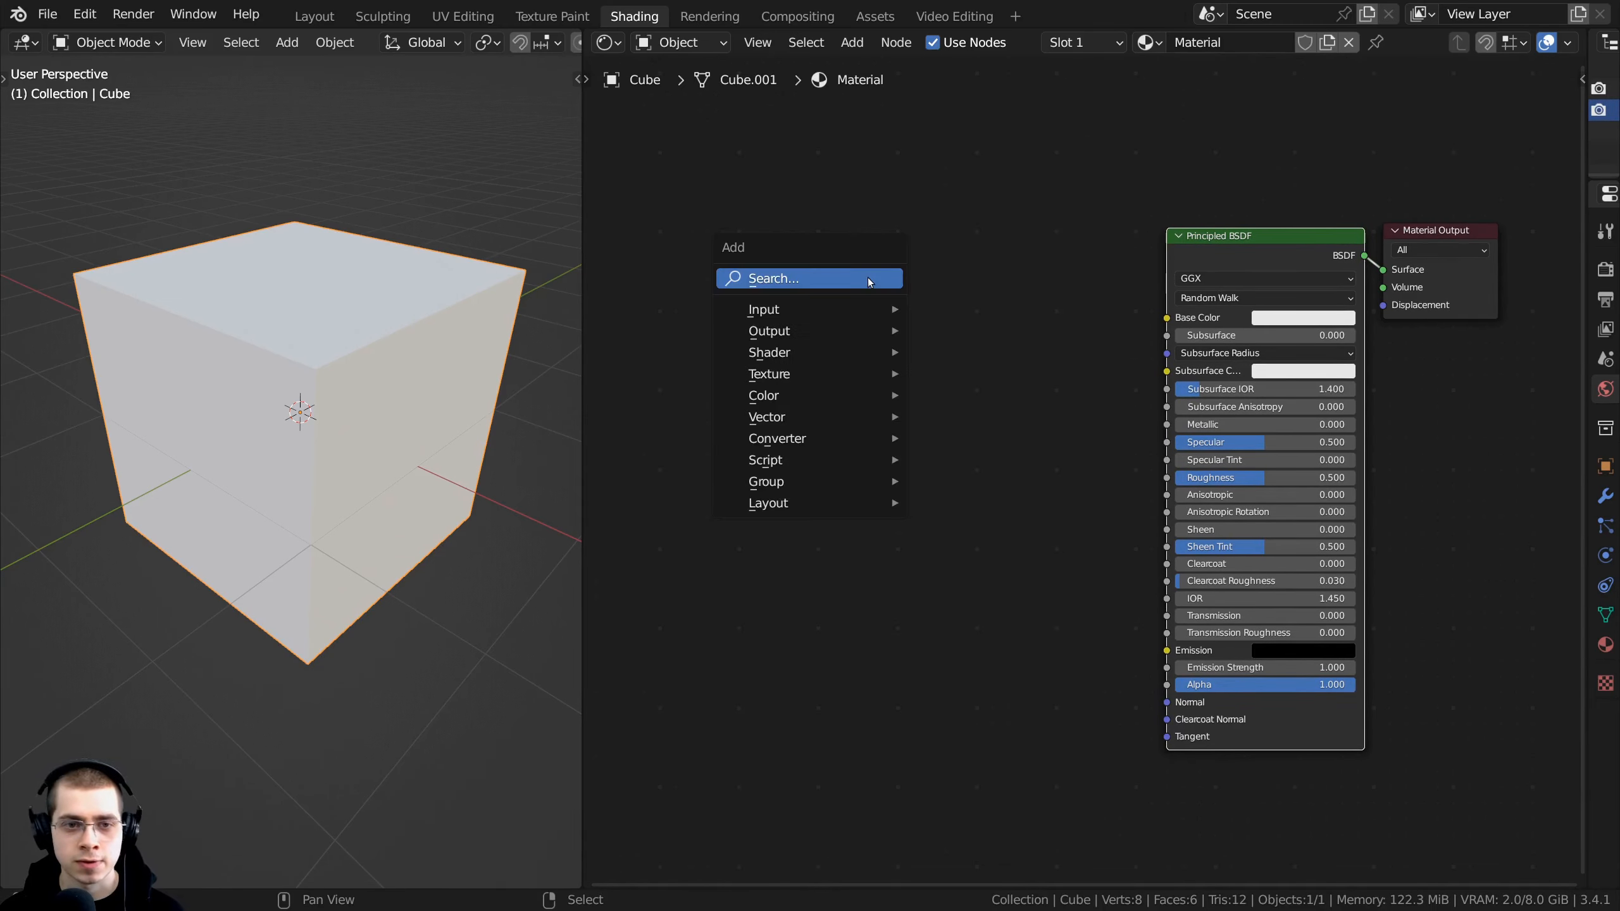
type("noise")
key("Return")
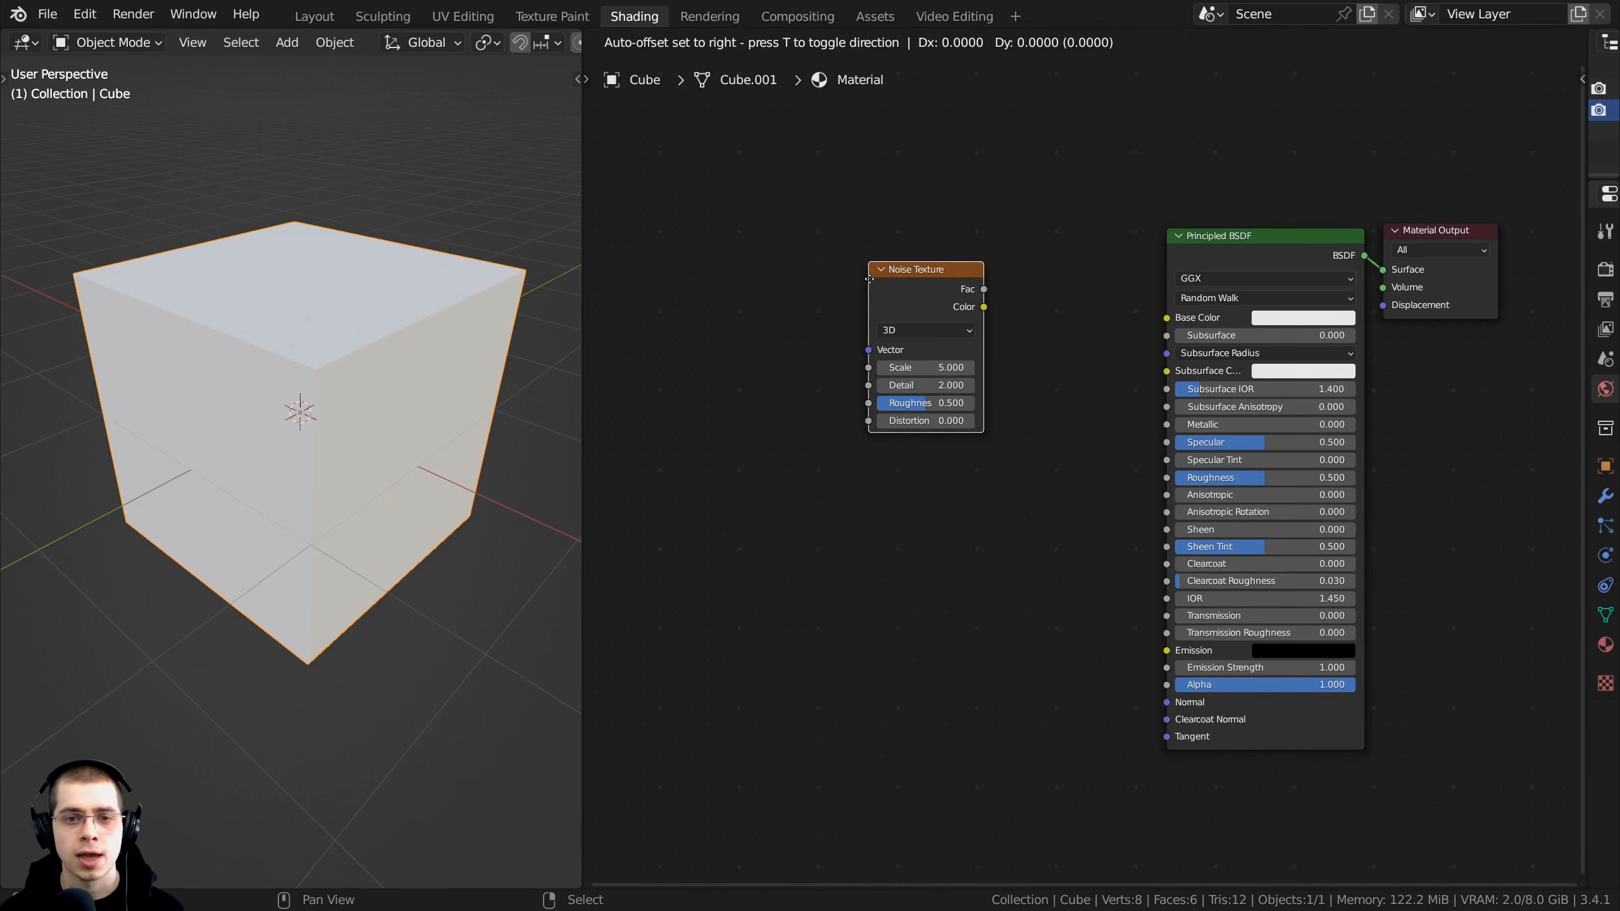
left_click(802, 326)
middle_click_drag(900, 397, 940, 380)
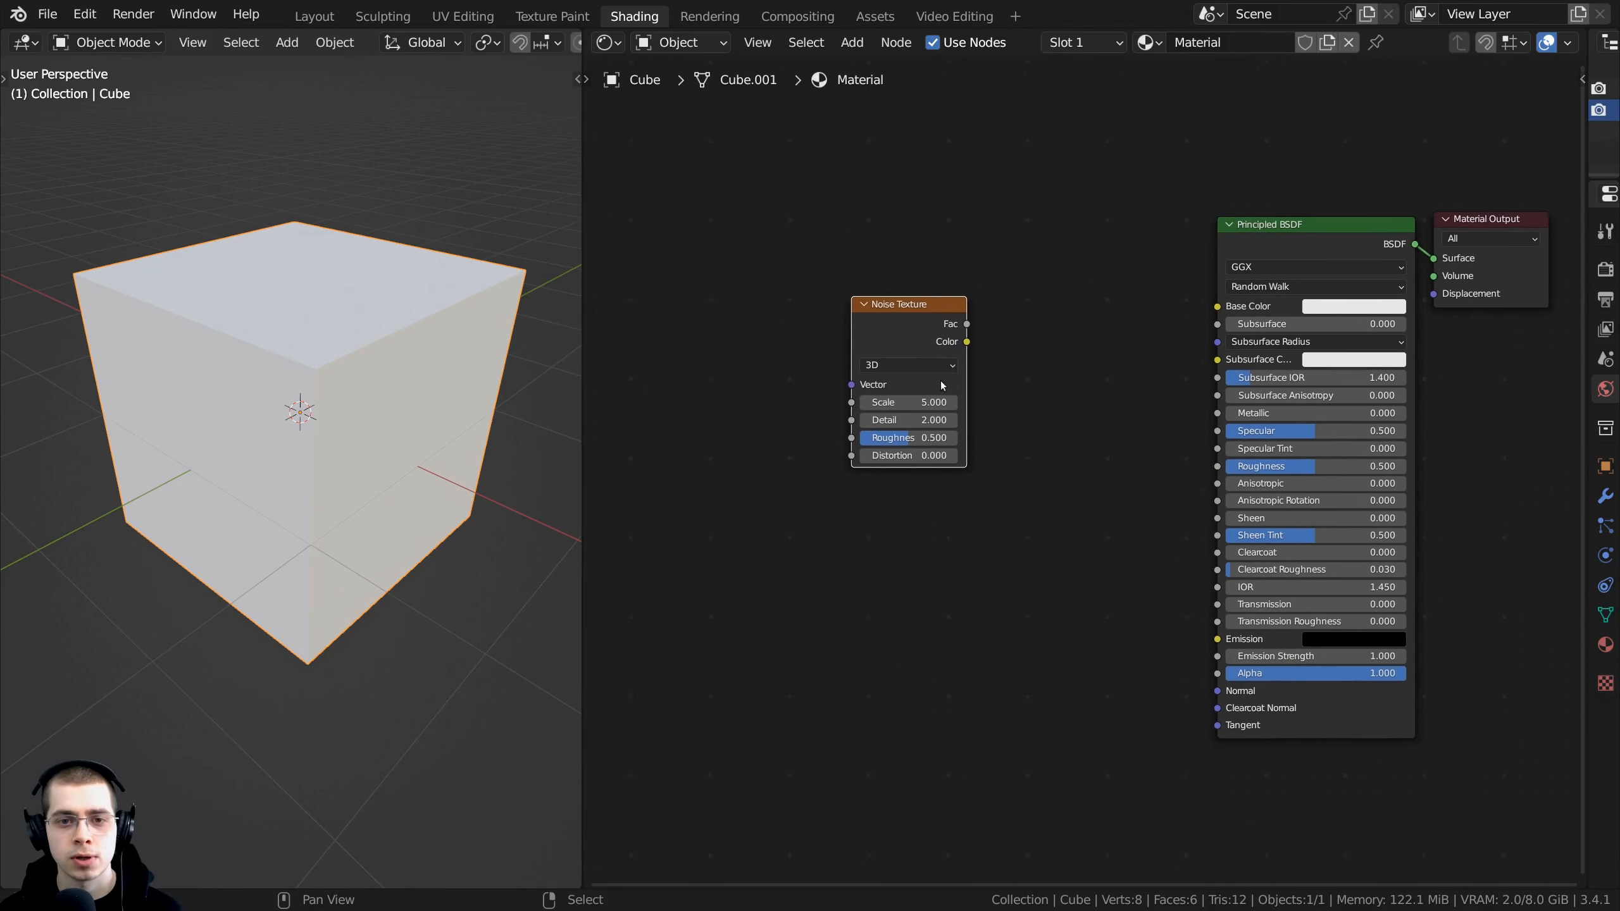
scroll(910, 376, "up", 1)
left_click_drag(896, 334, 891, 329)
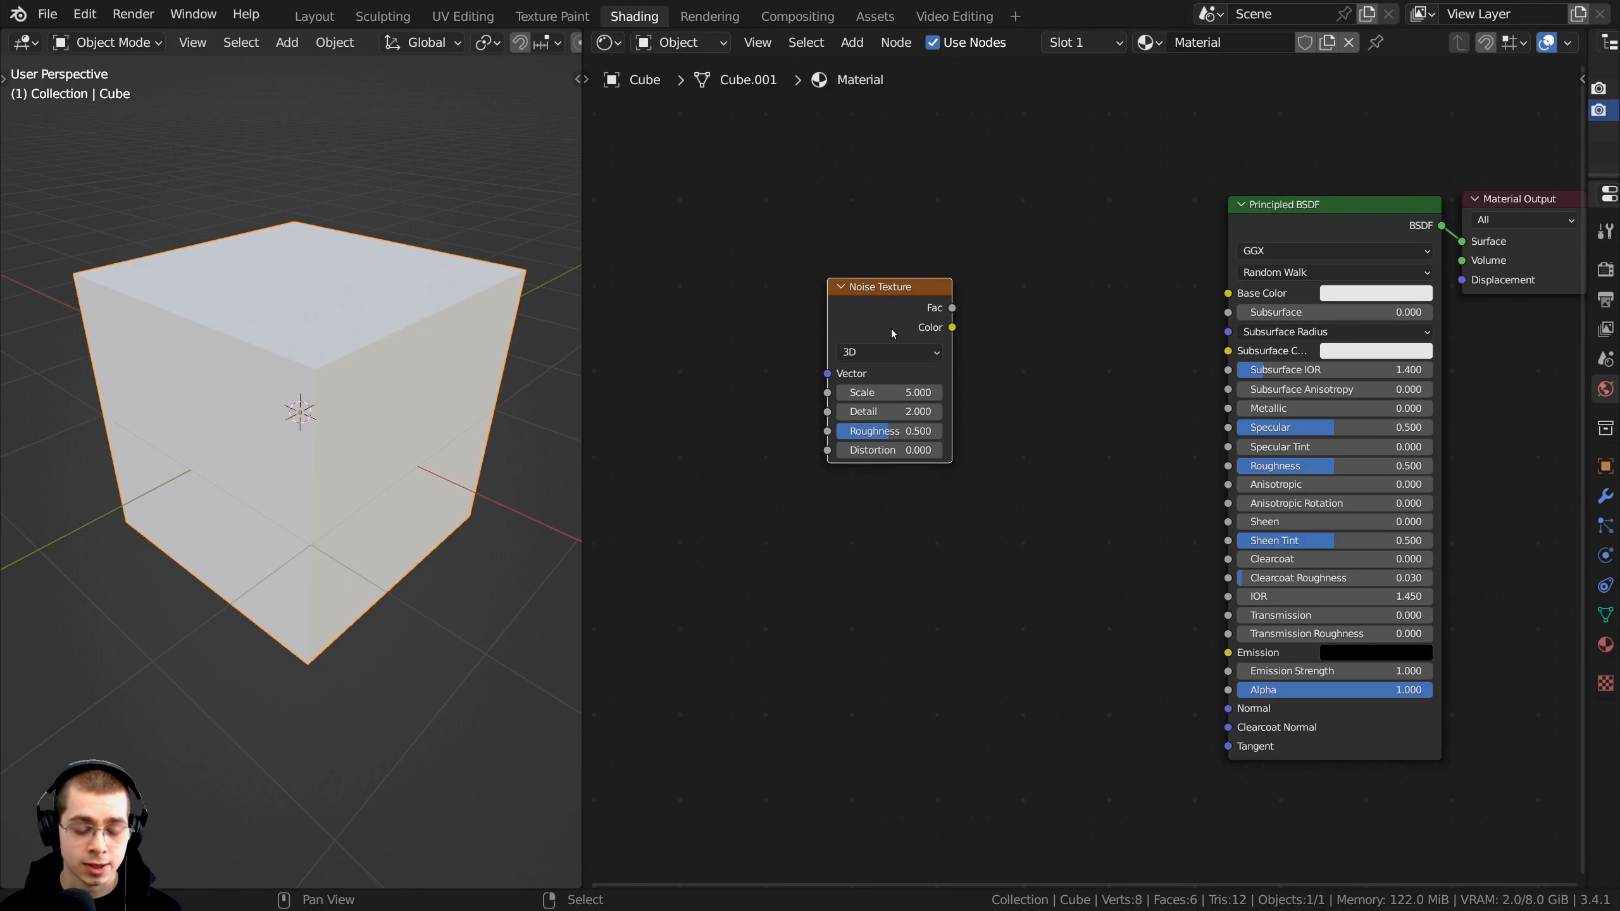
Step: Use Node Wrangler to add connected Texture Coordinate and Mapping nodes in front of the Noise Texture
scroll(891, 329, "down", 1)
middle_click_drag(891, 333, 1040, 374)
key("ctrl+t")
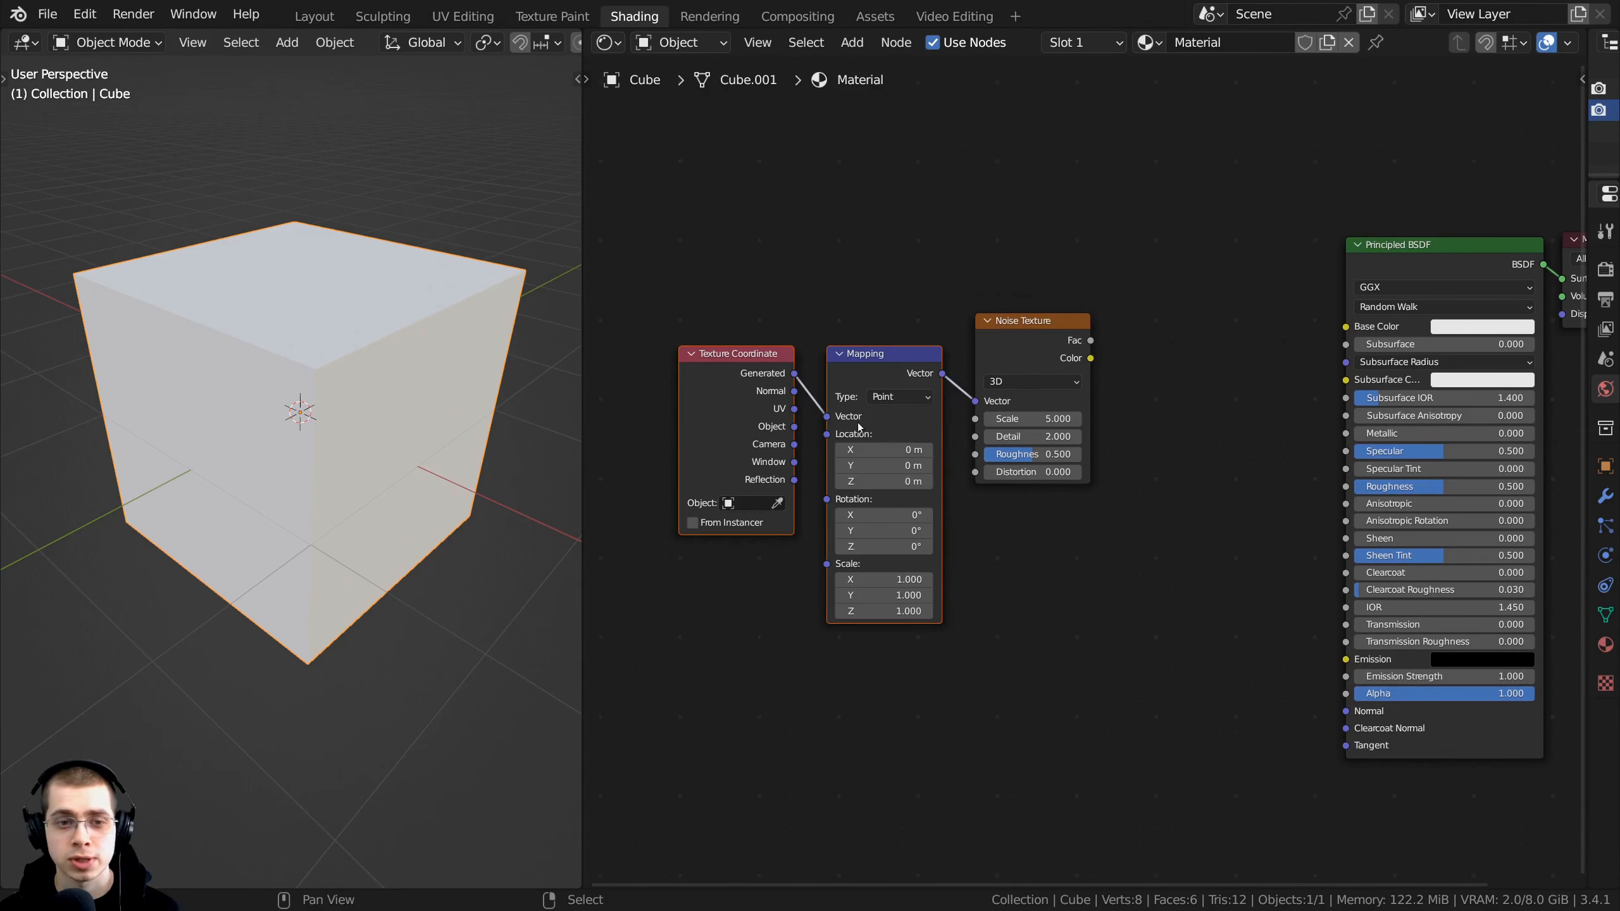
Step: Connect the Texture Coordinate's Object output to the Mapping node's Vector input and tidy the placement of both nodes
scroll(863, 367, "up", 1)
middle_click_drag(755, 420, 770, 370)
scroll(770, 370, "up", 1)
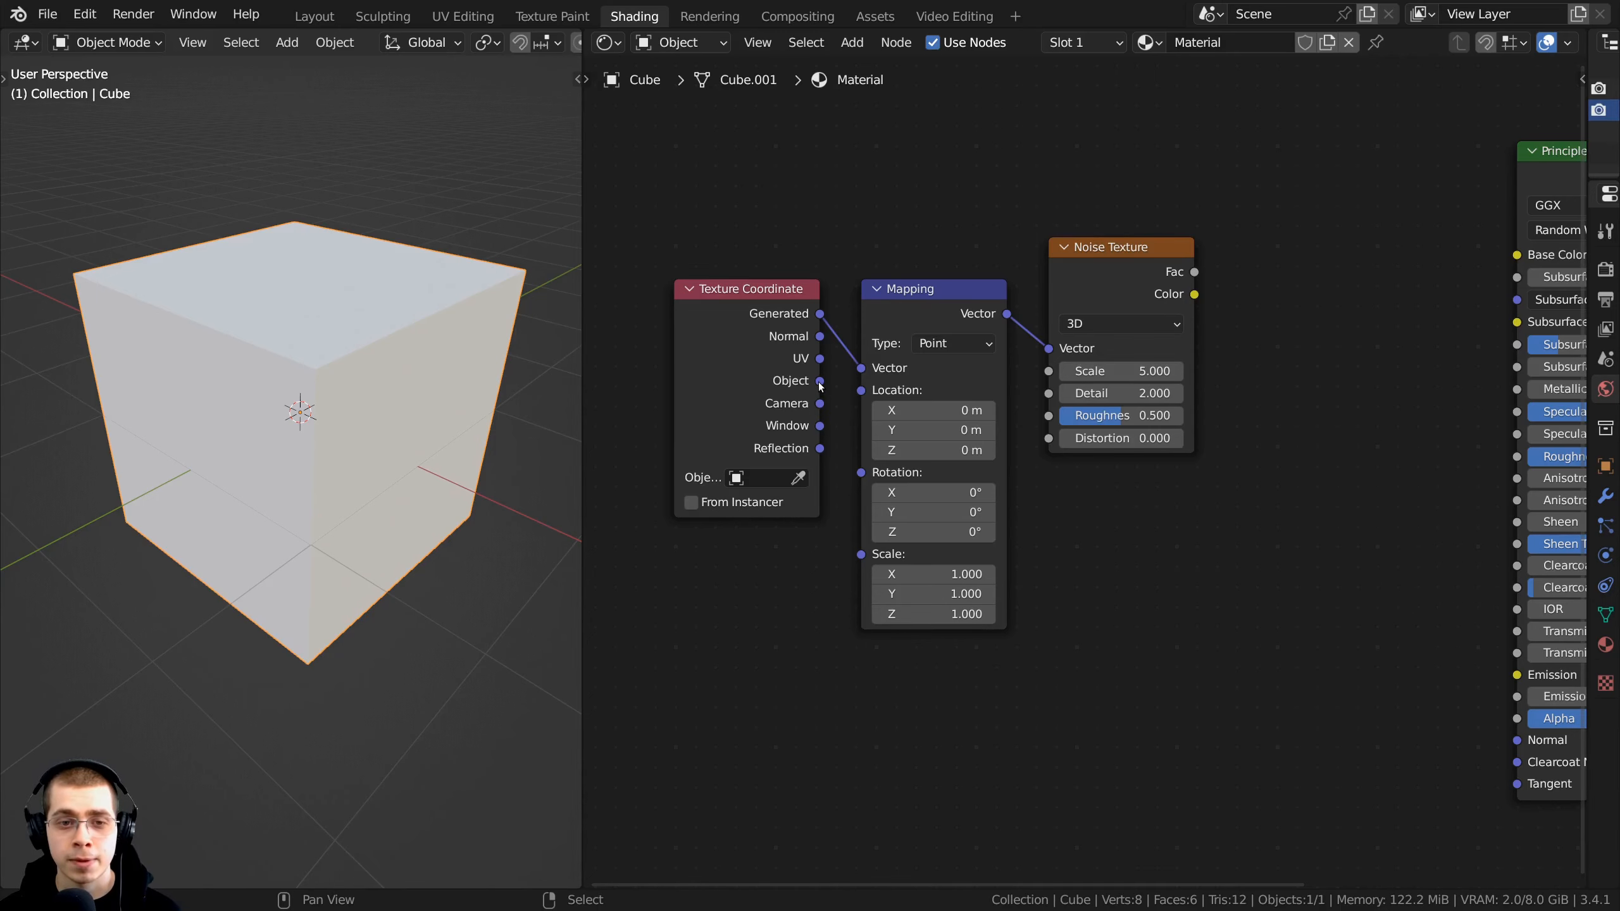
left_click_drag(820, 383, 868, 371)
left_click_drag(905, 319, 912, 301)
left_click_drag(765, 334, 776, 313)
Step: Connect the Noise Texture's Fac output to the Base Color of the Principled BSDF
middle_click_drag(1148, 278, 953, 310)
left_click(998, 306)
left_click_drag(1000, 307, 1315, 288)
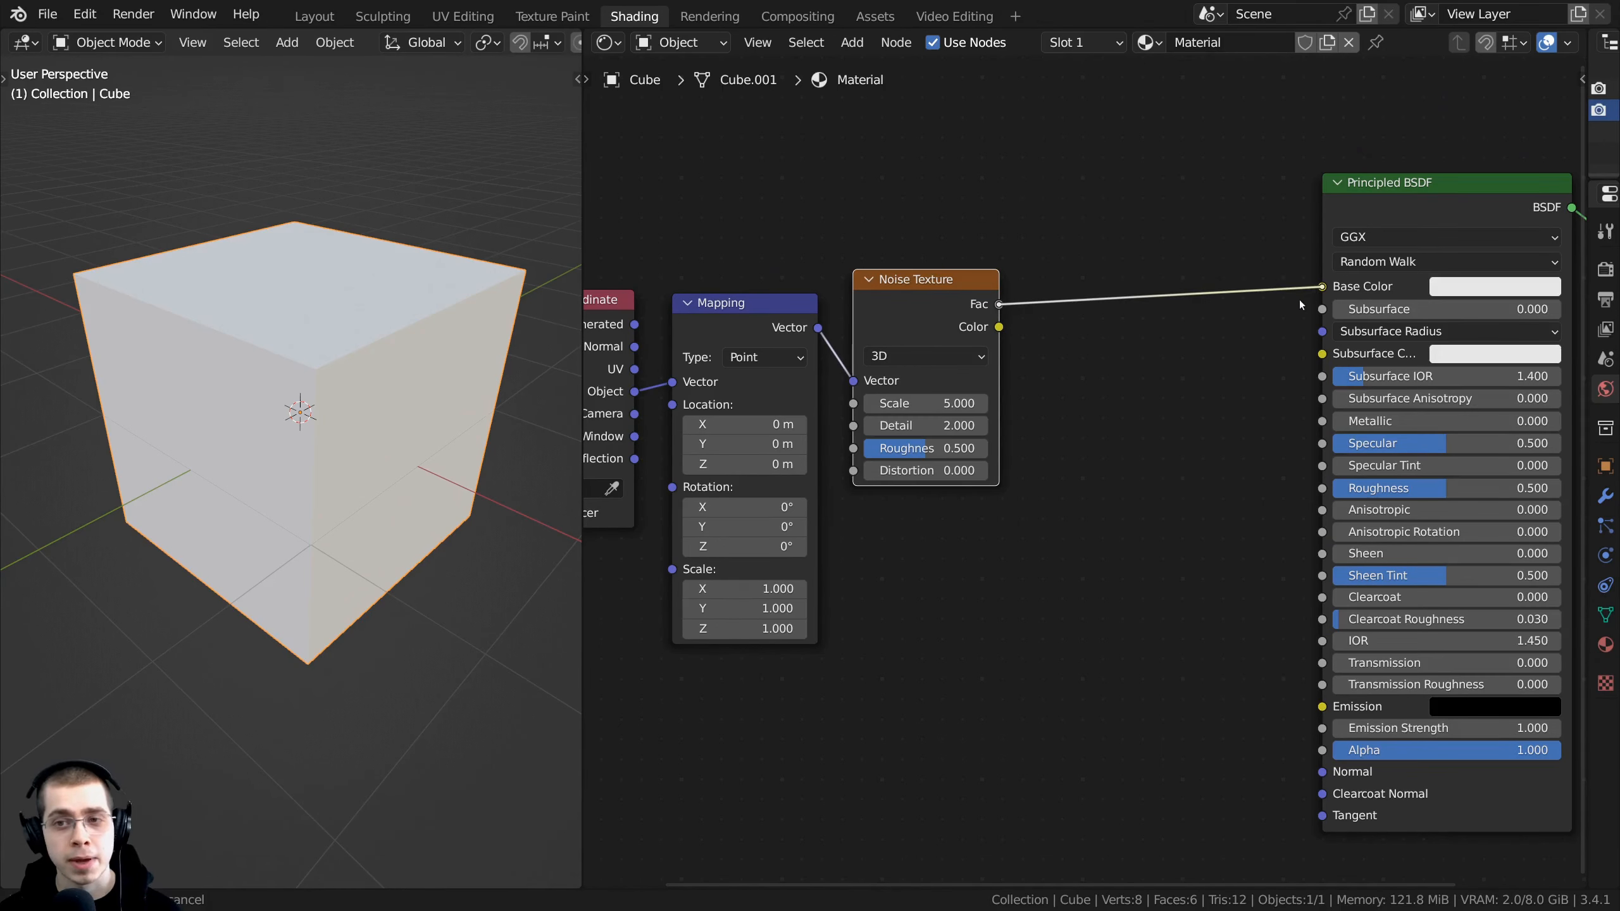
middle_click_drag(1215, 310, 1140, 324)
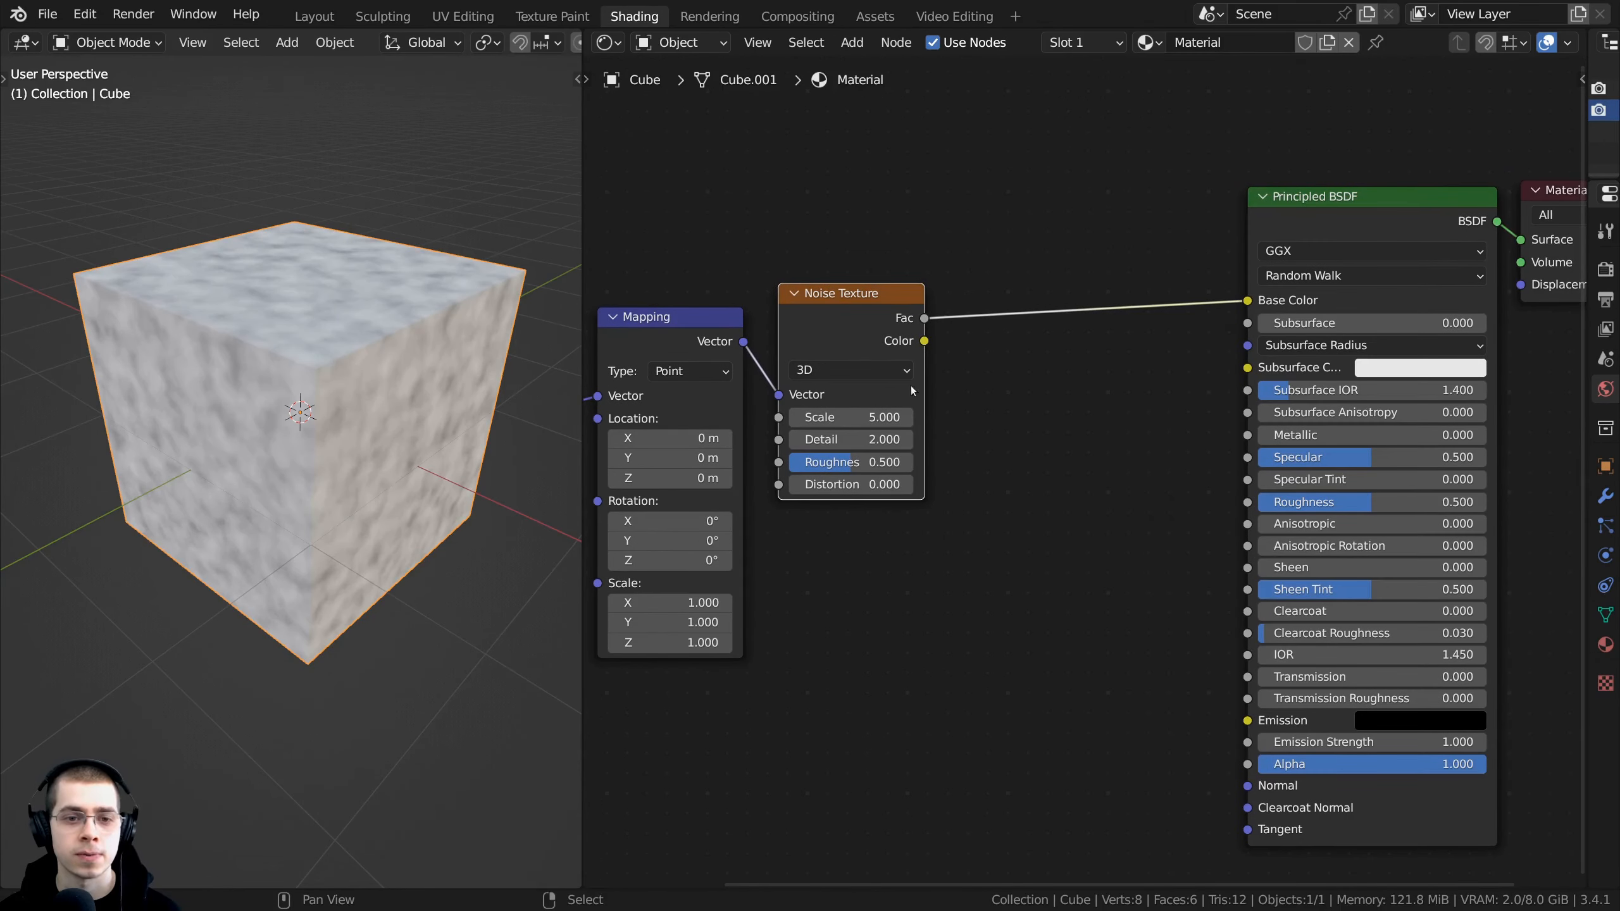
Step: Set the Noise Texture's Scale to 3.2 and its Detail to 15
scroll(893, 319, "up", 1)
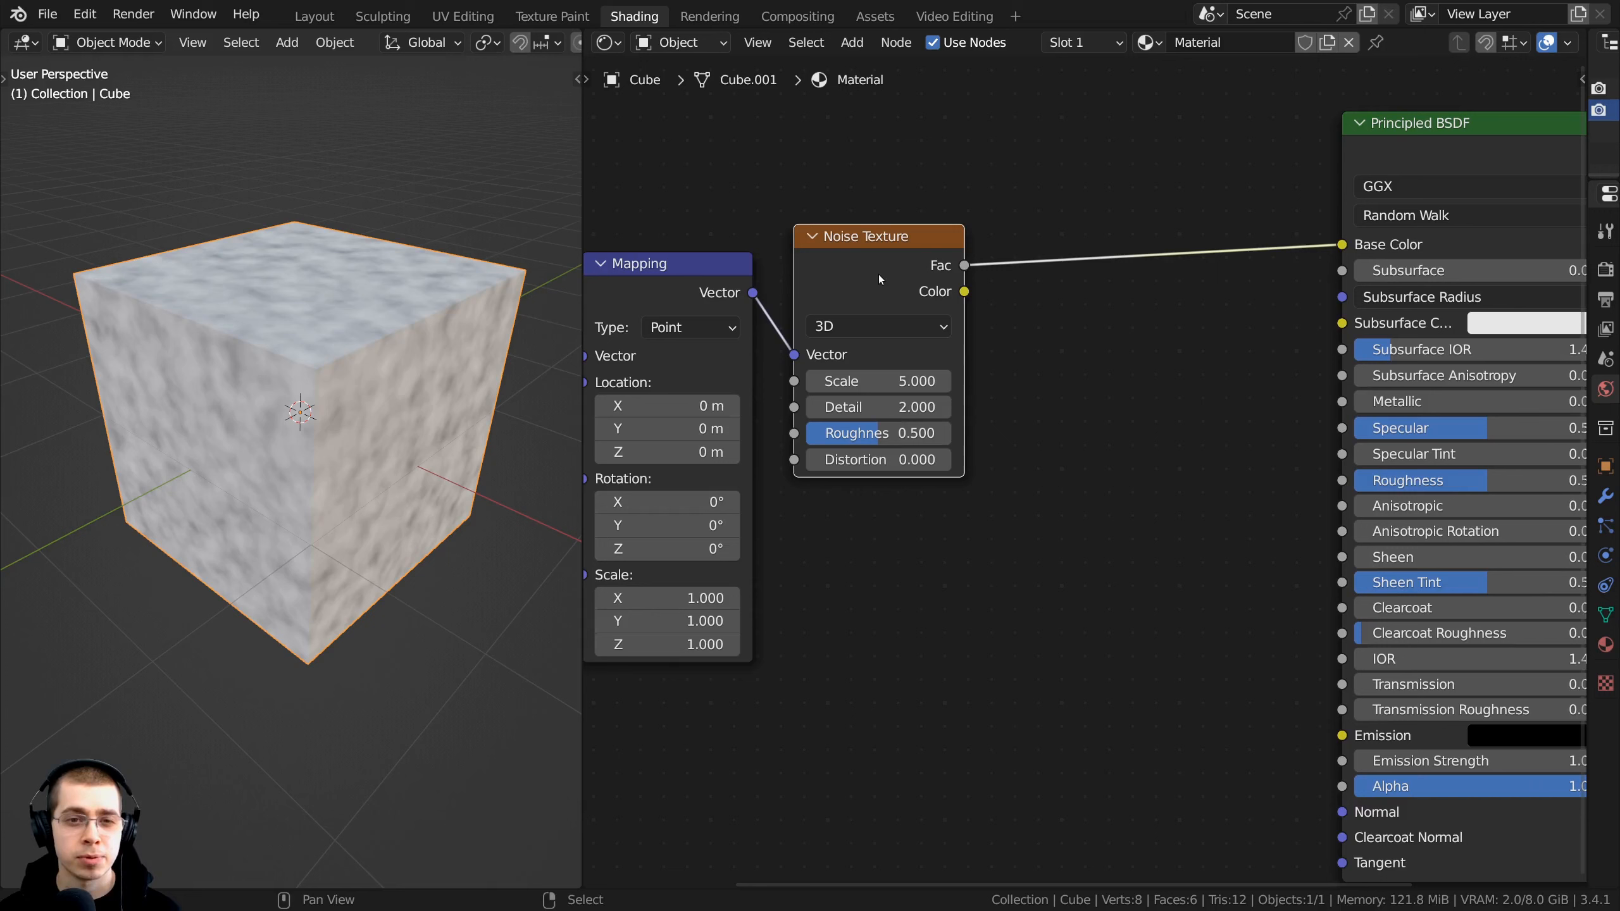
double_click(879, 383)
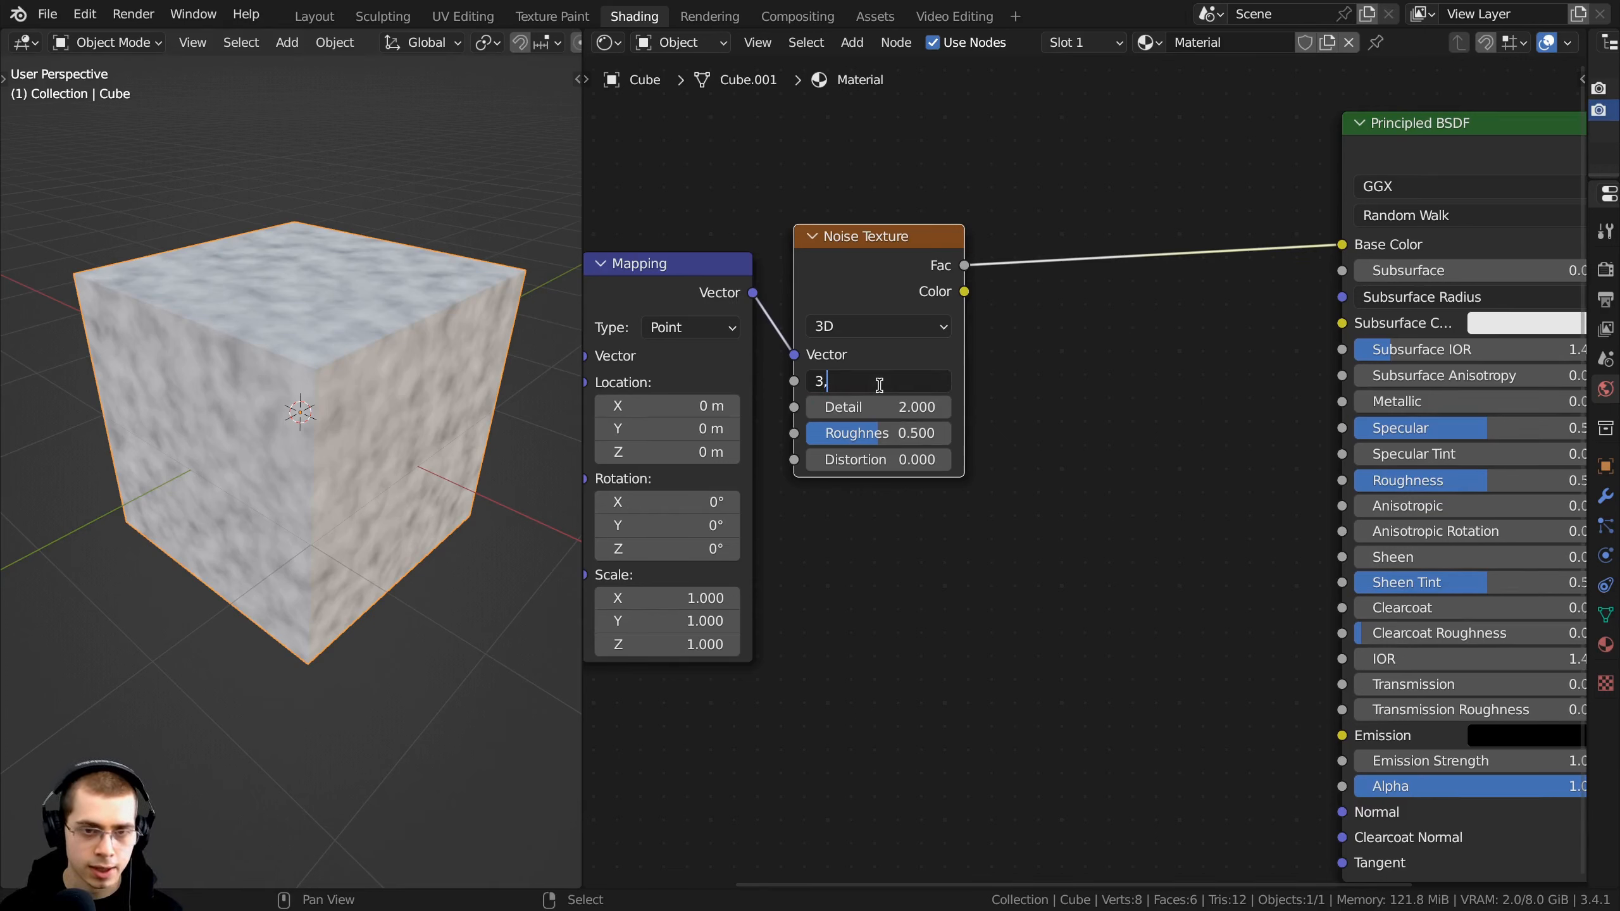
type("3.2")
key("Return")
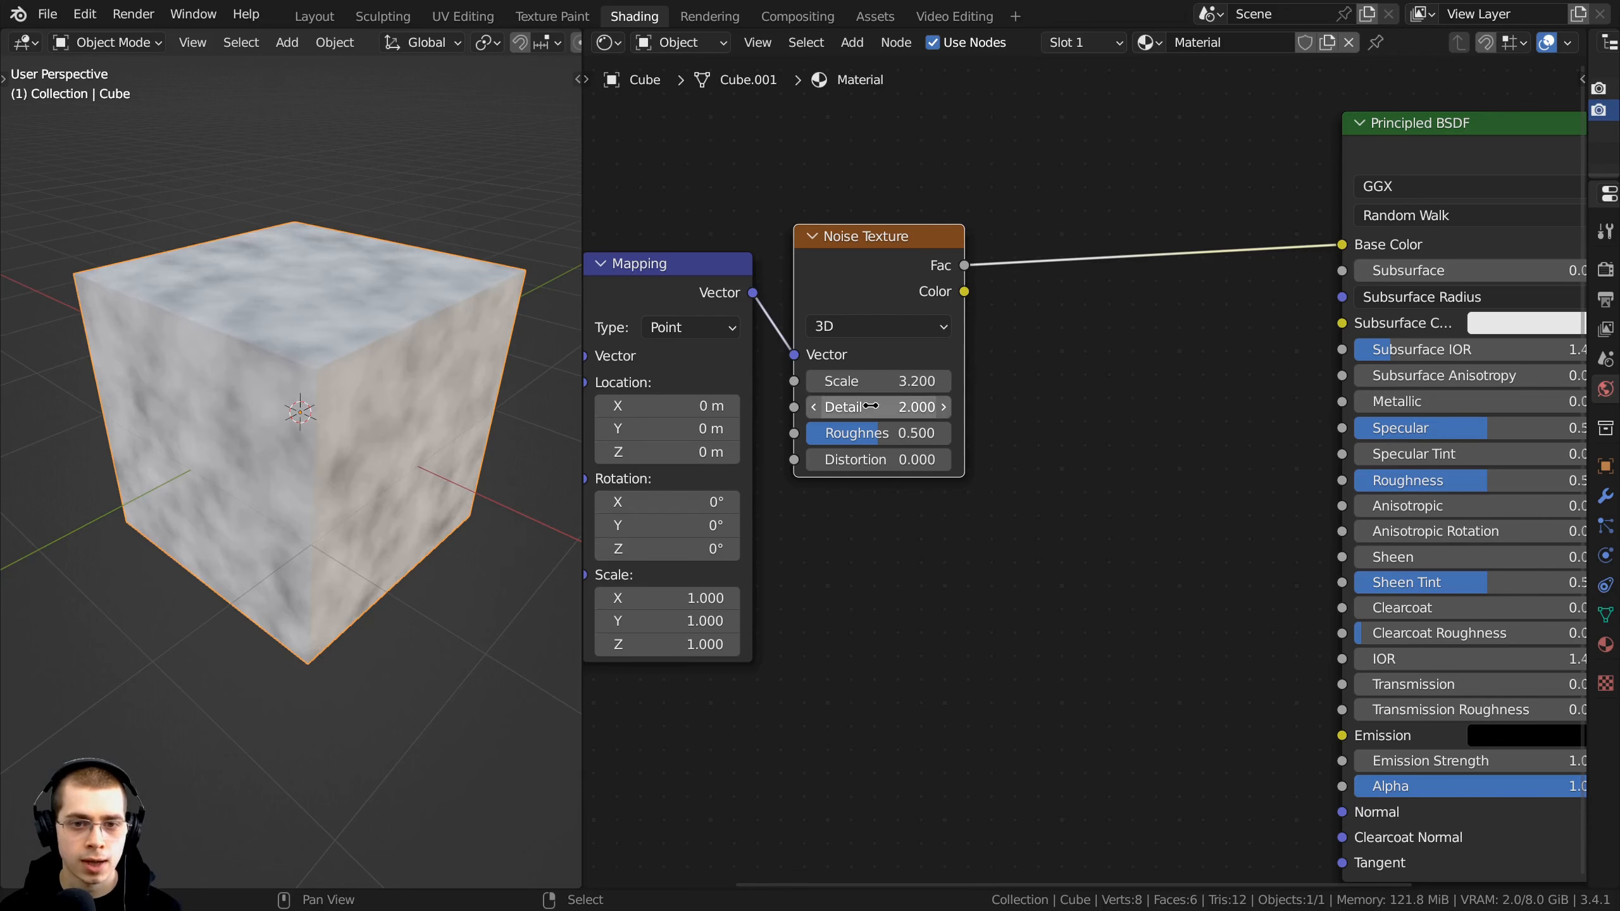
left_click_drag(871, 407, 930, 408)
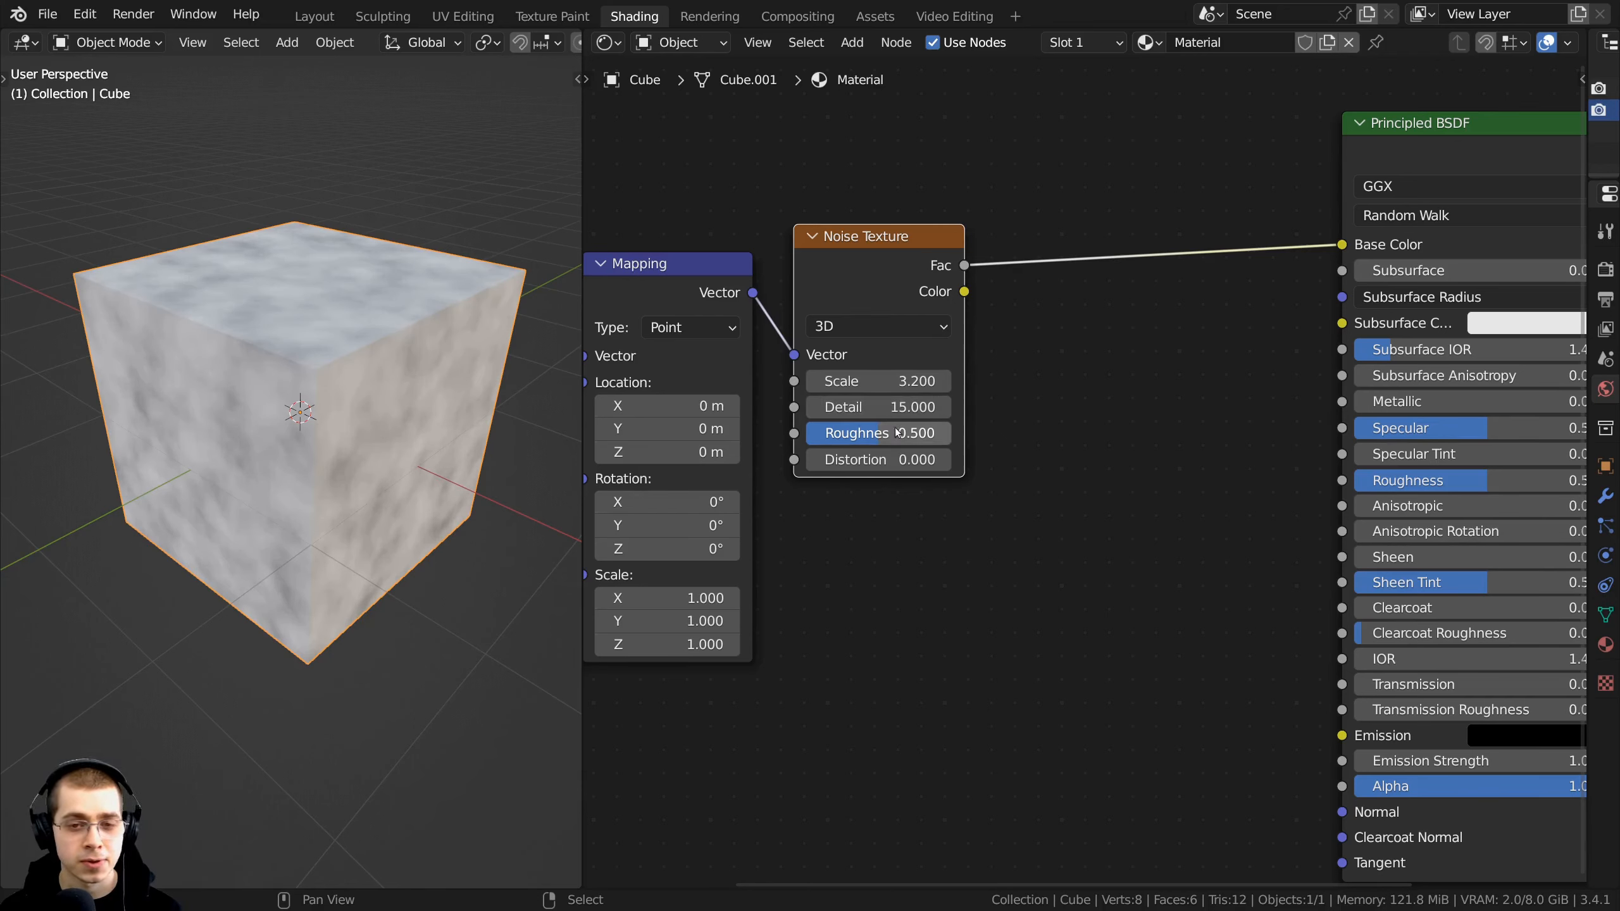
Step: Set the Noise Texture's Roughness to 0.55 and its Distortion to 1
double_click(915, 433)
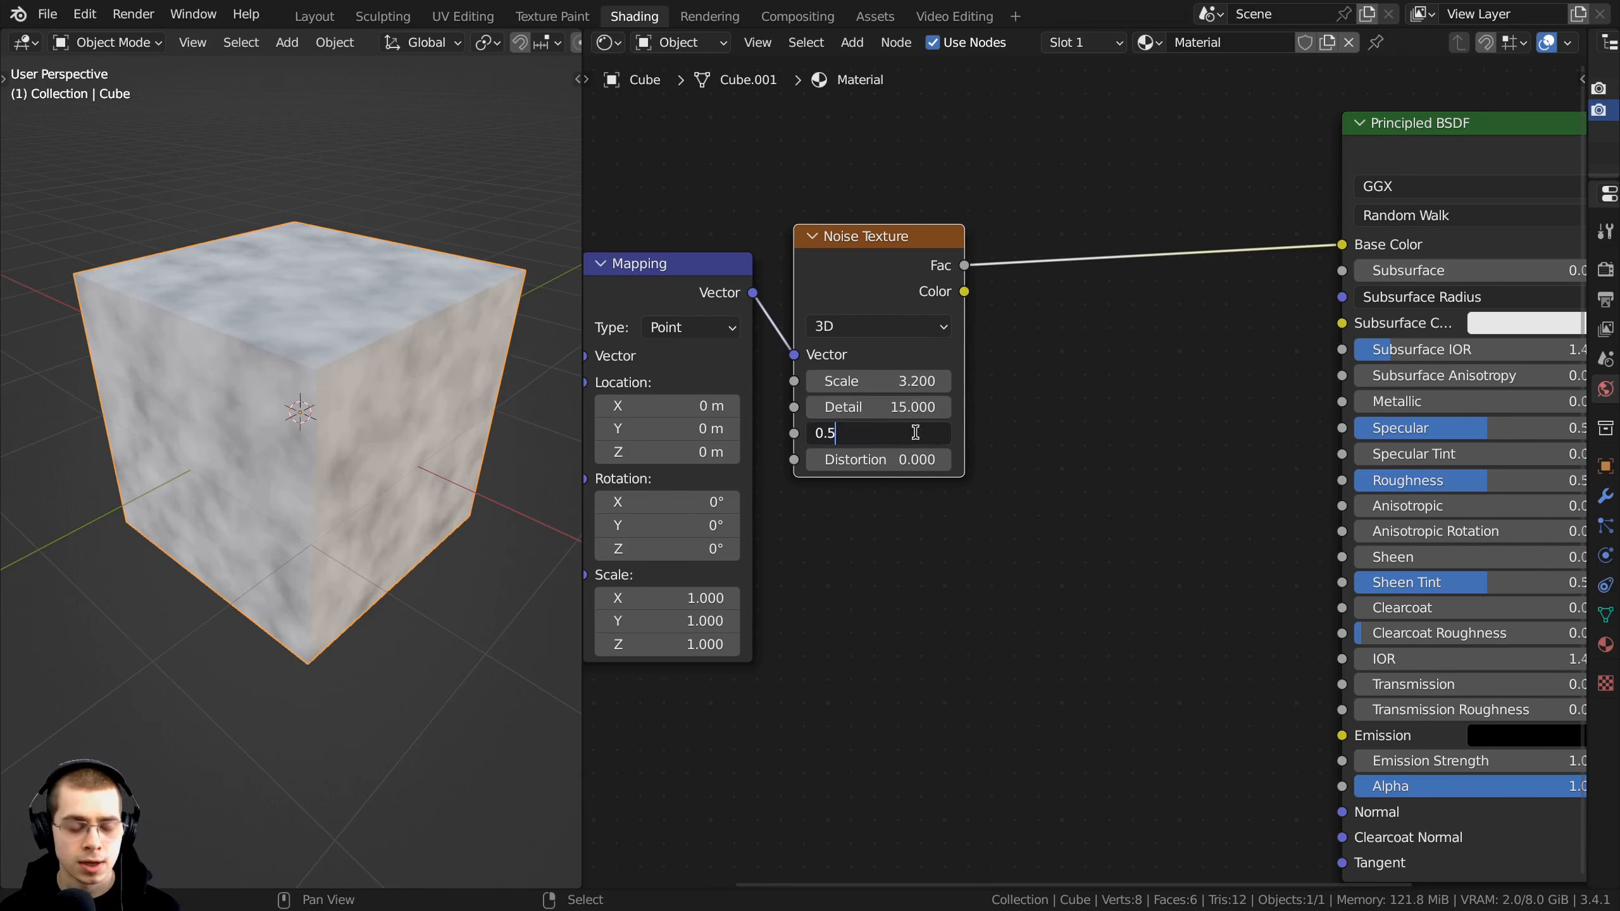
type("5")
key("Return")
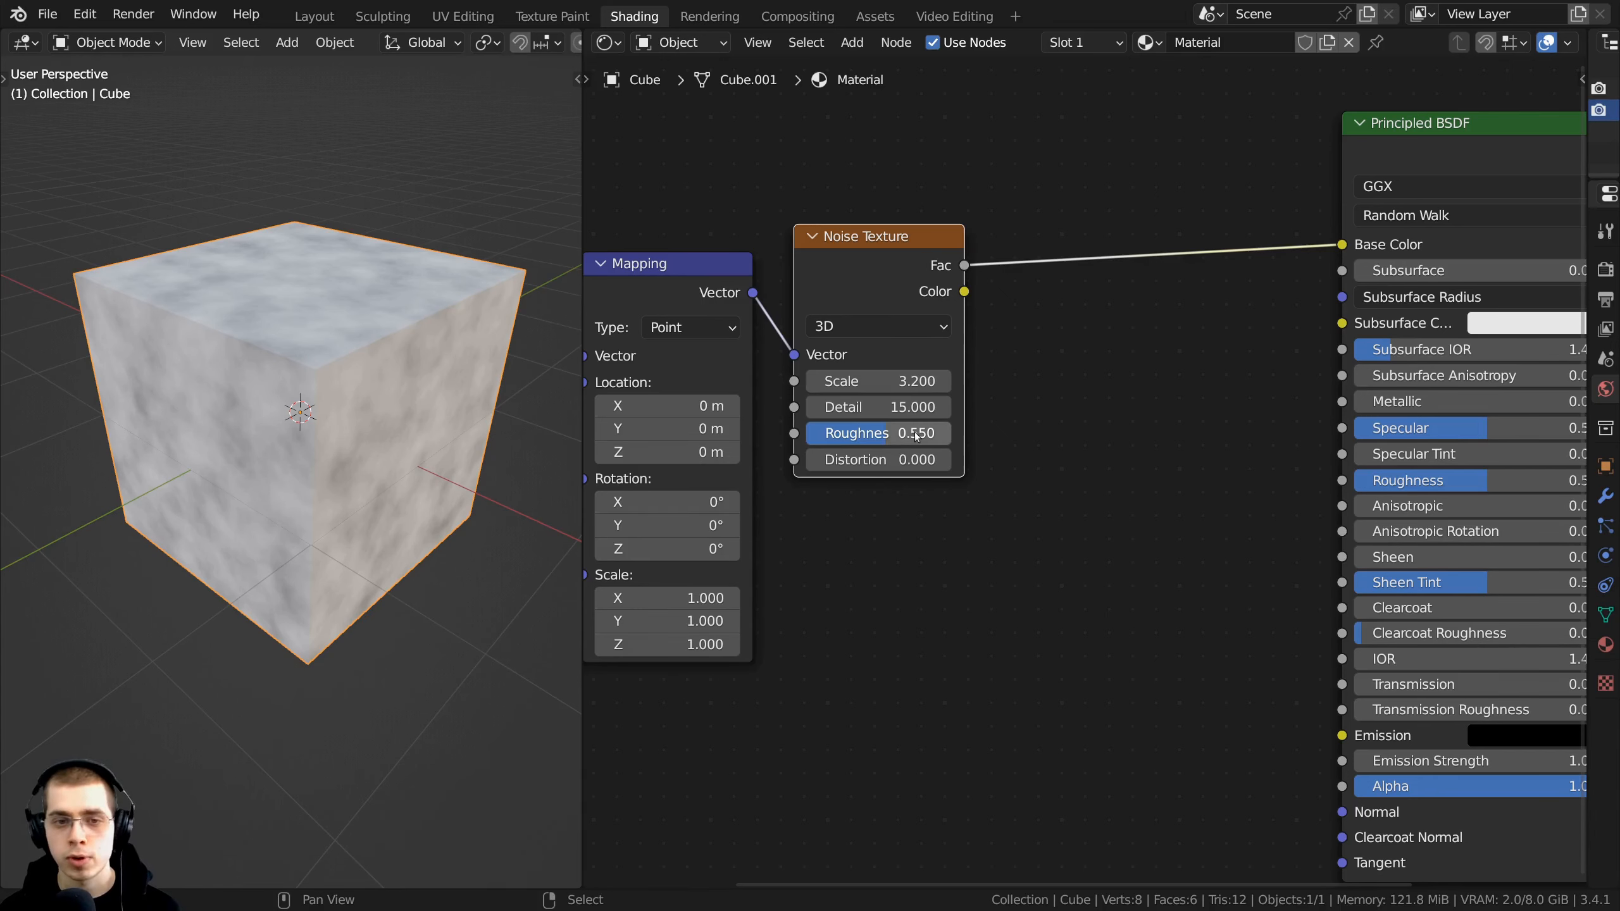
scroll(545, 383, "up", 3)
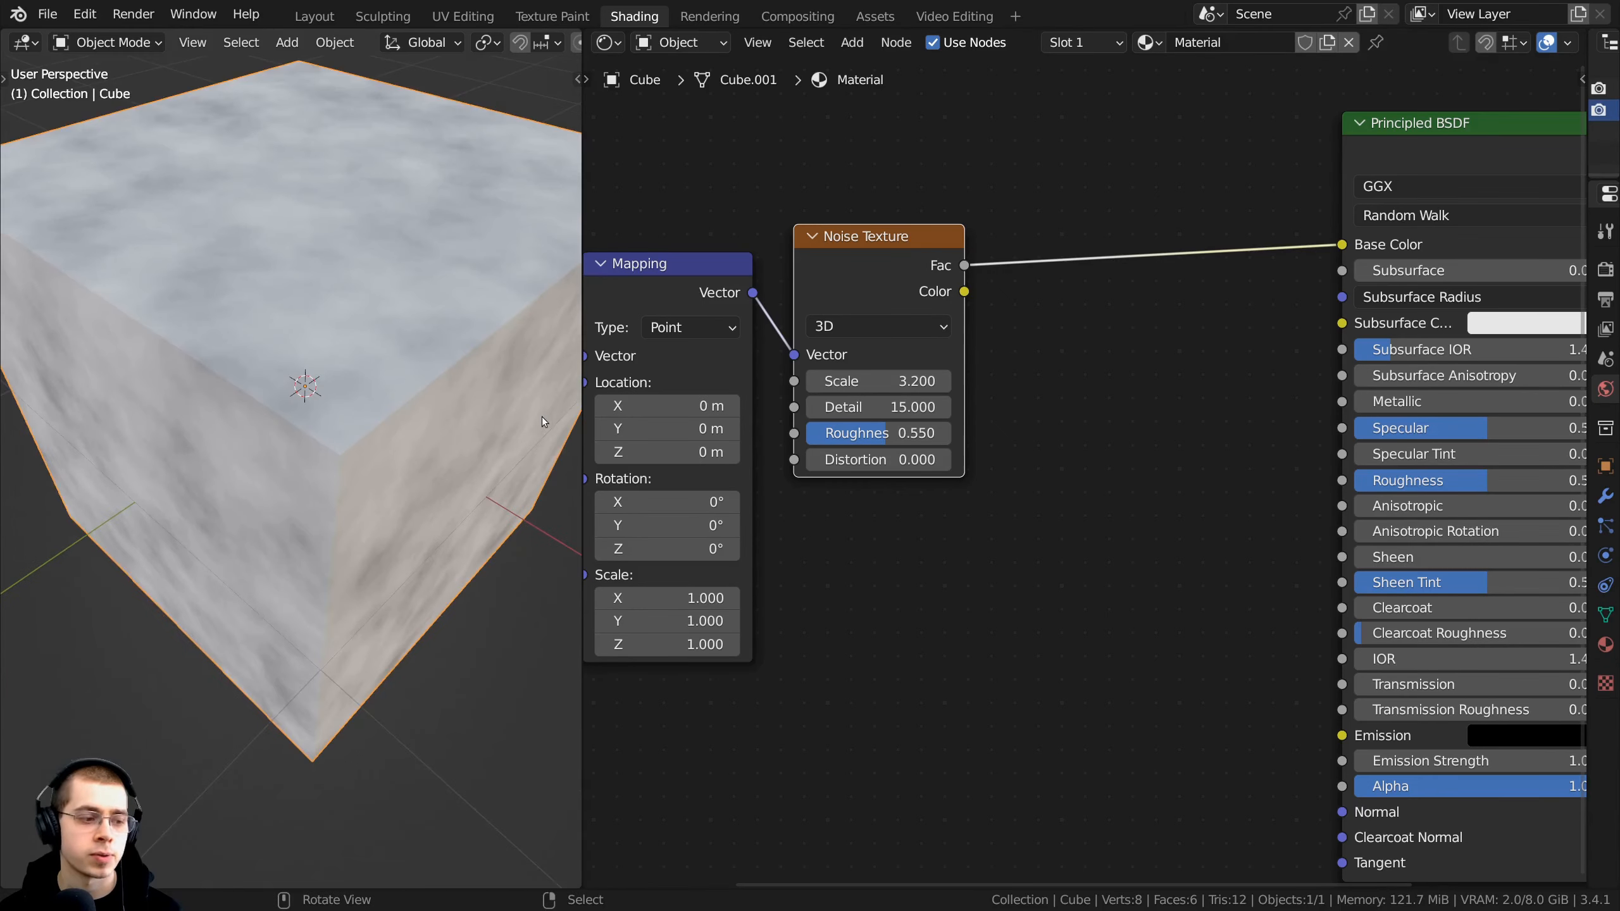
double_click(891, 460)
type("1")
key("Return")
middle_click_drag(287, 324, 308, 233)
scroll(311, 354, "down", 4)
scroll(760, 279, "down", 2)
Step: Insert a ColorRamp node on the link between the Noise Texture's Fac output and the Principled BSDF's Base Color, and tidy its placement
middle_click_drag(775, 225, 715, 322)
left_click(715, 321)
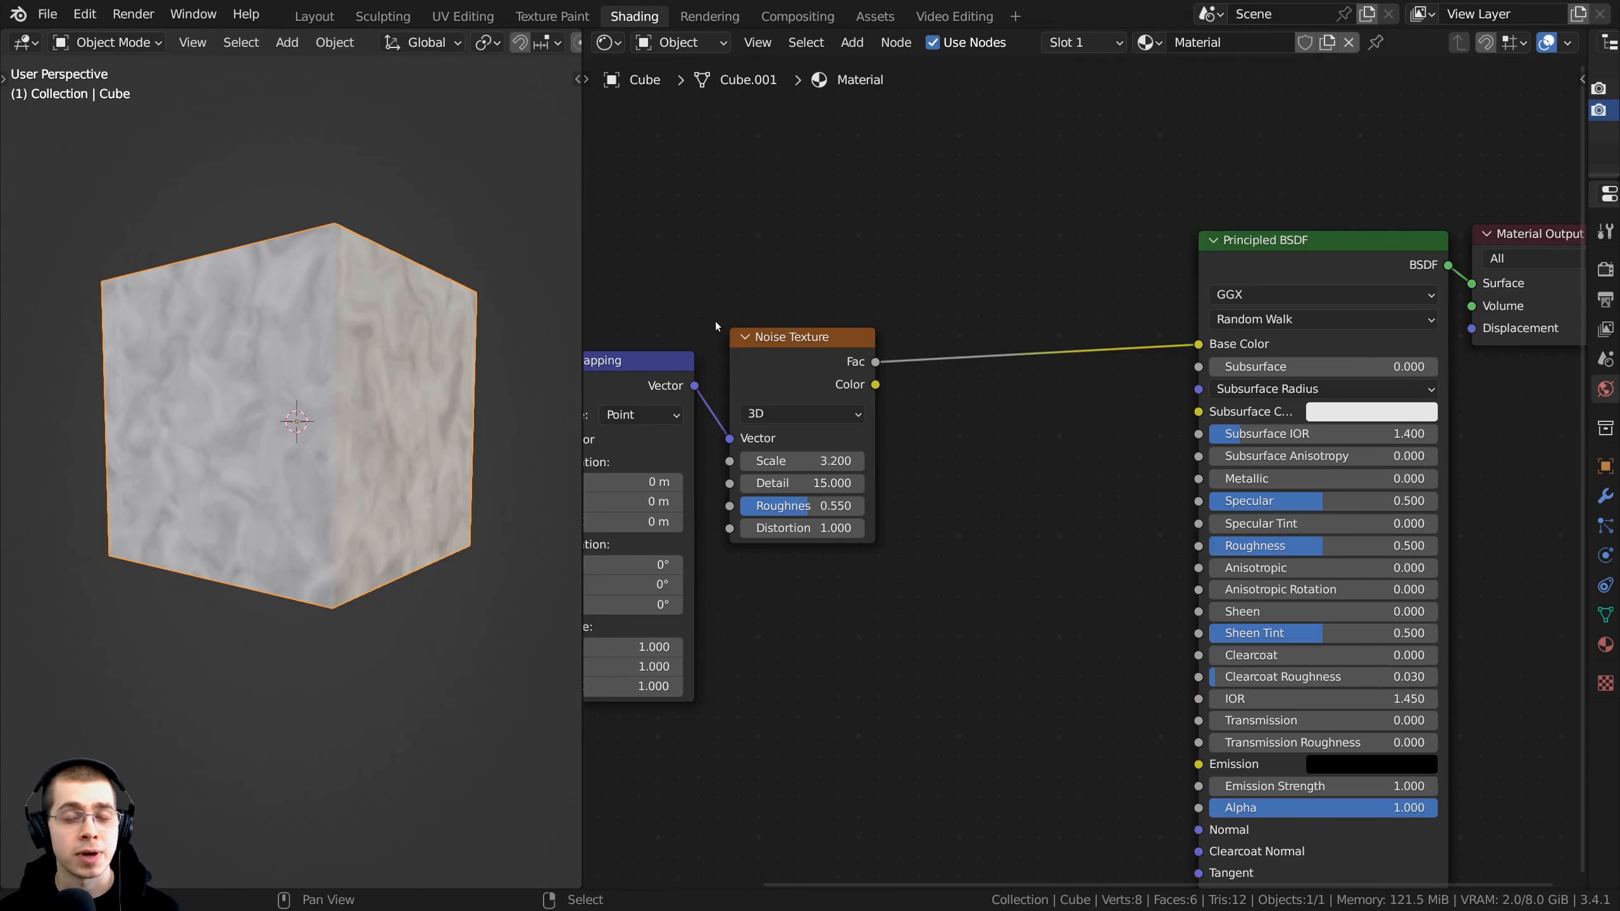
left_click(801, 361)
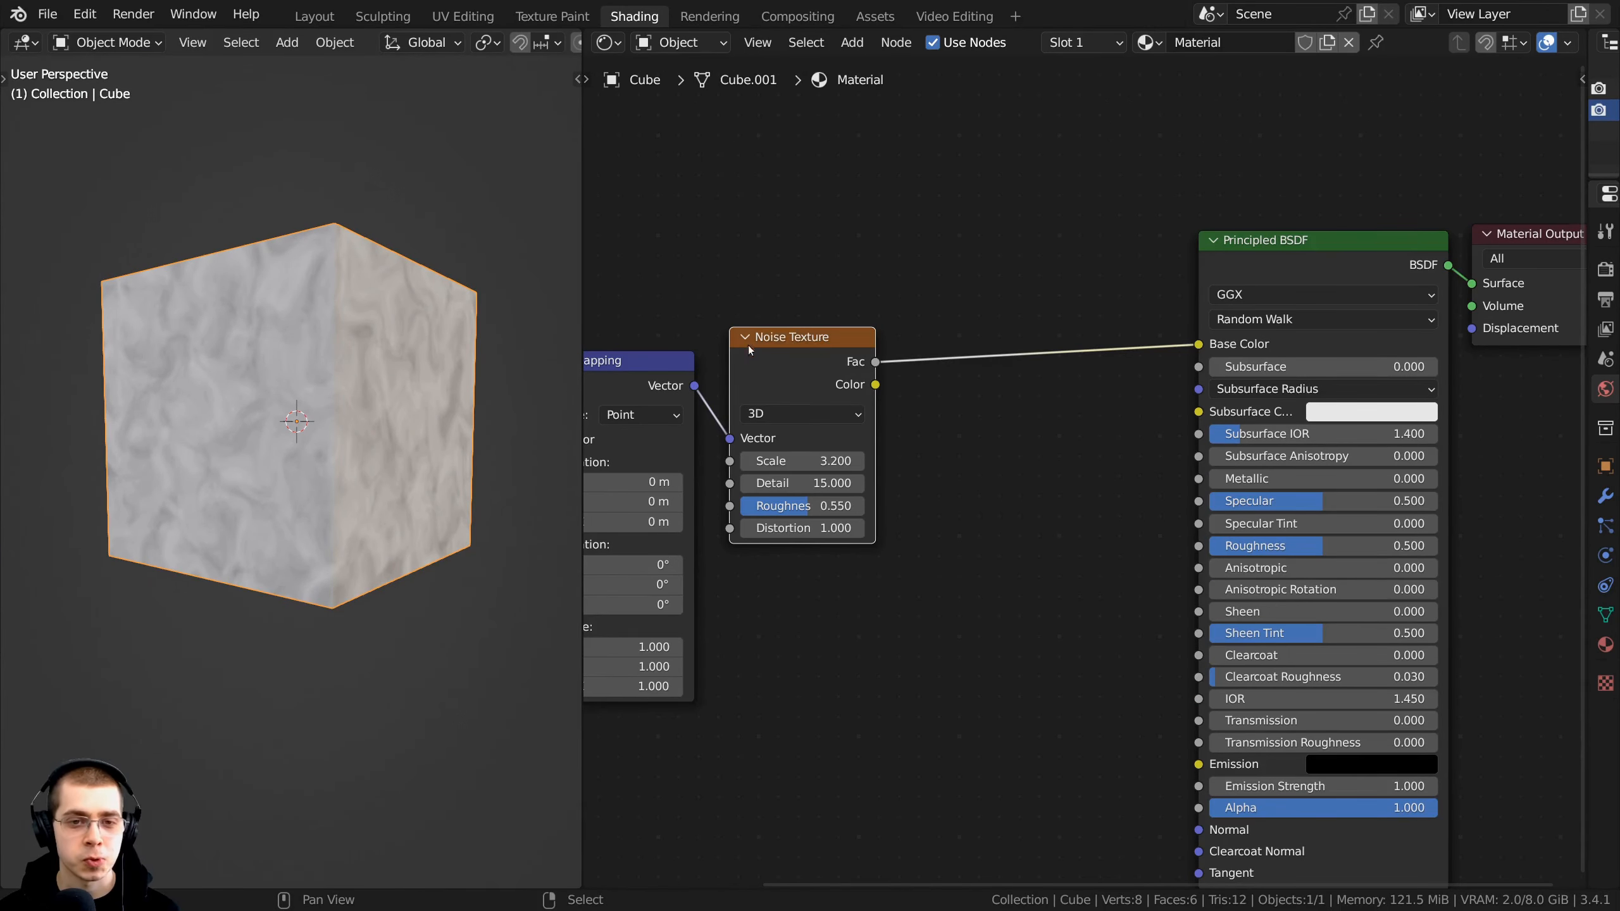
key("shift+a")
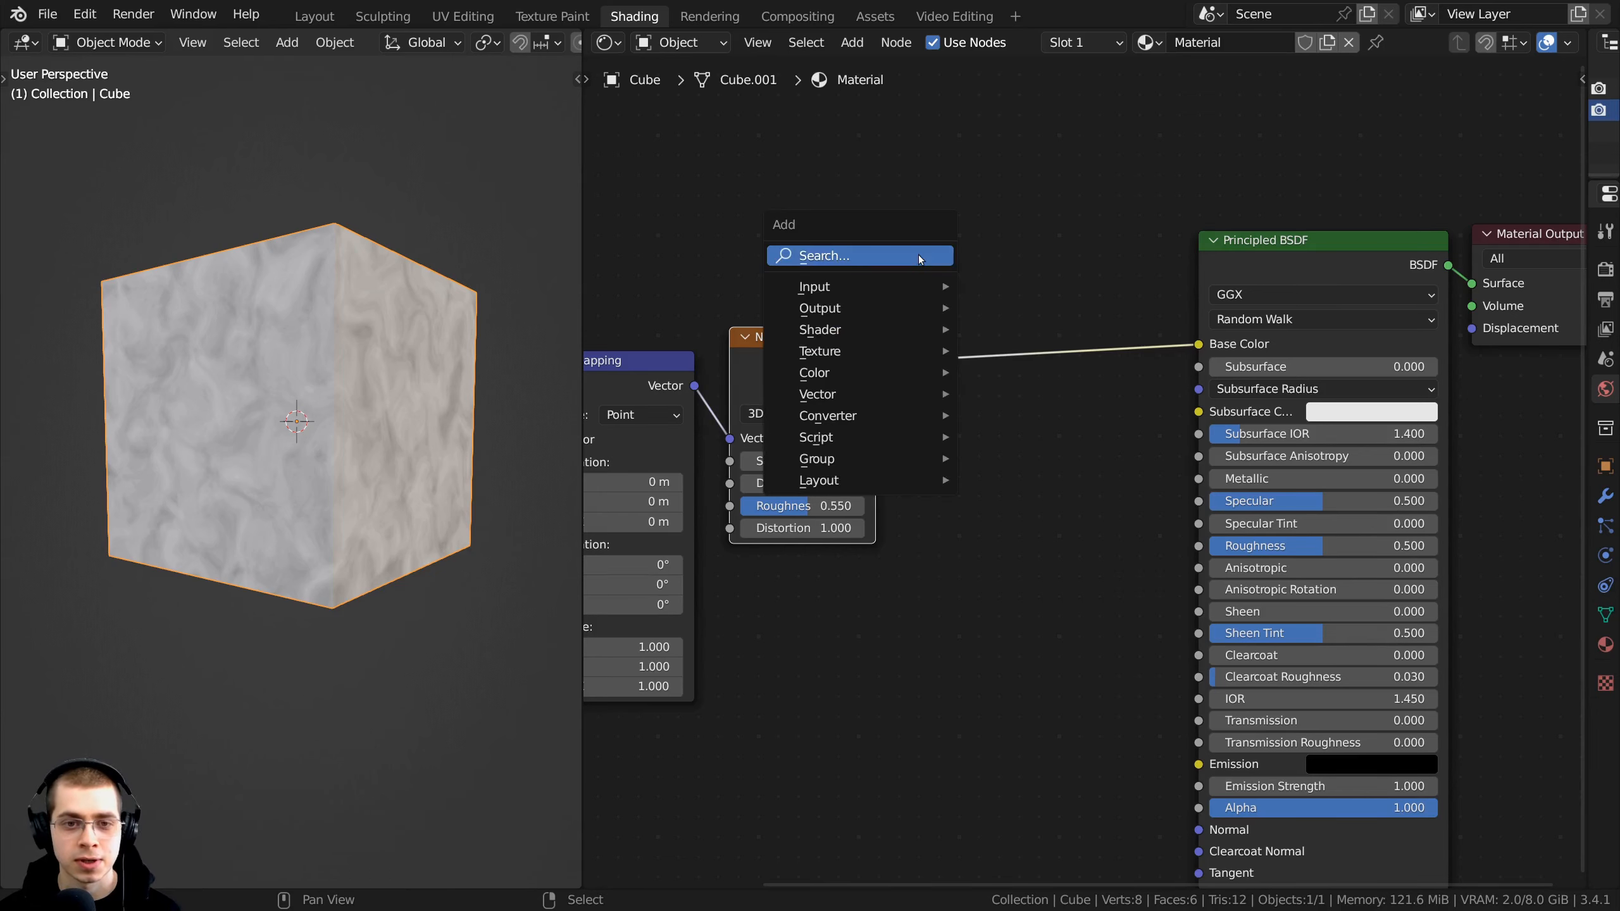
left_click(919, 256)
type("col")
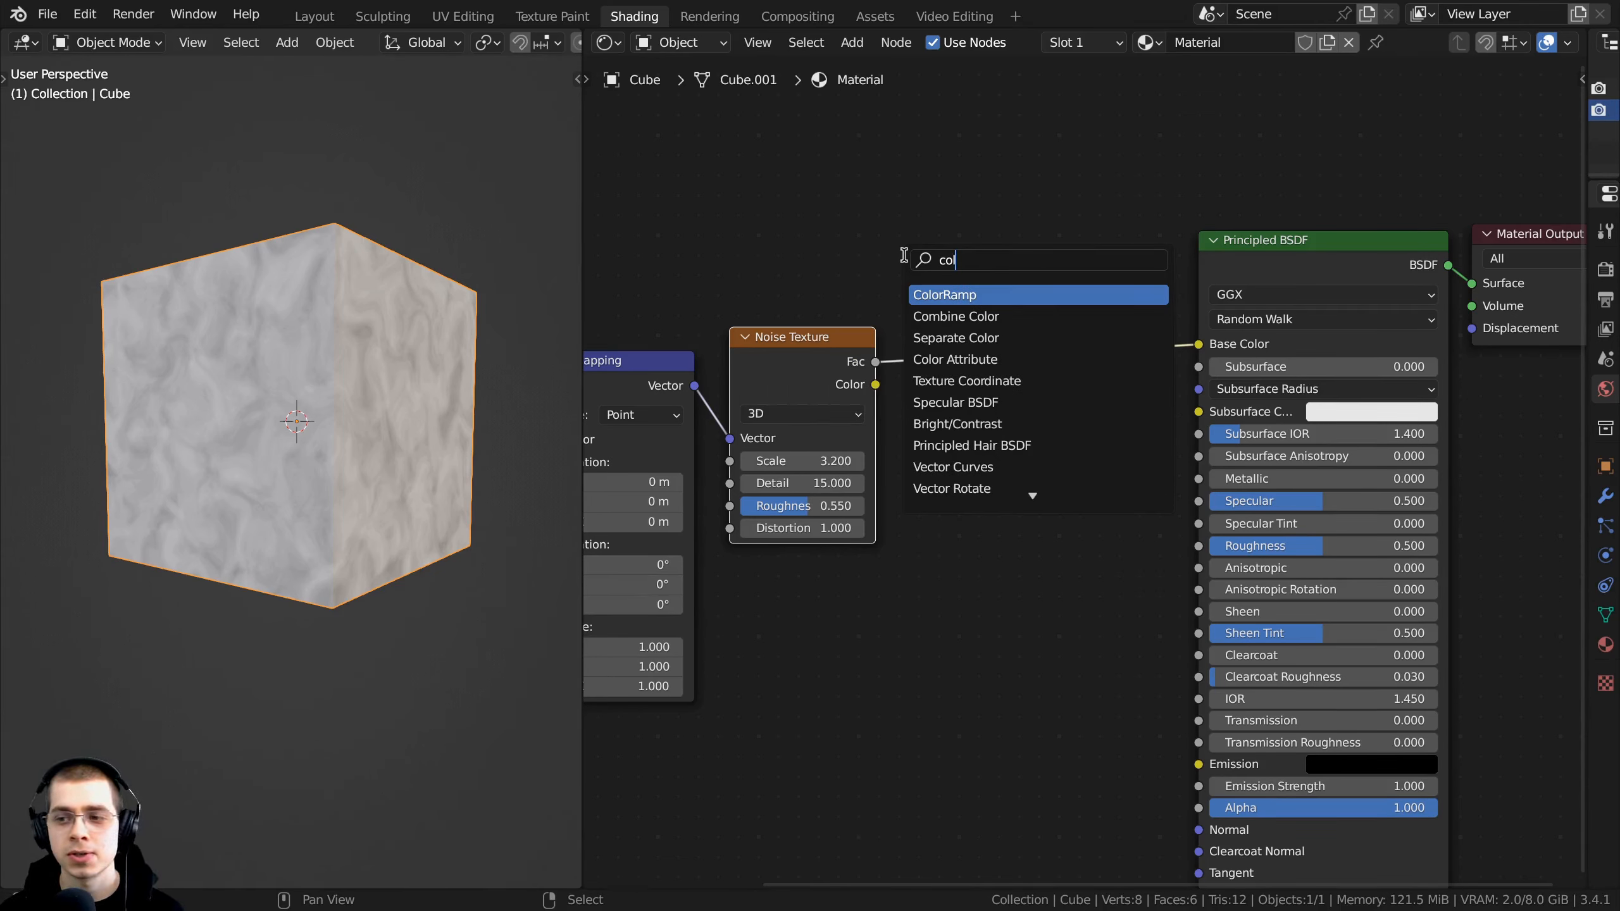
left_click(951, 295)
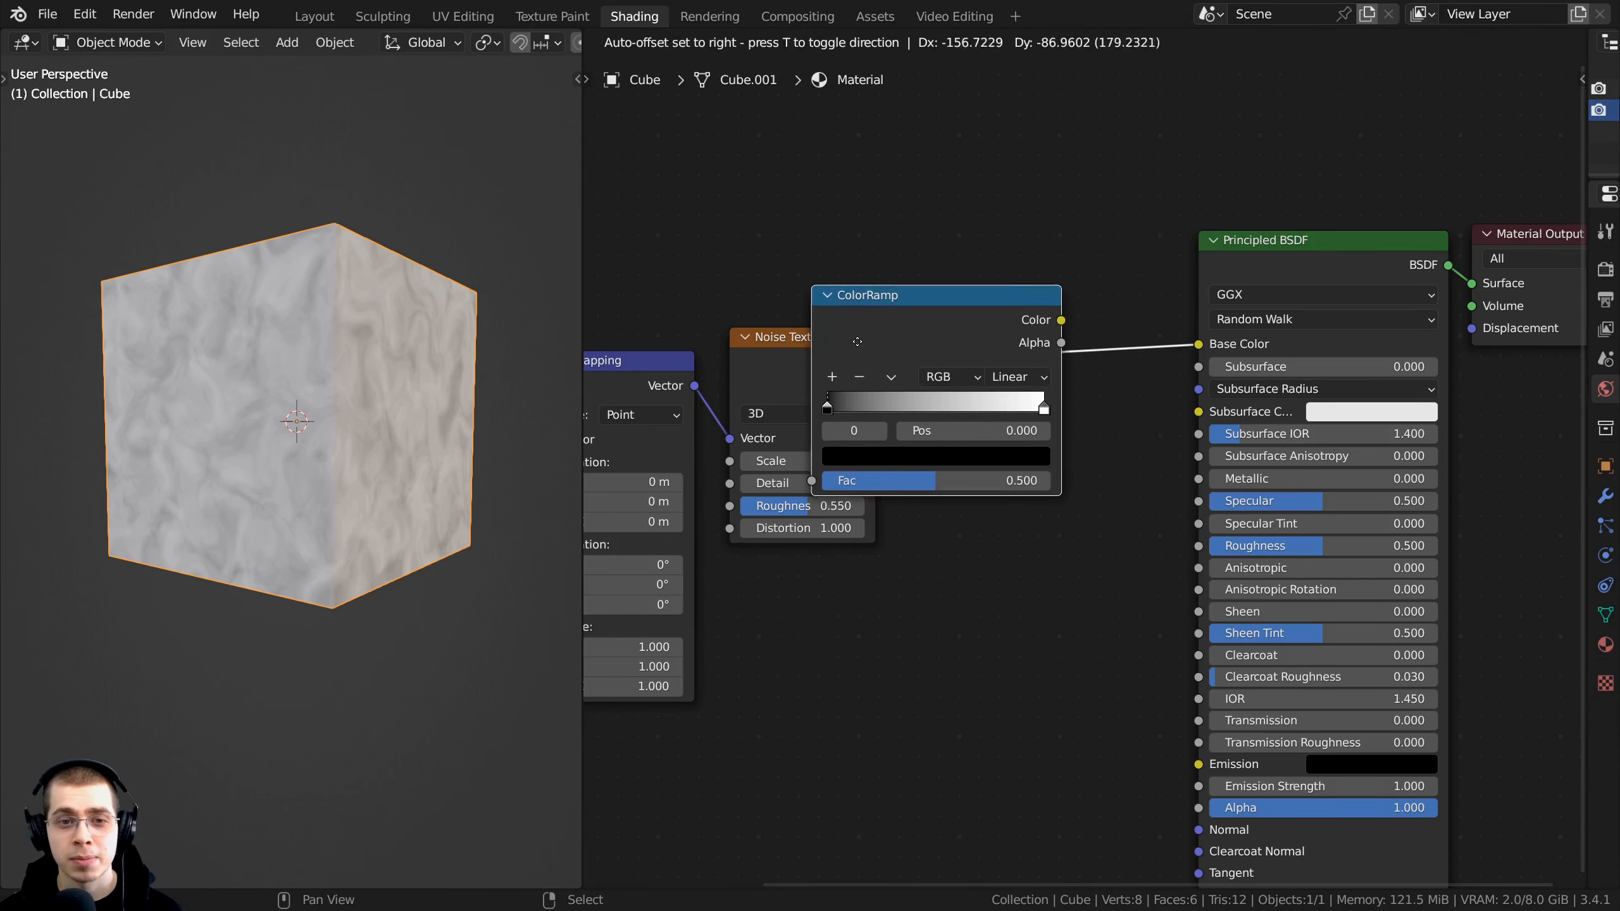
left_click(973, 308)
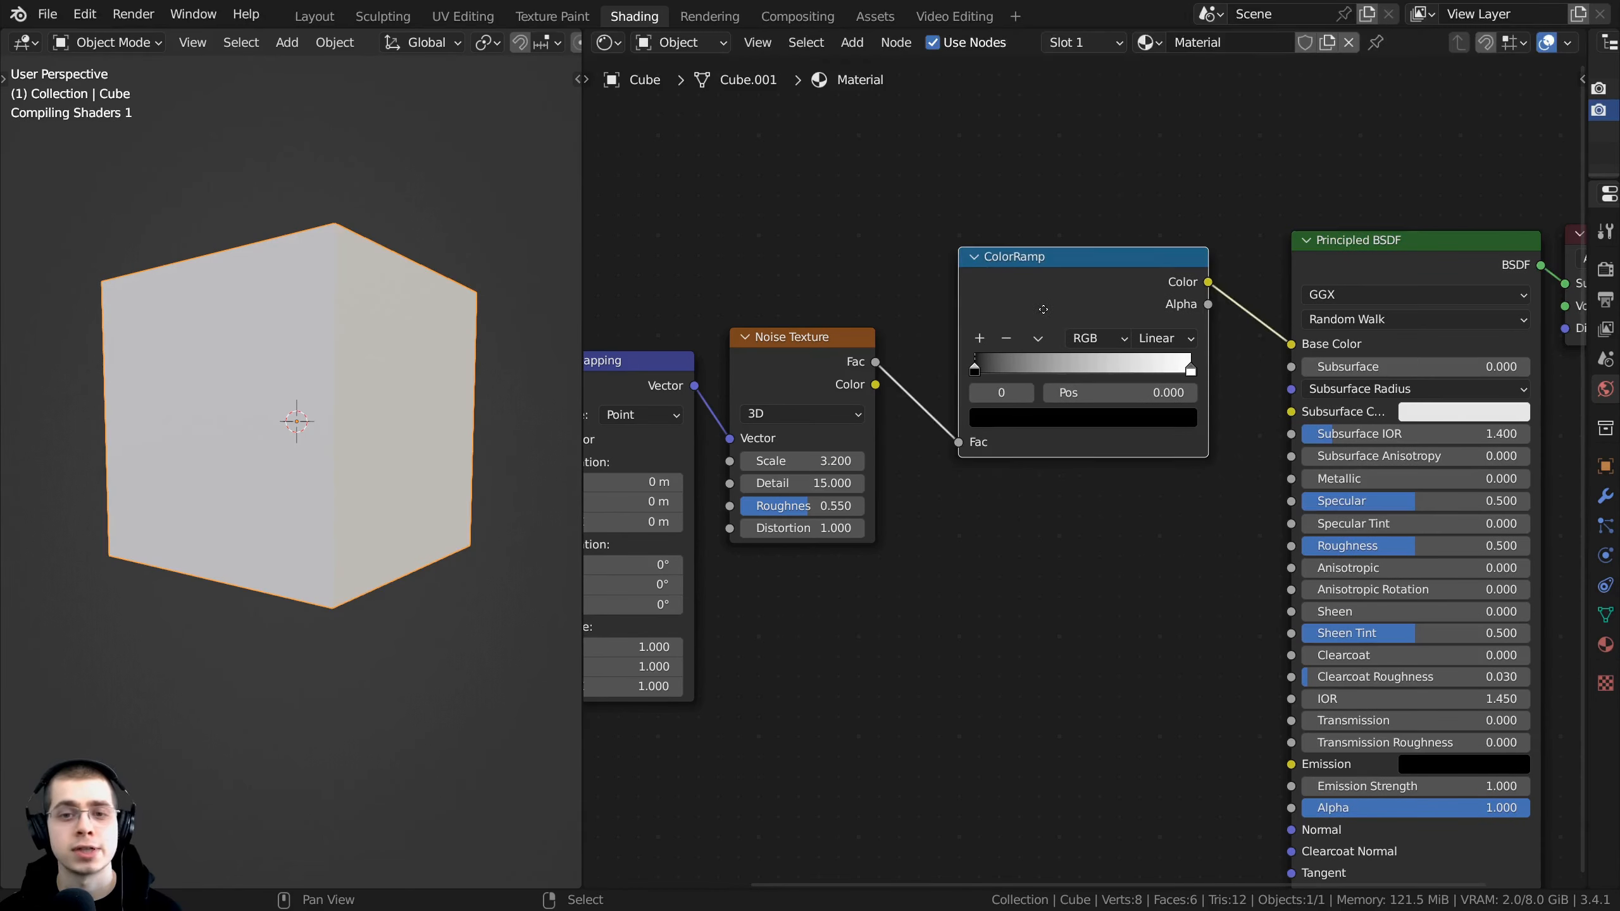
left_click_drag(1041, 308, 1036, 317)
middle_click_drag(1037, 317, 937, 348)
scroll(938, 348, "down", 1)
scroll(957, 350, "up", 2)
left_click_drag(981, 353, 991, 364)
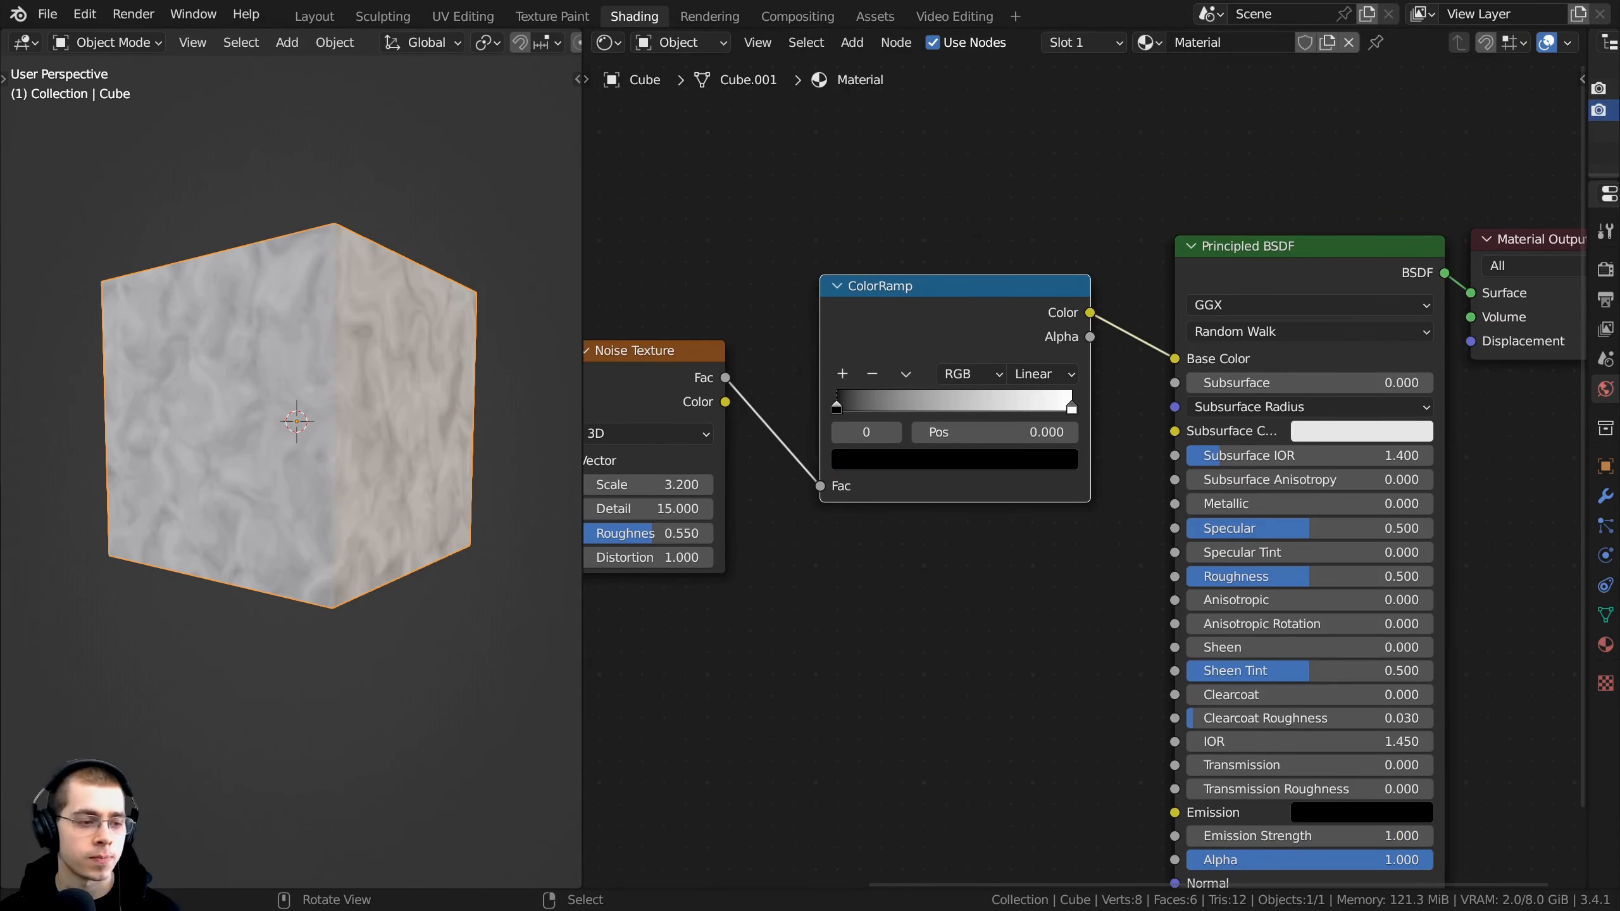
Step: Increase the ColorRamp's contrast by moving the black stop to about 0.324 and the white stop to about 0.635
scroll(984, 399, "up", 5)
left_click_drag(767, 412, 882, 416)
middle_click_drag(408, 396, 405, 456)
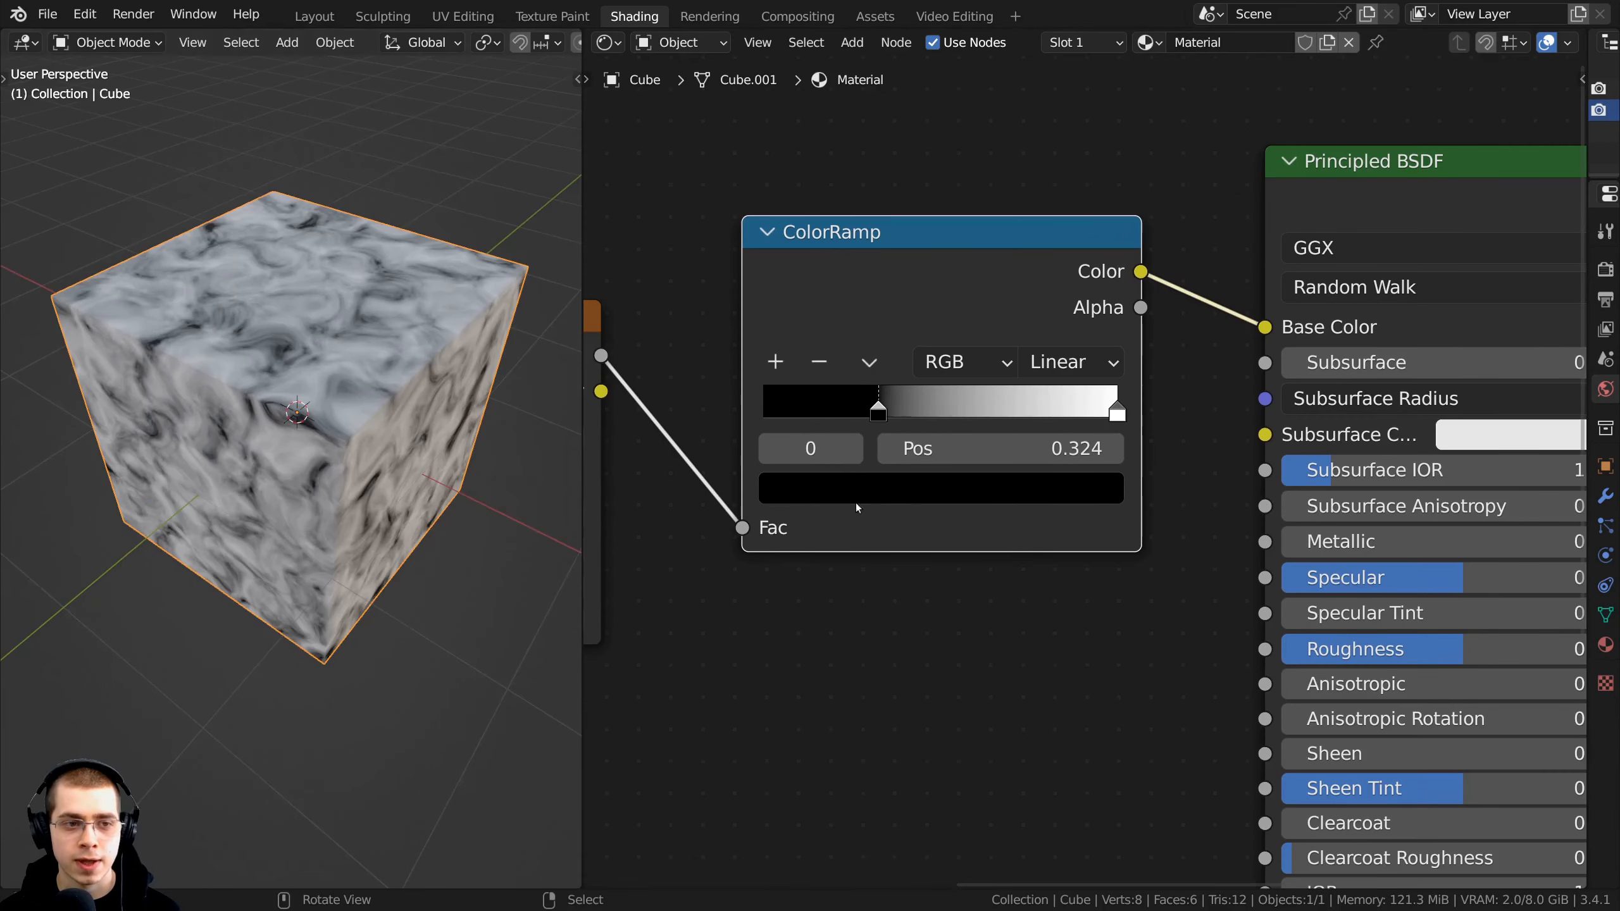
left_click_drag(1116, 411, 988, 412)
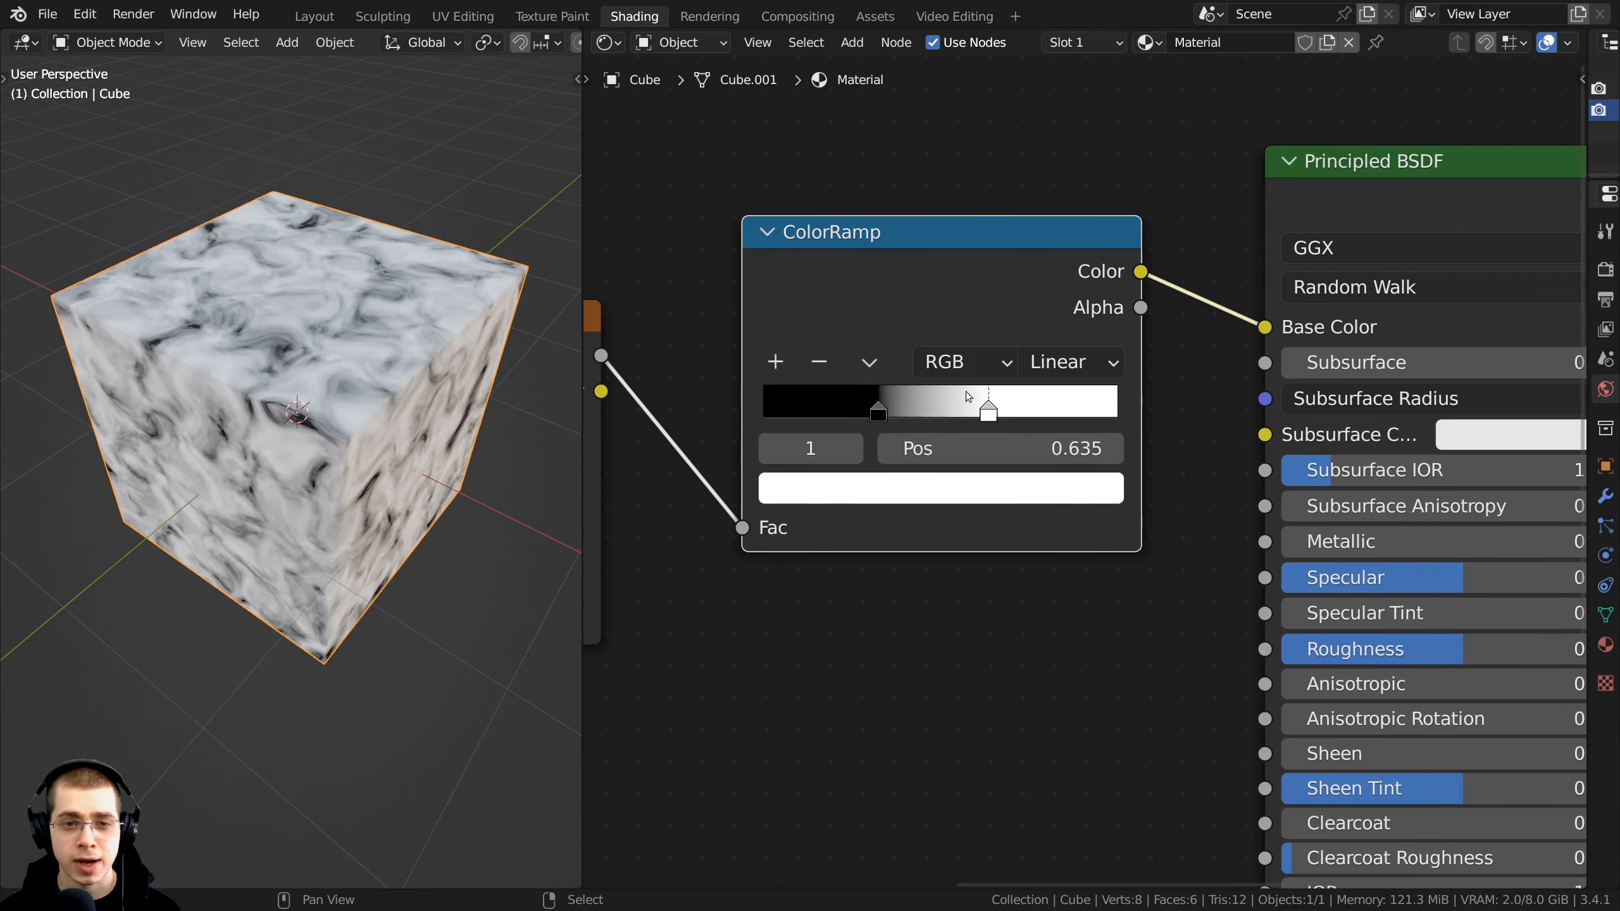
Step: Change the ColorRamp's black stop to brown and move it to about position 0.105
left_click(877, 411)
scroll(873, 488, "down", 2)
left_click(905, 550)
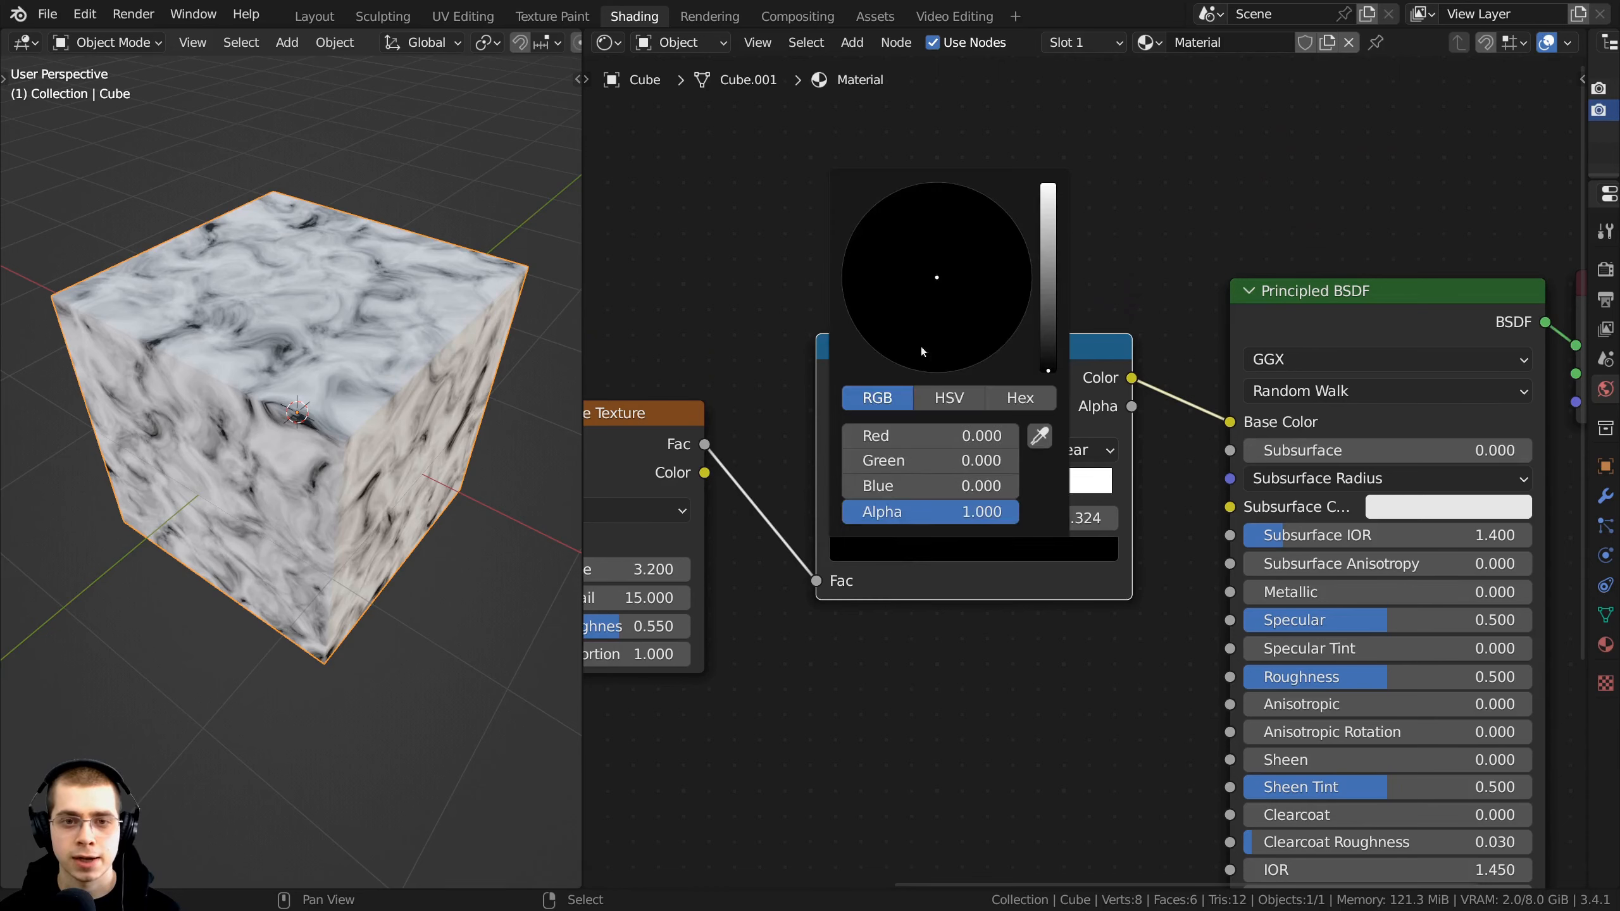
left_click(1048, 265)
left_click_drag(983, 252, 912, 318)
scroll(883, 538, "up", 2)
left_click_drag(897, 489, 826, 490)
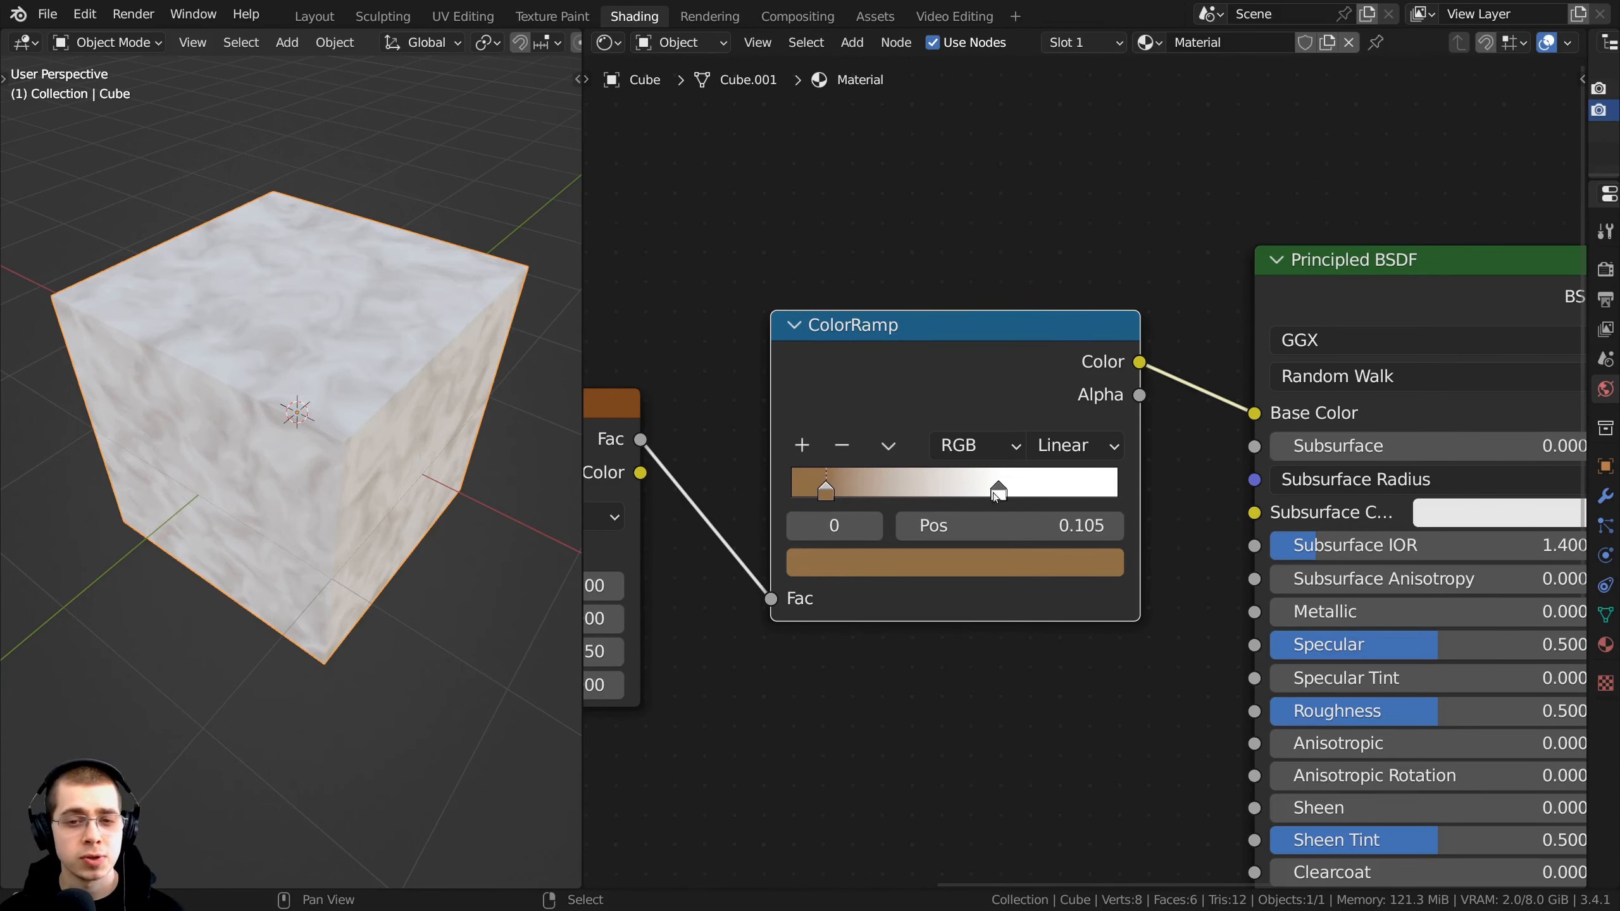
Step: Adjust the brown and white stops, finishing with them at opposite ends of the ColorRamp, positions 0 and 1
left_click_drag(994, 492, 1050, 491)
left_click(826, 485)
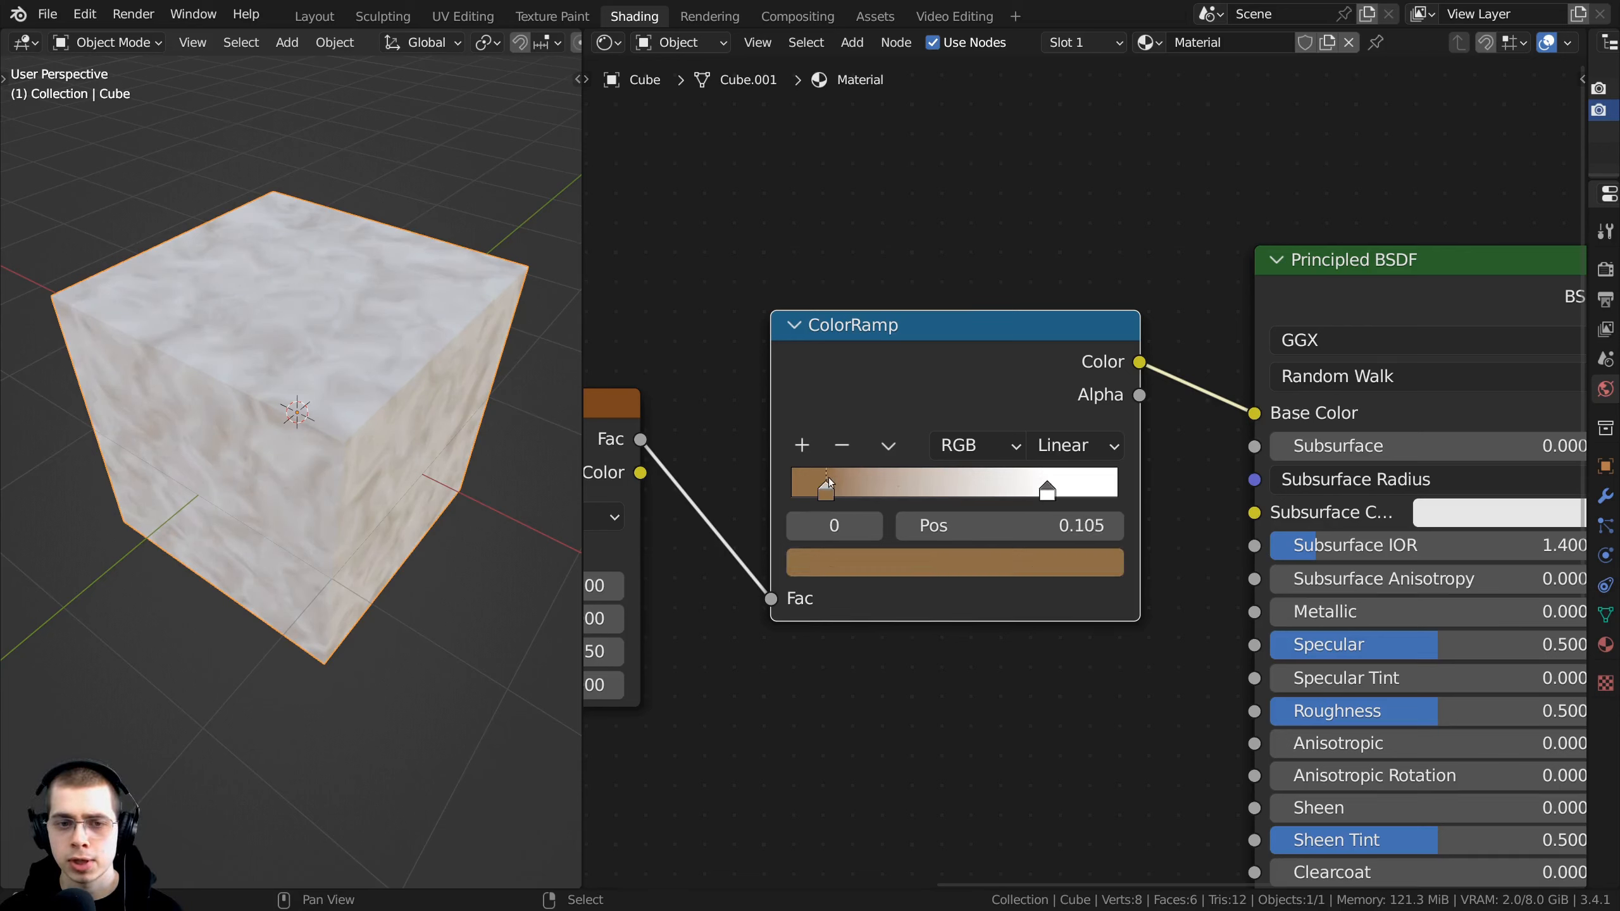
left_click(1046, 490)
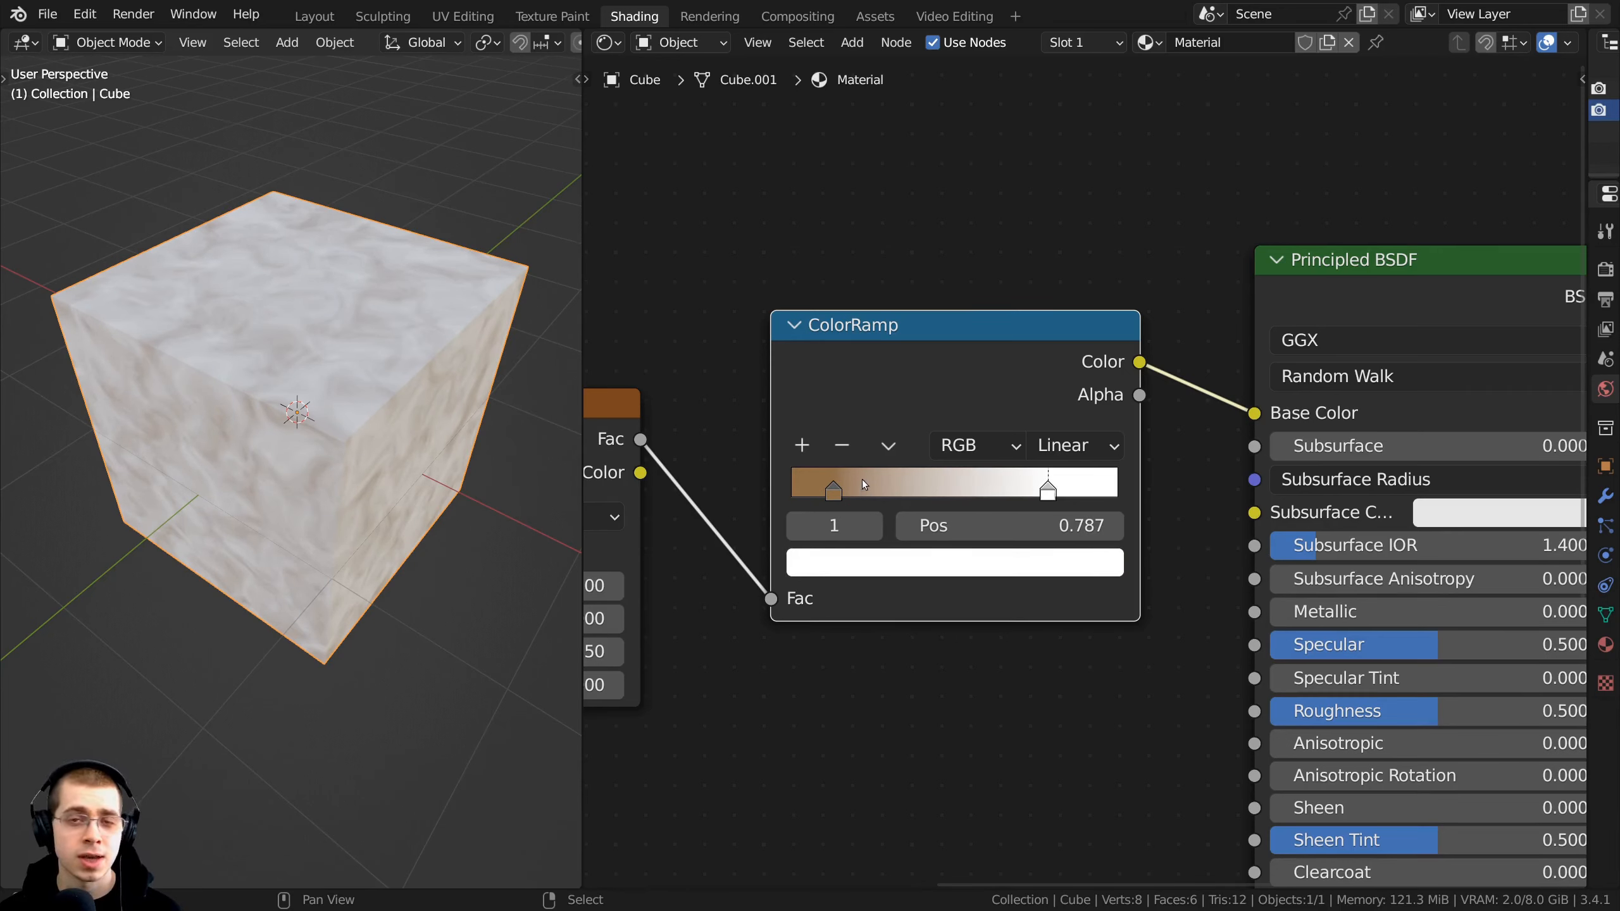
left_click_drag(836, 486, 785, 481)
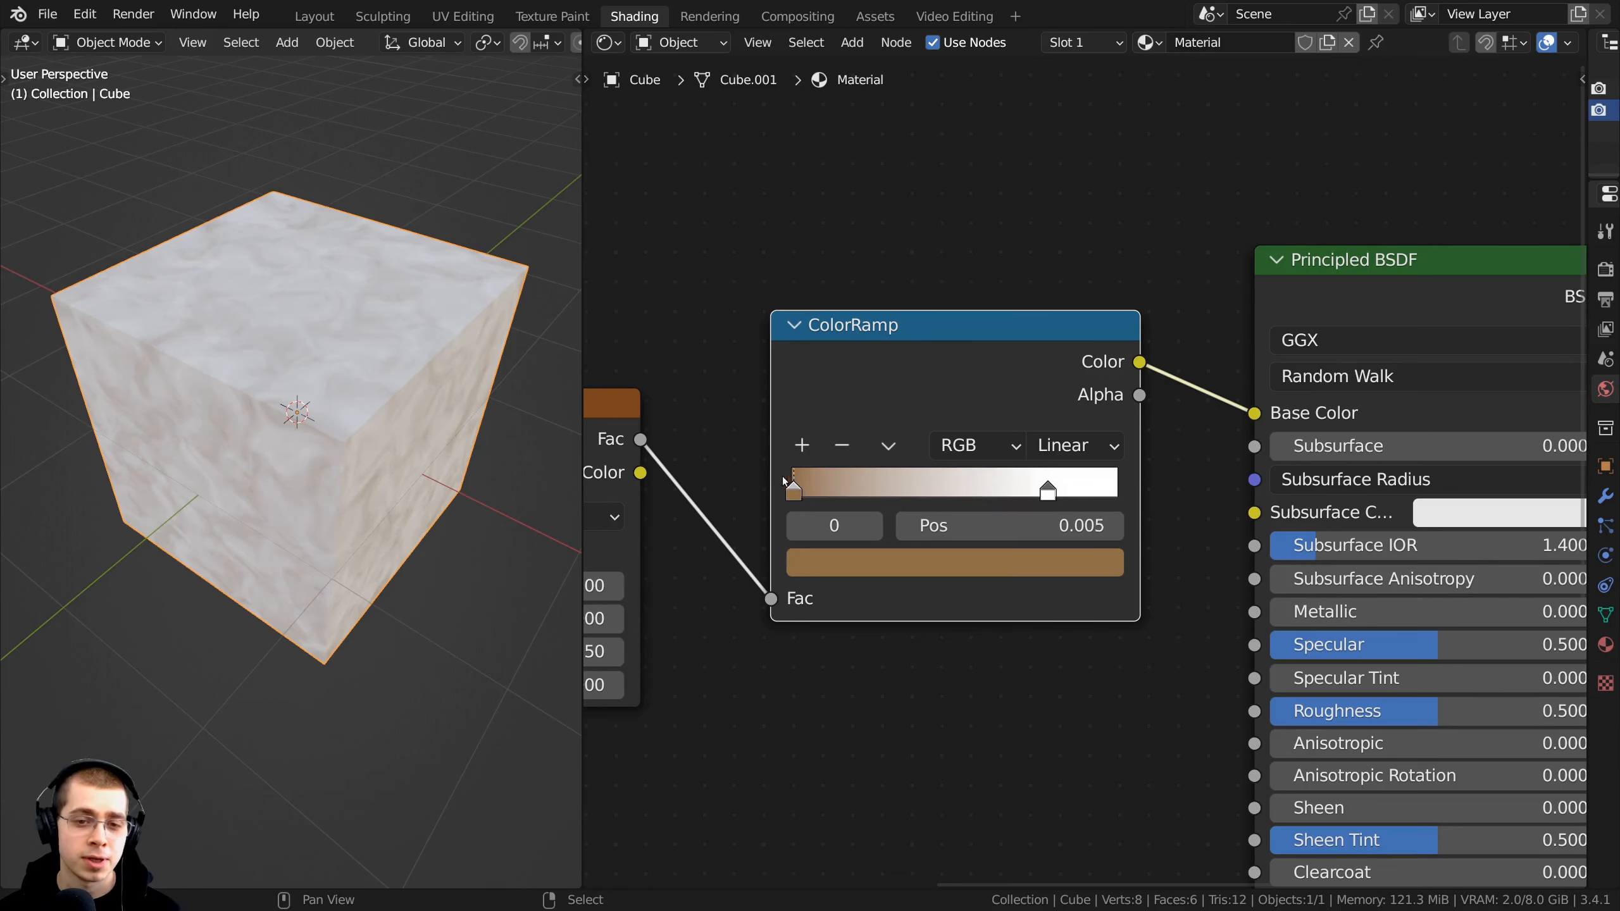
left_click_drag(1048, 489, 1199, 516)
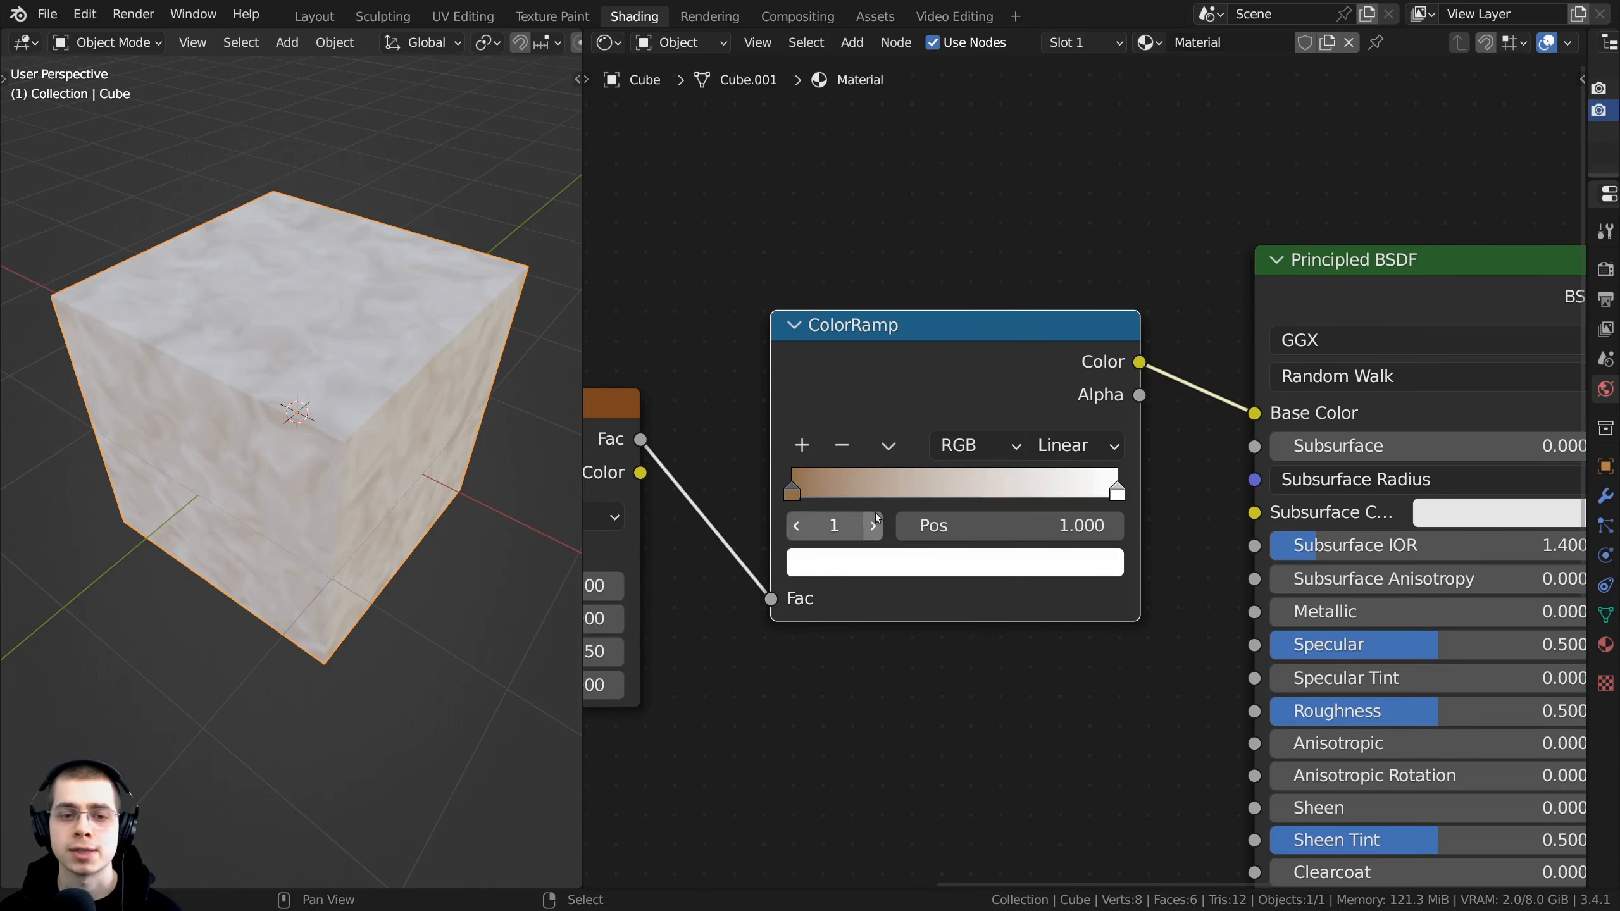
Step: Add two extra color stops to the ColorRamp at about positions 0.362 and 0.702
scroll(851, 452, "up", 1)
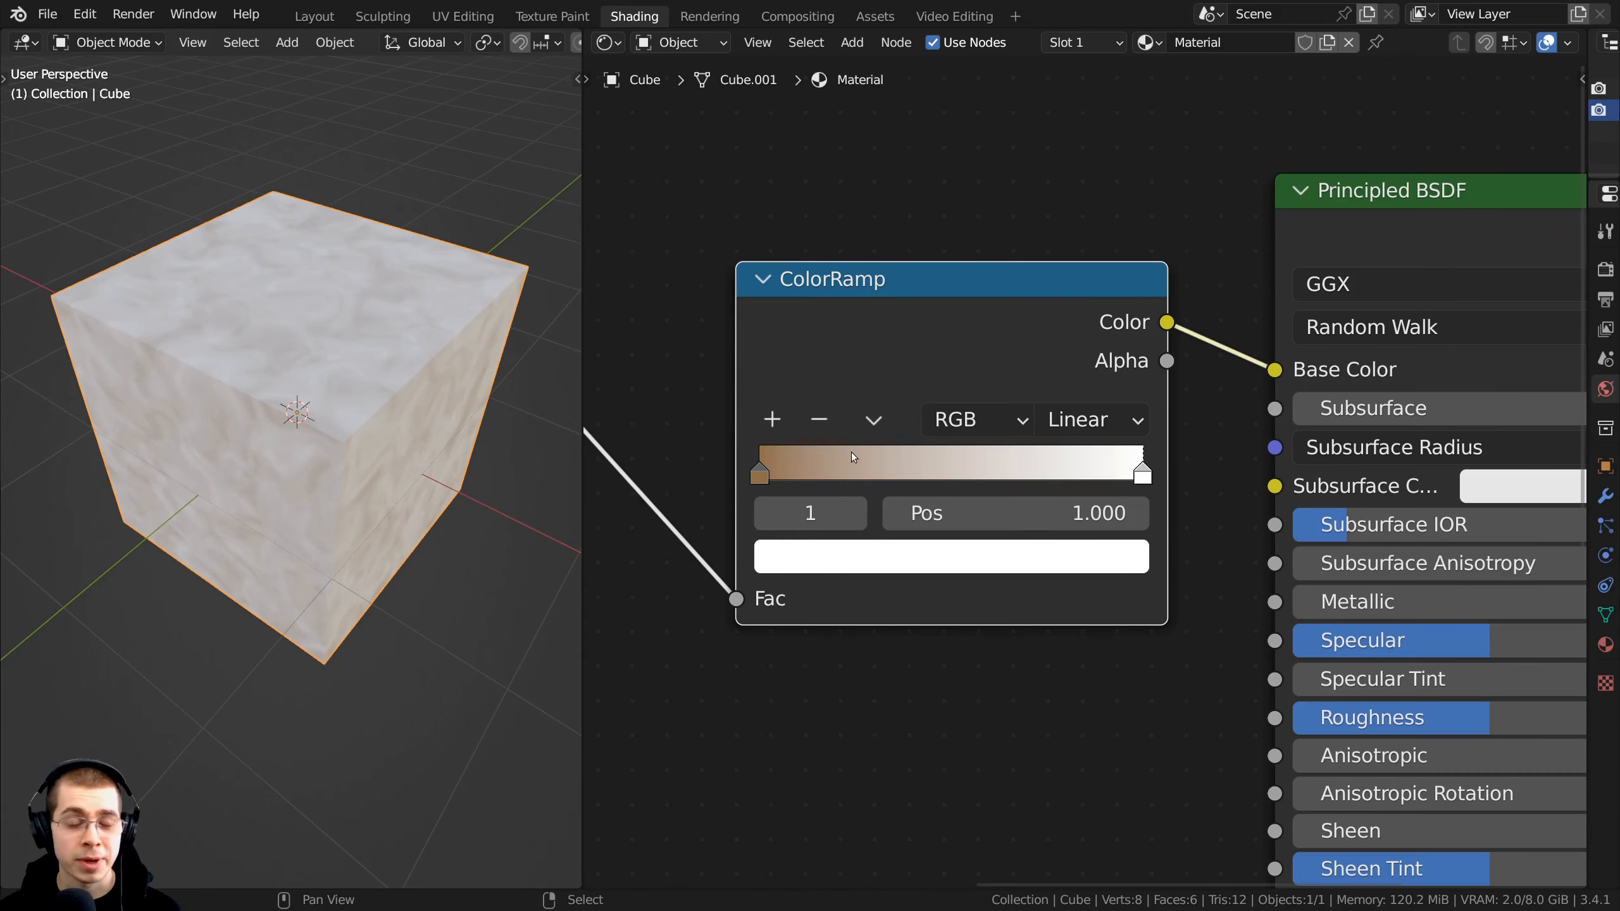
left_click(897, 471, "ctrl")
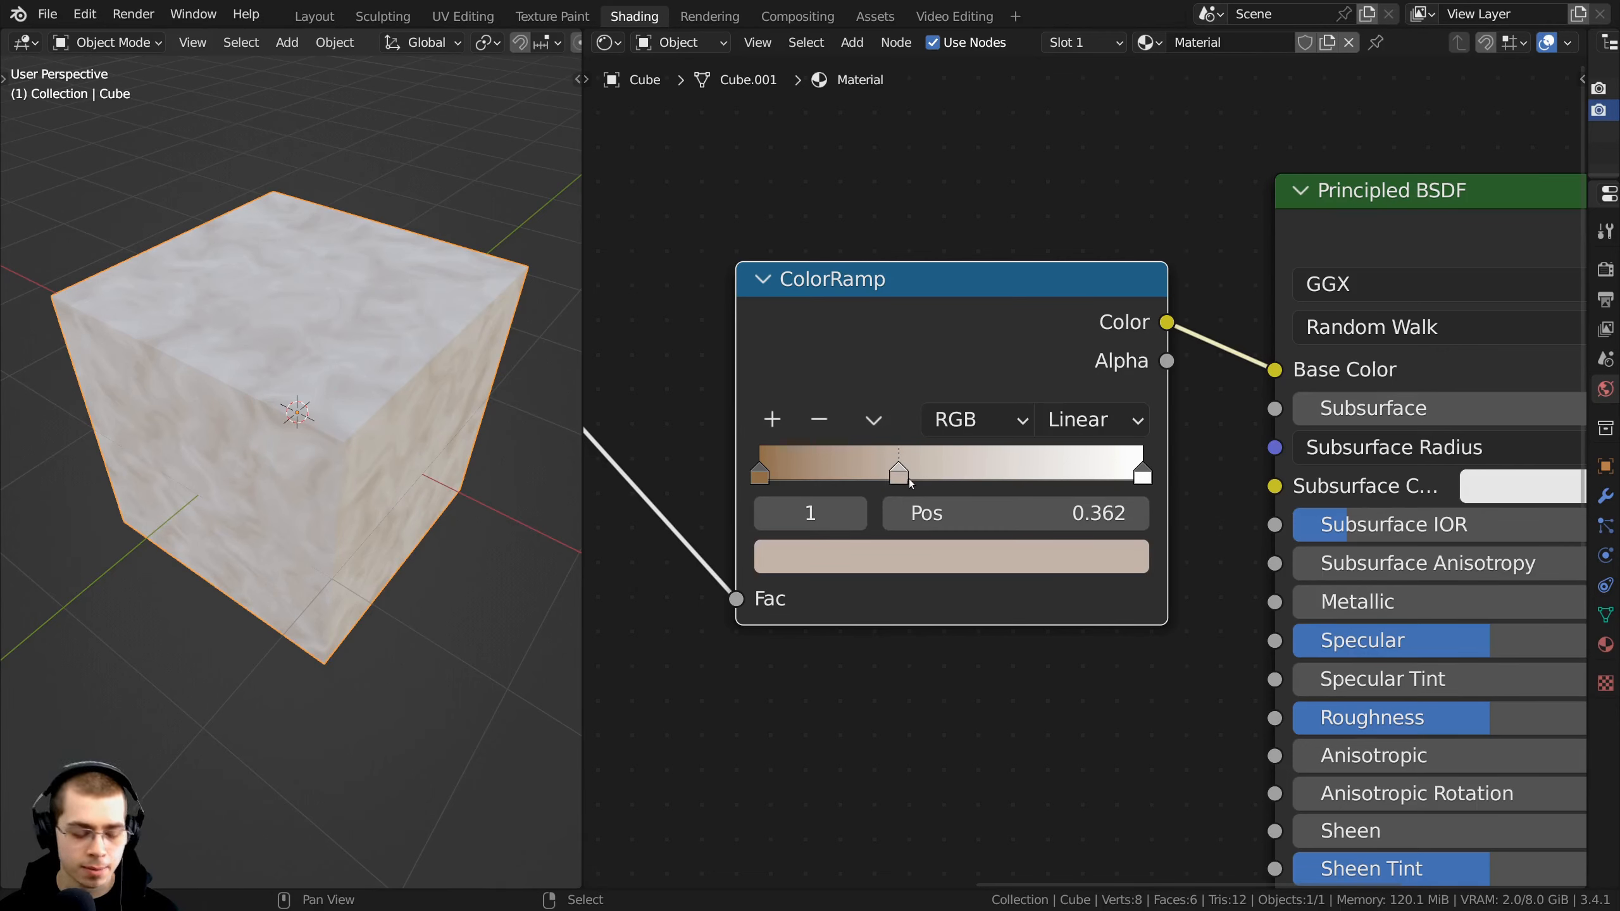
left_click(1031, 467, "ctrl")
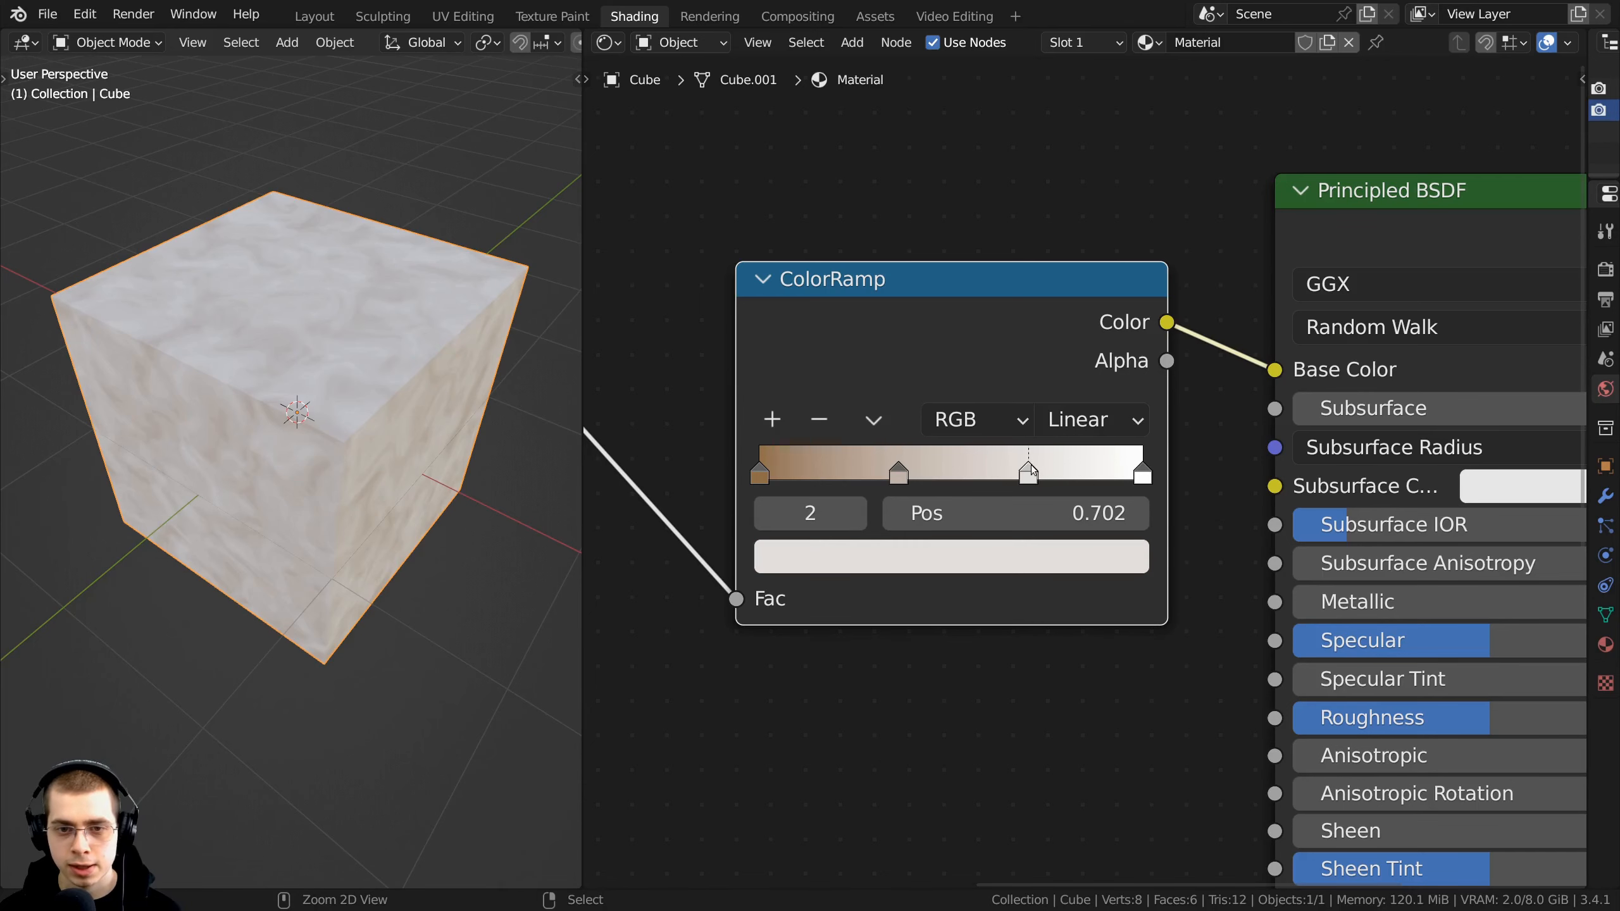
Step: Set the ColorRamp's first stop to a bright red
left_click(762, 476)
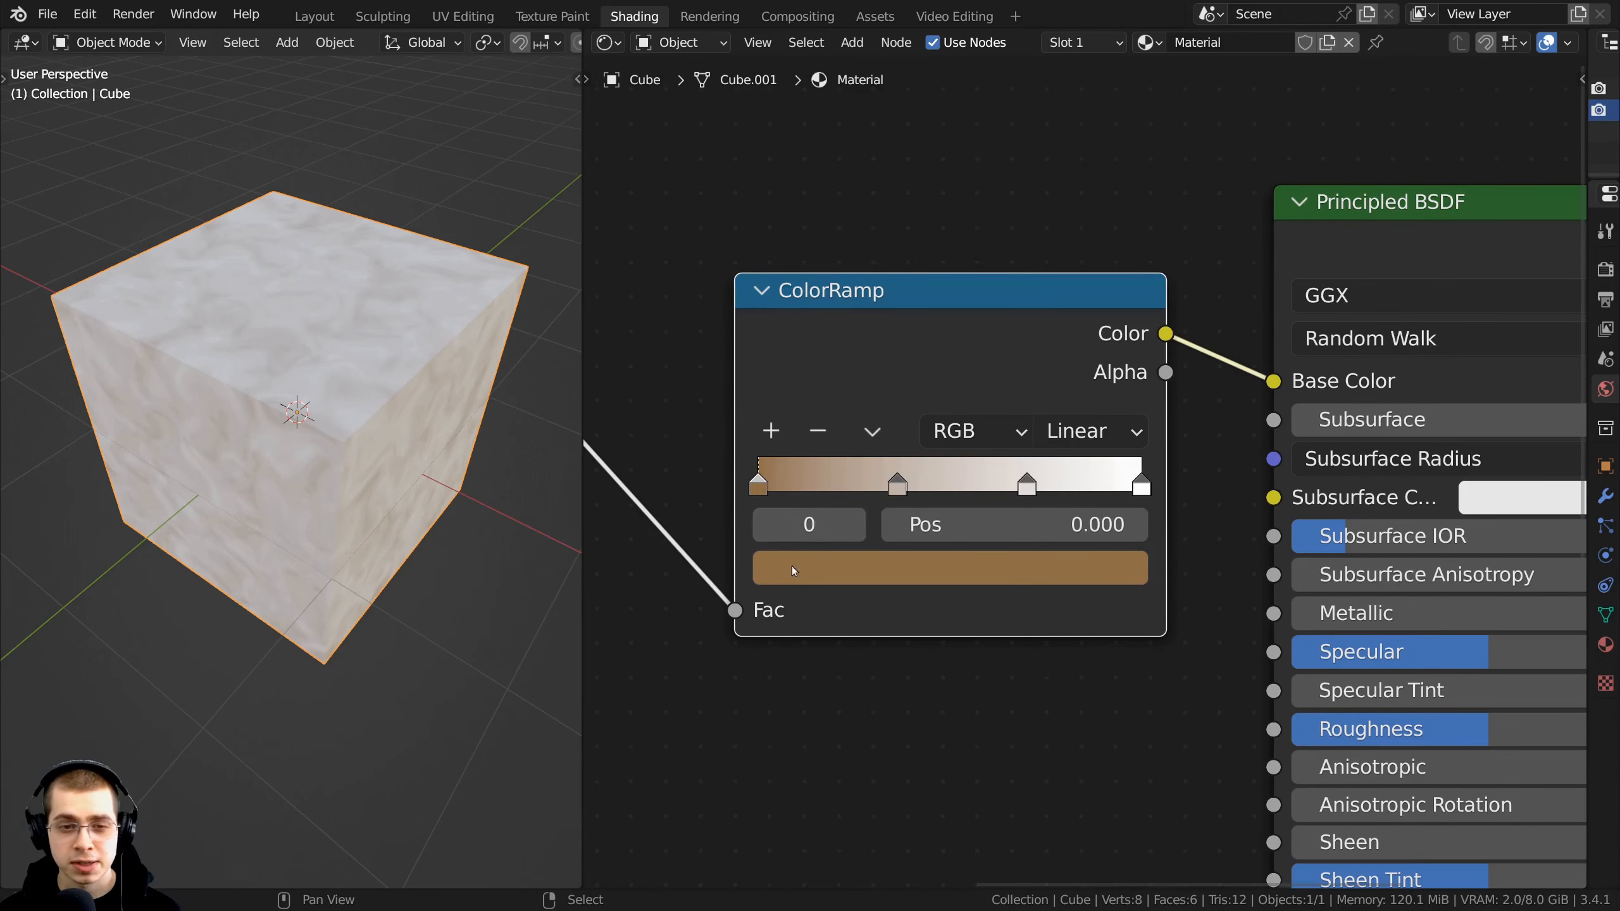
scroll(791, 530, "down", 1)
left_click(820, 573)
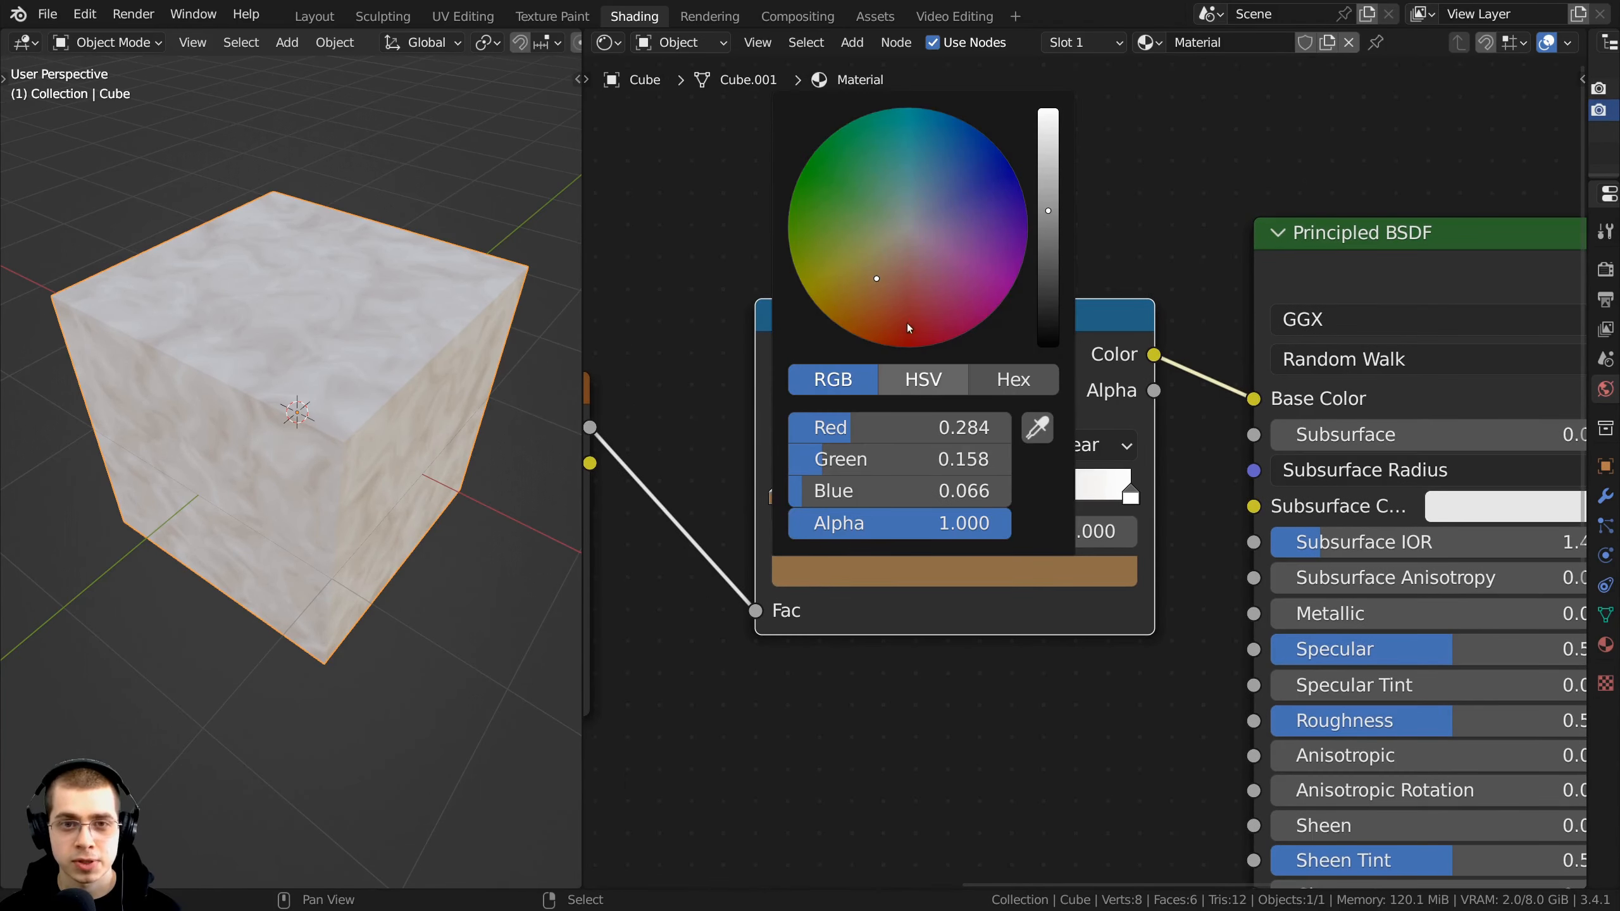
left_click_drag(906, 323, 888, 346)
scroll(904, 348, "up", 5)
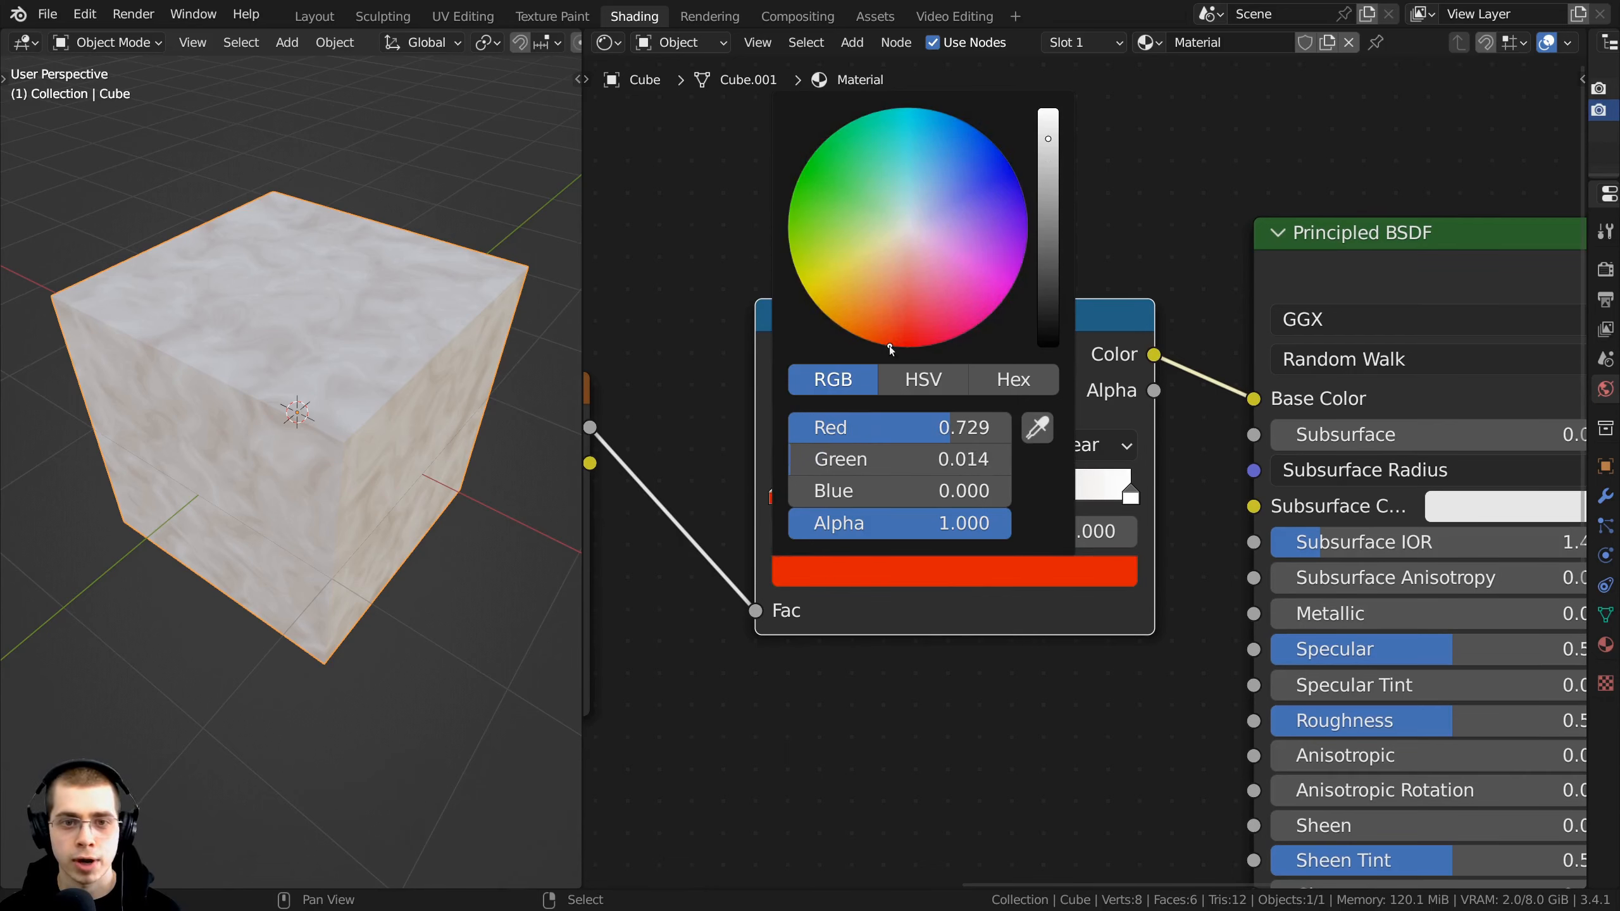
Step: Color the ColorRamp's second stop deep blue and its third stop light blue
left_click(904, 486)
left_click(891, 578)
left_click_drag(947, 280, 982, 151)
scroll(1005, 710, "down", 1)
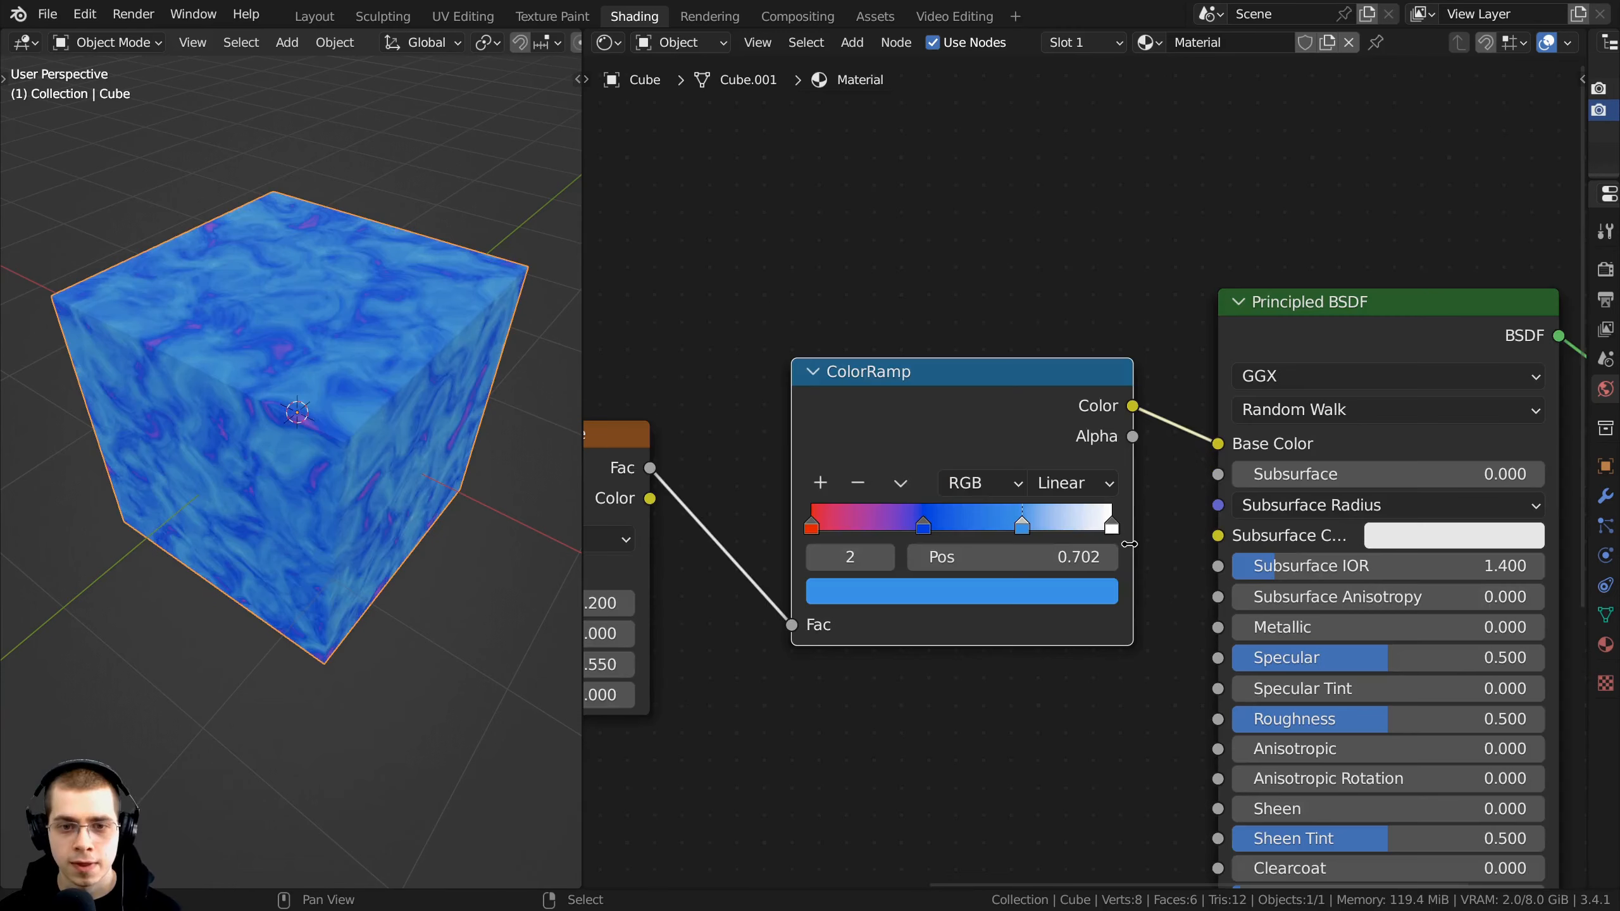
Step: Set the ColorRamp's last stop to bright cyan
left_click(1112, 524)
left_click(1021, 592)
left_click_drag(972, 247, 925, 195)
scroll(1072, 498, "up", 1)
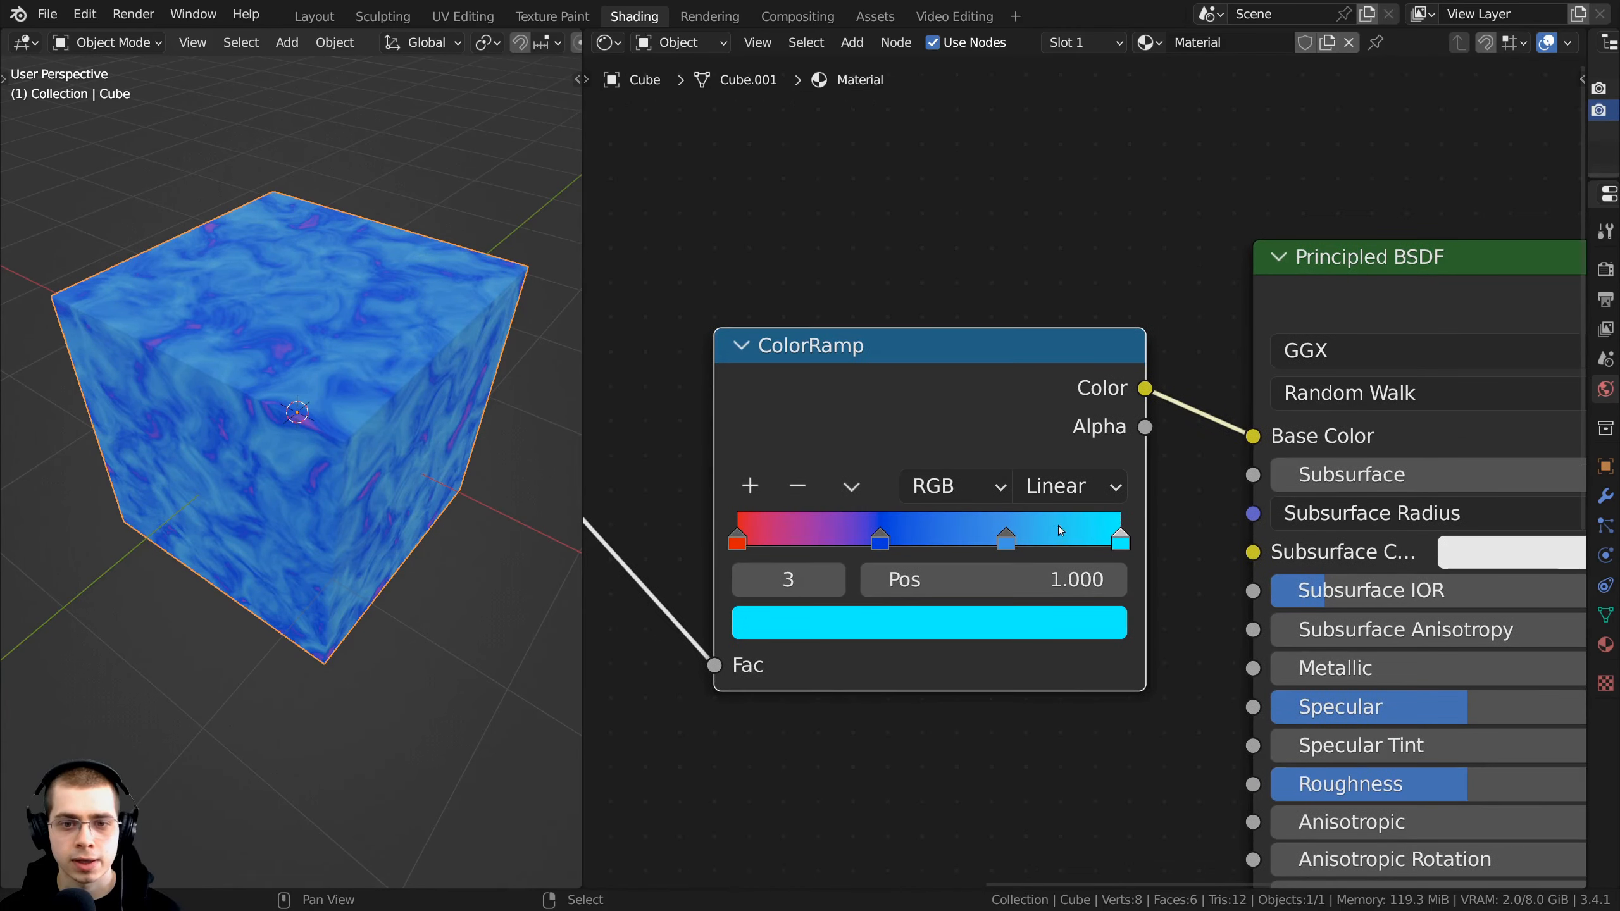
Step: Move the ColorRamp's stops closer together toward the middle, with the red stop at about position 0.28
left_click_drag(1119, 540, 1088, 539)
left_click_drag(749, 540, 985, 539)
left_click_drag(1085, 540, 1057, 539)
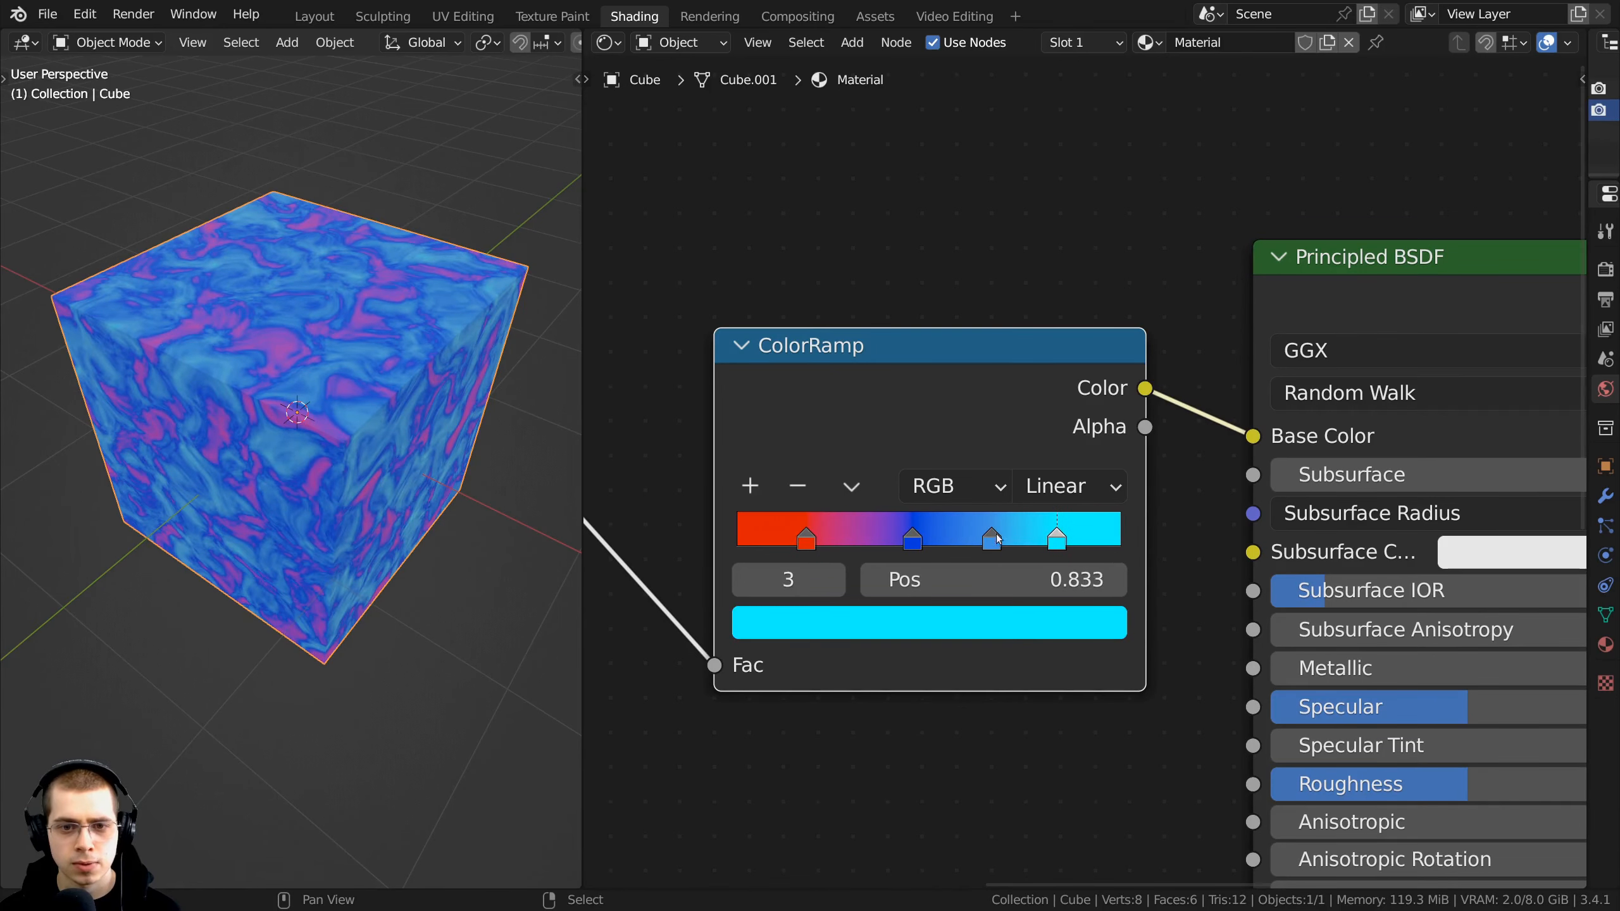
left_click_drag(806, 540, 916, 542)
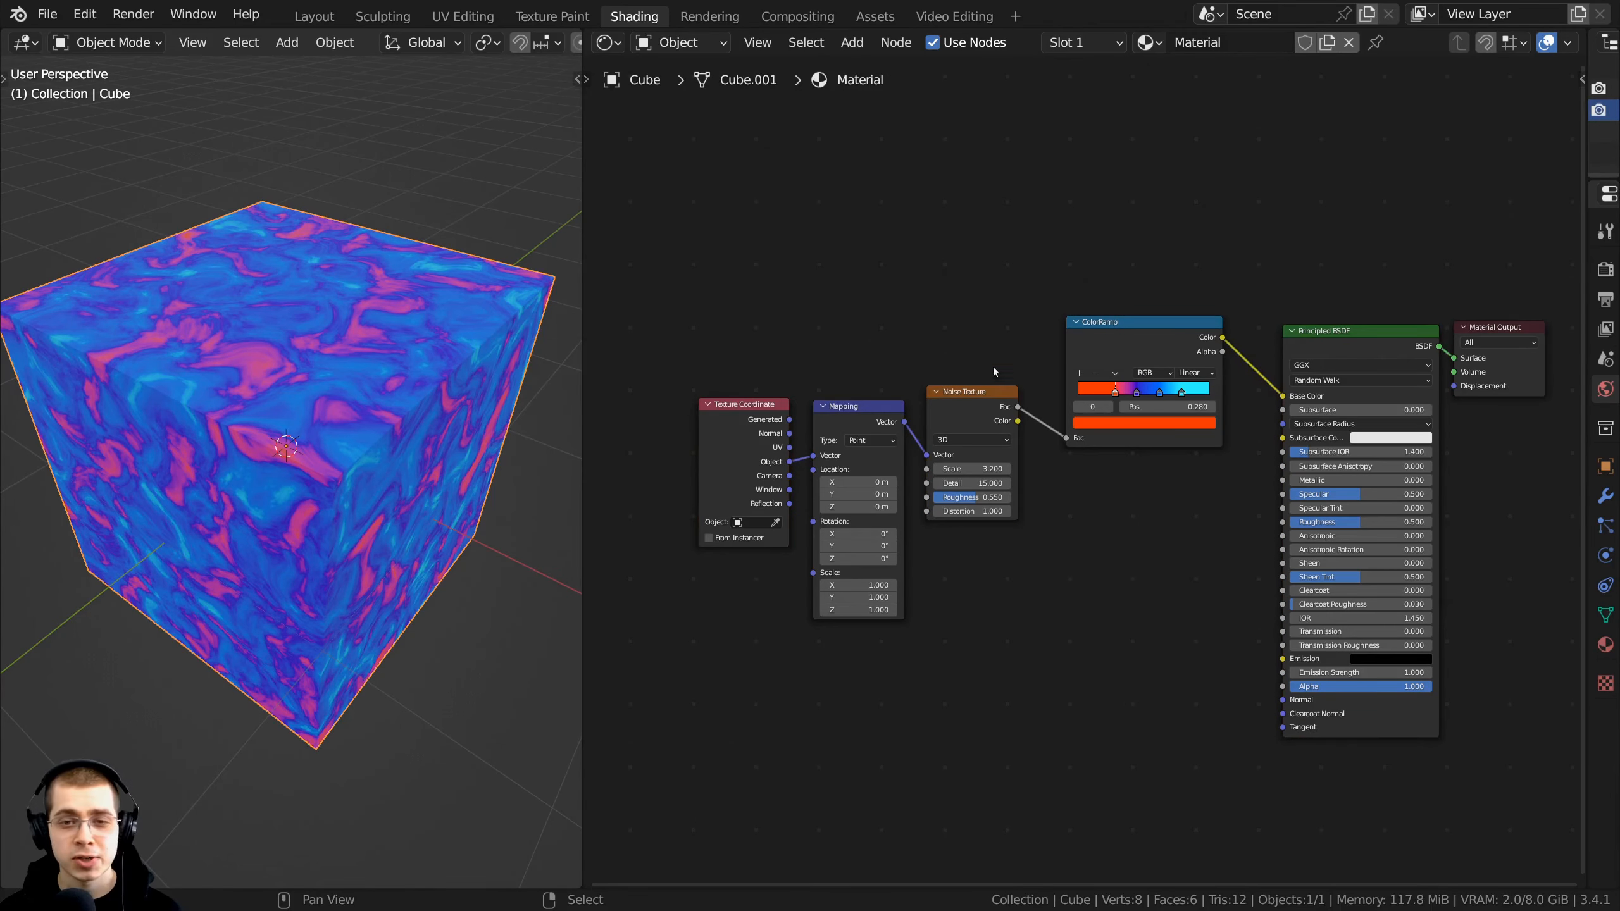
Step: Combine all nodes except the Material Output into one node group and return to the material's main node tree
middle_click_drag(1043, 354, 1032, 350)
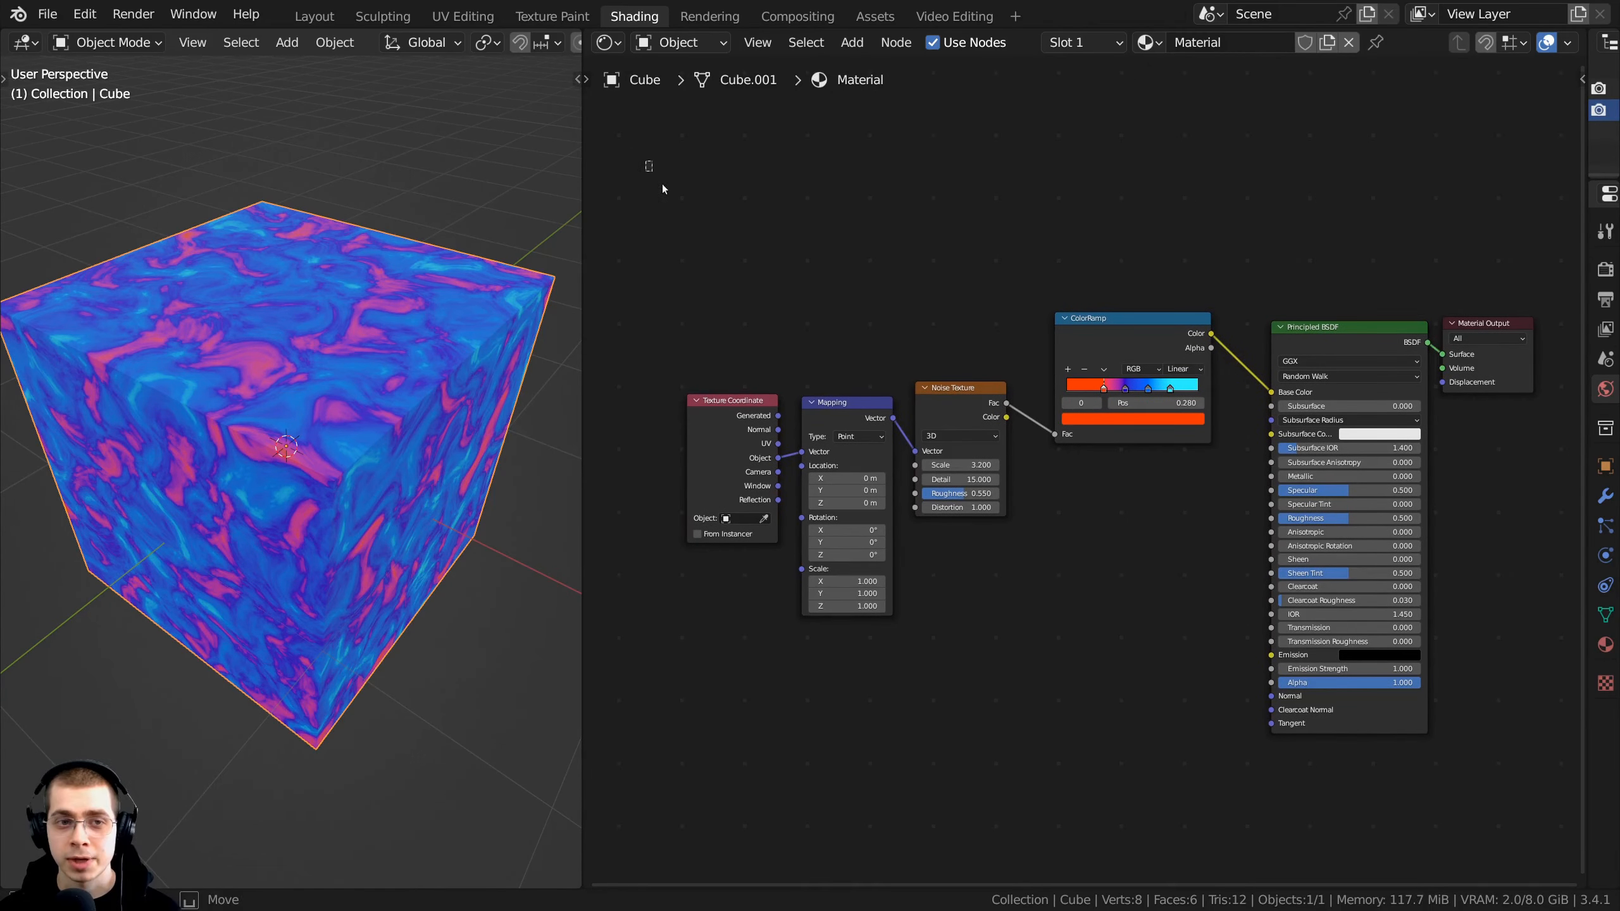
left_click_drag(646, 159, 1393, 748)
scroll(1012, 494, "up", 1)
middle_click_drag(1085, 486, 1012, 494)
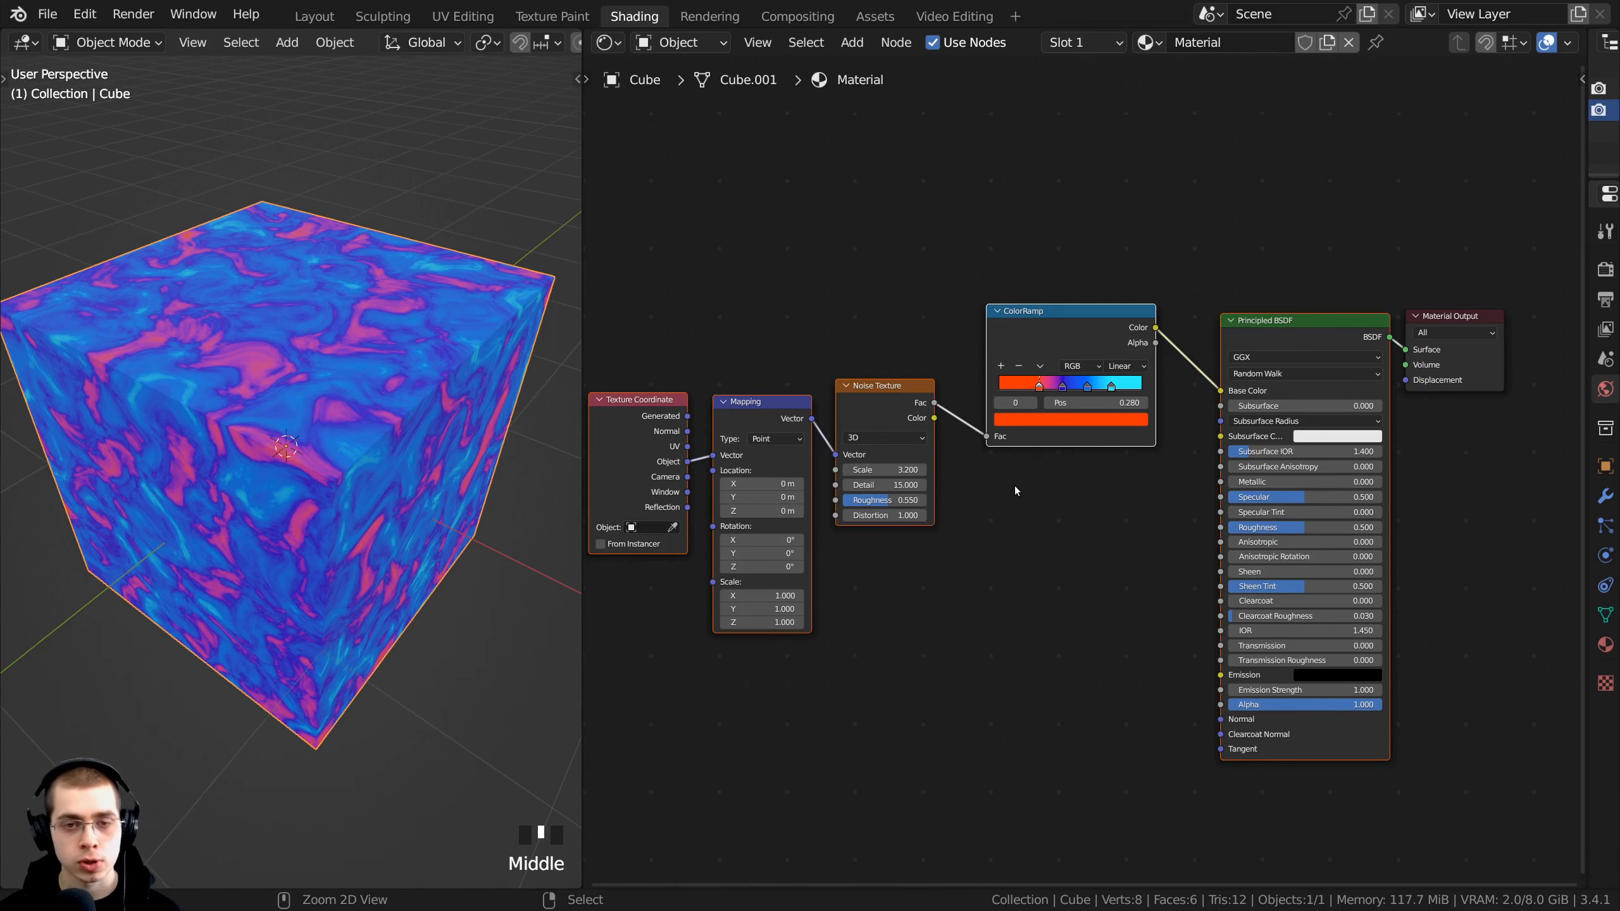
key("ctrl+g")
middle_click_drag(1279, 406, 1224, 293)
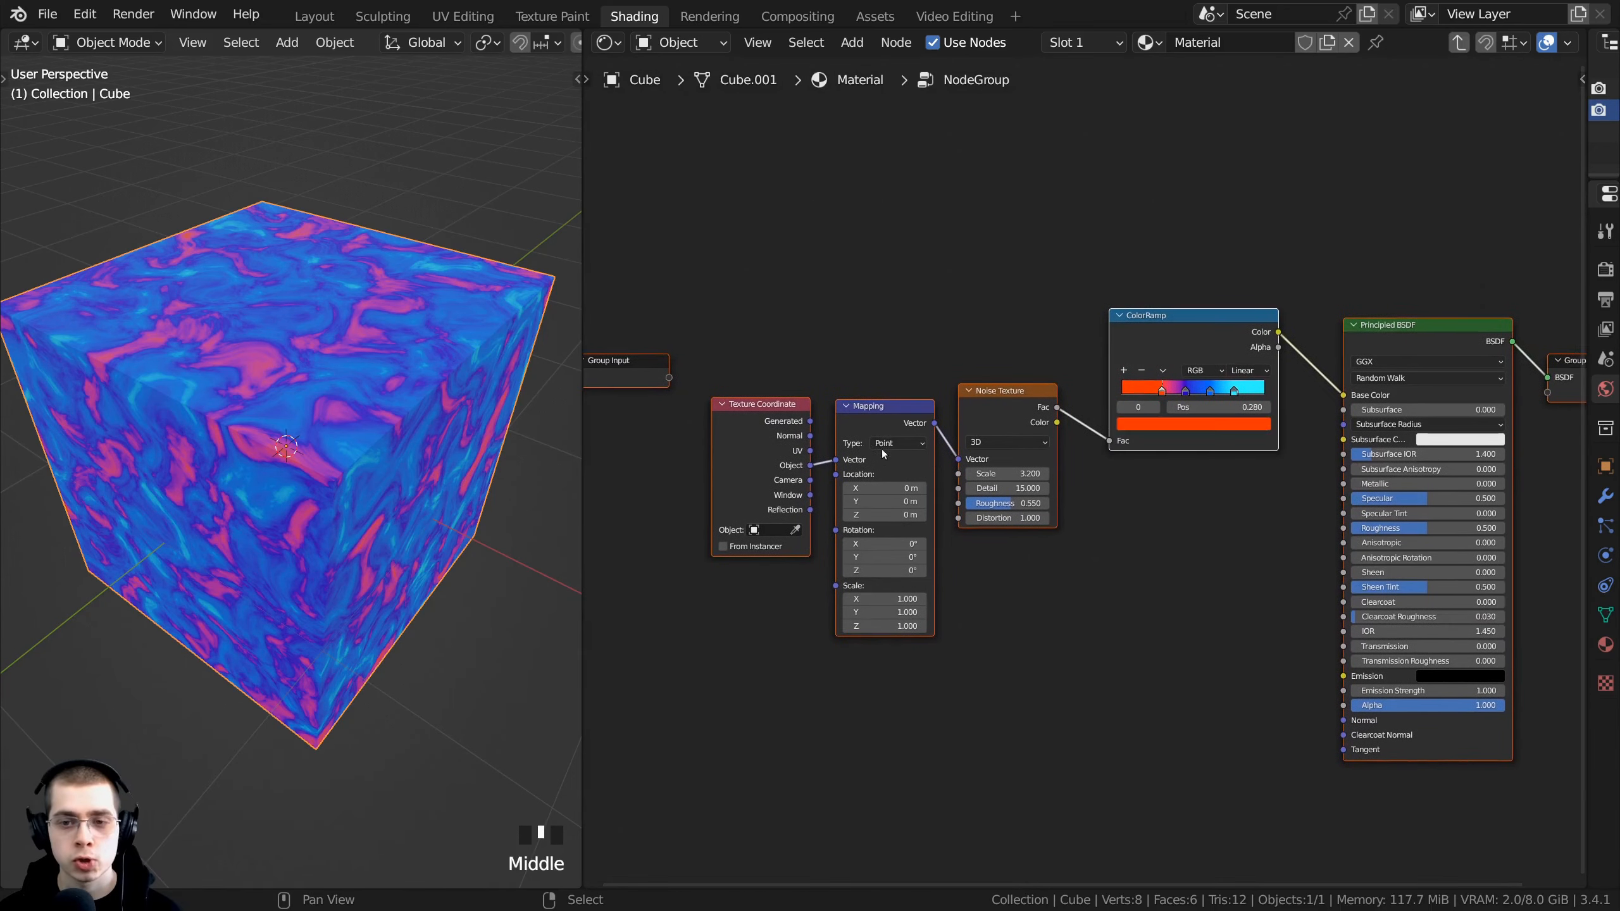
scroll(1224, 294, "down", 3)
scroll(1166, 391, "up", 2)
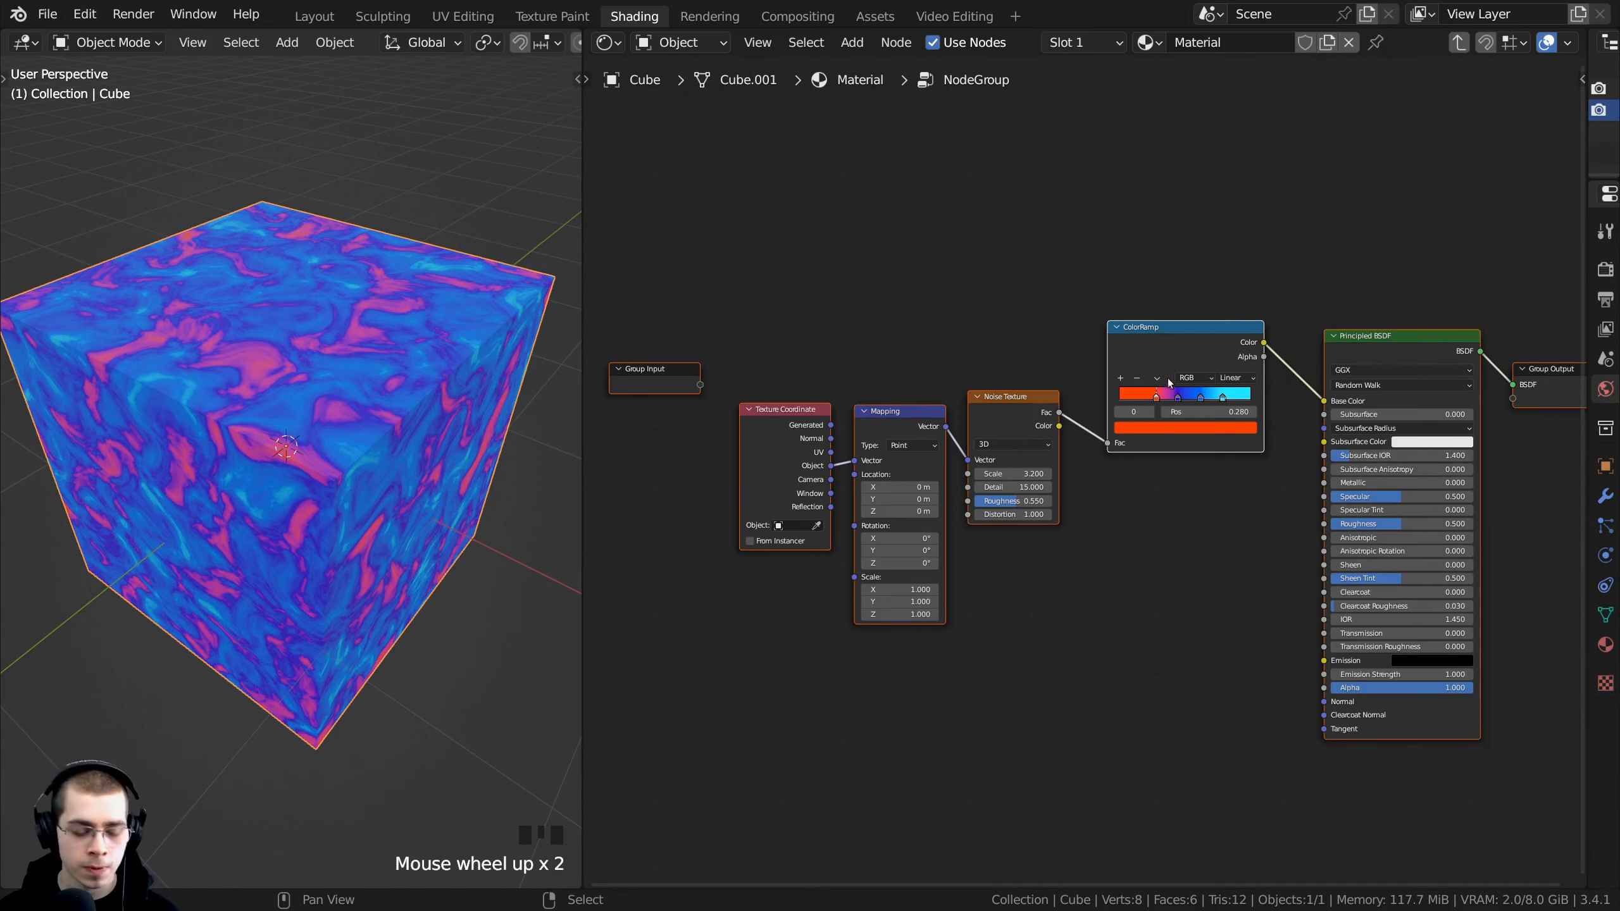
key("Tab")
Step: Enter the node group to view its nodes and return to the material level
scroll(1140, 355, "up", 5)
left_click_drag(928, 350, 938, 349)
key("Tab")
key("Tab")
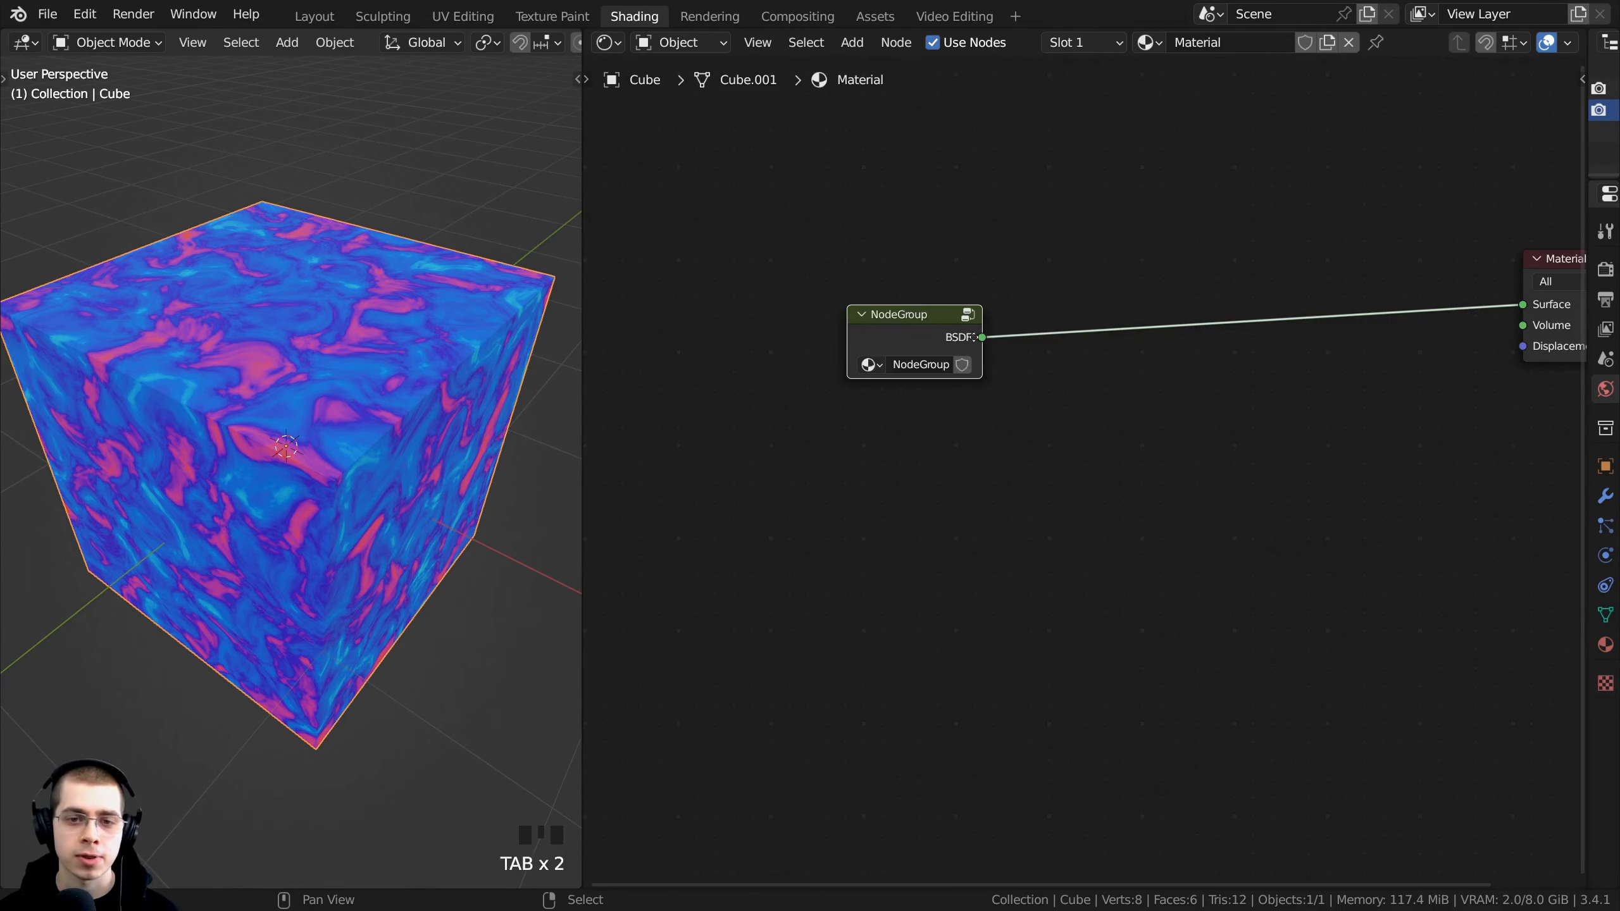
Step: Place the node group and the Material Output node close beside each other
middle_click_drag(939, 350, 735, 400)
left_click_drag(736, 400, 1241, 367)
scroll(1037, 477, "up", 1)
left_click_drag(1036, 477, 913, 451)
scroll(1029, 452, "up", 3)
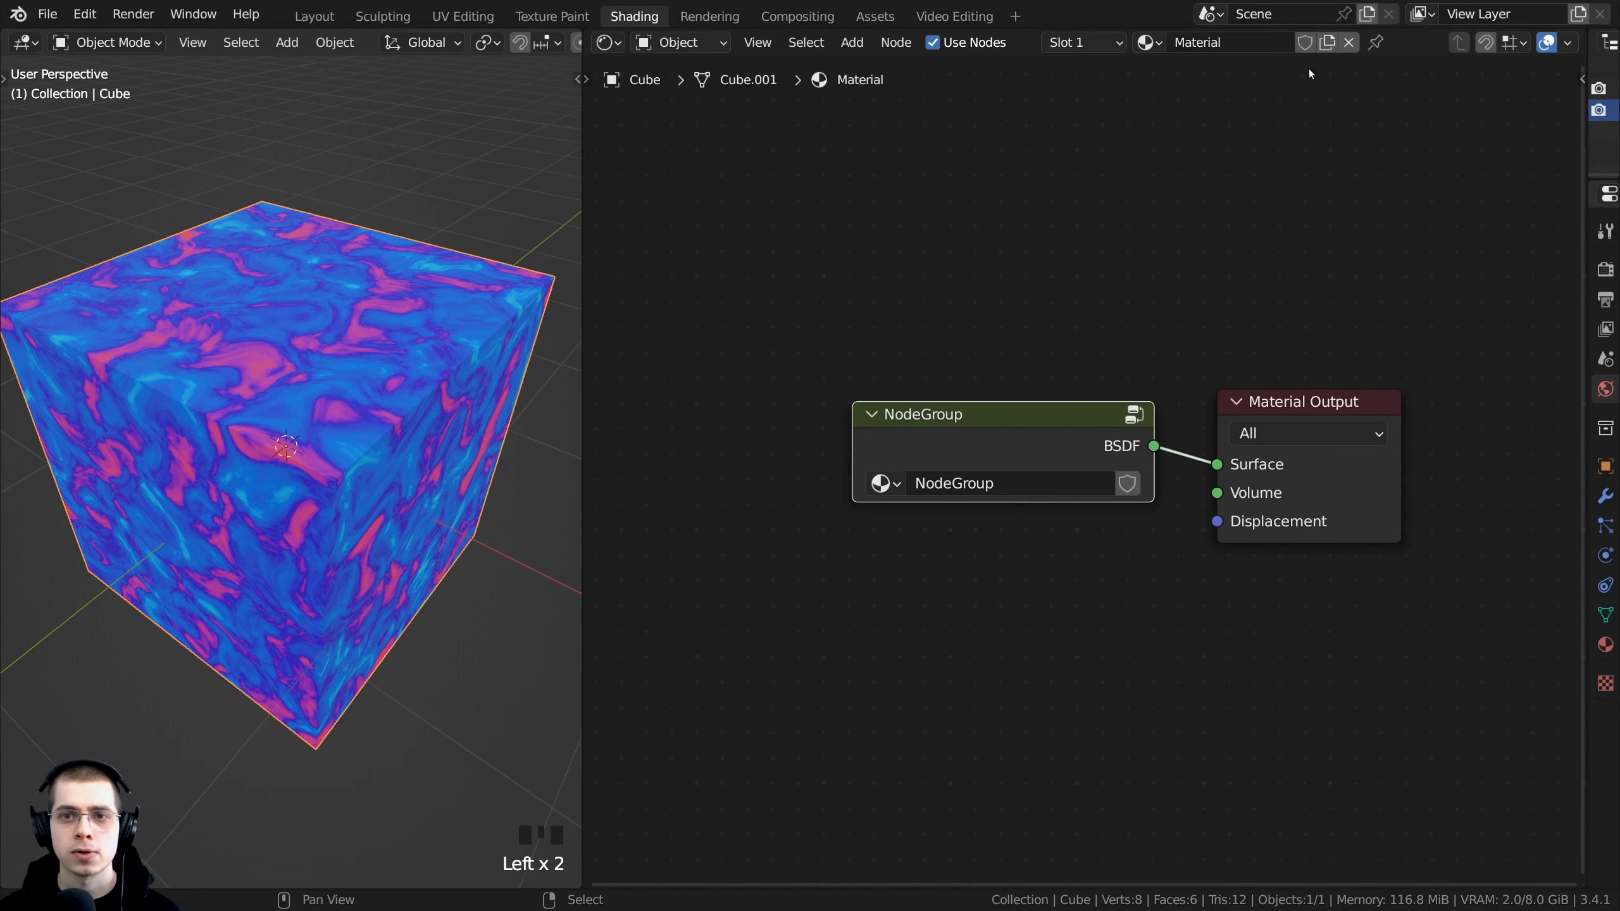
Step: Rename both the node group and the material as Procedural Material
left_click(952, 483)
type("Procedural Material")
key("Return")
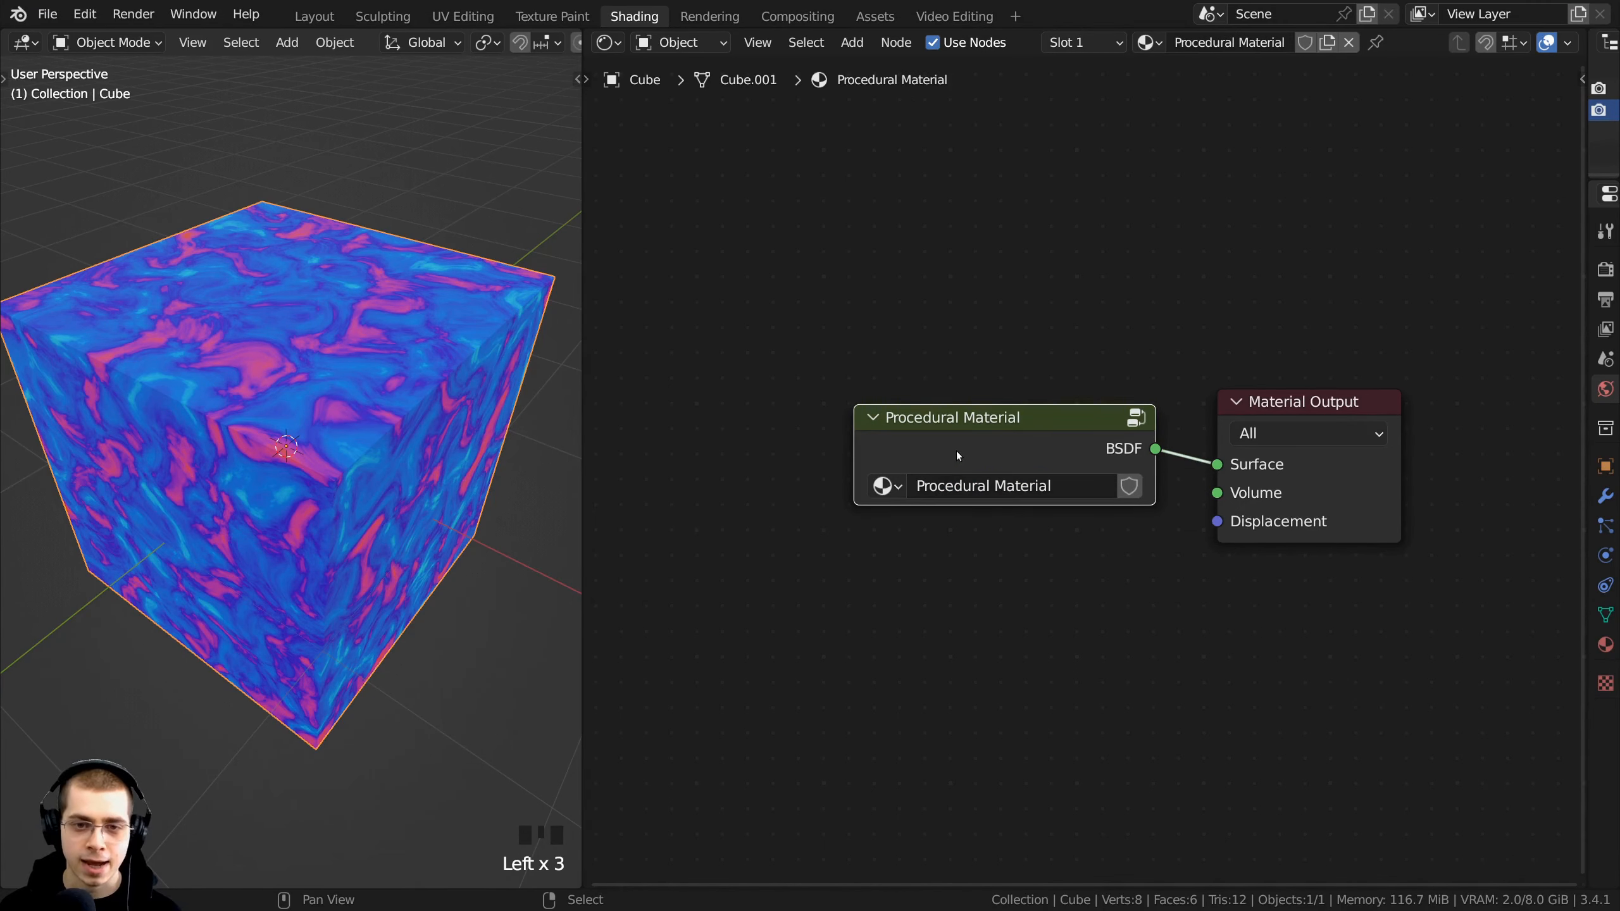
Step: Enter the Procedural Material node group and show its group input and output settings
key("Tab")
scroll(1225, 437, "down", 2)
key("n")
key("n")
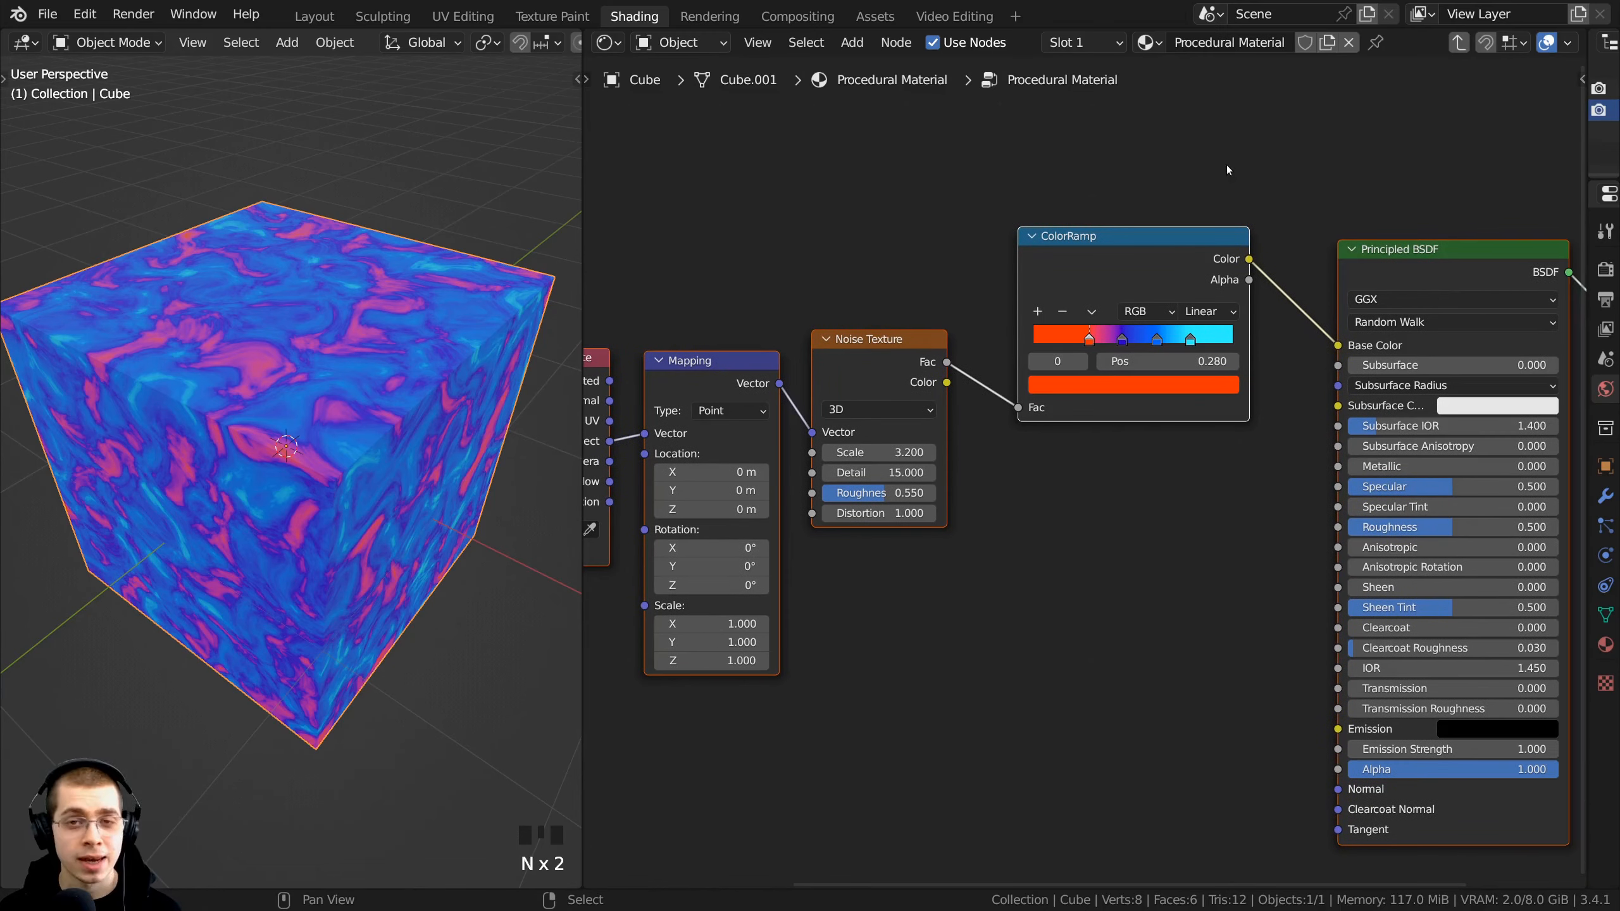
key("n")
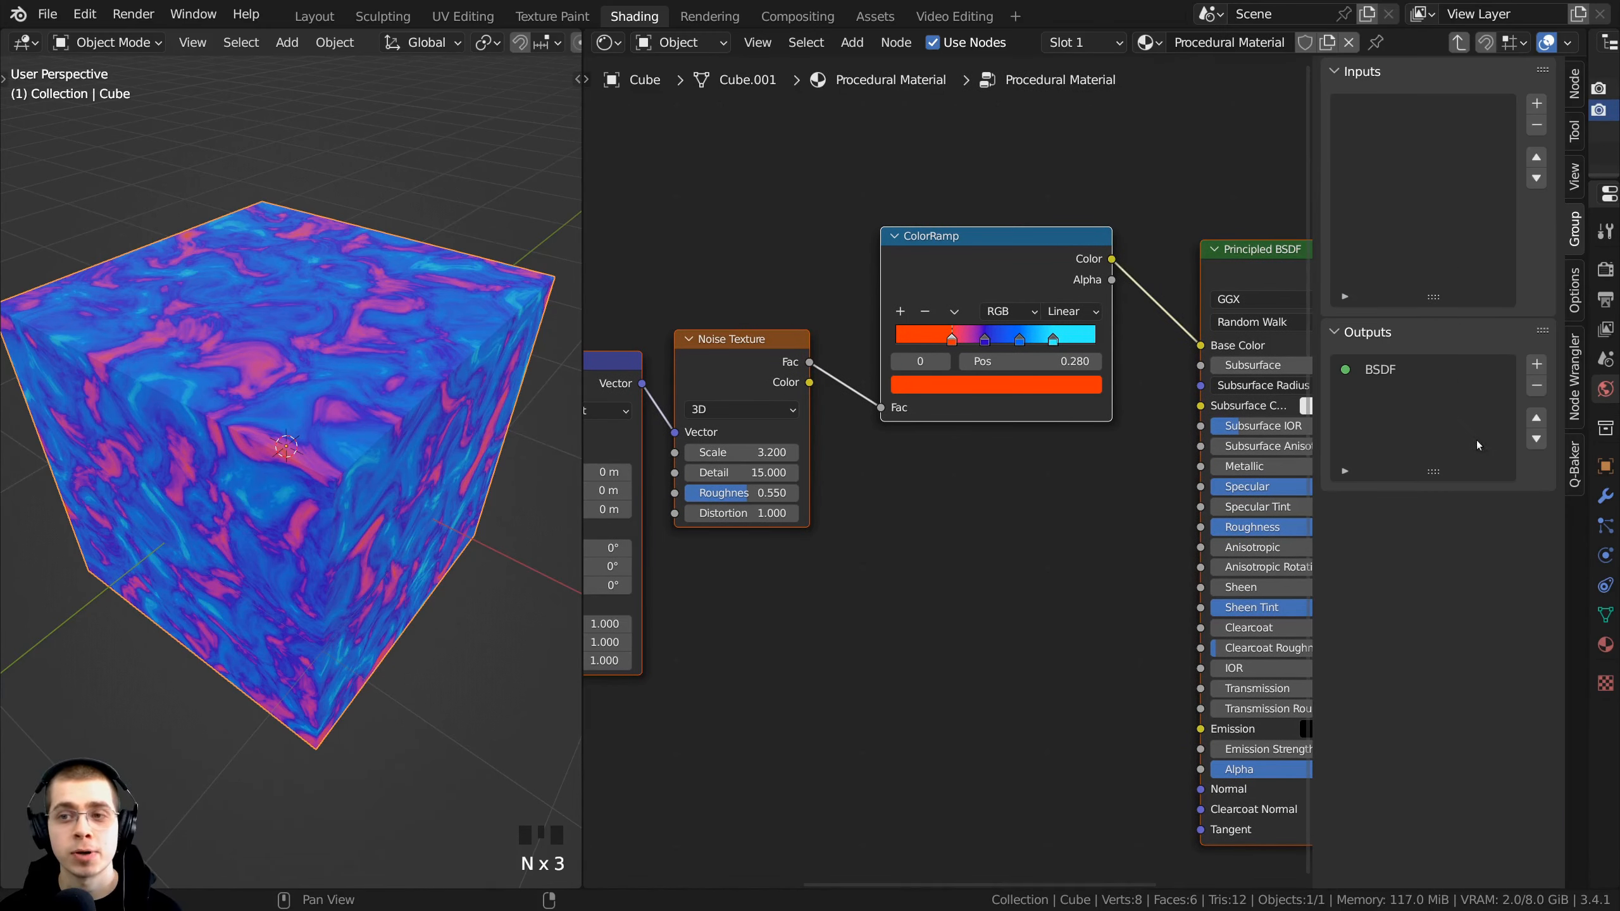
left_click(1563, 237)
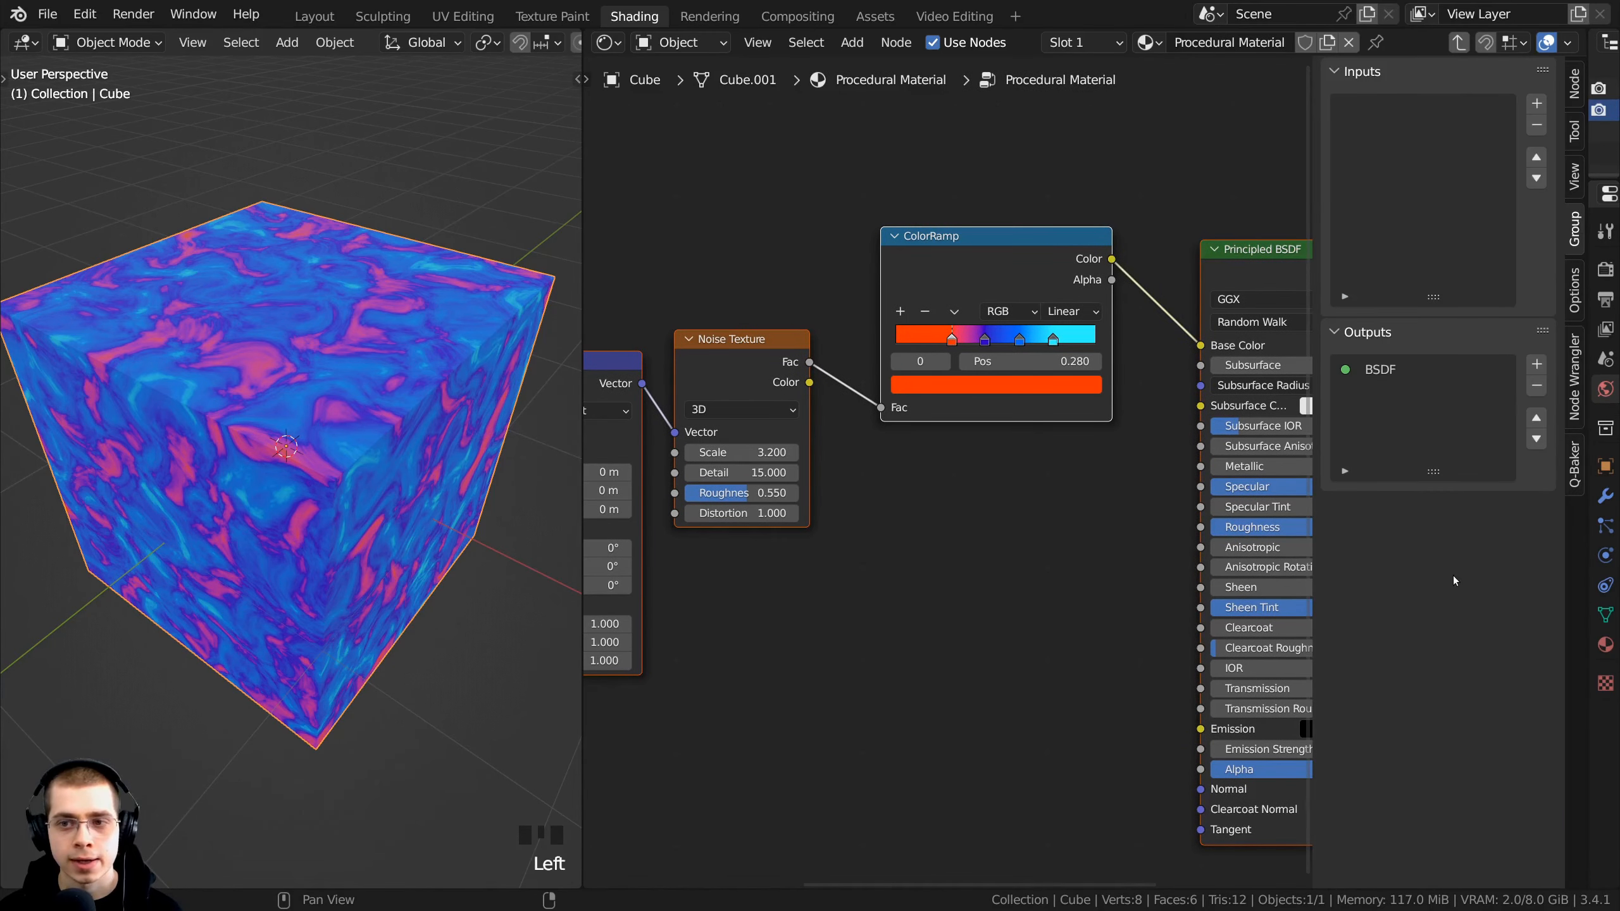
Step: Rename the group's BSDF output as Shader
left_click(1391, 371)
double_click(1390, 372)
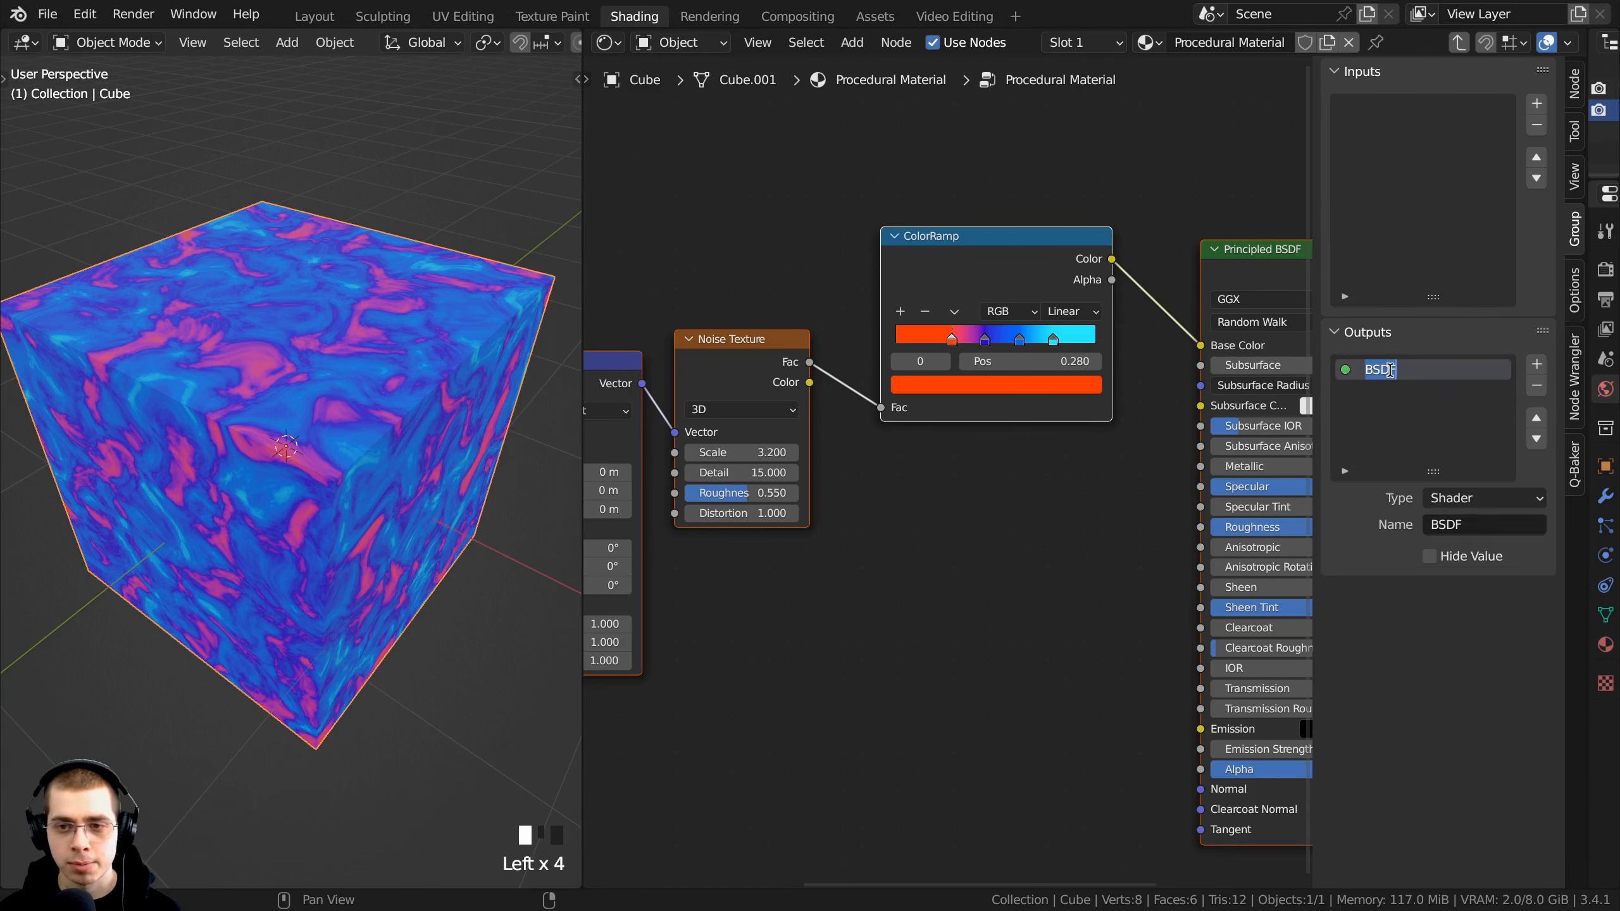
type("Shader")
key("Return")
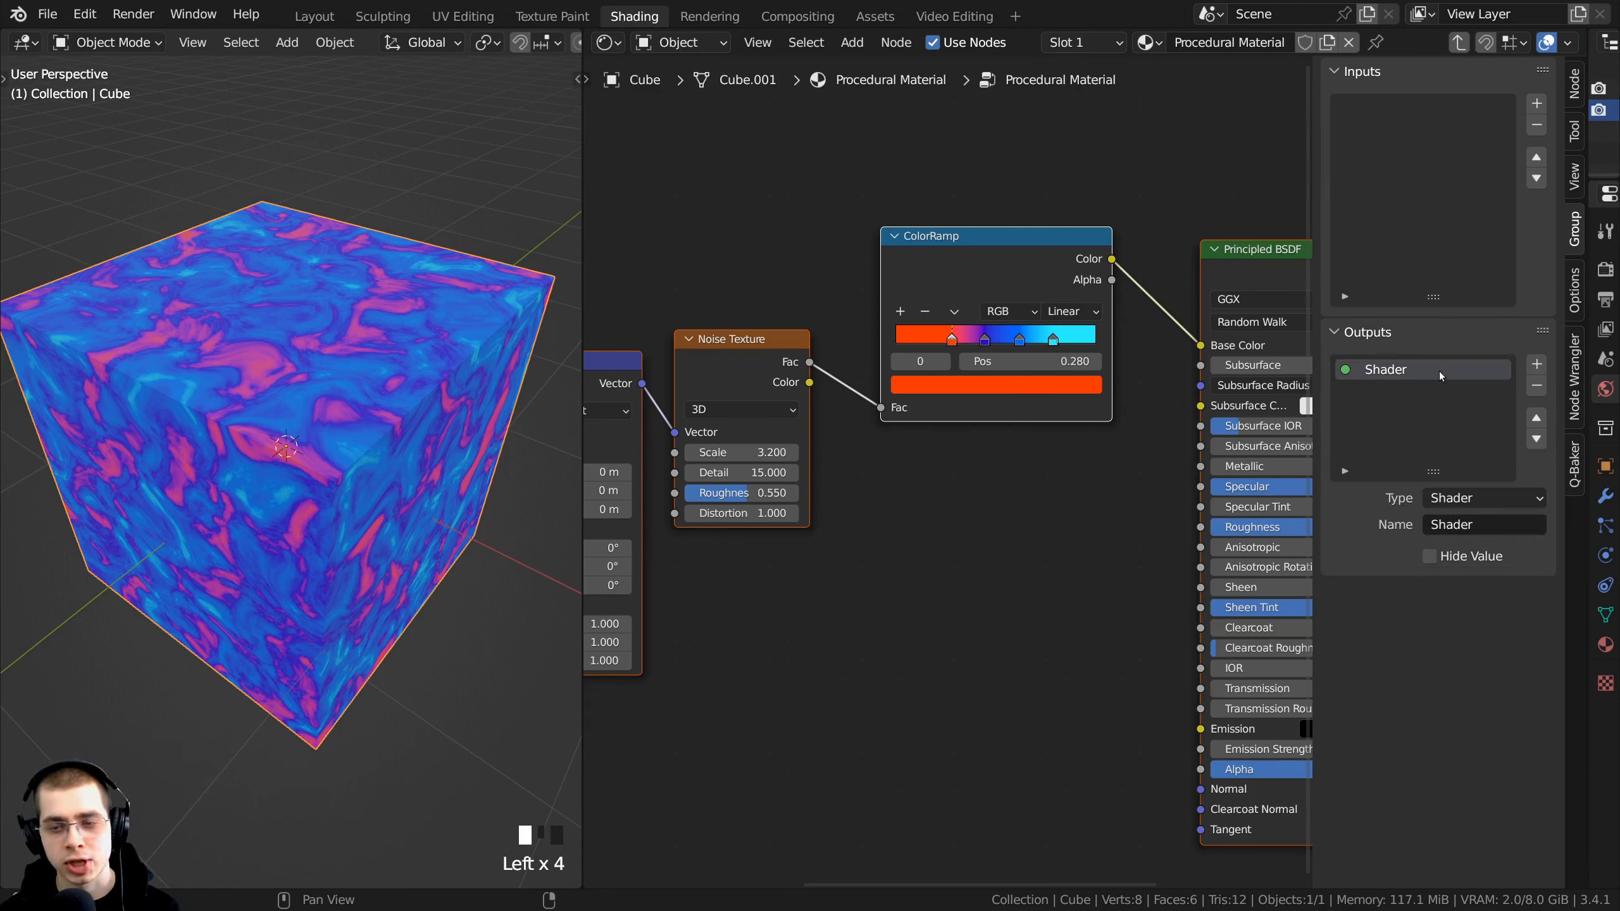
Step: Examine the node chain inside the group from the Group Input node to the ColorRamp's Fac input and color stops
middle_click_drag(945, 456, 1163, 445)
scroll(1163, 445, "down", 2)
left_click_drag(668, 356, 666, 346)
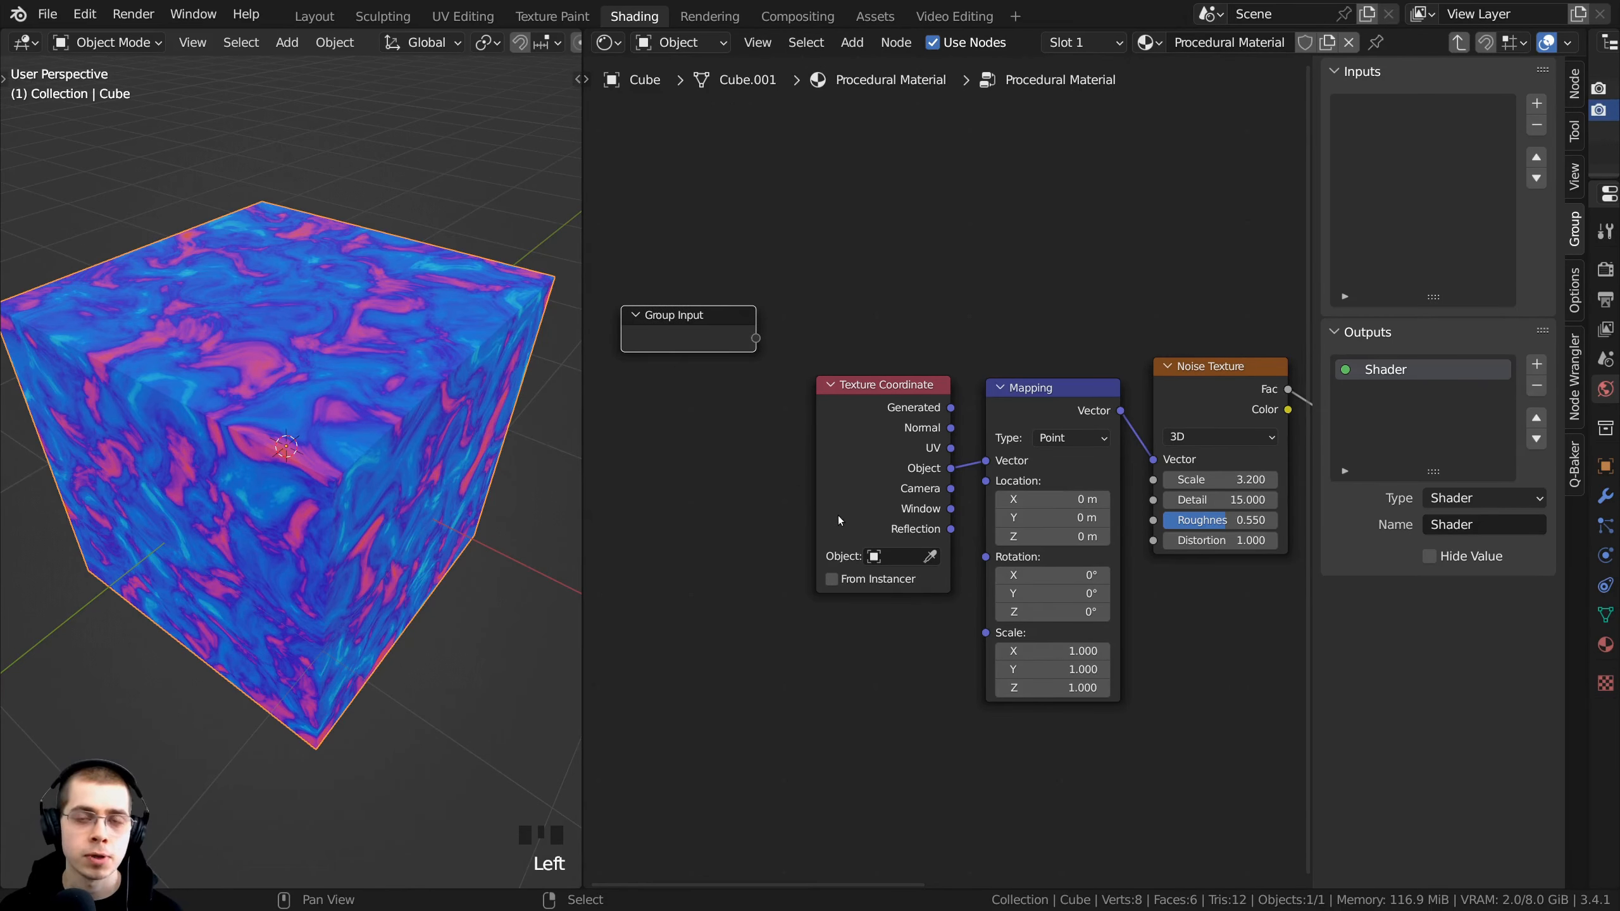
middle_click_drag(839, 521, 819, 518)
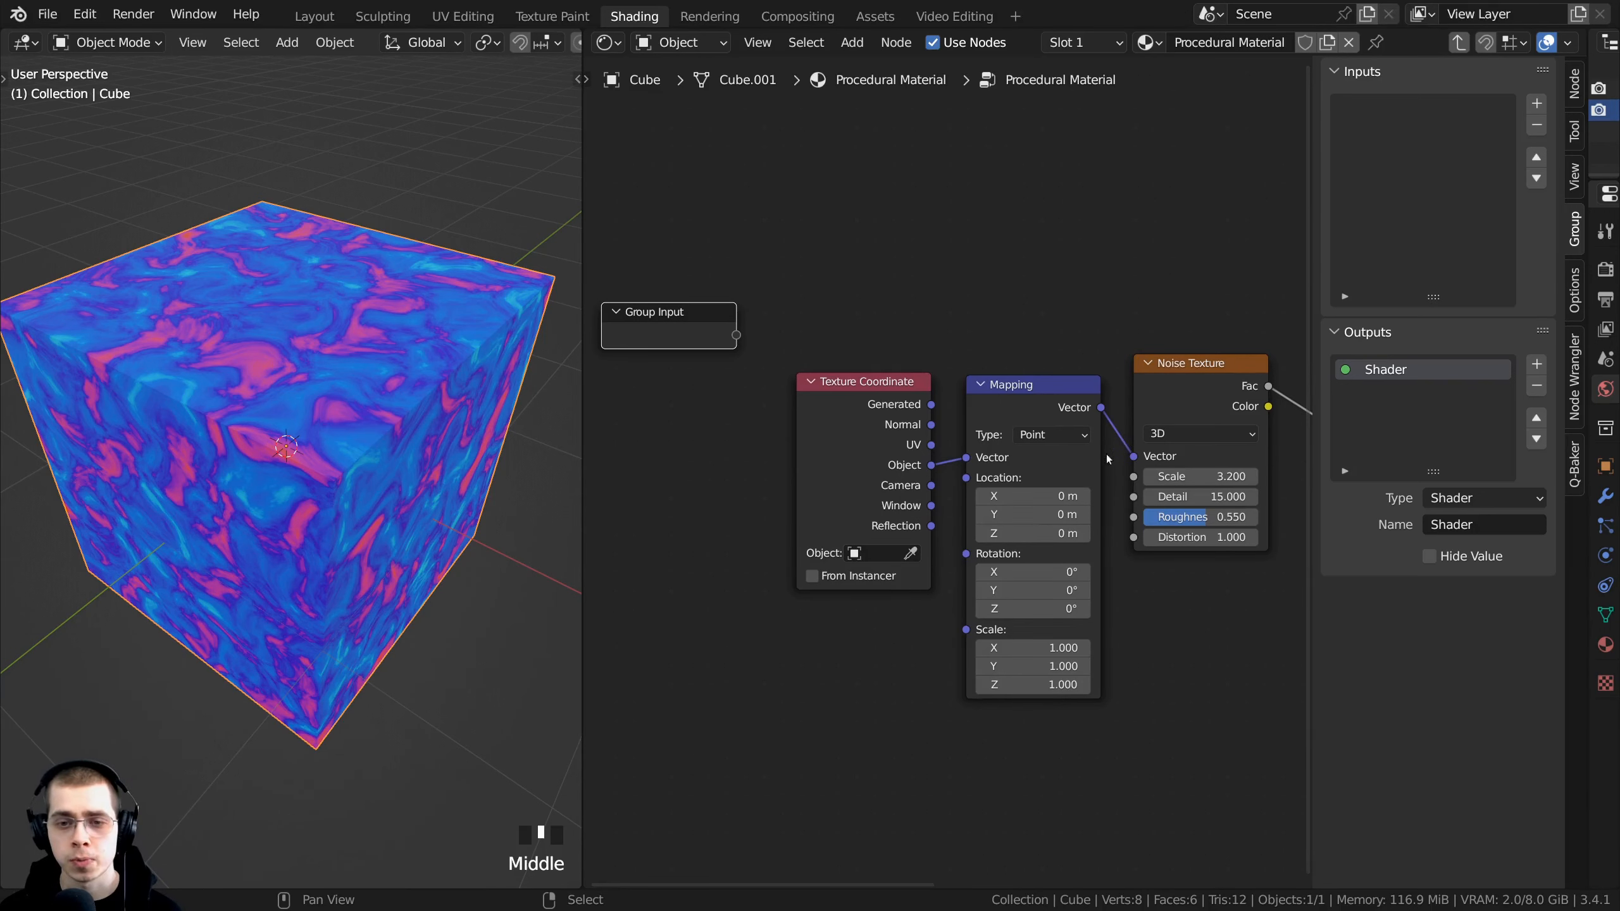
scroll(1096, 334, "up", 6)
scroll(989, 330, "up", 1)
scroll(903, 259, "up", 1)
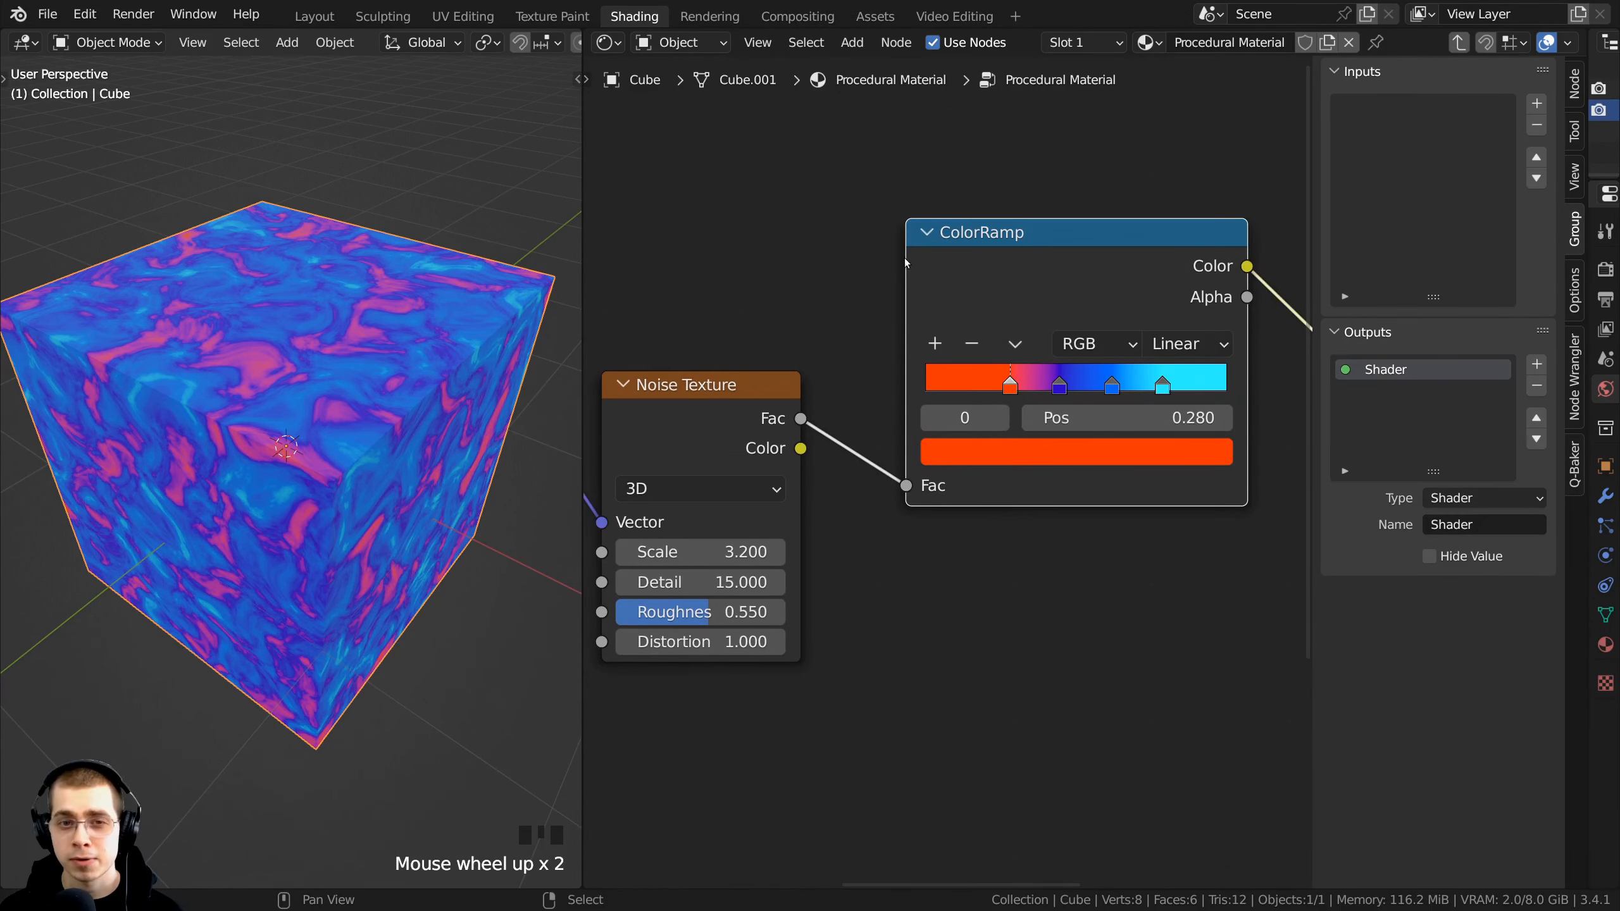
left_click_drag(906, 486, 906, 486)
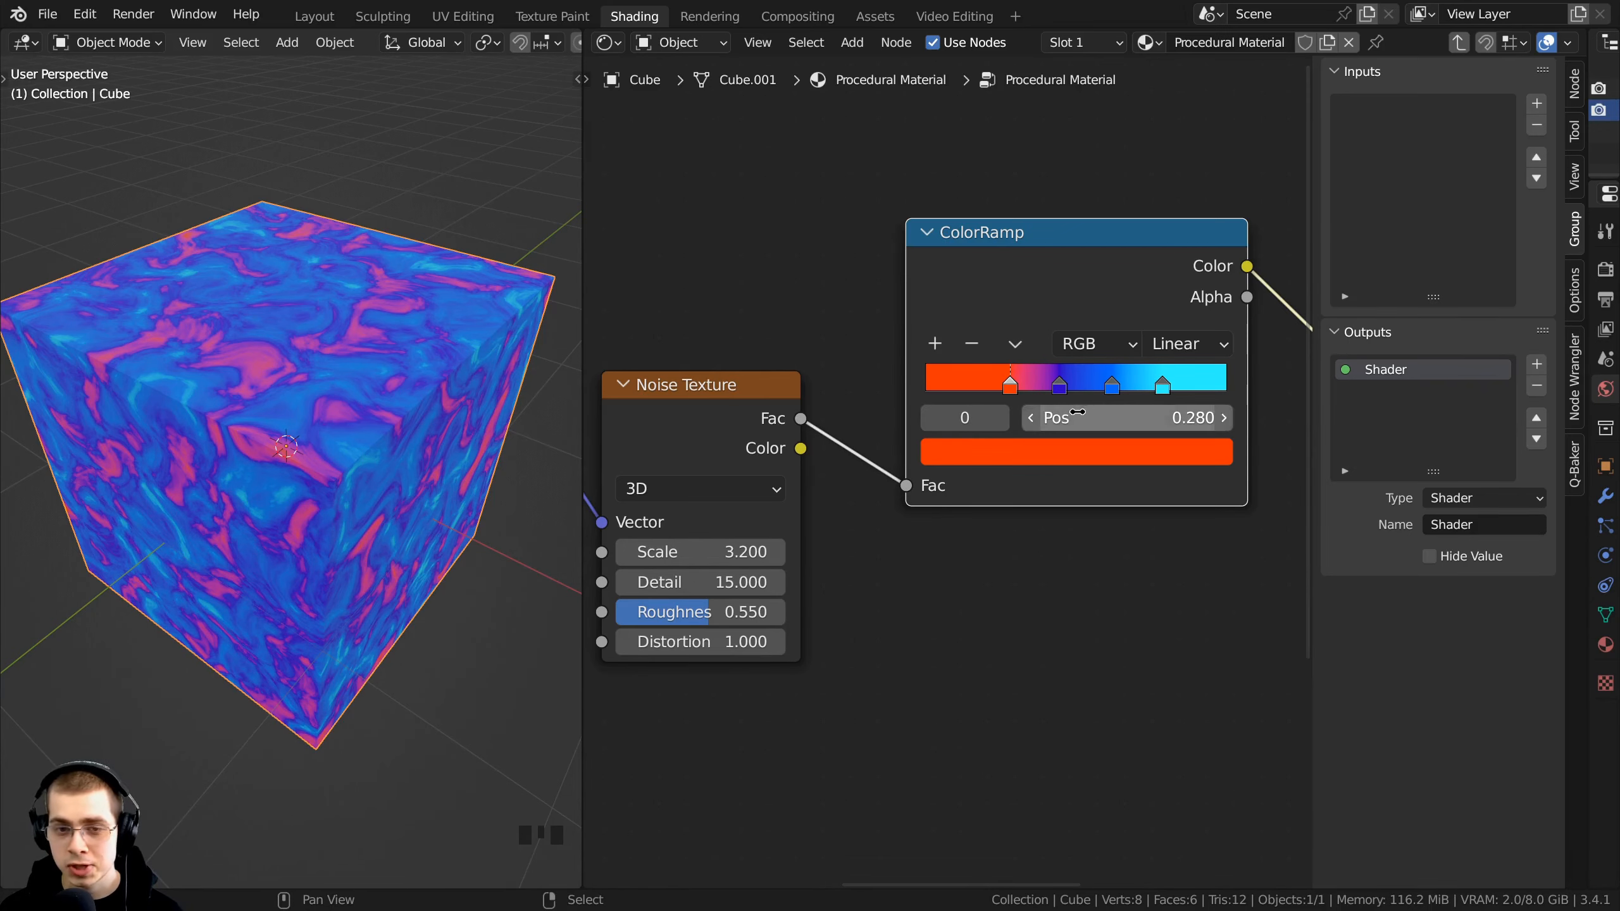
left_click_drag(995, 293, 904, 505)
middle_click_drag(856, 517, 858, 559)
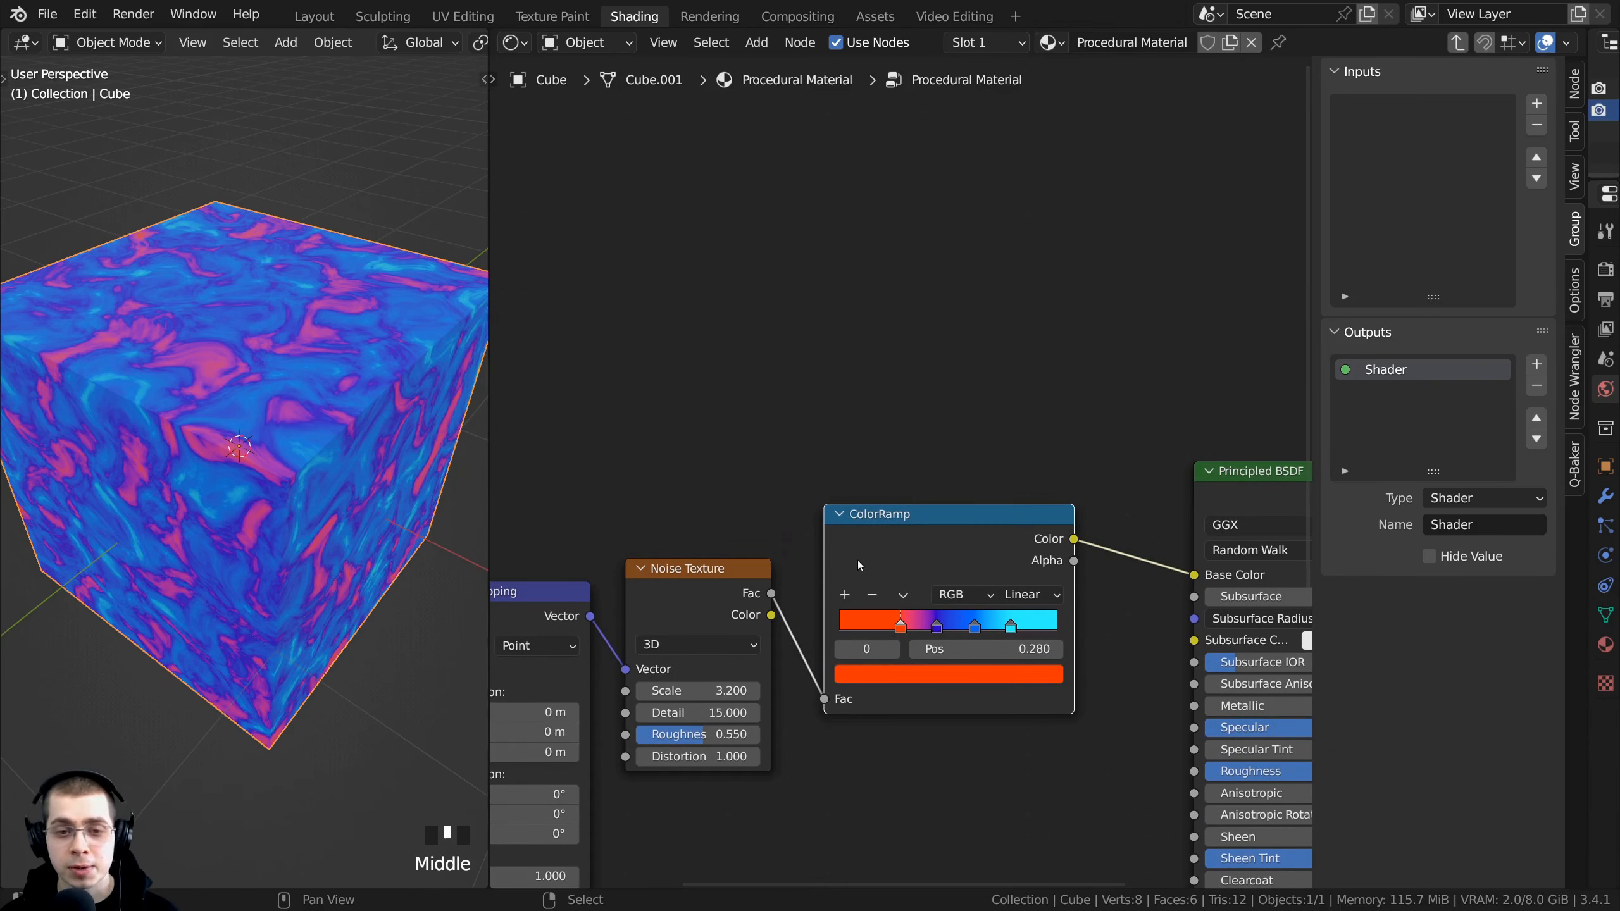
Step: Duplicate the ColorRamp with its Noise Texture link kept, place the copy above the original, and move the original slightly down
key("shift+ctrl+d")
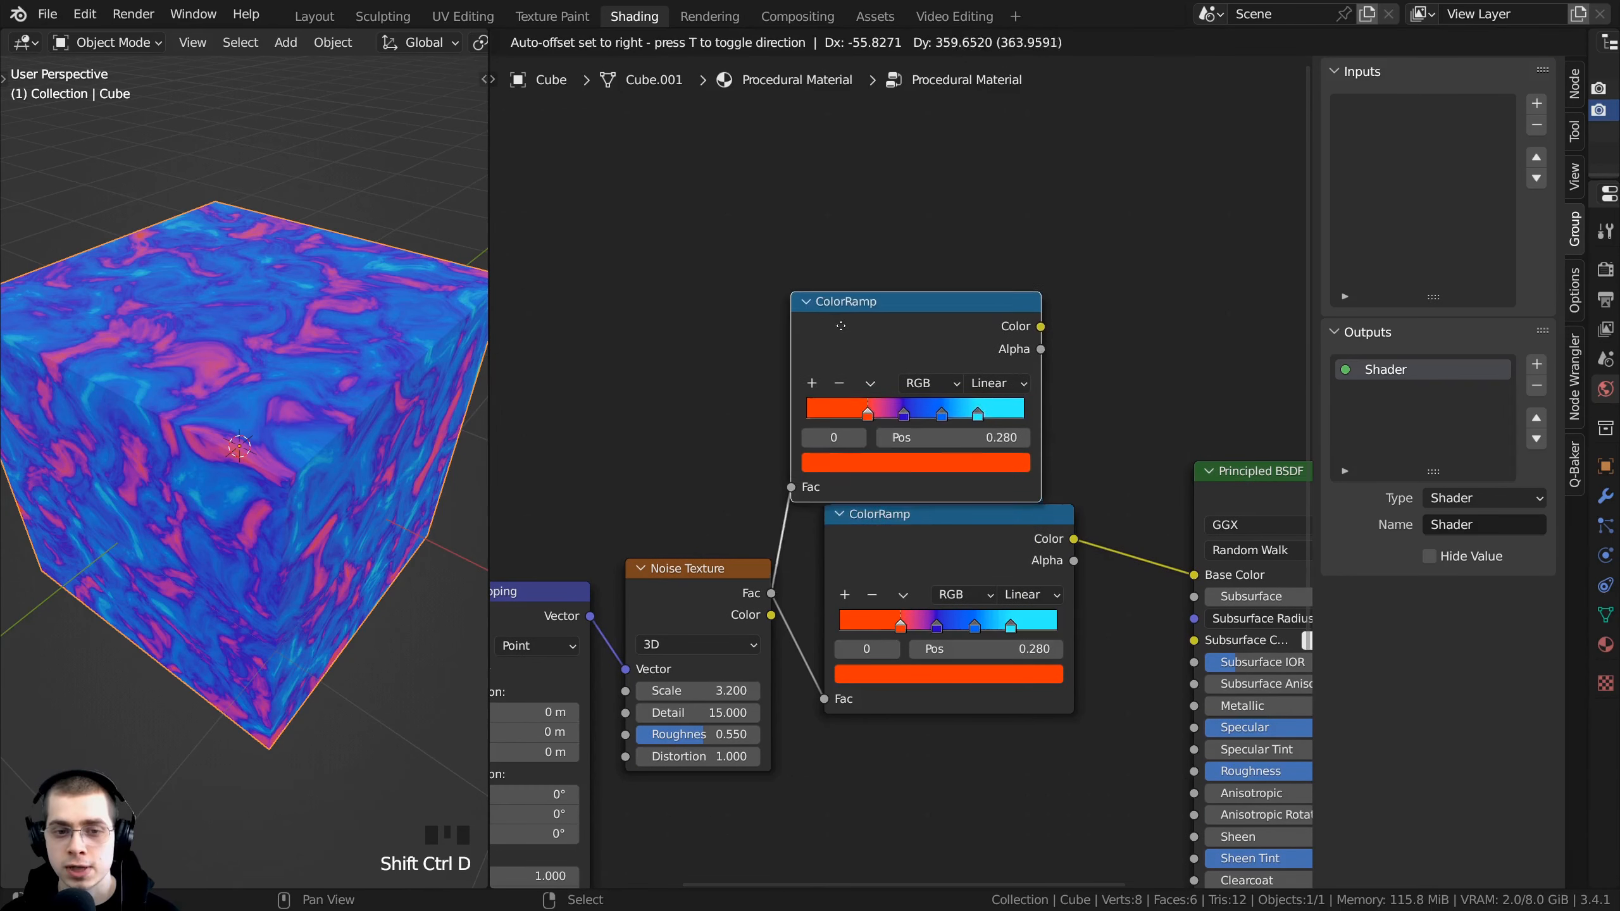
left_click(868, 278)
left_click_drag(868, 511, 877, 537)
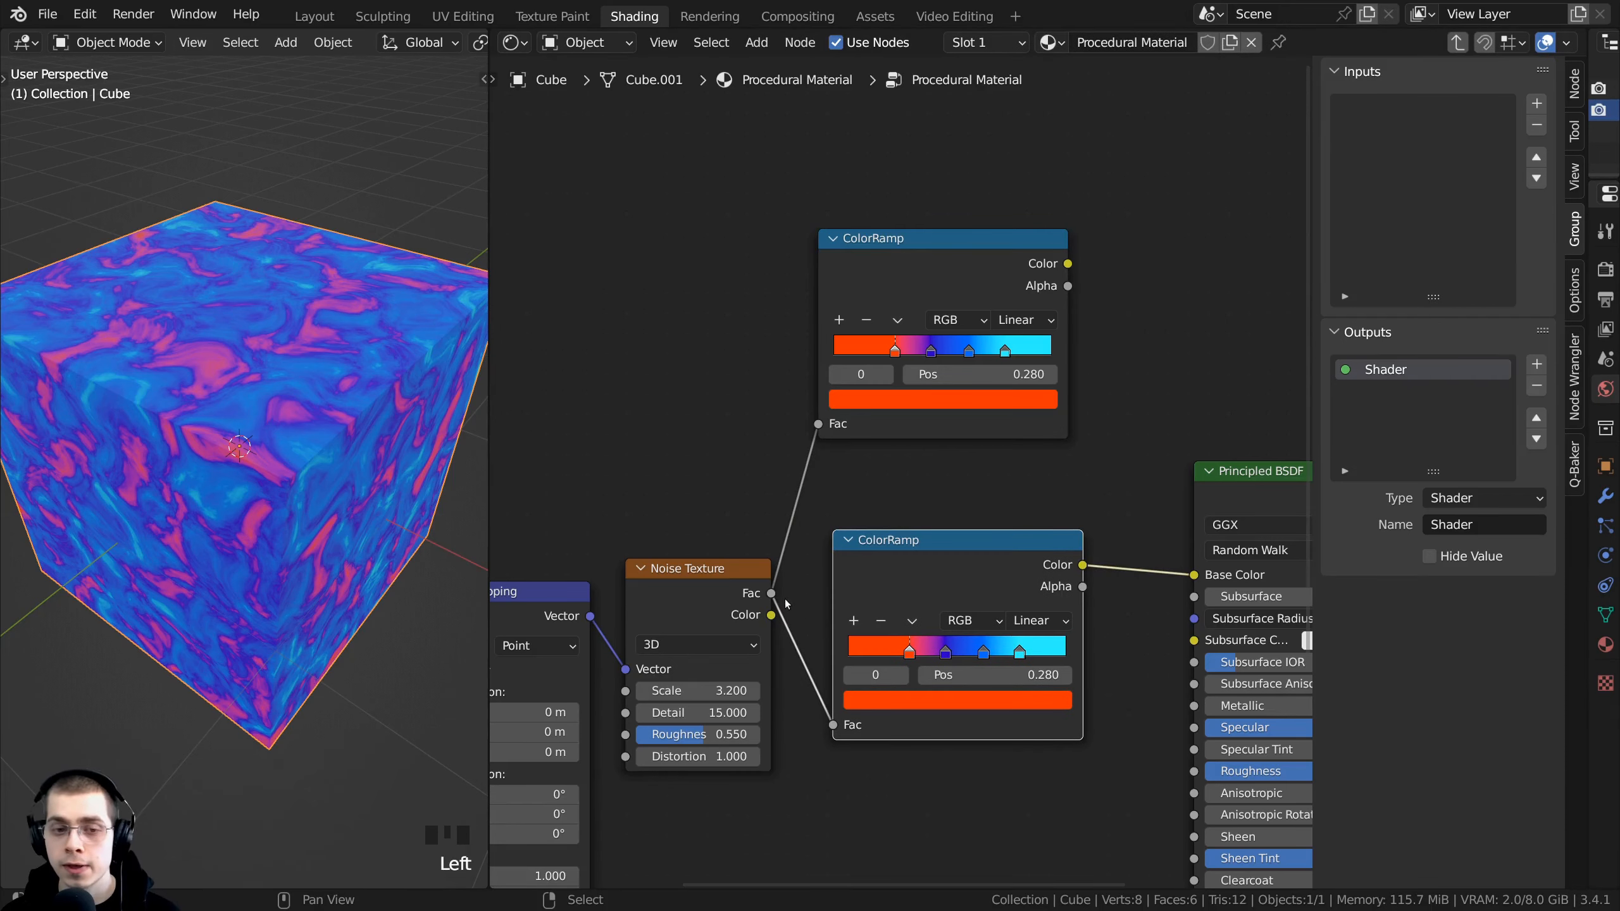
left_click(878, 302)
middle_click_drag(1002, 301, 814, 579)
scroll(907, 388, "up", 4)
scroll(966, 488, "down", 3)
scroll(807, 310, "up", 2)
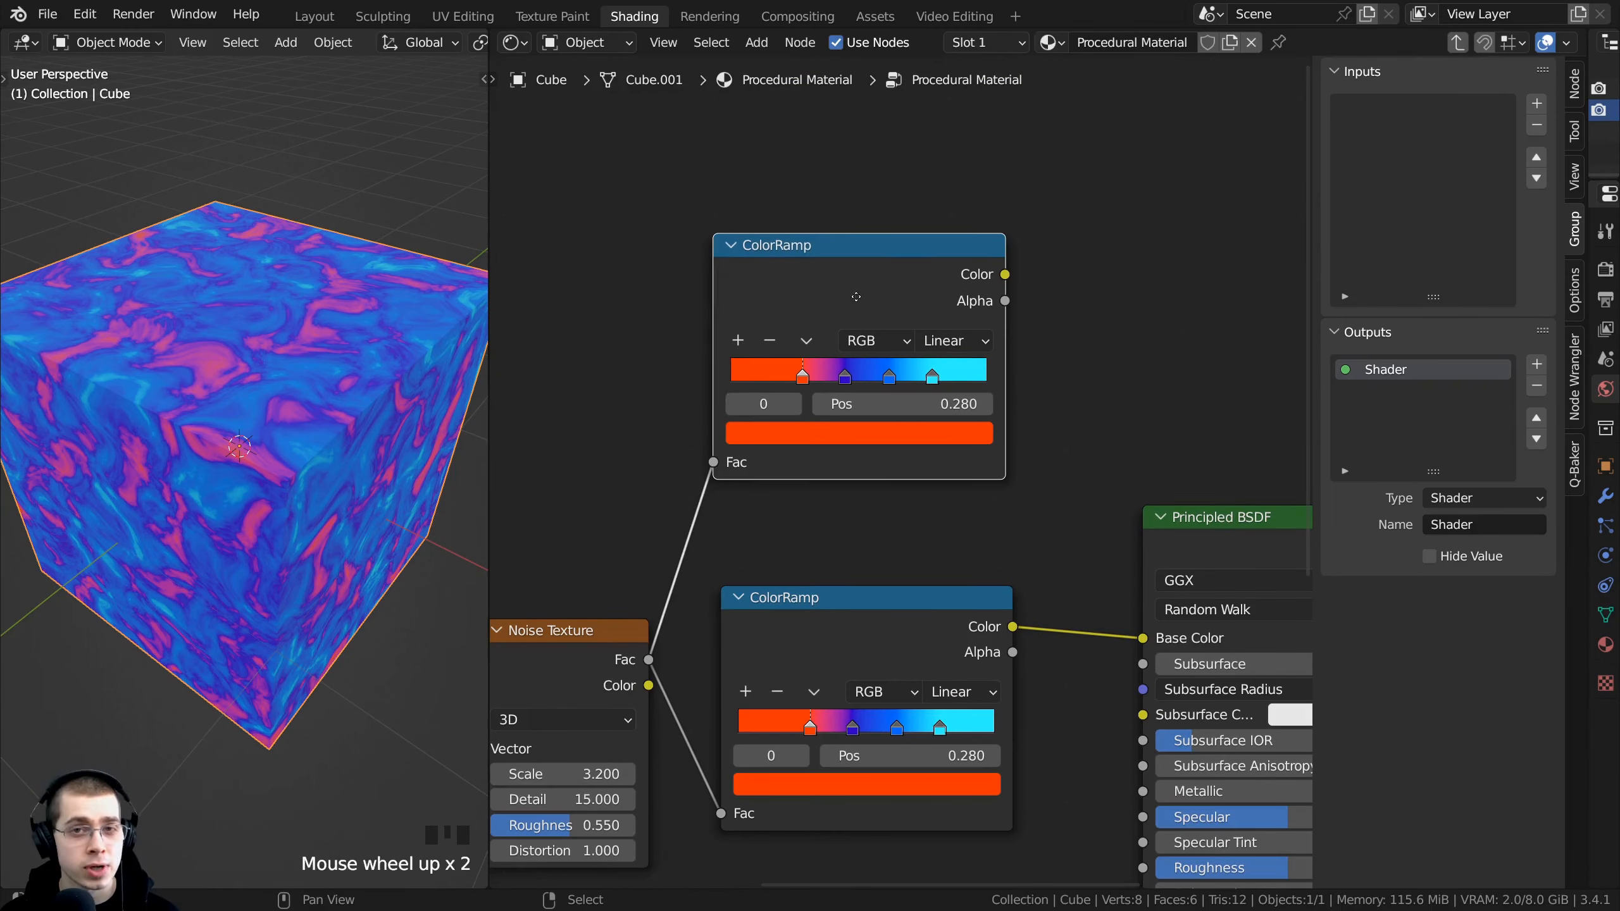
Step: Compare the color stops of the original and copied ColorRamps, and nudge the copy slightly above the original
left_click(853, 517)
middle_click_drag(853, 517, 859, 375)
middle_click_drag(814, 543, 810, 440)
scroll(810, 441, "up", 2)
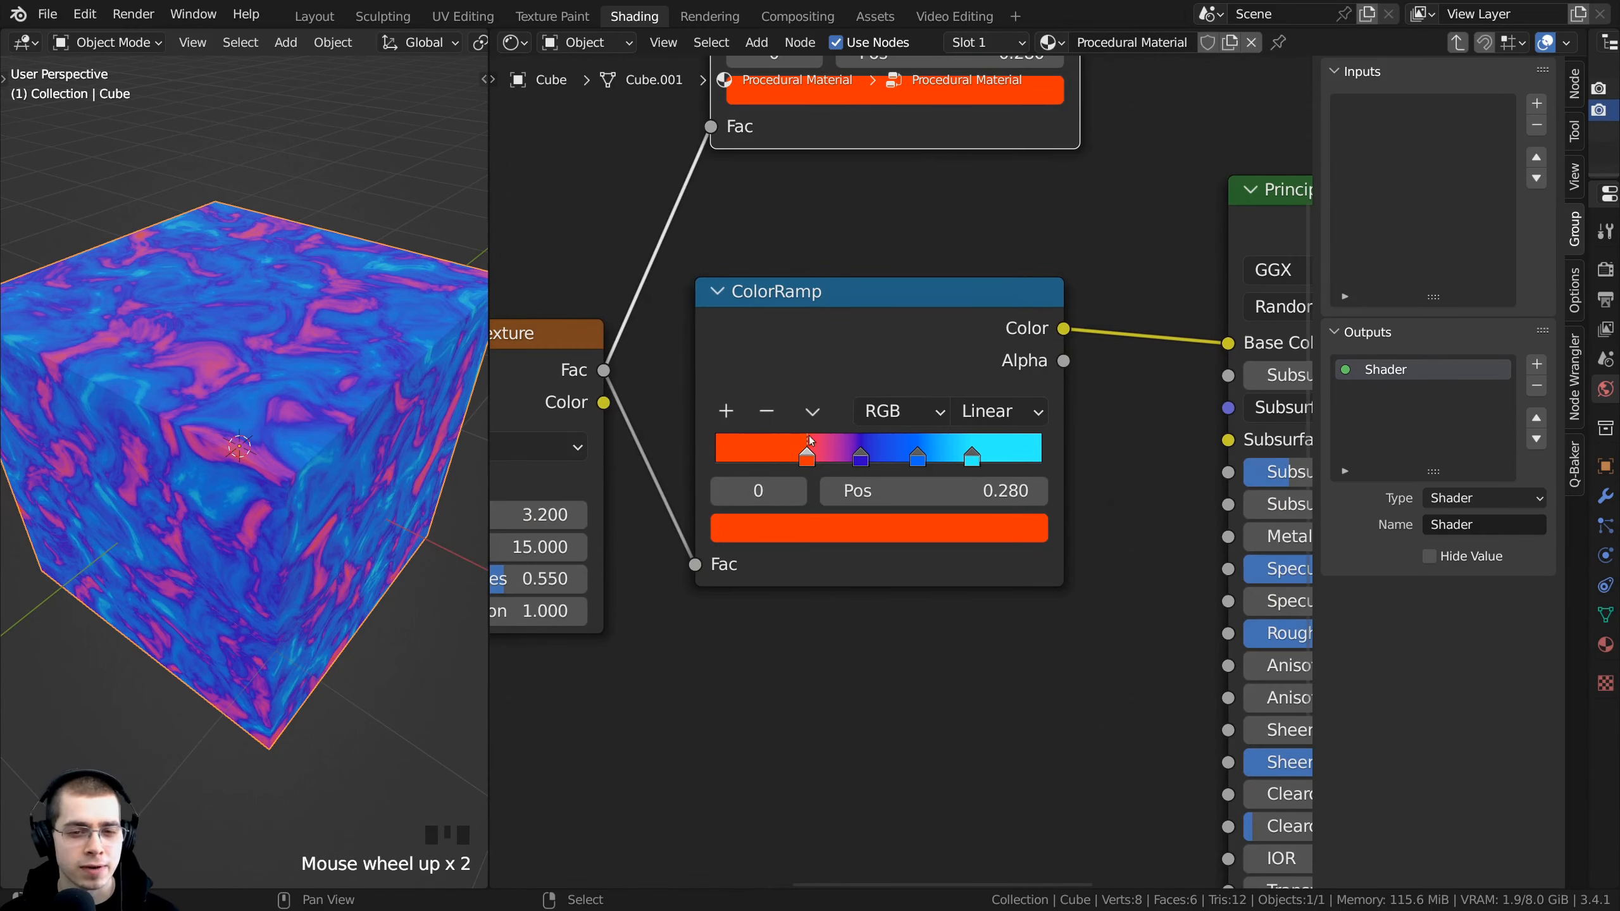
scroll(924, 467, "down", 2)
middle_click_drag(923, 467, 923, 638)
left_click_drag(805, 175, 816, 172)
middle_click_drag(846, 370, 911, 592)
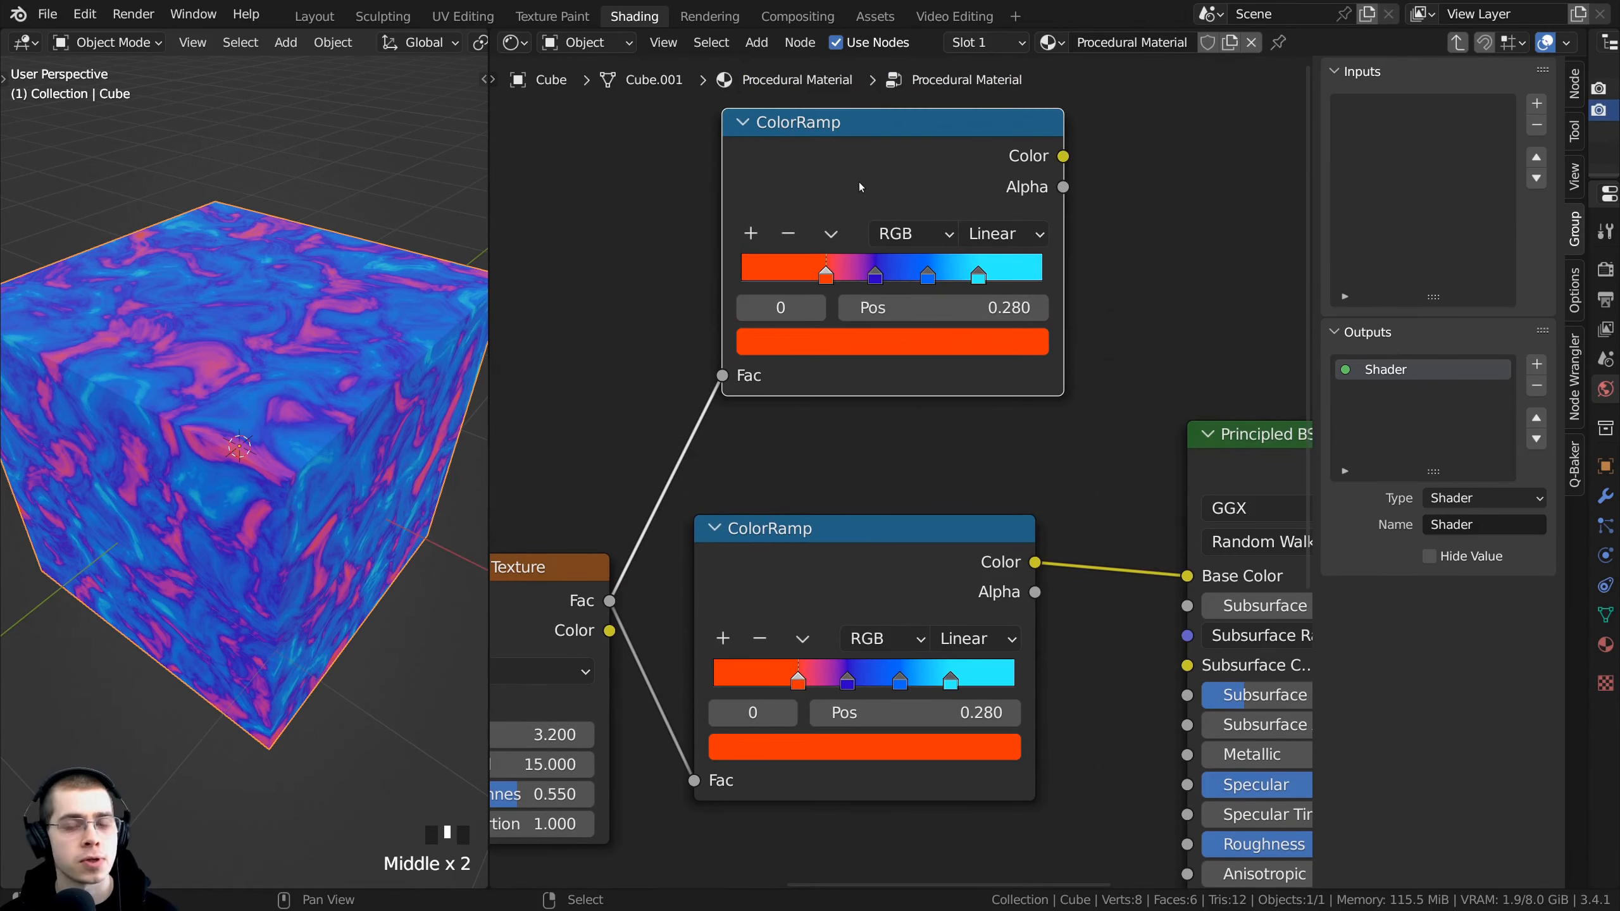
middle_click_drag(860, 185, 802, 305)
scroll(863, 274, "up", 2)
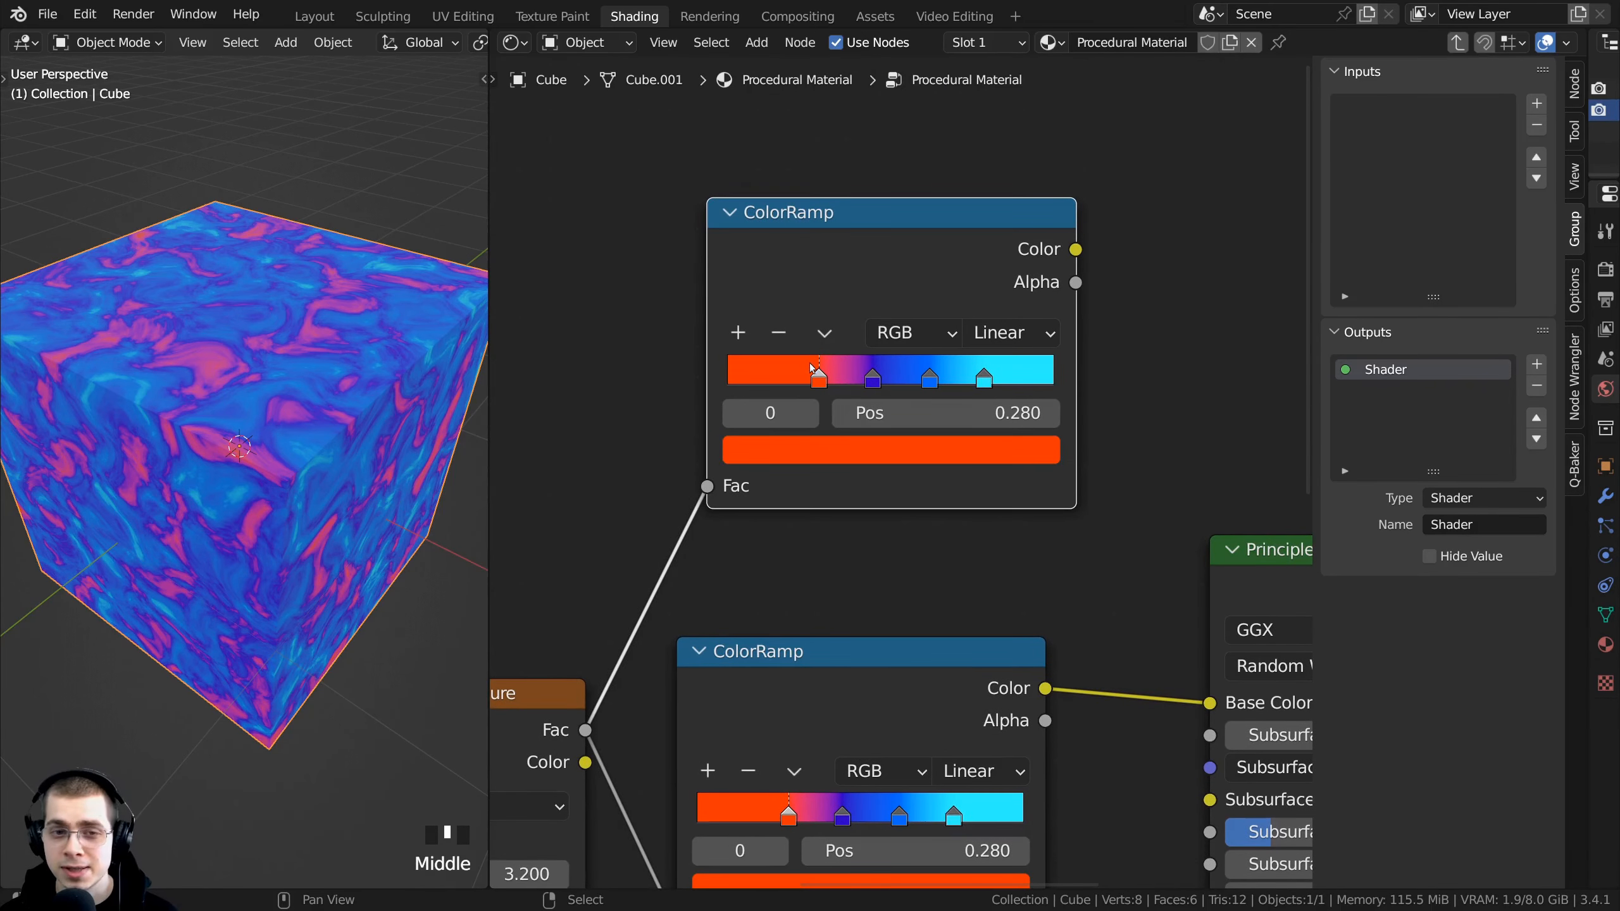
Step: Make the dark blue color stop 1 active on the copied ColorRamp
left_click(873, 383)
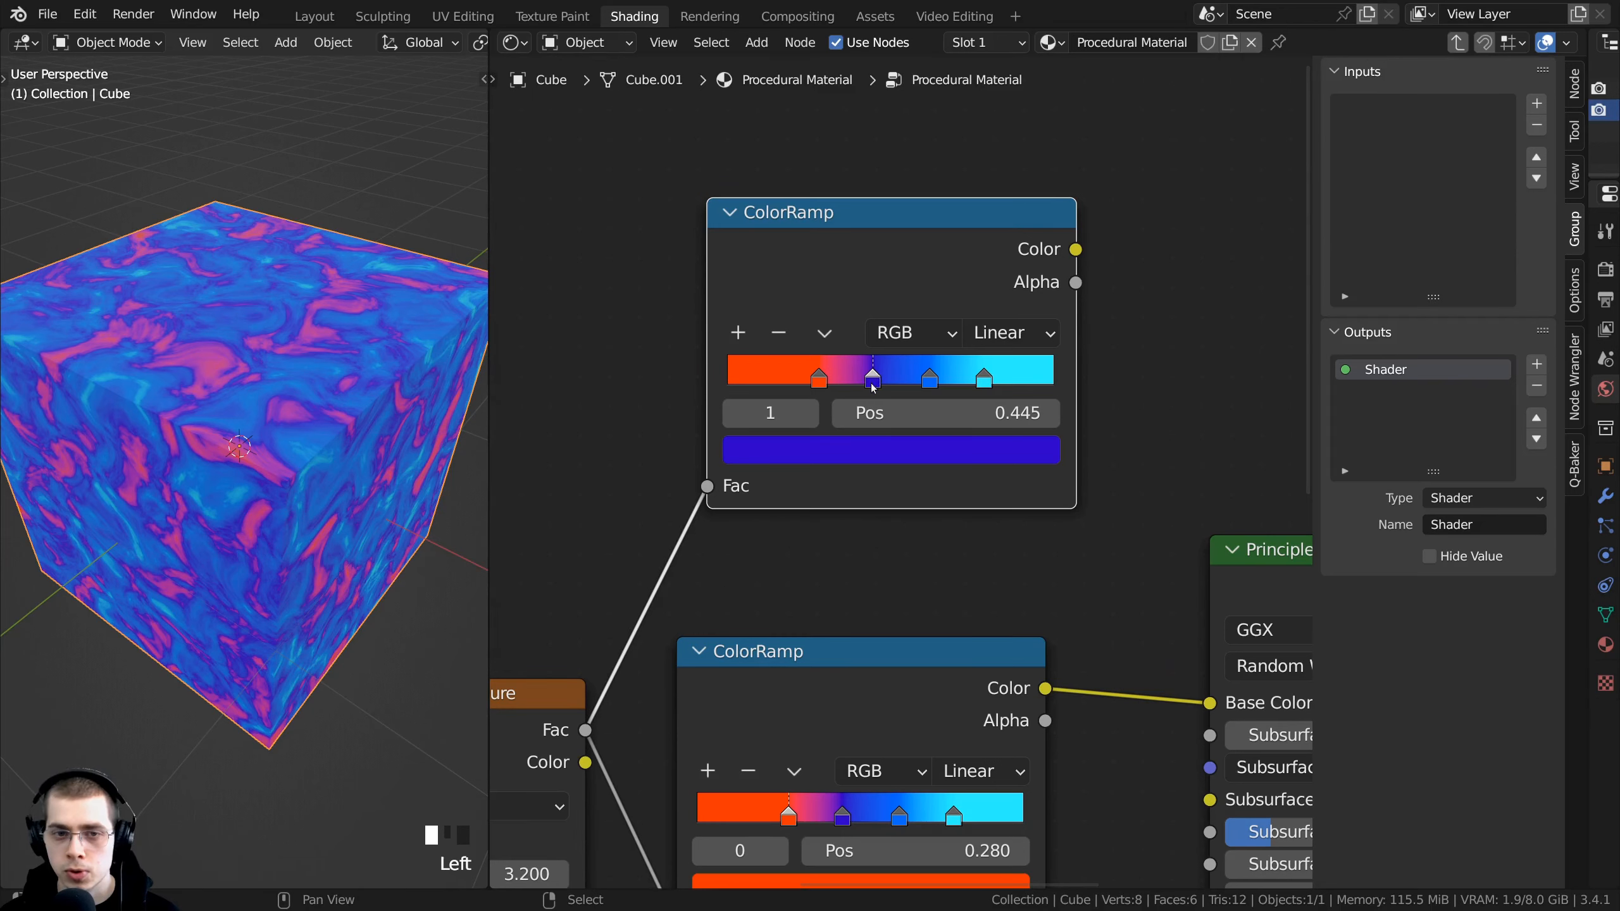
scroll(877, 378, "up", 2)
left_click(802, 368)
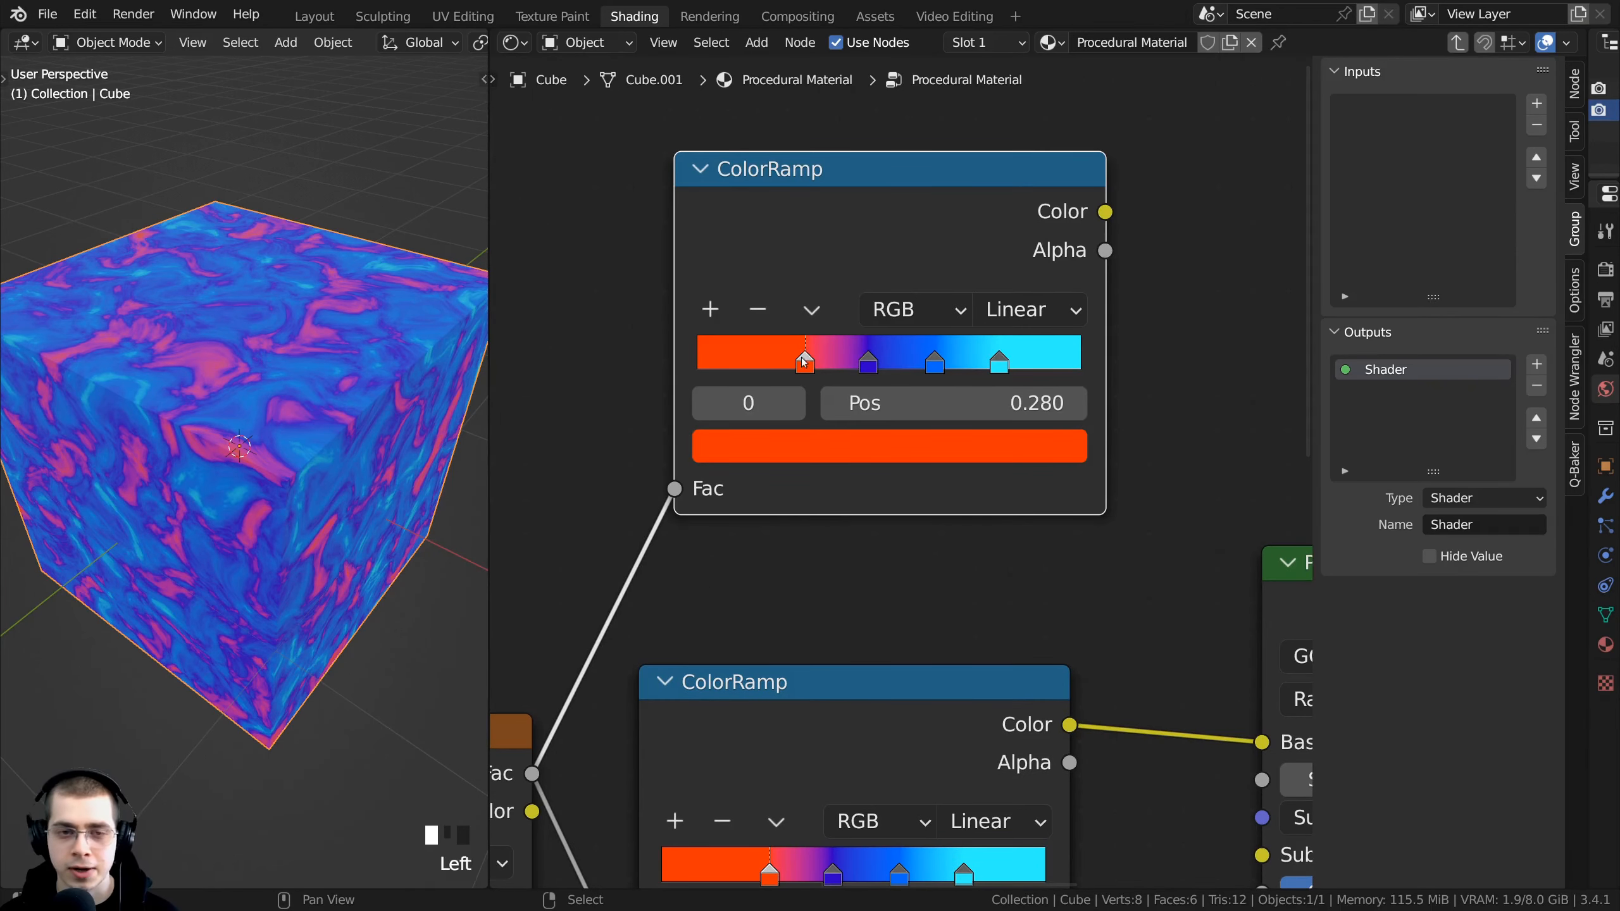
left_click(807, 361)
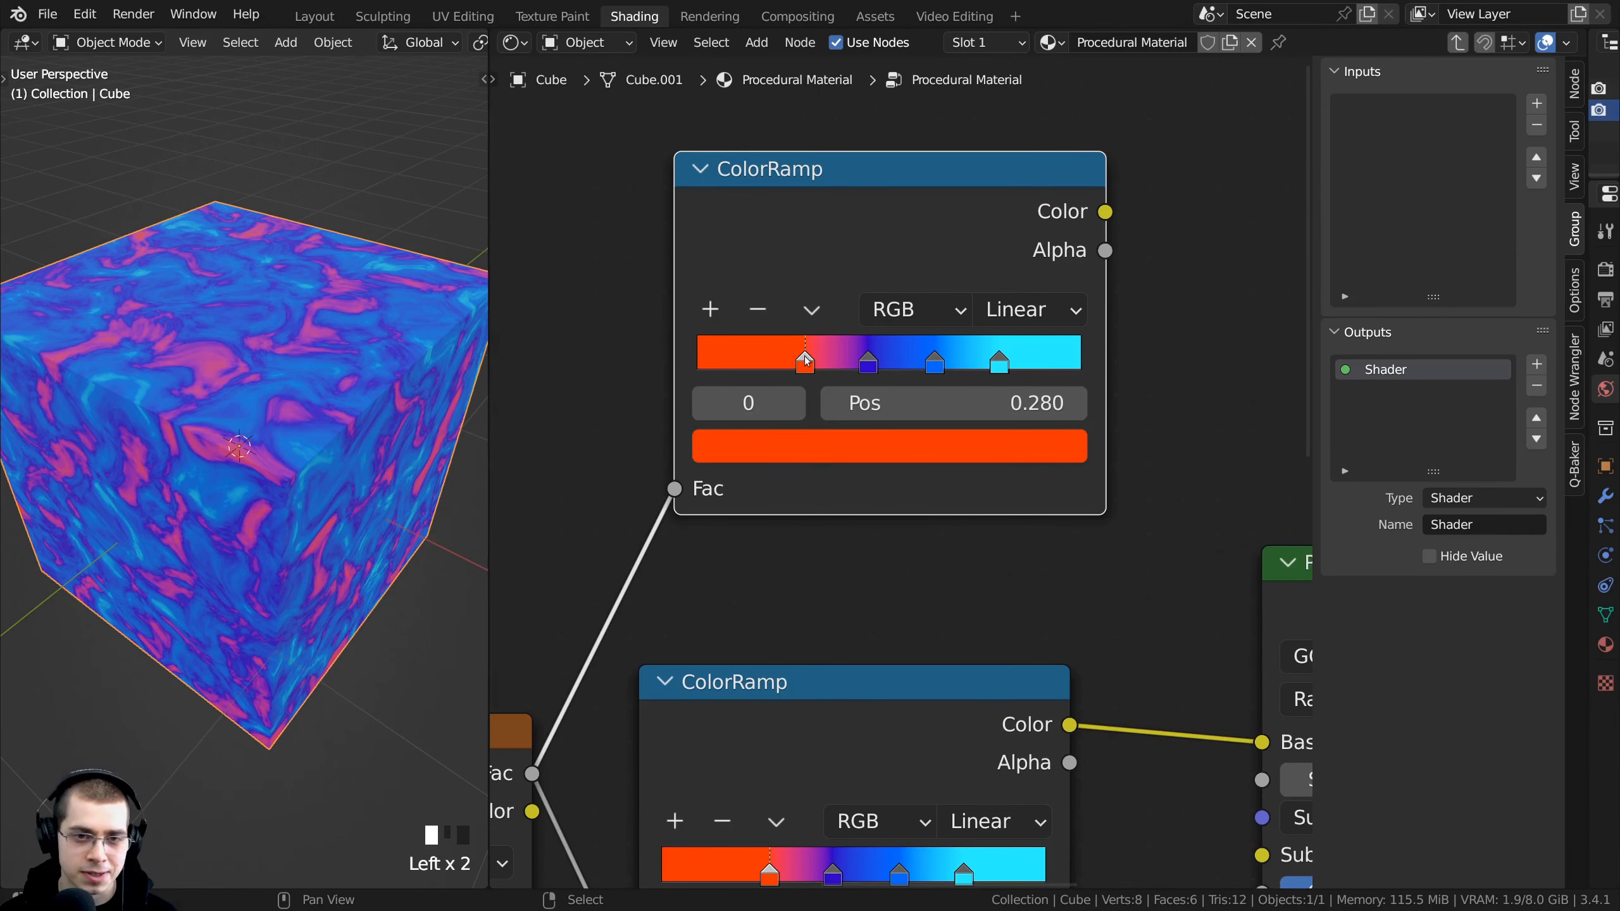
left_click(869, 362)
scroll(873, 383, "down", 2)
left_click(858, 469)
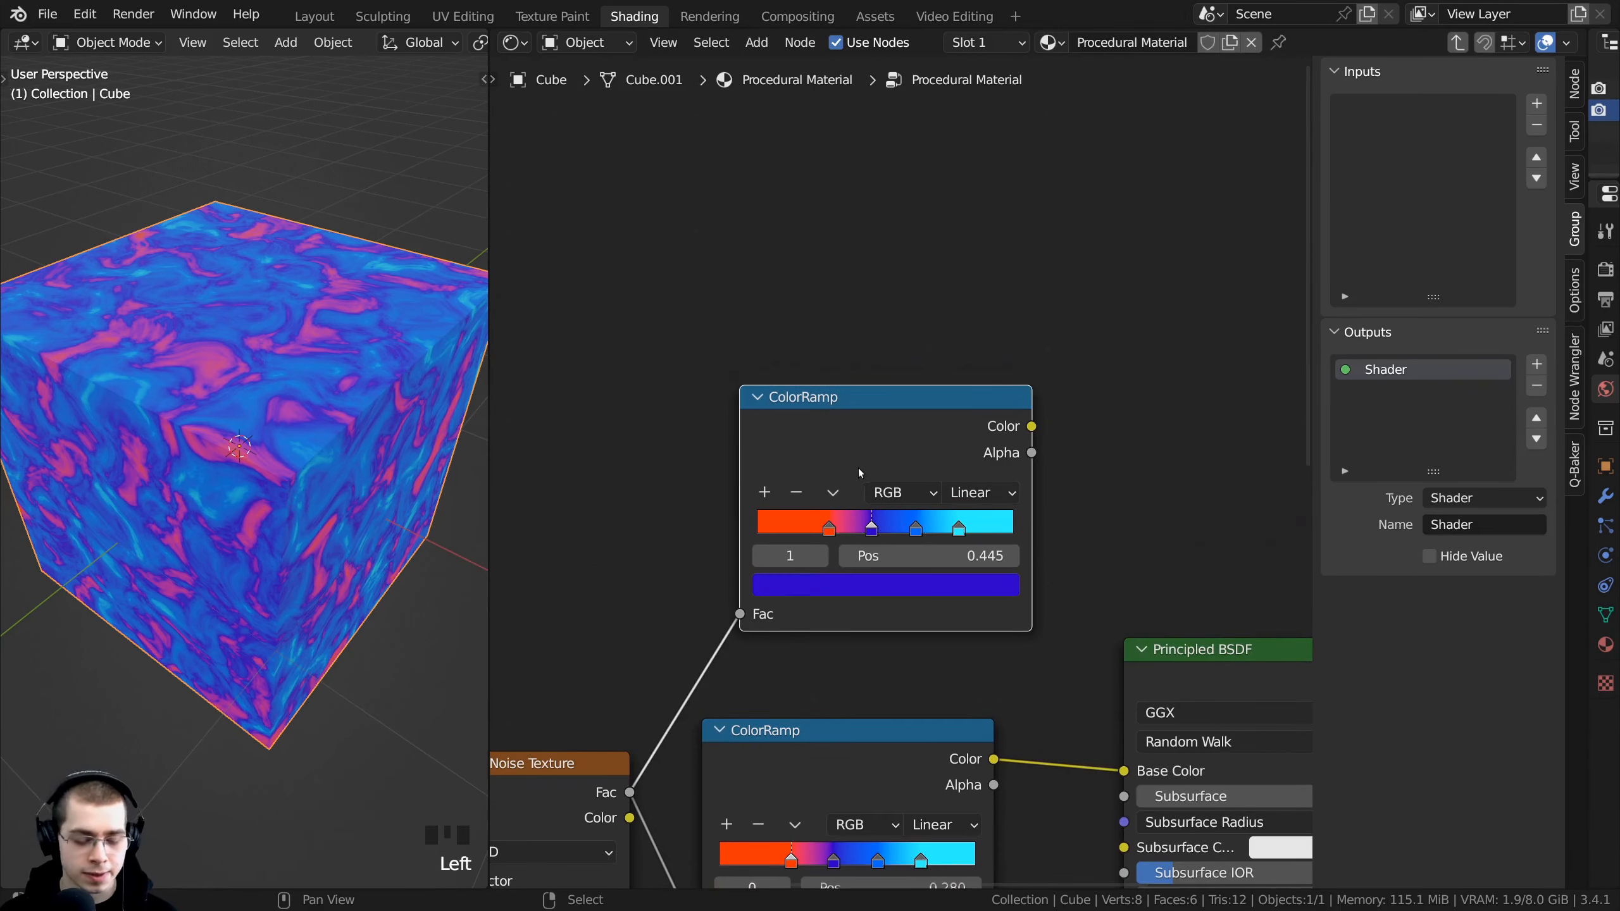
Step: Duplicate the copied ColorRamp upward with its Fac link kept, and make color stop 2 active on the new copy
key("ctrl+shift+d")
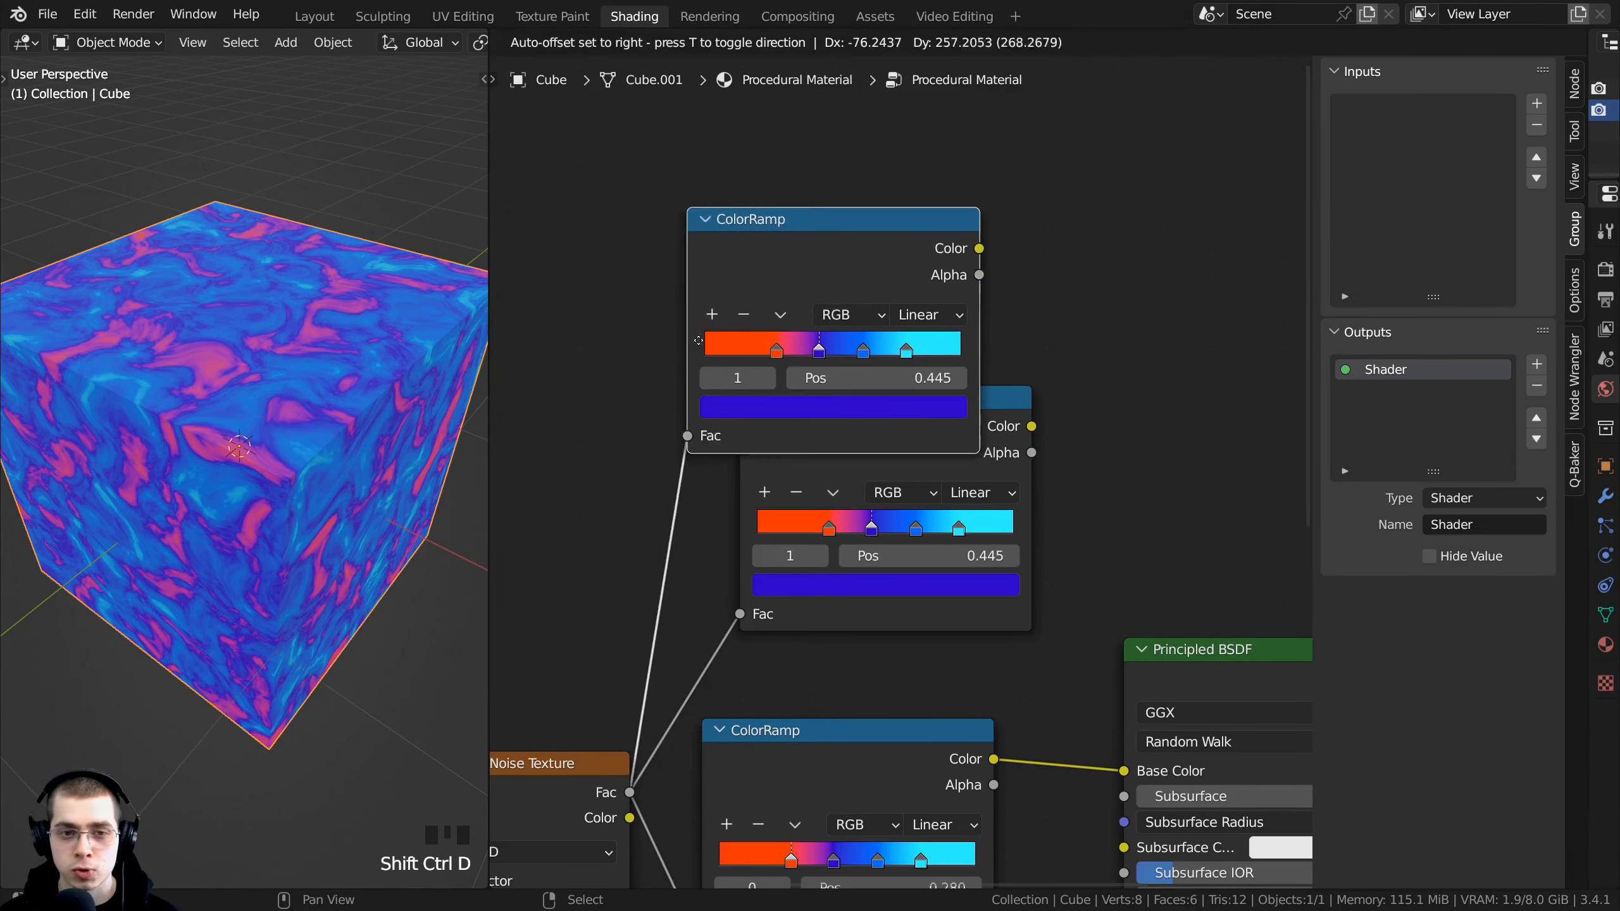
left_click(832, 281)
scroll(763, 284, "up", 4)
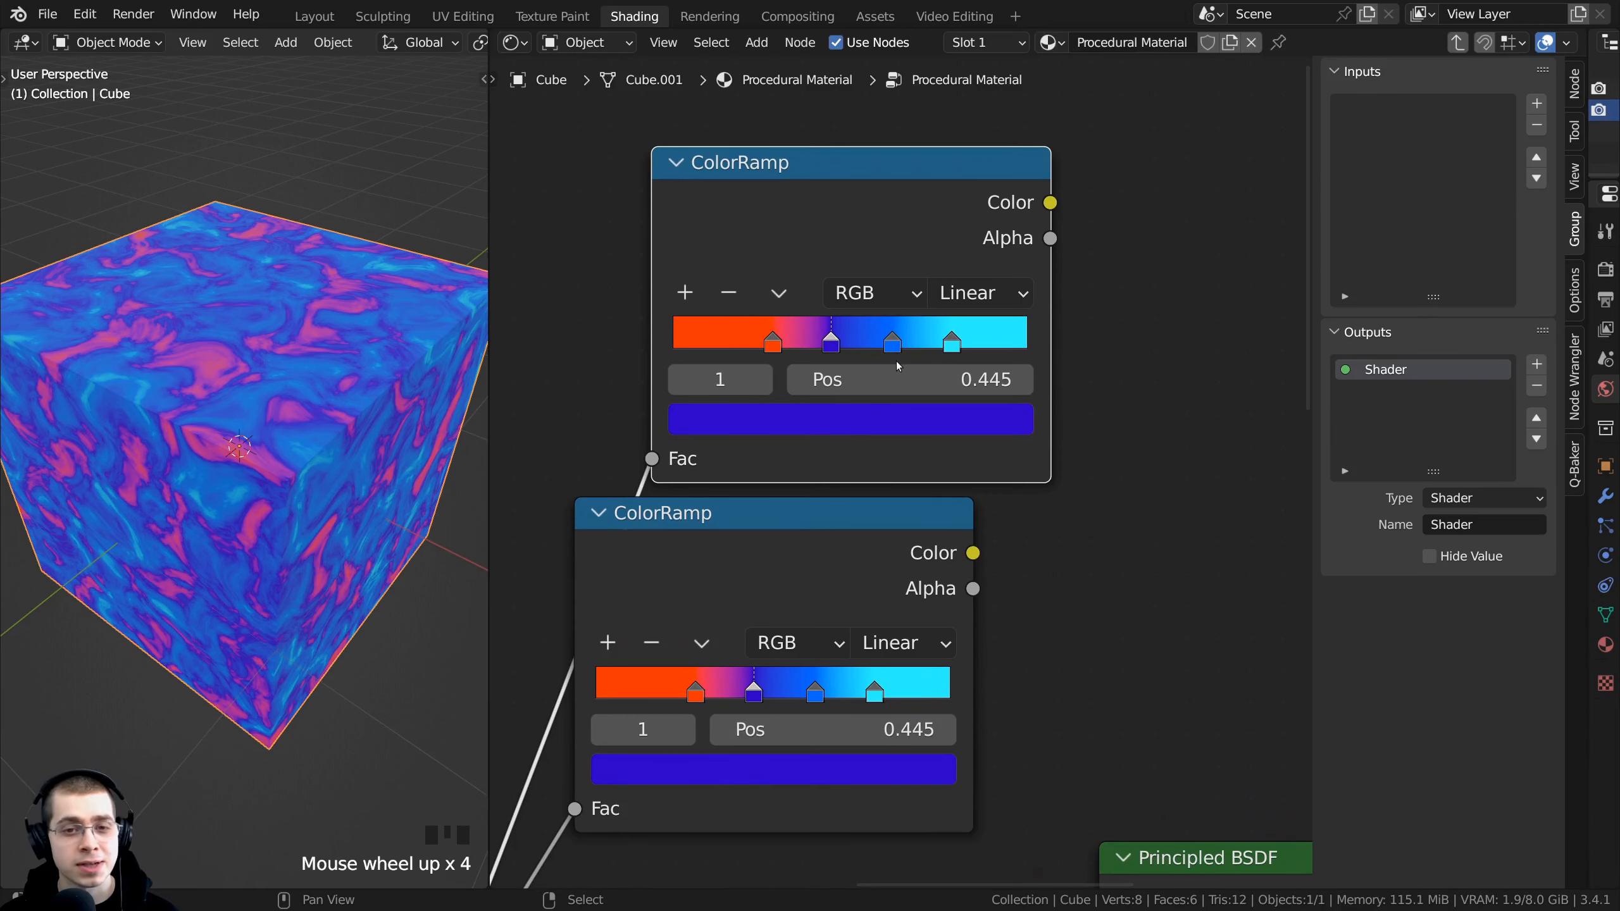
left_click(895, 343)
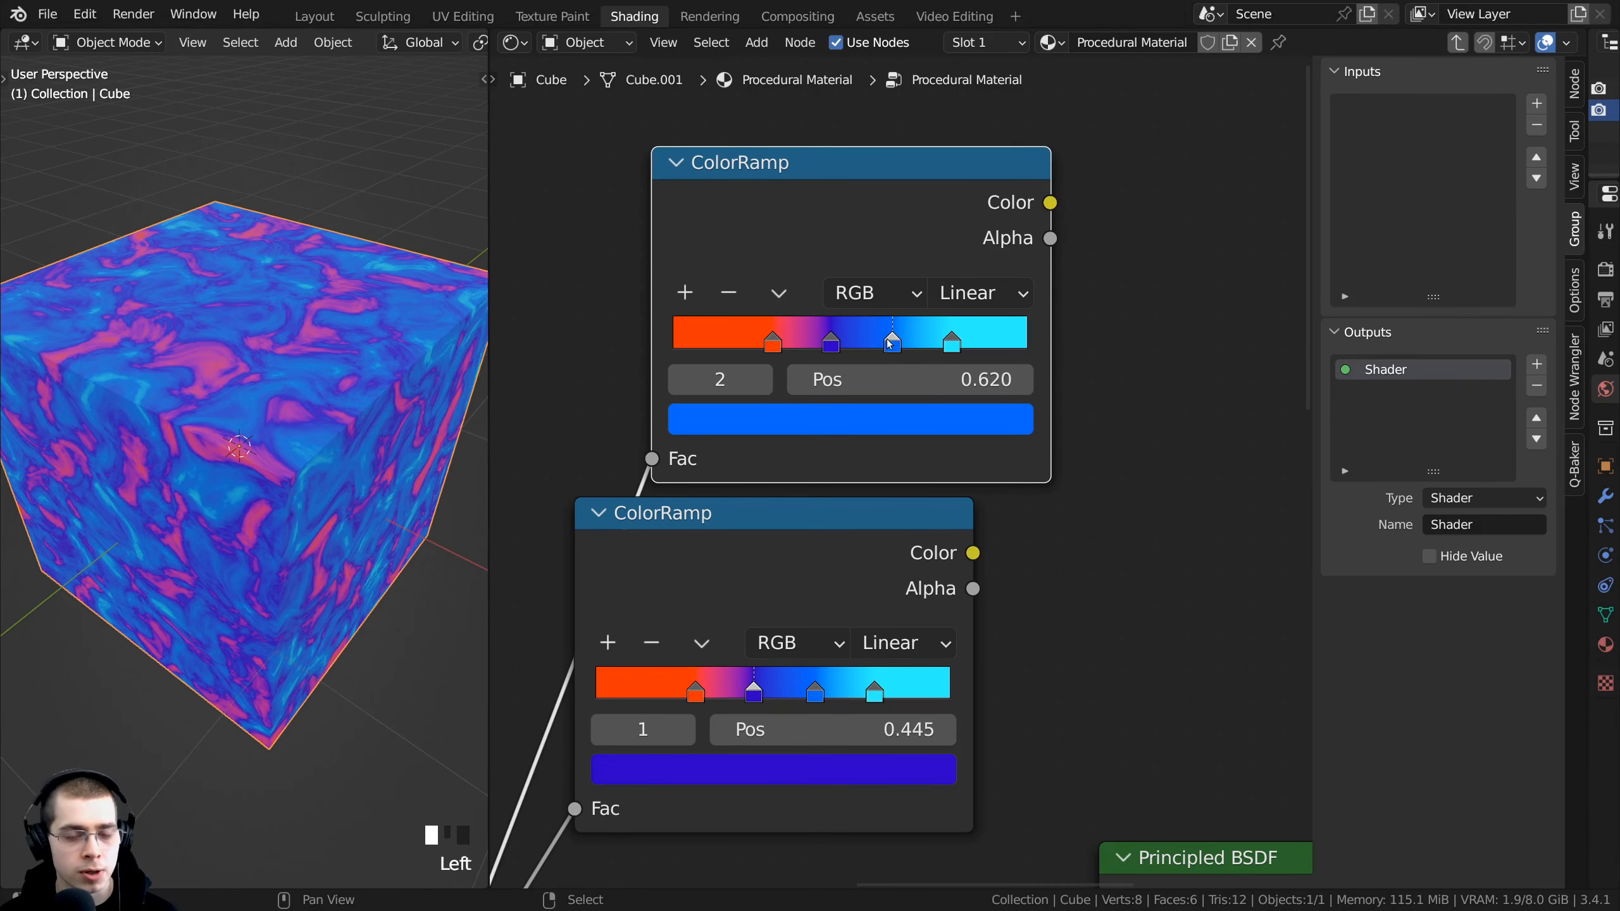
scroll(881, 561, "down", 5)
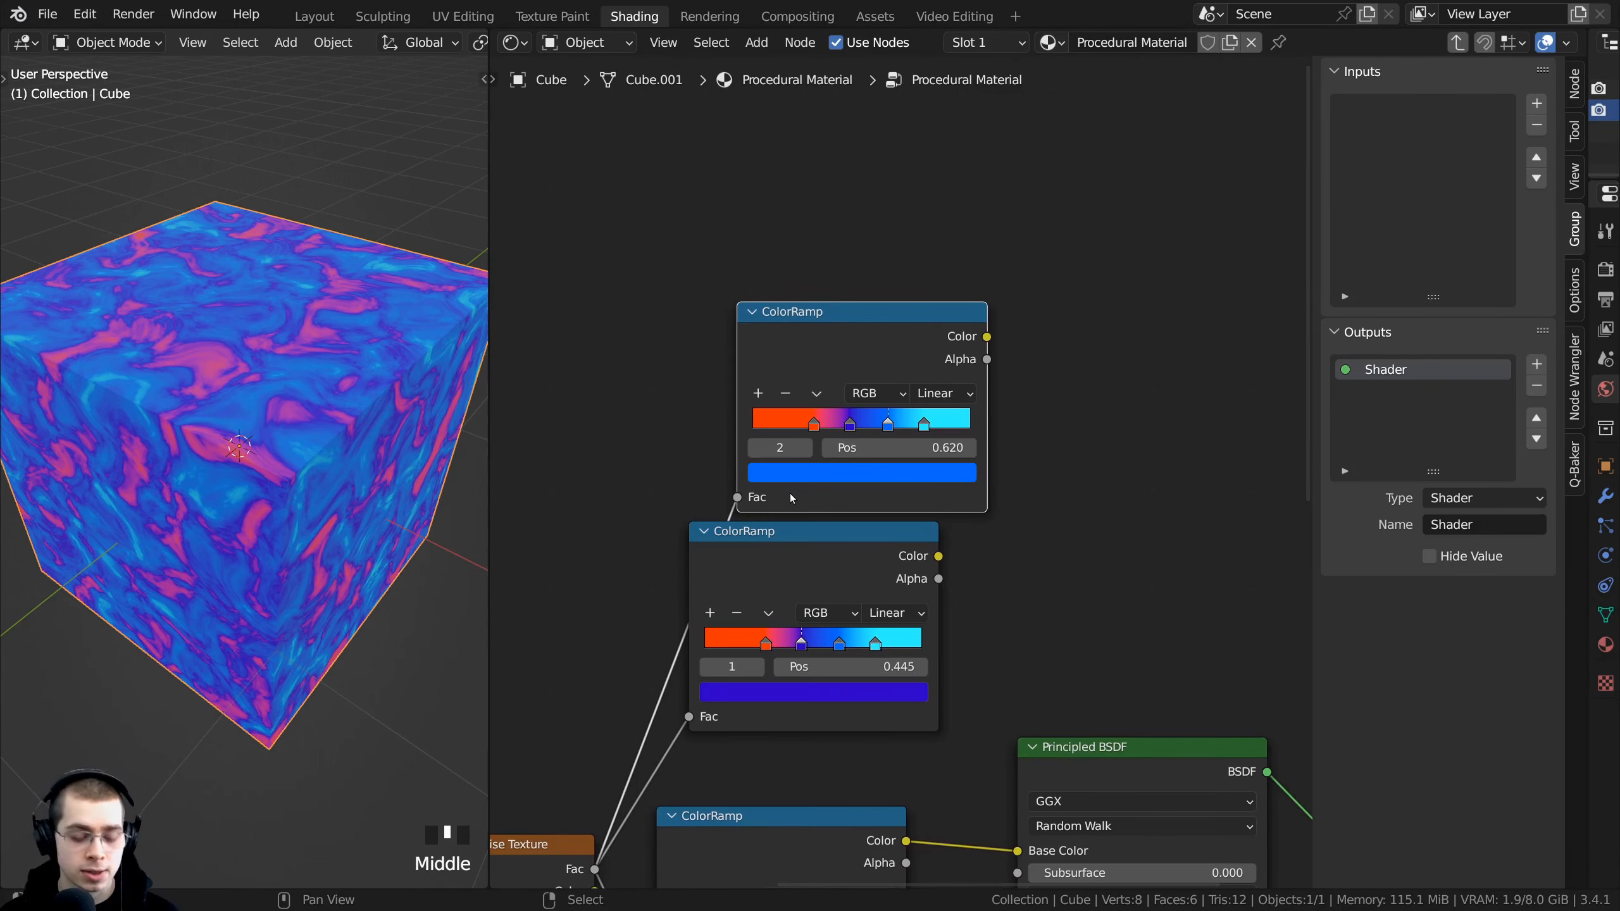
Step: Add another linked ColorRamp copy at the top of the stack and make its cyan color stop 3 active
key("ctrl+shift+d")
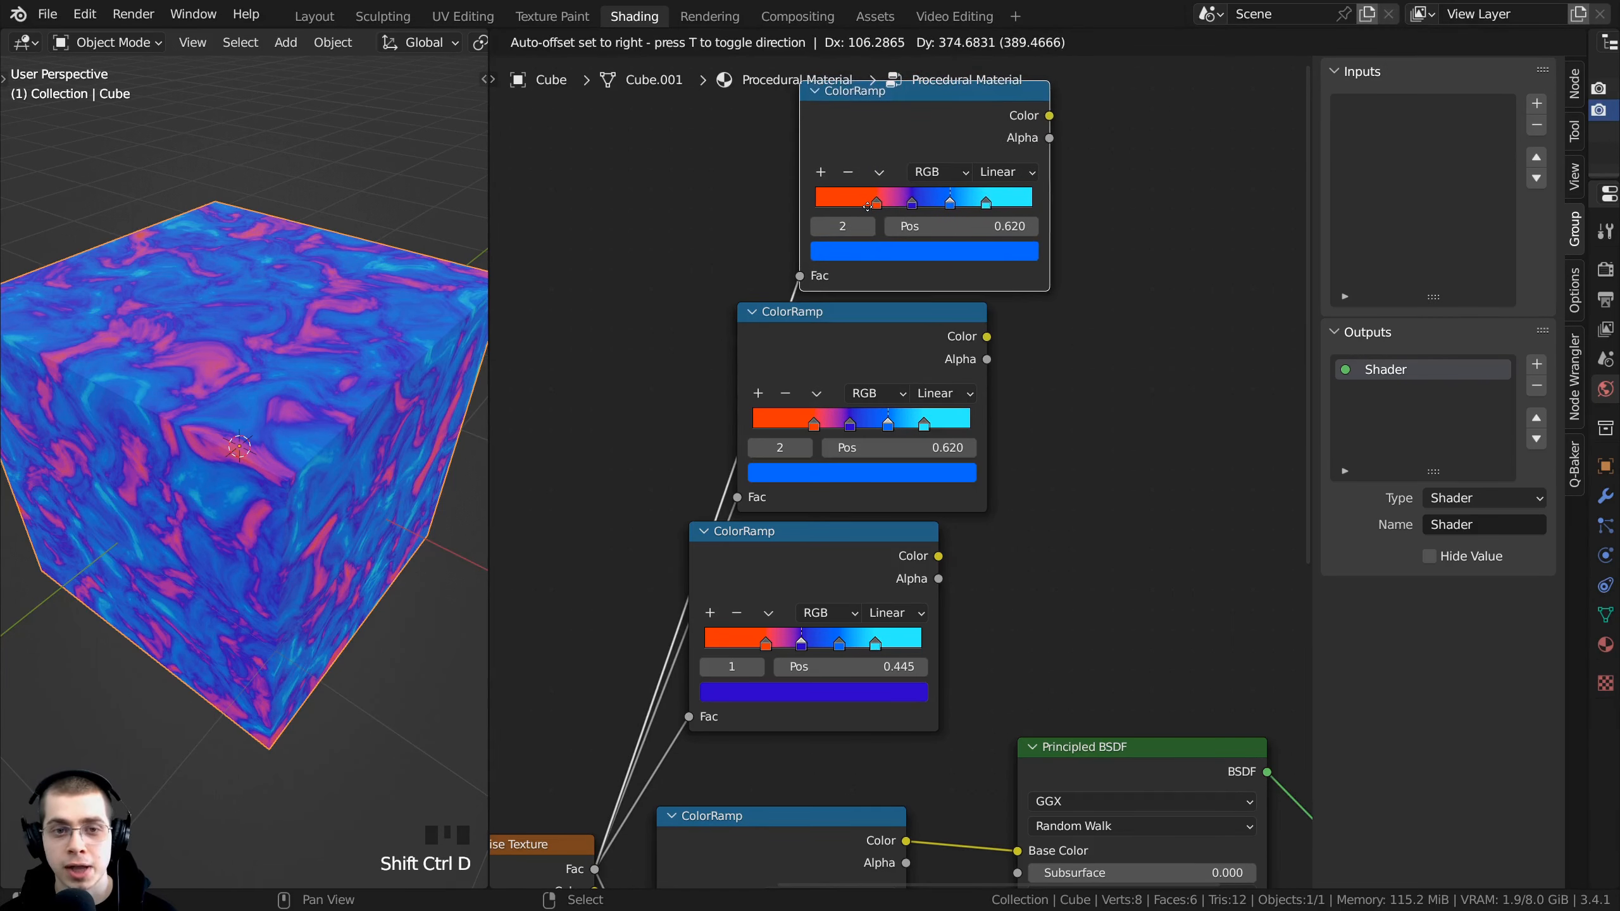
left_click(868, 206)
scroll(881, 456, "up", 4)
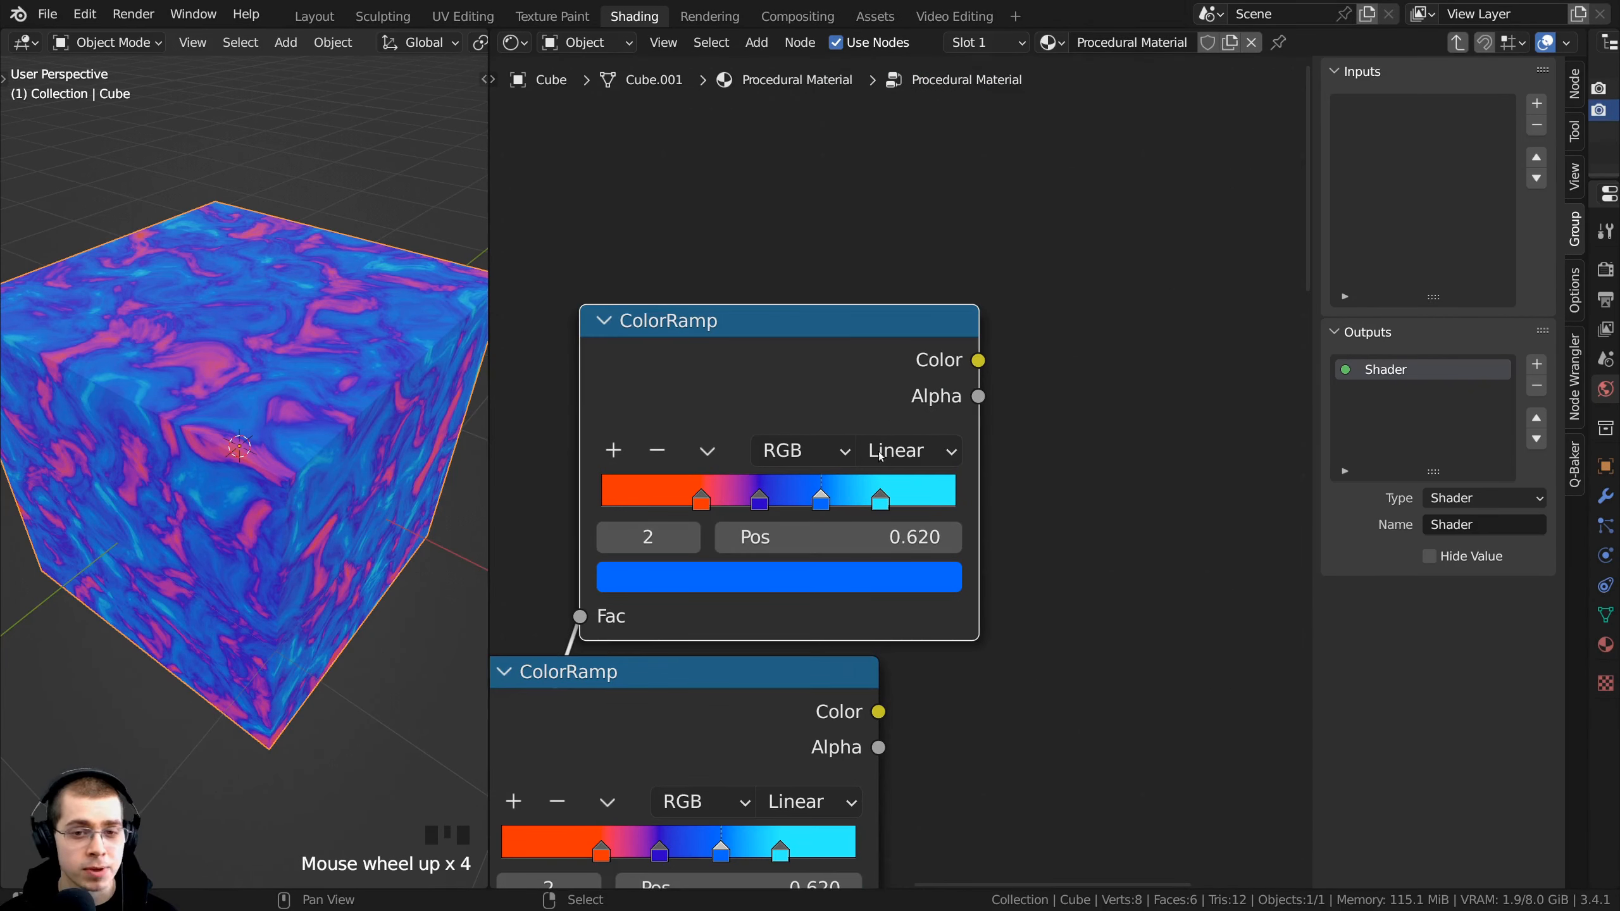
left_click(882, 503)
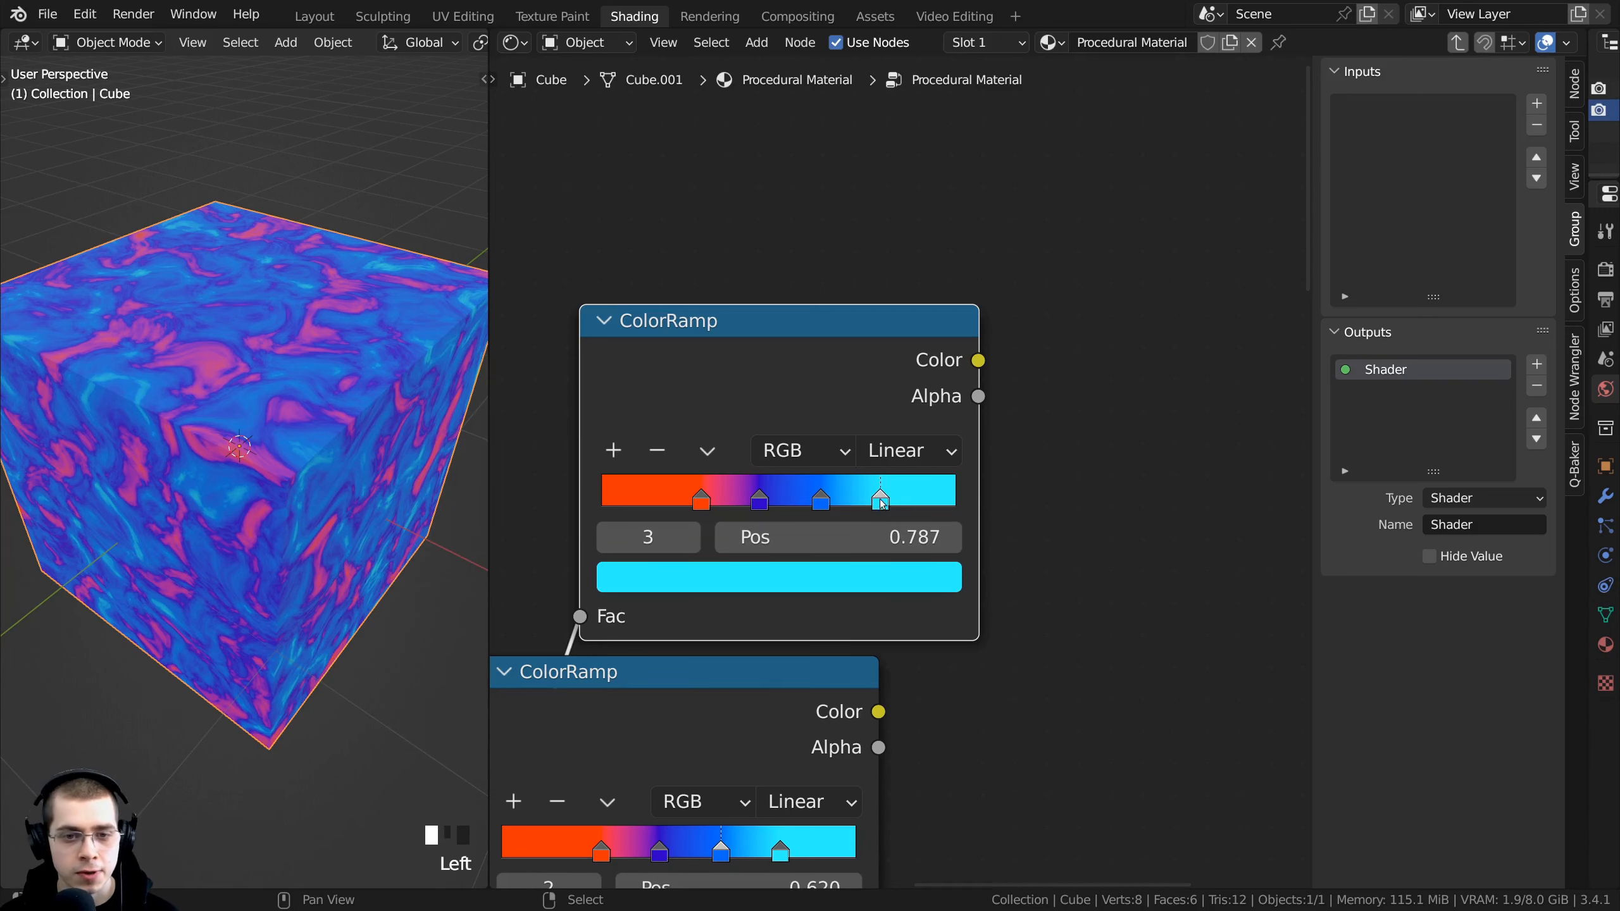
scroll(880, 503, "down", 4)
Step: Make the orange color stop 0 active on the lowest ColorRamp copy
middle_click_drag(880, 503, 973, 271)
scroll(737, 727, "up", 3)
left_click(700, 791)
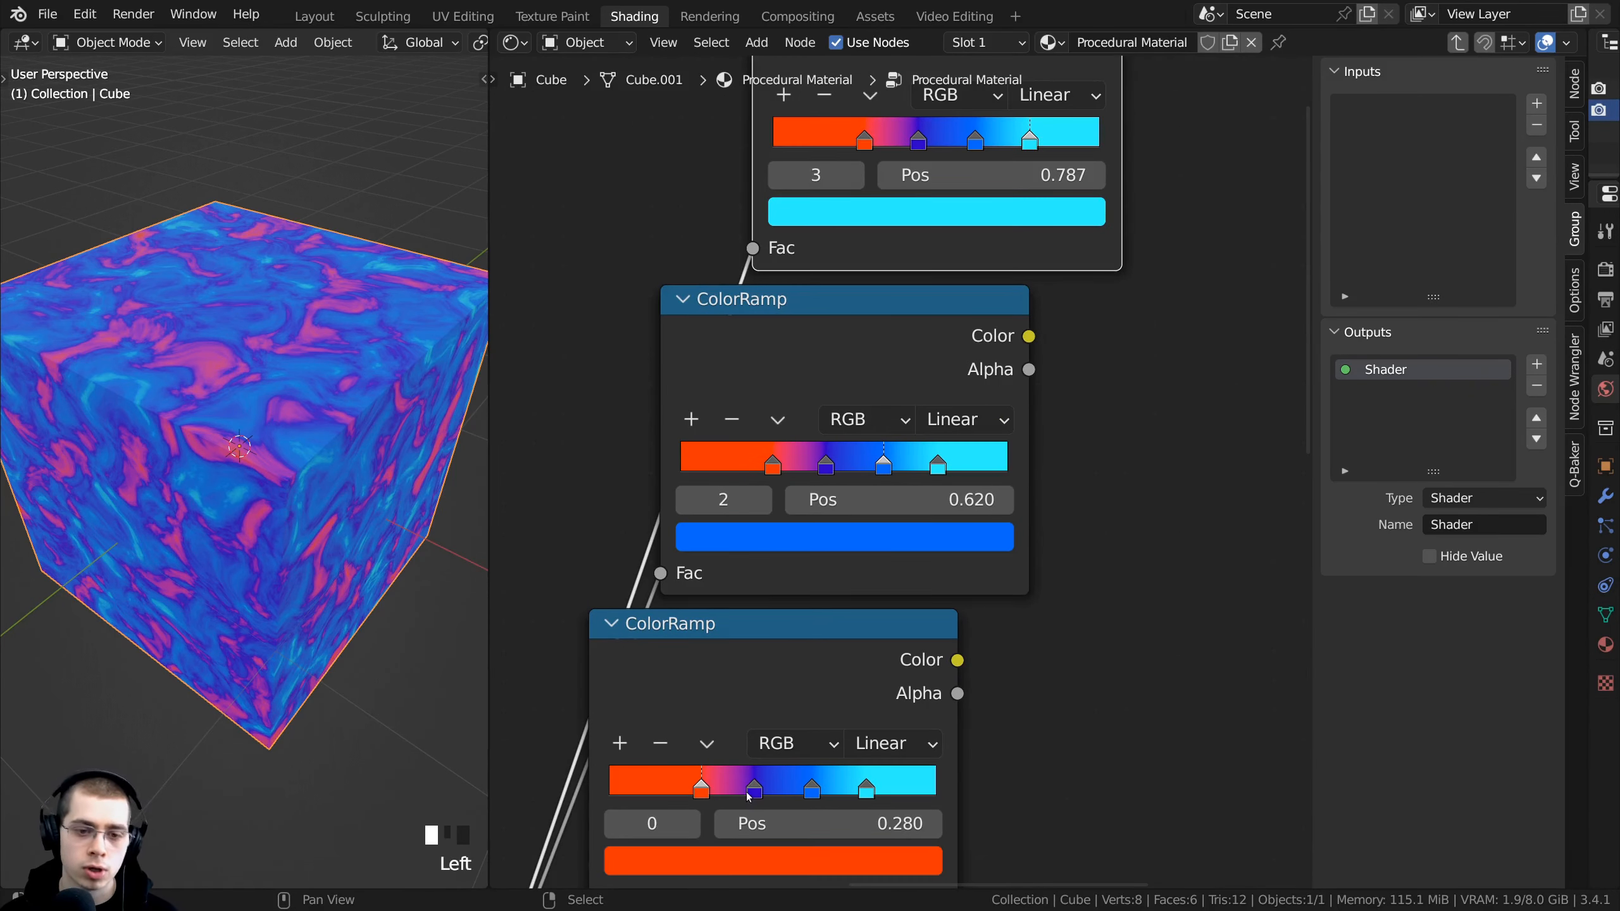
middle_click_drag(832, 430, 772, 604)
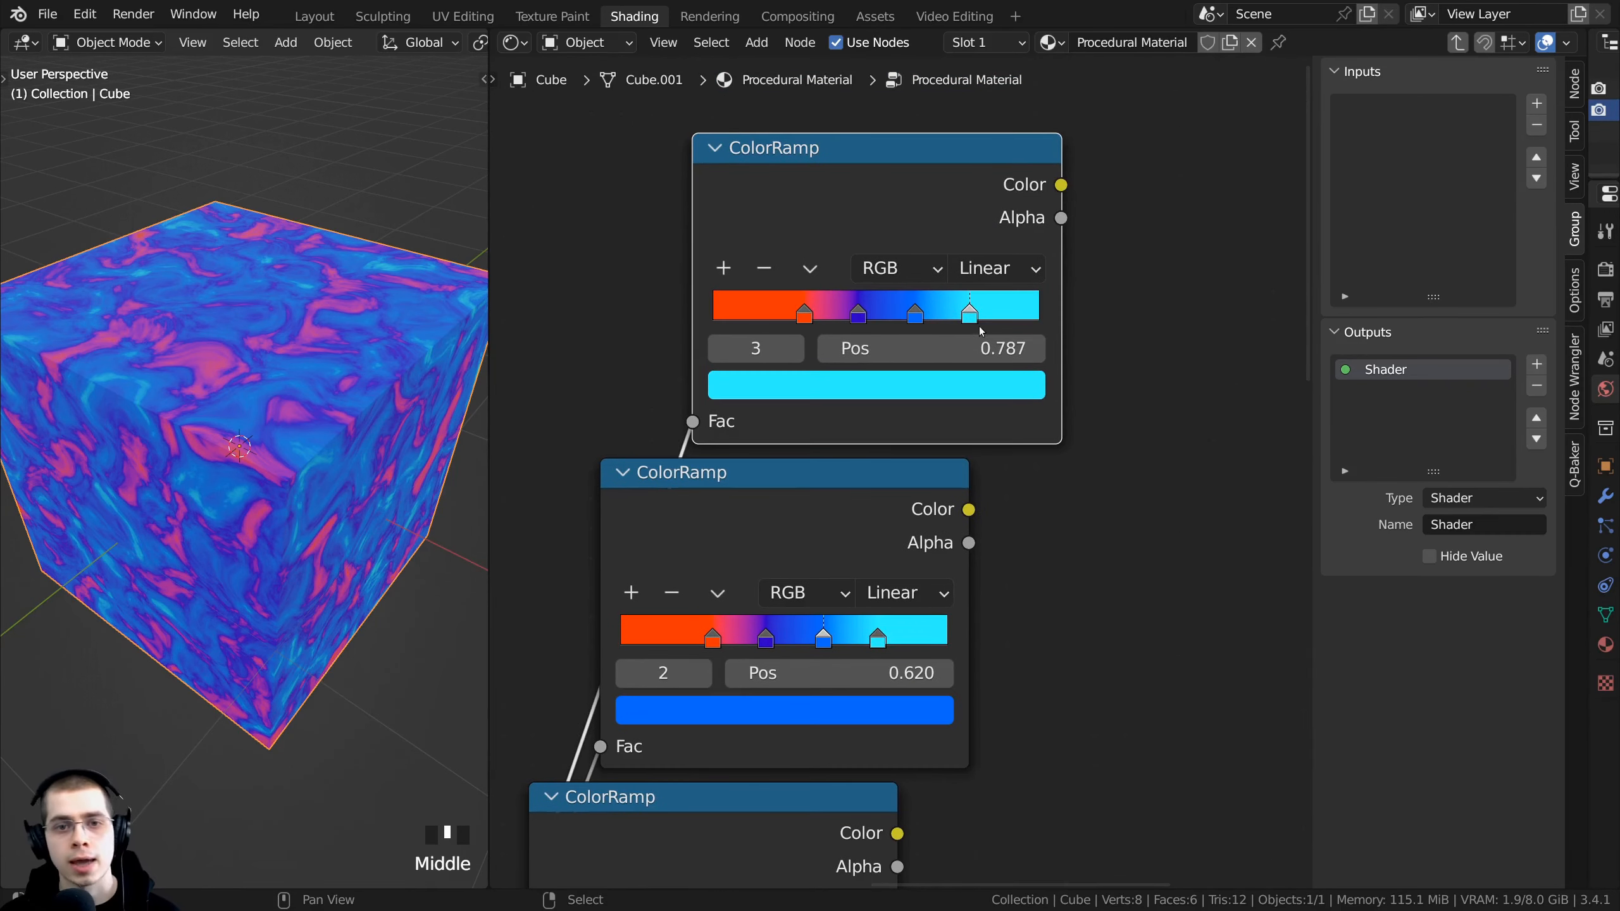
Step: Delete the cyan and light blue color stops from the lowest ColorRamp copy, keeping only the orange and dark blue stops
scroll(893, 485, "down", 5)
middle_click_drag(854, 564, 958, 350)
scroll(900, 472, "down", 2)
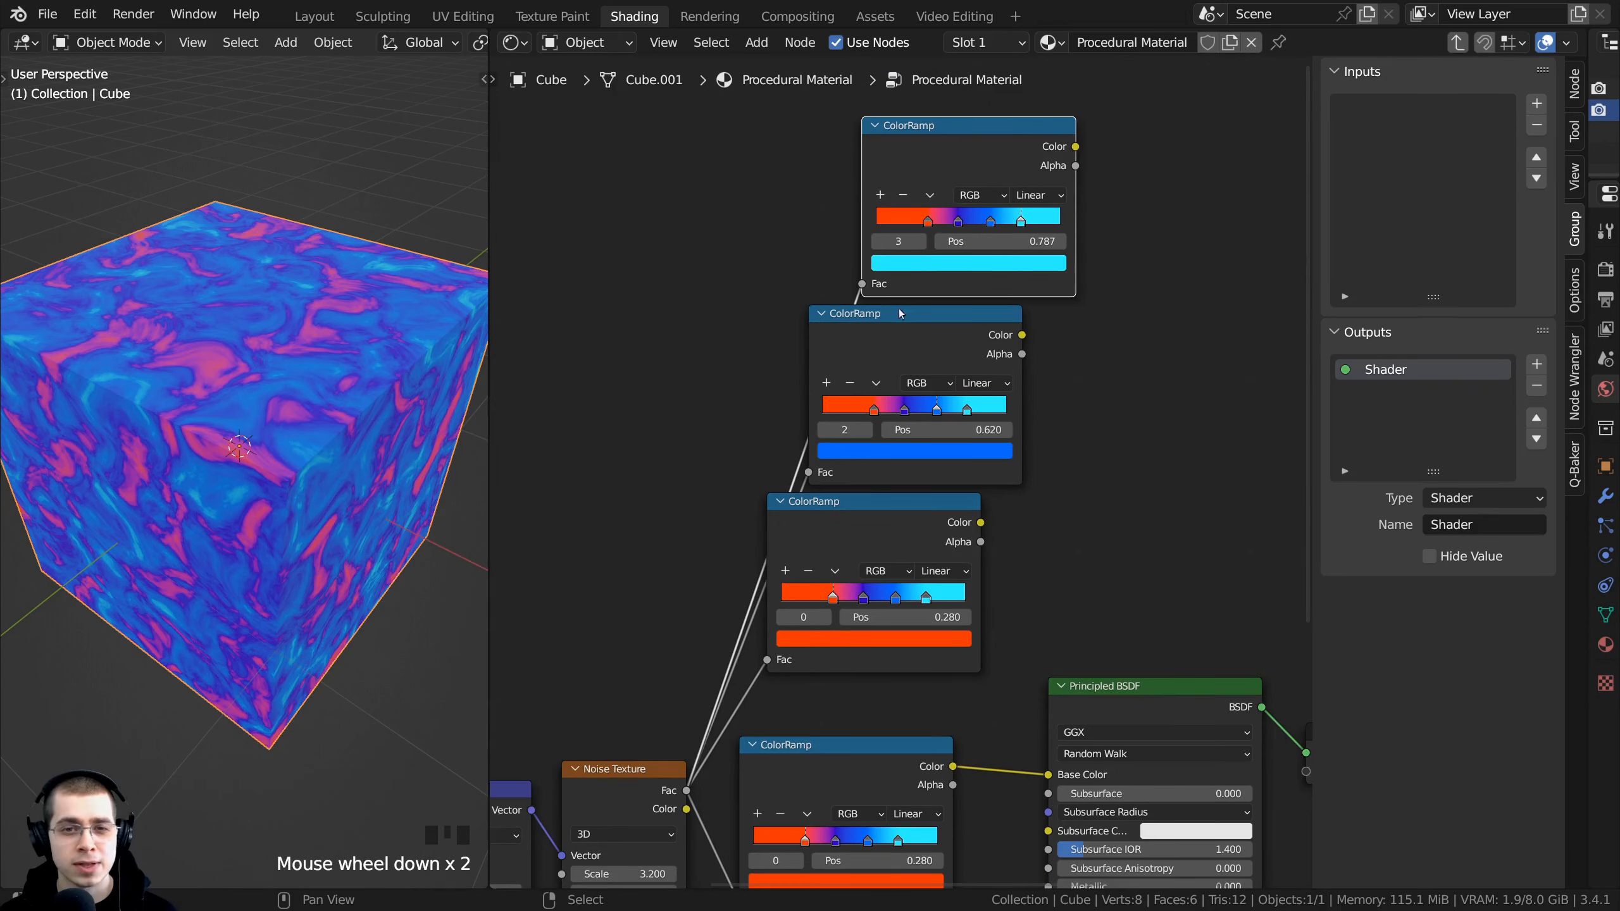
scroll(1021, 236, "up", 1)
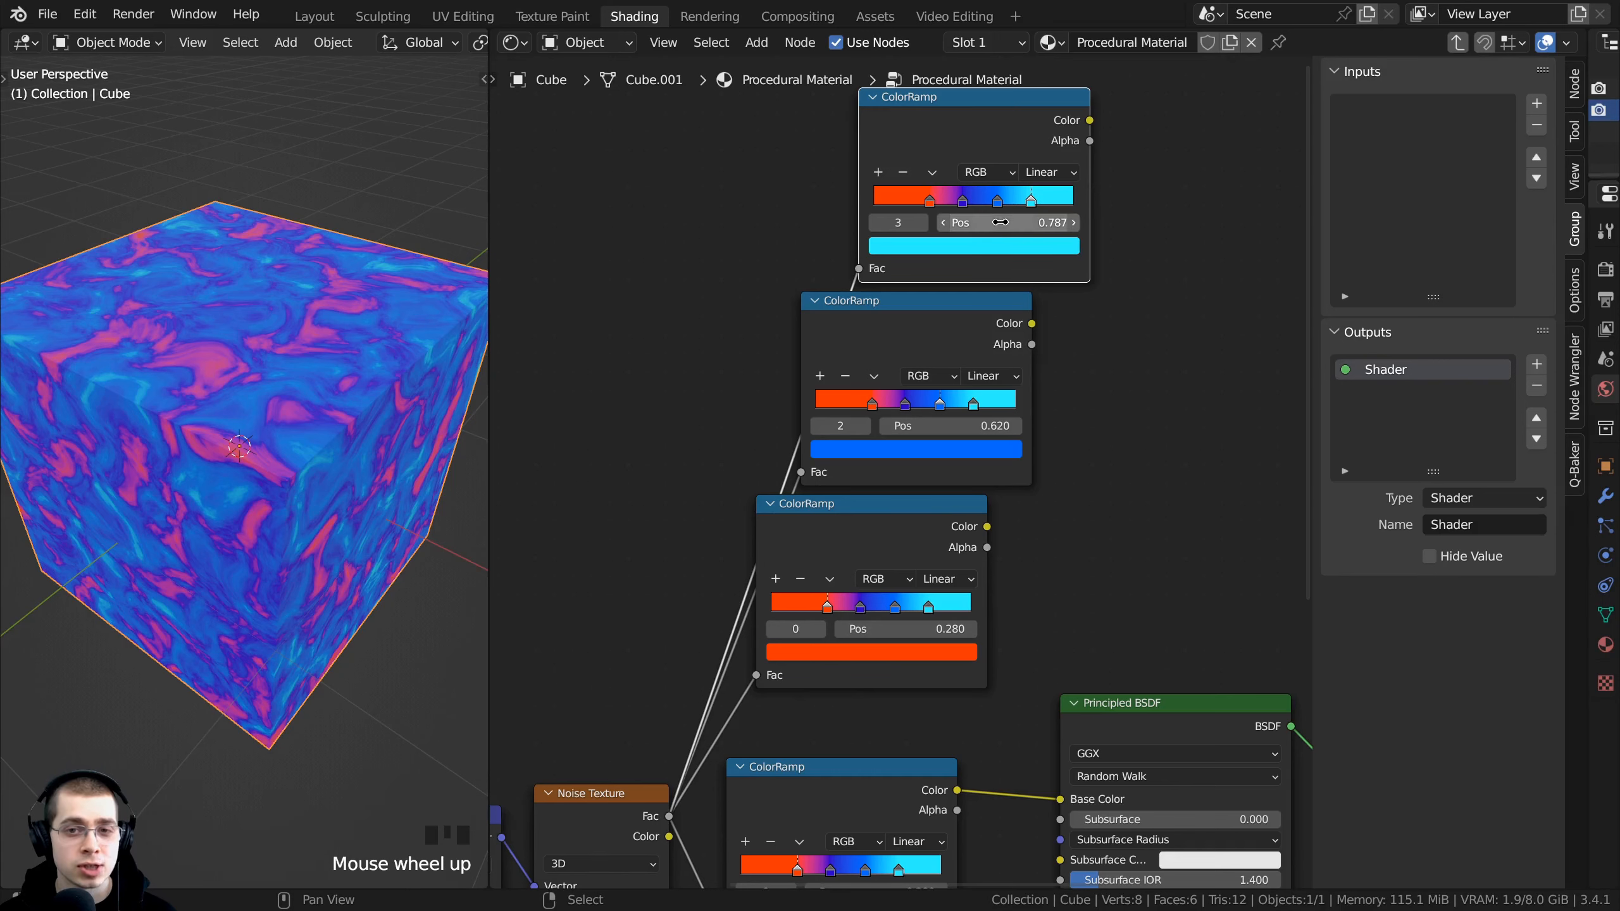
scroll(906, 472, "up", 1)
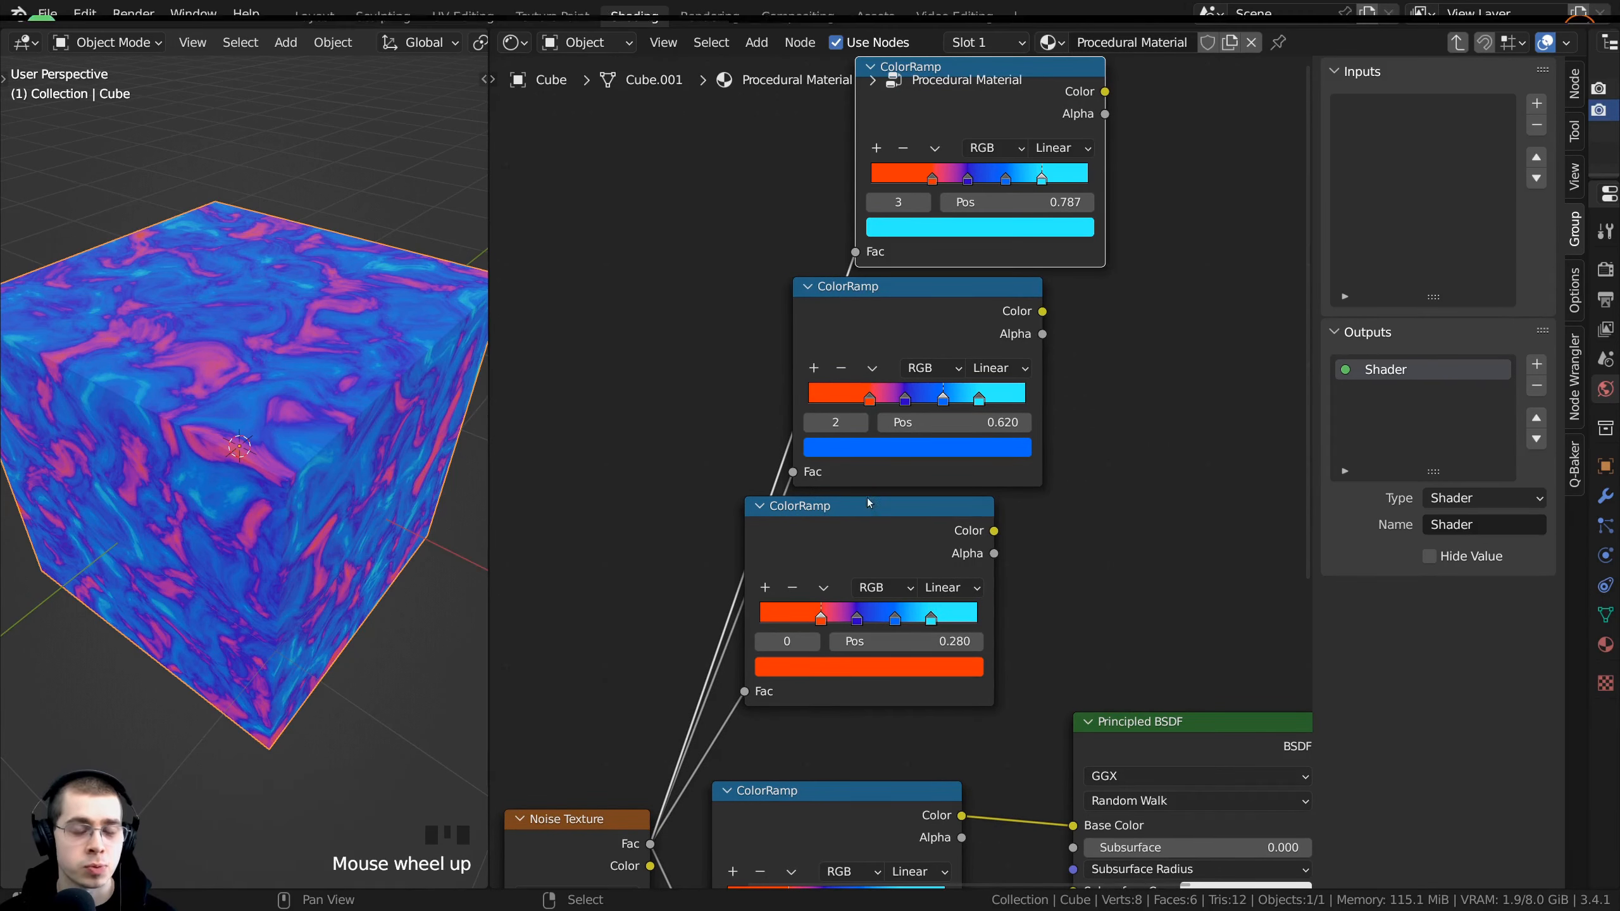
scroll(860, 356, "up", 2)
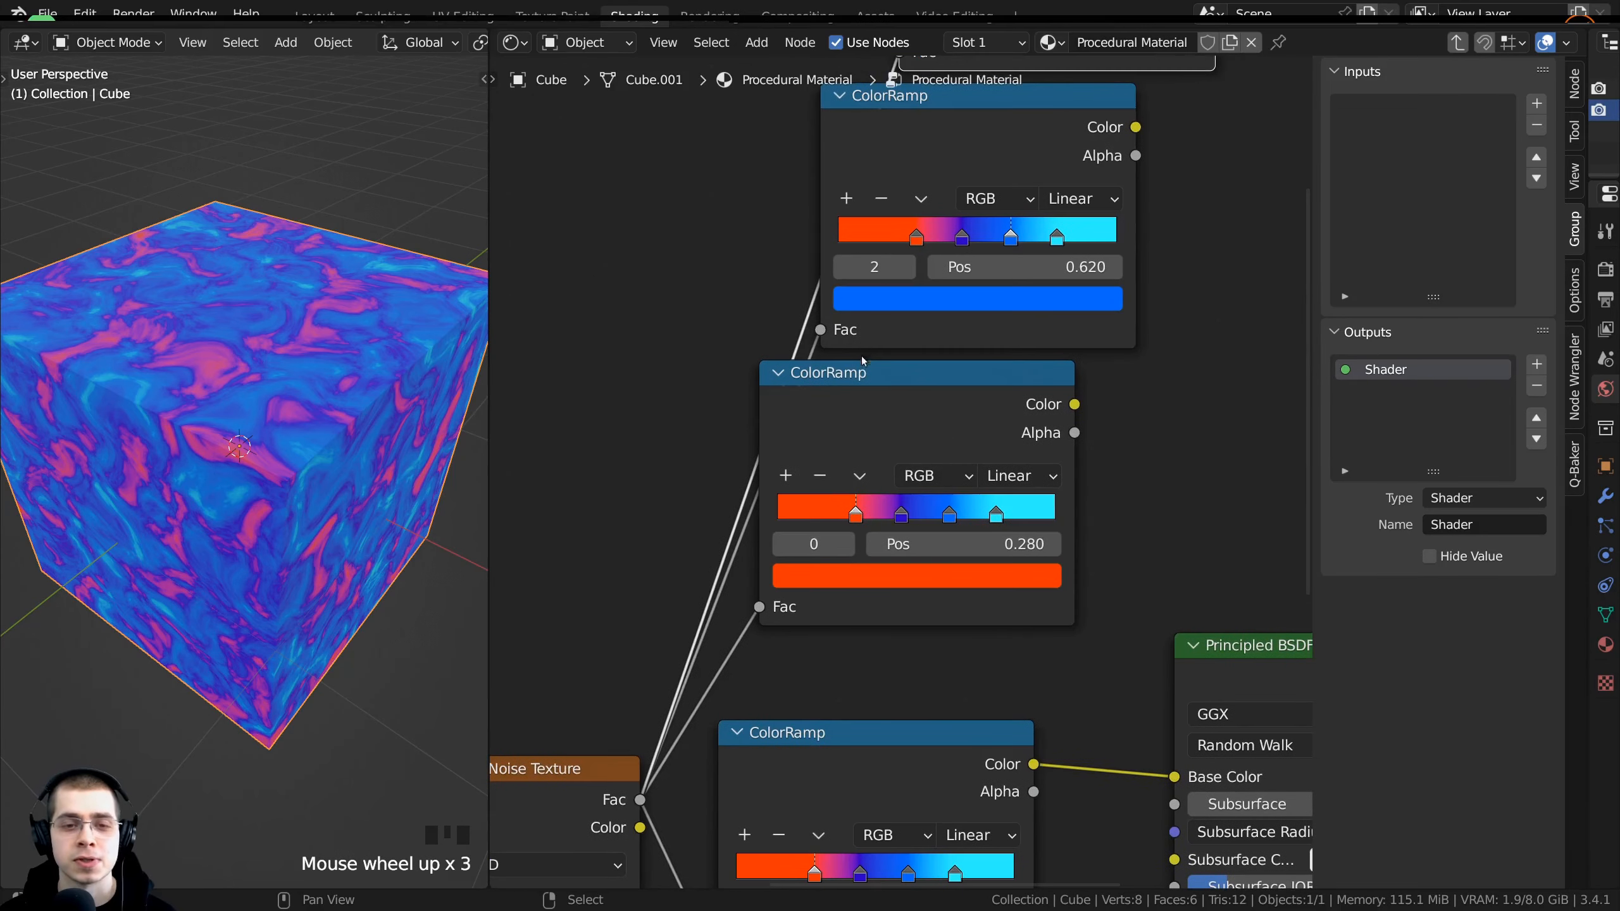
left_click(846, 413)
scroll(861, 475, "up", 2)
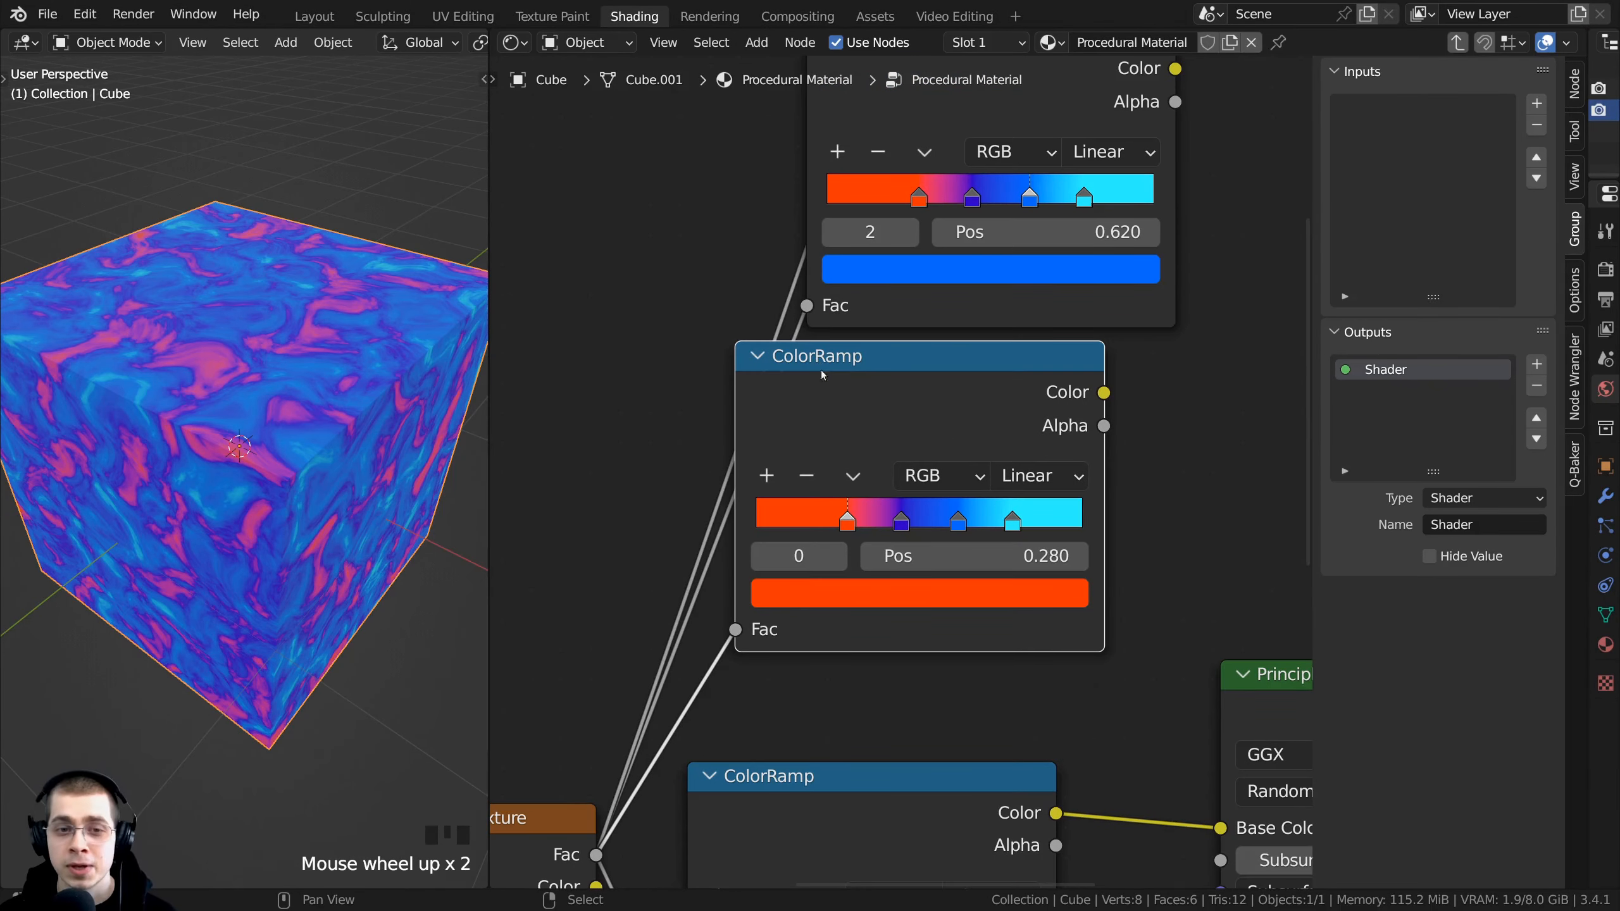
scroll(814, 434, "up", 1)
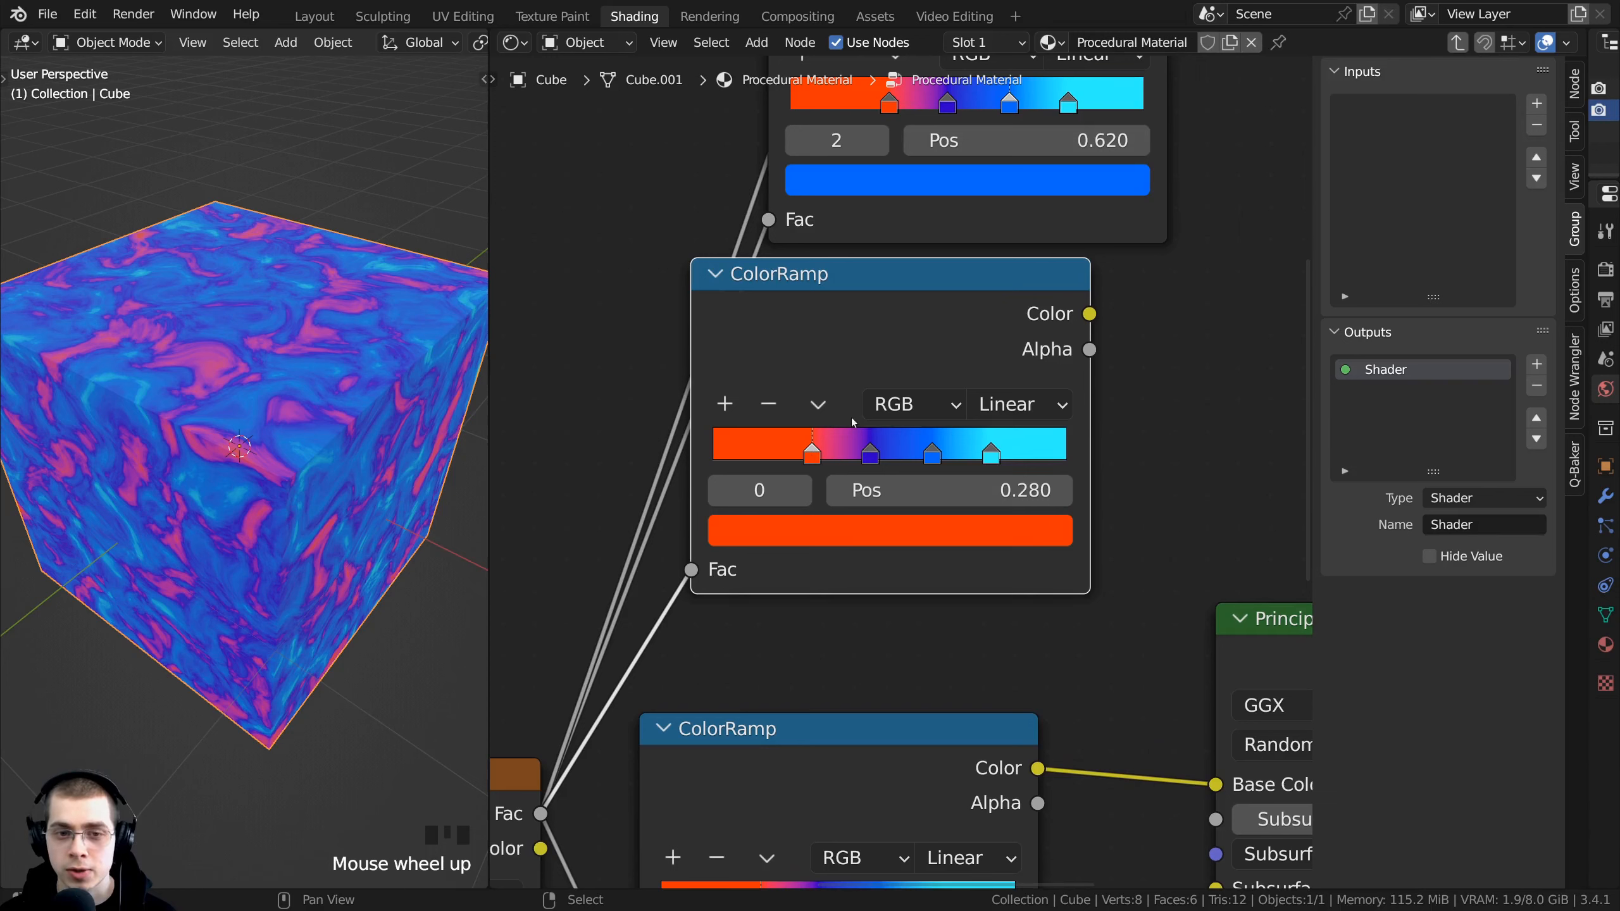
left_click(993, 454)
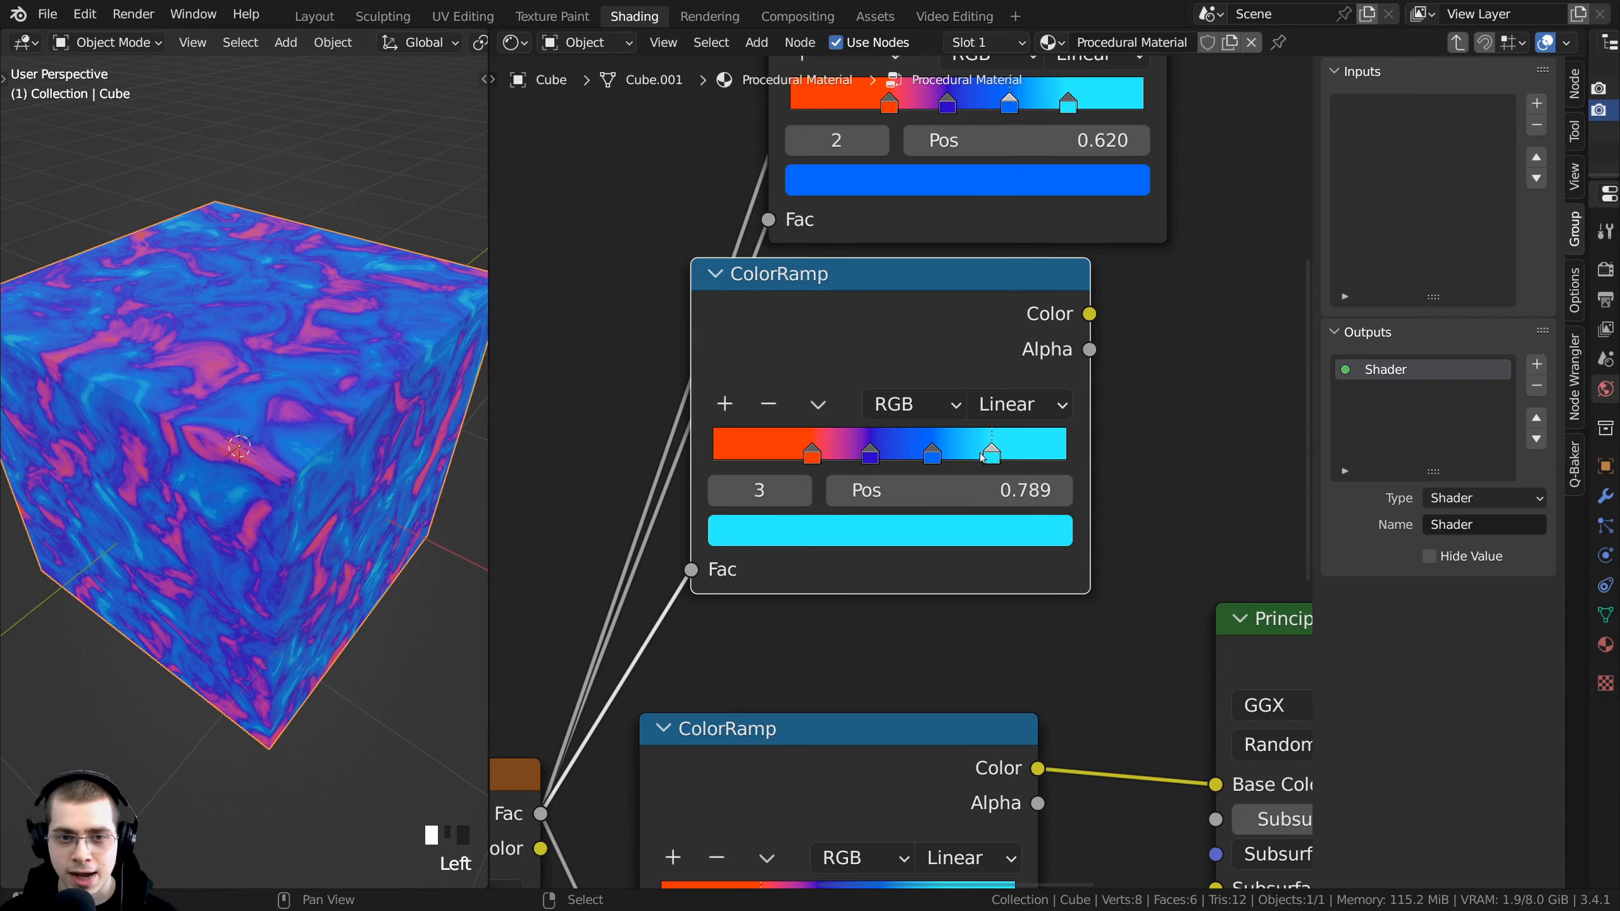
left_click(769, 405)
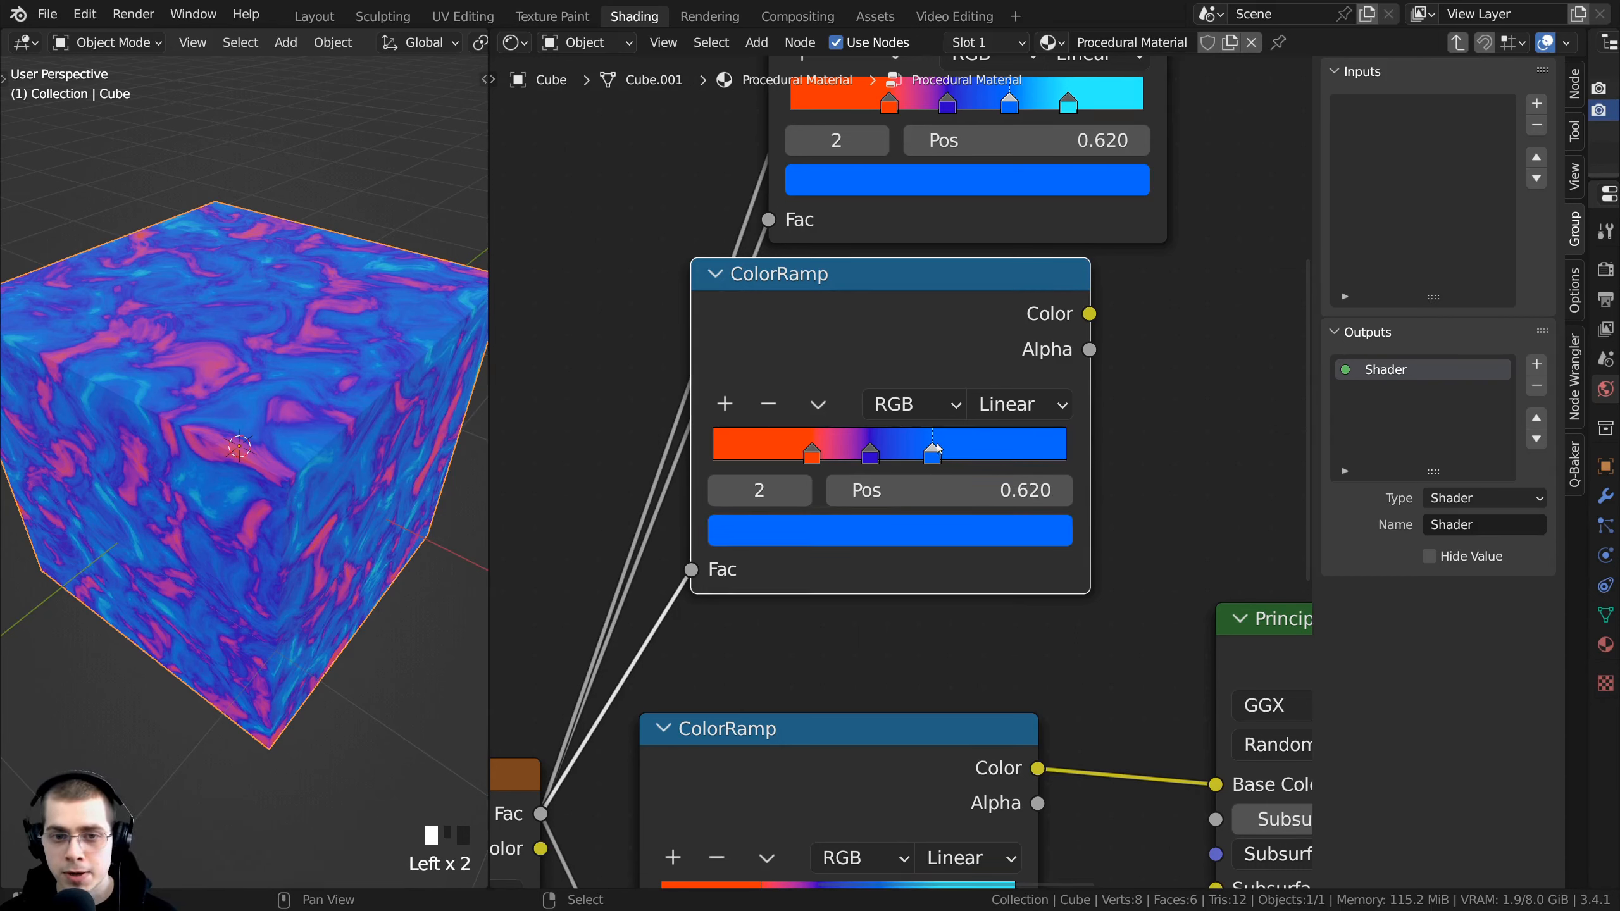
left_click(769, 405)
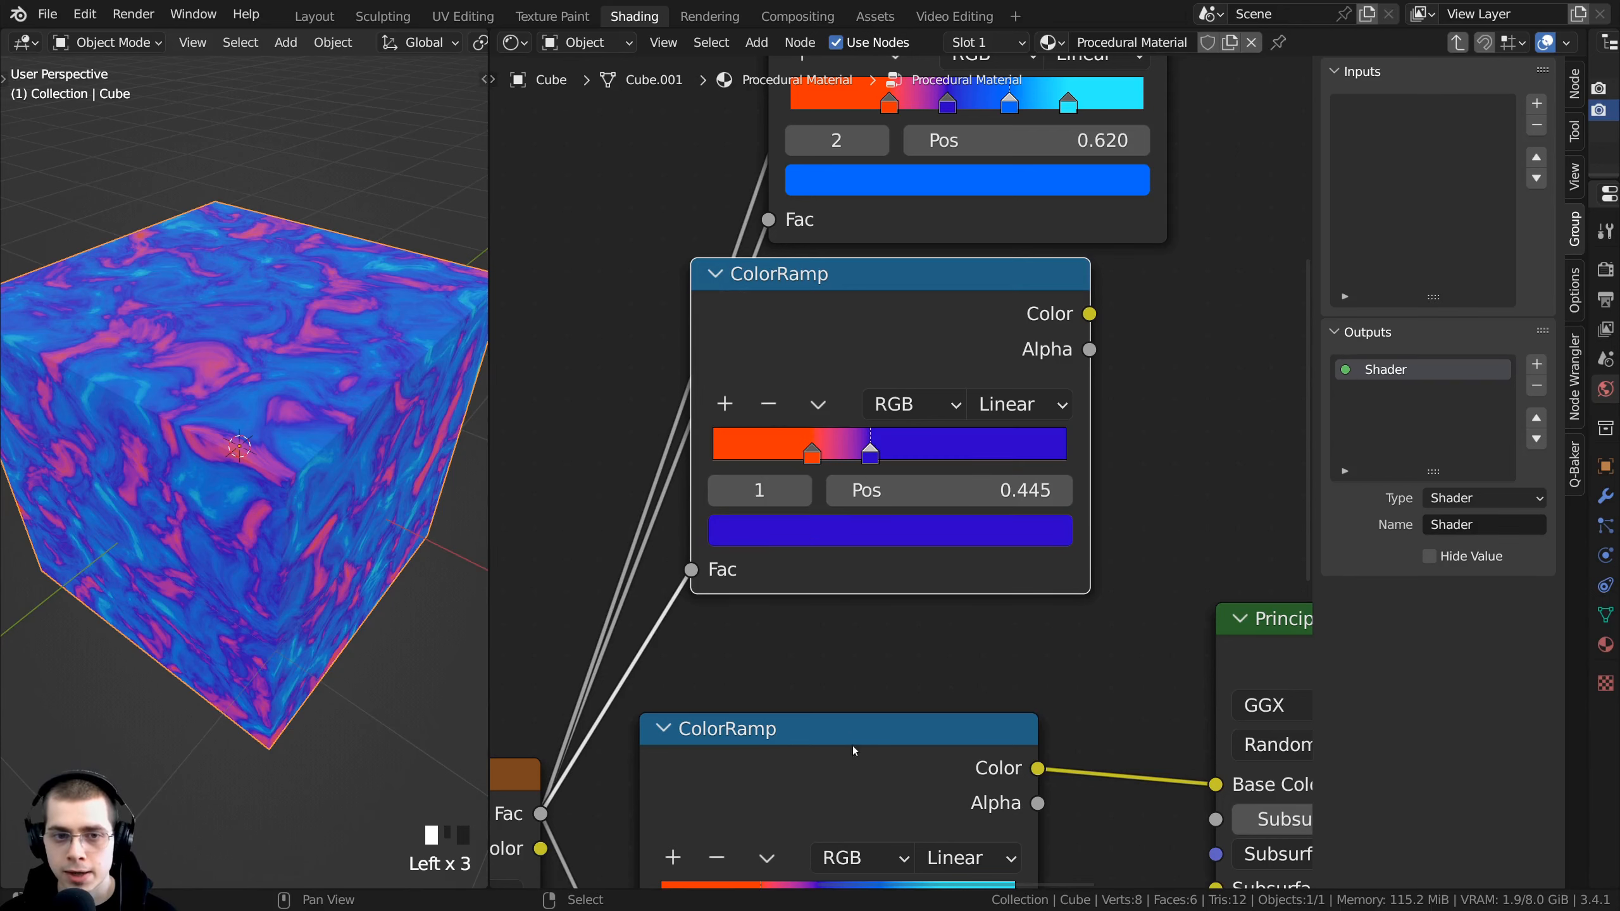
Step: Examine the original ColorRamp's color stops alongside the three linked copies stacked above it
scroll(853, 746, "down", 3)
middle_click_drag(848, 722, 848, 338)
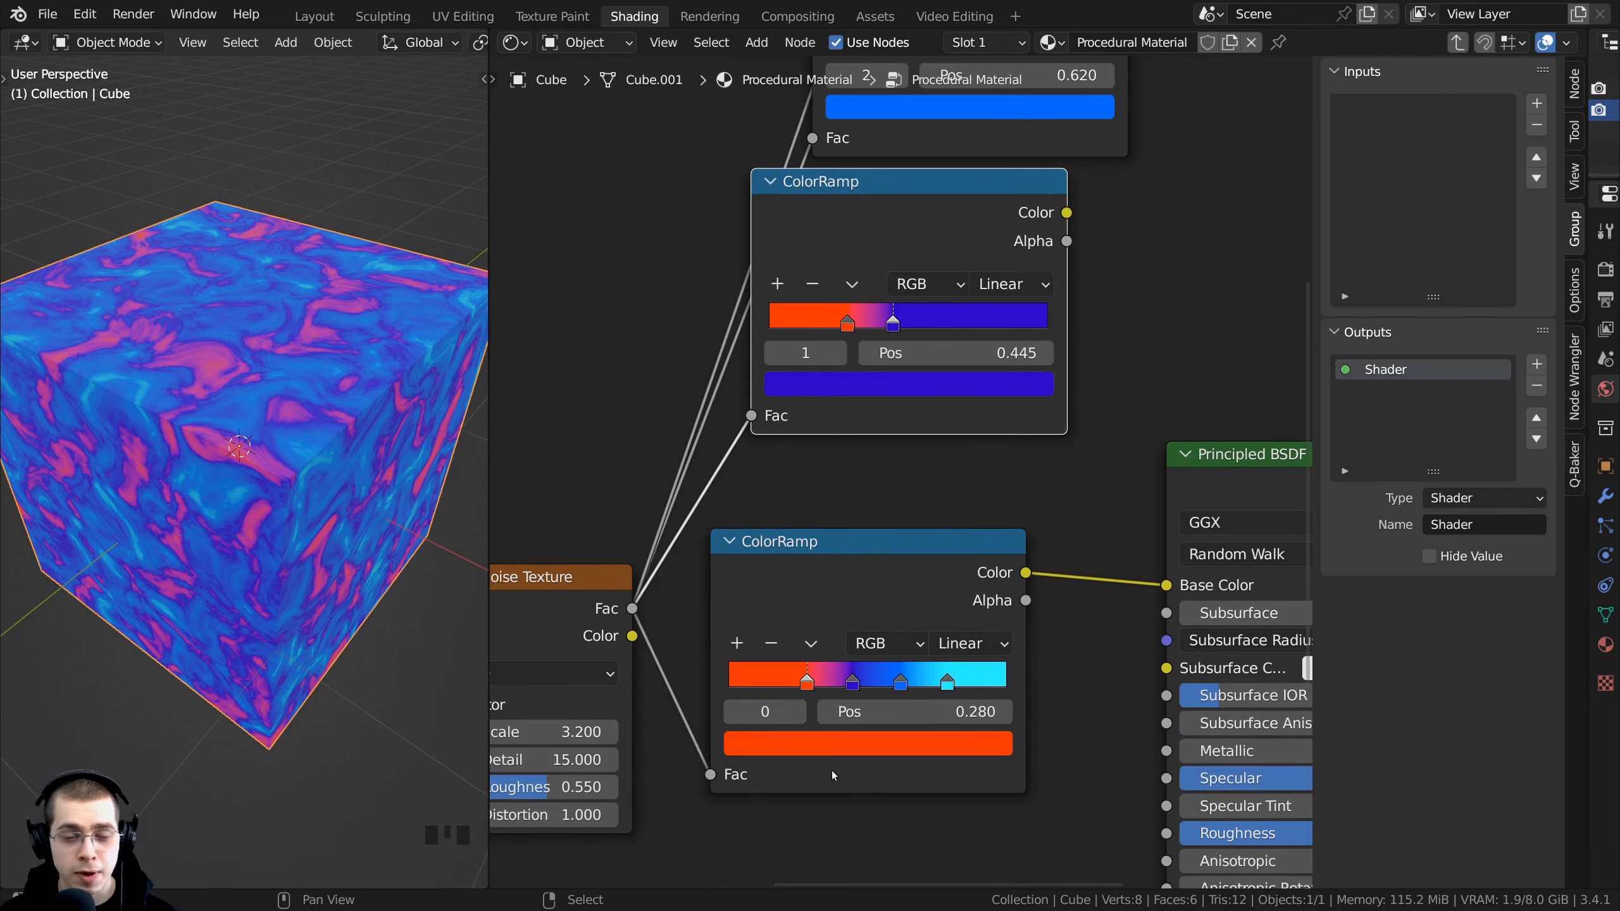
scroll(936, 411, "up", 5)
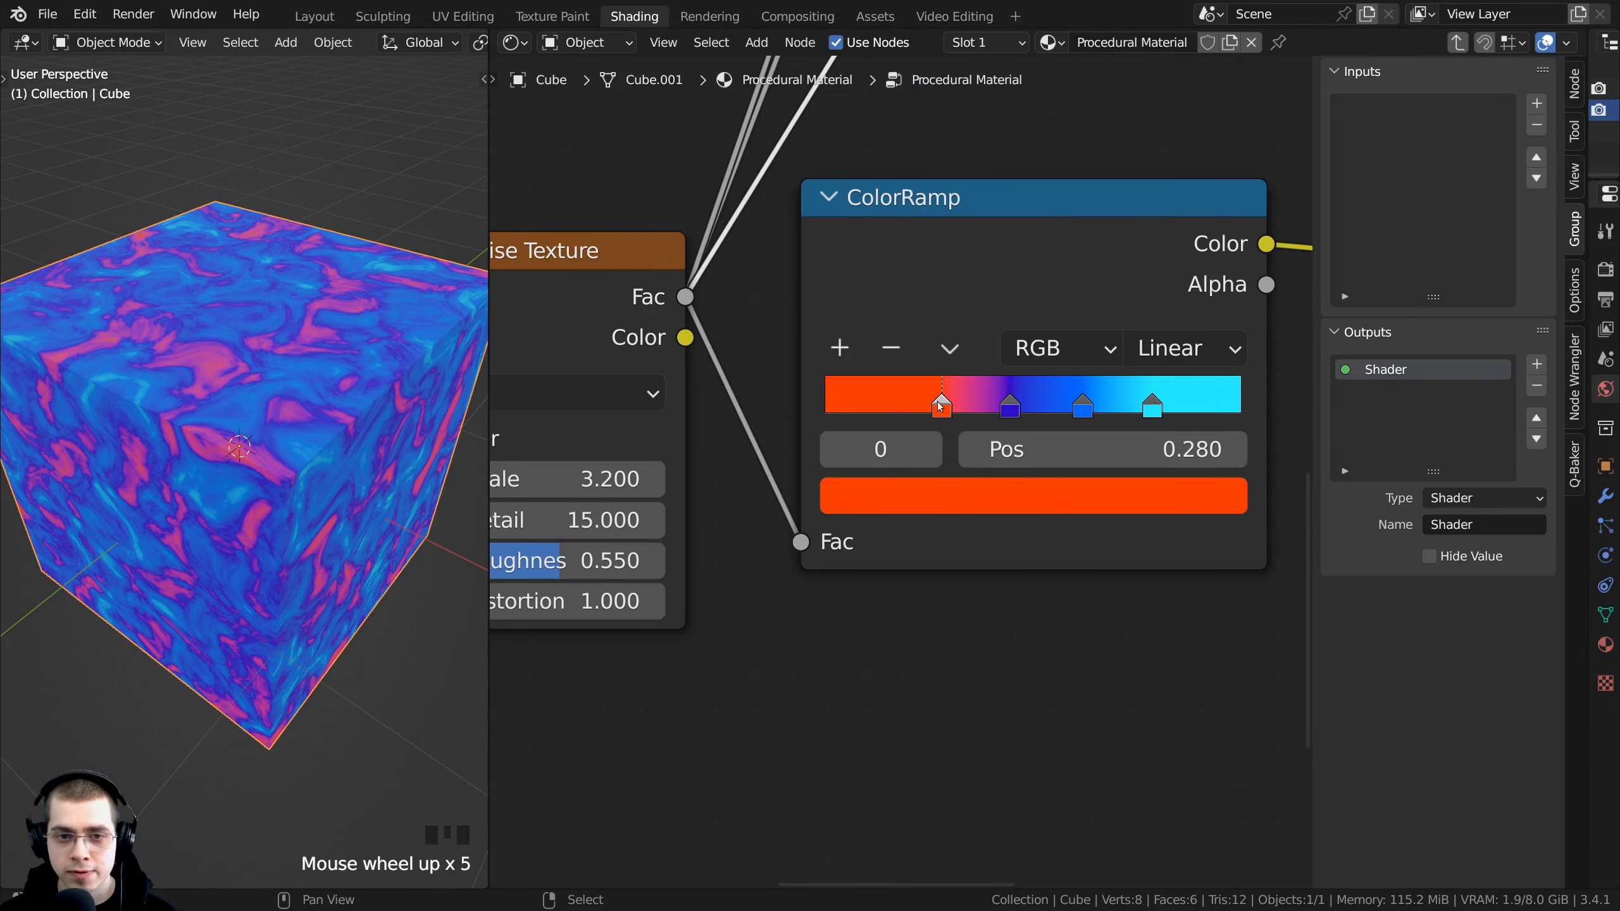
scroll(1019, 419, "down", 5)
left_click(871, 583)
middle_click_drag(955, 329, 788, 756)
scroll(861, 579, "down", 3)
scroll(843, 574, "down", 1)
key("b")
left_click_drag(660, 115, 1000, 569)
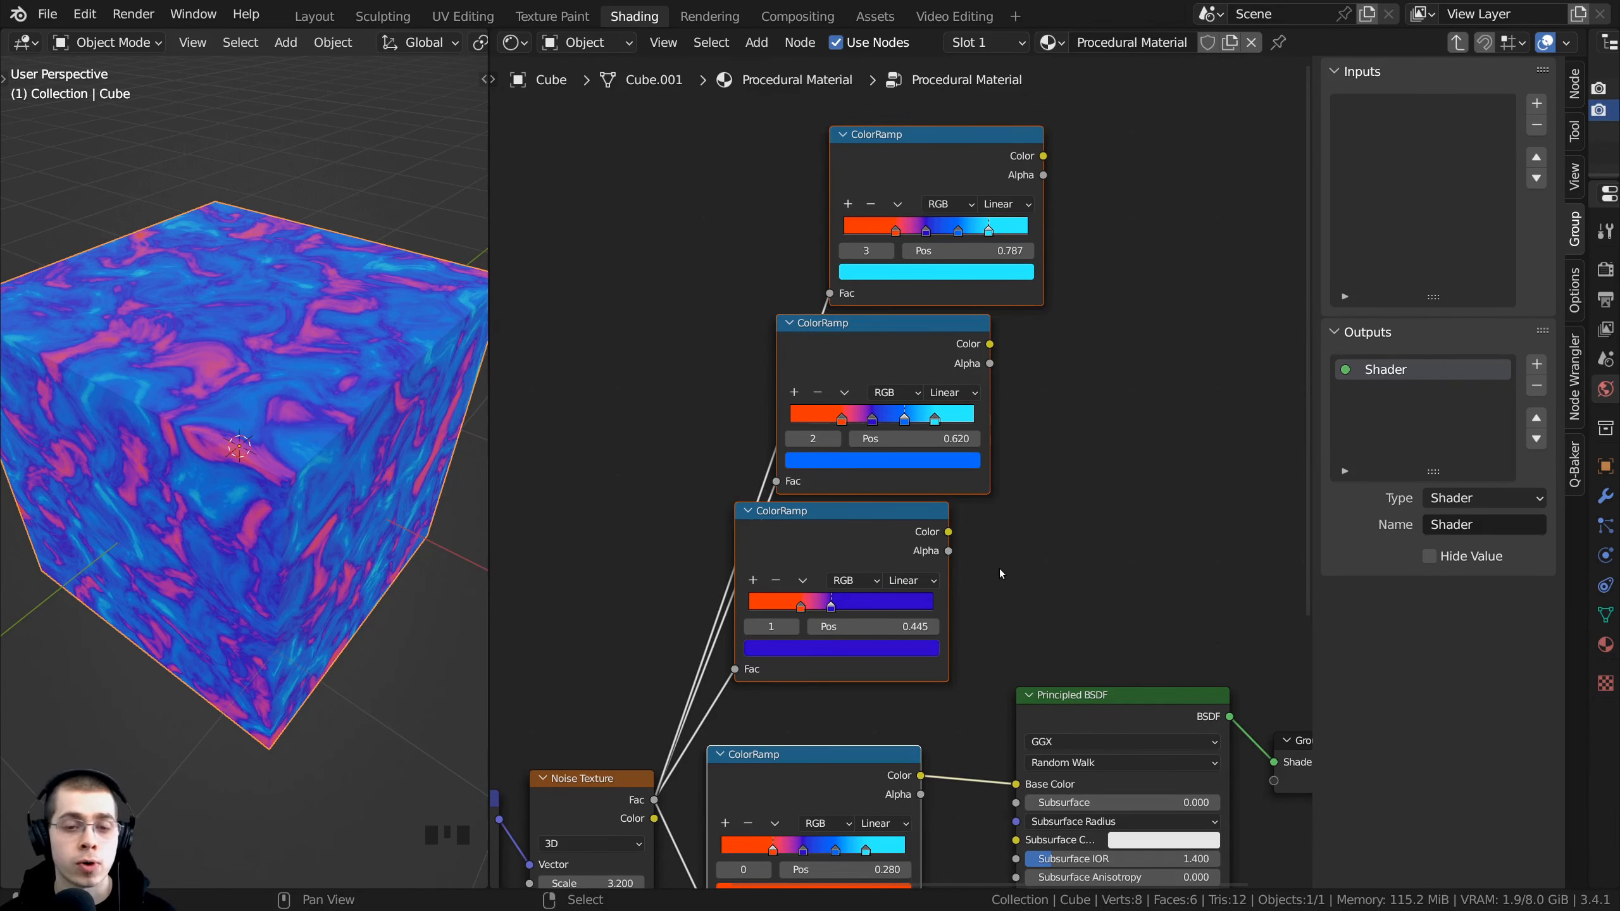
middle_click_drag(1000, 568, 1053, 478)
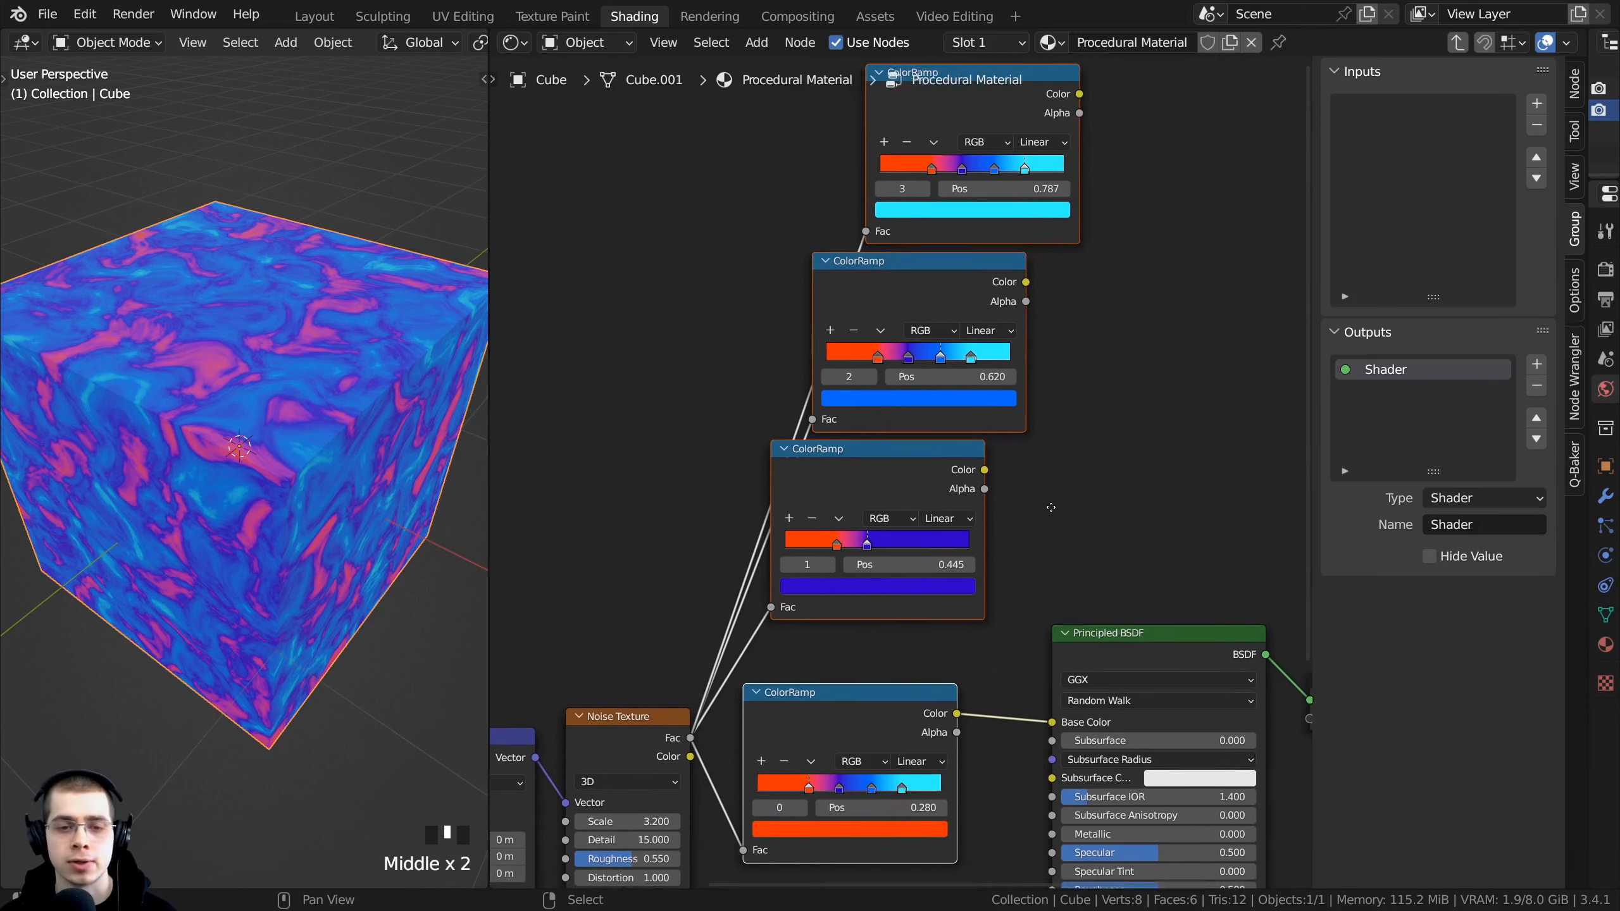
Step: Set the dark blue color stop 1 on the lowest ColorRamp copy to white
scroll(1041, 474, "up", 2)
middle_click_drag(871, 472, 851, 407)
scroll(893, 484, "up", 1)
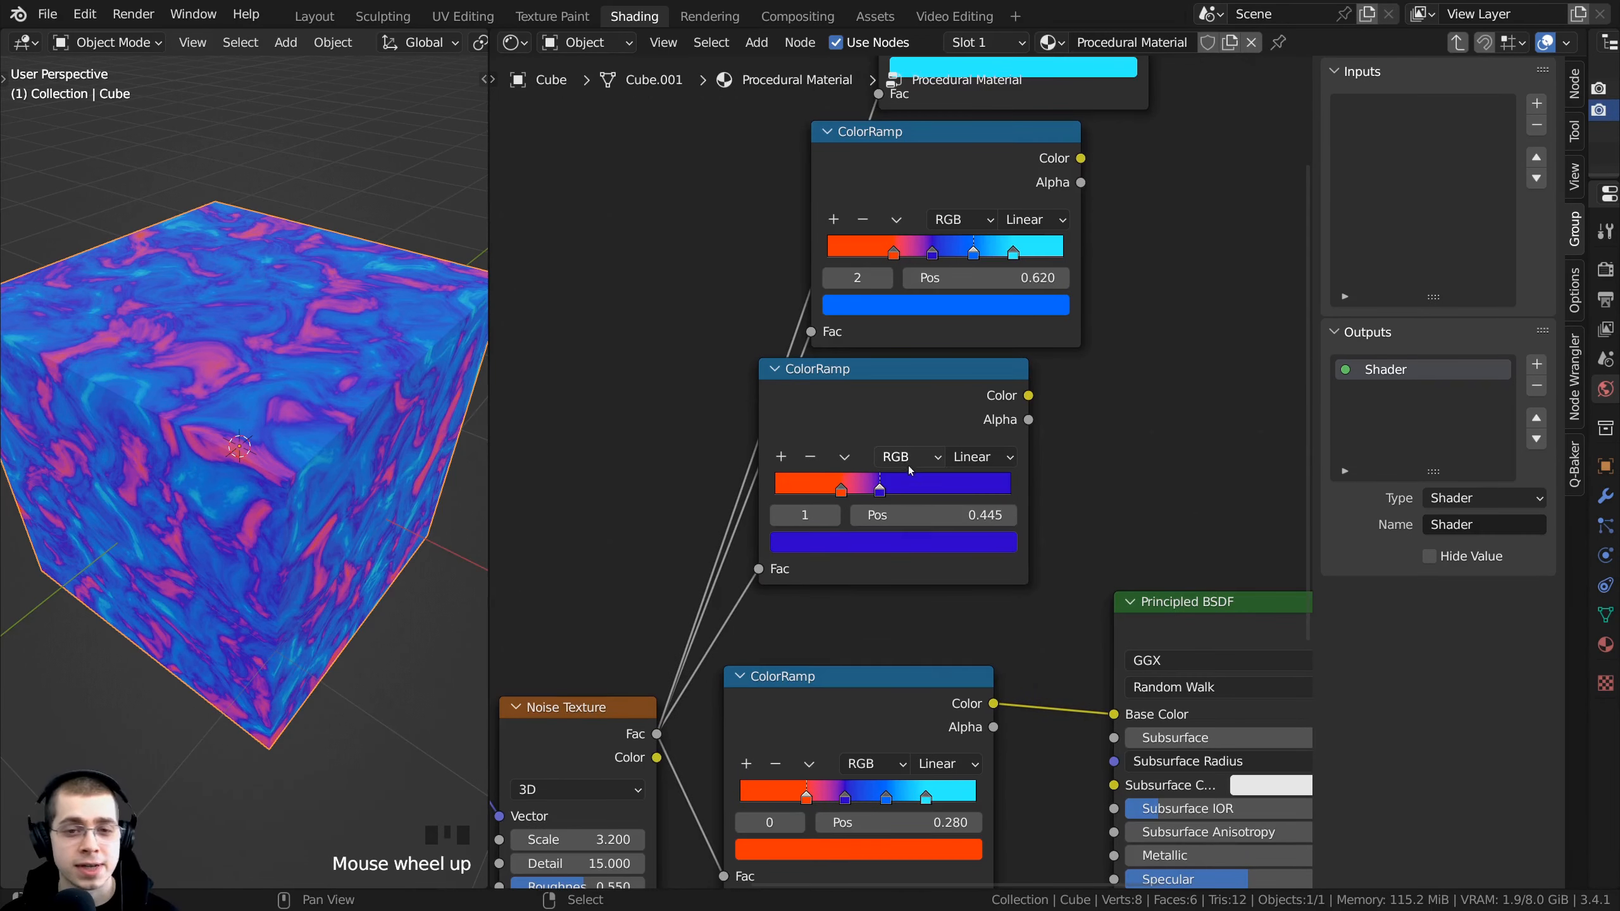
scroll(889, 522, "up", 2)
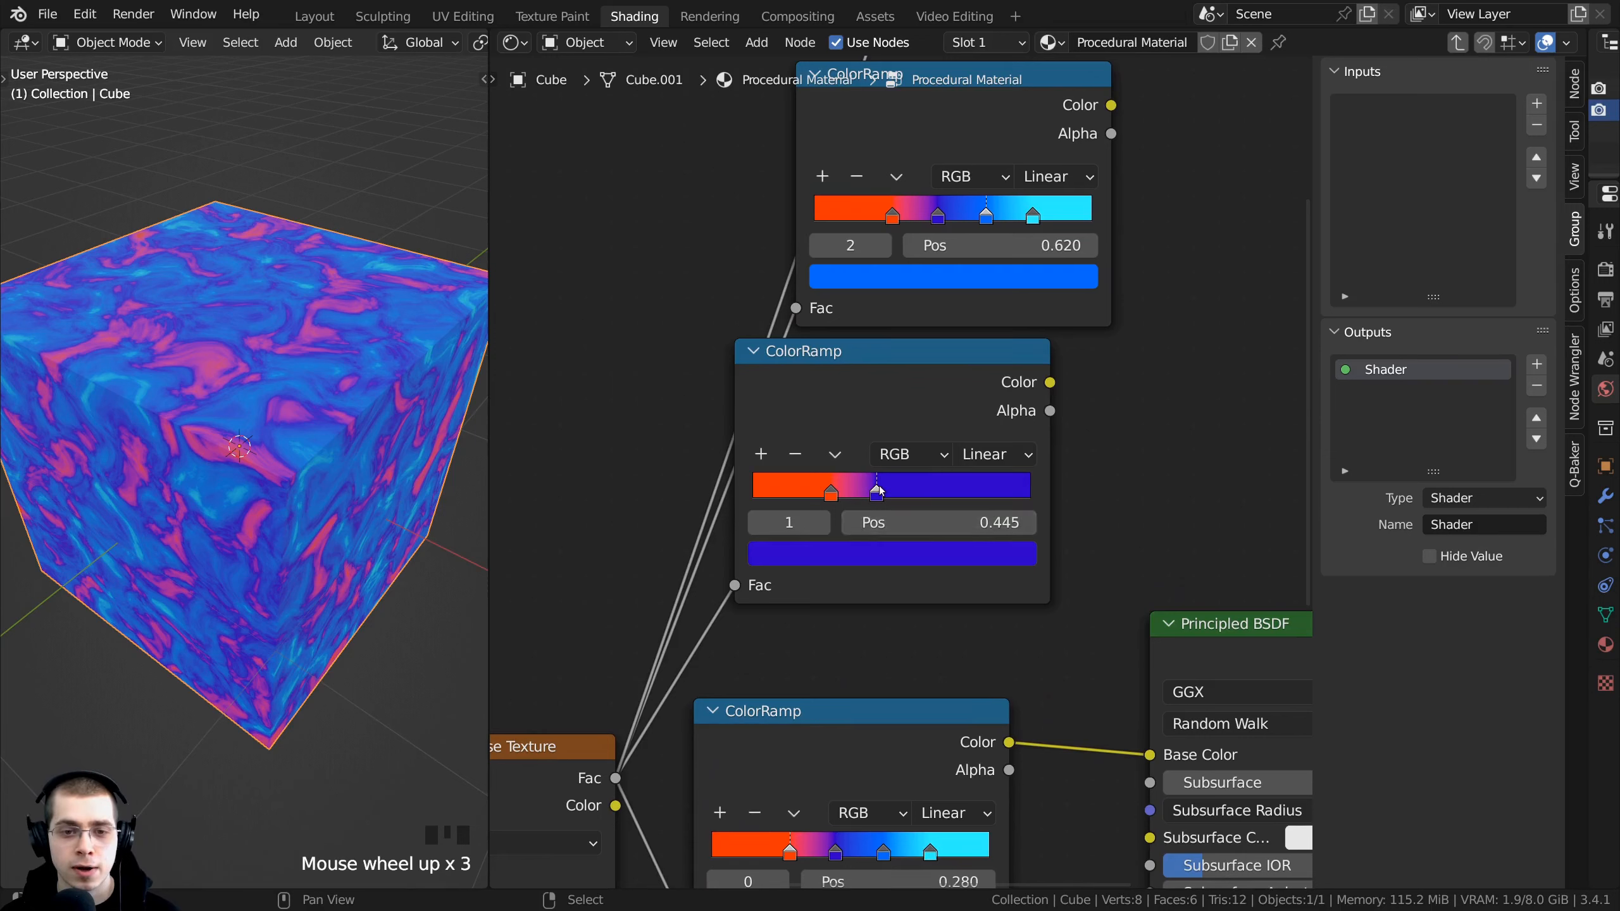
left_click(877, 557)
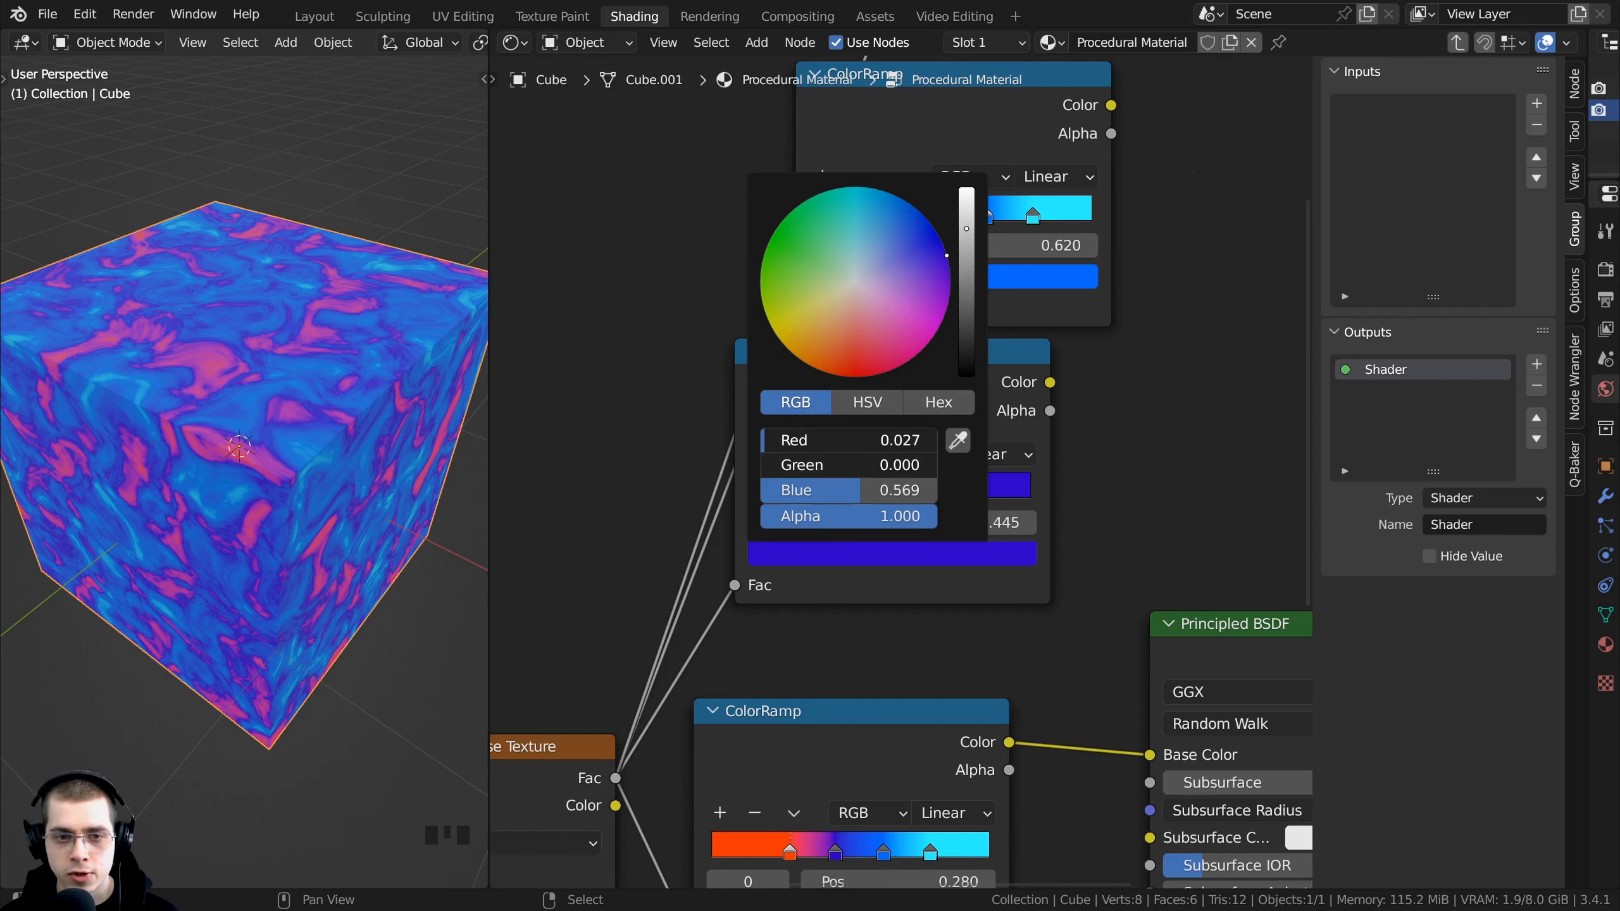
left_click_drag(966, 228, 966, 188)
left_click_drag(893, 262, 857, 282)
left_click(905, 553)
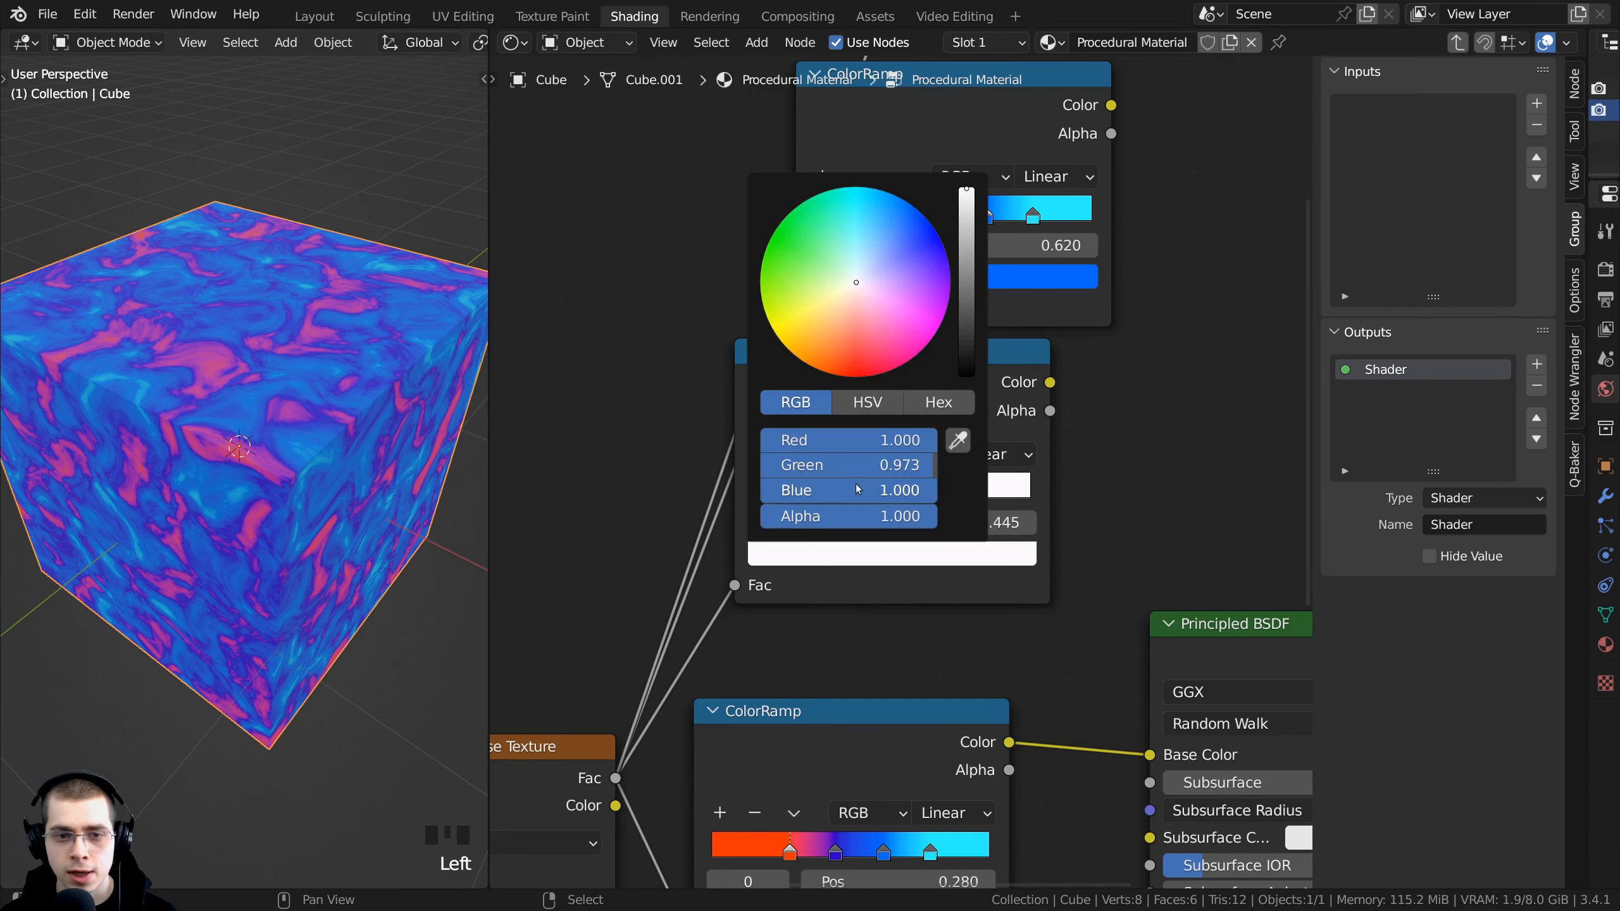
left_click(859, 565)
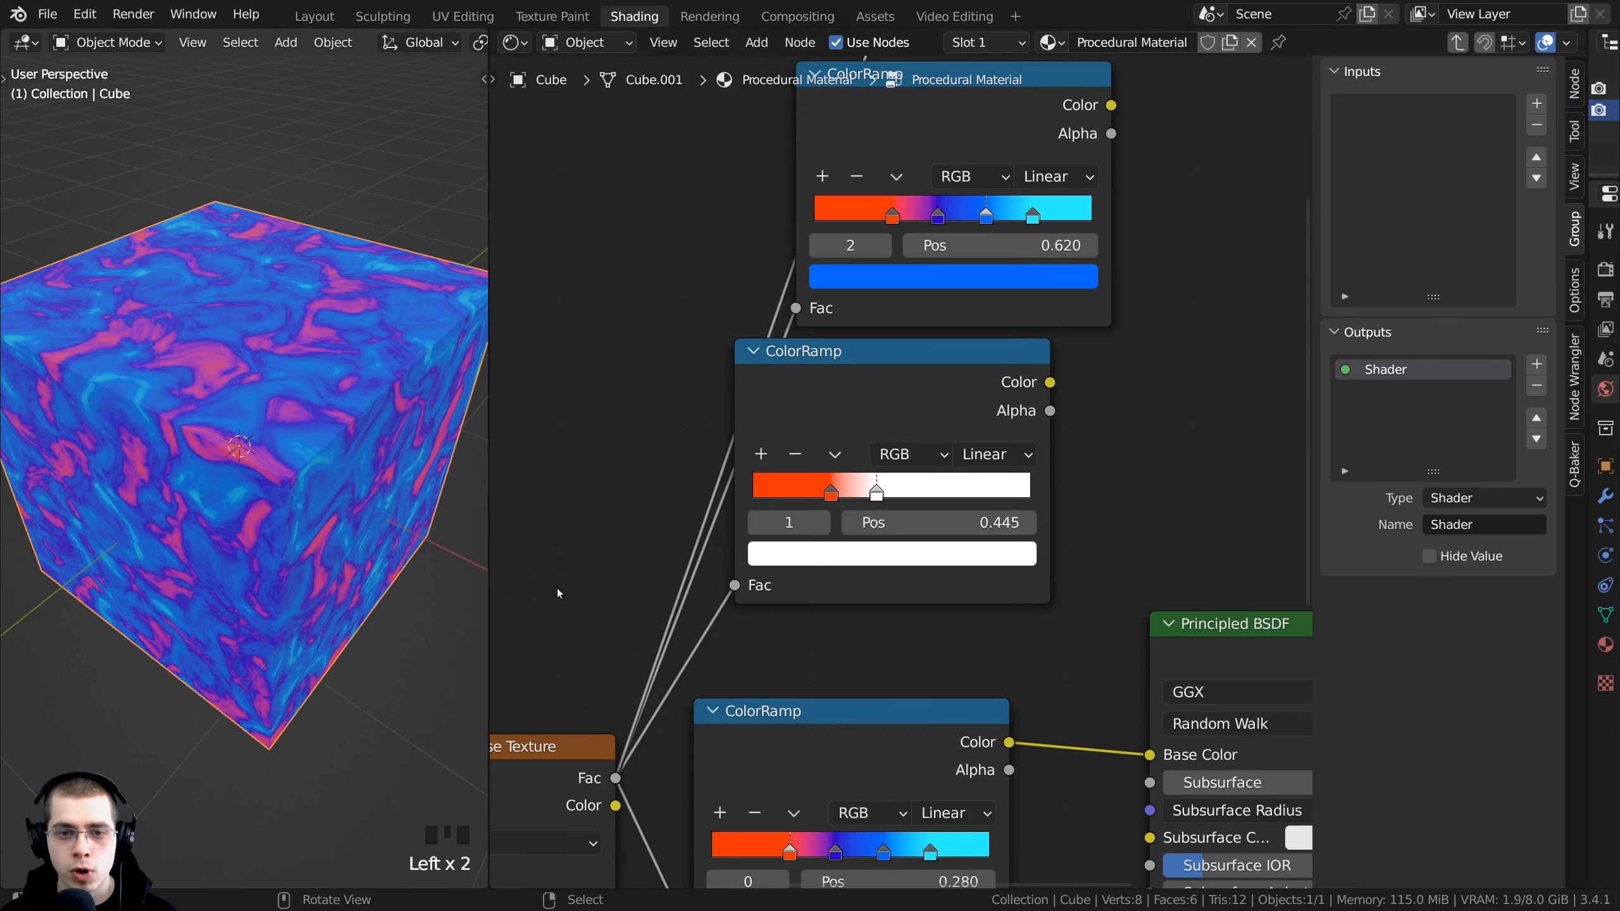
Step: Set the orange color stop 0 on the lowest ColorRamp copy to black
left_click(831, 495)
scroll(842, 563, "down", 2)
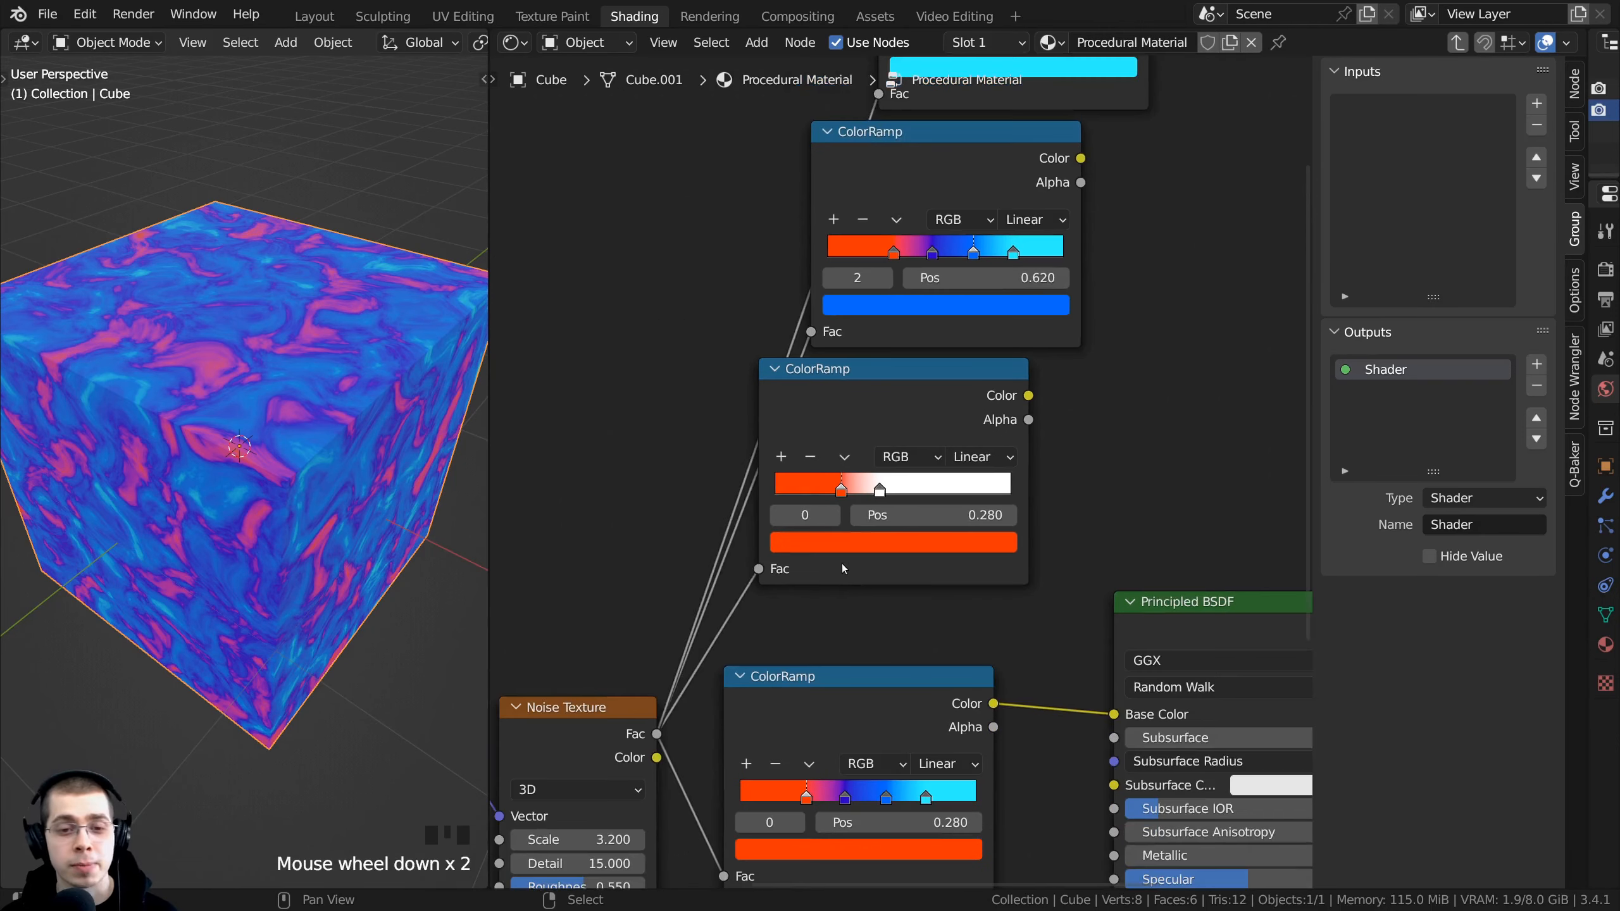
left_click(837, 544)
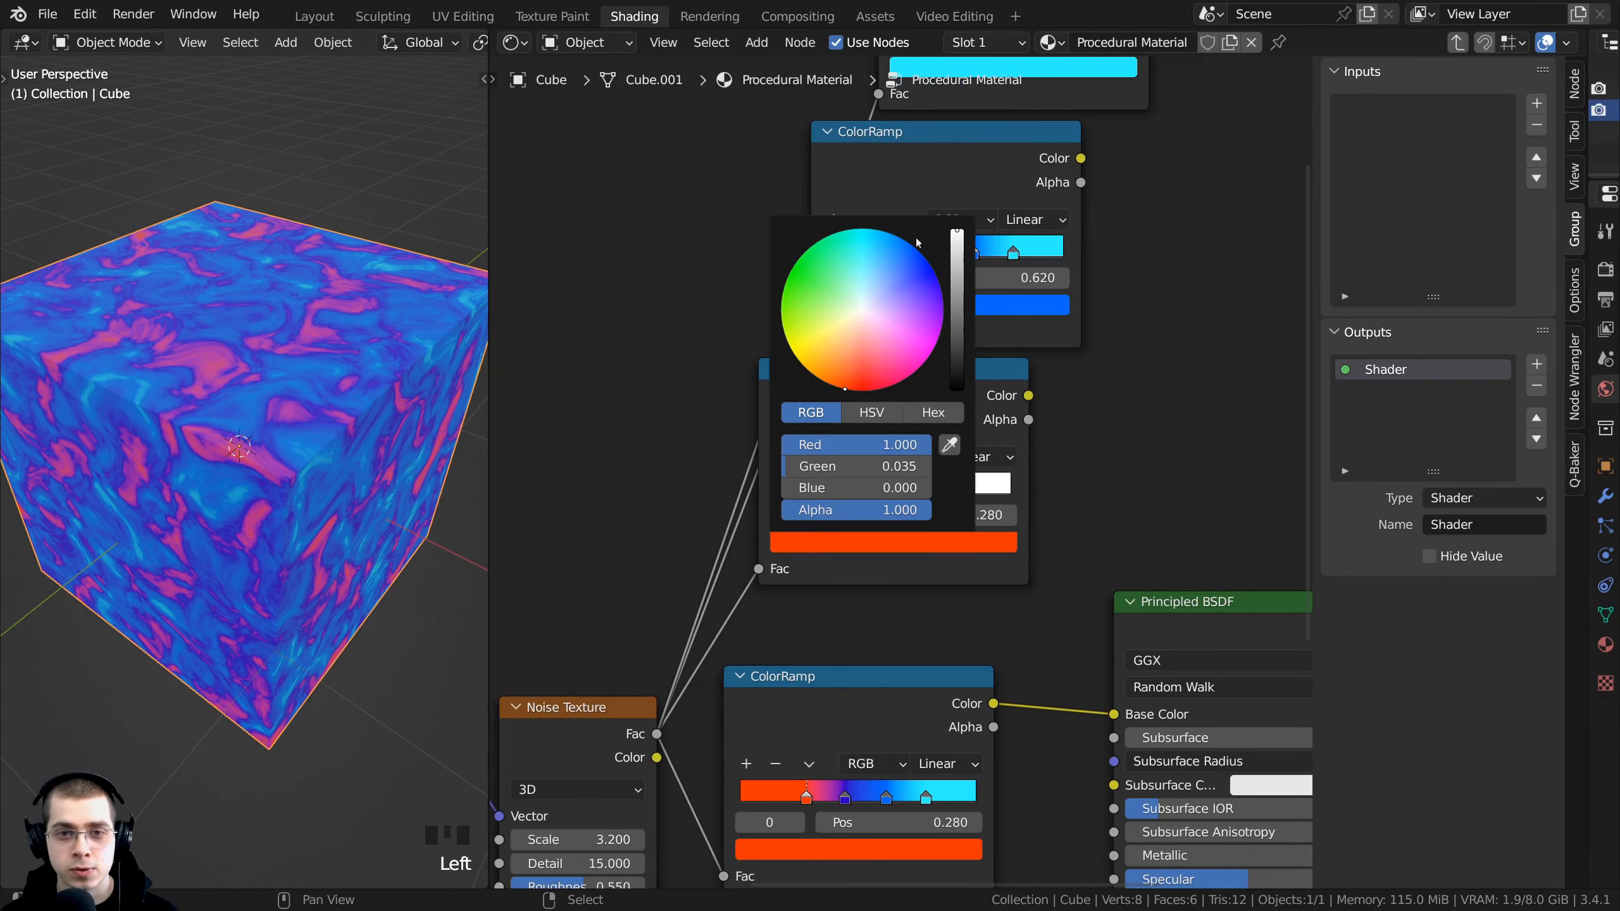
left_click_drag(960, 236, 957, 387)
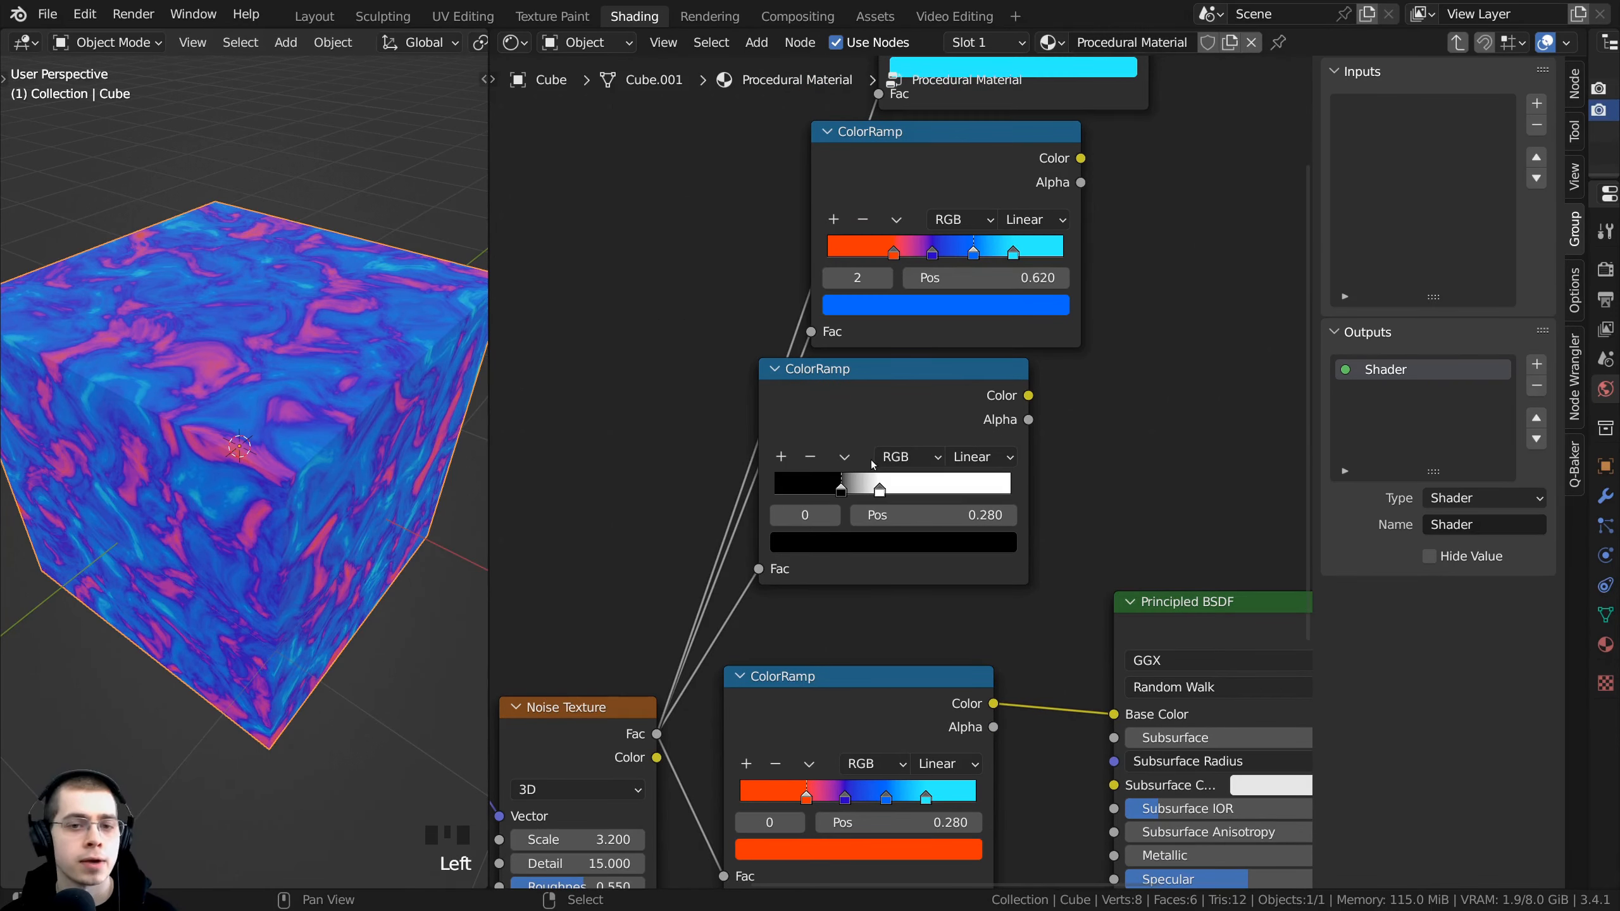
Step: Preview the original multicolor ColorRamp's output directly on the cube
scroll(893, 472, "down", 4)
middle_click_drag(979, 428, 908, 435)
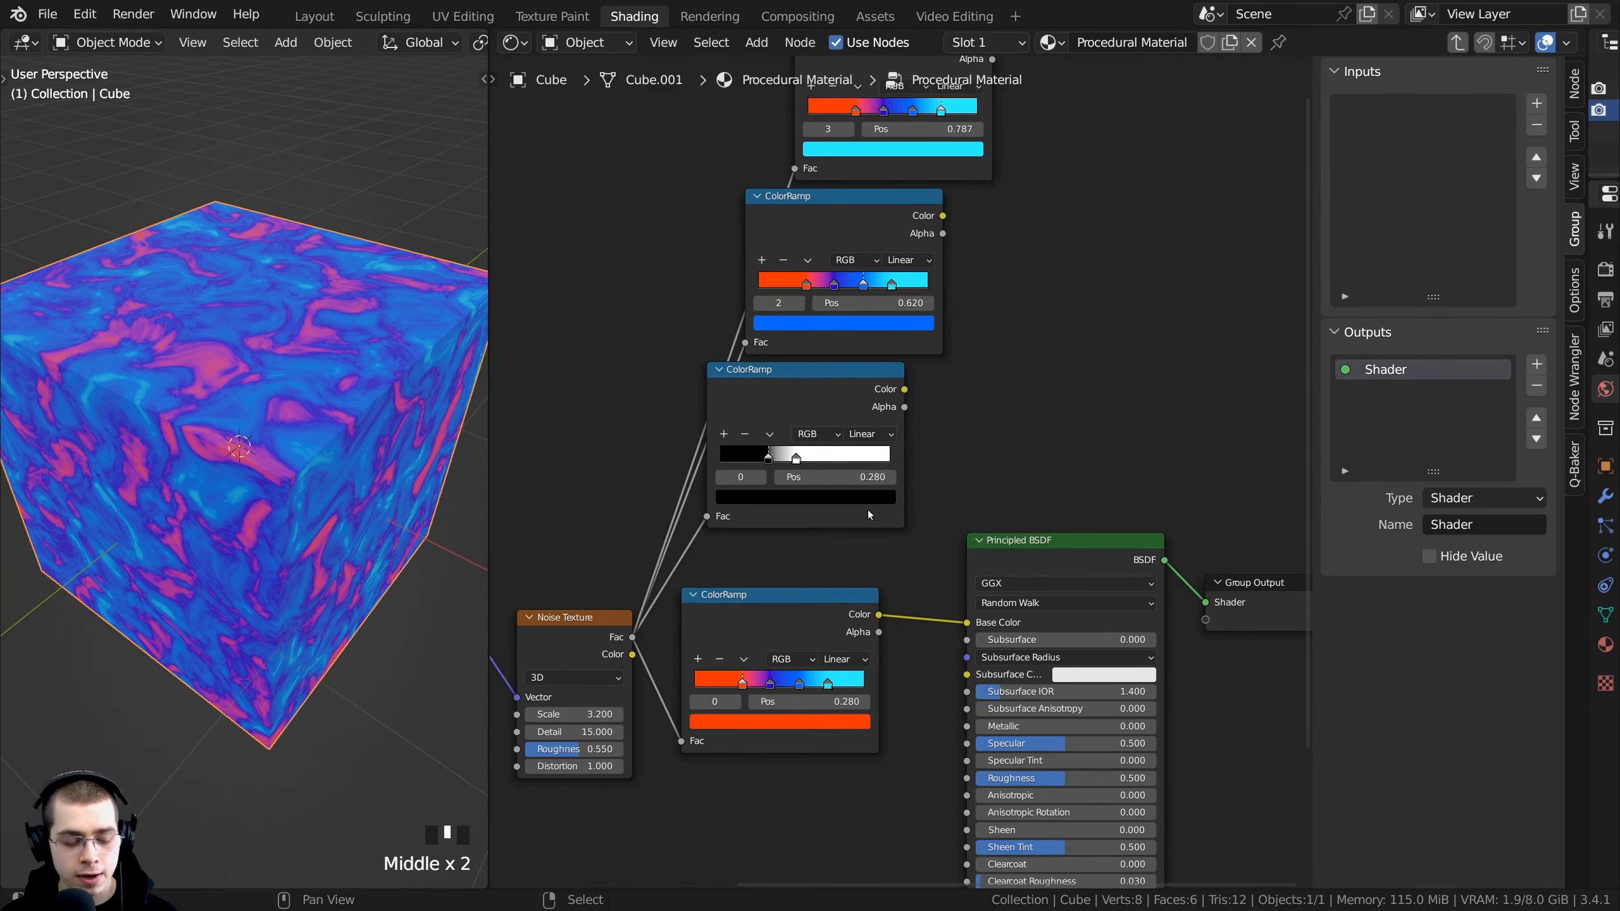
left_click(782, 611, "ctrl+shift")
middle_click_drag(239, 464, 236, 520)
middle_click_drag(826, 674, 881, 591)
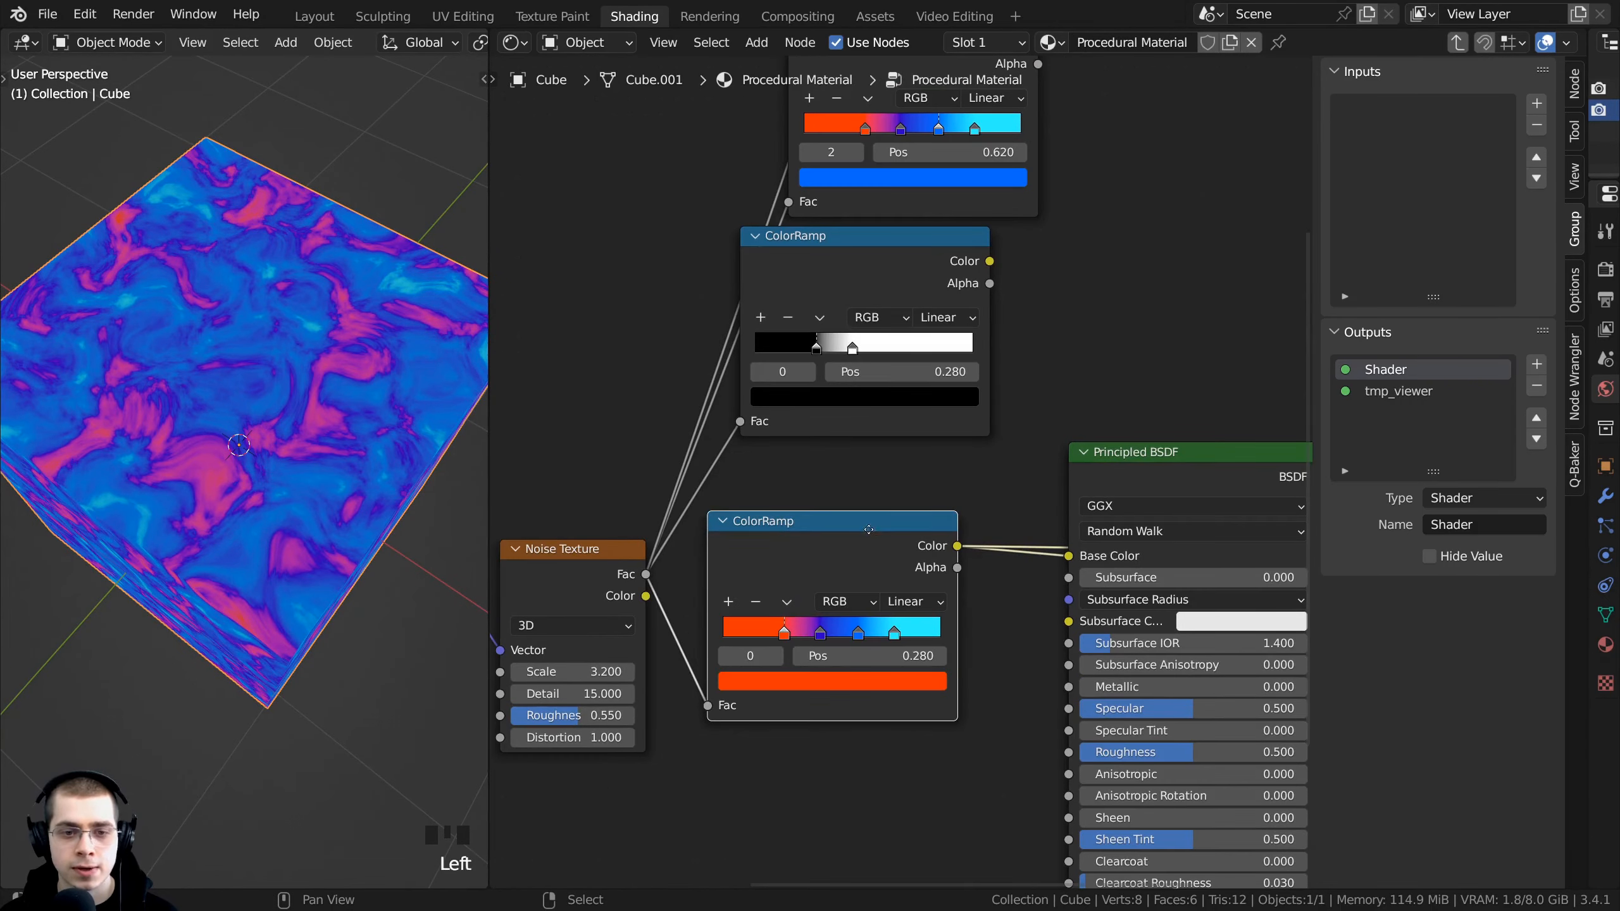
left_click_drag(853, 543, 863, 541)
middle_click_drag(863, 542, 863, 611)
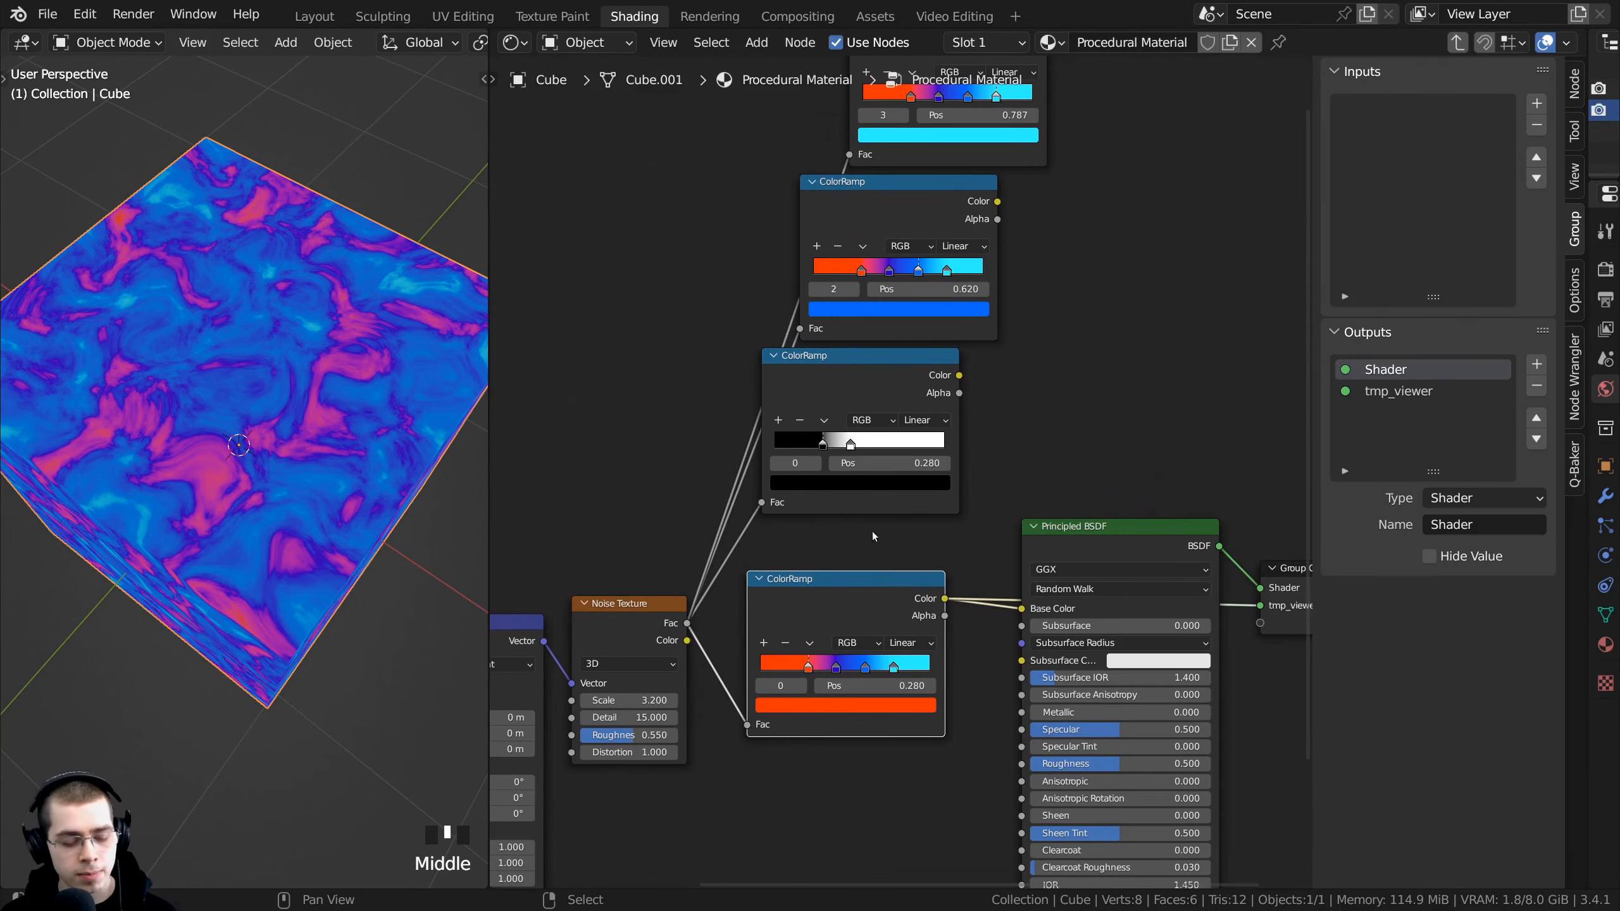
Step: Preview the black-and-white ColorRamp on the cube and compare its mask pattern with the original ColorRamp's colors
left_click(864, 372, "ctrl+shift")
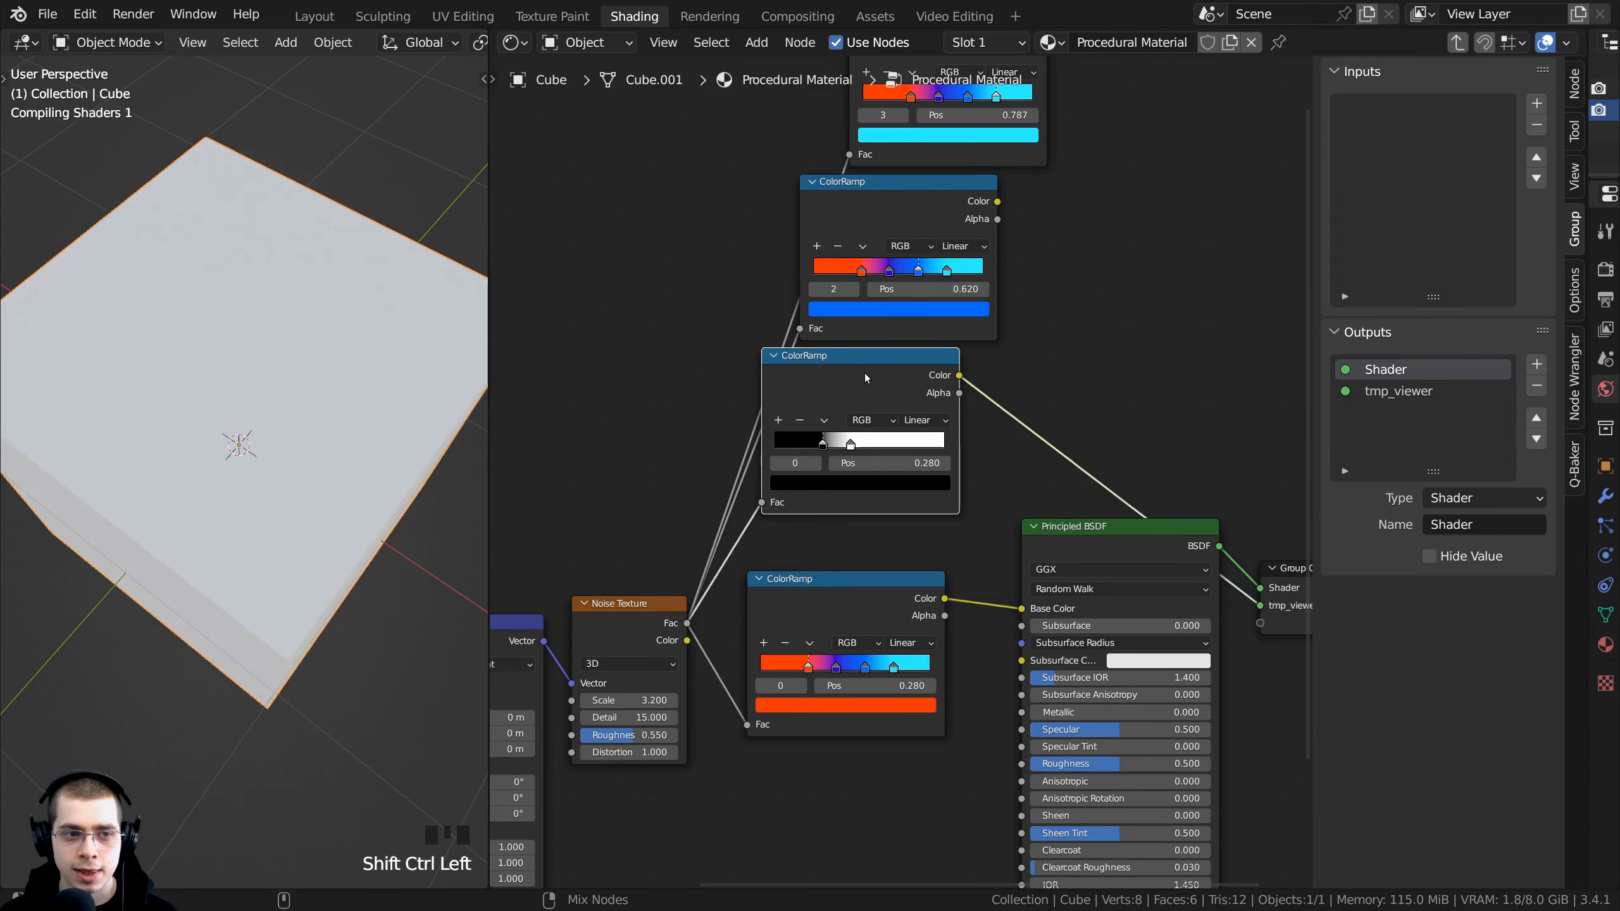
left_click(836, 607, "ctrl+shift")
left_click(861, 392, "ctrl+shift")
scroll(858, 394, "up", 4)
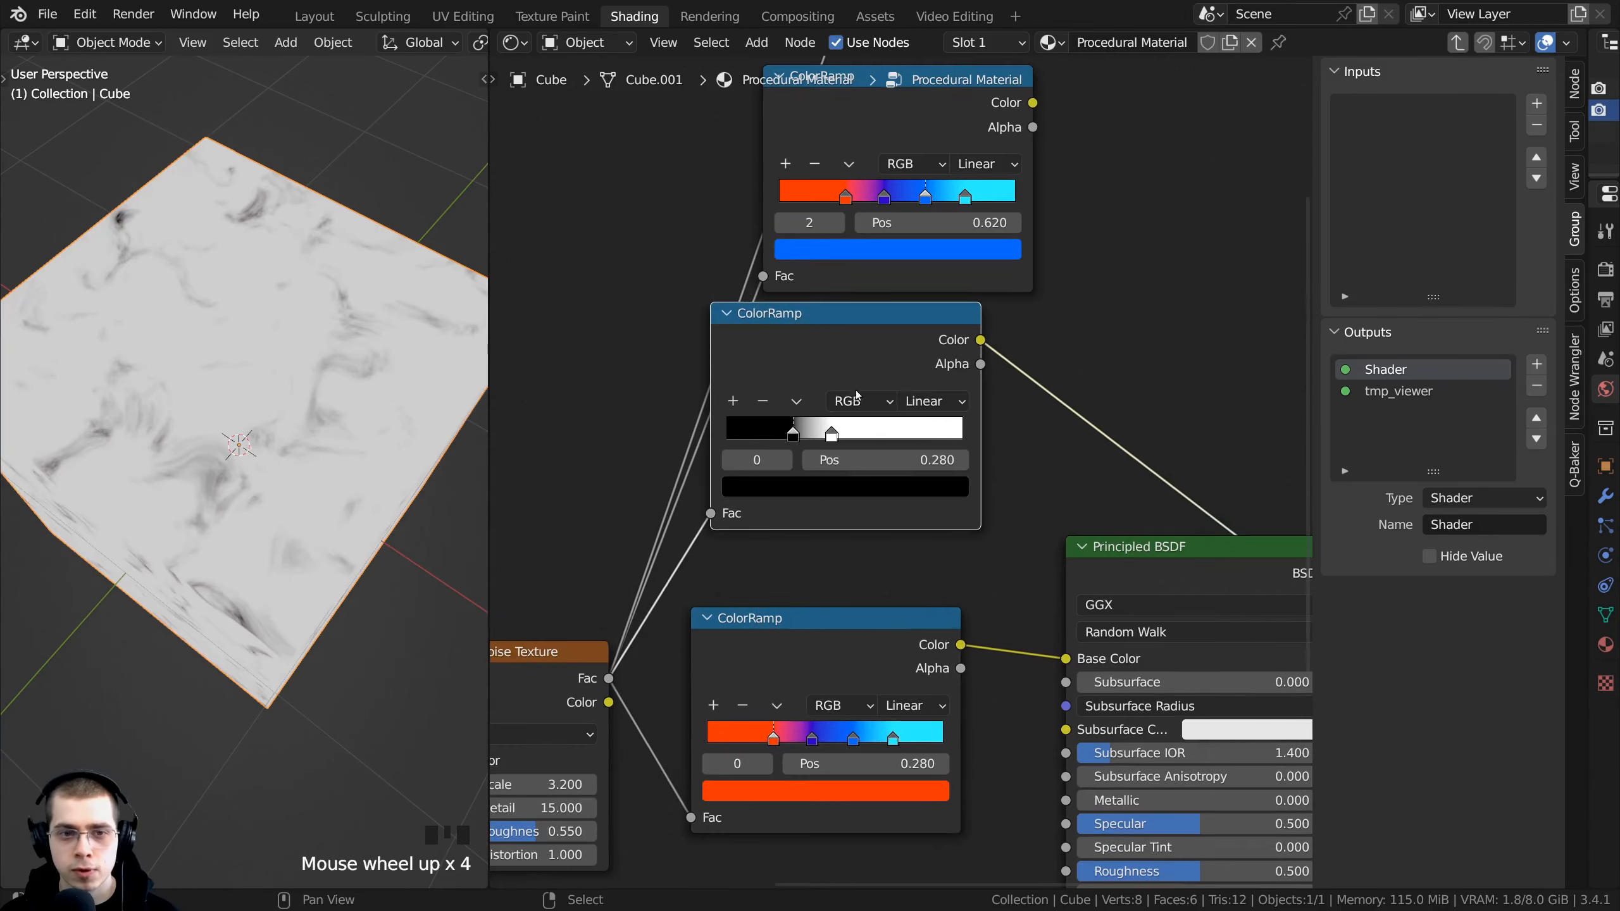
mouse_move(834, 363)
left_mouse_down()
mouse_move(859, 387)
mouse_move(841, 361)
left_mouse_up()
middle_click_drag(246, 413, 309, 410)
scroll(308, 416, "up", 3)
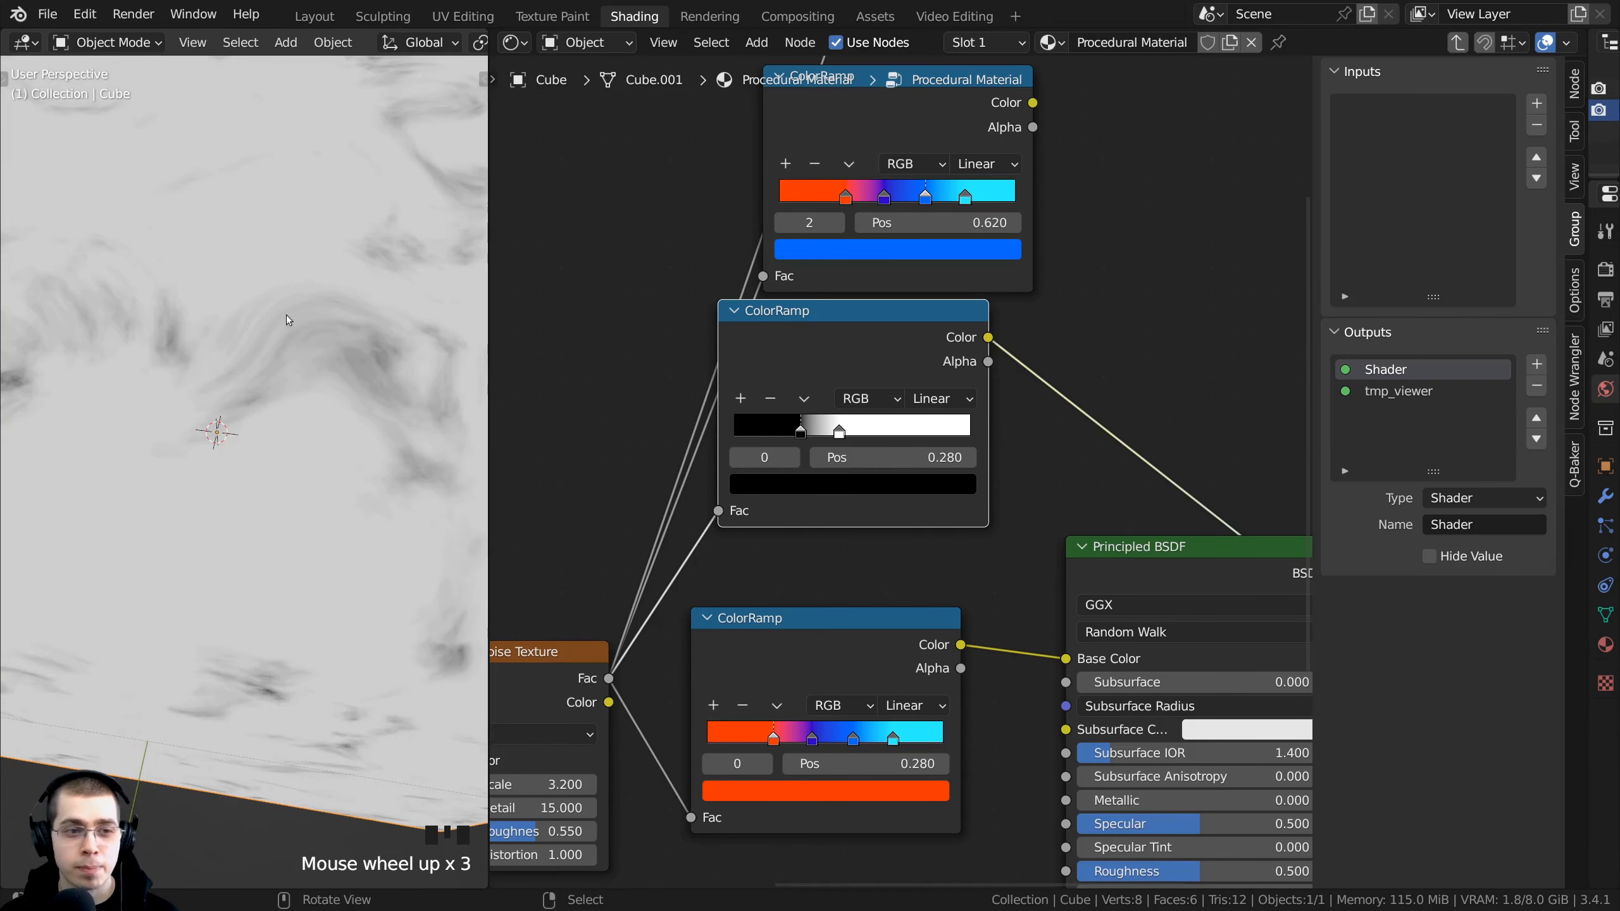
middle_click_drag(397, 313, 321, 386)
middle_click_drag(755, 748, 764, 676)
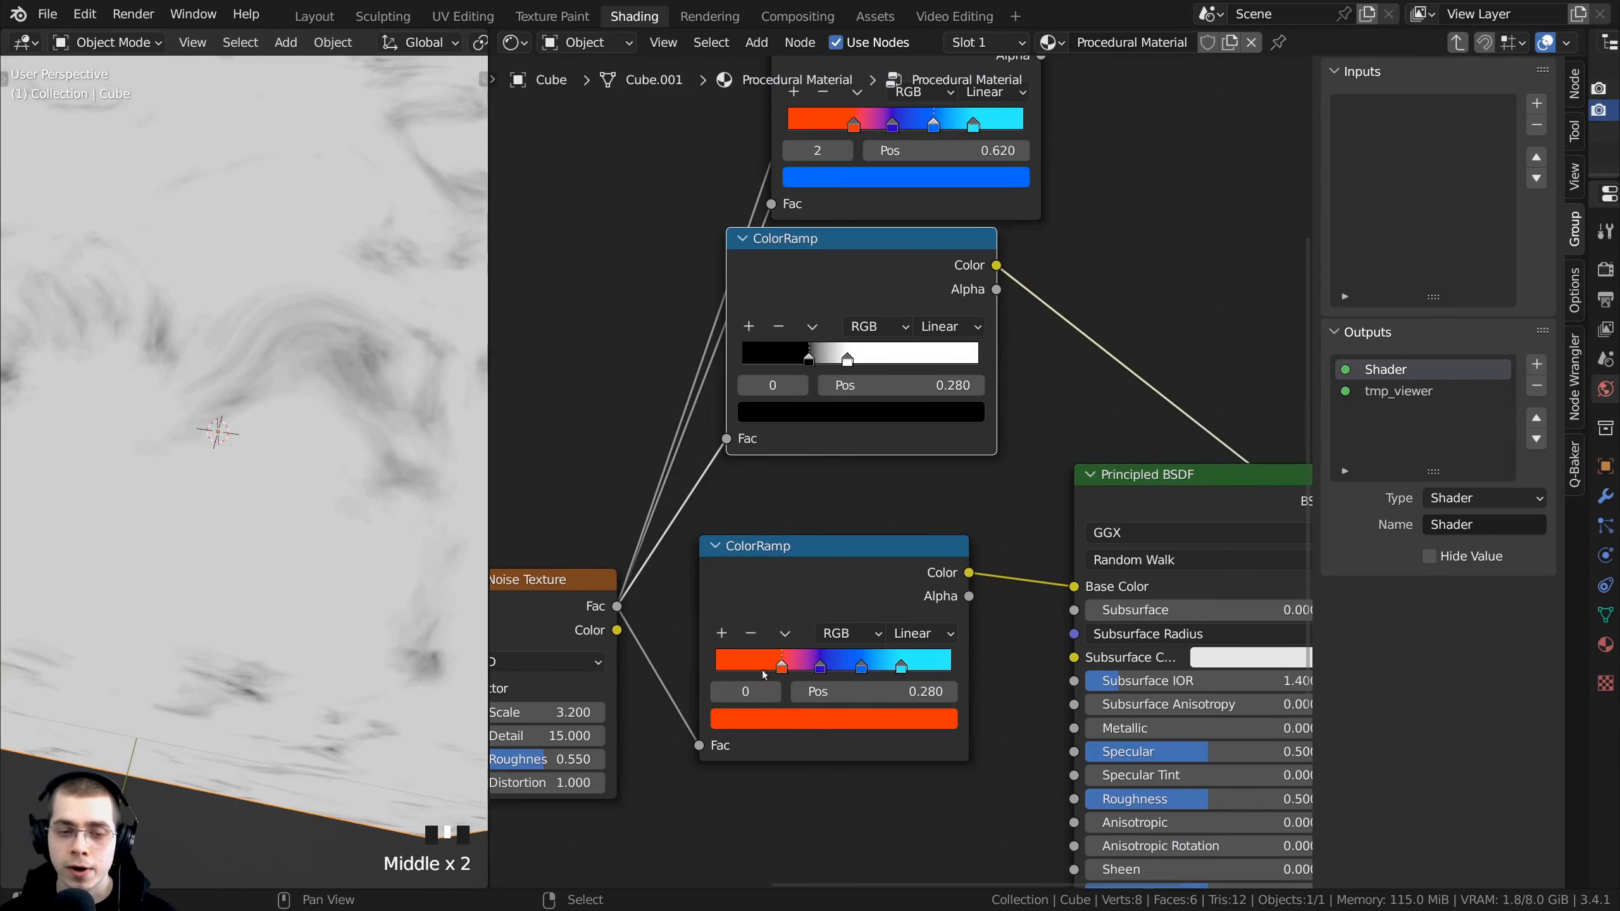
middle_click_drag(473, 415, 311, 255)
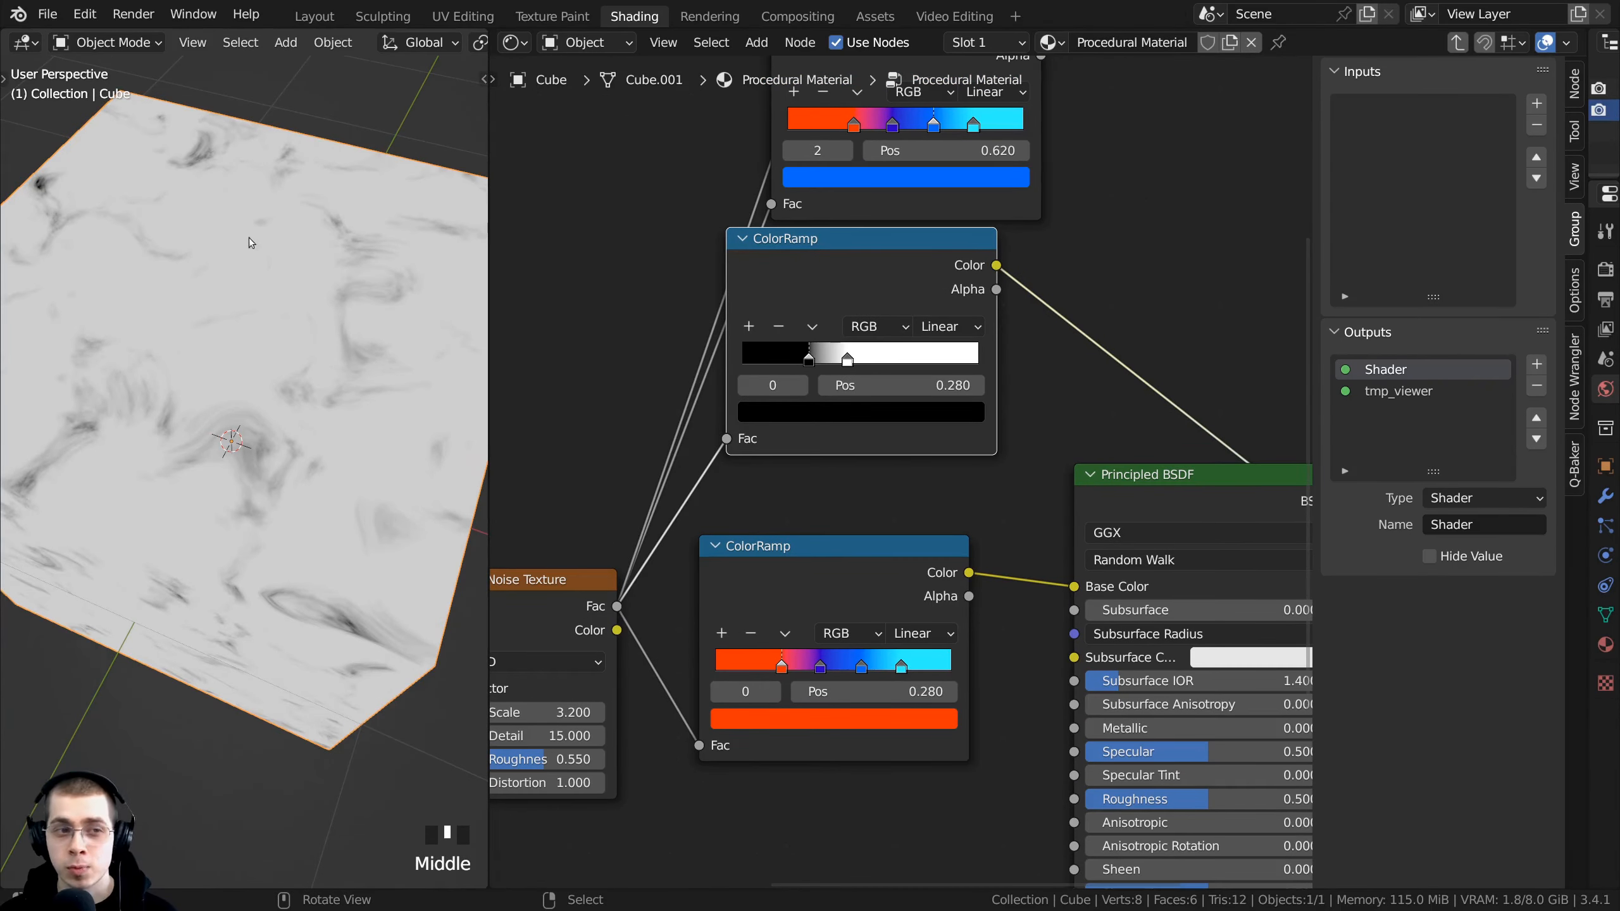
Step: Check the original ColorRamp's stops and its preview on the cube, and return the preview to the Principled BSDF
scroll(822, 659, "up", 4)
middle_click_drag(790, 738, 810, 545)
scroll(810, 545, "up", 3)
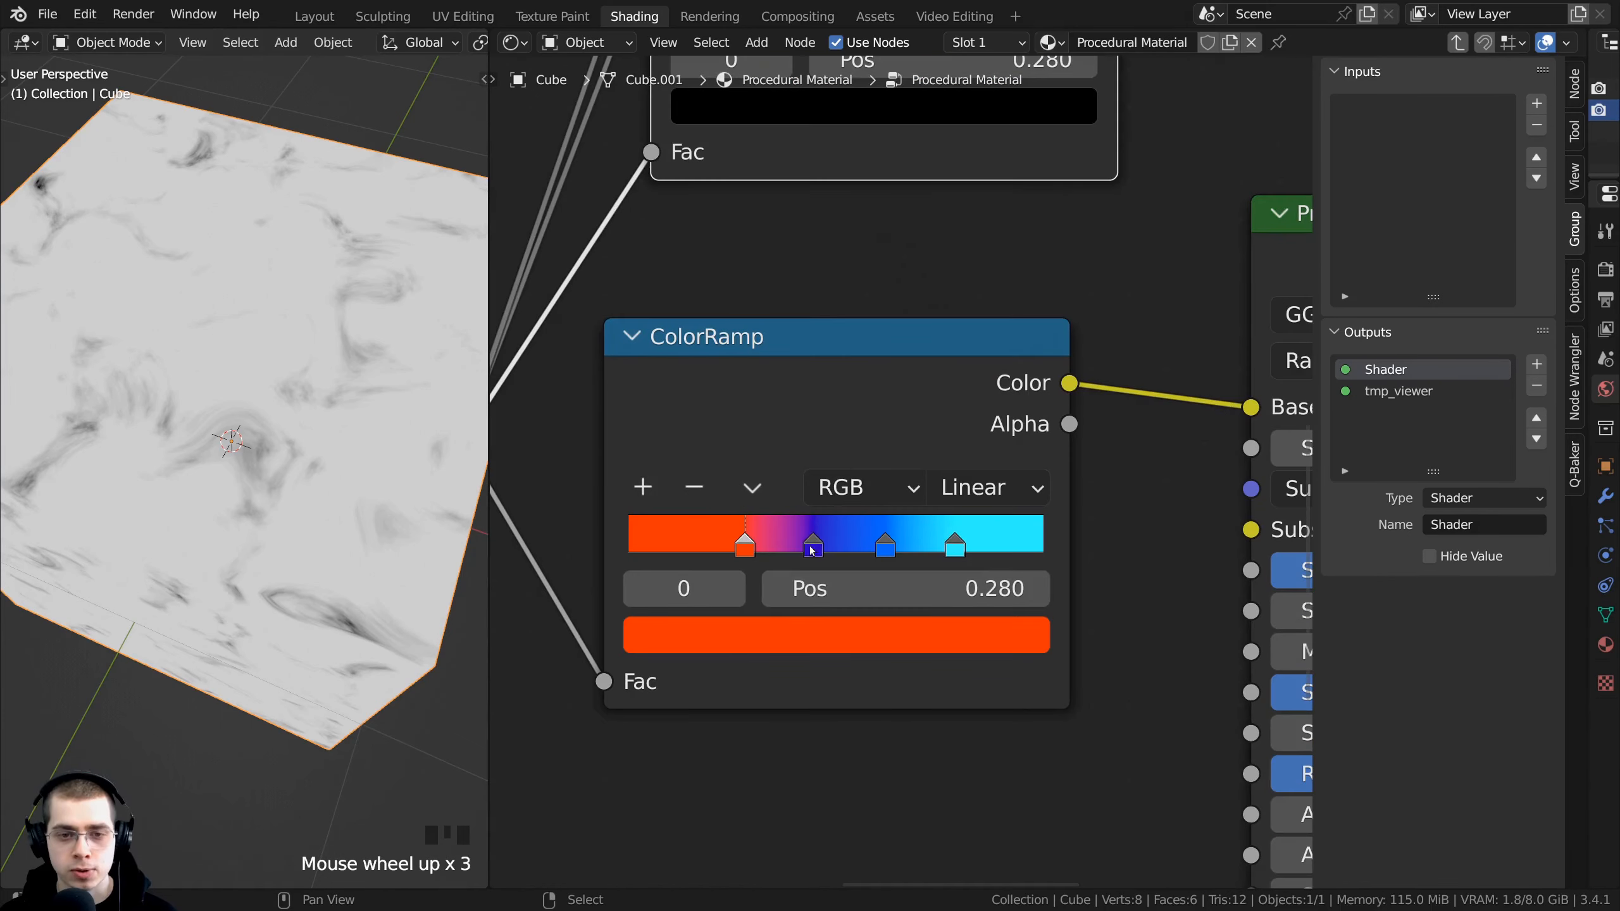
scroll(823, 543, "down", 6)
middle_click_drag(856, 437, 829, 604)
left_click(828, 598, "ctrl+shift")
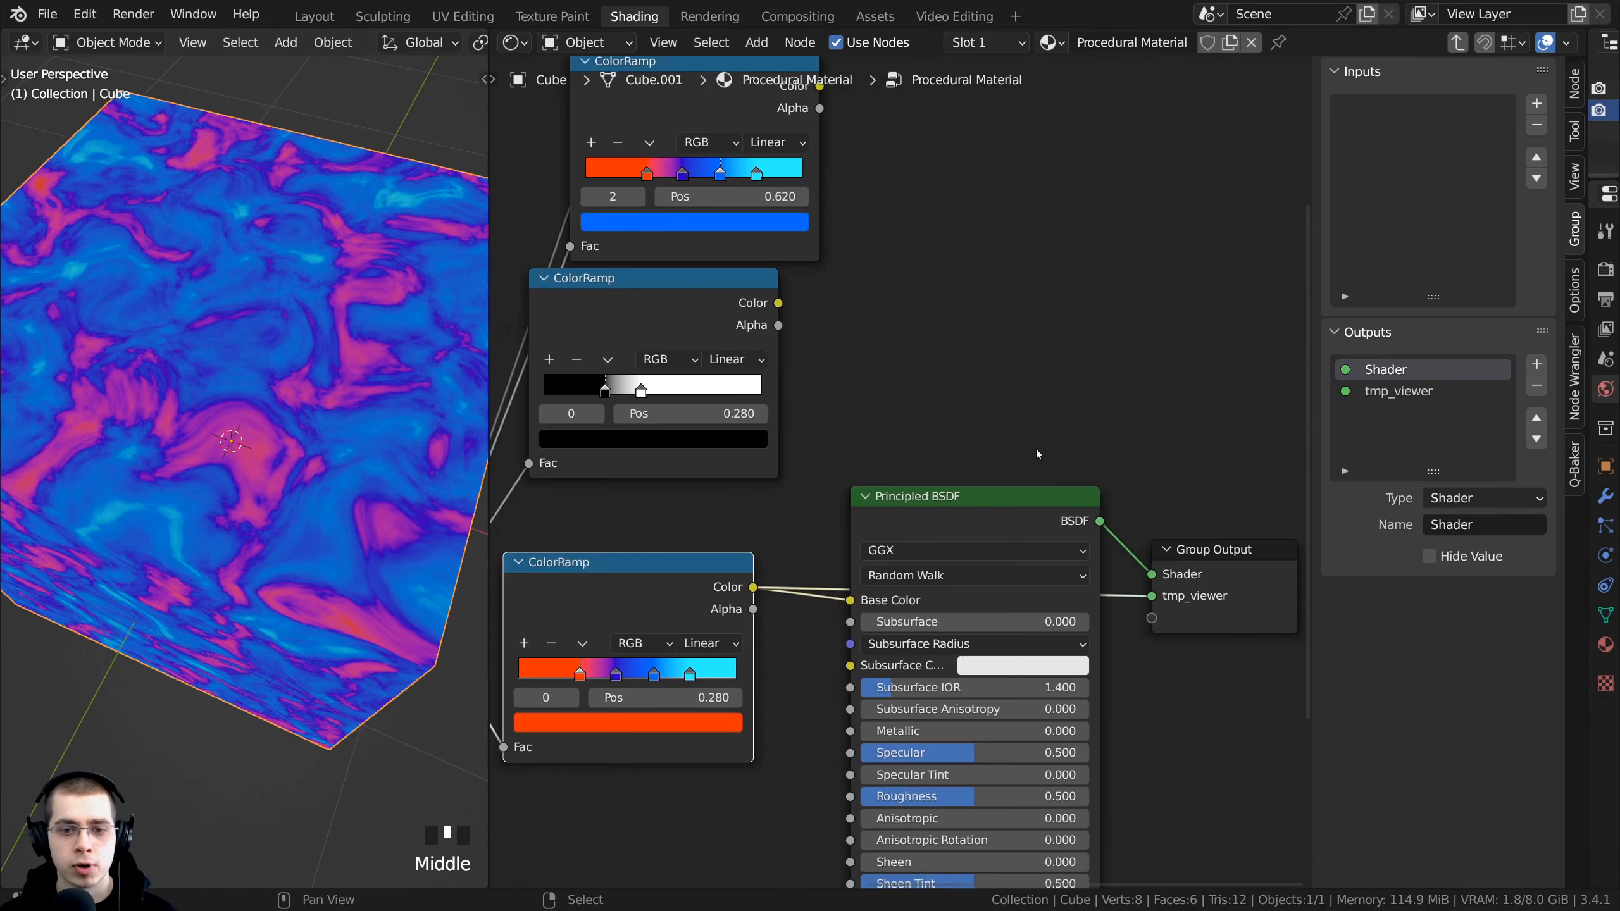
left_click(970, 515, "ctrl+shift")
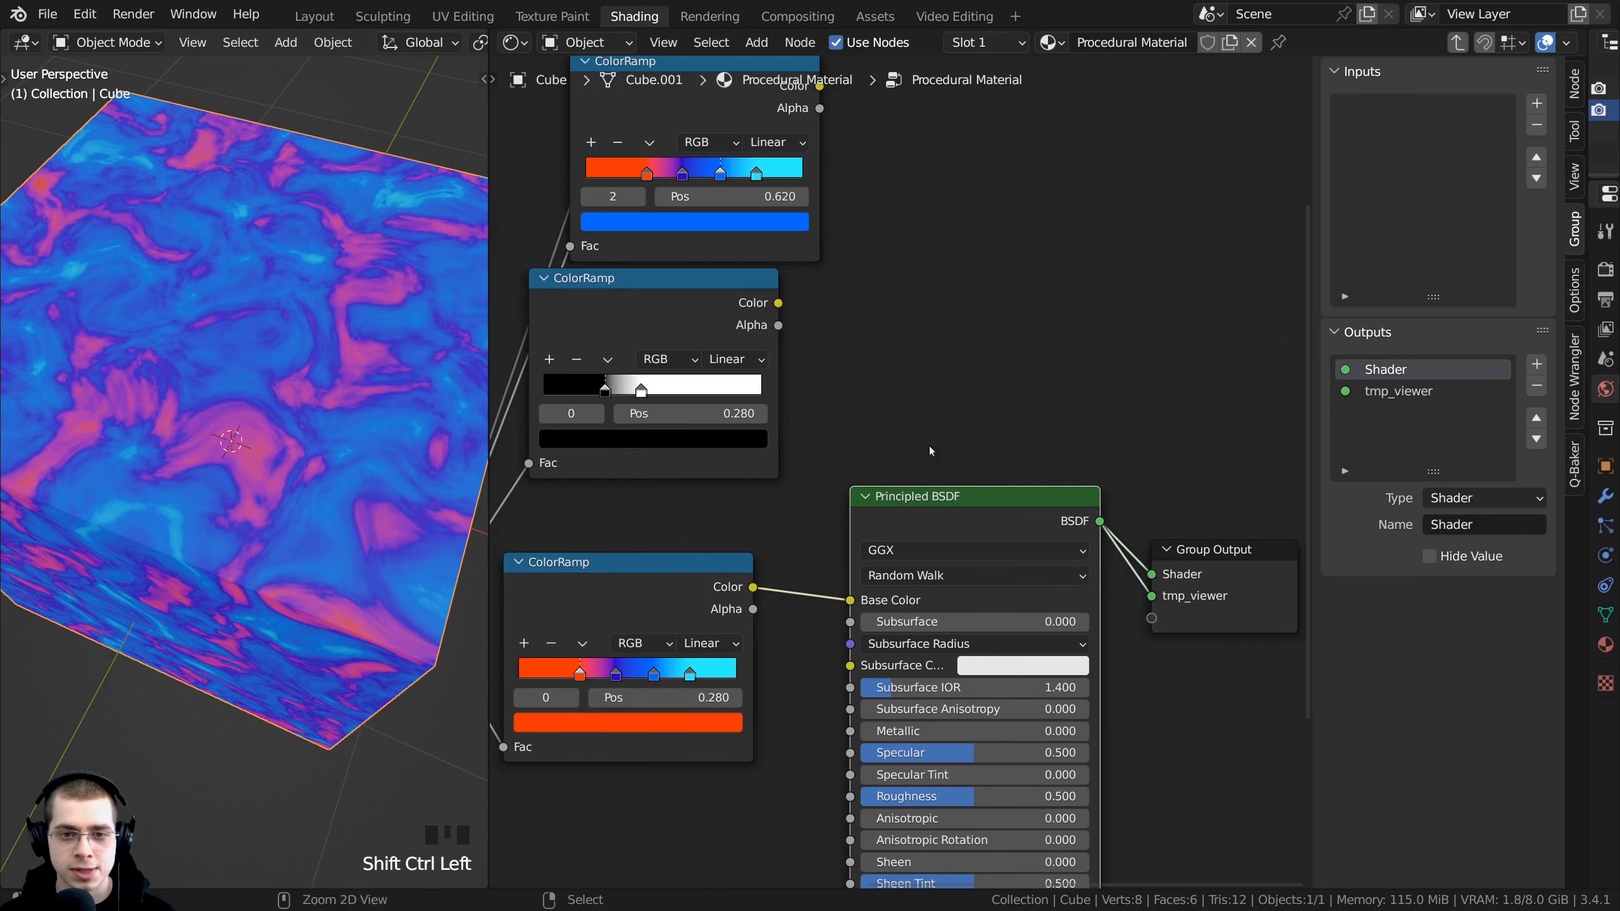
Step: Examine the stacked ColorRamp copies and their color stops above the original ColorRamp
middle_click_drag(929, 446, 989, 564)
middle_click_drag(905, 414, 1043, 462)
scroll(830, 526, "up", 2)
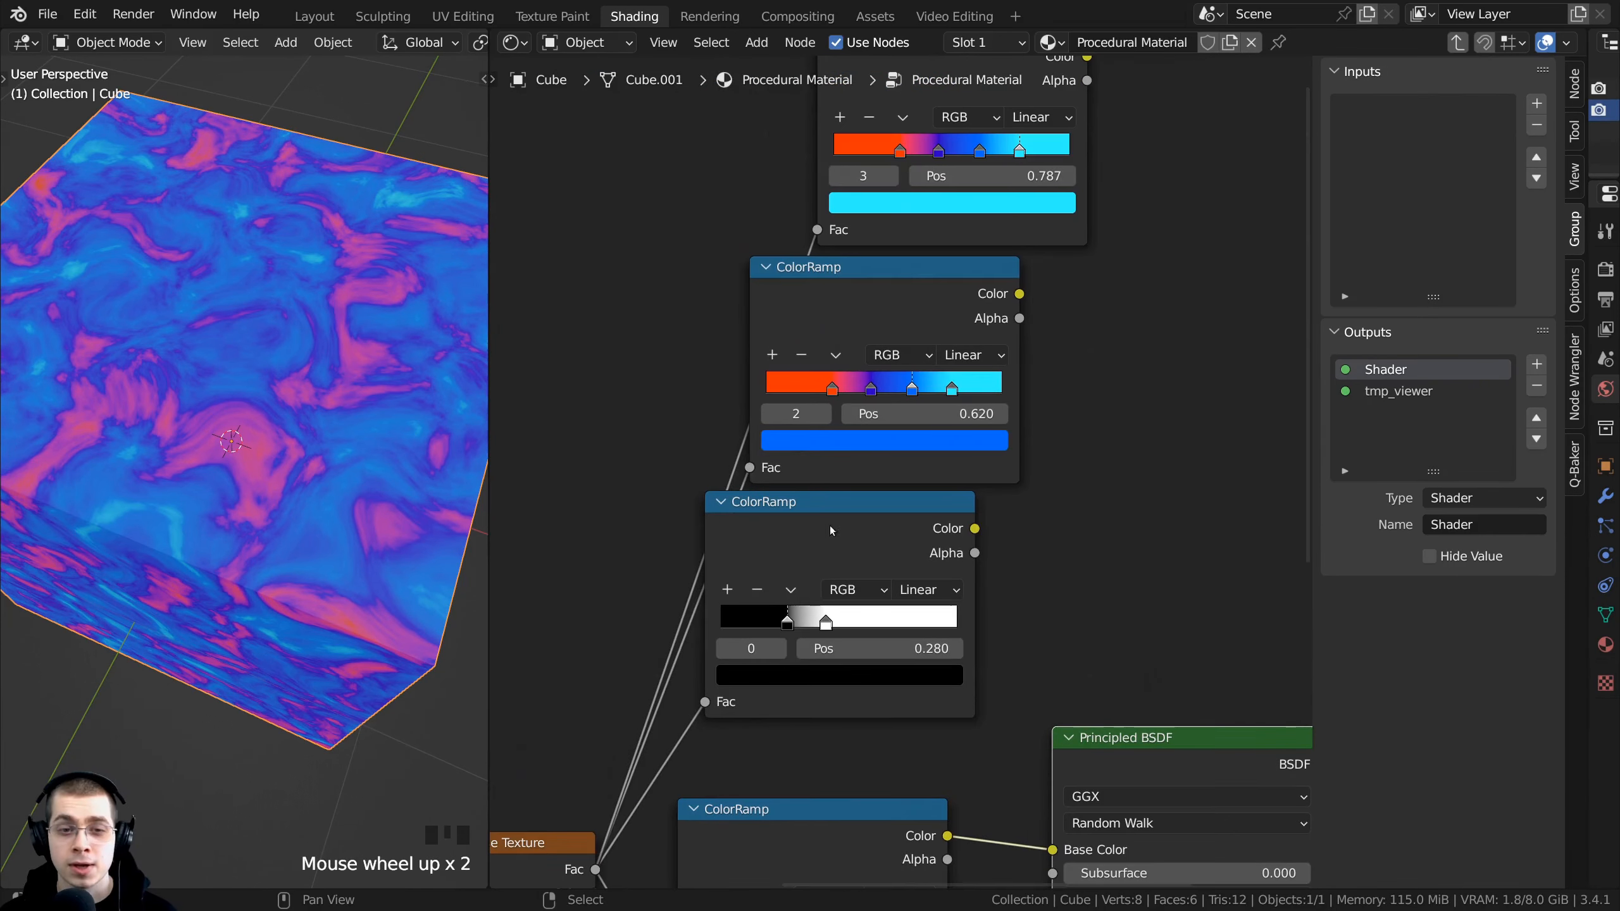
middle_click_drag(830, 526, 830, 581)
middle_click_drag(861, 252, 845, 357)
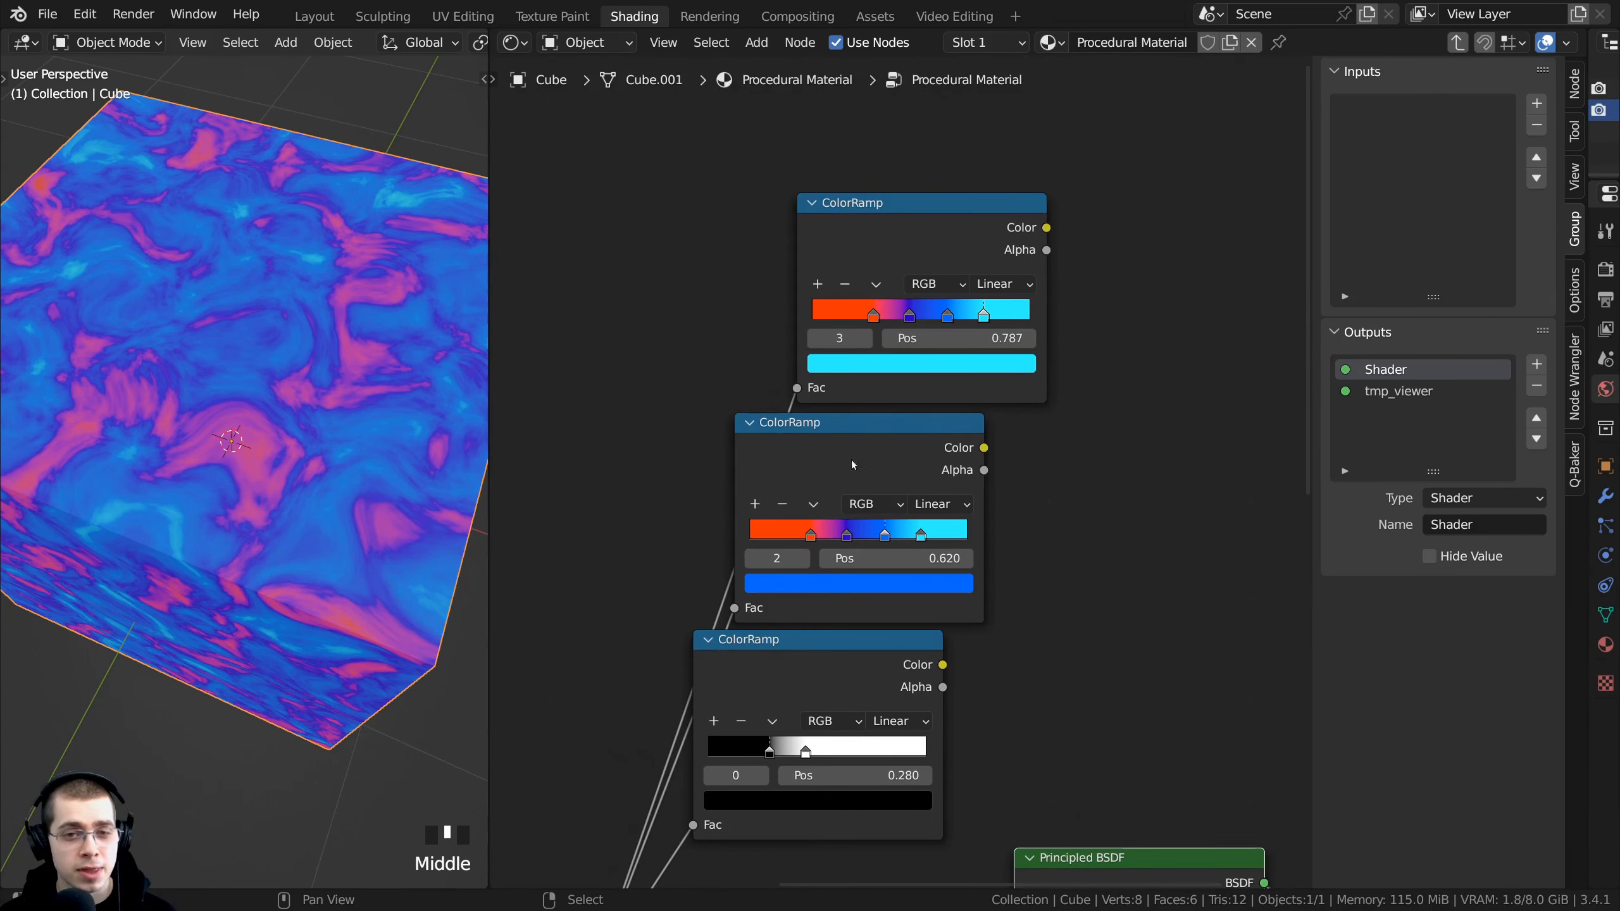
middle_click_drag(874, 487, 817, 533)
left_click(912, 291)
scroll(893, 389, "up", 4)
middle_click_drag(931, 96, 899, 261)
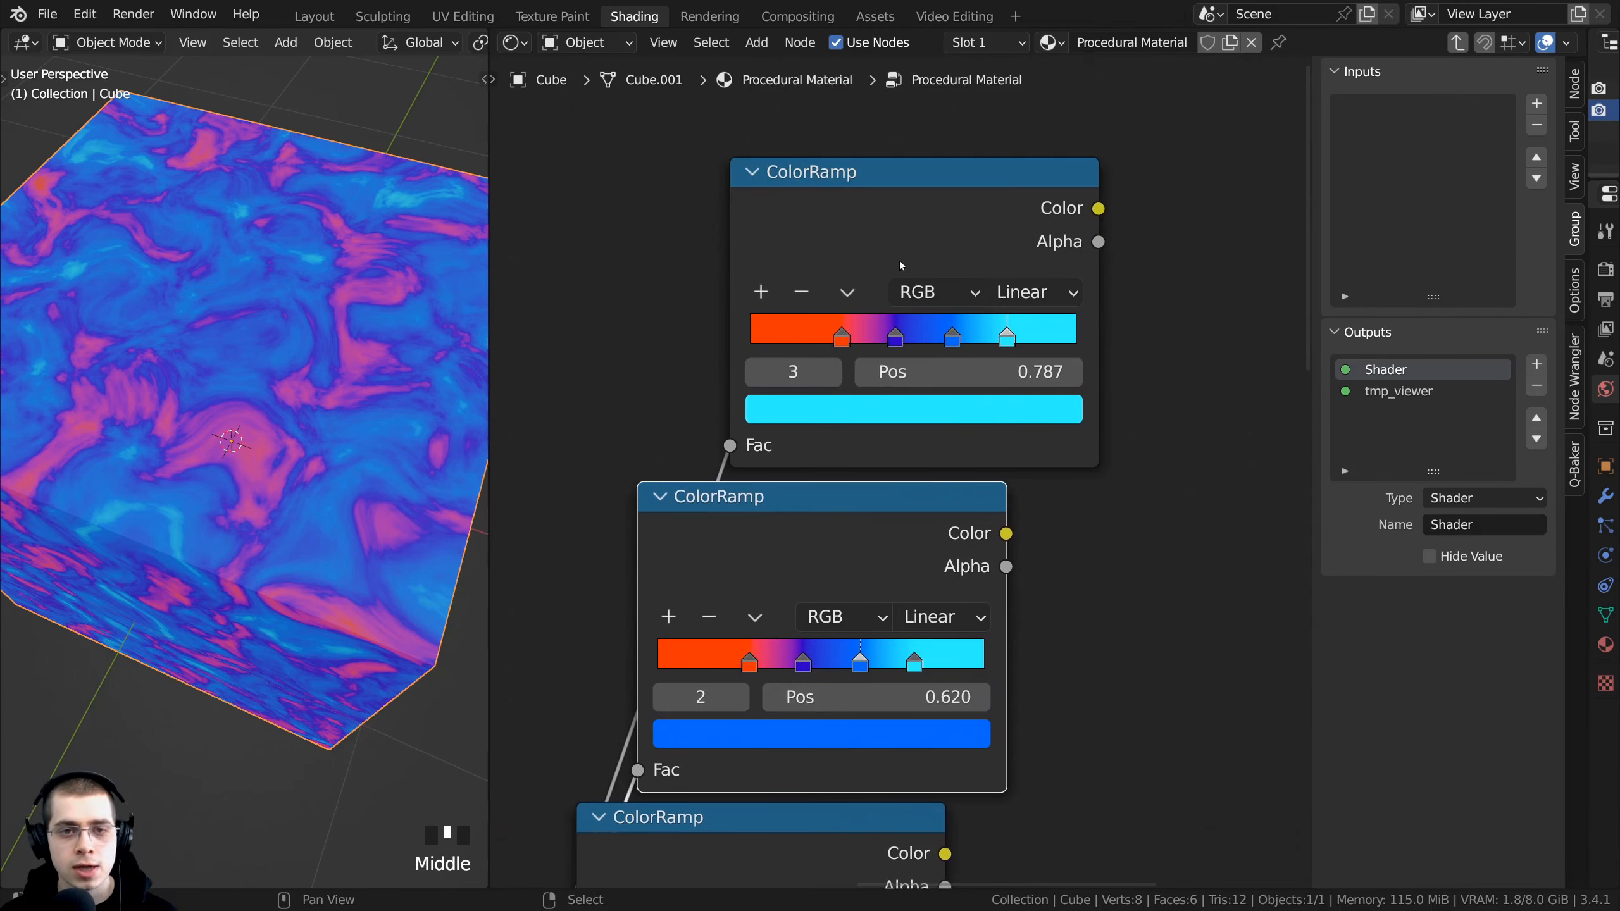
left_click(926, 166)
Step: Delete the orange and cyan stops from the multicolor ColorRamp copy directly above the black-and-white one
middle_click_drag(798, 498, 822, 317)
left_click(824, 322)
scroll(840, 489, "up", 1)
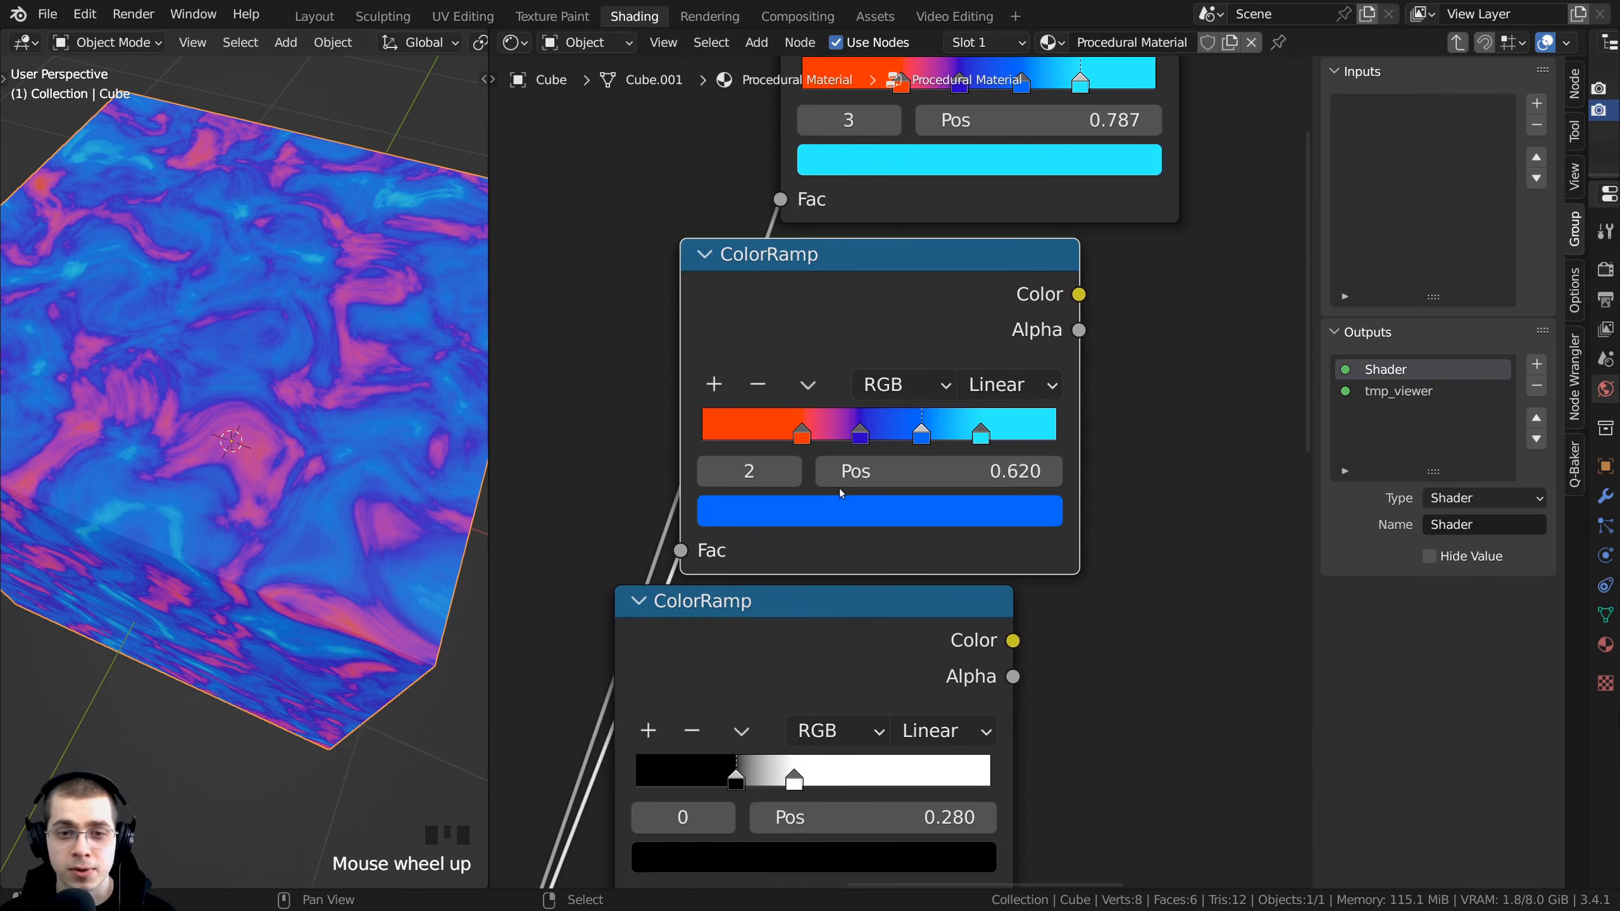
left_click(800, 430)
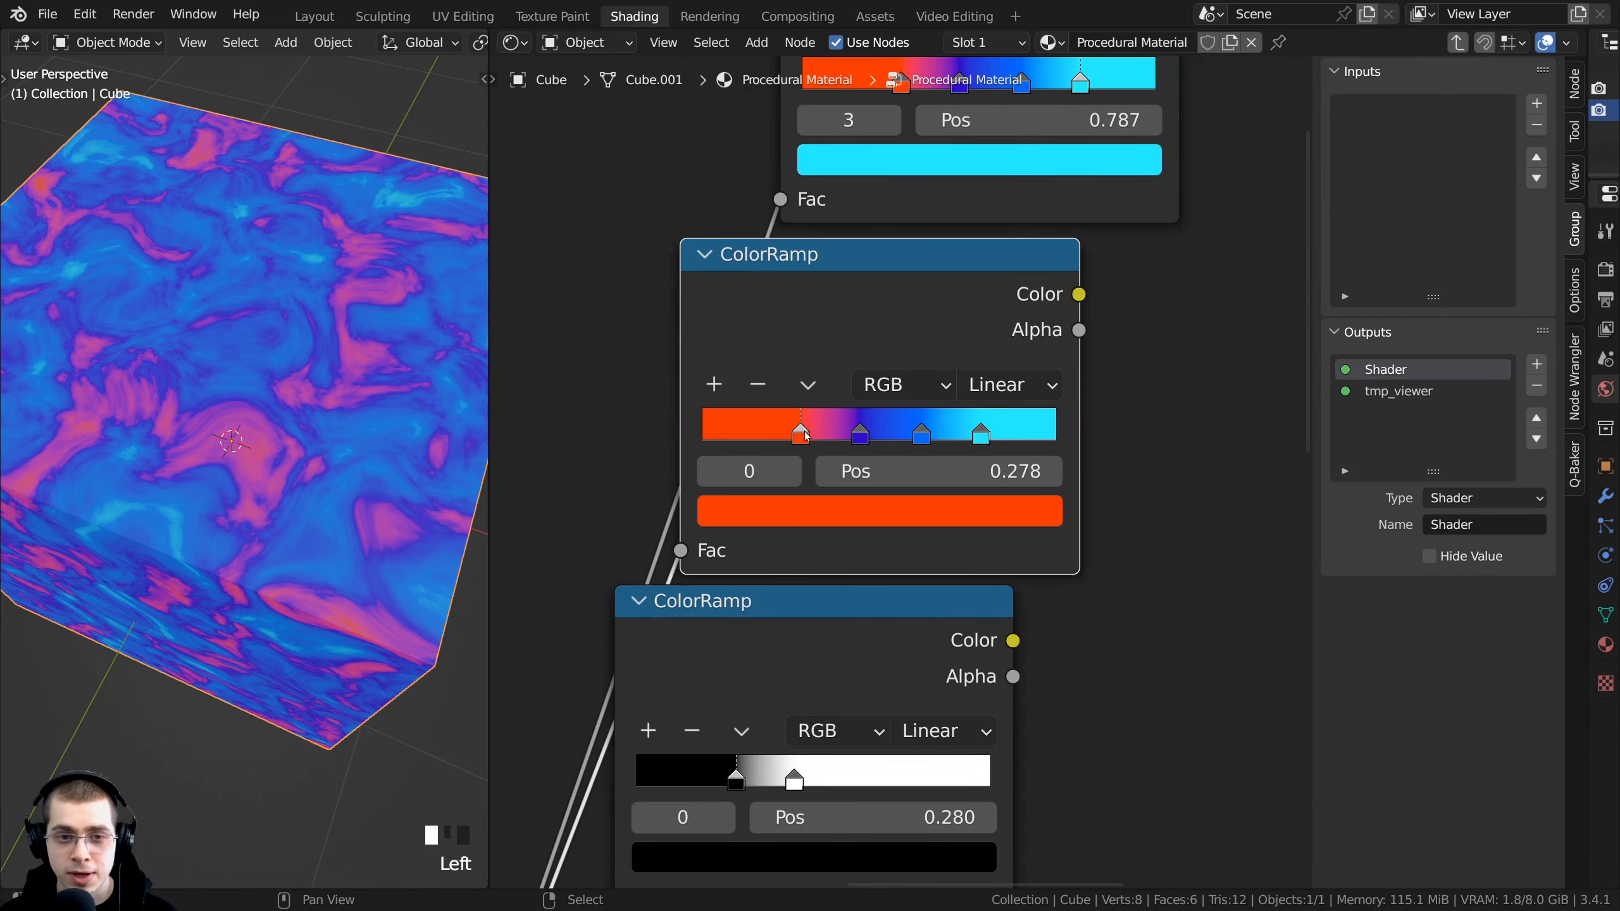
left_click(759, 386)
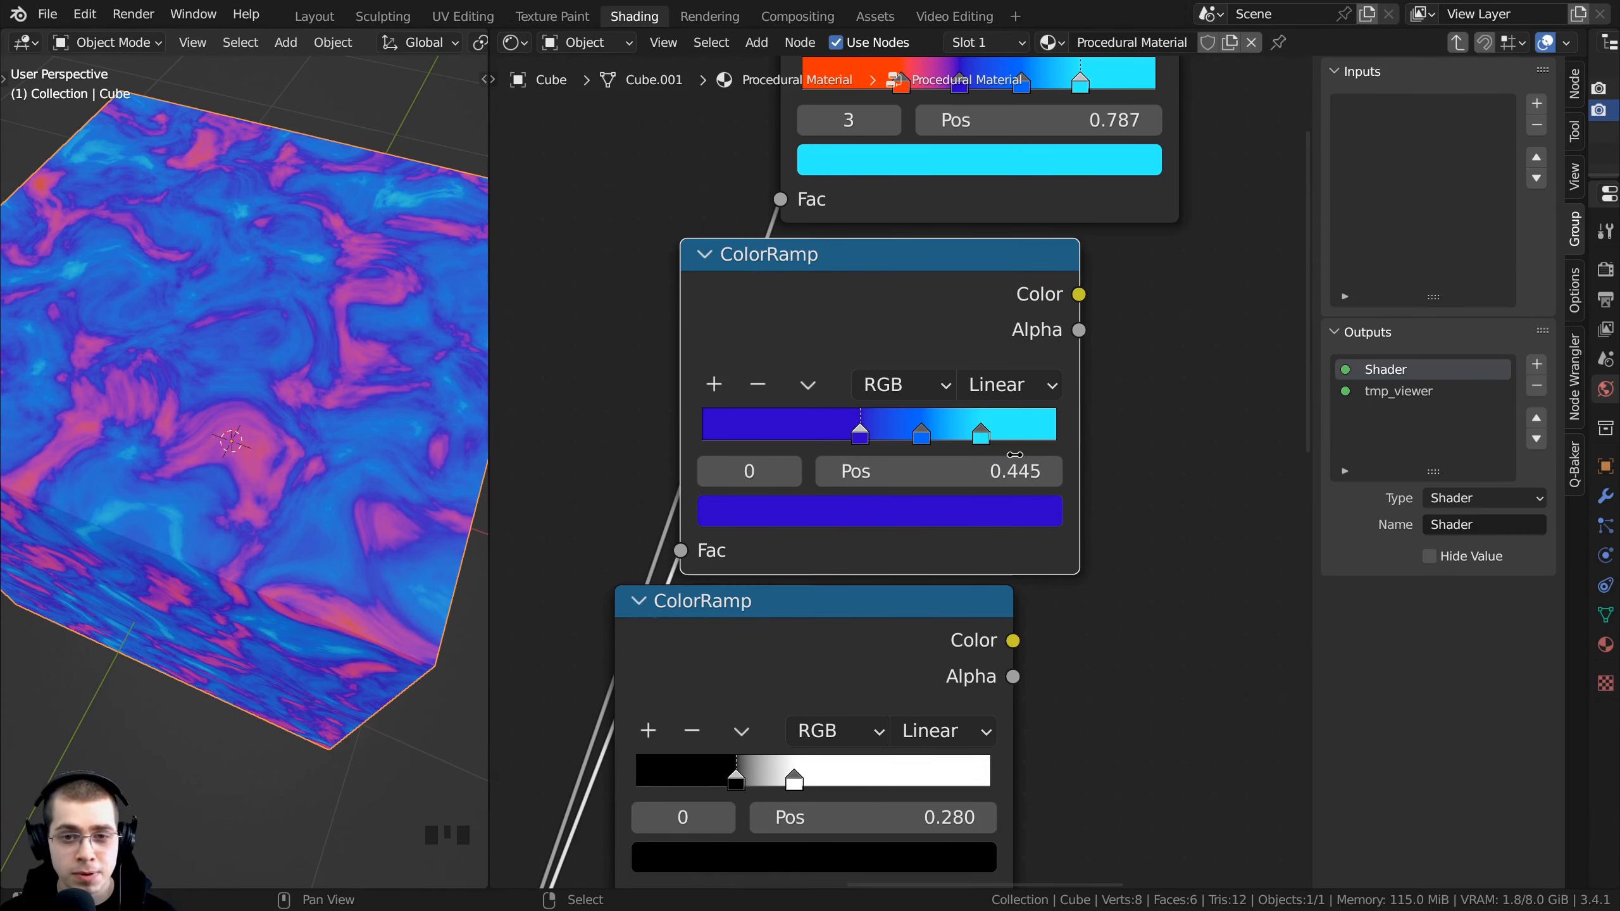
left_click(984, 433)
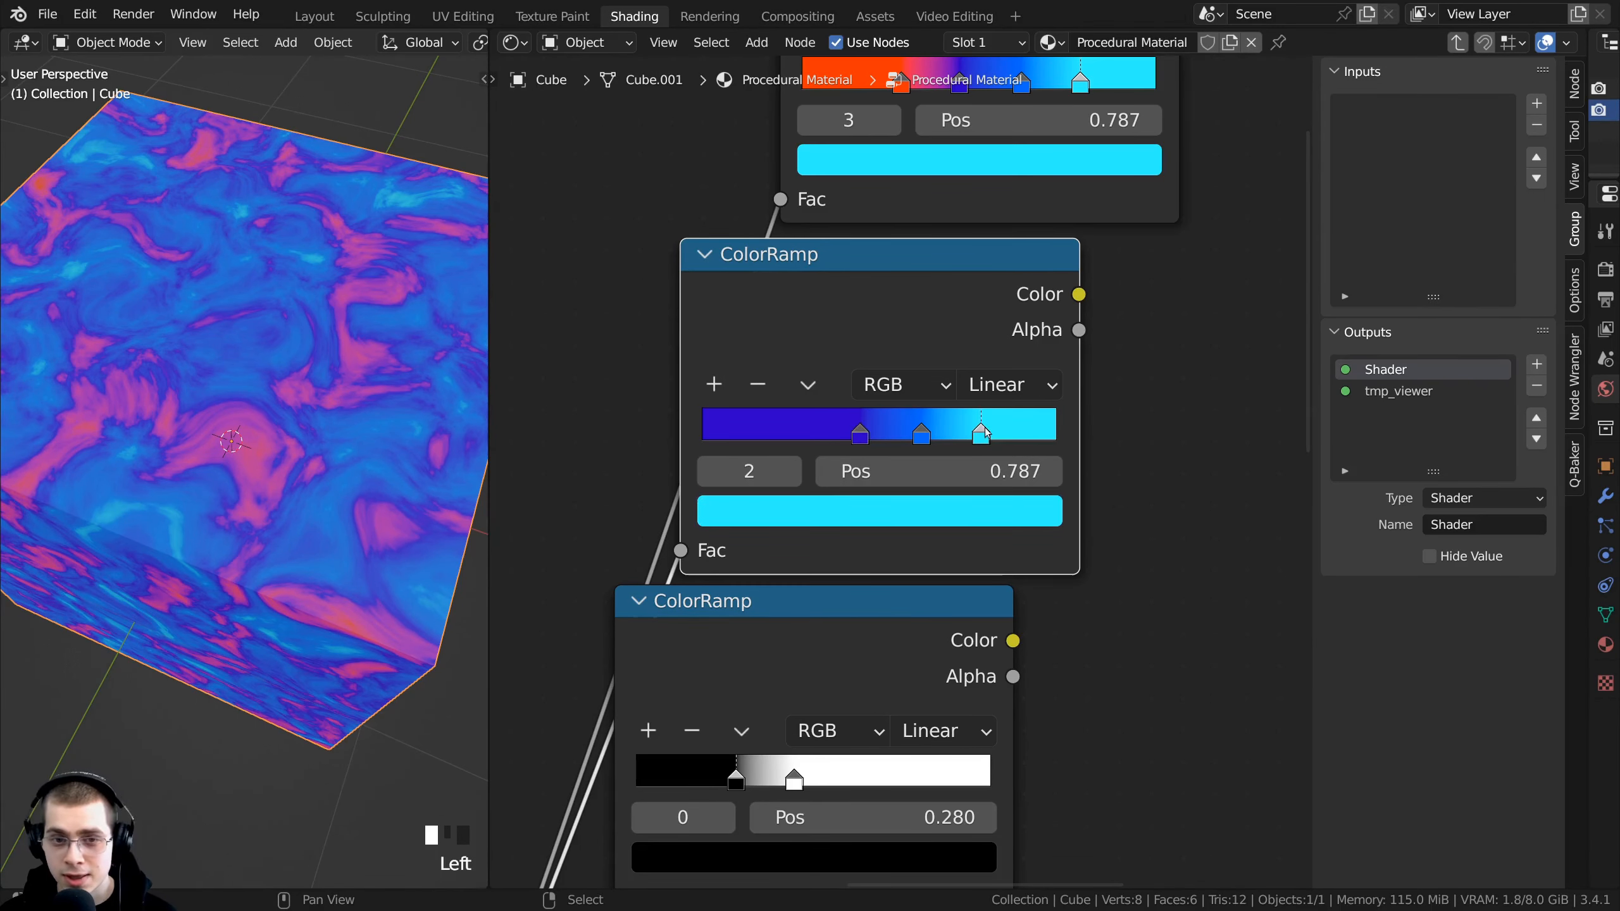
left_click(757, 385)
Step: Set the blue stop 1 of the two-stop ColorRamp copy to white with all RGB values at 1
scroll(680, 737, "down", 2)
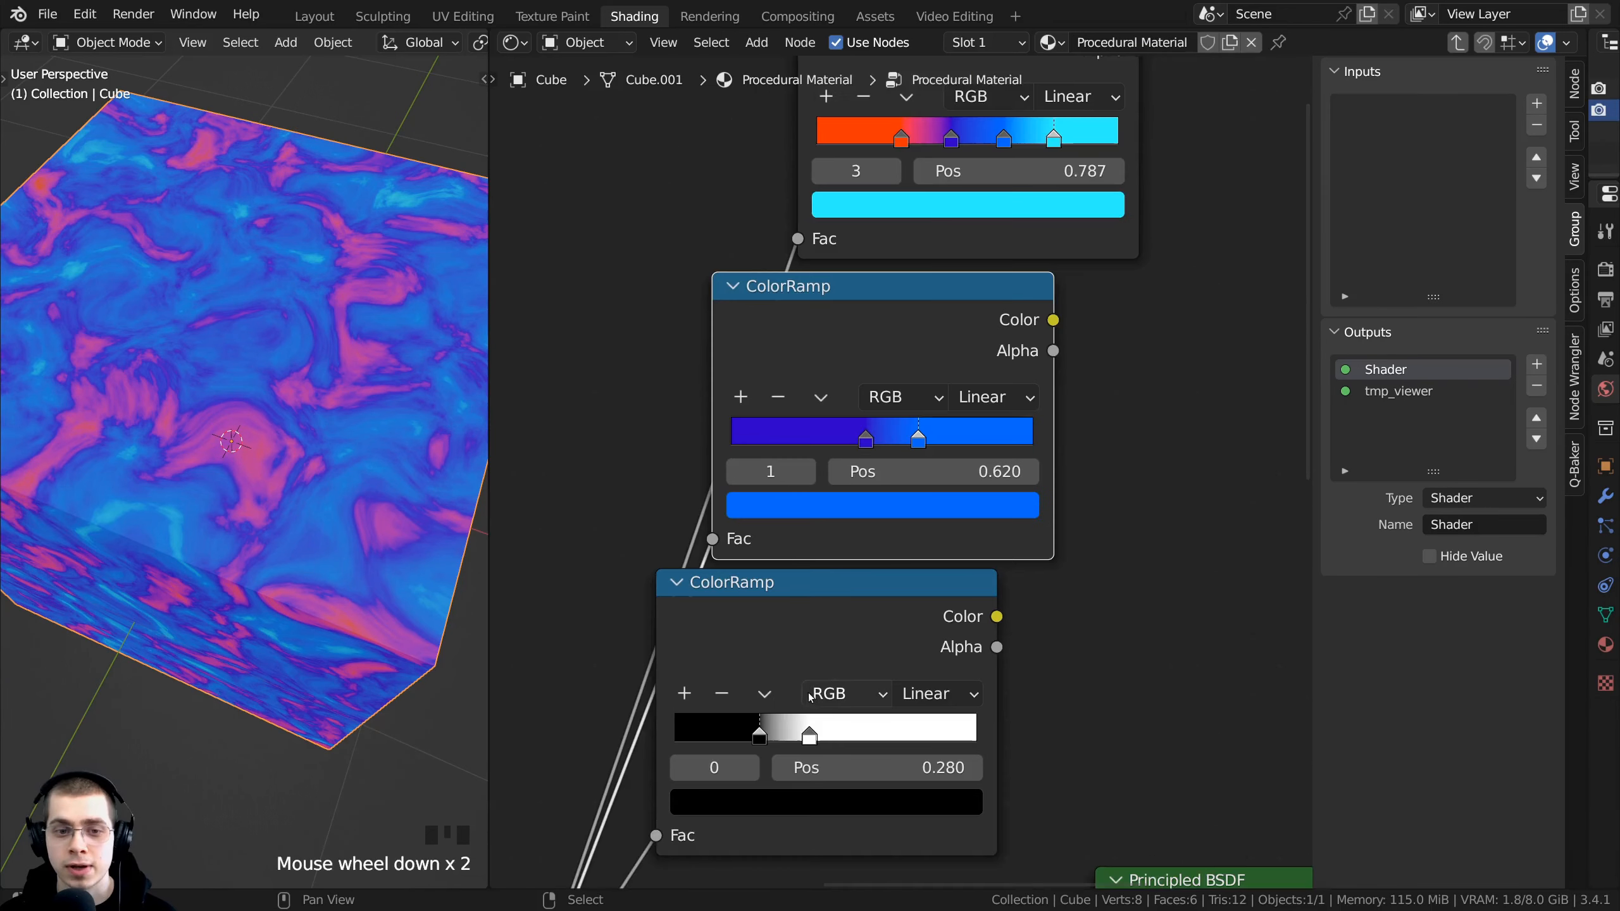
middle_click_drag(848, 426, 871, 344)
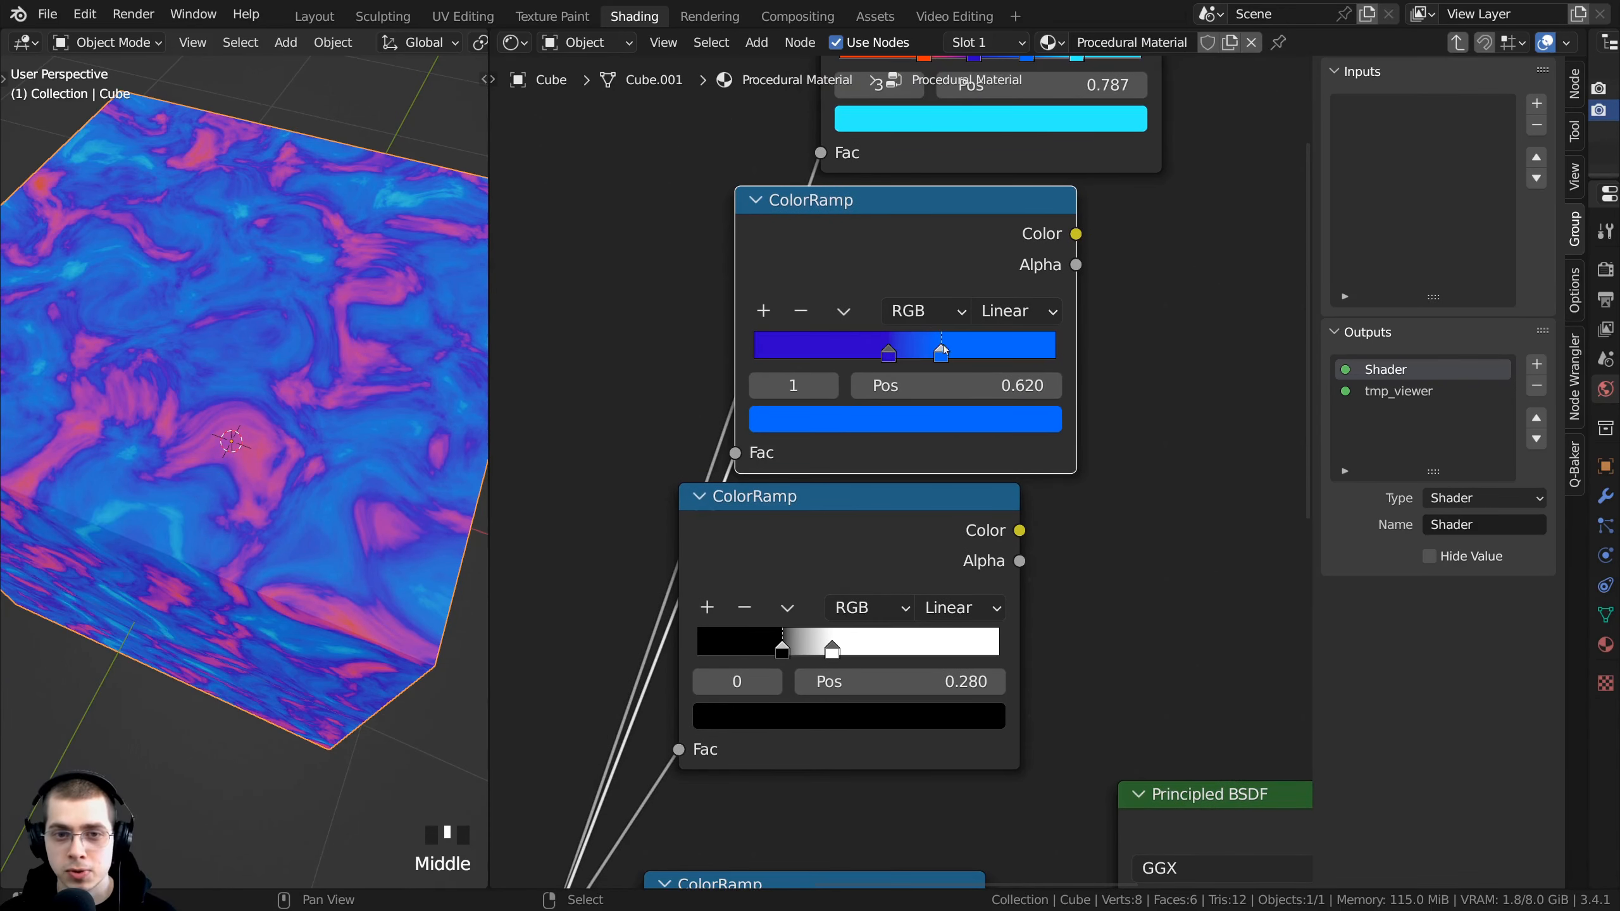
scroll(789, 512, "up", 2)
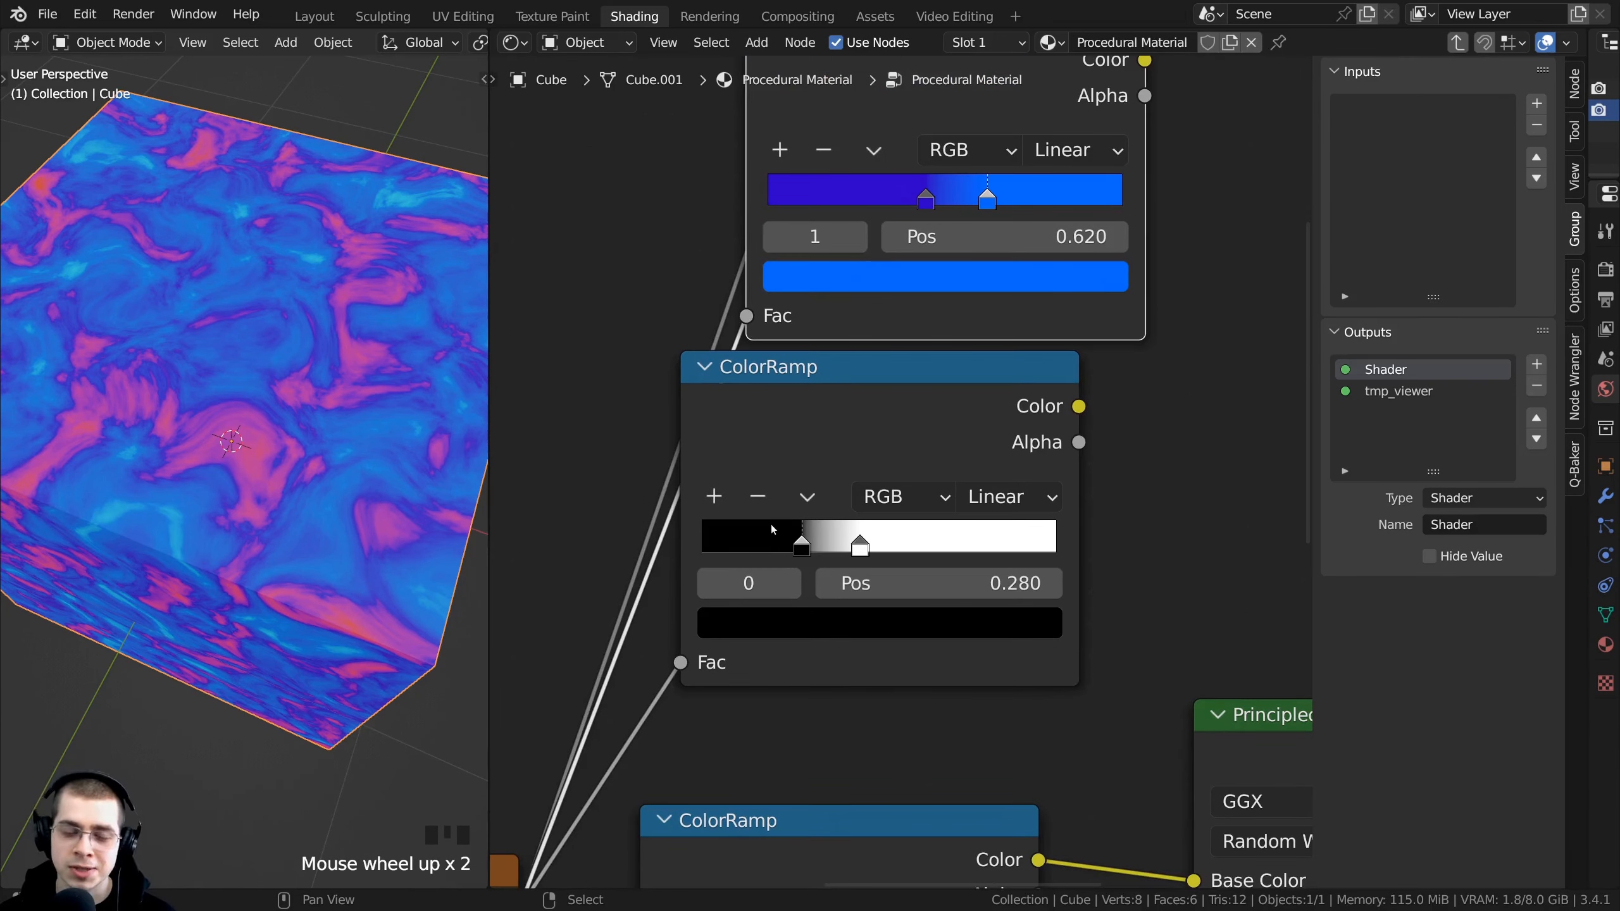
middle_click_drag(859, 529, 833, 750)
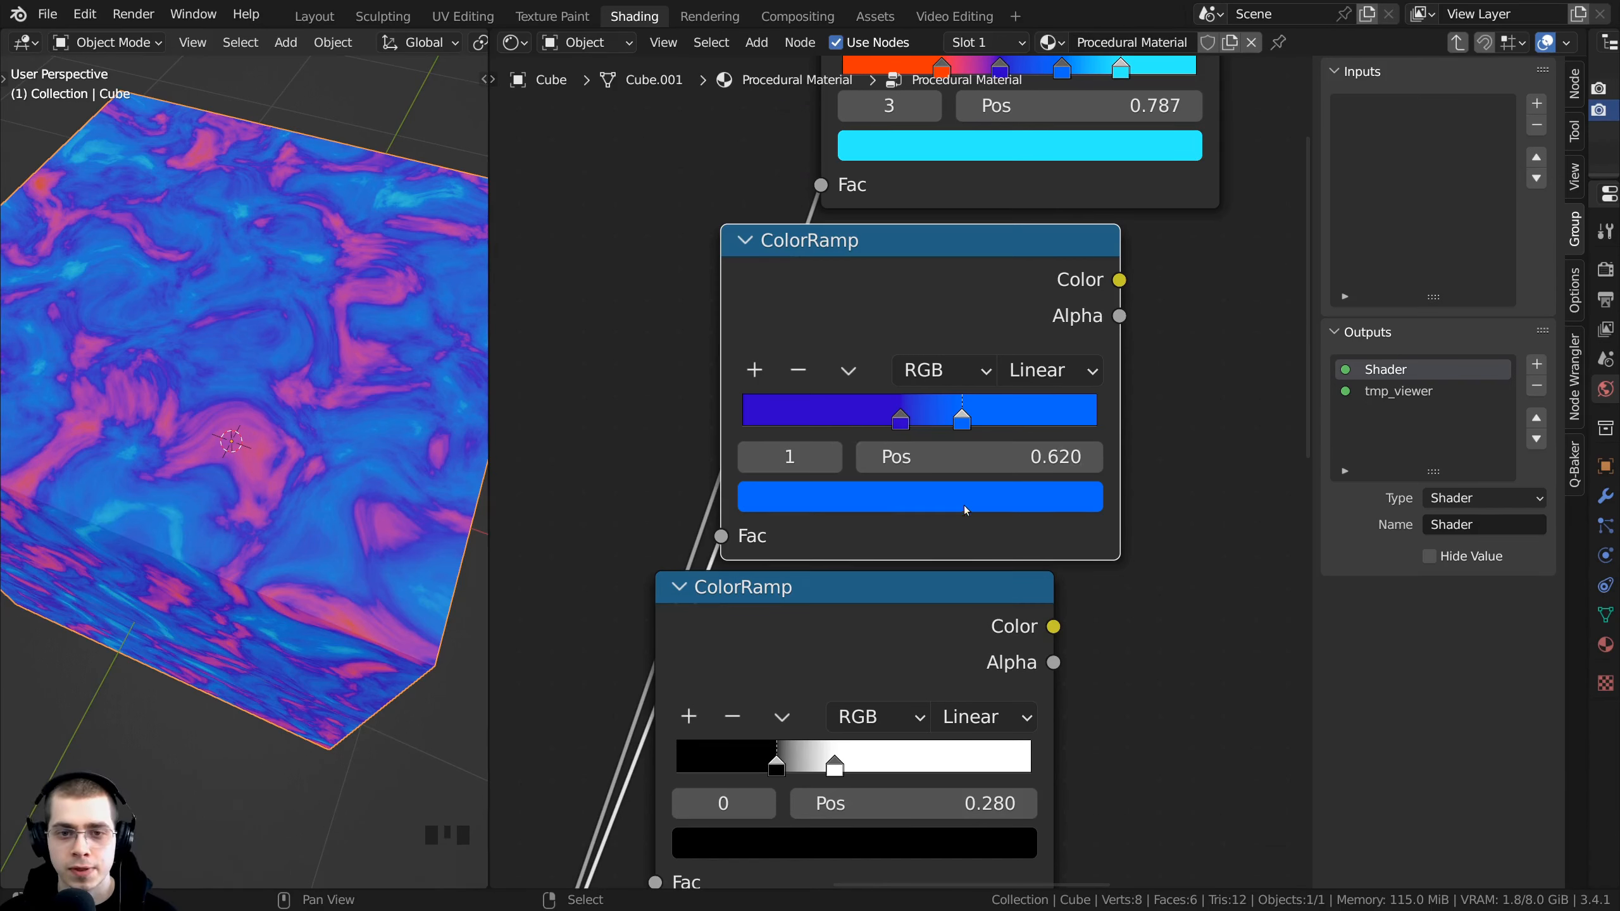
middle_click_drag(967, 515, 944, 522)
left_click(944, 522)
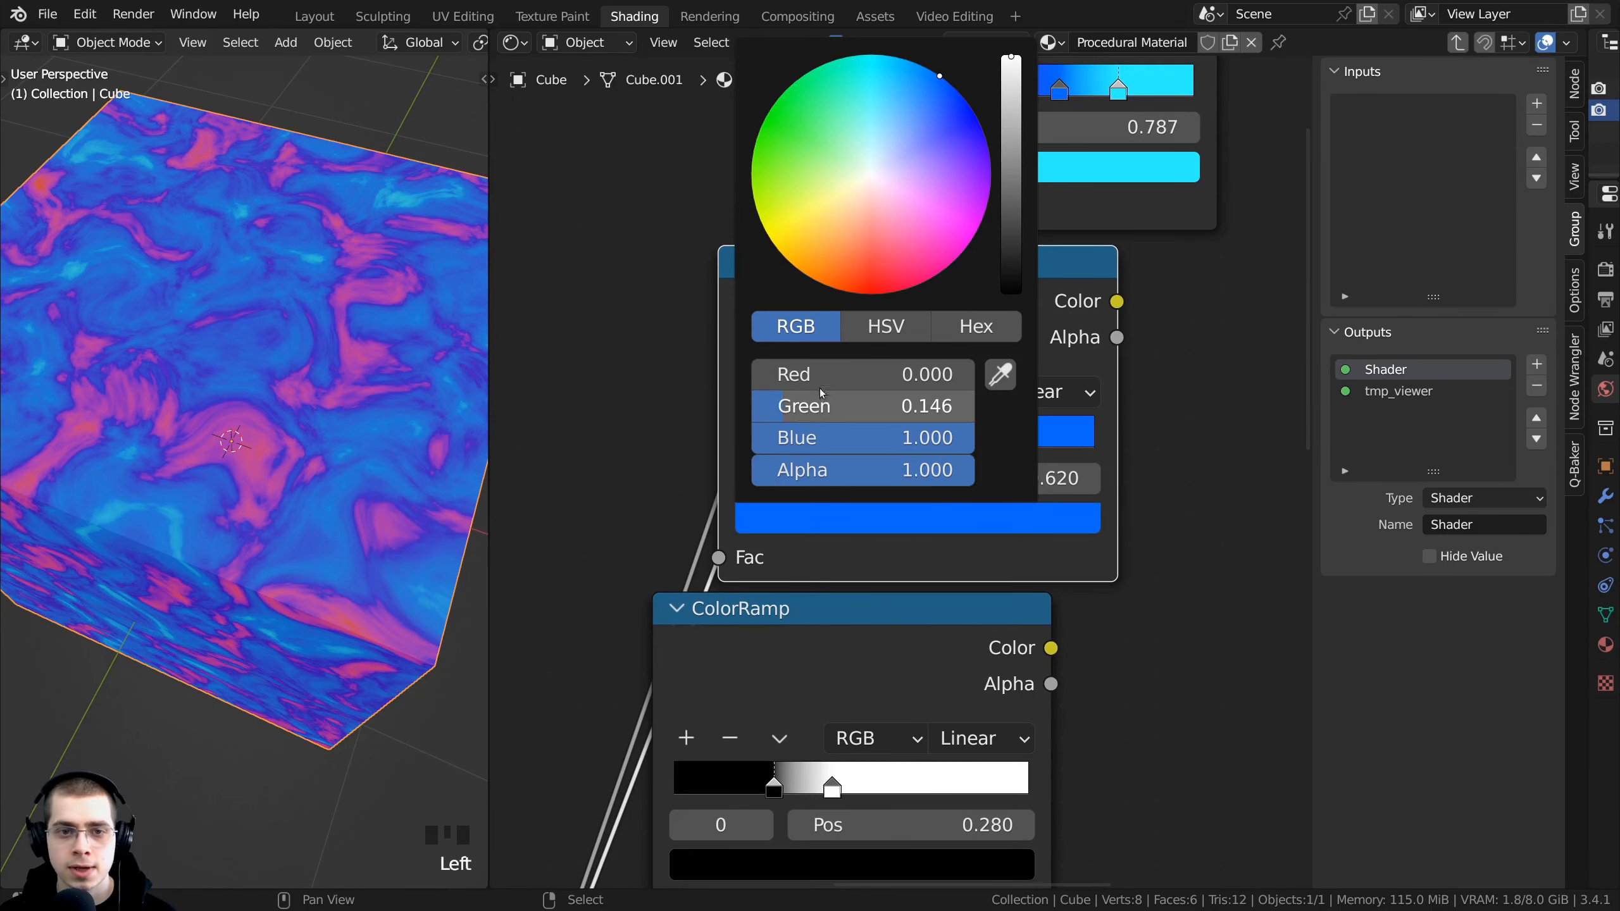
mouse_move(815, 380)
left_mouse_down()
mouse_move(817, 471)
mouse_move(816, 379)
left_mouse_up()
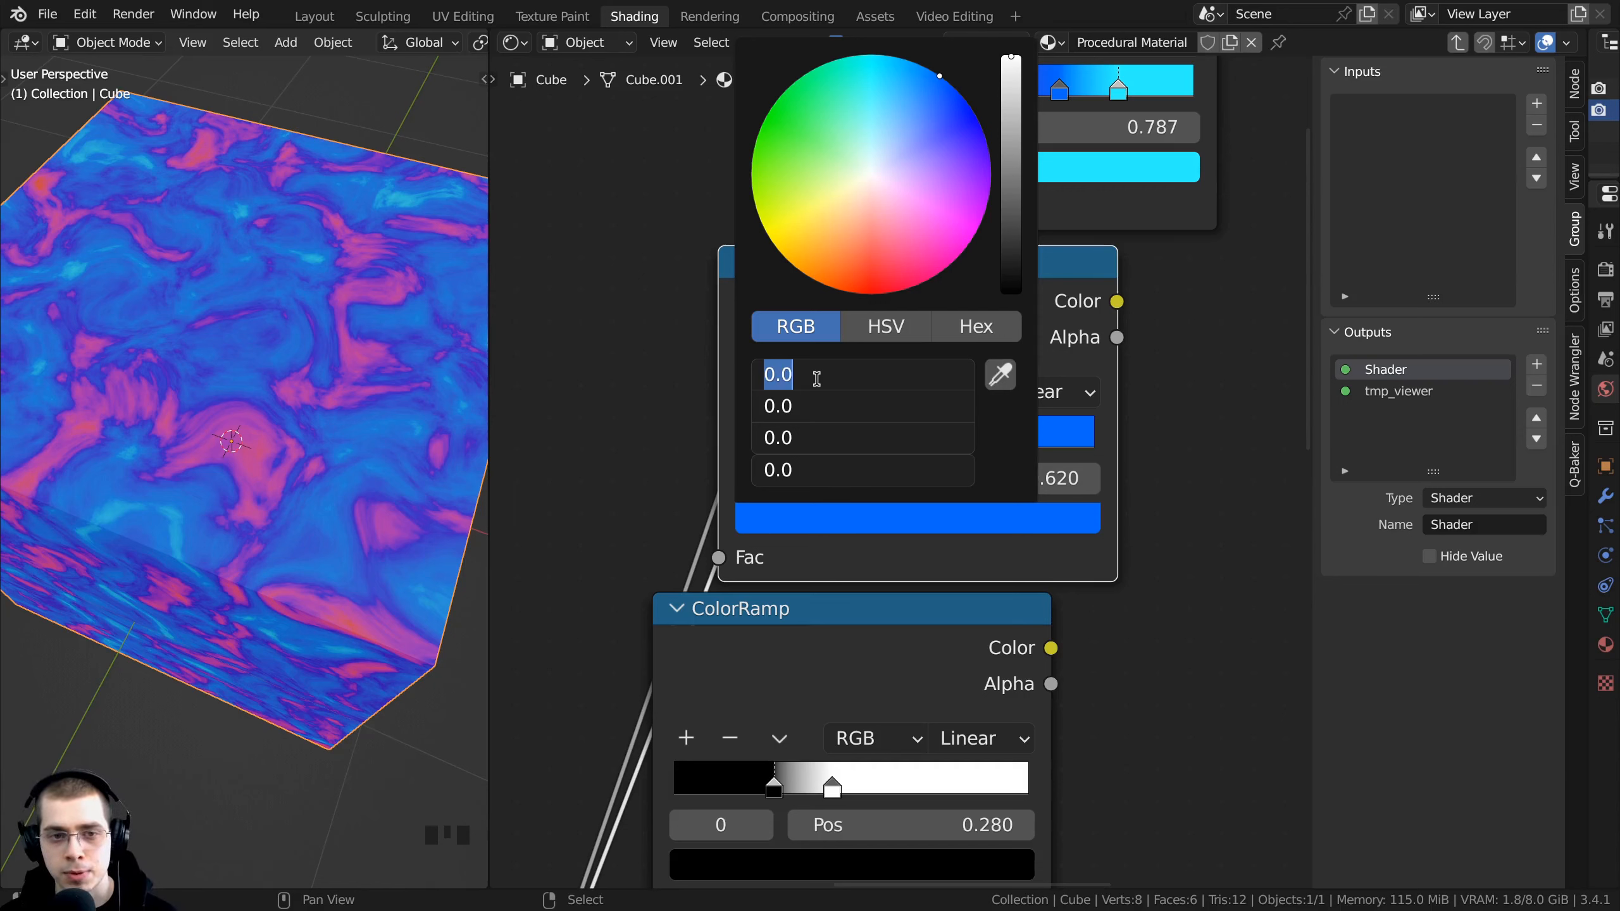
type("1")
key("Return")
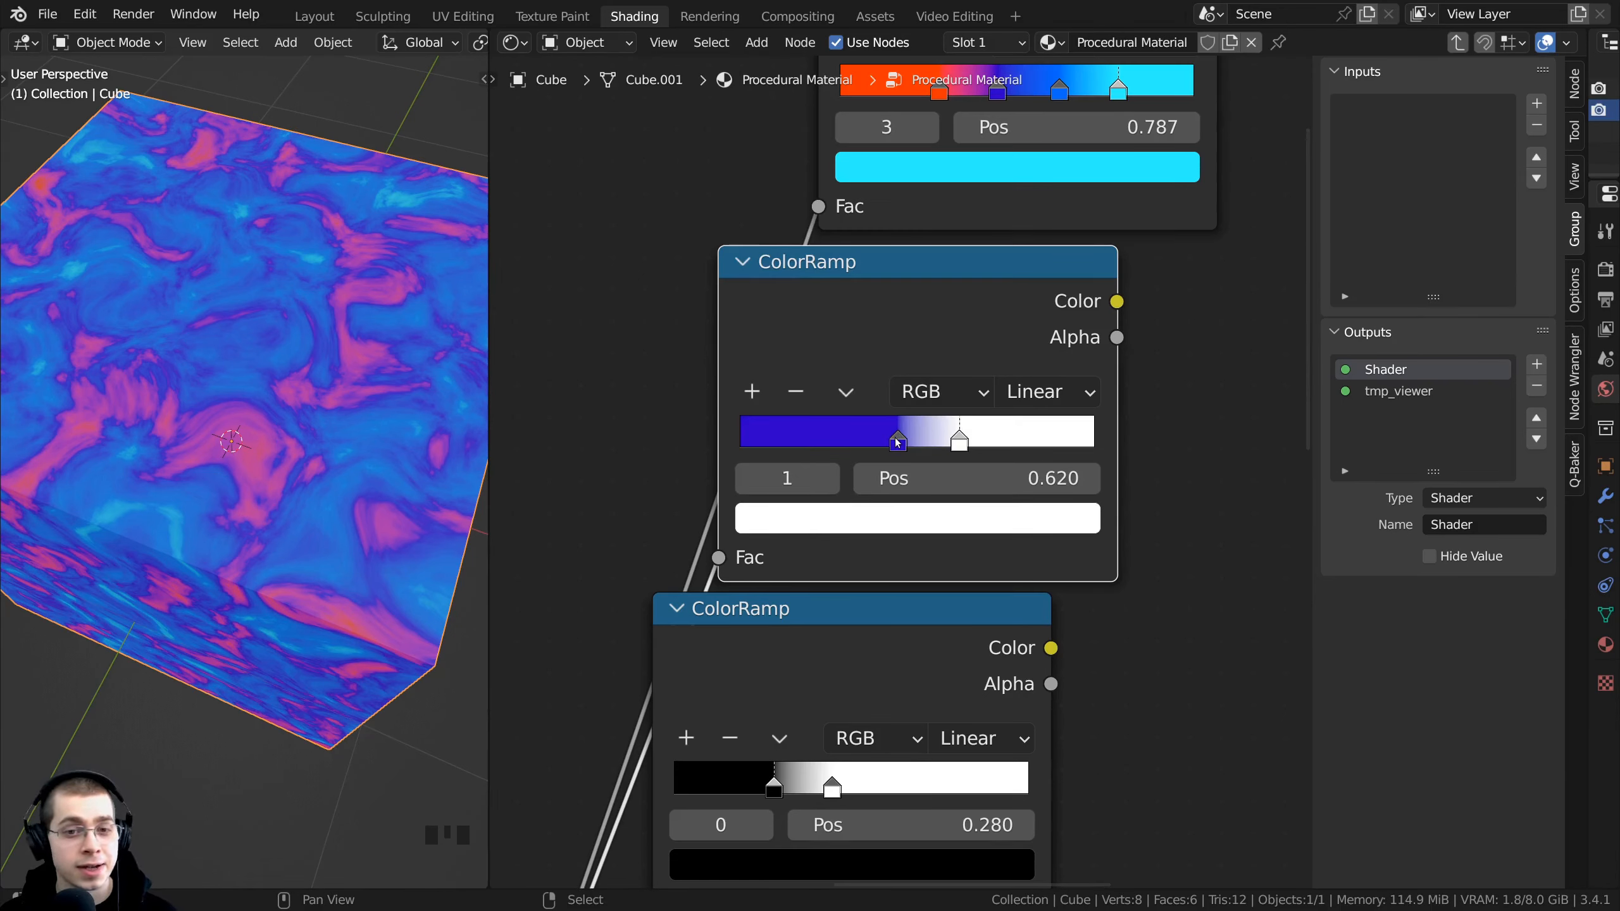
Step: Set the dark blue stop 0 of the same ColorRamp copy to black
left_click(898, 443)
scroll(897, 447, "down", 3)
middle_click_drag(878, 511, 878, 531)
left_click(878, 532)
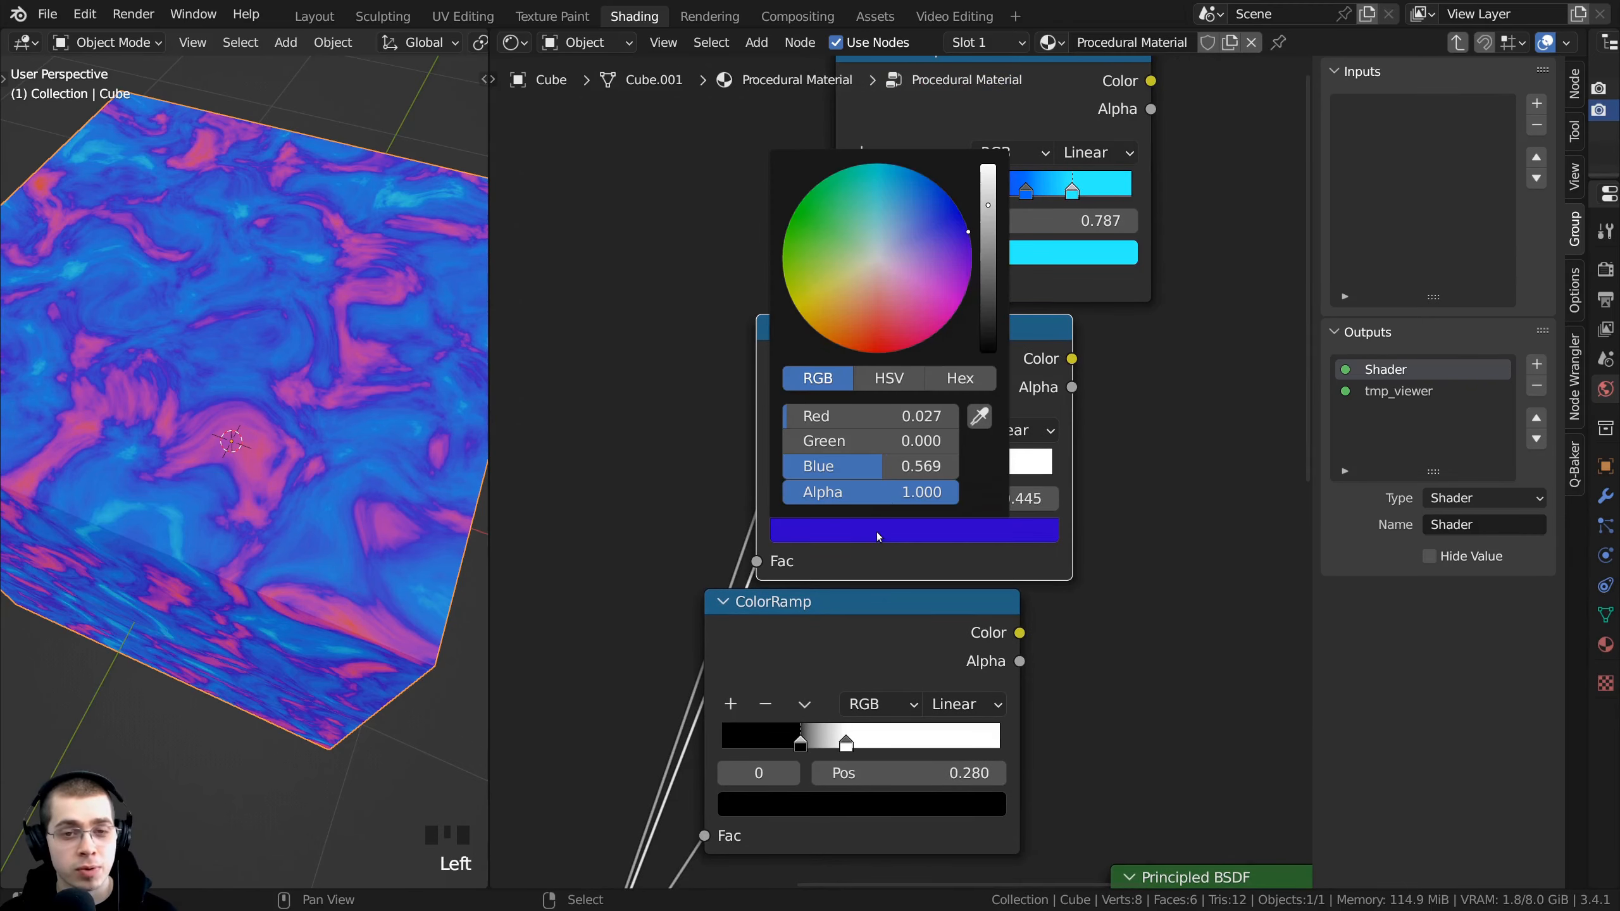
left_click_drag(987, 205, 988, 351)
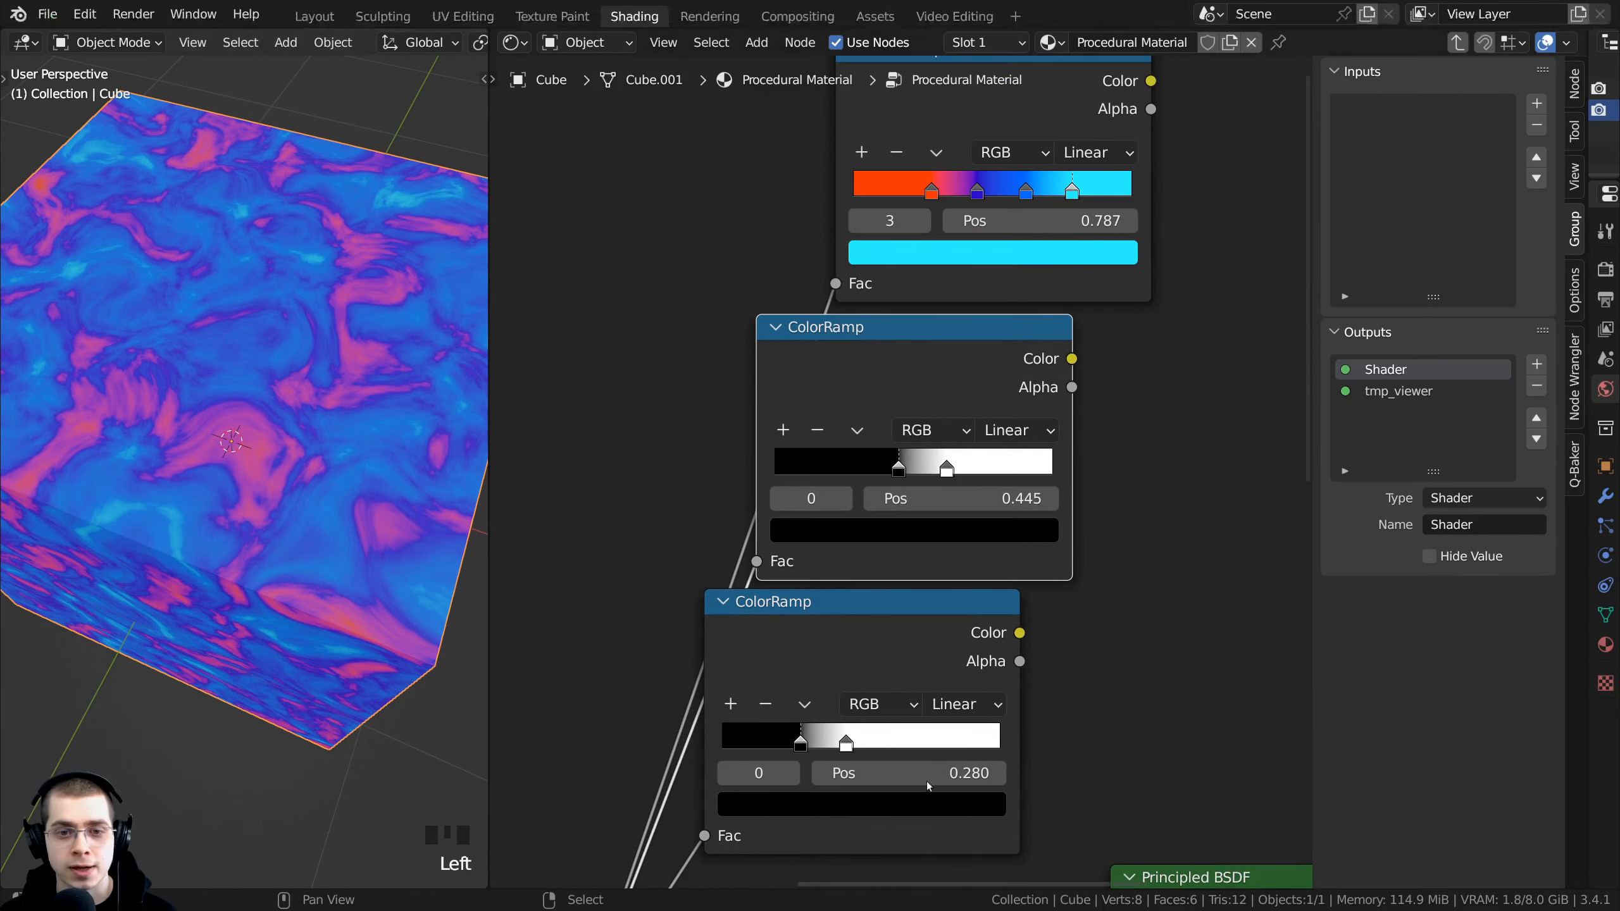
Step: Preview the middle black-and-white ColorRamp on the cube and compare it with the lower black-and-white ColorRamp's mask
scroll(918, 456, "down", 4)
middle_click_drag(958, 578, 954, 498)
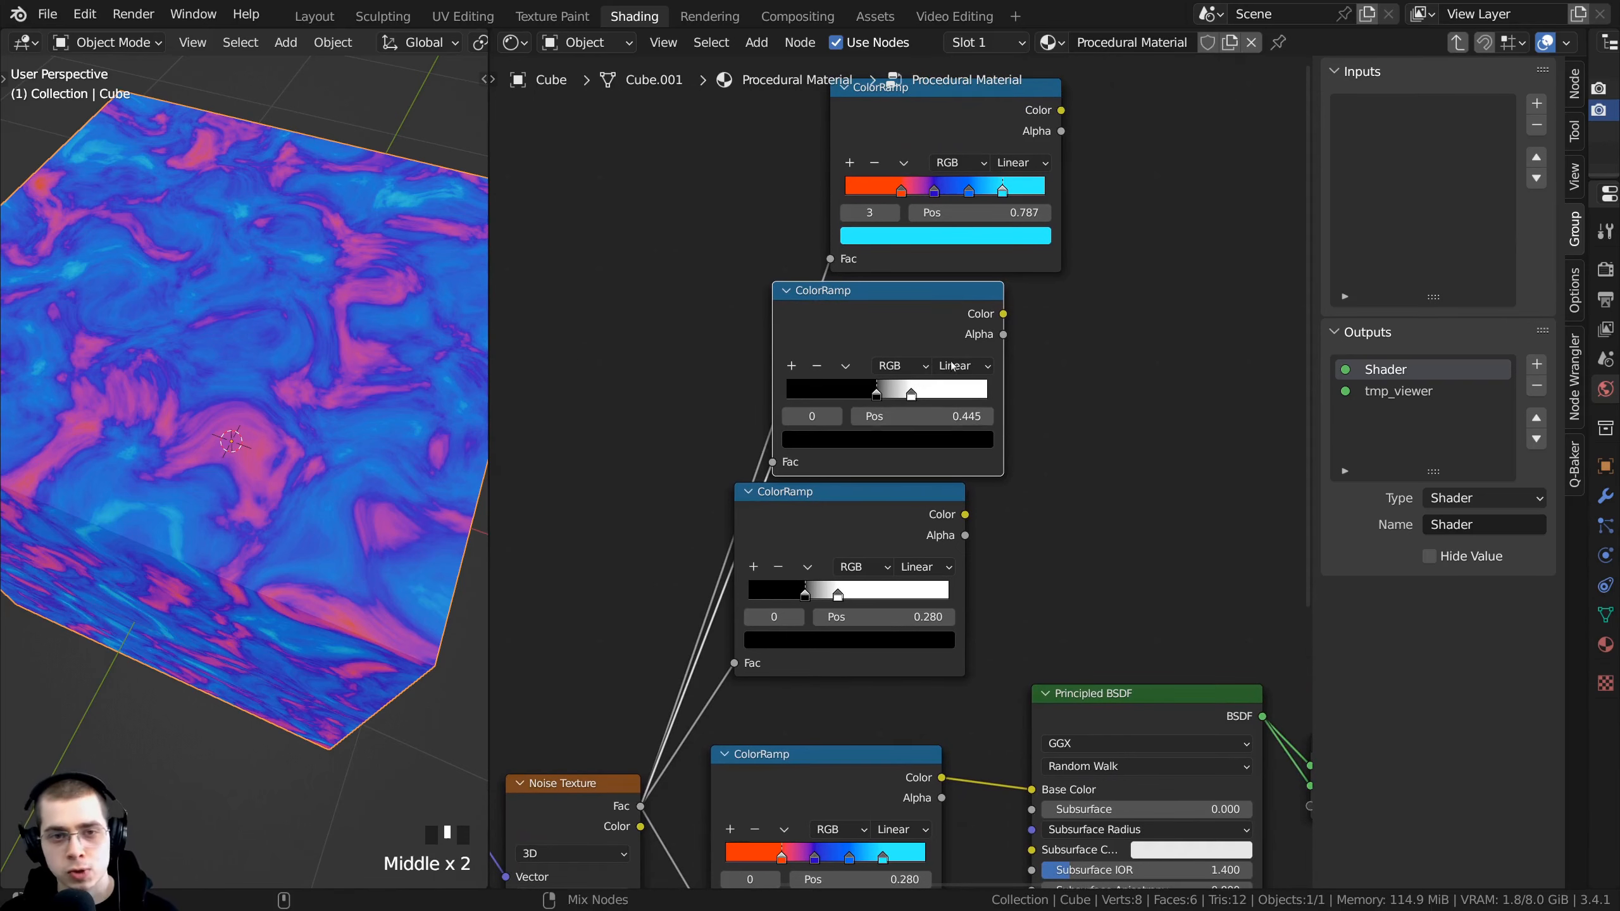
left_click(917, 329, "ctrl+shift")
middle_click_drag(971, 337, 992, 220)
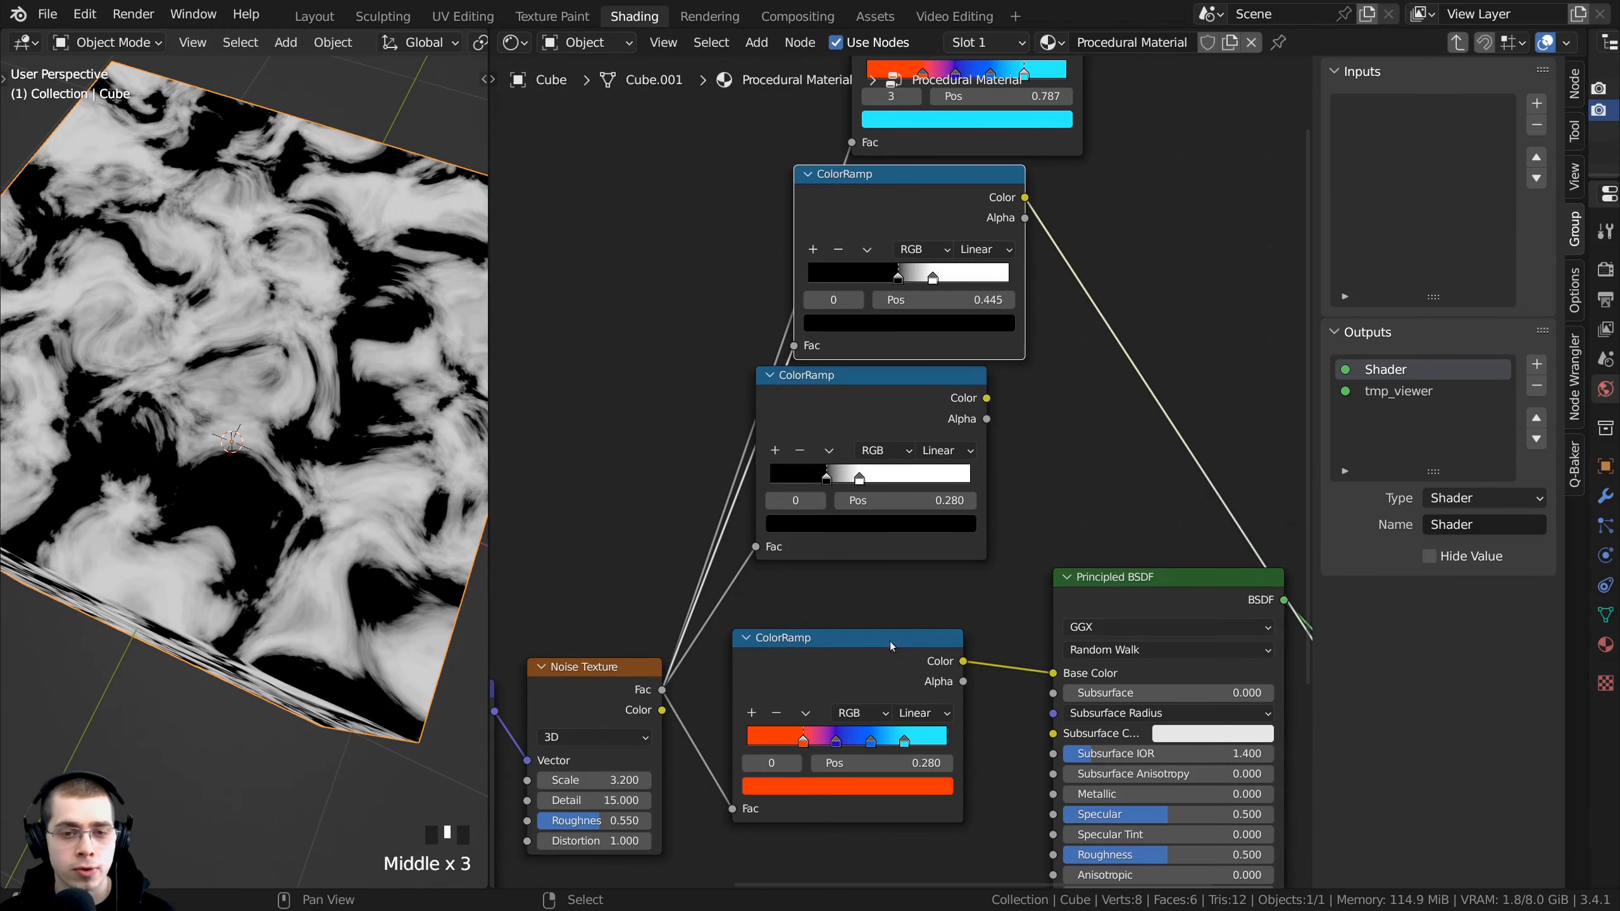
middle_click_drag(891, 647, 877, 687)
left_click(868, 439, "ctrl+shift")
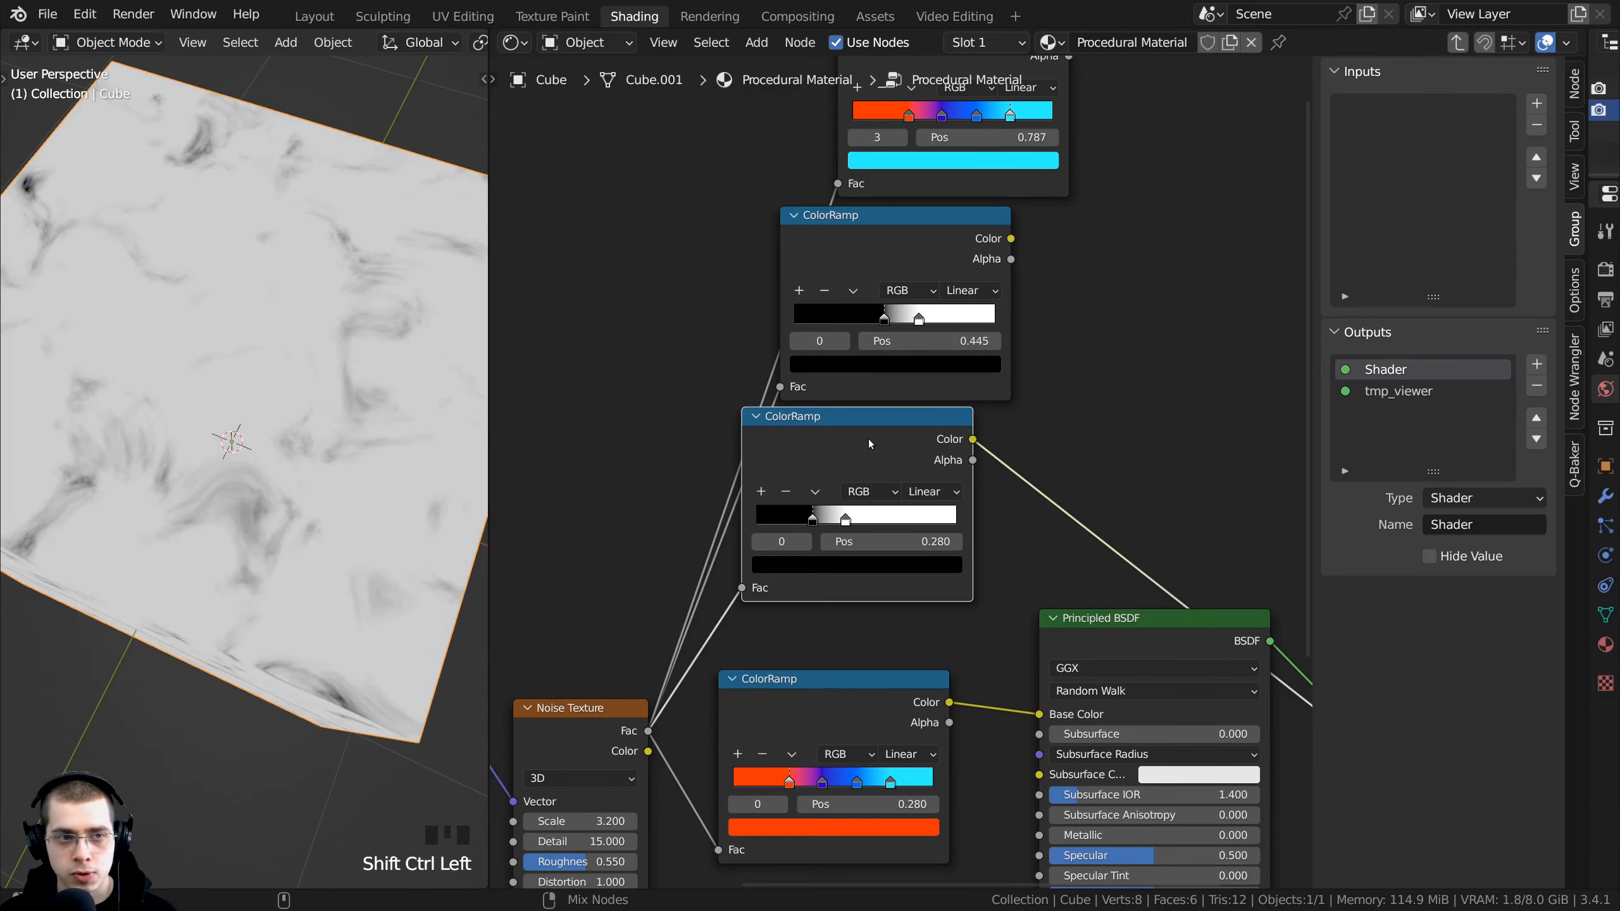
scroll(220, 243, "up", 3)
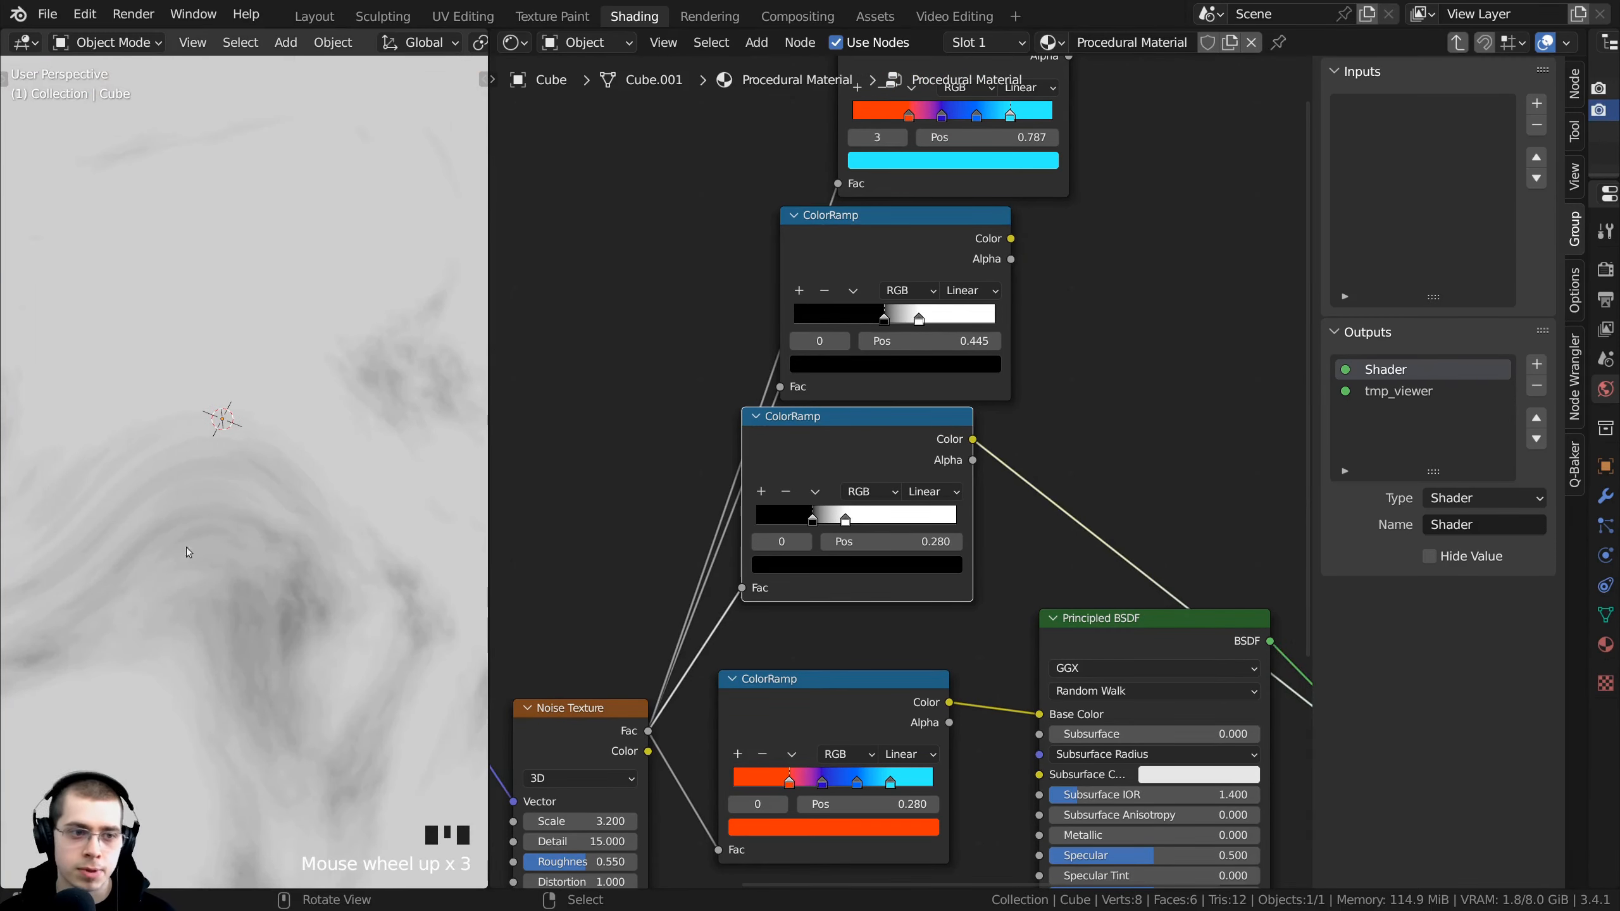
Step: Preview the middle black-and-white ColorRamp again and compare its mask with the topmost multicolor ColorRamp on the cube
middle_click_drag(900, 270, 781, 517)
left_click(782, 507, "ctrl+shift")
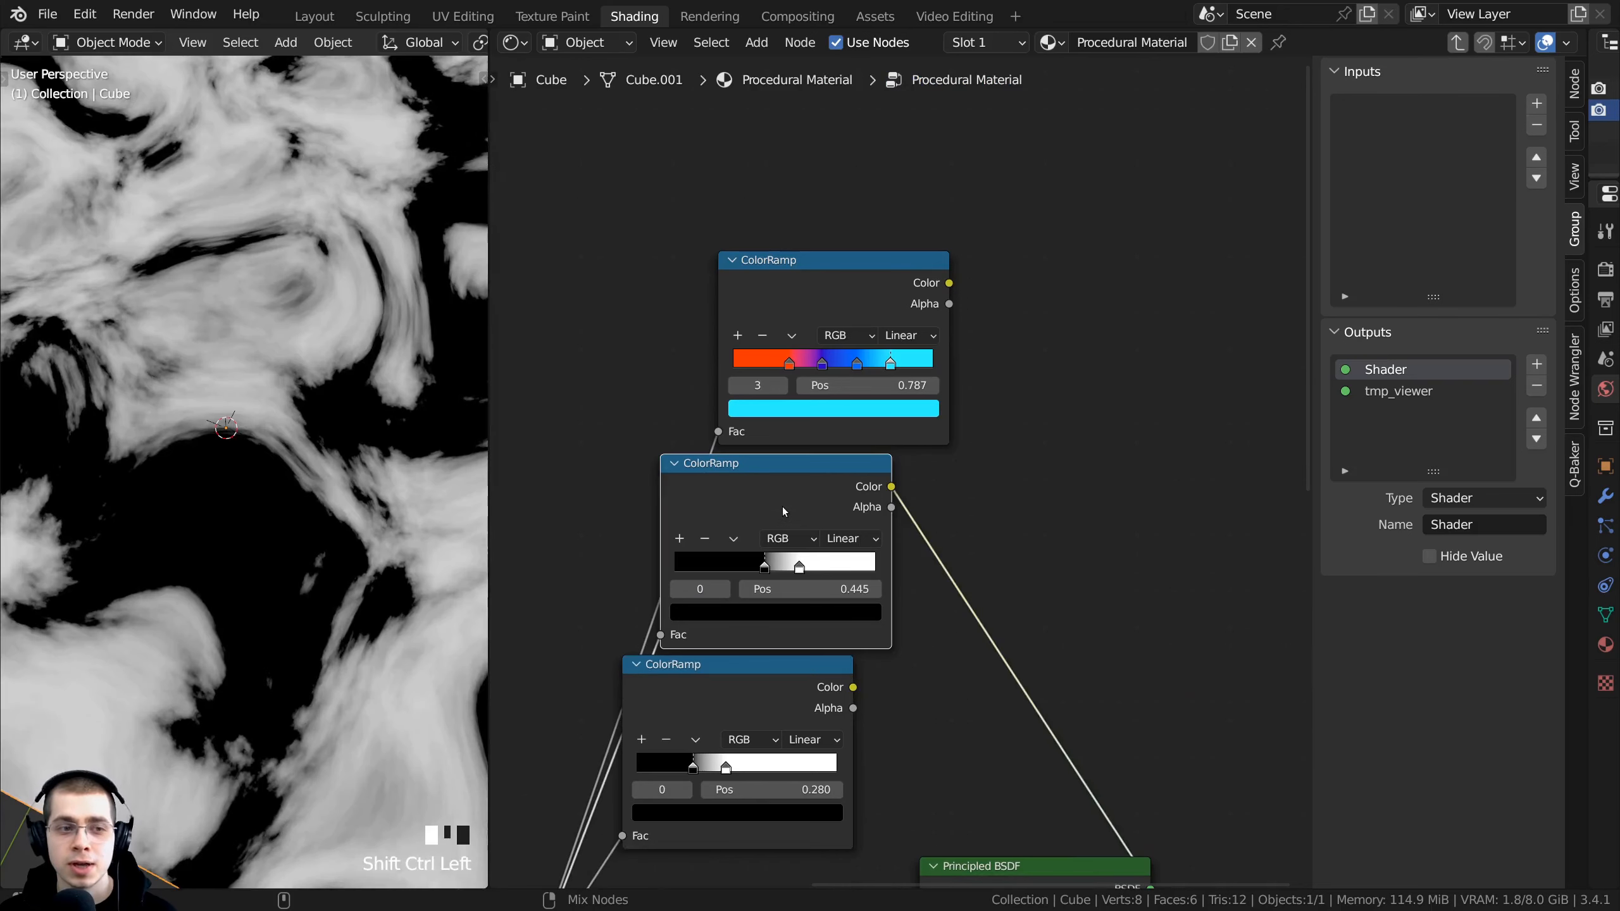
scroll(954, 494, "up", 2)
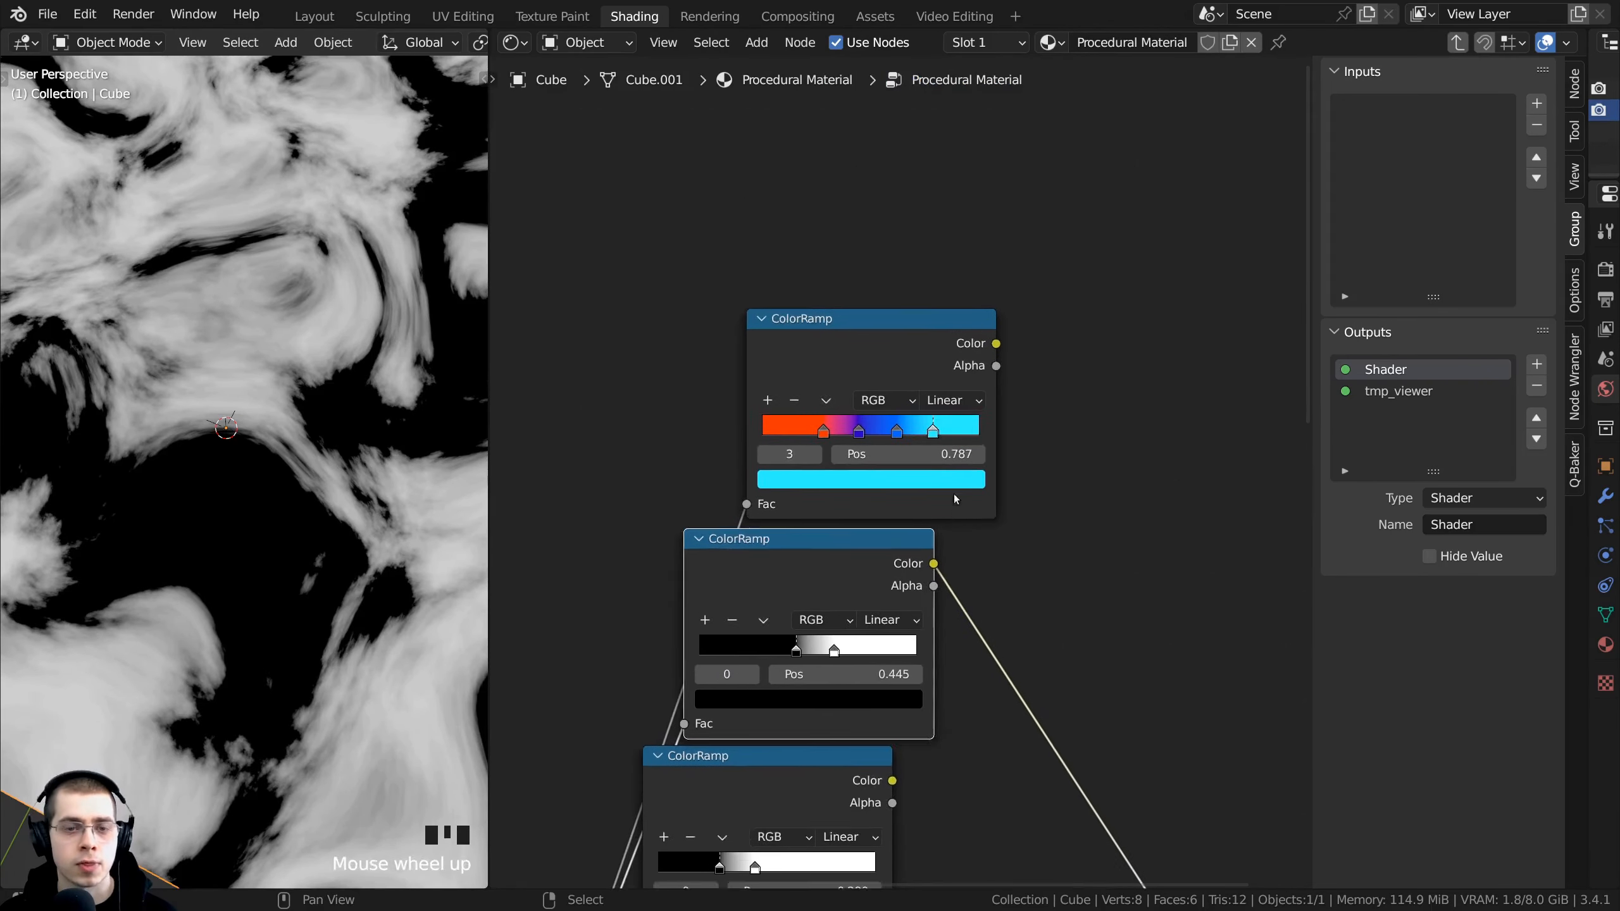
left_click(873, 337, "ctrl+shift")
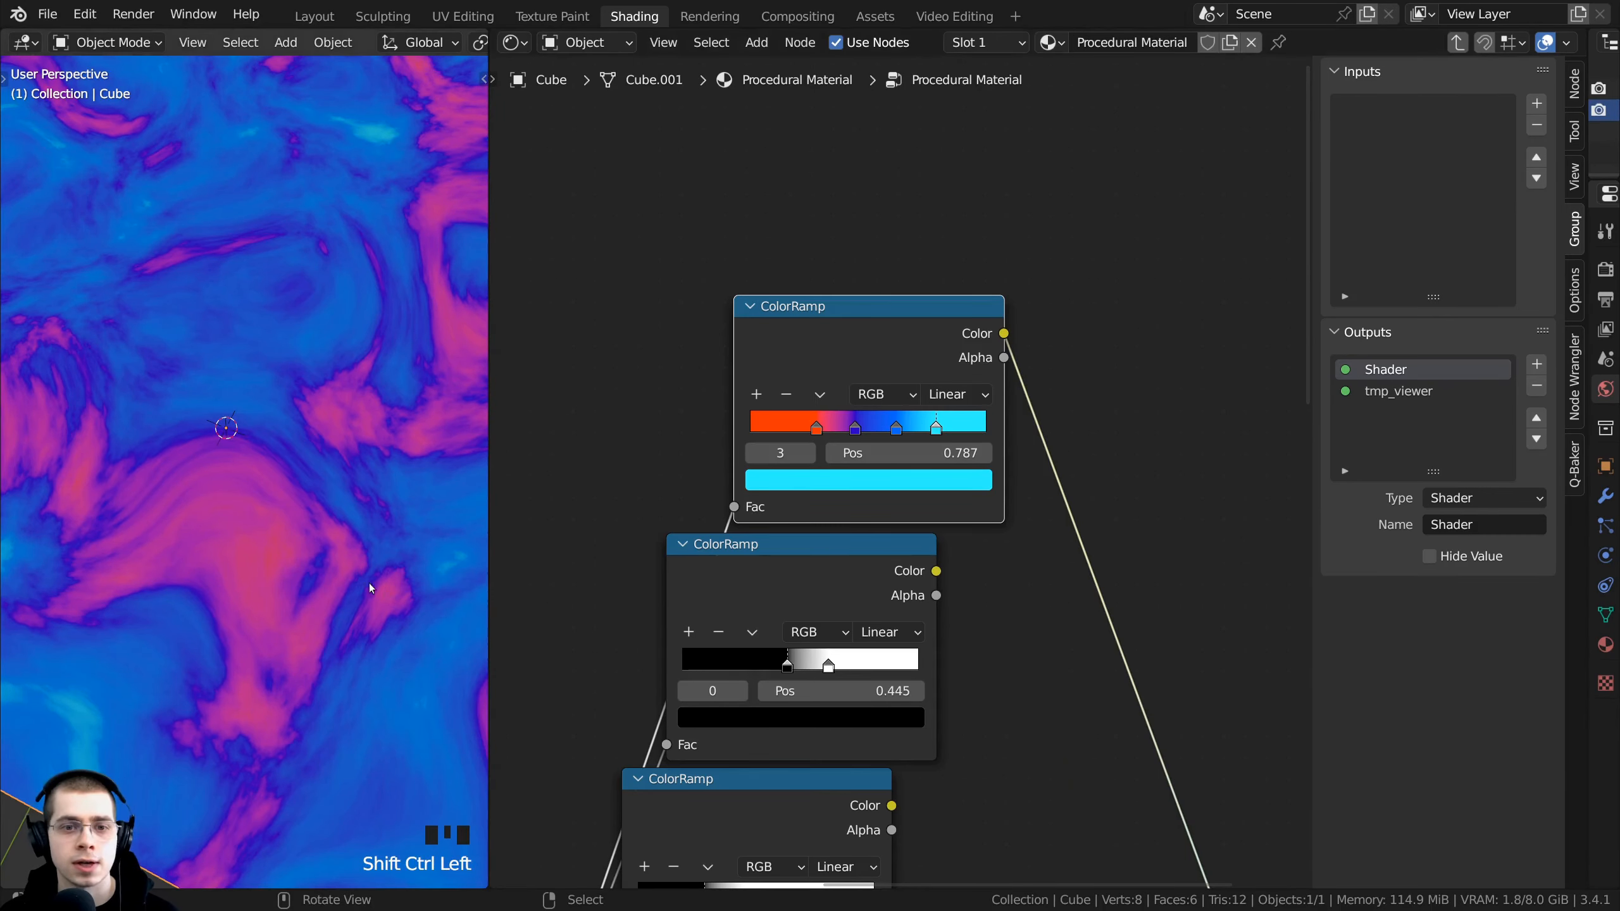
Step: Delete the orange and dark blue stops from the topmost ColorRamp copy
middle_click_drag(901, 558, 916, 557)
scroll(915, 557, "up", 4)
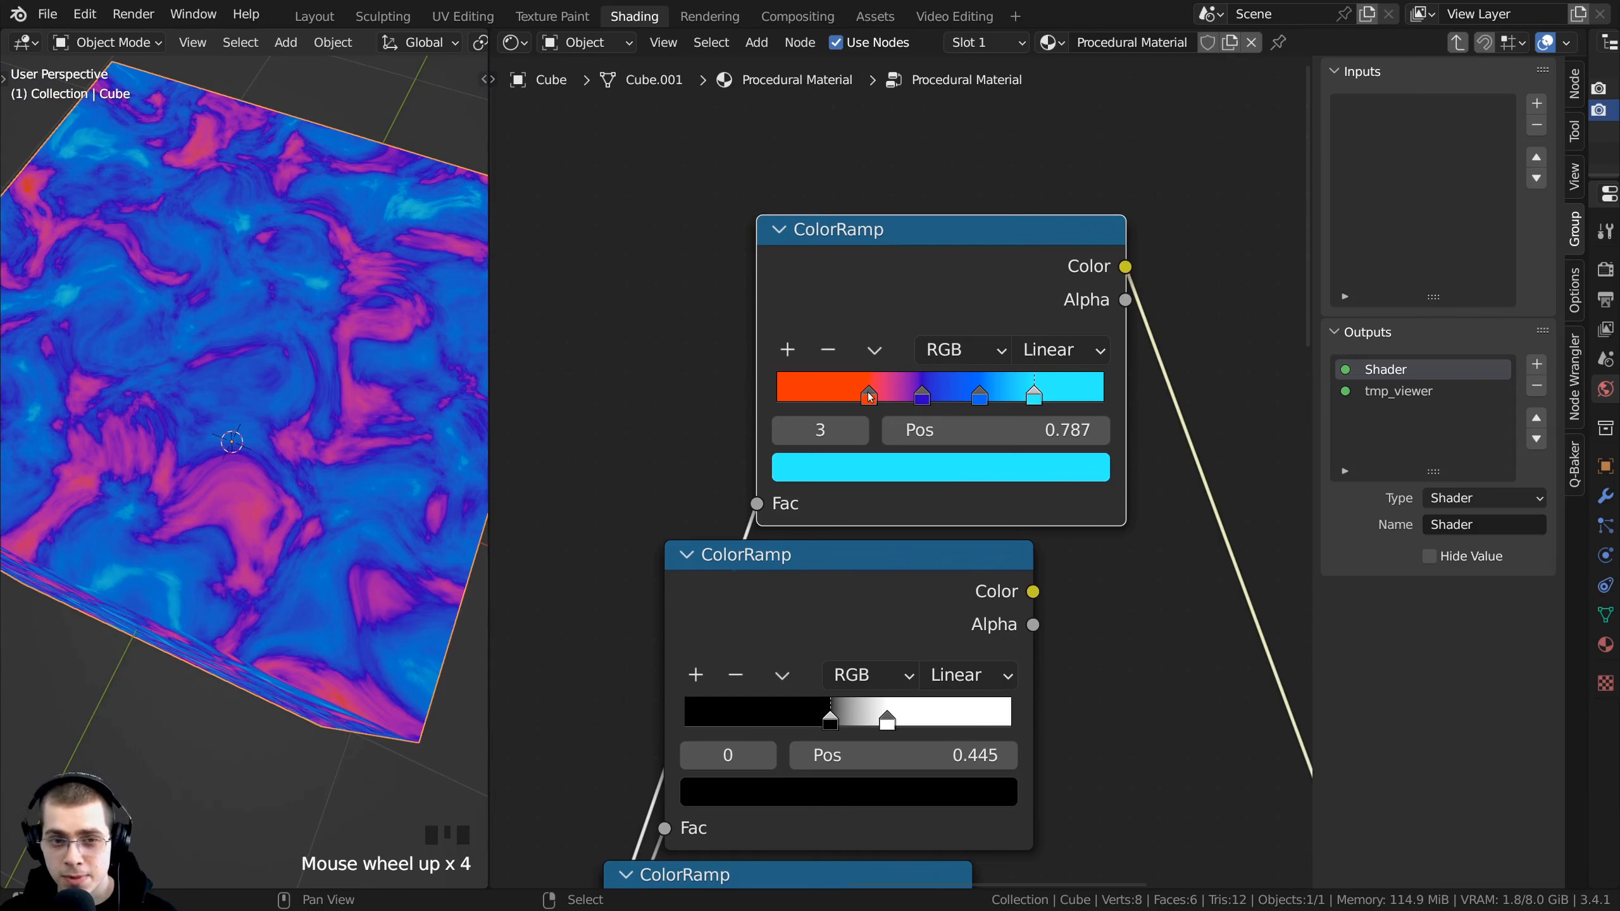
left_click(869, 397)
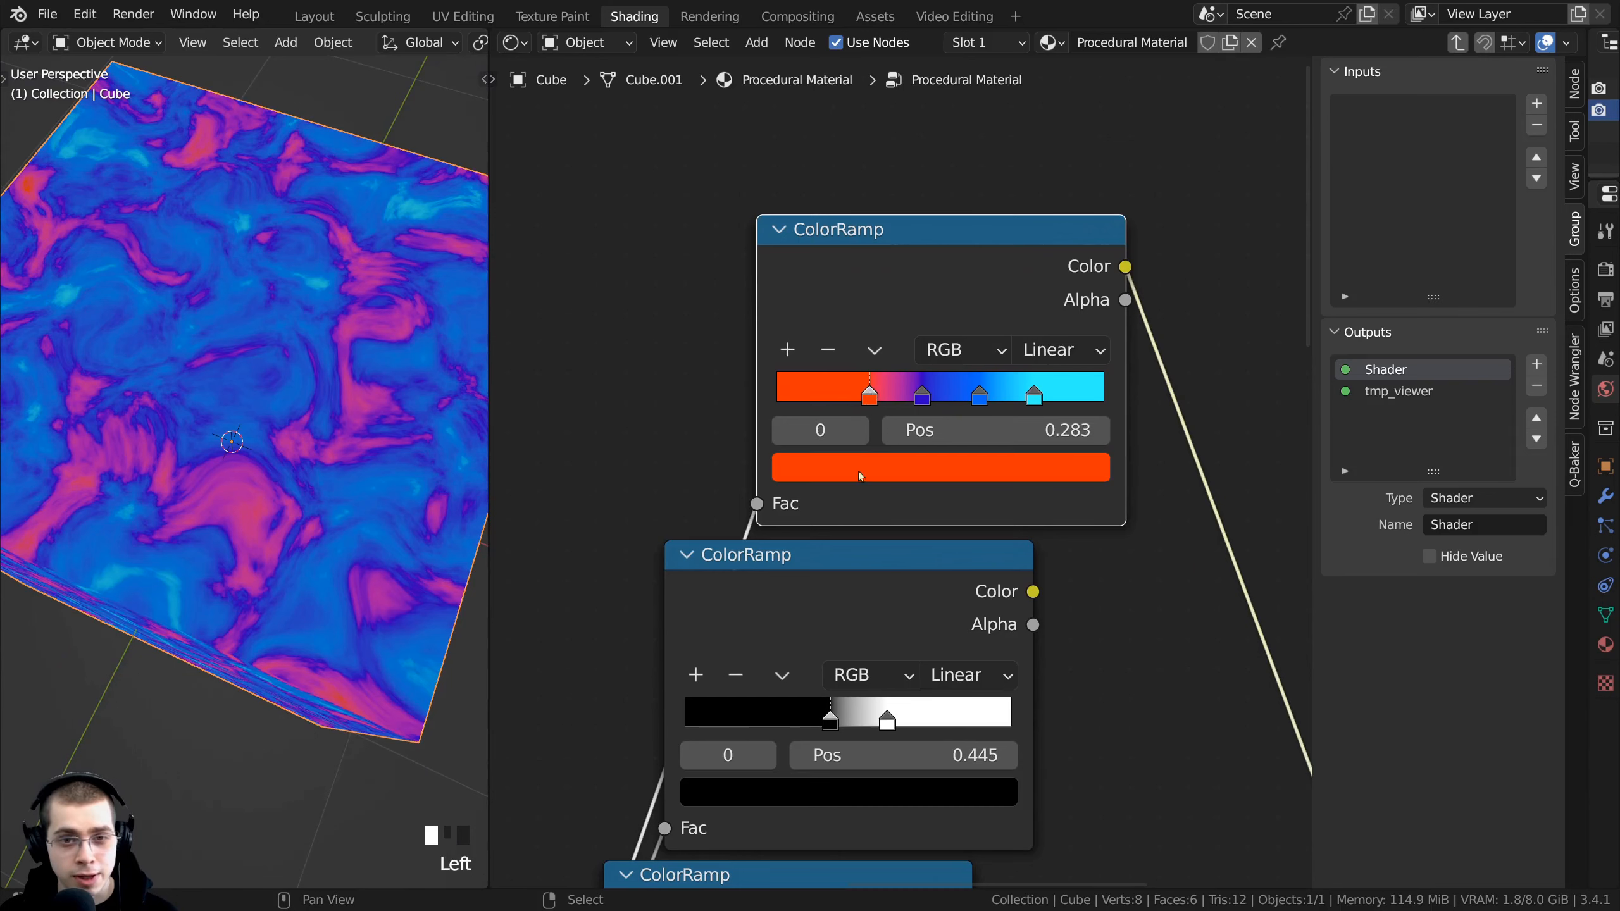
left_click(829, 351)
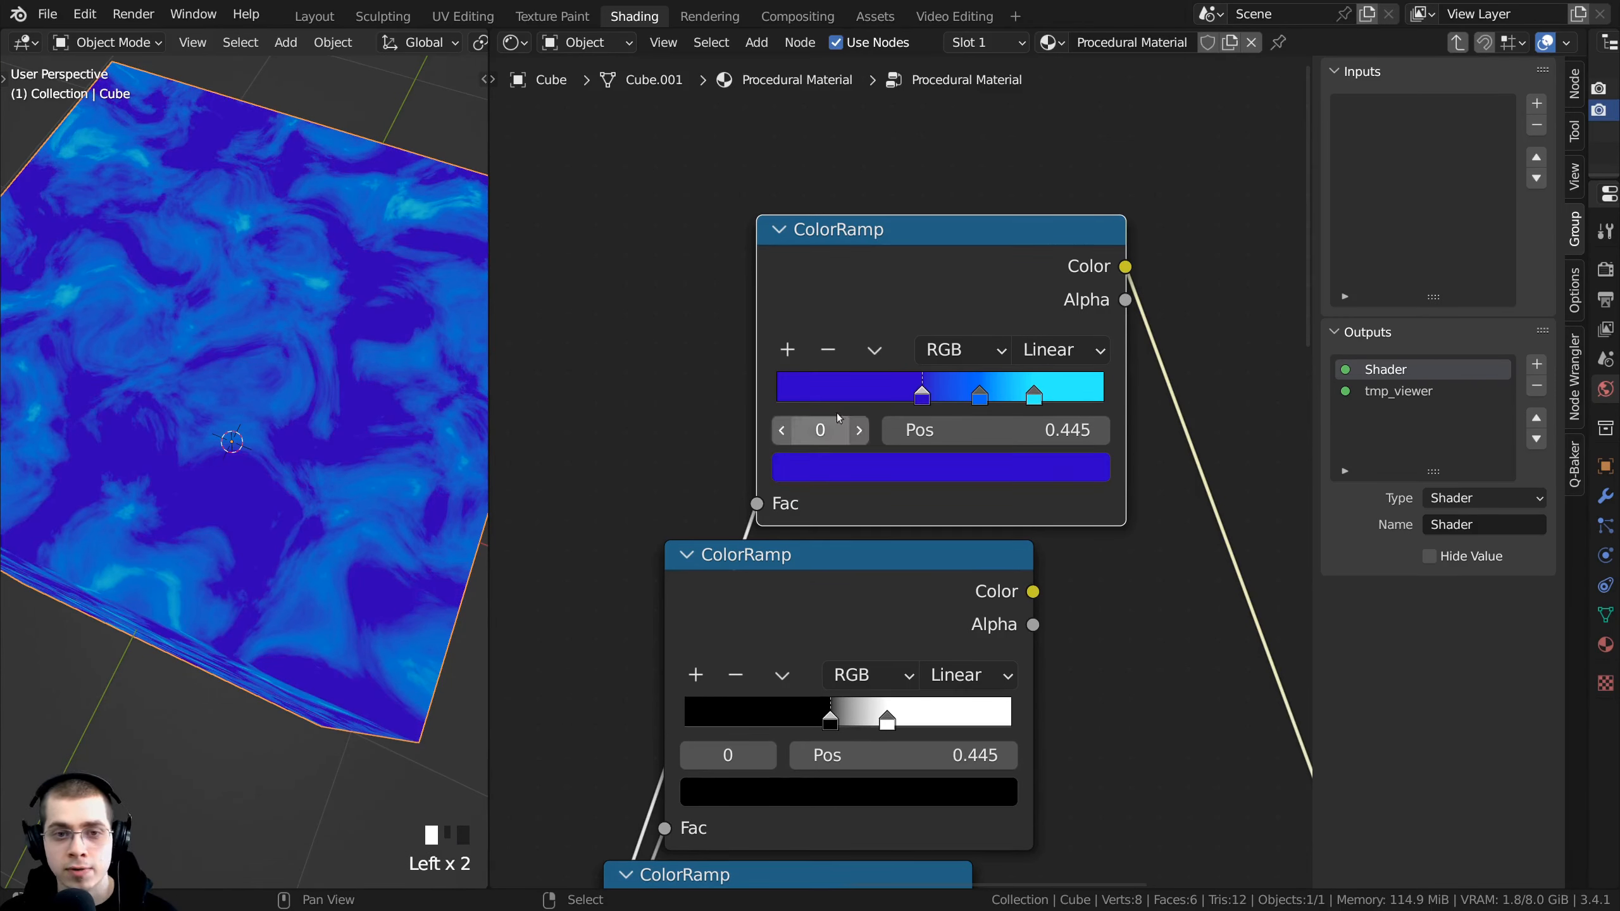
left_click(831, 352)
Step: Set the blue stop 0 of the topmost ColorRamp copy to black
middle_click_drag(980, 397, 827, 398)
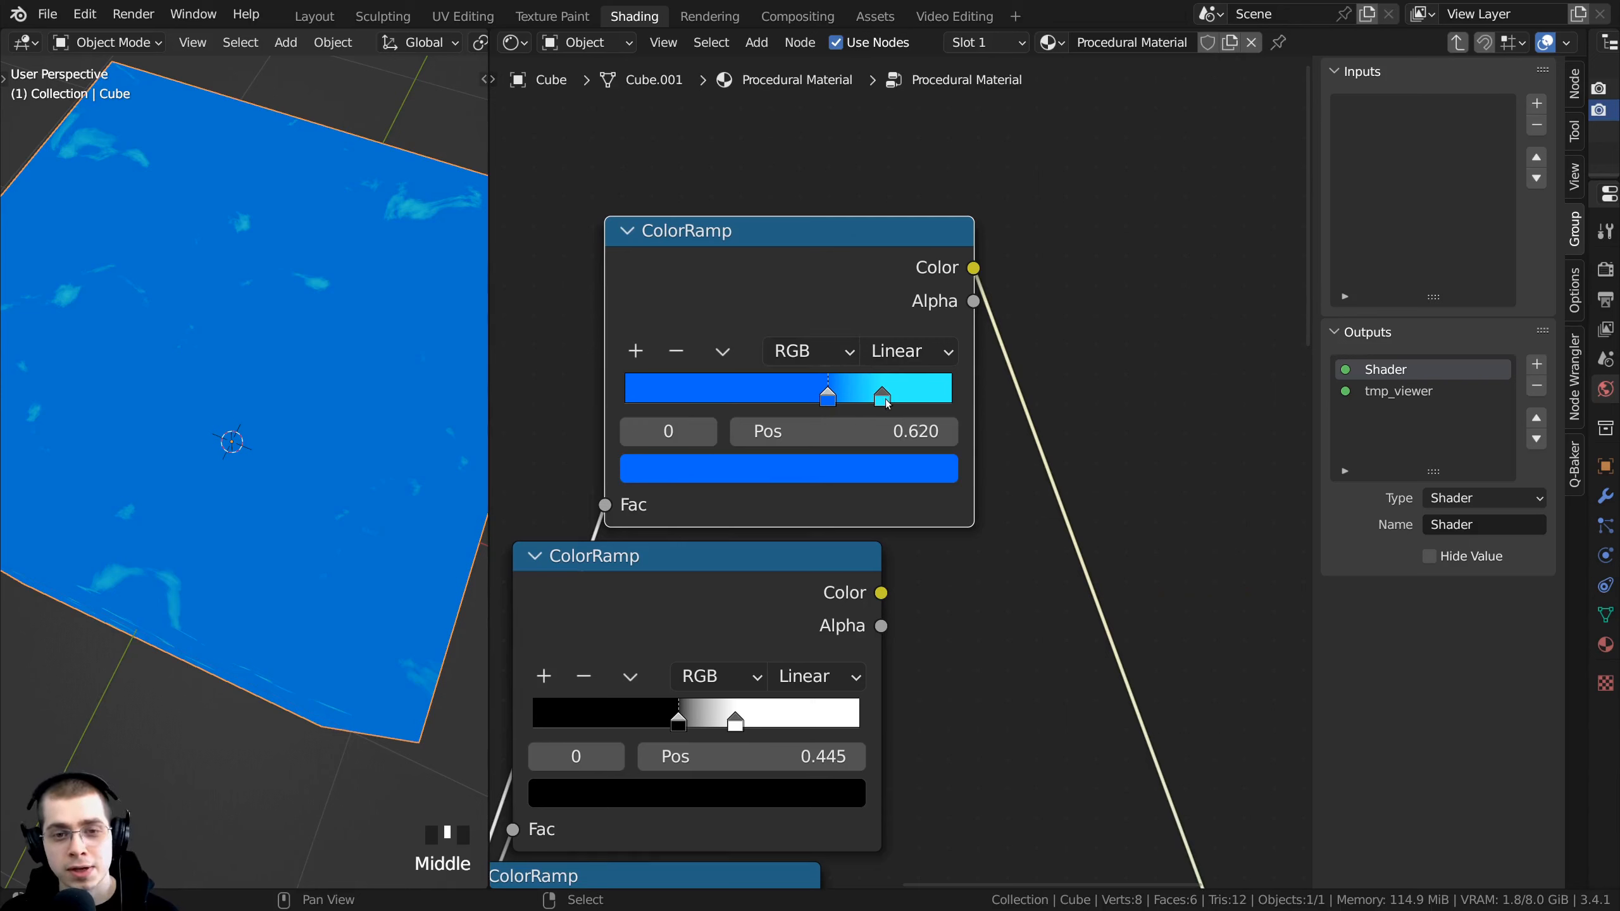
left_click(815, 471)
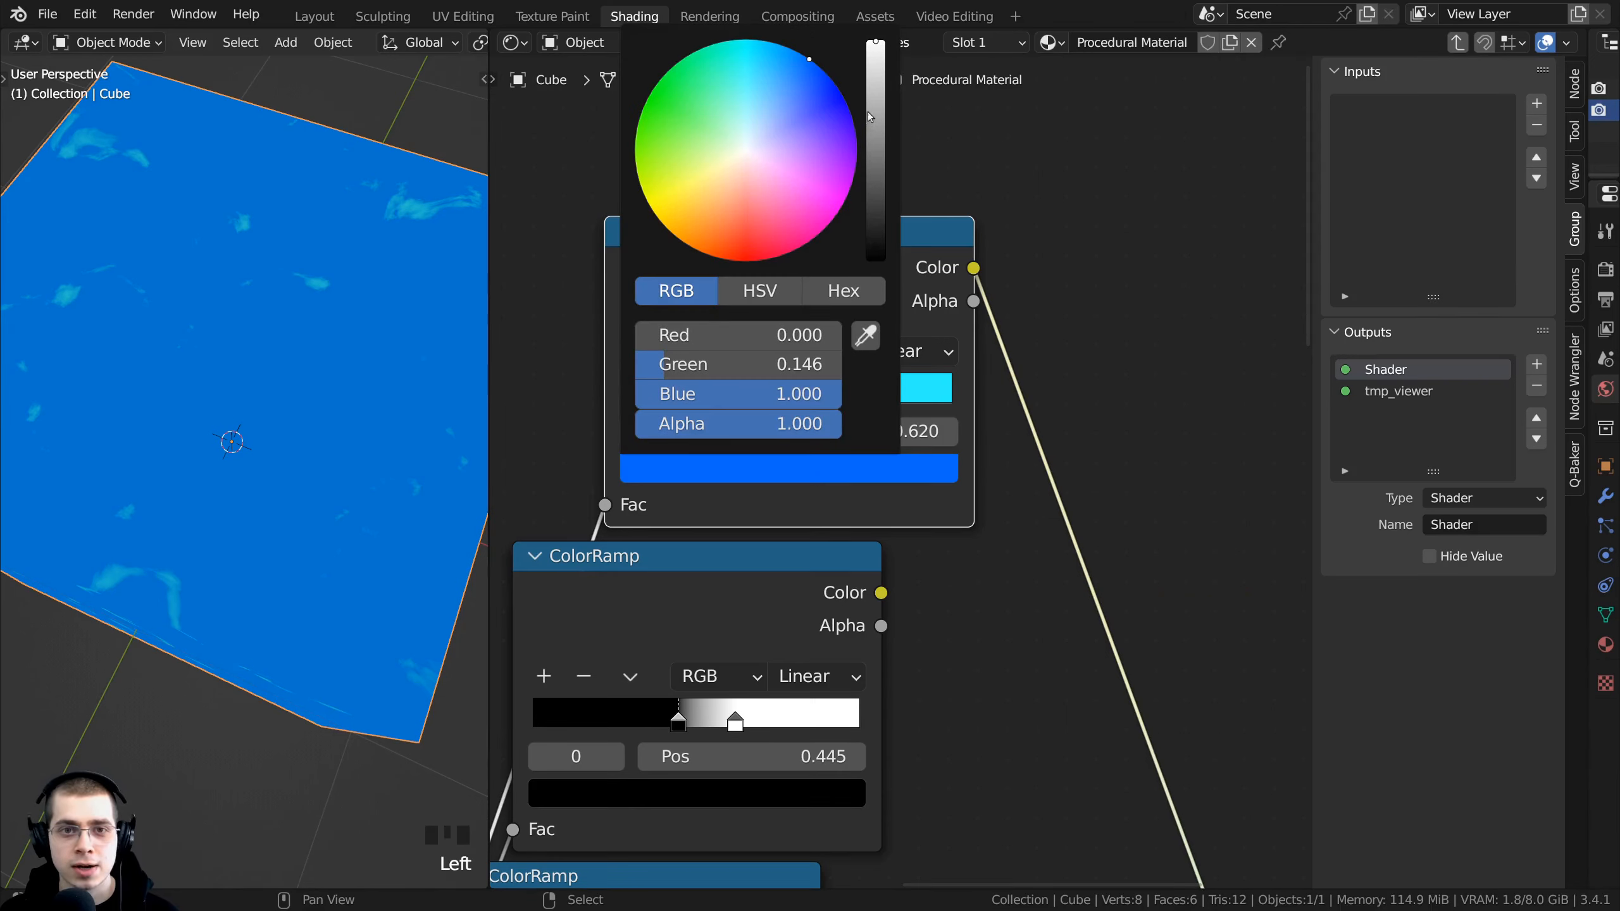
left_click_drag(870, 117, 876, 258)
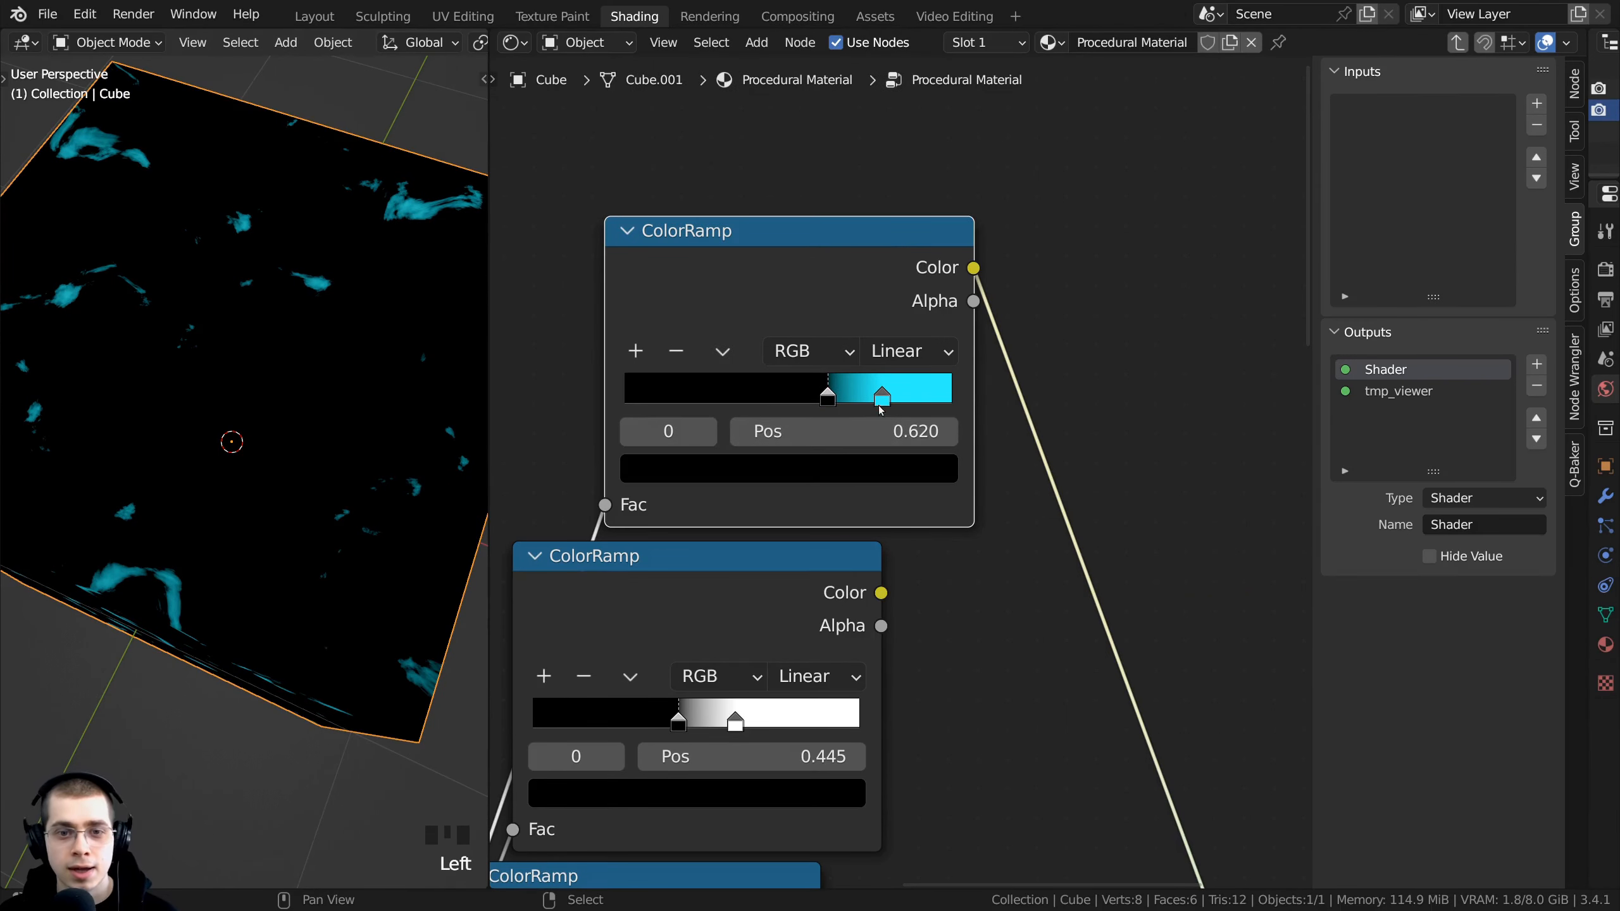
Step: Set the cyan stop 1 of the topmost ColorRamp copy to white with all RGB values at 1
left_click(882, 398)
scroll(797, 498, "down", 1)
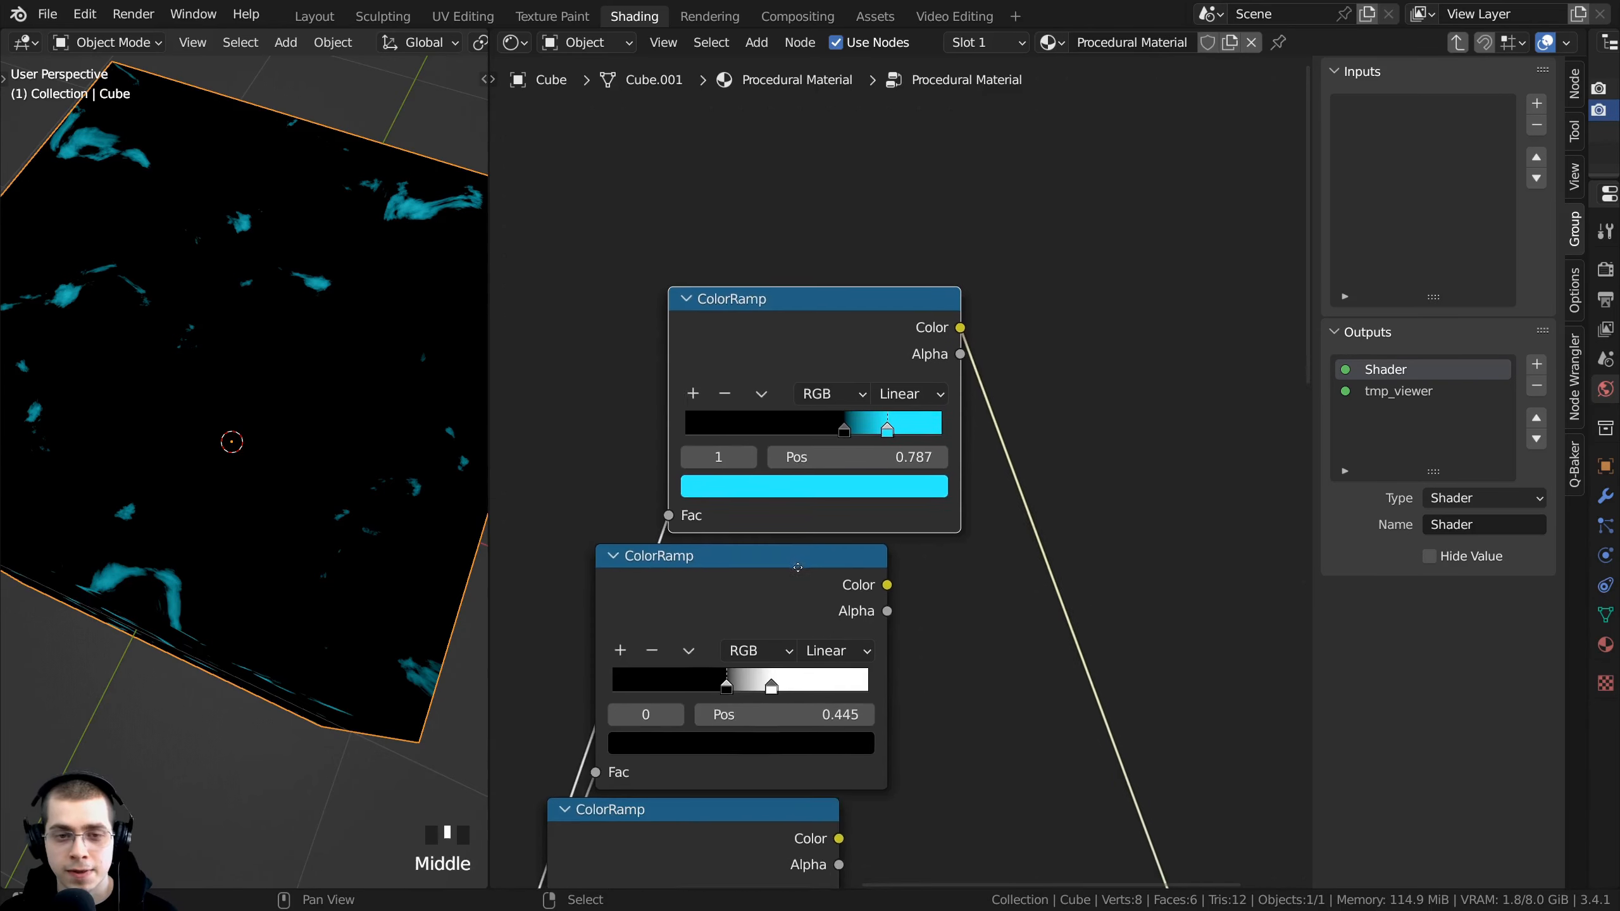
middle_click_drag(797, 498, 801, 534)
left_click(802, 524)
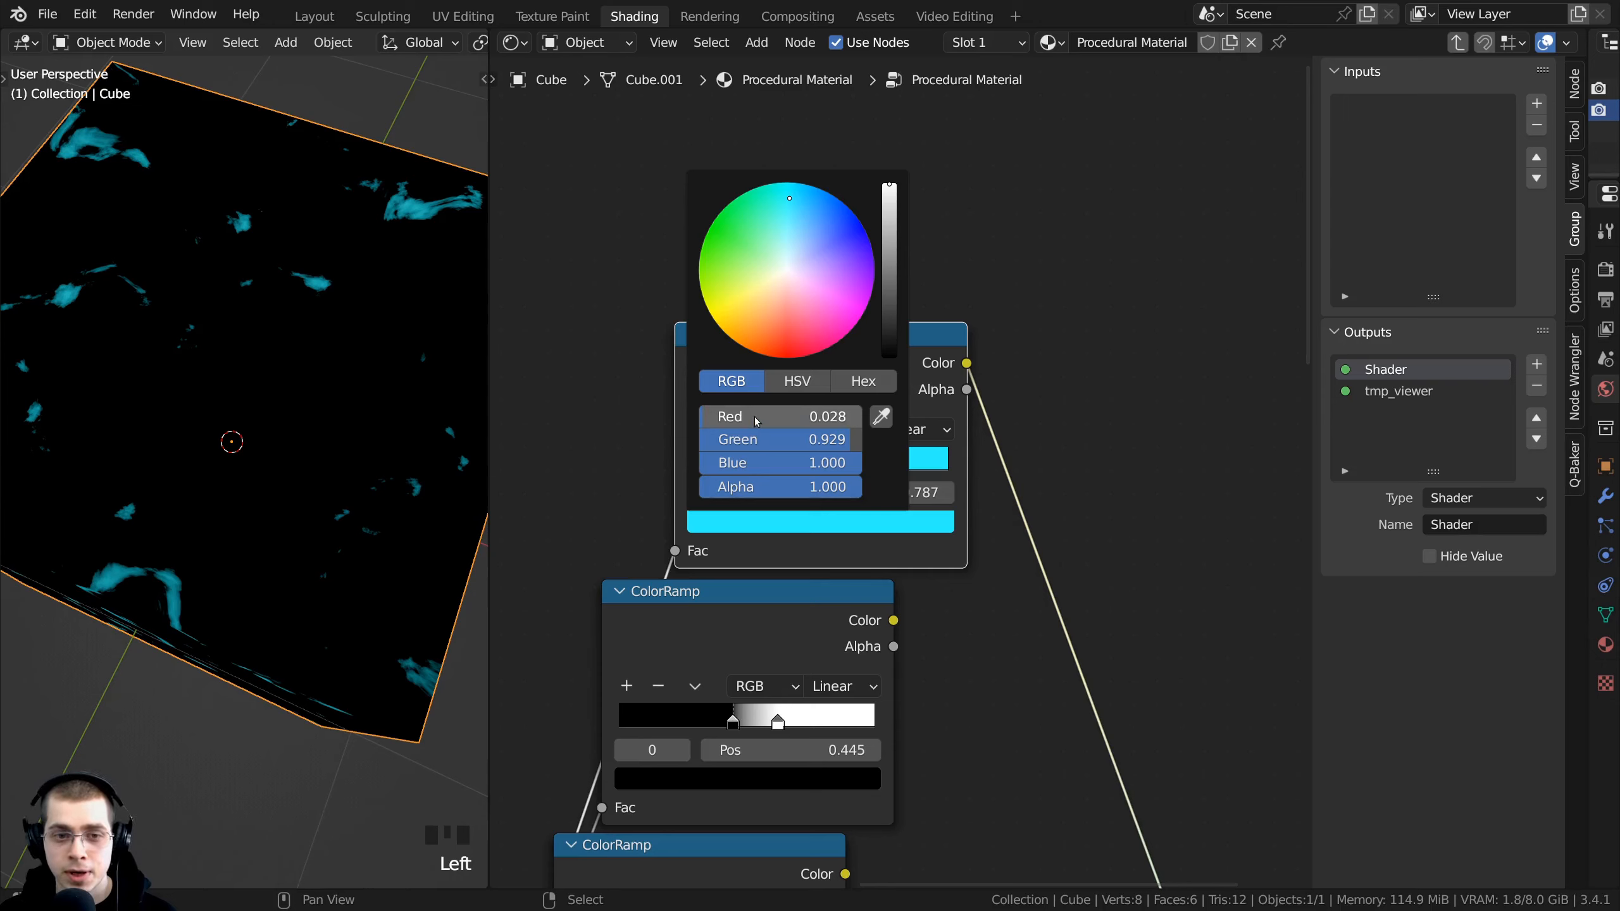
left_click_drag(755, 417, 755, 488)
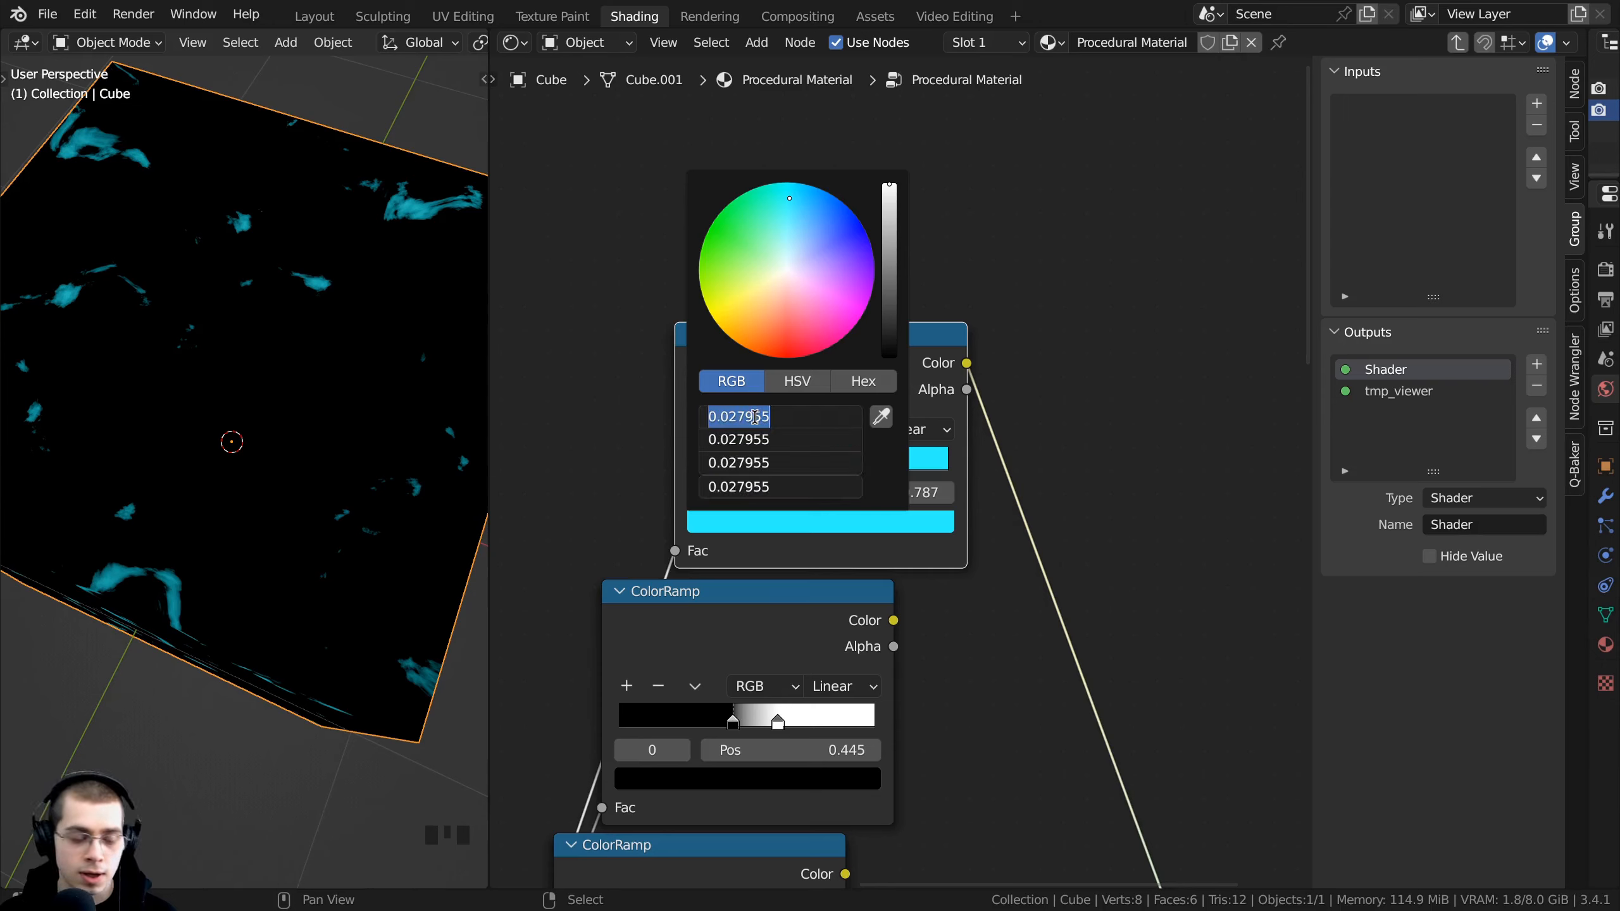
type("1")
key("Return")
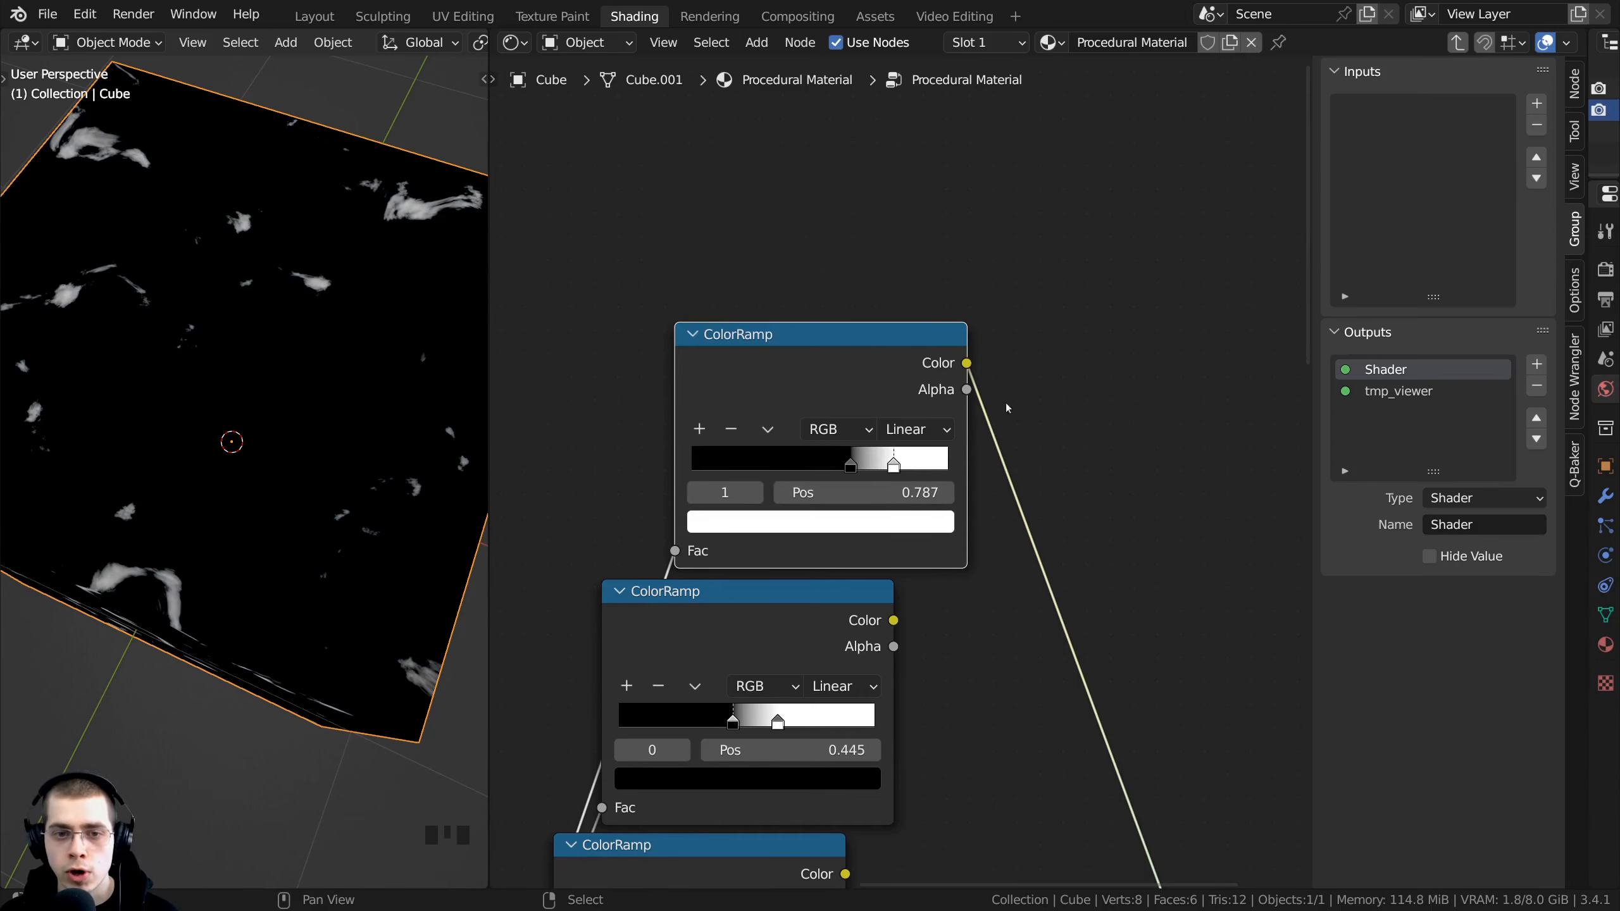
scroll(893, 464, "down", 4)
middle_click_drag(894, 465, 925, 327)
scroll(925, 327, "up", 2)
scroll(925, 327, "up", 2)
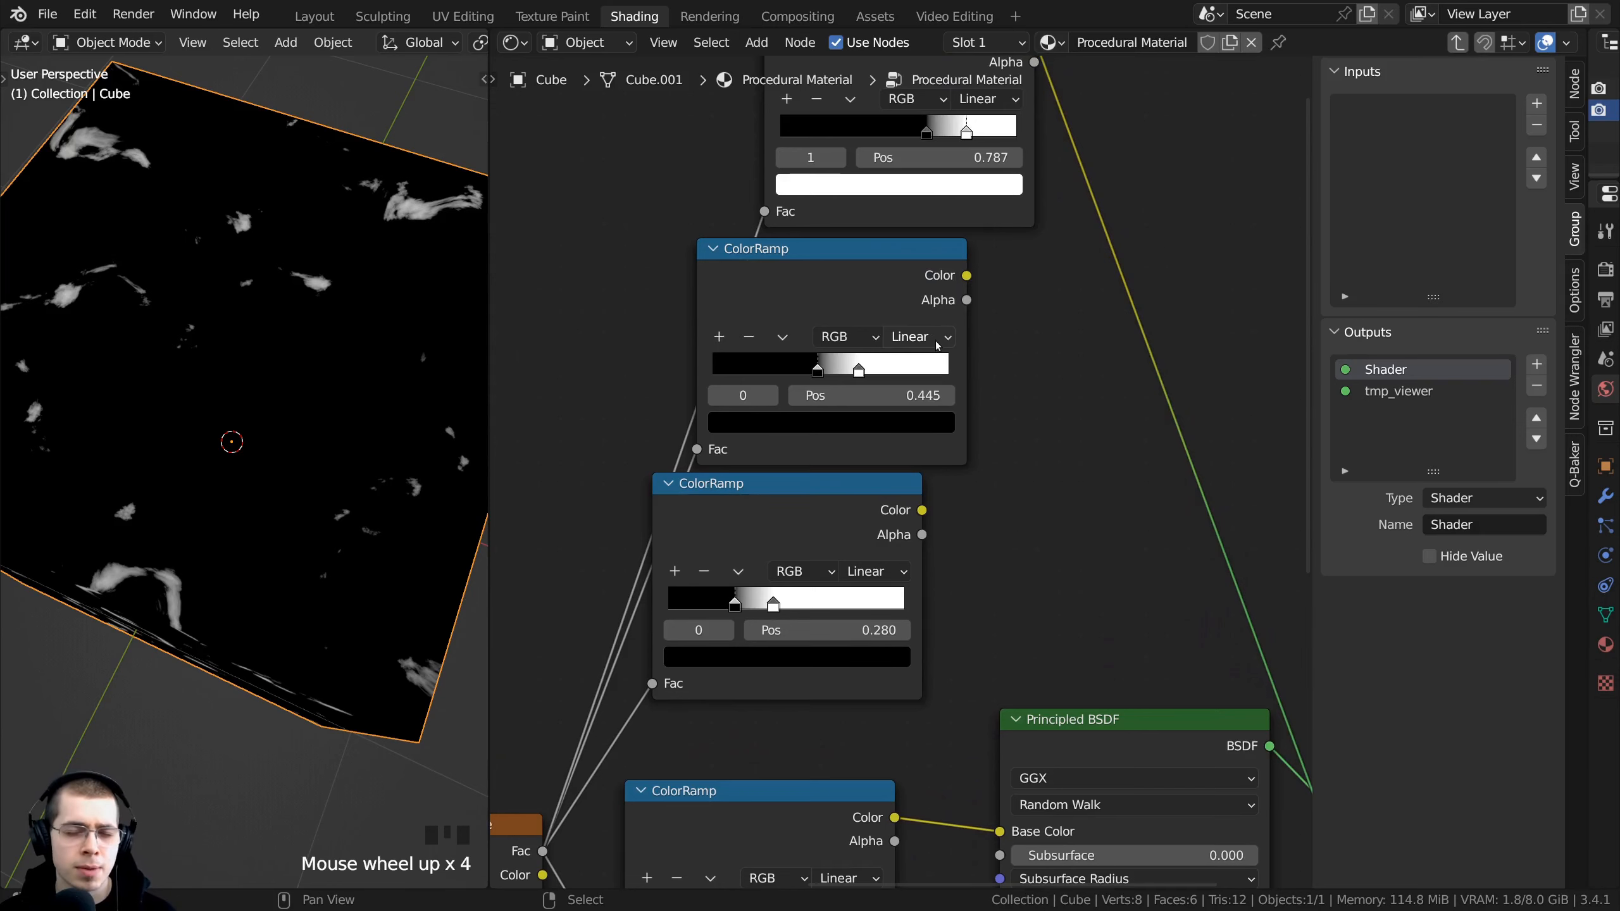
scroll(889, 344, "up", 4)
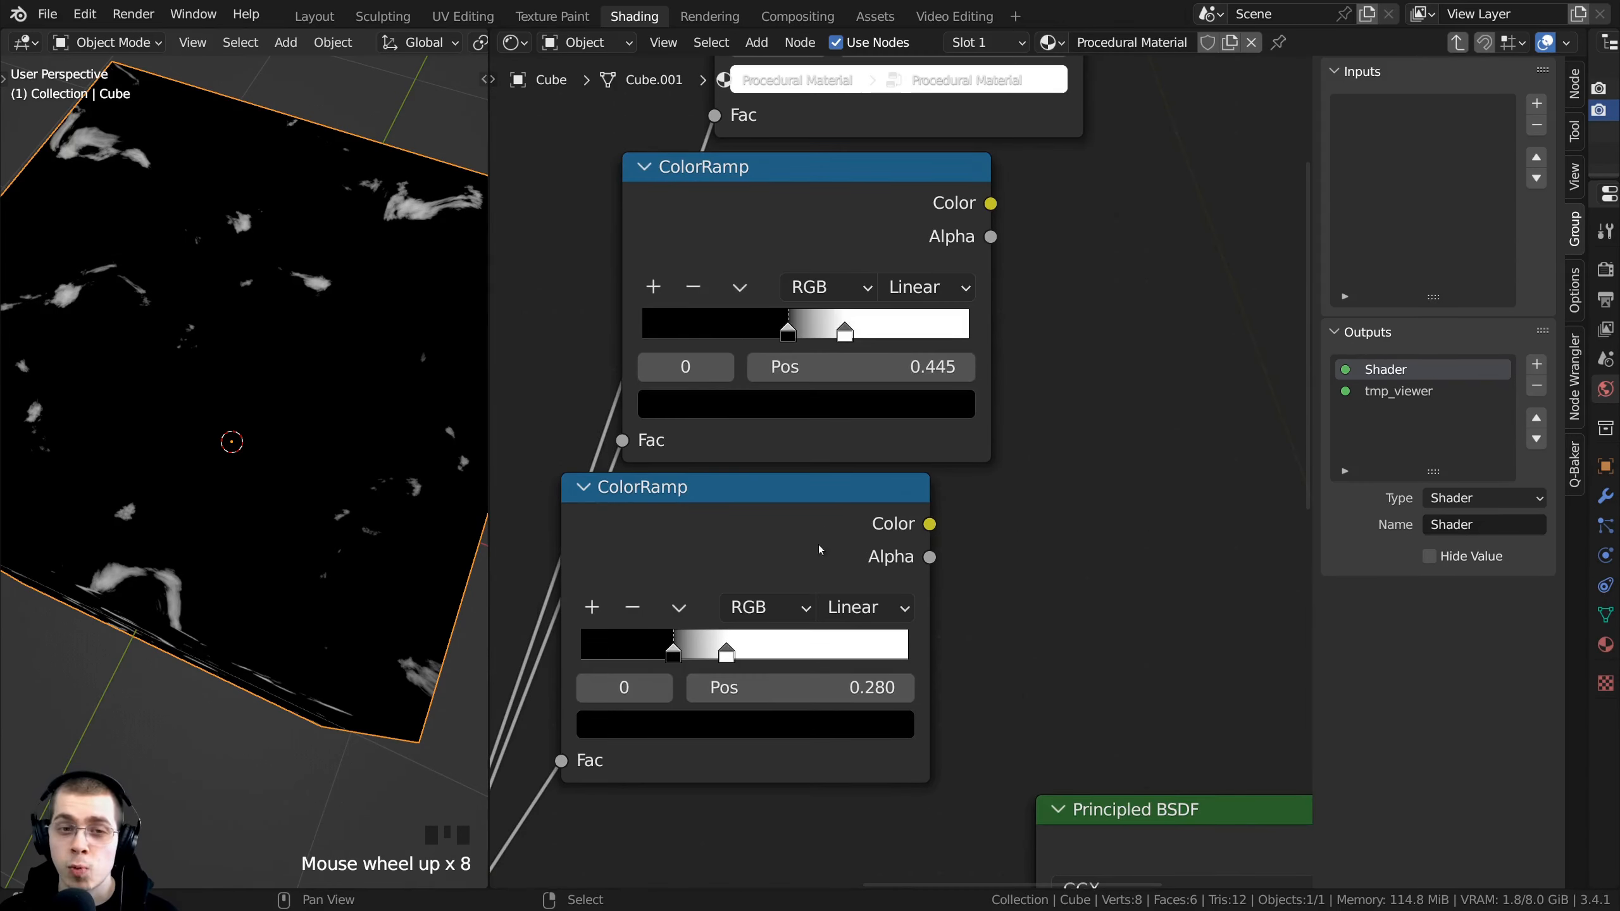
Step: Examine the three black-and-white ColorRamps and compare their stops with the original multicolor ColorRamp below them
scroll(791, 597, "down", 4)
middle_click_drag(775, 619, 853, 225)
scroll(829, 447, "up", 1)
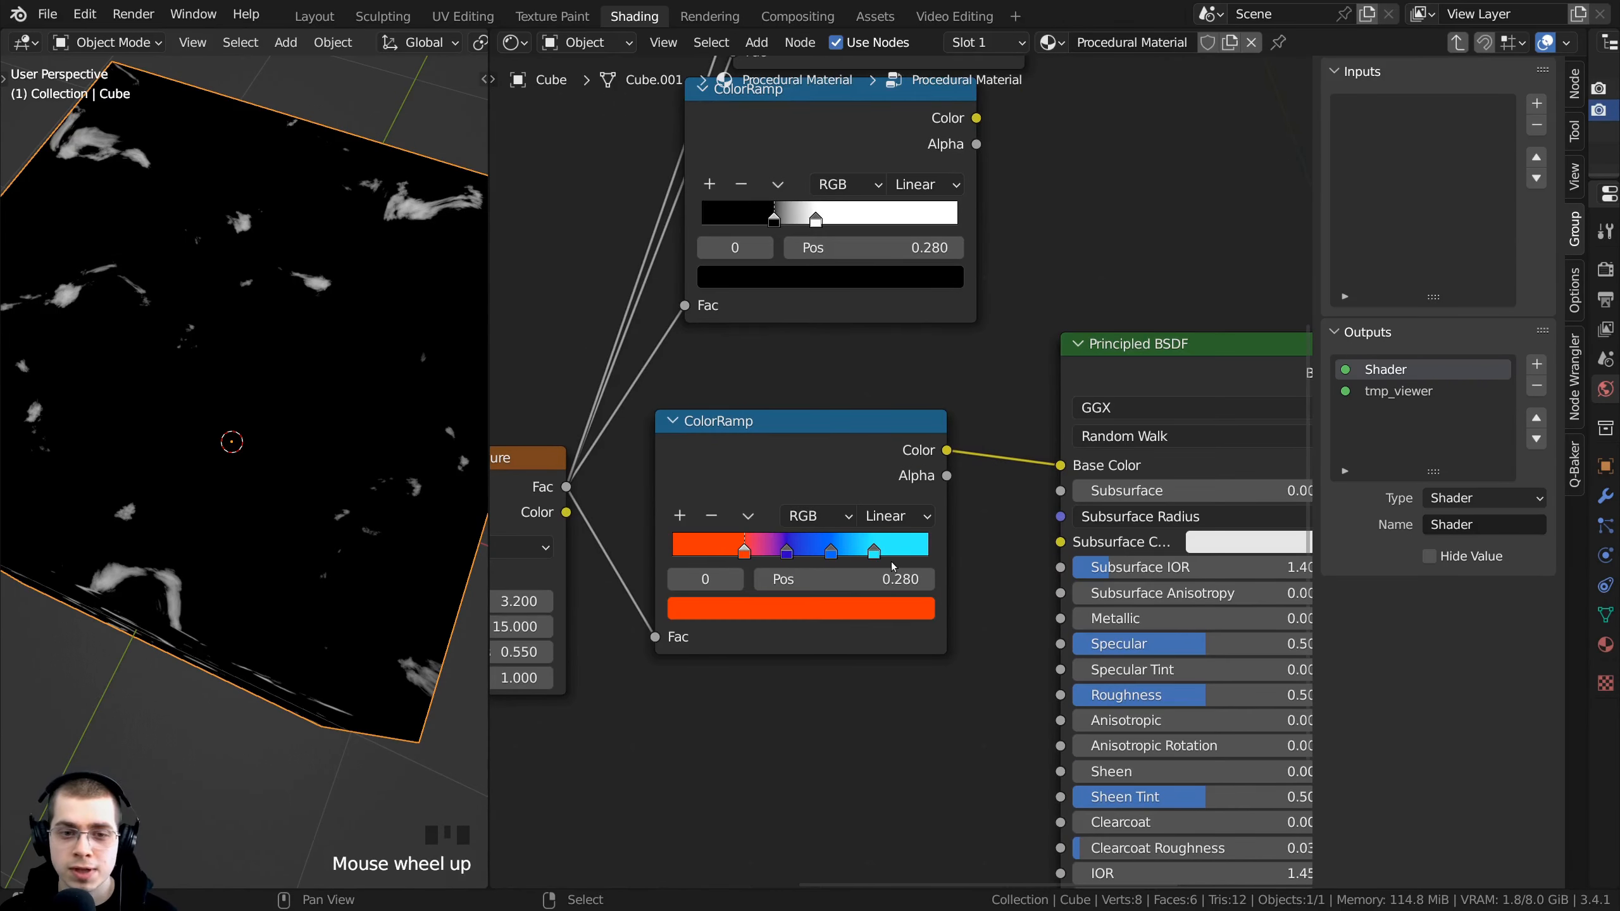
middle_click_drag(725, 555, 750, 574)
scroll(750, 573, "up", 3)
middle_click_drag(755, 192, 863, 360)
scroll(863, 361, "up", 2)
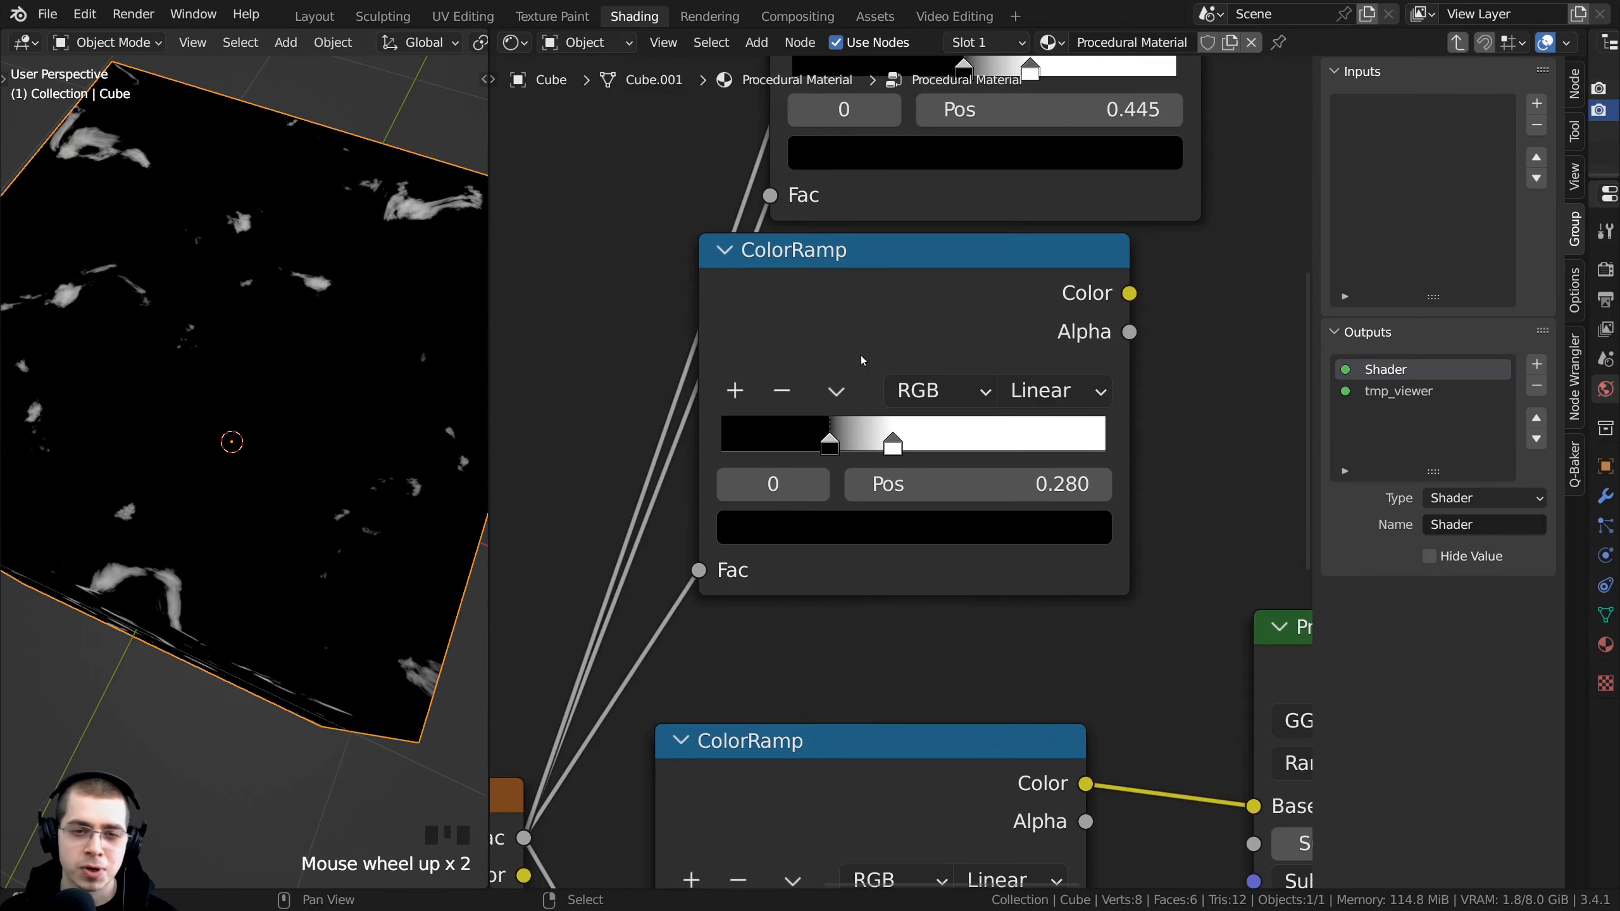
scroll(796, 457, "down", 3)
middle_click_drag(822, 612, 783, 441)
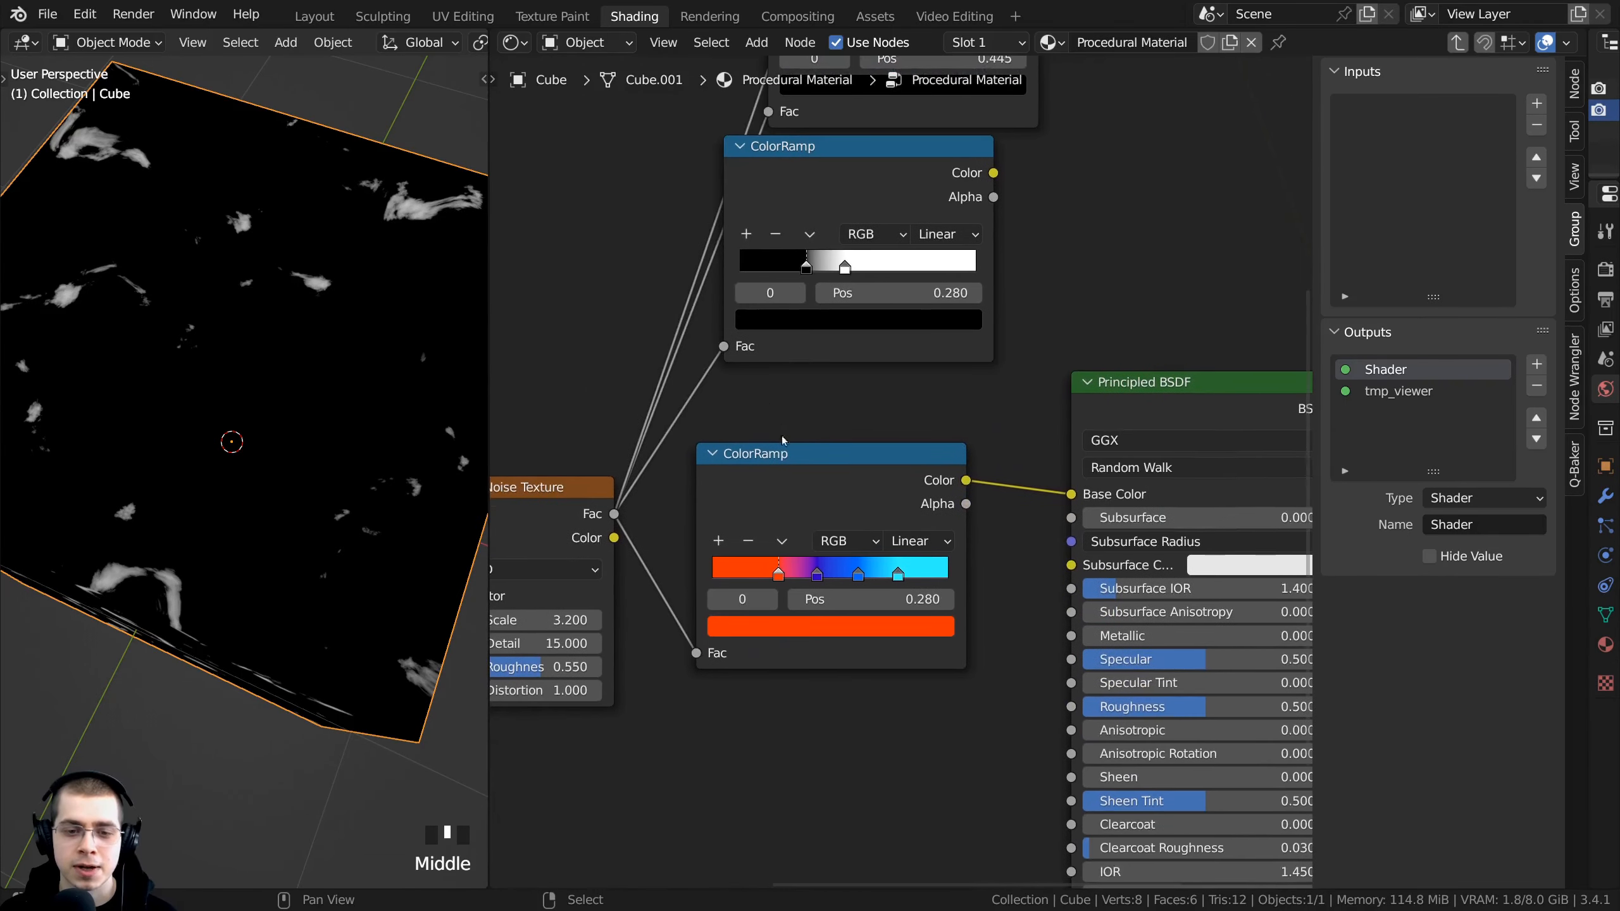
middle_click_drag(770, 293, 696, 560)
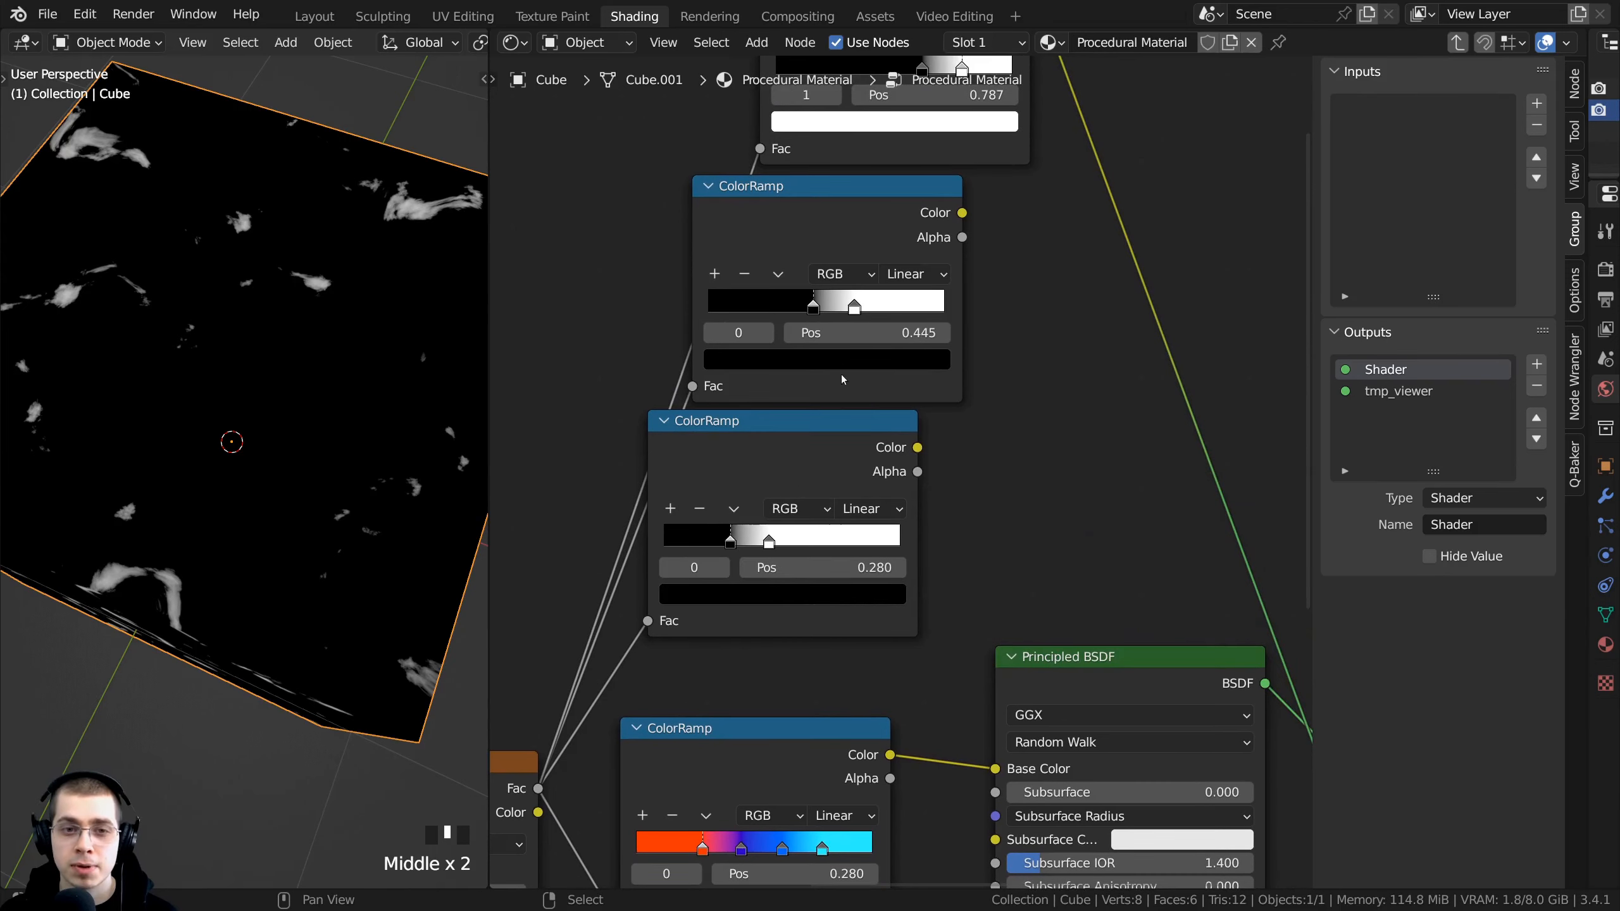
middle_click_drag(849, 338, 840, 470)
scroll(915, 476, "down", 2)
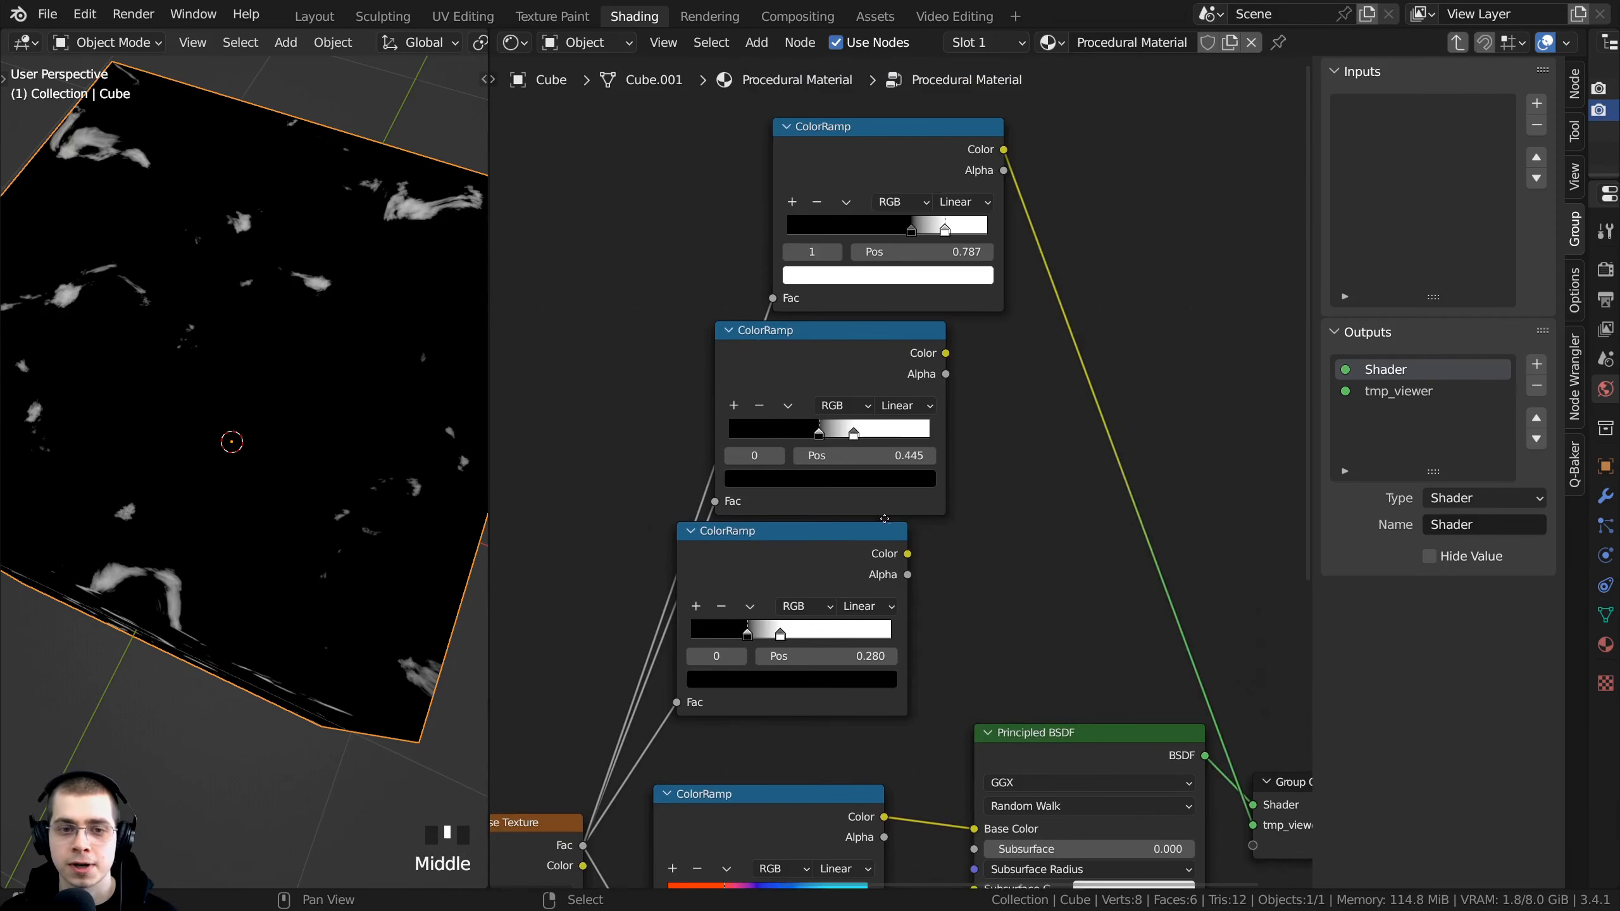
middle_click_drag(1030, 598, 971, 555)
key("a")
middle_click_drag(970, 555, 969, 528)
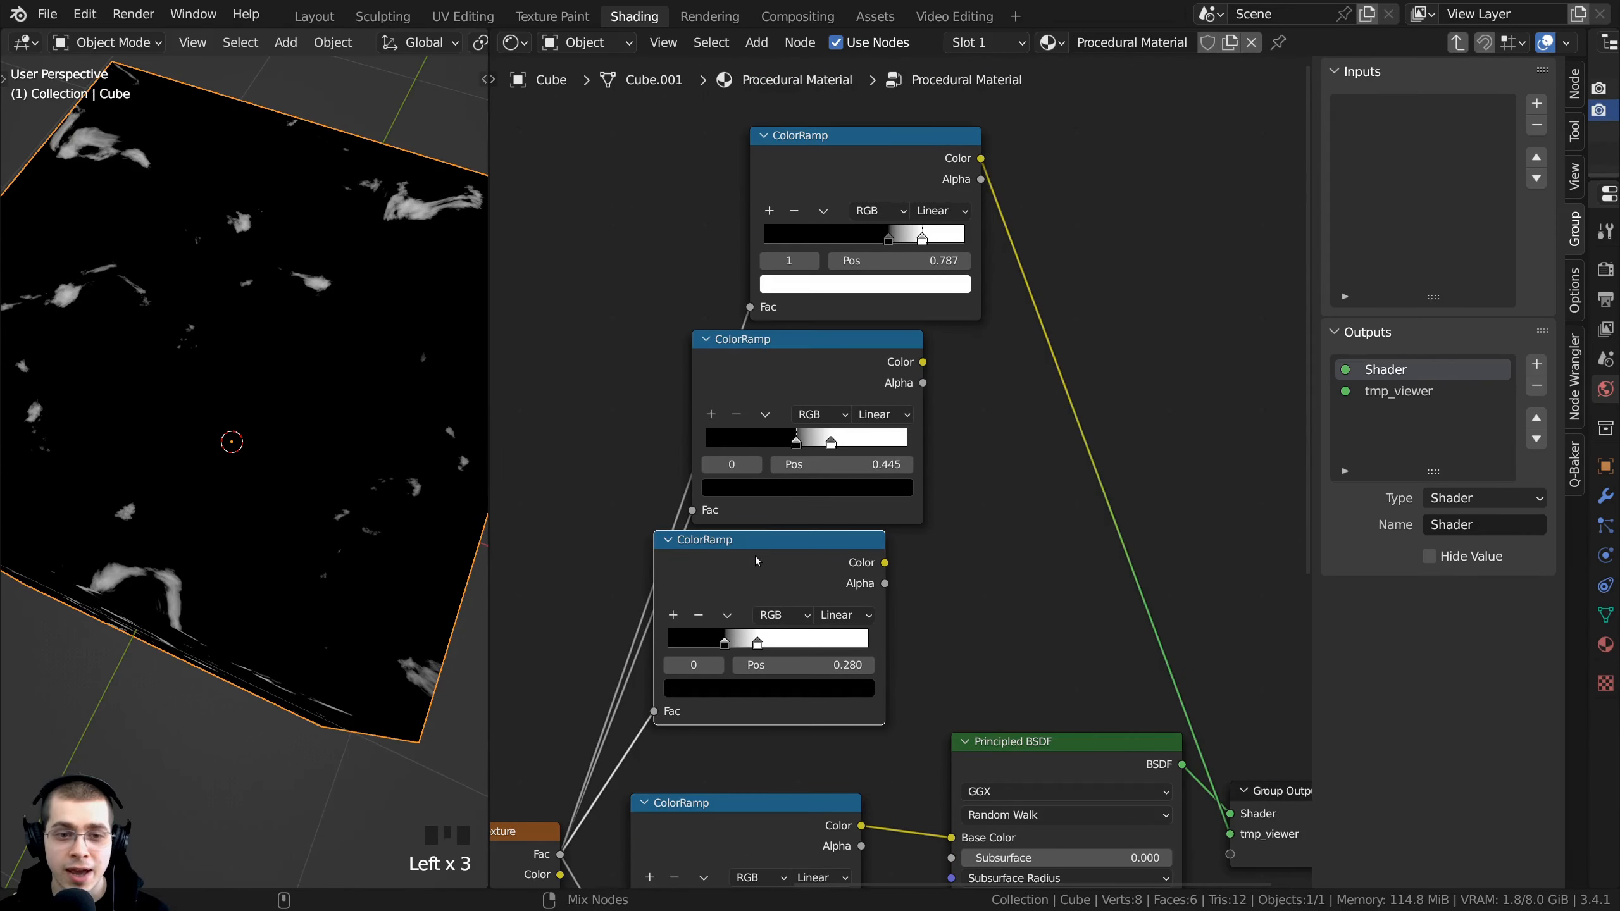
Step: Preview the three black-and-white ColorRamps one after another on the cube, from the lowest to the topmost, twice
left_click(756, 559, "ctrl+shift")
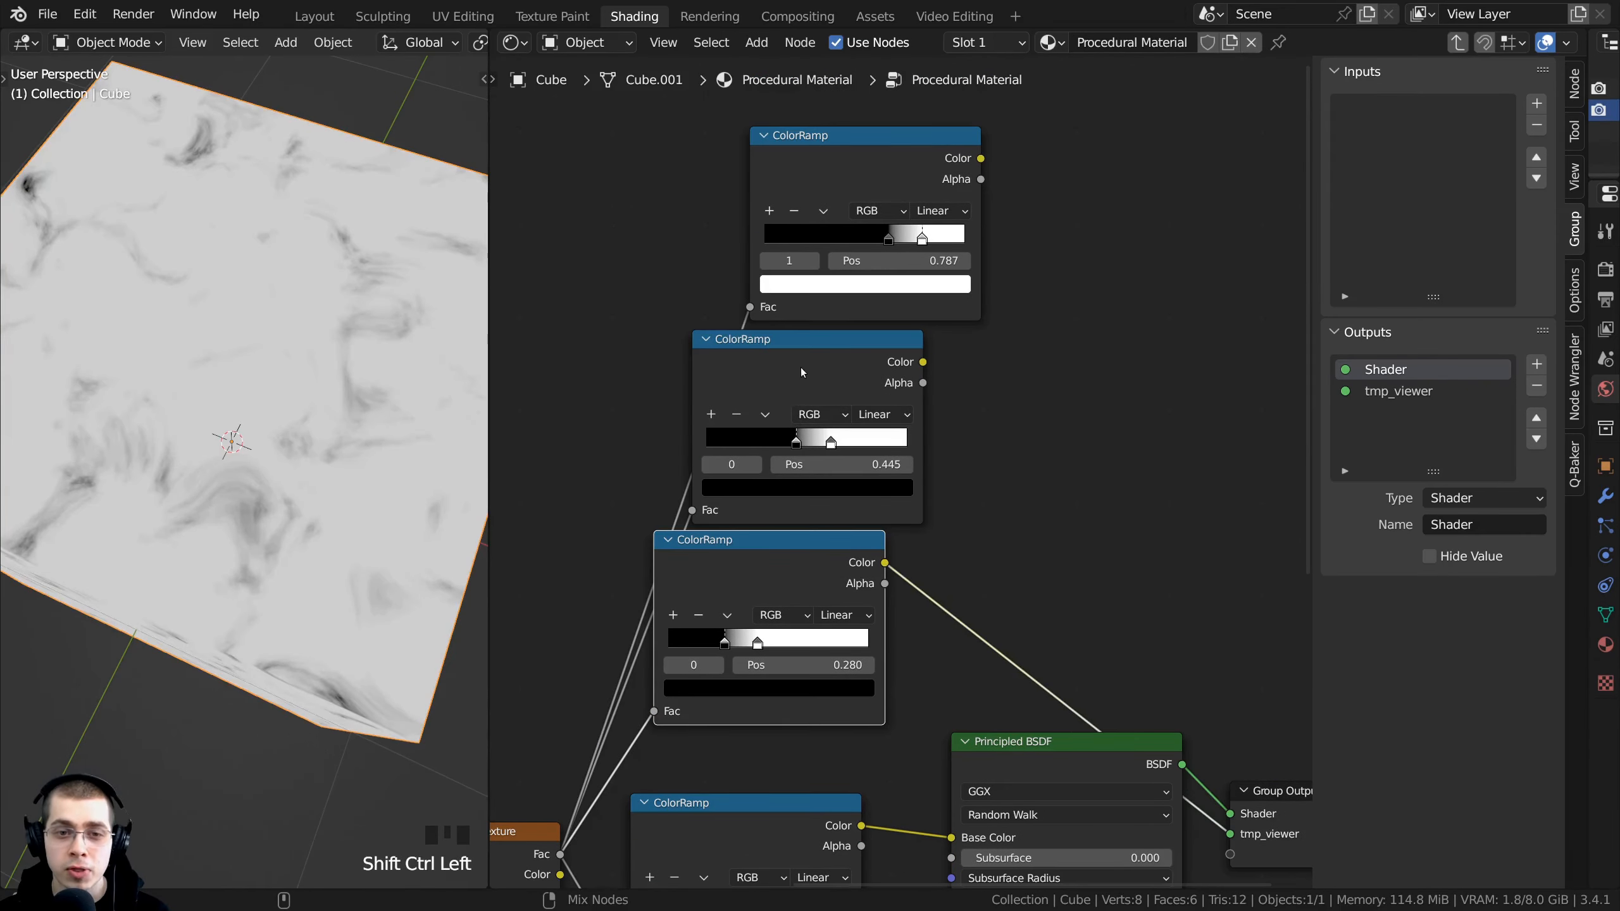
left_click(802, 372, "ctrl+shift")
left_click(825, 162, "ctrl+shift")
left_click(762, 561, "ctrl+shift")
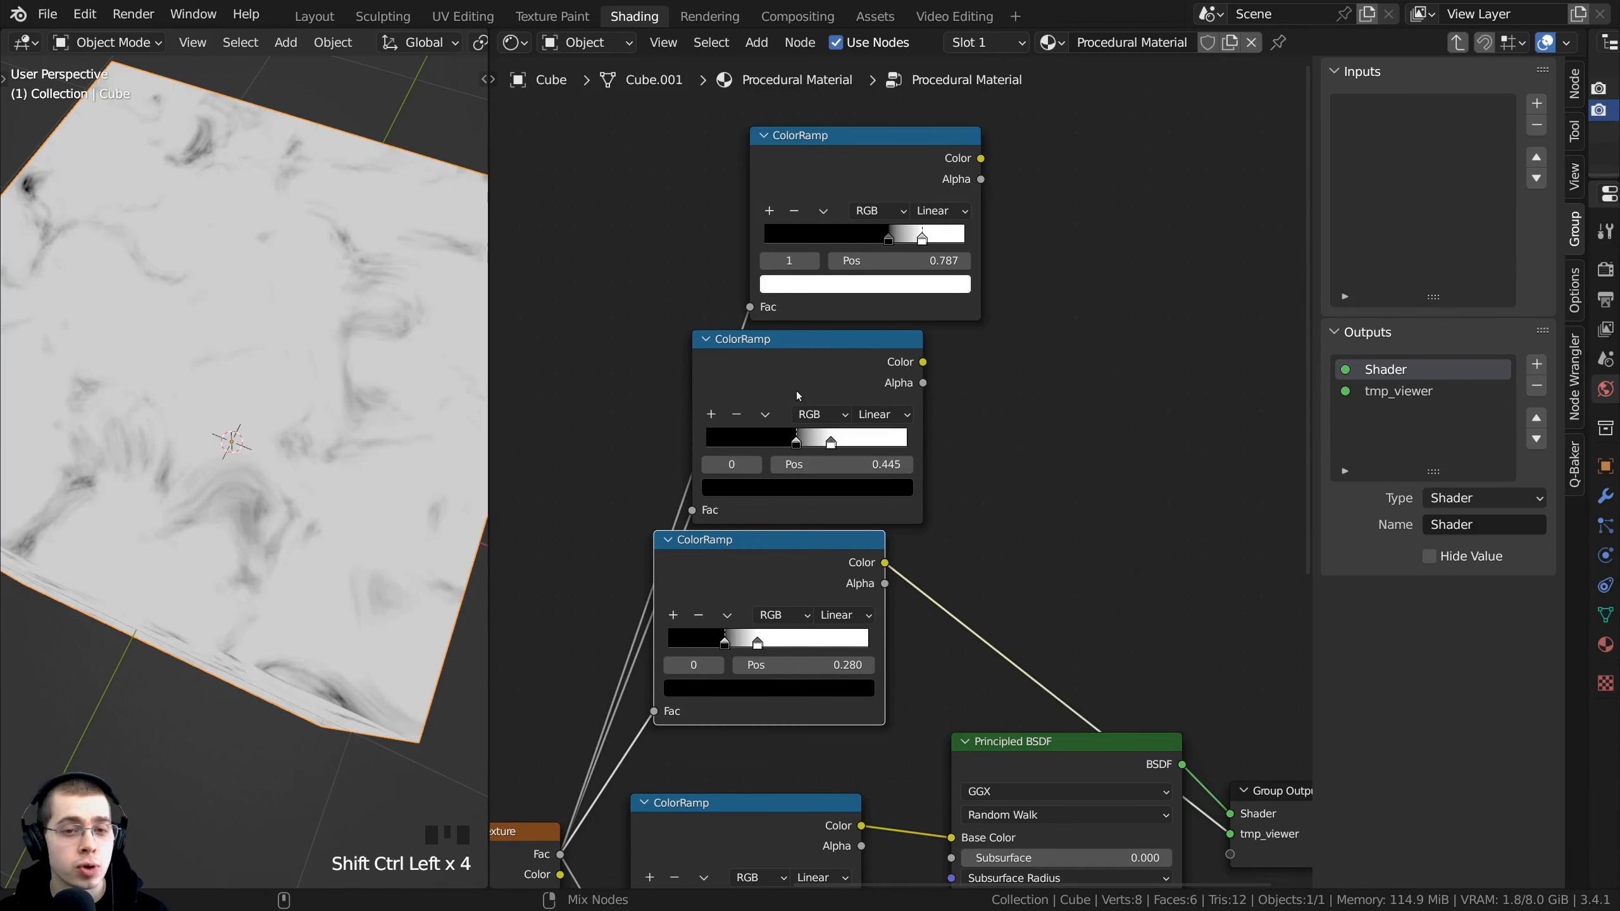
left_click(796, 390, "ctrl+shift")
left_click(868, 152, "ctrl+shift")
middle_click_drag(1102, 420, 1045, 396)
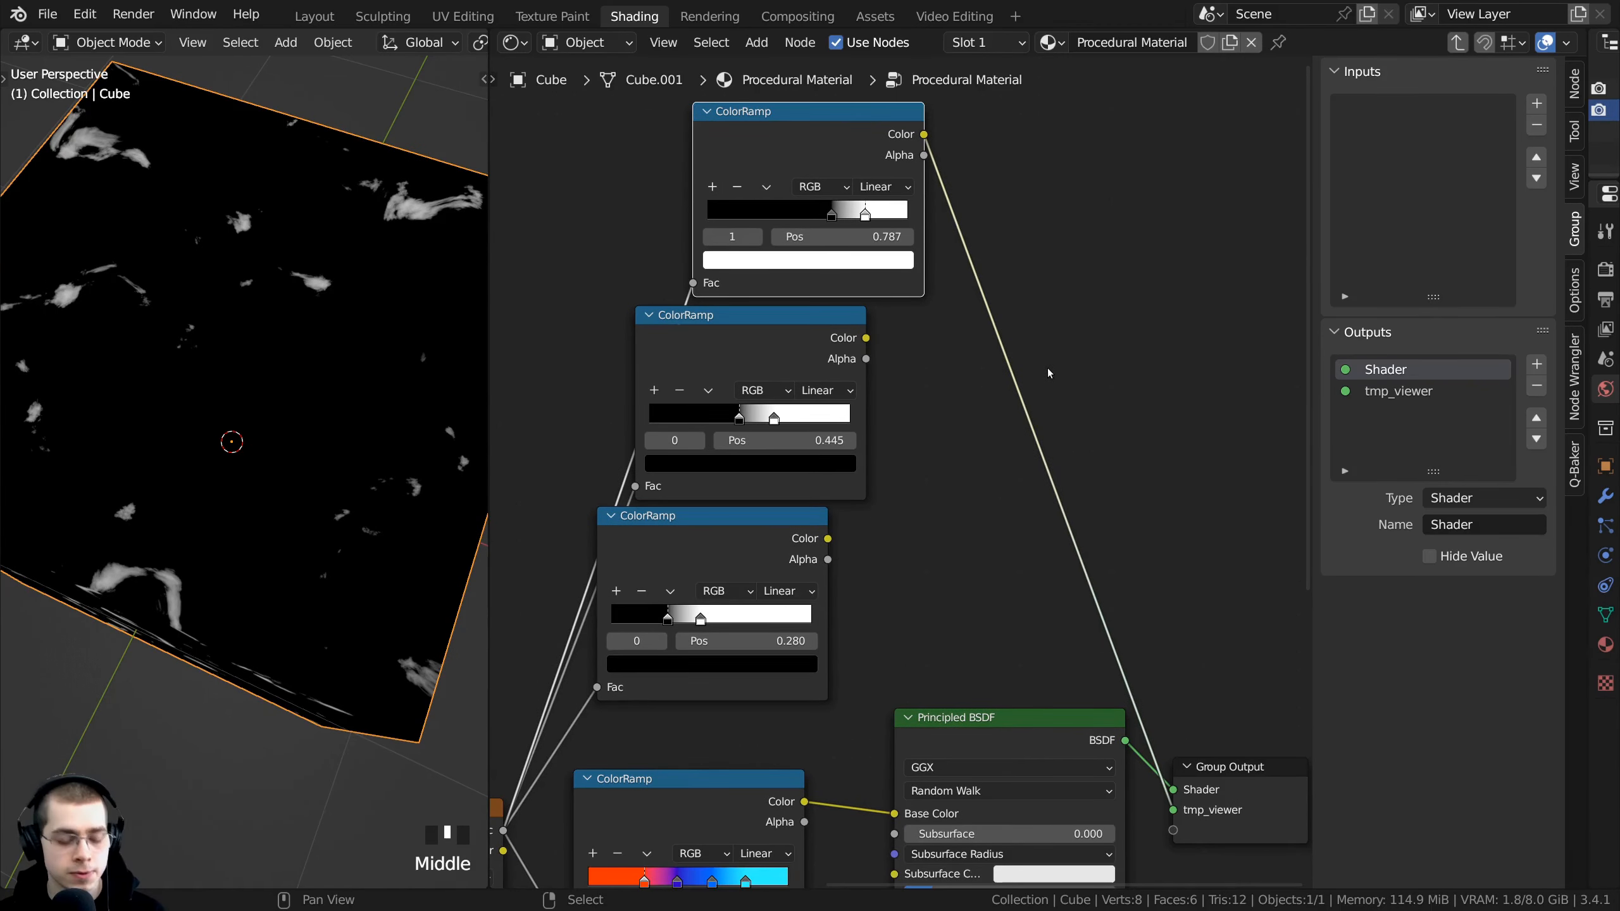
Step: Add a Mix node beside the black-and-white ColorRamps and set its data type to Color
key("shift+a")
left_click(1082, 348)
type("mix")
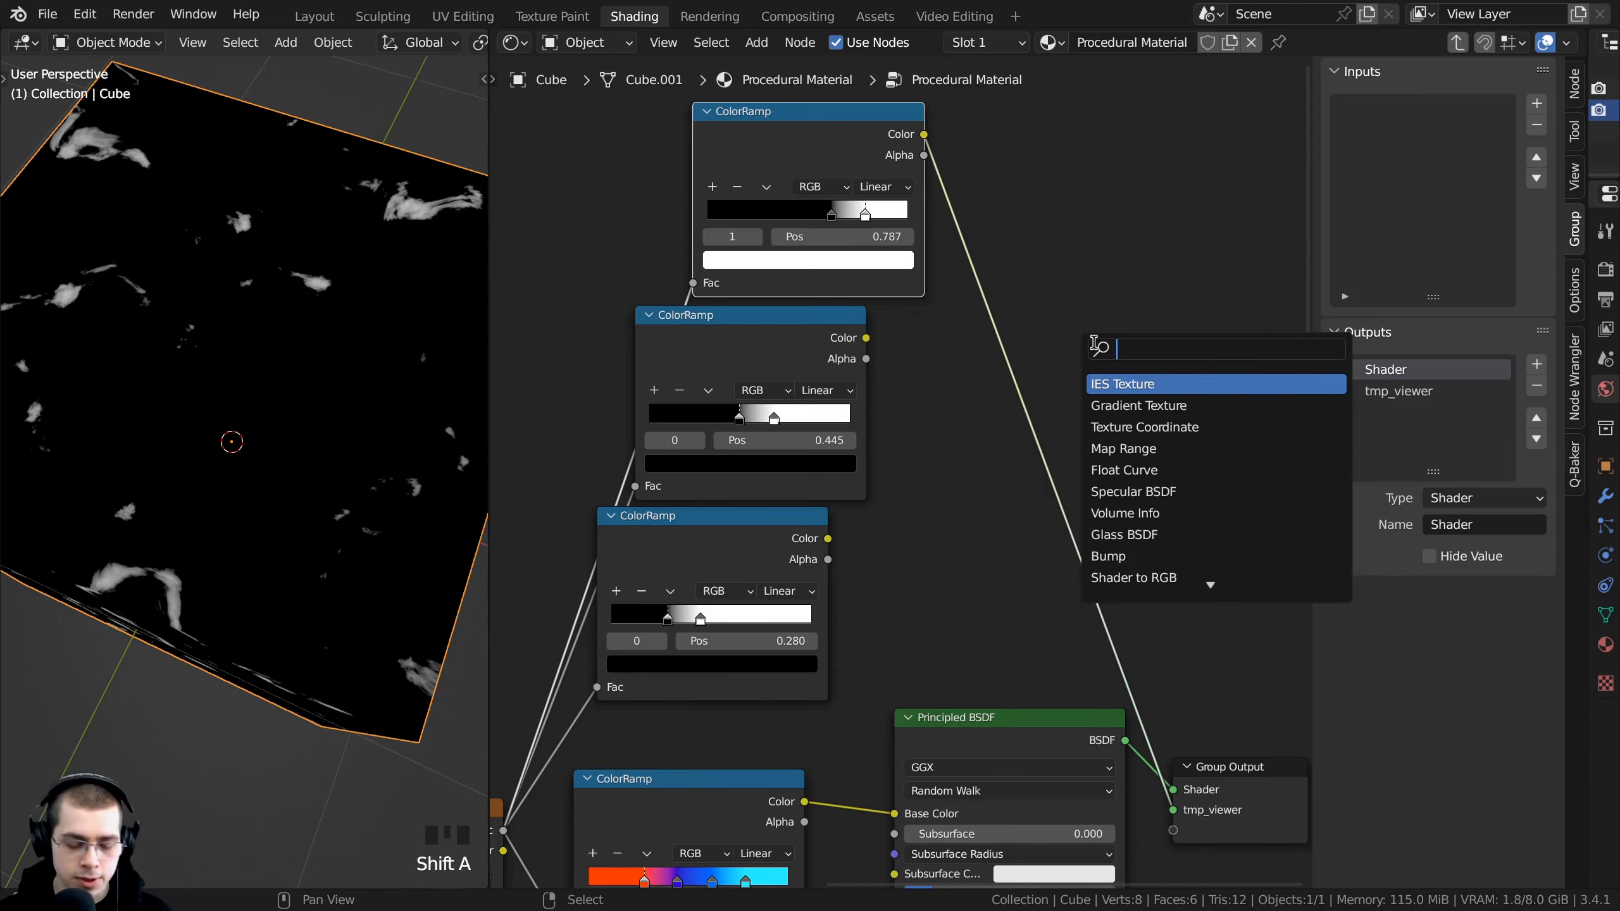
left_click(1118, 384)
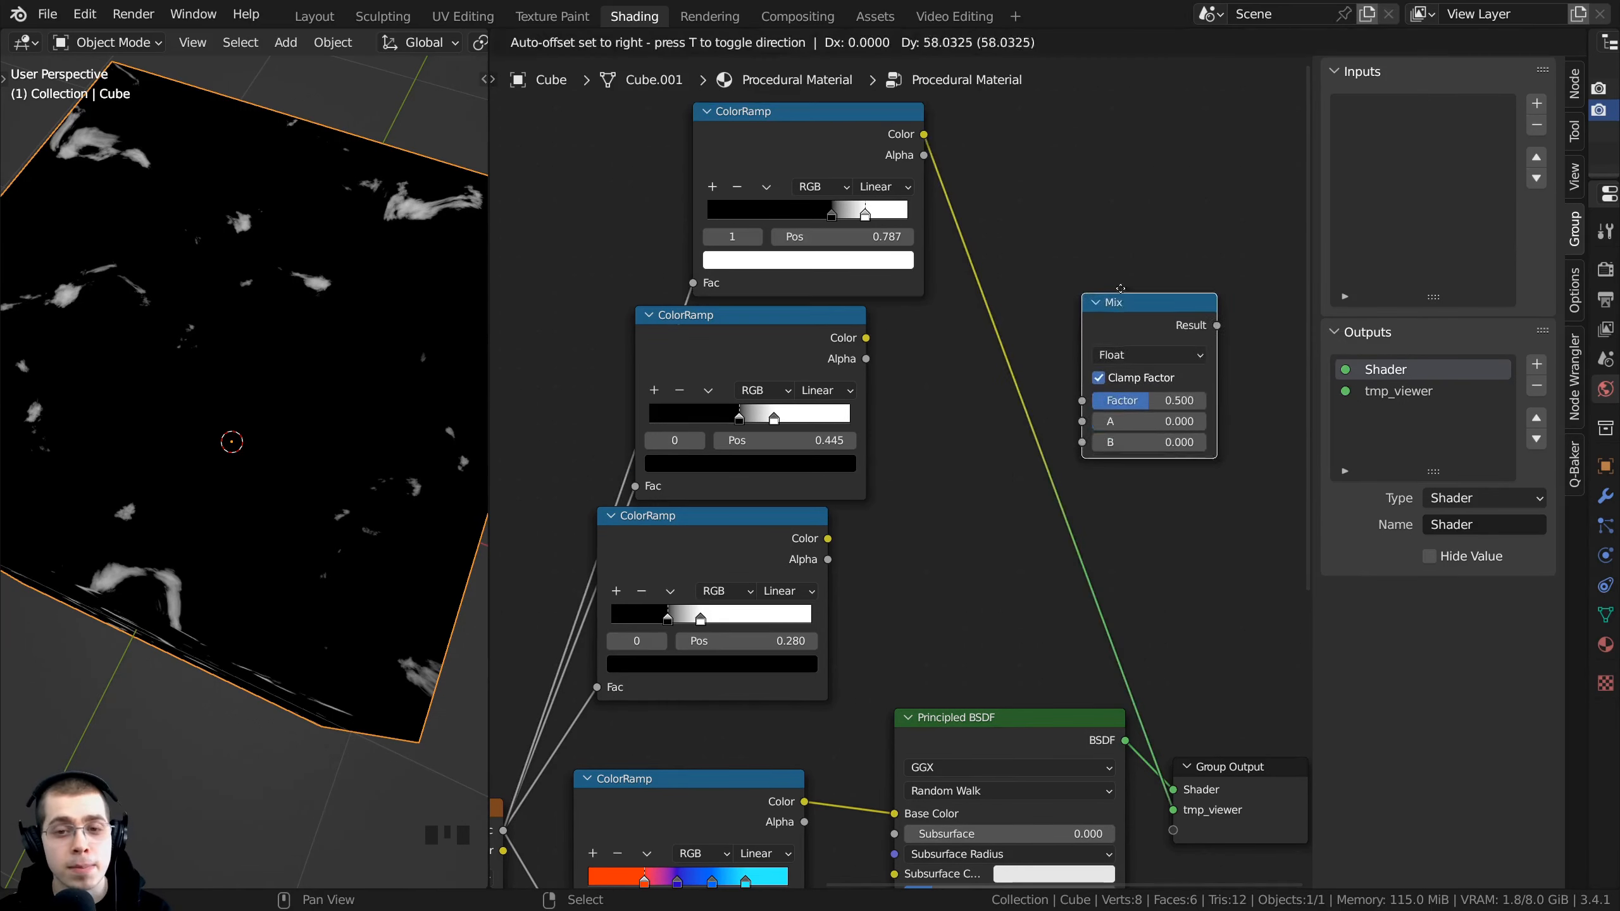
left_click(1089, 270)
scroll(1063, 277, "up", 1)
middle_click_drag(1063, 277, 858, 459)
scroll(858, 459, "up", 4)
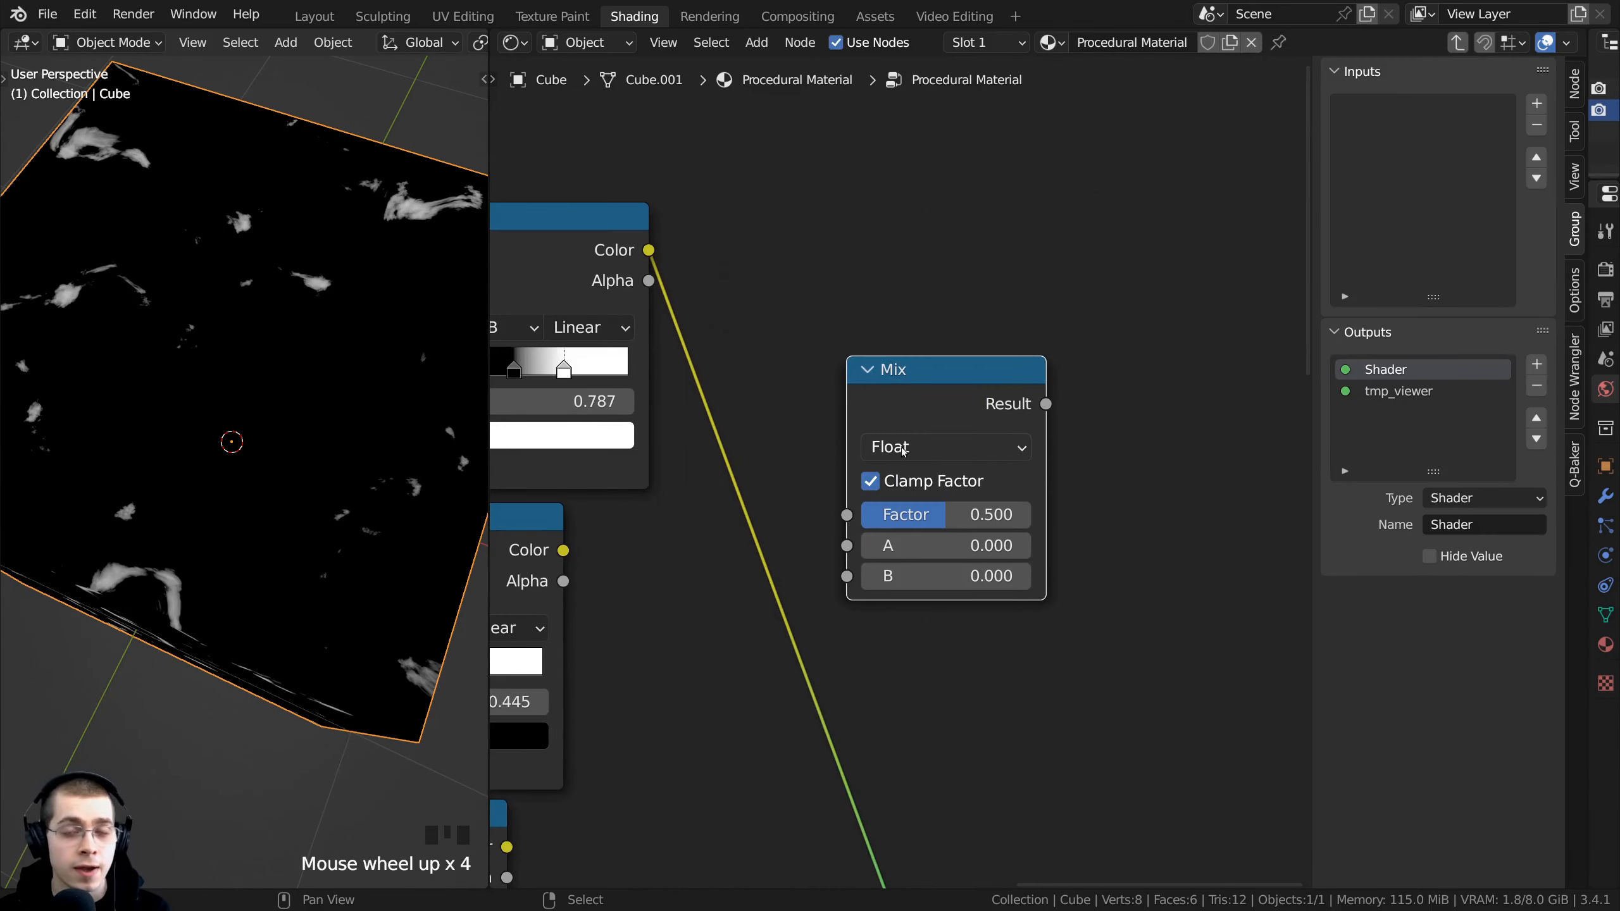
left_click(926, 454)
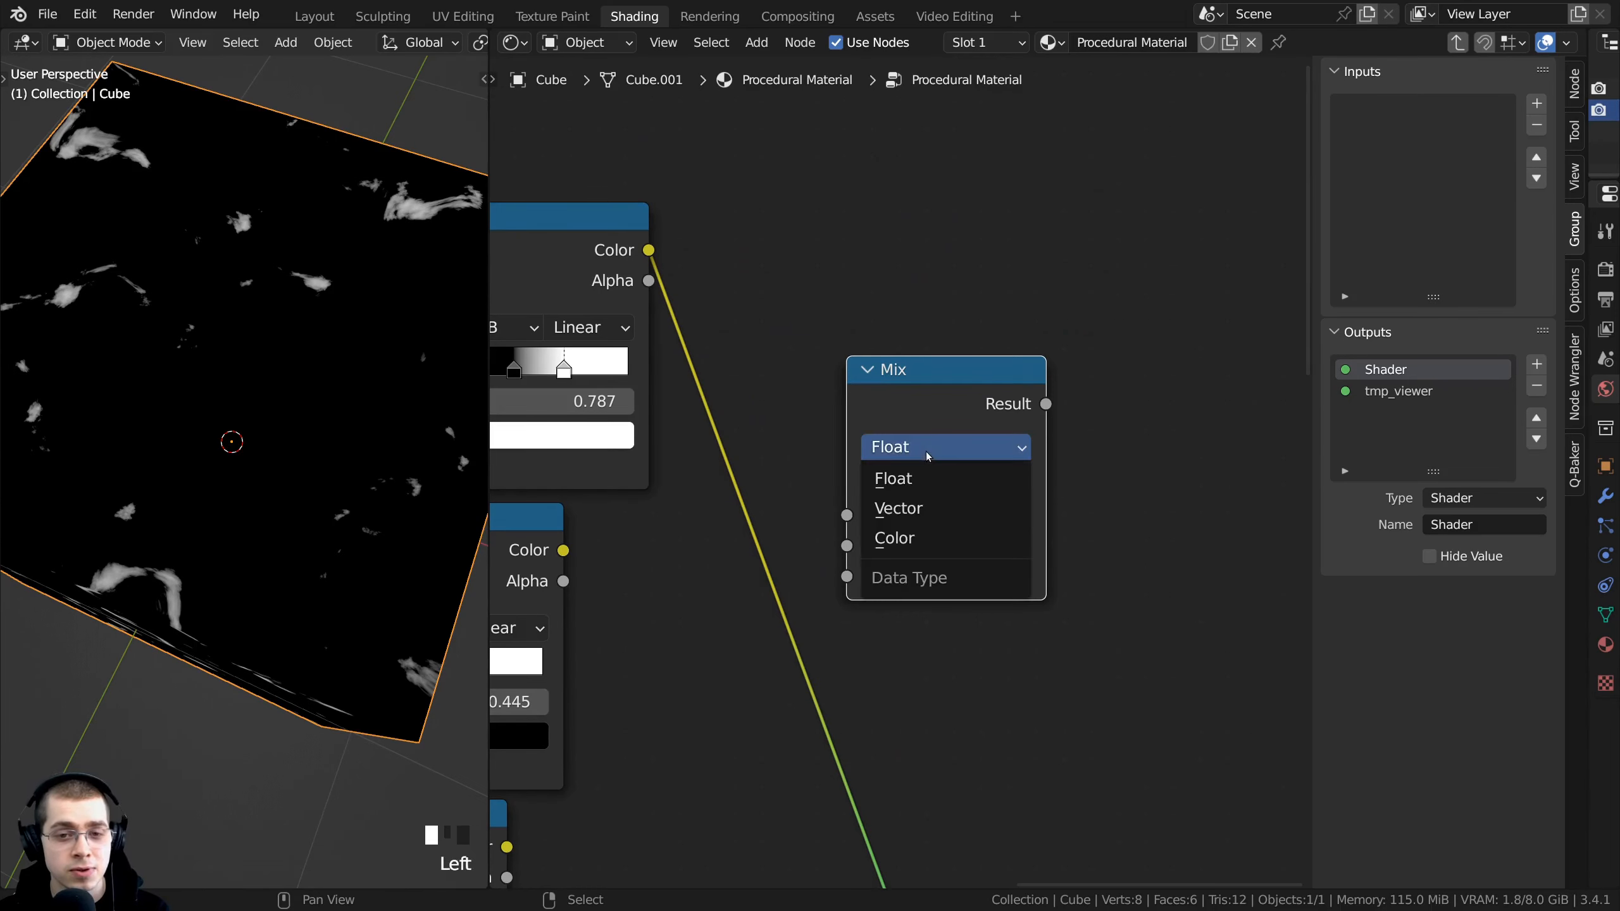
left_click(905, 547)
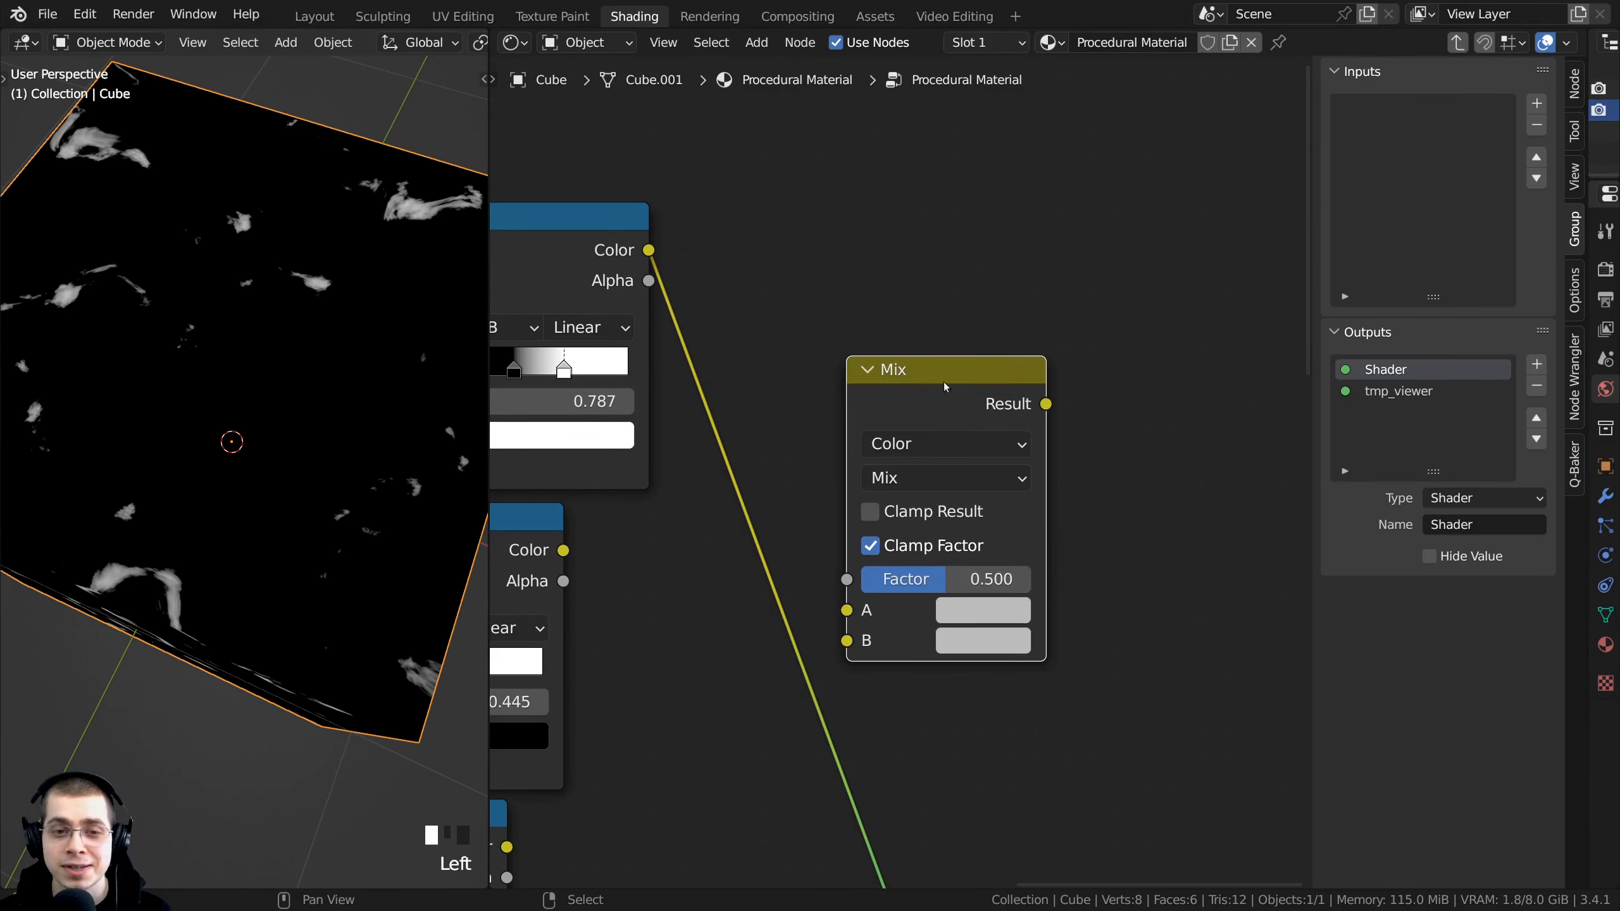
Step: Move the Mix node next to the lowest black-and-white ColorRamp, above the Principled BSDF
scroll(1011, 307, "down", 6)
middle_click_drag(1014, 307, 1104, 174)
left_click_drag(1067, 245, 922, 489)
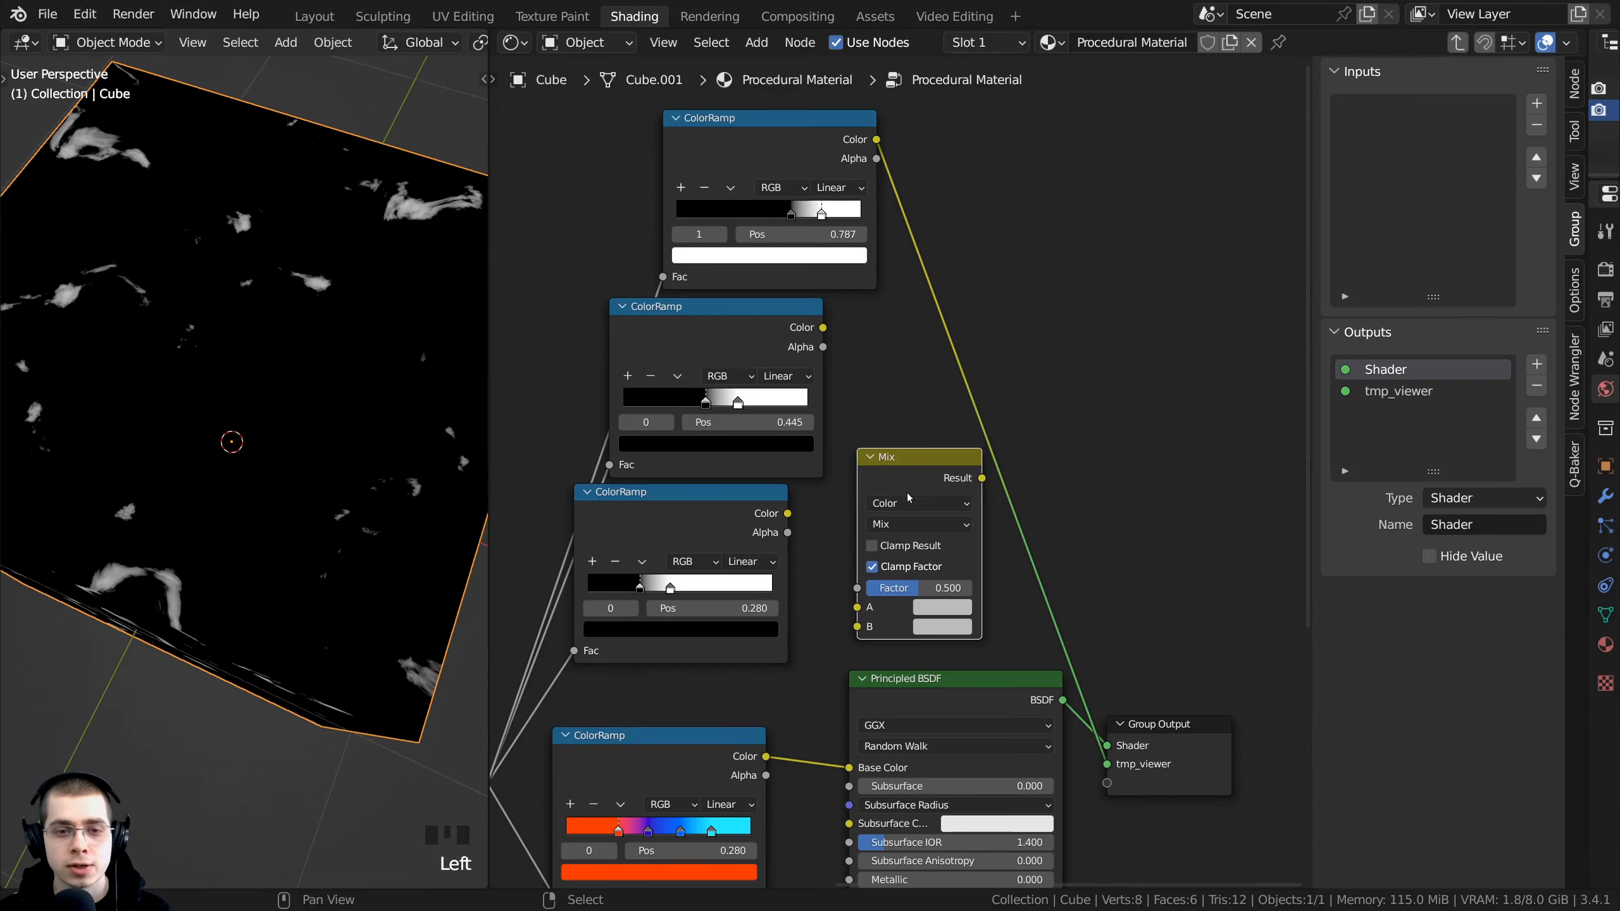
Step: Connect the Color output of the lowest black-and-white ColorRamp to the Mix node's Factor
middle_click_drag(773, 516, 820, 412)
left_click(731, 413)
scroll(709, 410, "up", 2)
middle_click_drag(673, 416, 690, 400)
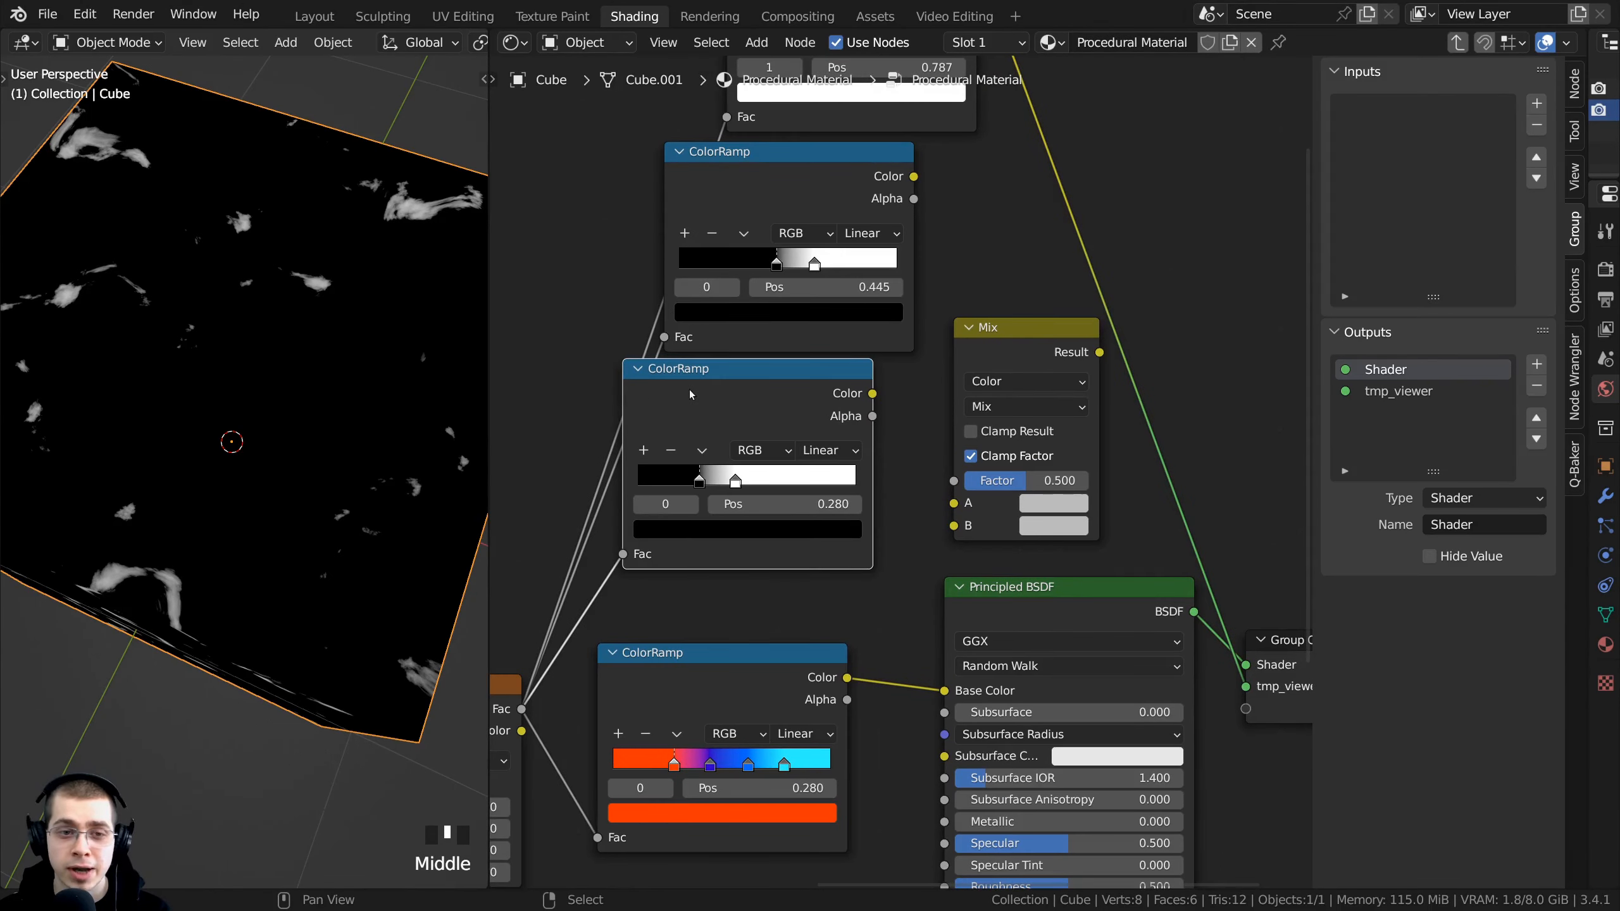
scroll(695, 391, "up", 2)
left_click(702, 518)
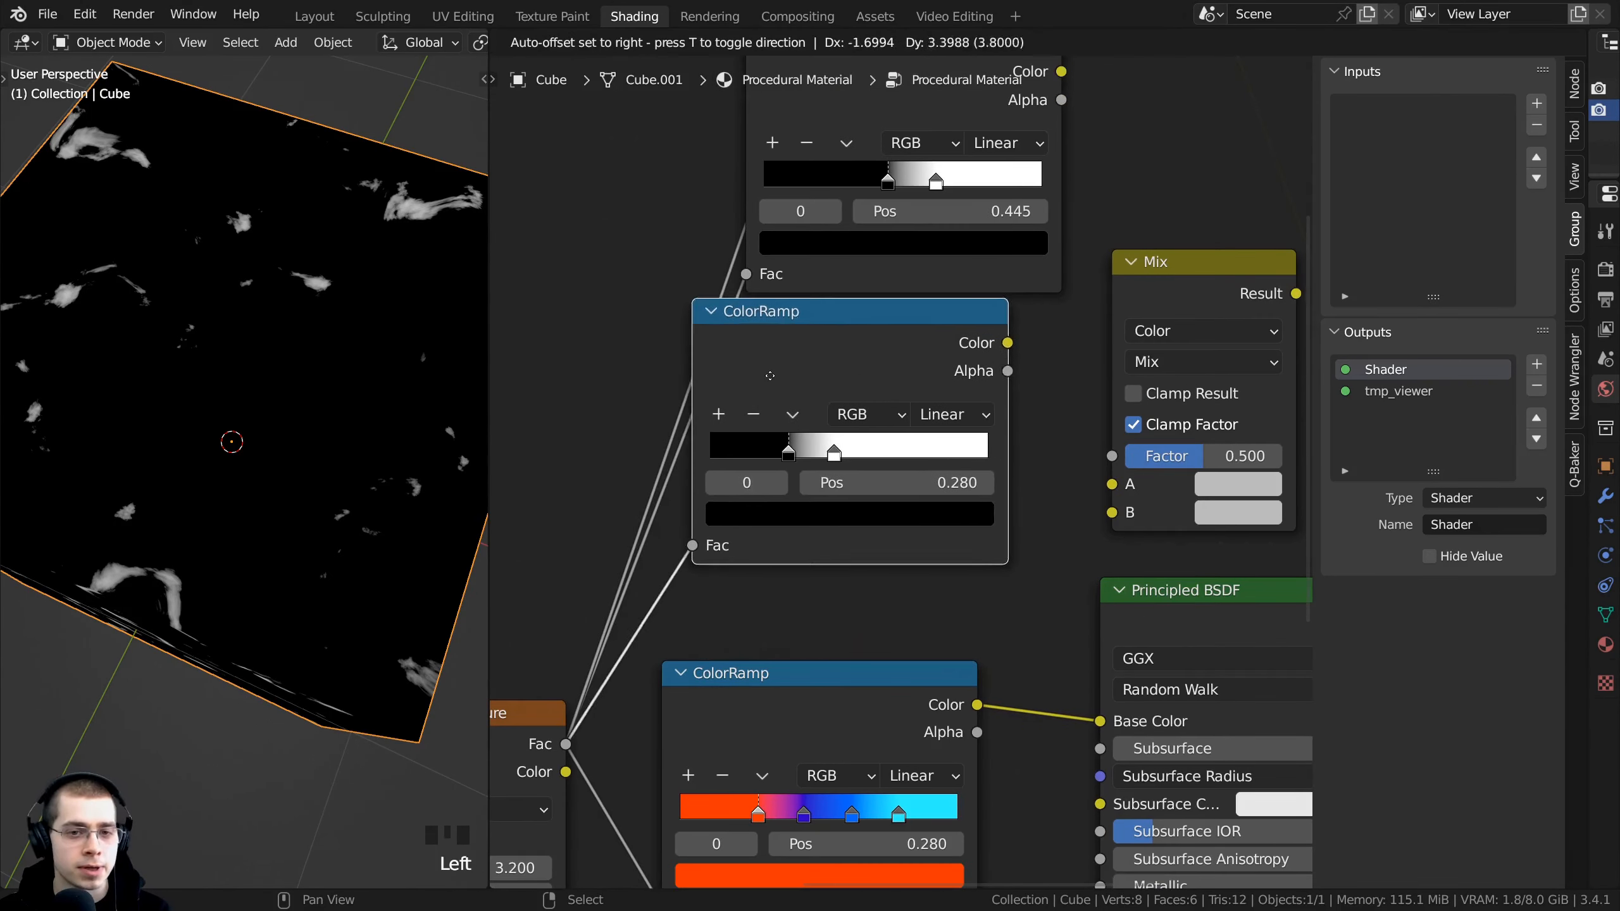
middle_click_drag(702, 518, 763, 564)
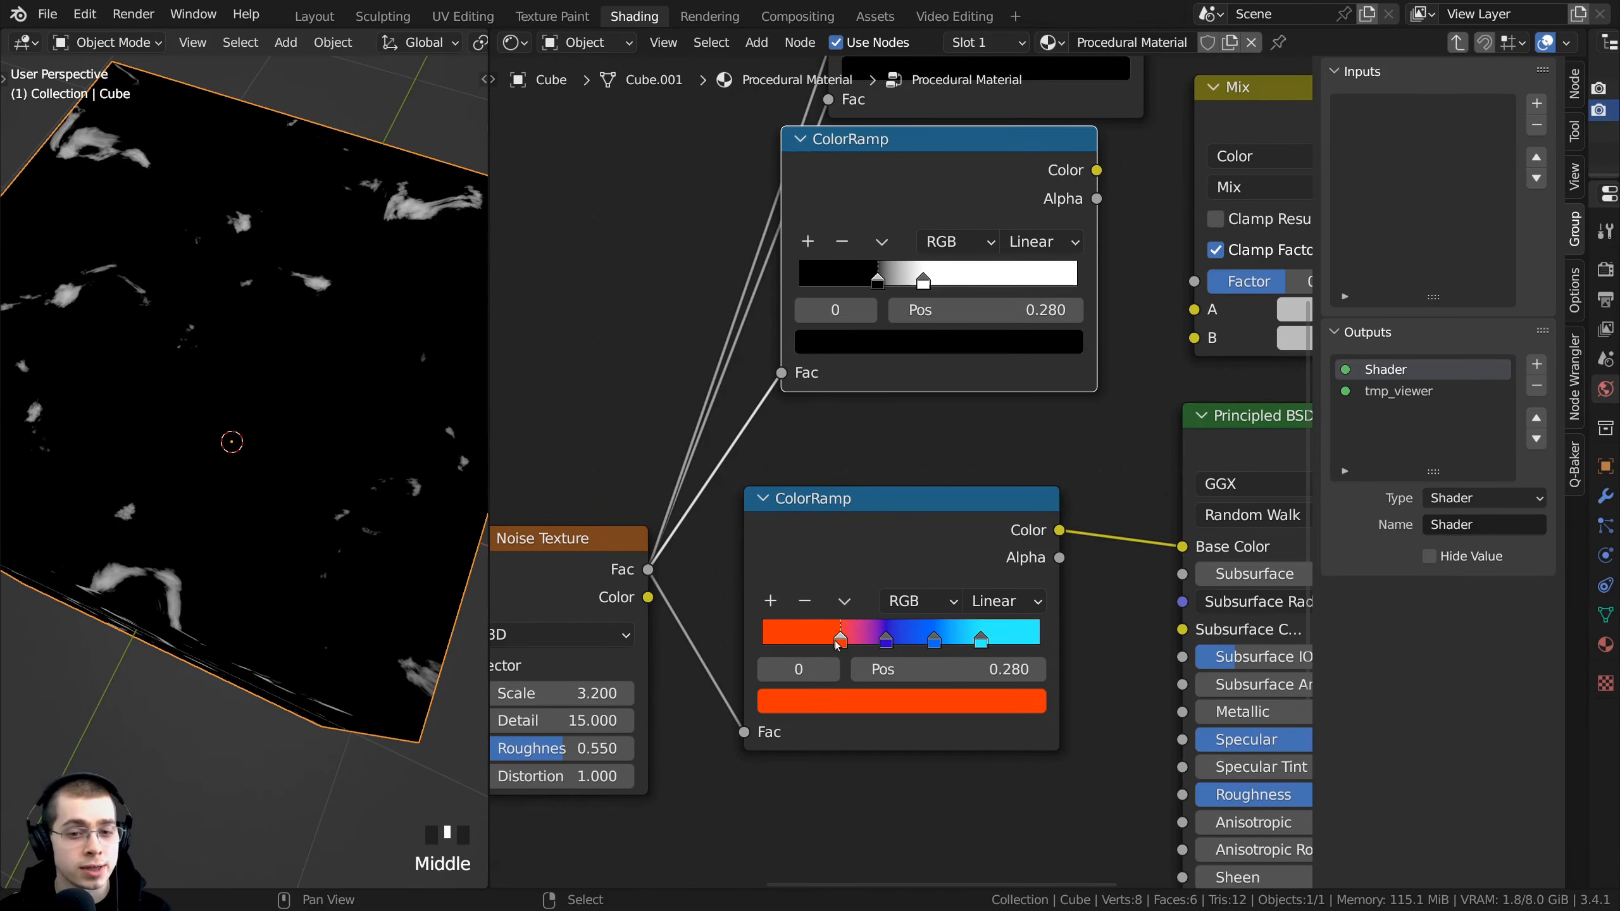
middle_click_drag(862, 649, 730, 634)
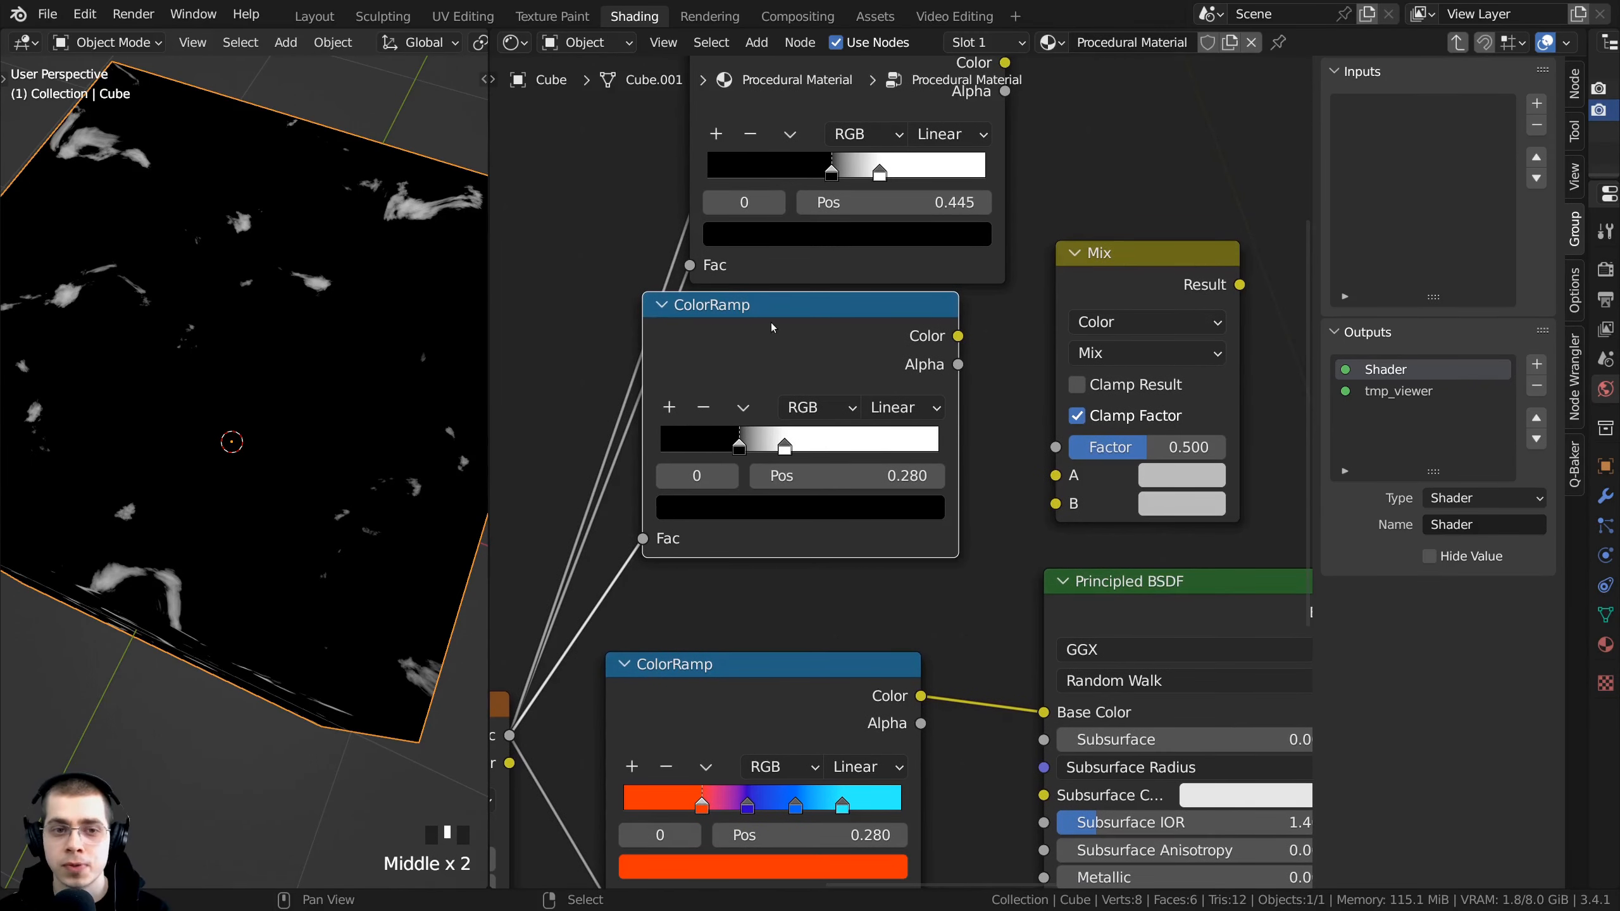
left_click_drag(950, 338, 1059, 450)
middle_click_drag(1125, 228, 1052, 255)
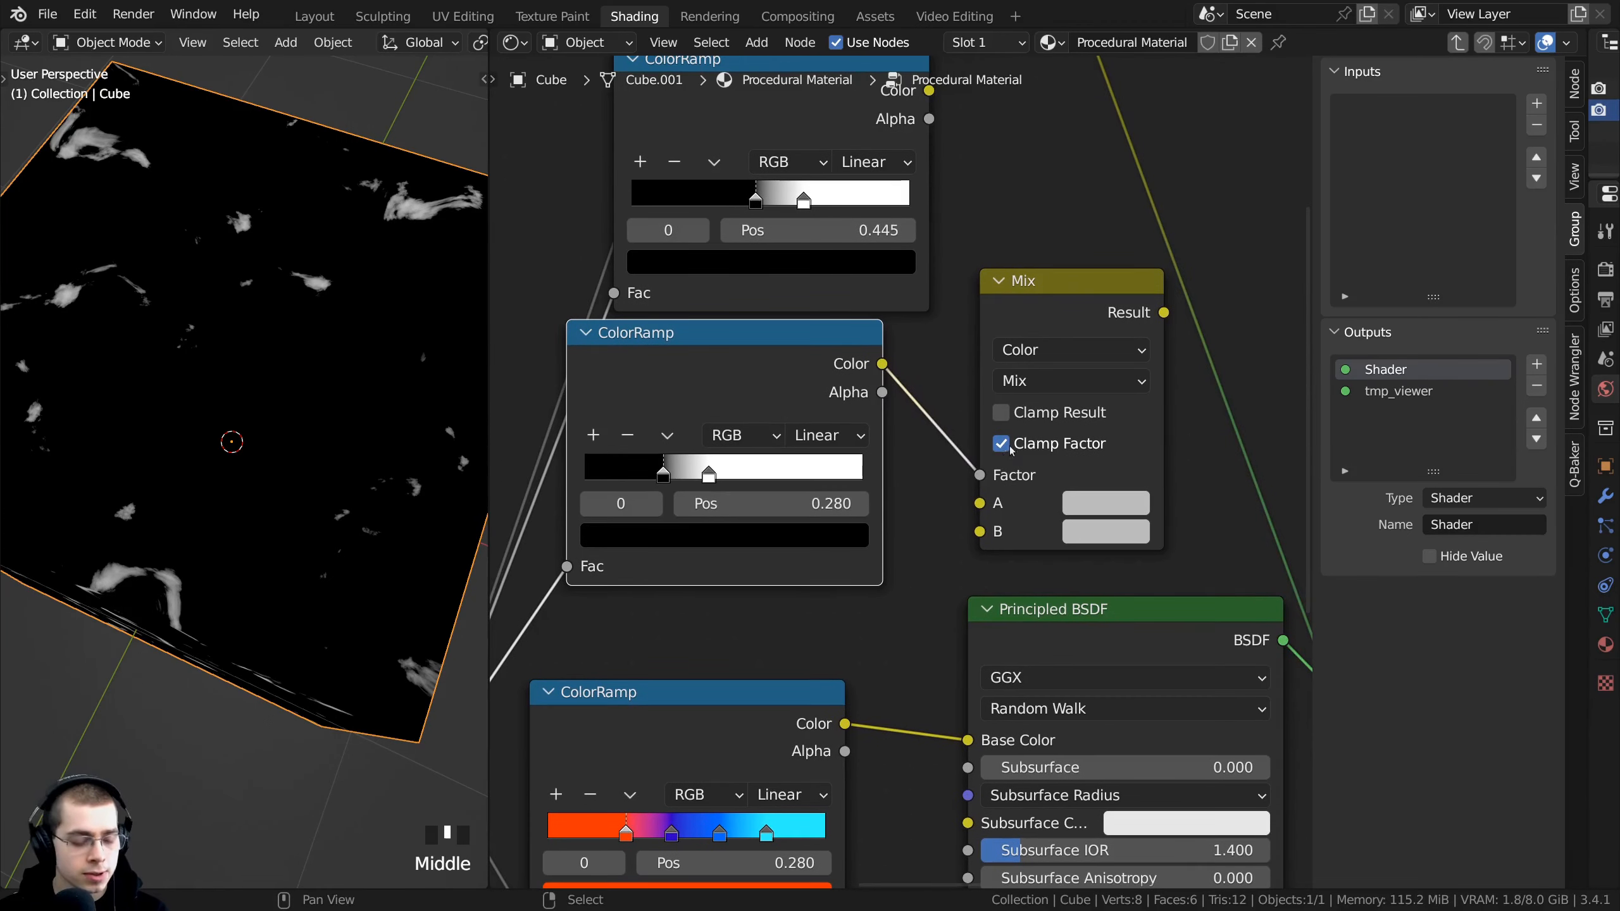
Step: Preview the Mix node on the cube and examine how its Factor mask relates to the A and B colors
left_click(1077, 316, "ctrl+shift")
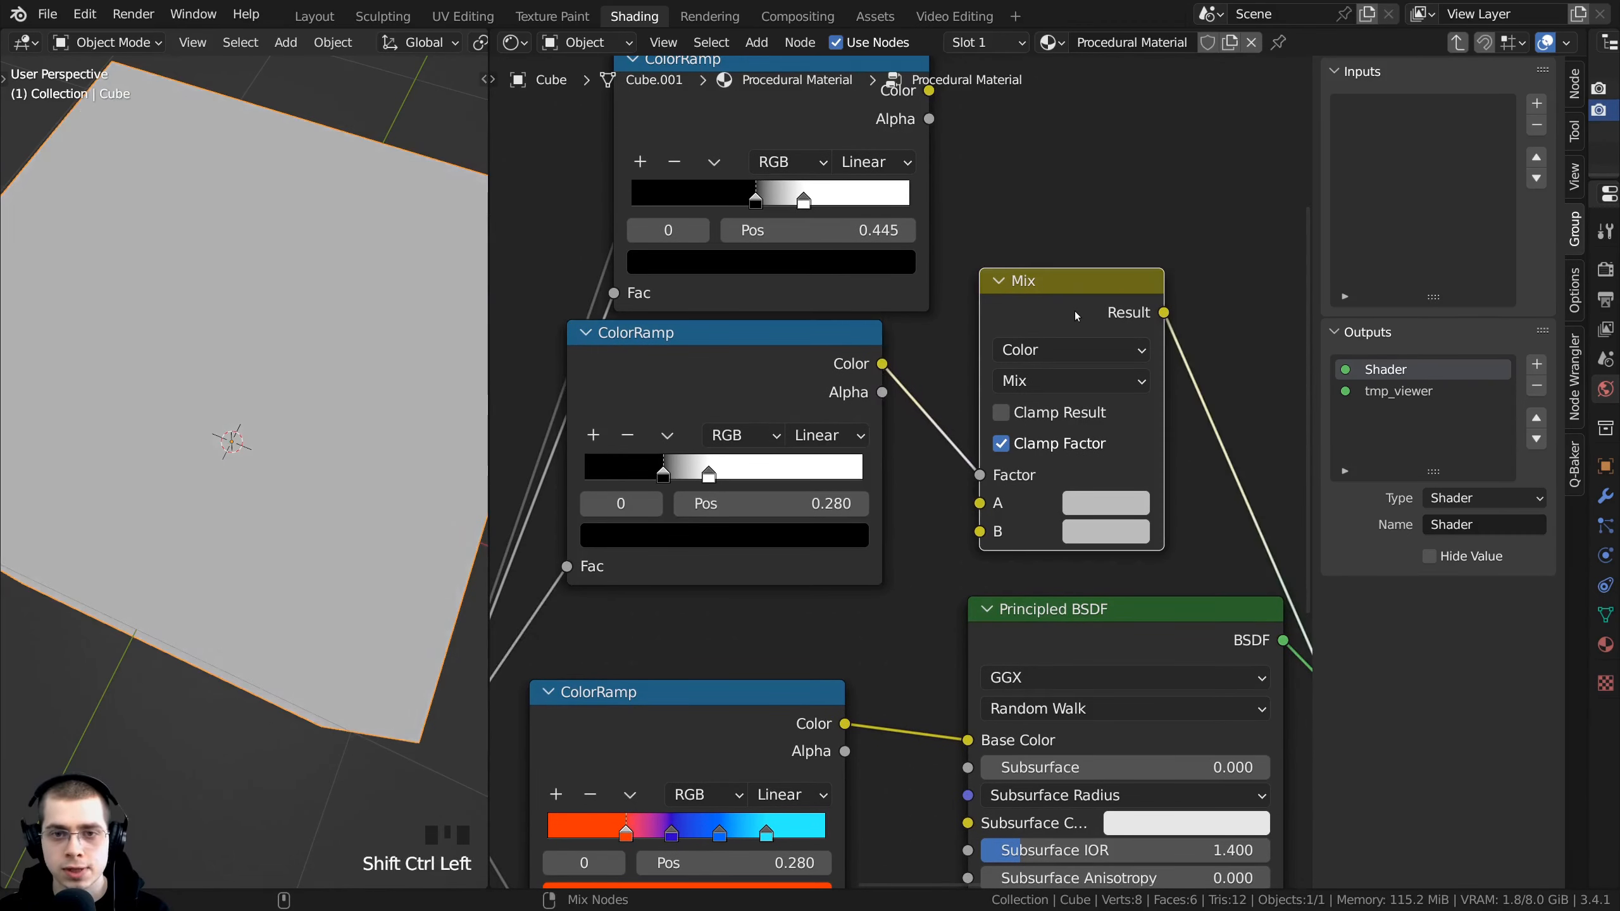
left_click_drag(1077, 316, 1100, 319)
middle_click_drag(710, 441, 846, 441)
scroll(846, 440, "down", 3)
middle_click_drag(858, 169, 840, 299)
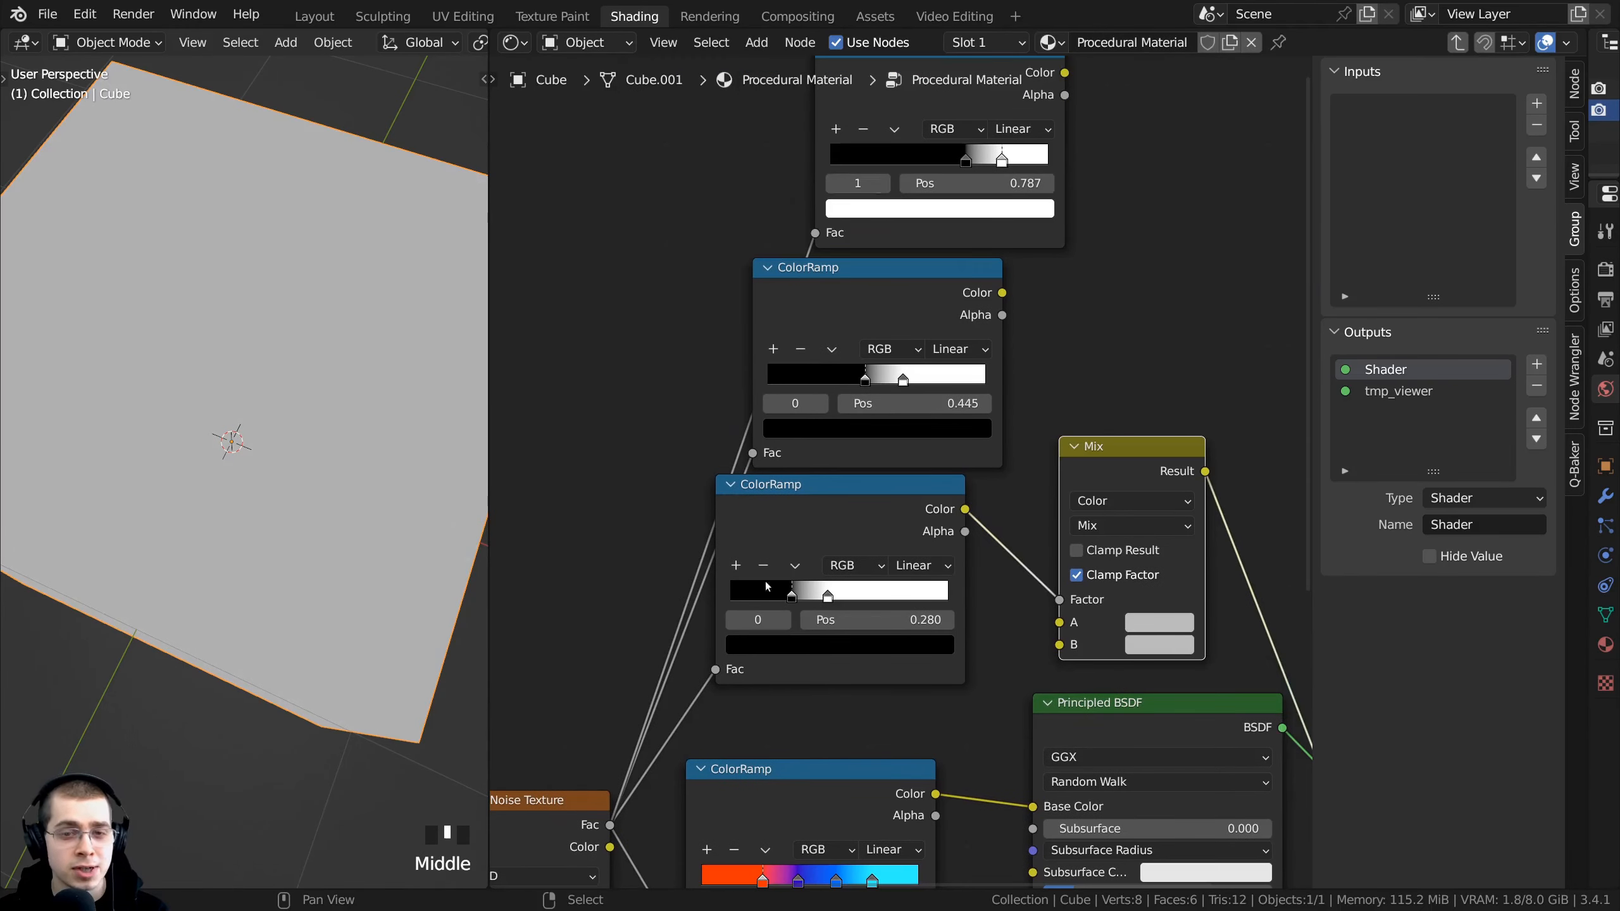
middle_click_drag(818, 481, 810, 458)
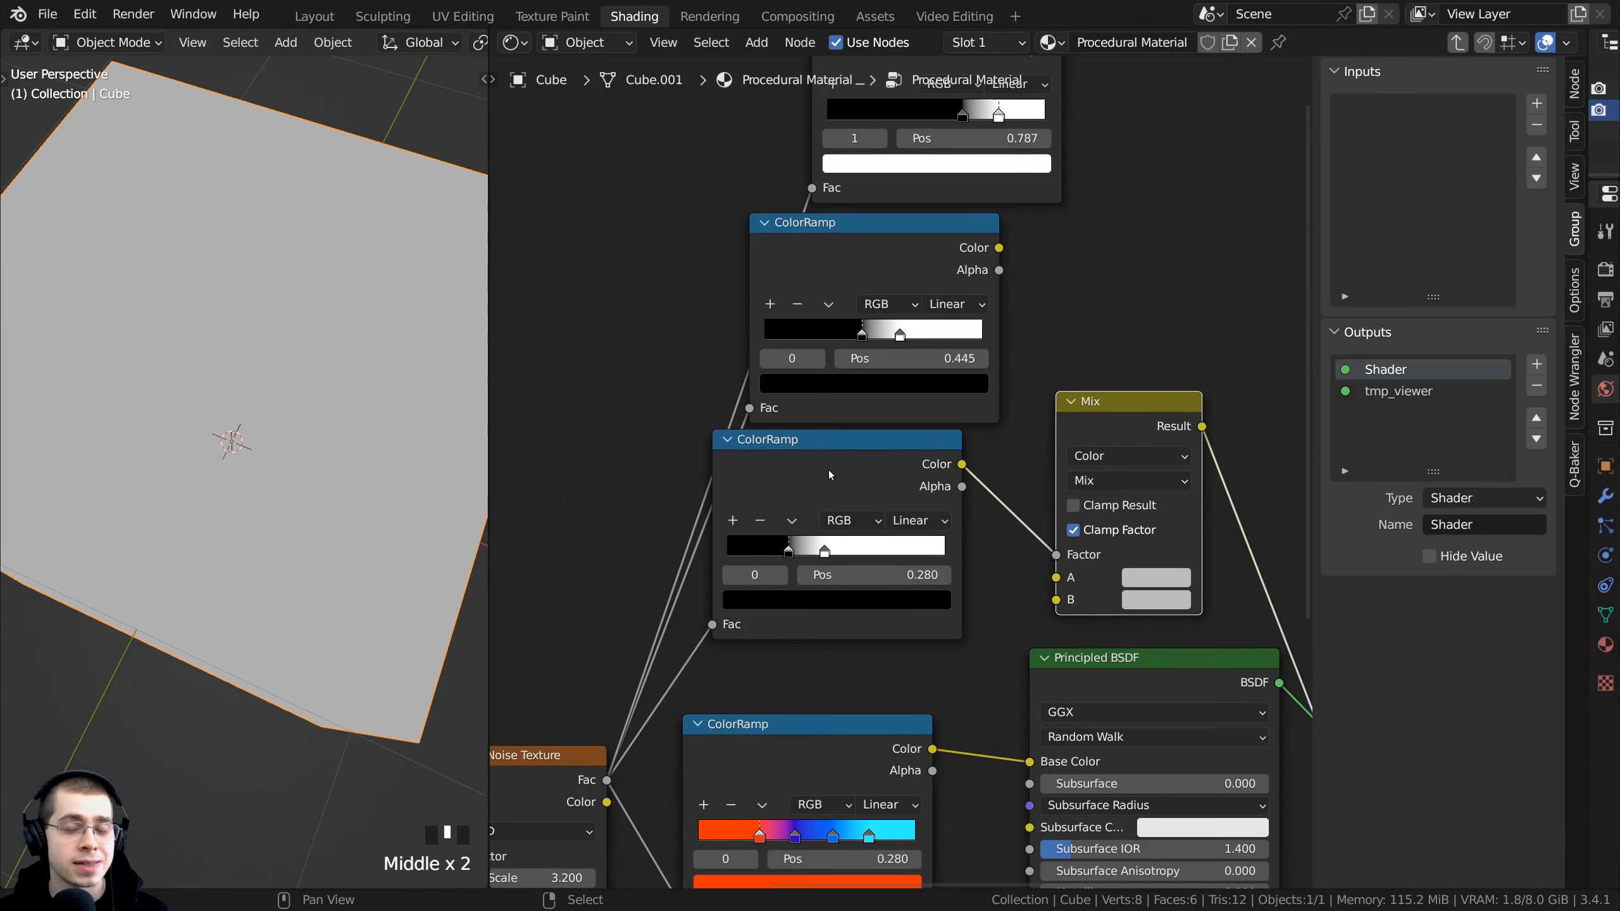
scroll(909, 456, "up", 3)
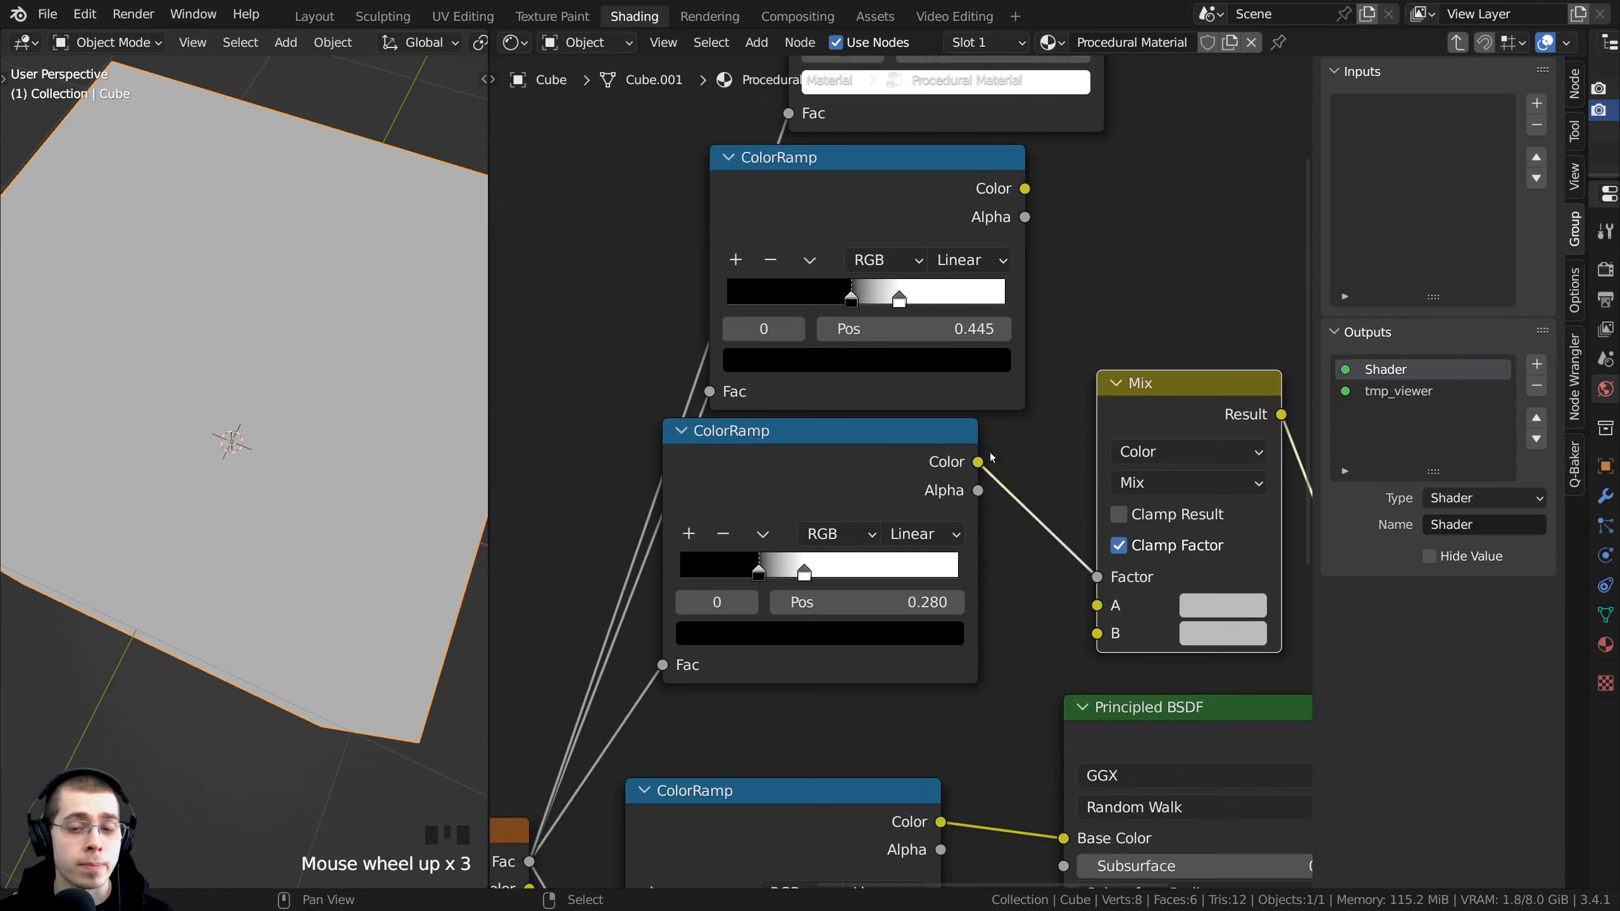
scroll(1021, 469, "up", 2)
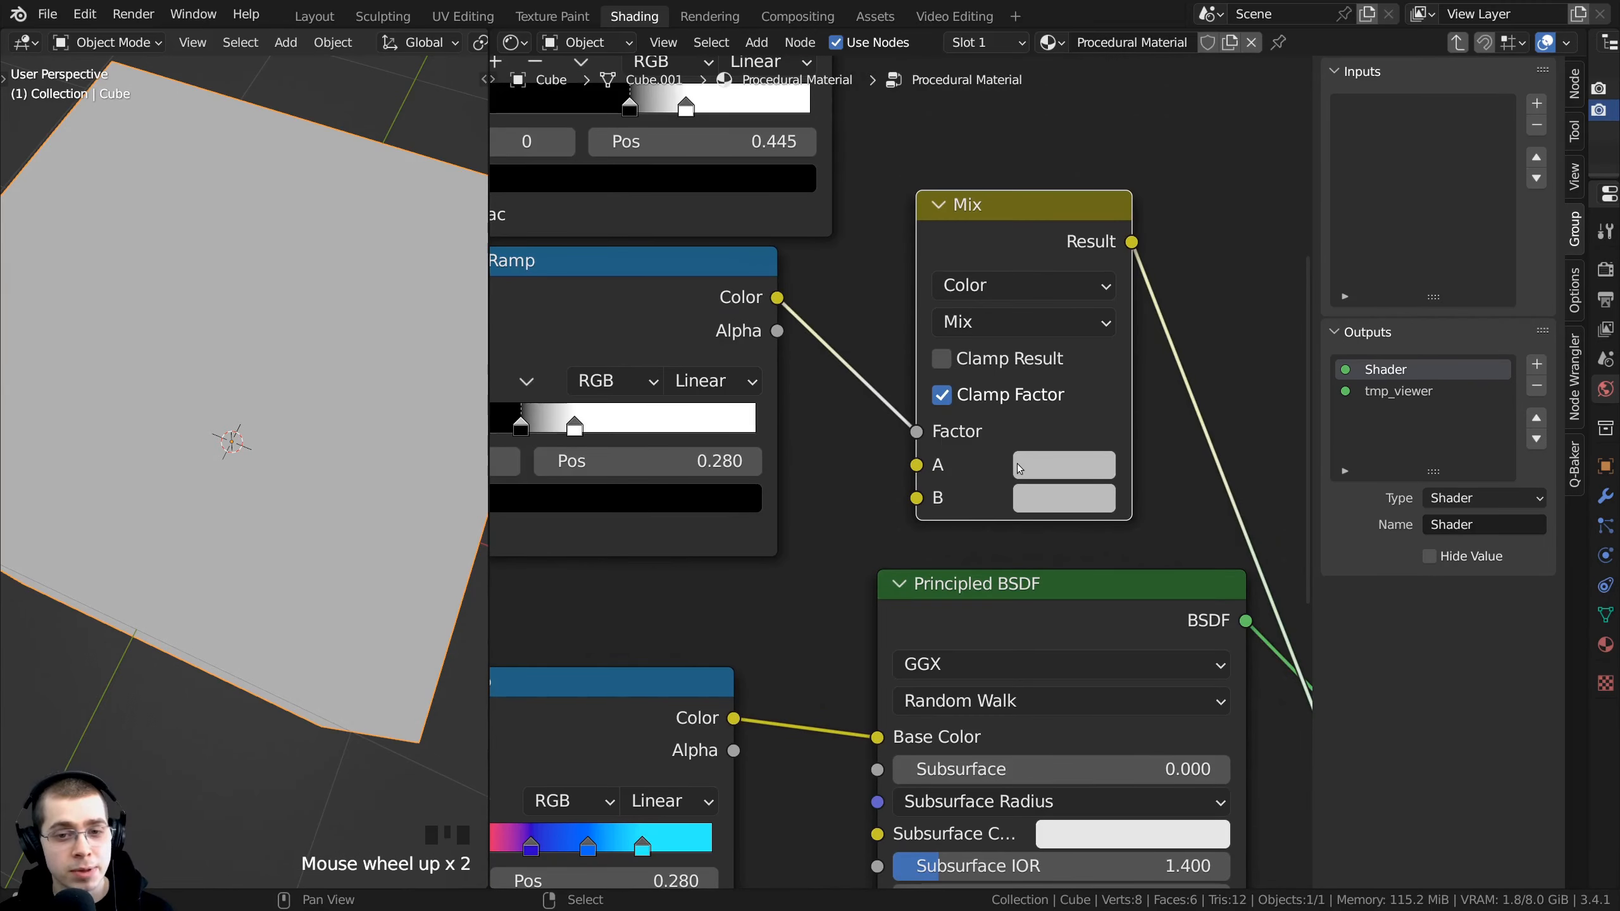
scroll(906, 542, "down", 3)
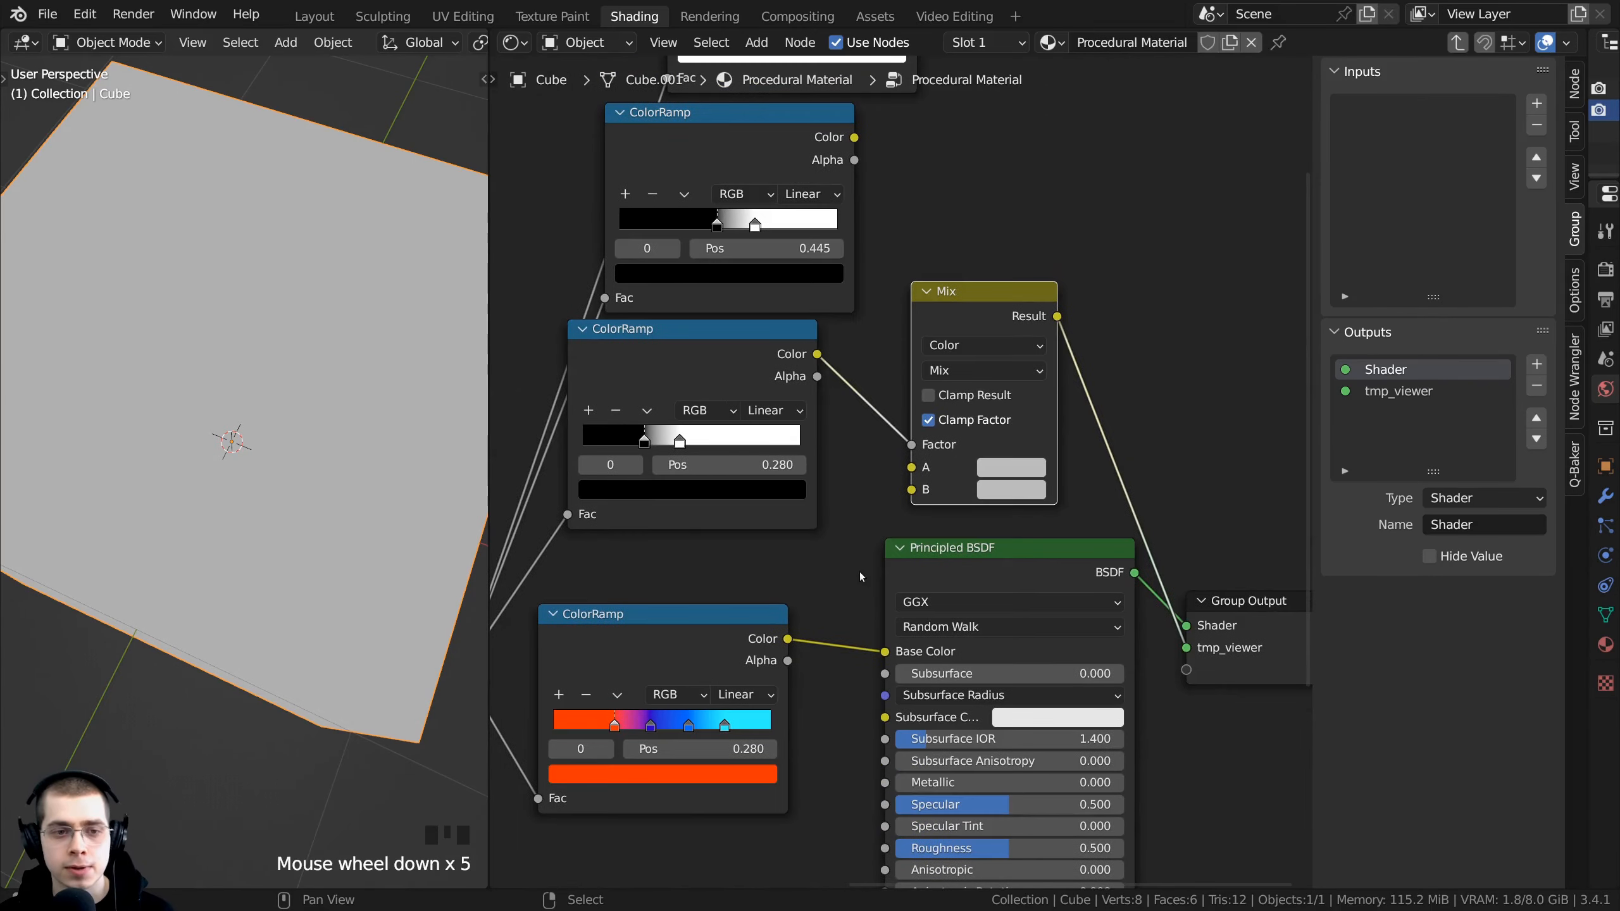
Step: Copy the multicolor ColorRamp's orange stop 0 color to Mix input A and its dark blue stop 1 color to input B
middle_click_drag(950, 425, 1110, 284)
middle_click_drag(802, 524, 778, 486)
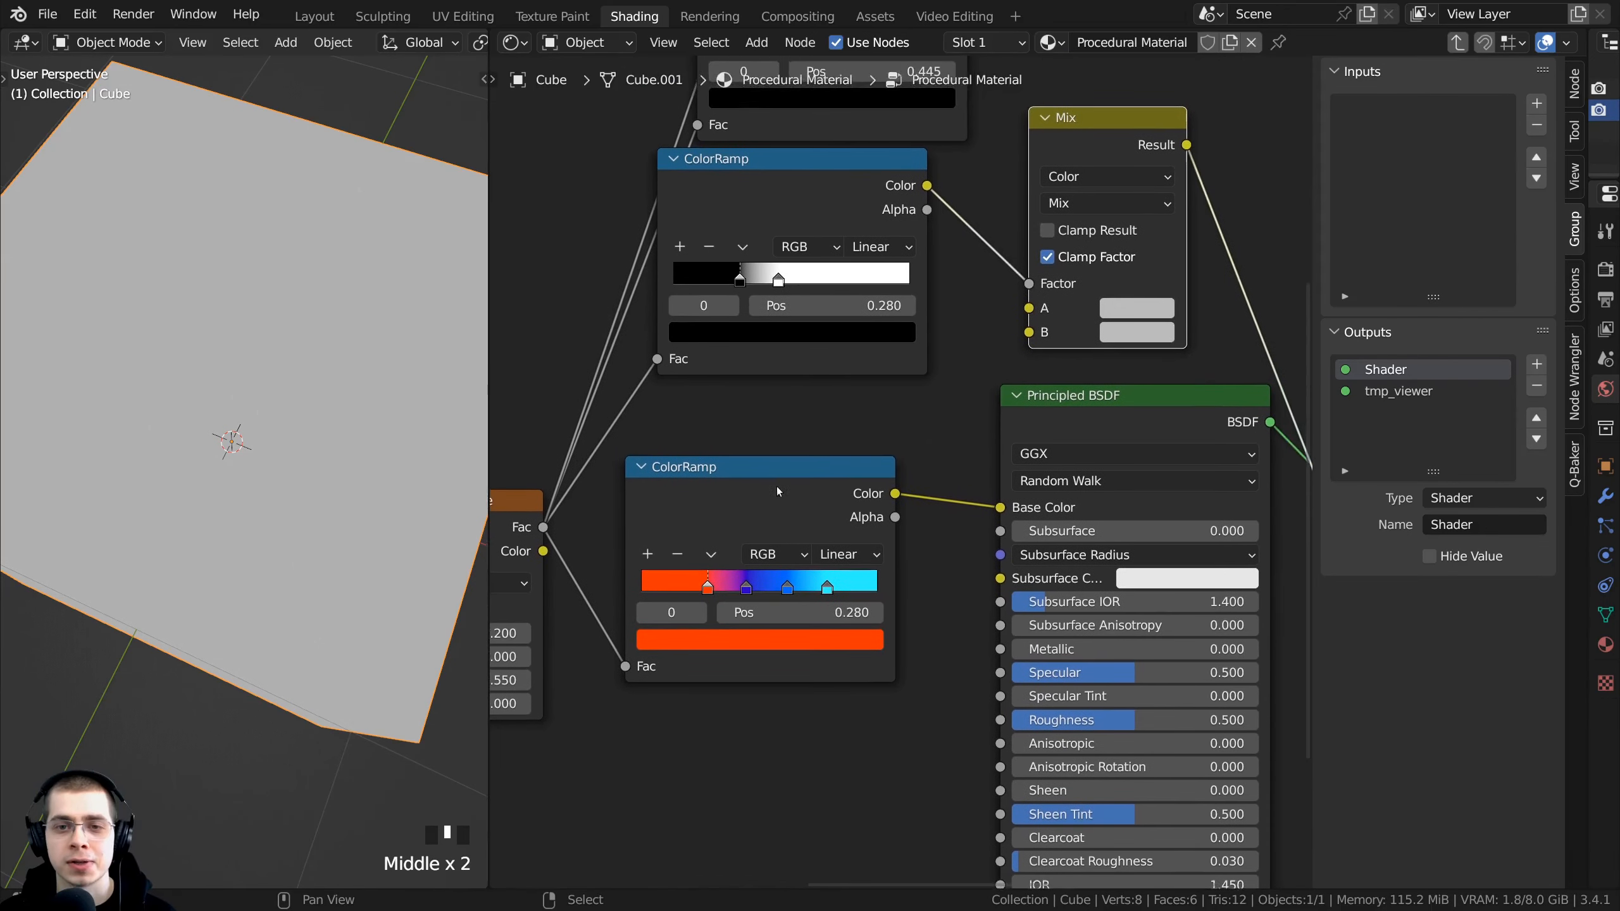
middle_click_drag(674, 622, 629, 684)
mouse_move(630, 712)
left_mouse_down()
mouse_move(754, 711)
mouse_move(663, 710)
mouse_move(743, 705)
mouse_move(720, 586)
mouse_move(879, 379)
mouse_move(1091, 375)
mouse_move(1076, 375)
left_mouse_up()
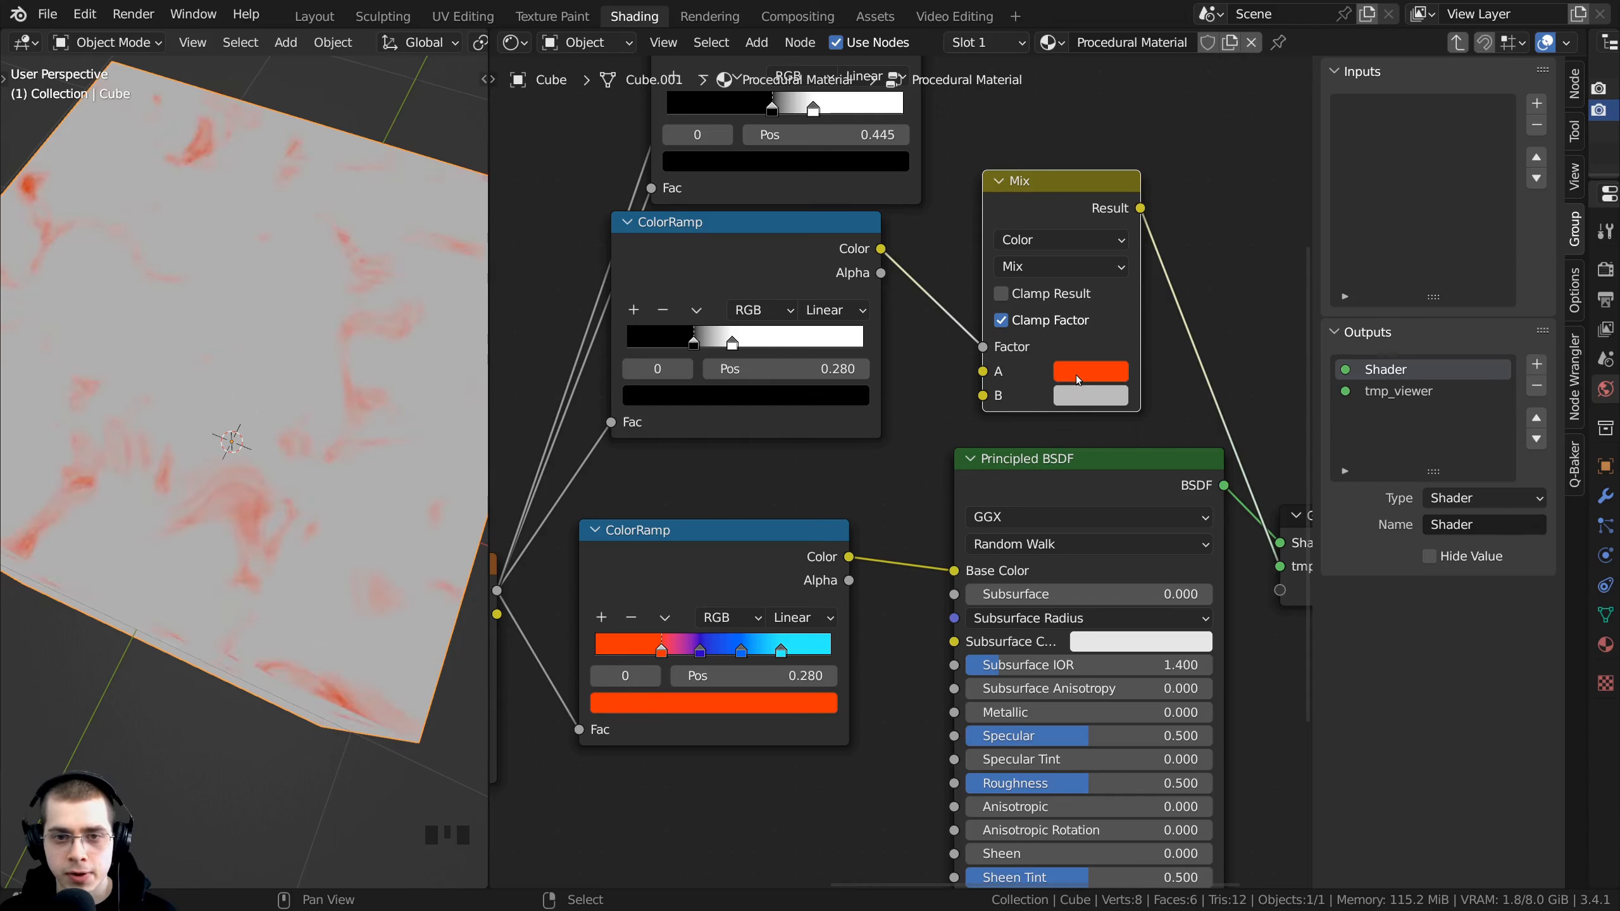
left_click(700, 652)
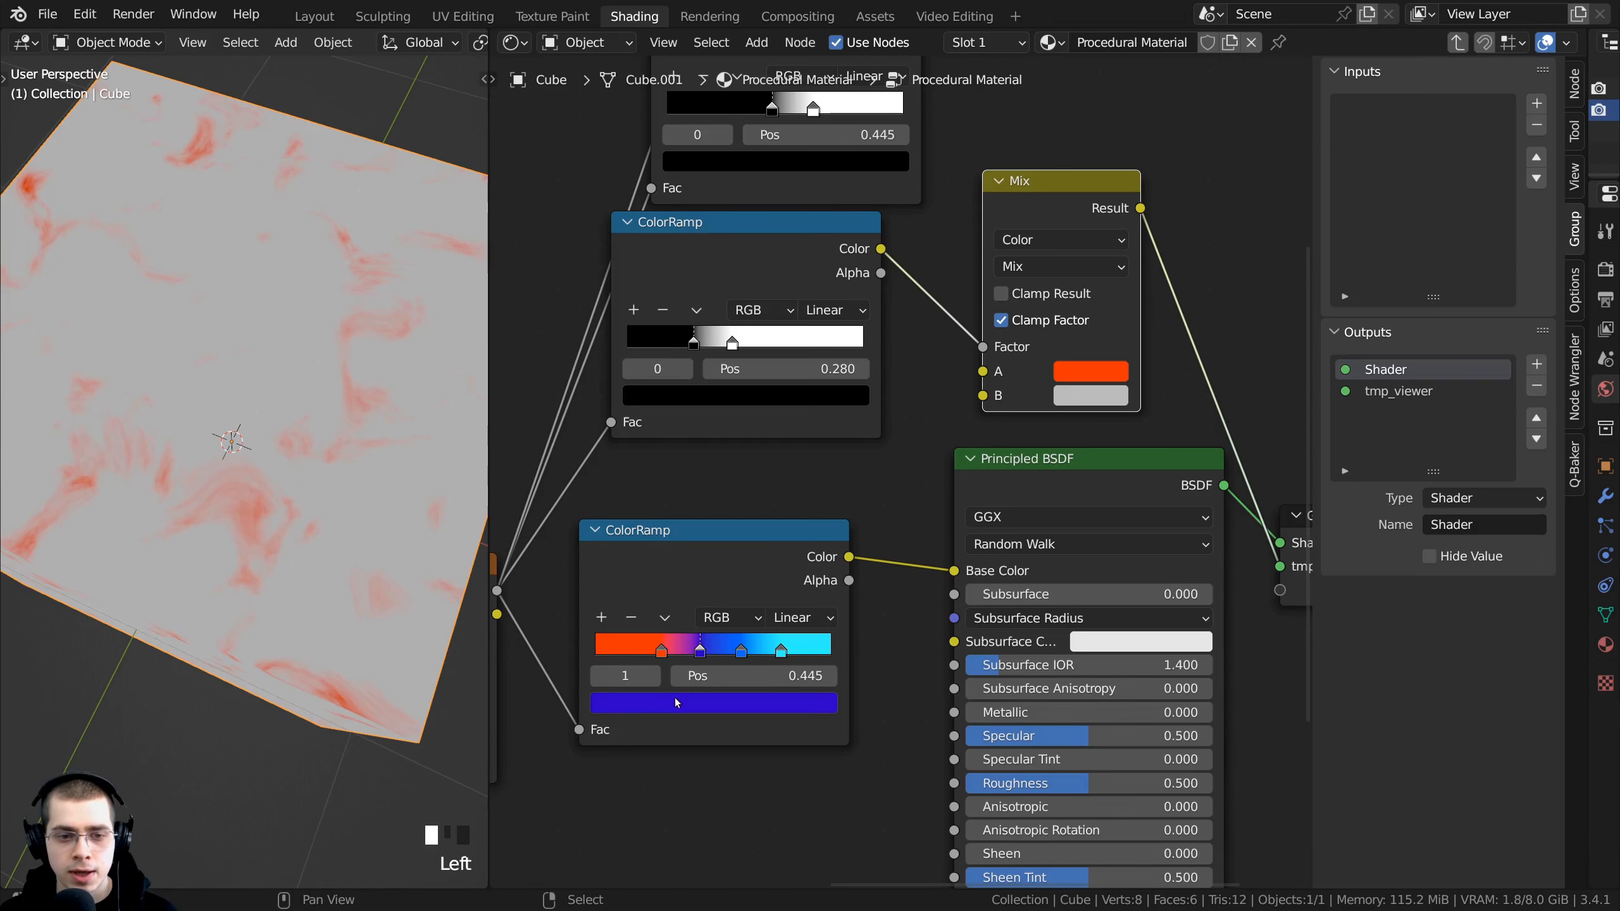
left_click_drag(673, 703, 1076, 403)
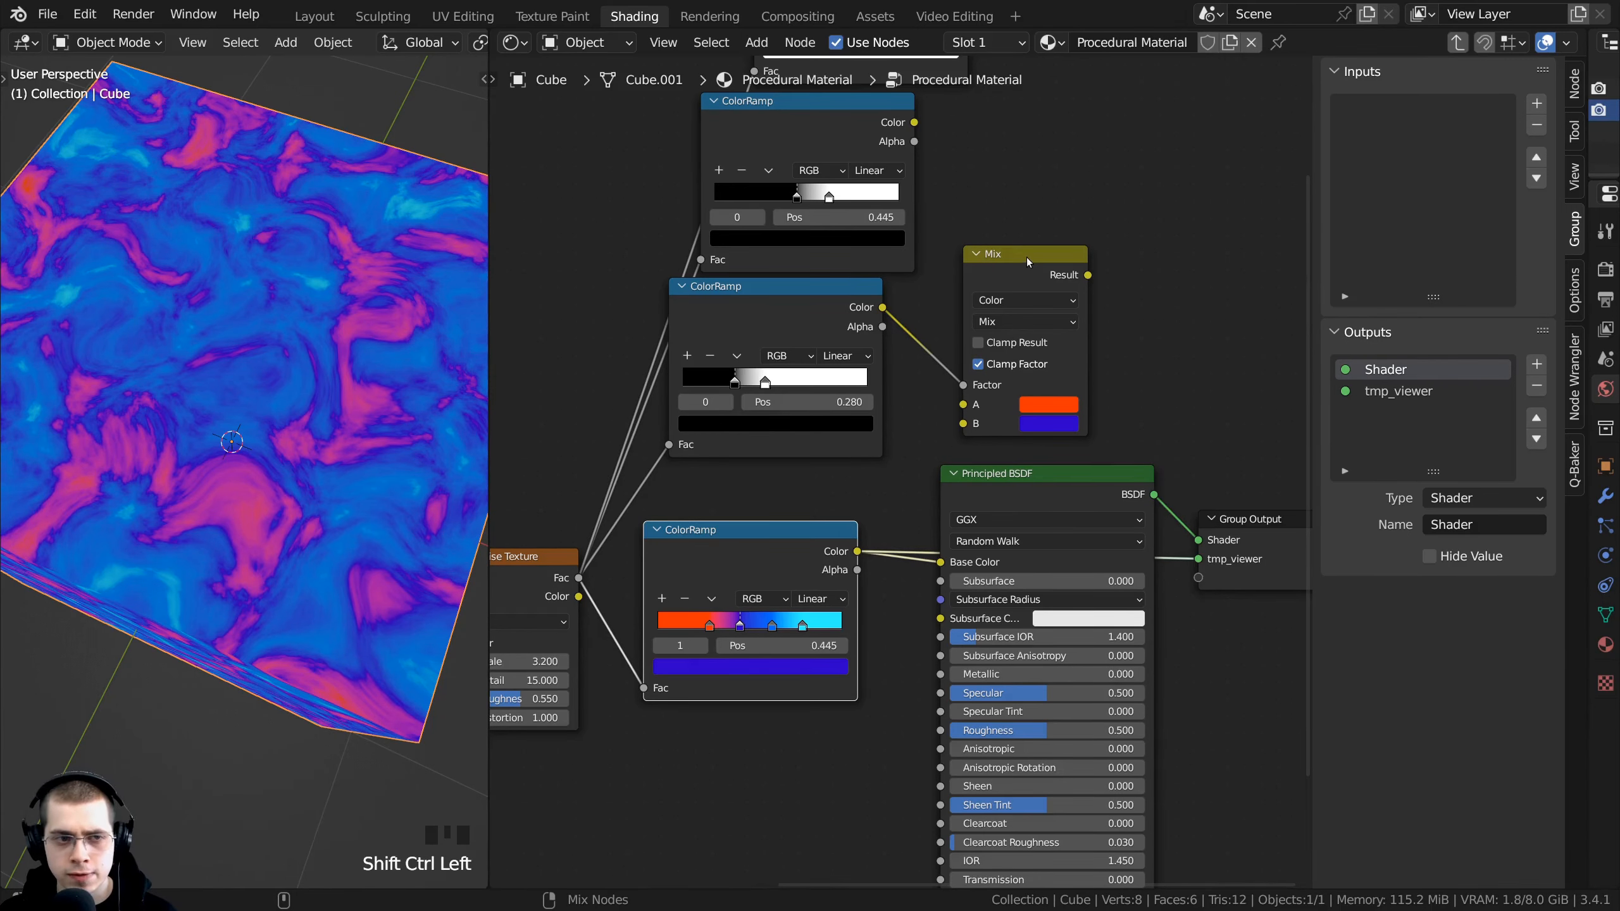
Step: Compare the Mix node's result with the original multicolor ColorRamp by previewing them alternately on the cube
left_click(1025, 261, "ctrl+shift")
left_click(729, 554, "ctrl+shift")
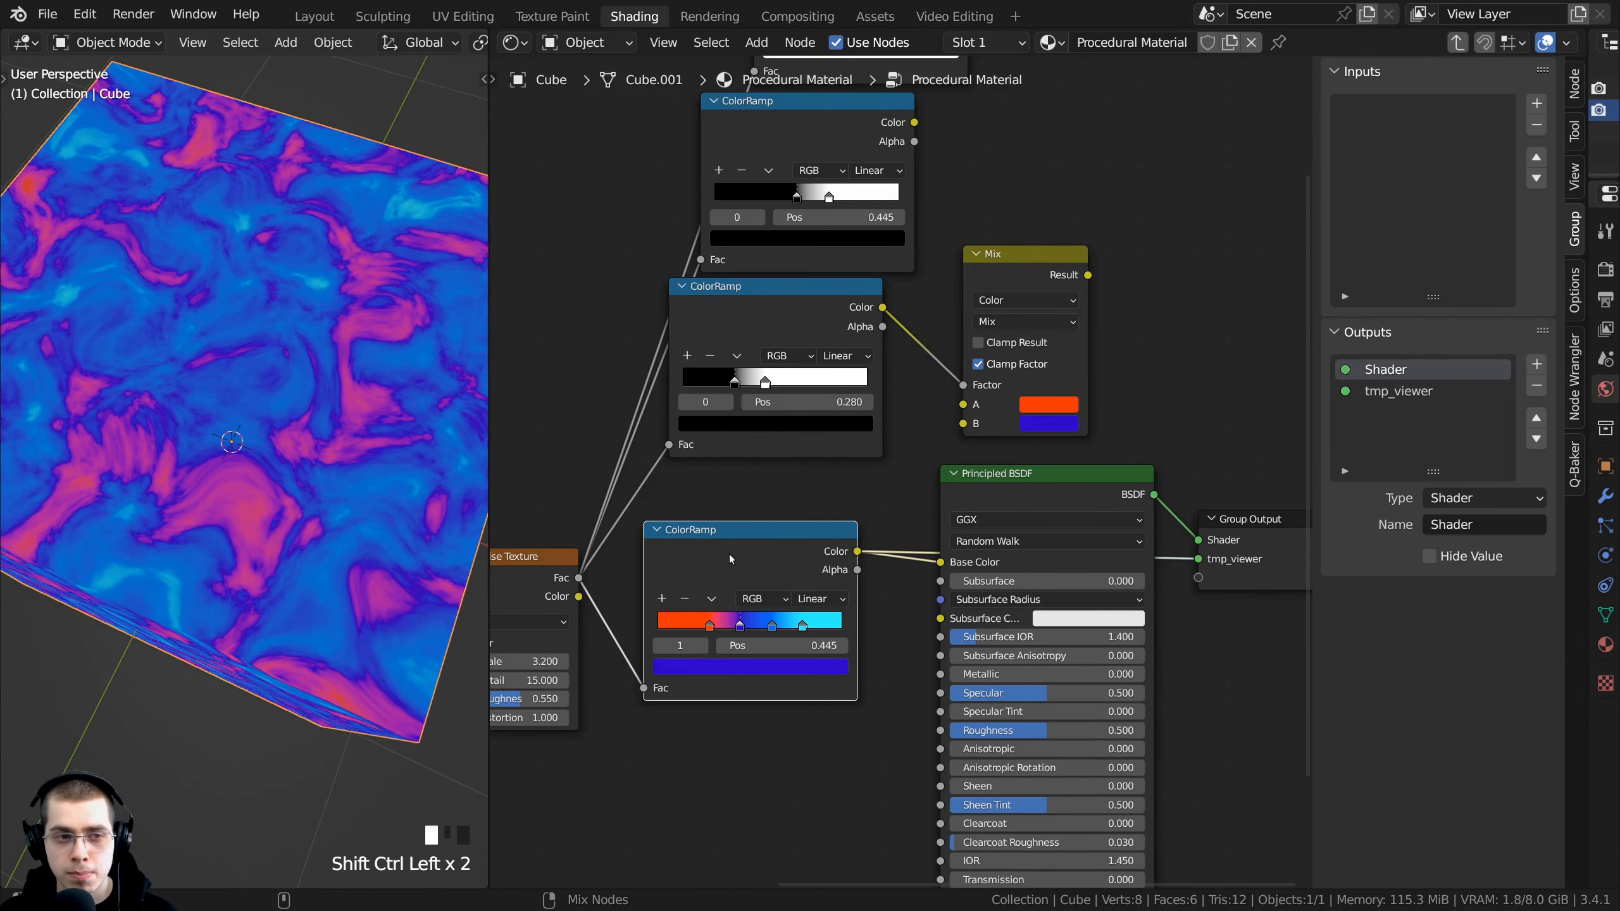
left_click(1005, 268, "ctrl+shift")
scroll(190, 475, "up", 2)
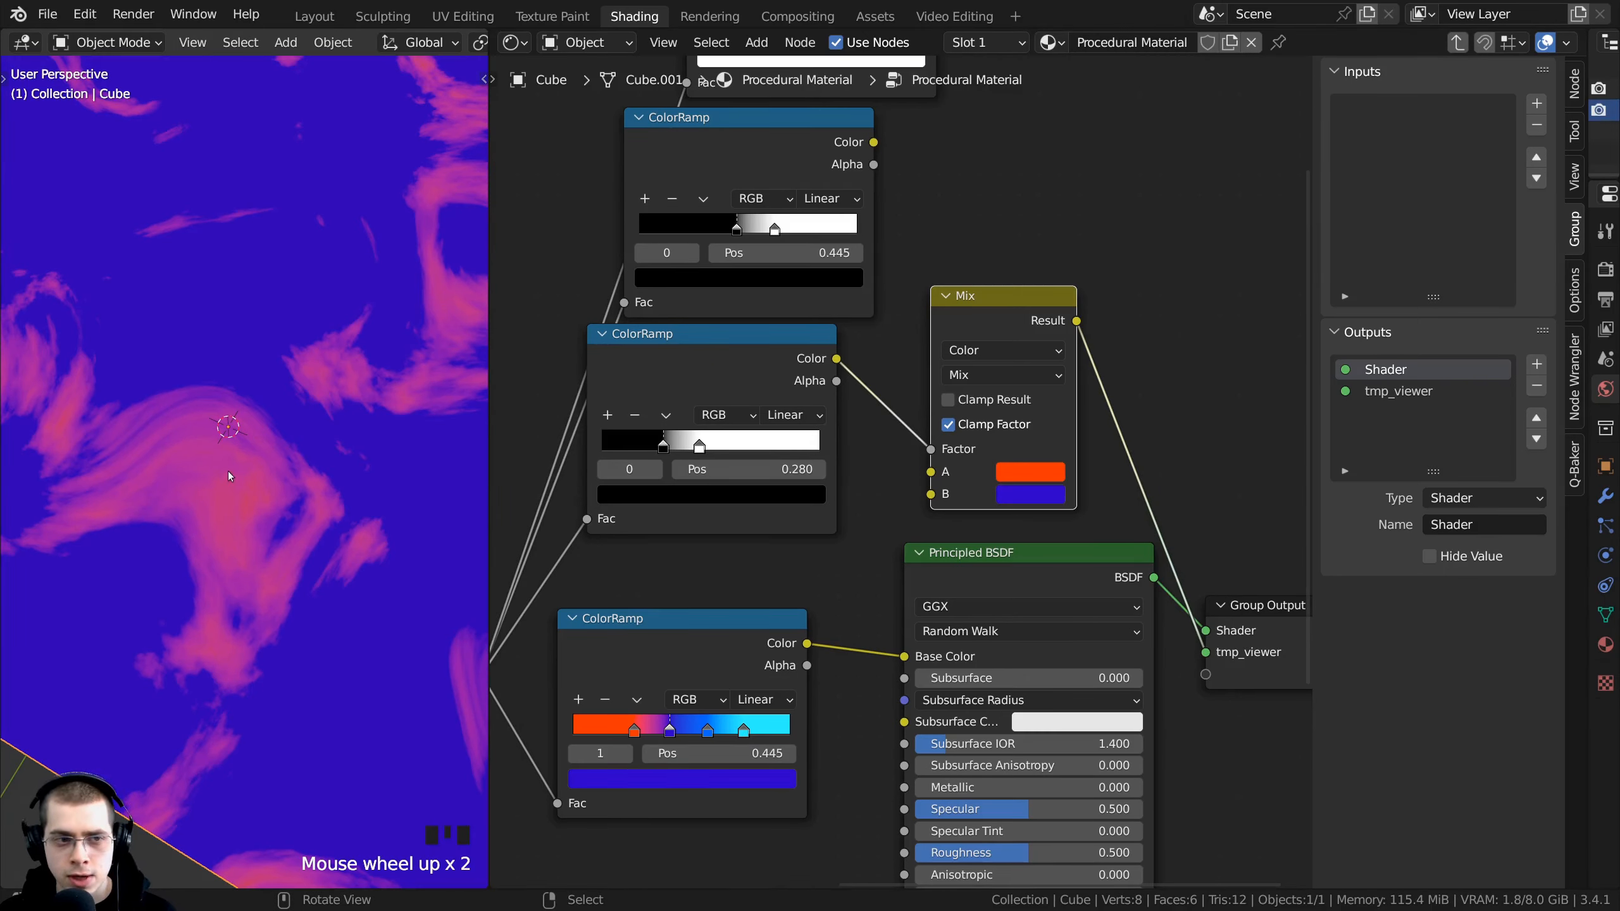
left_click(727, 710, "ctrl+shift")
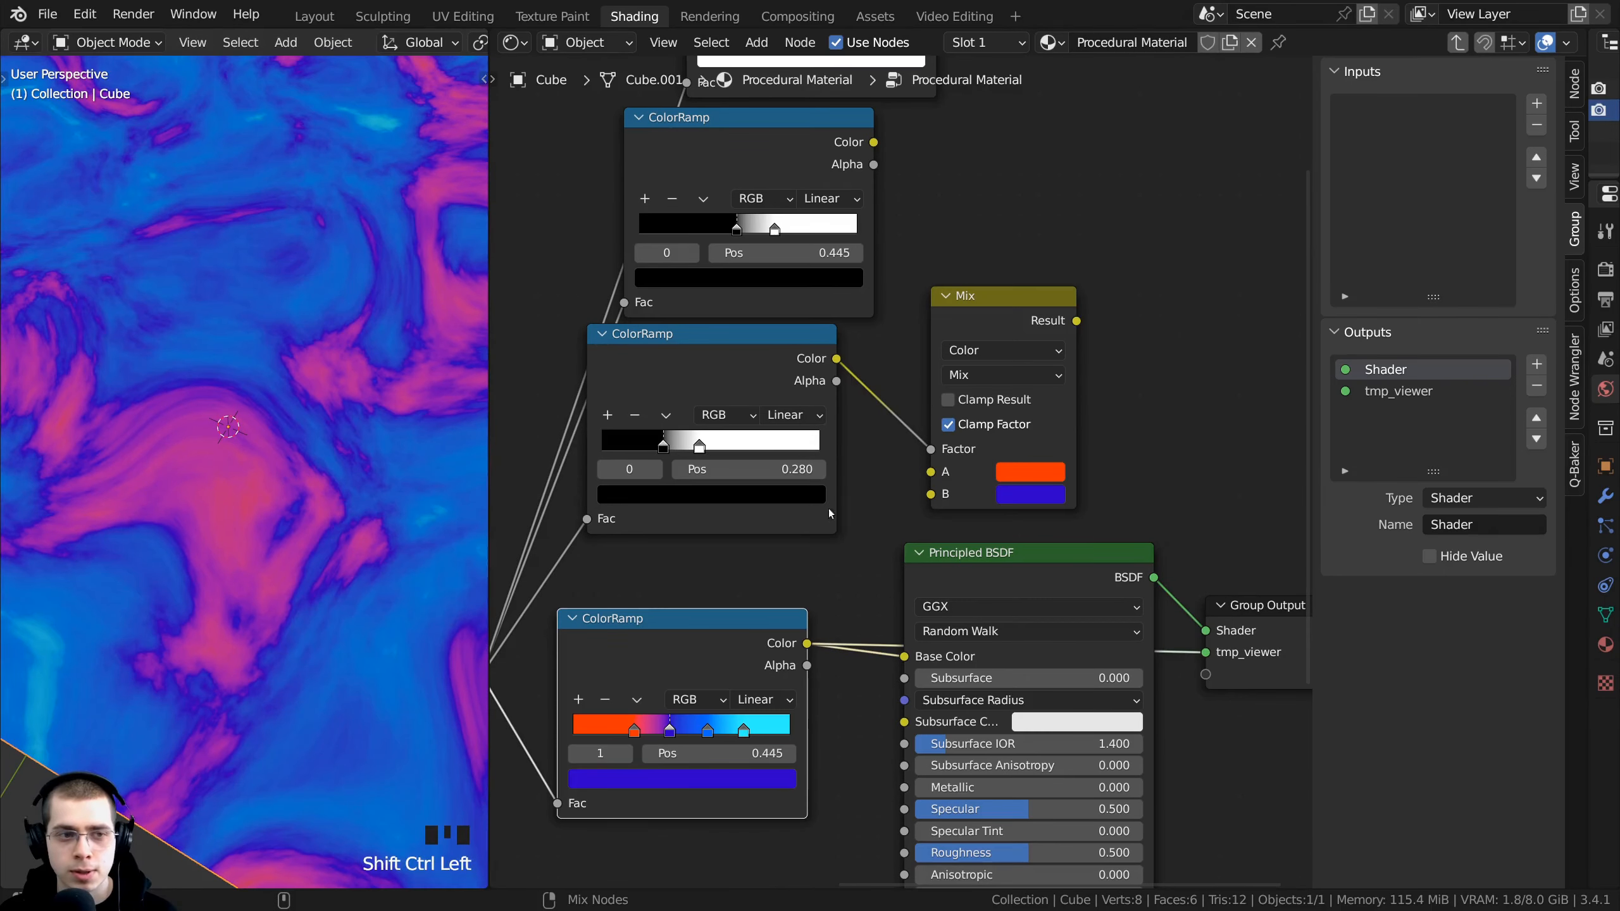
left_click(1007, 310, "ctrl+shift")
left_click(995, 317, "ctrl+shift")
left_click(983, 326, "ctrl+shift")
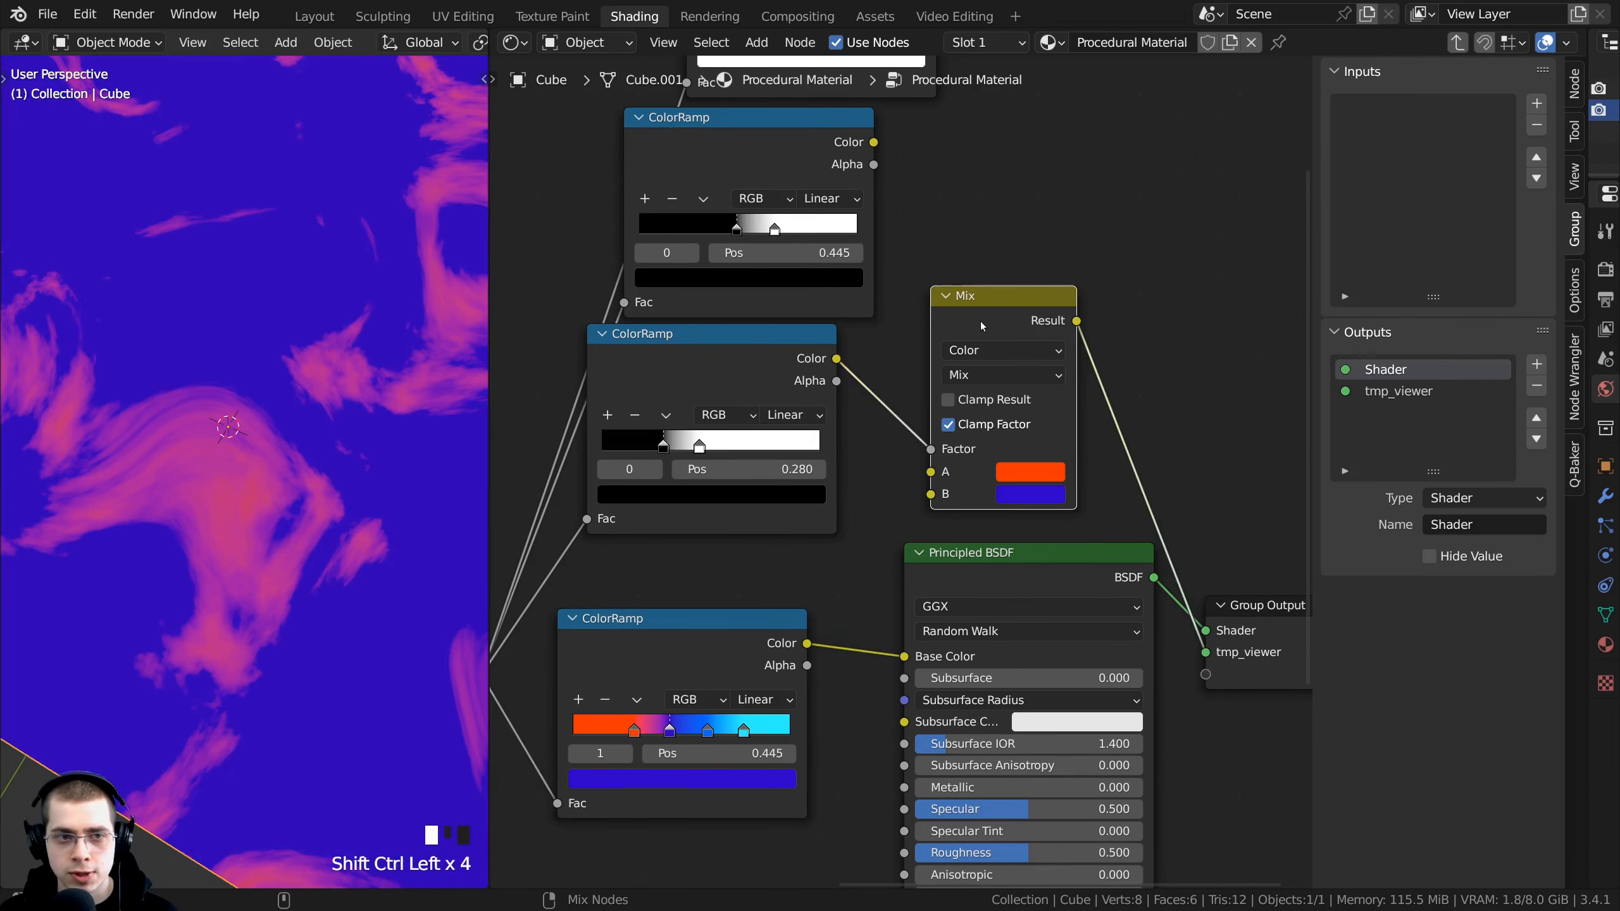
left_click(725, 658, "ctrl+shift")
left_click(972, 307, "ctrl+shift")
Step: Duplicate the Mix node, place the copy above and to the right of the original, and preview the copy on the cube
scroll(815, 451, "up", 2)
middle_click_drag(995, 340, 842, 521)
scroll(815, 451, "down", 4)
left_click(658, 407)
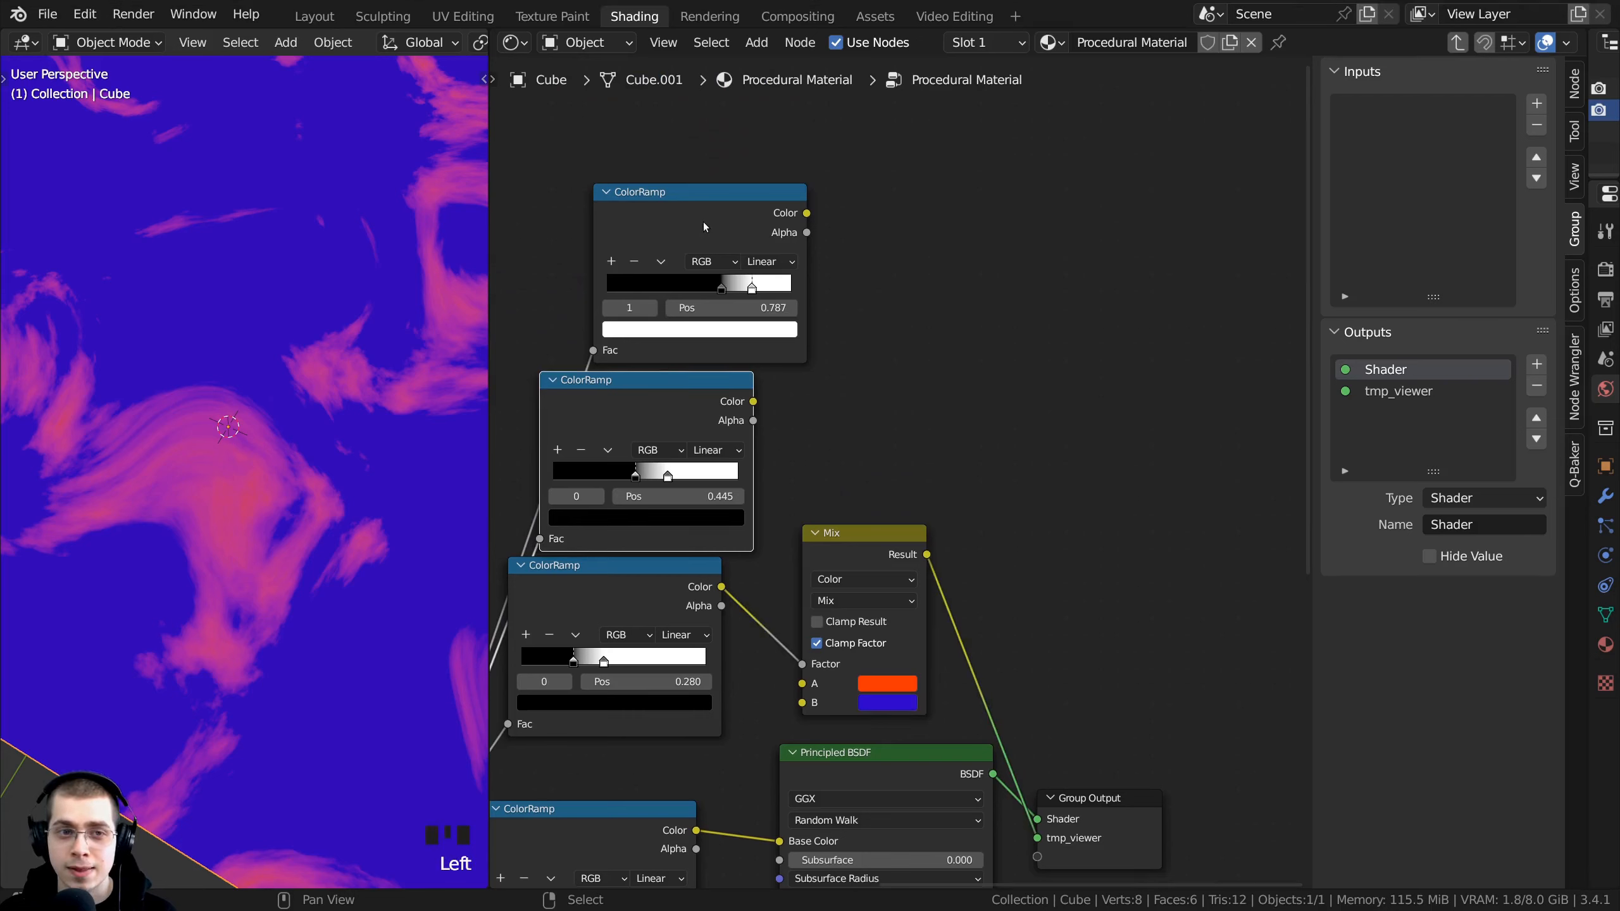
left_click(704, 222)
left_click(636, 410)
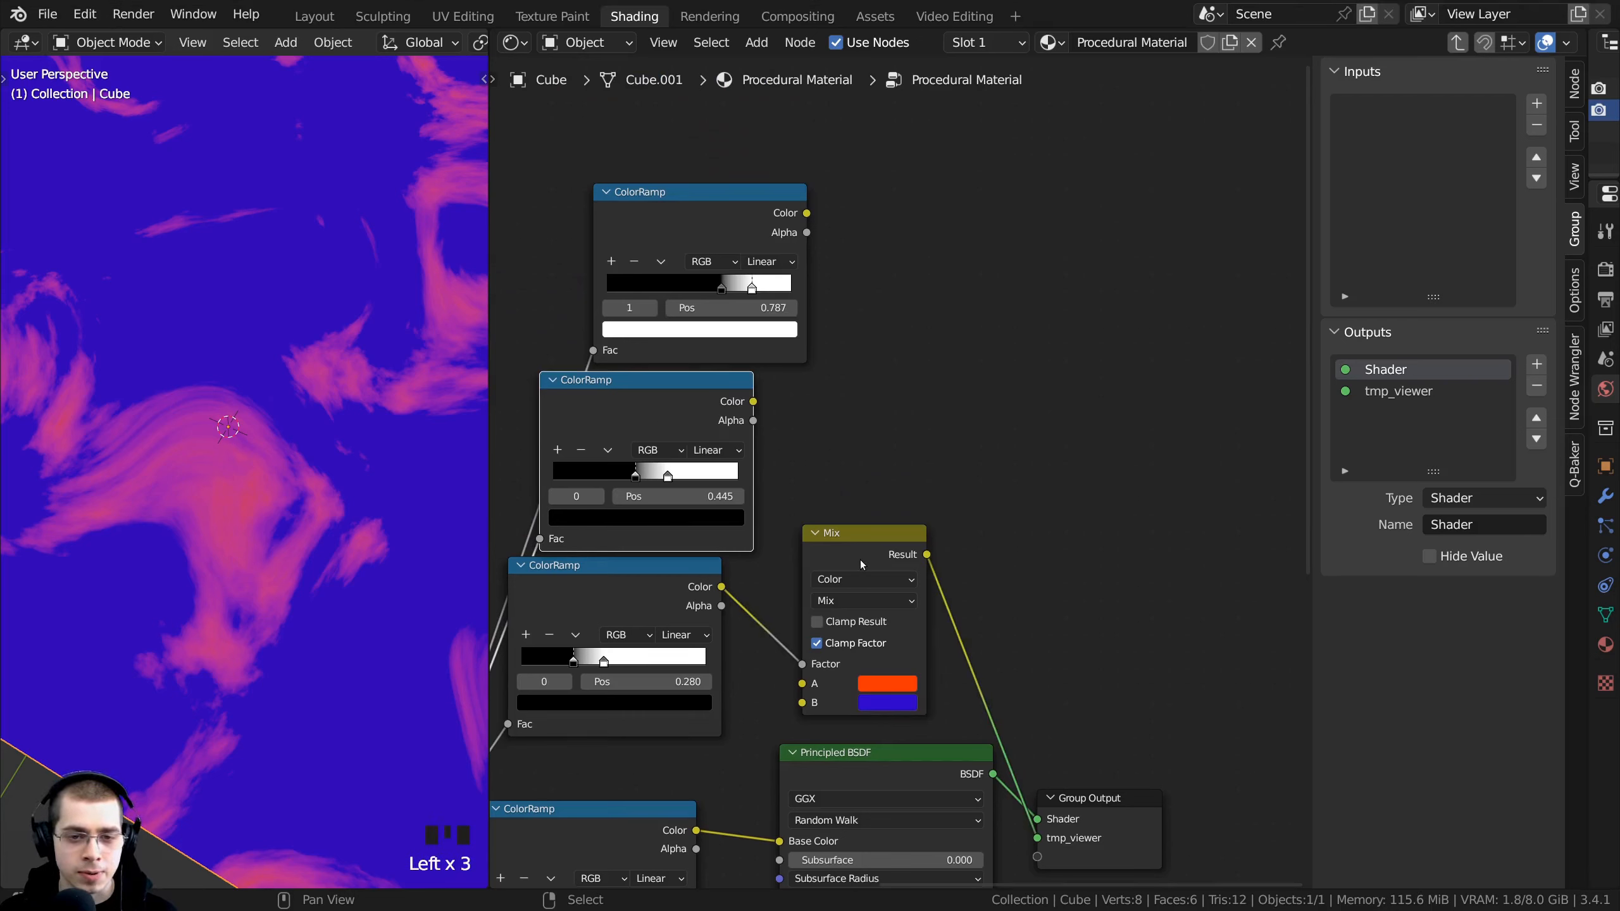
left_click(860, 559)
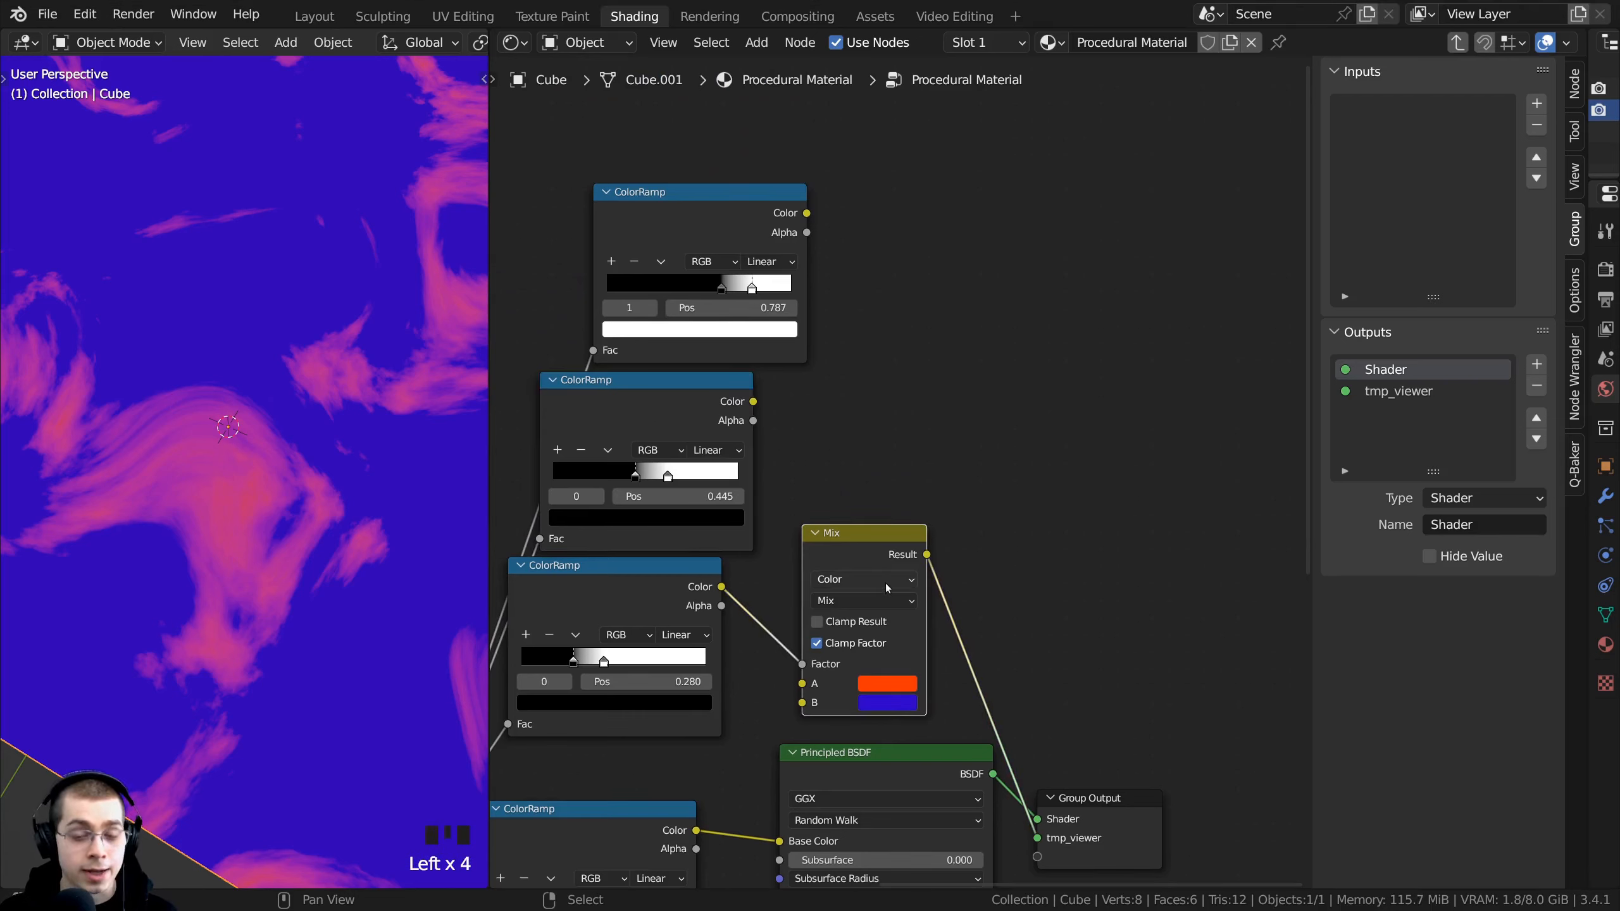
key("shift+d")
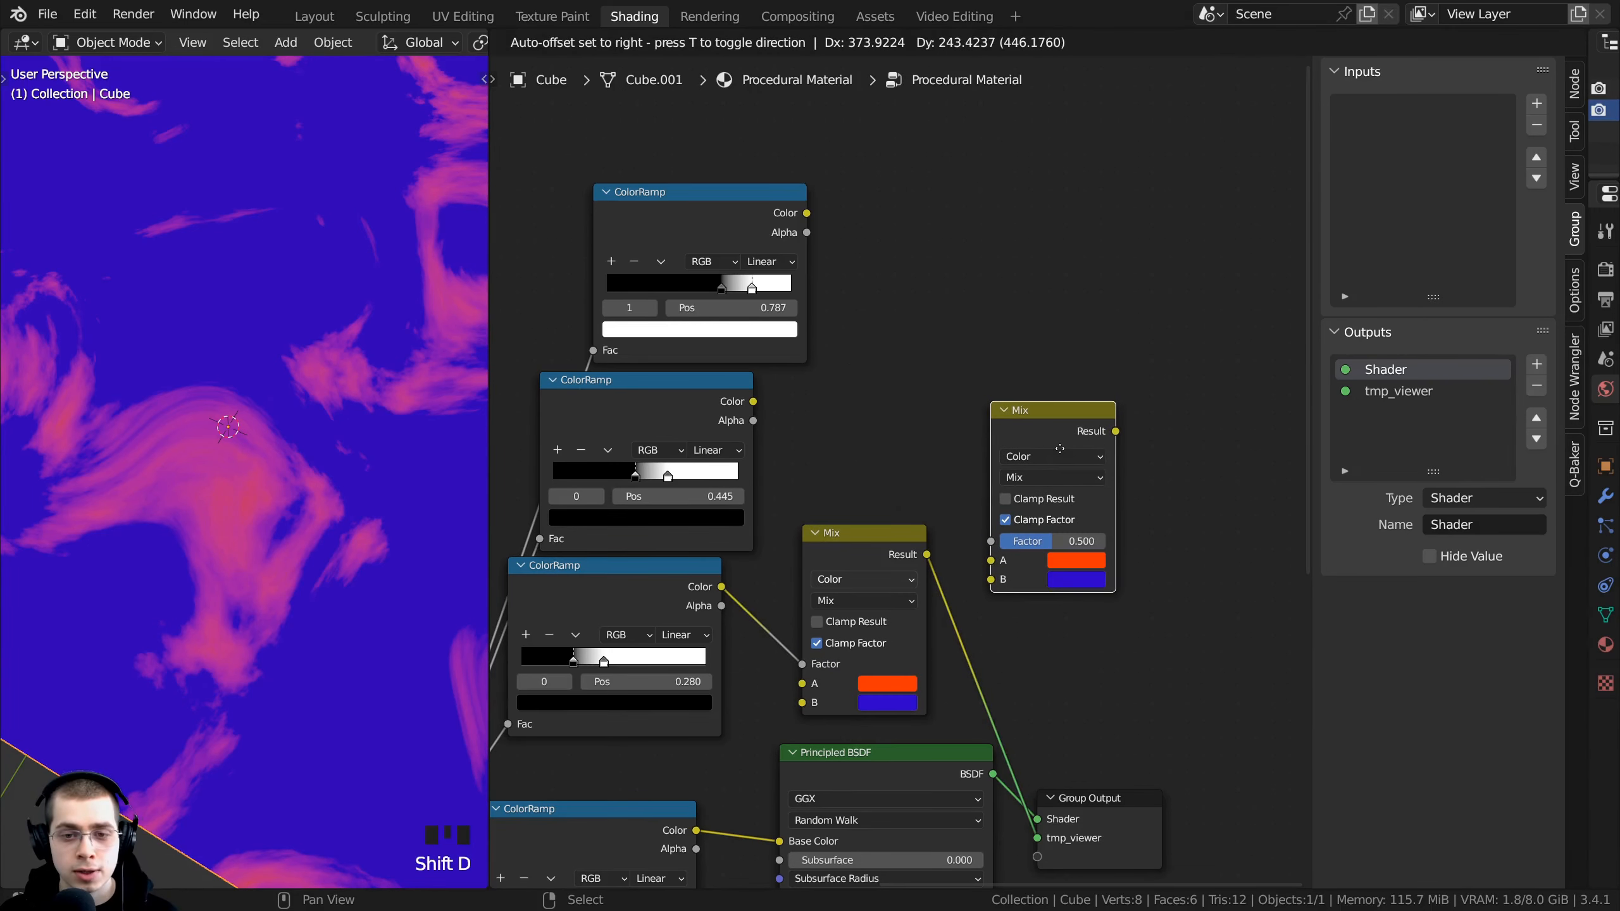
middle_click_drag(1061, 448, 967, 453)
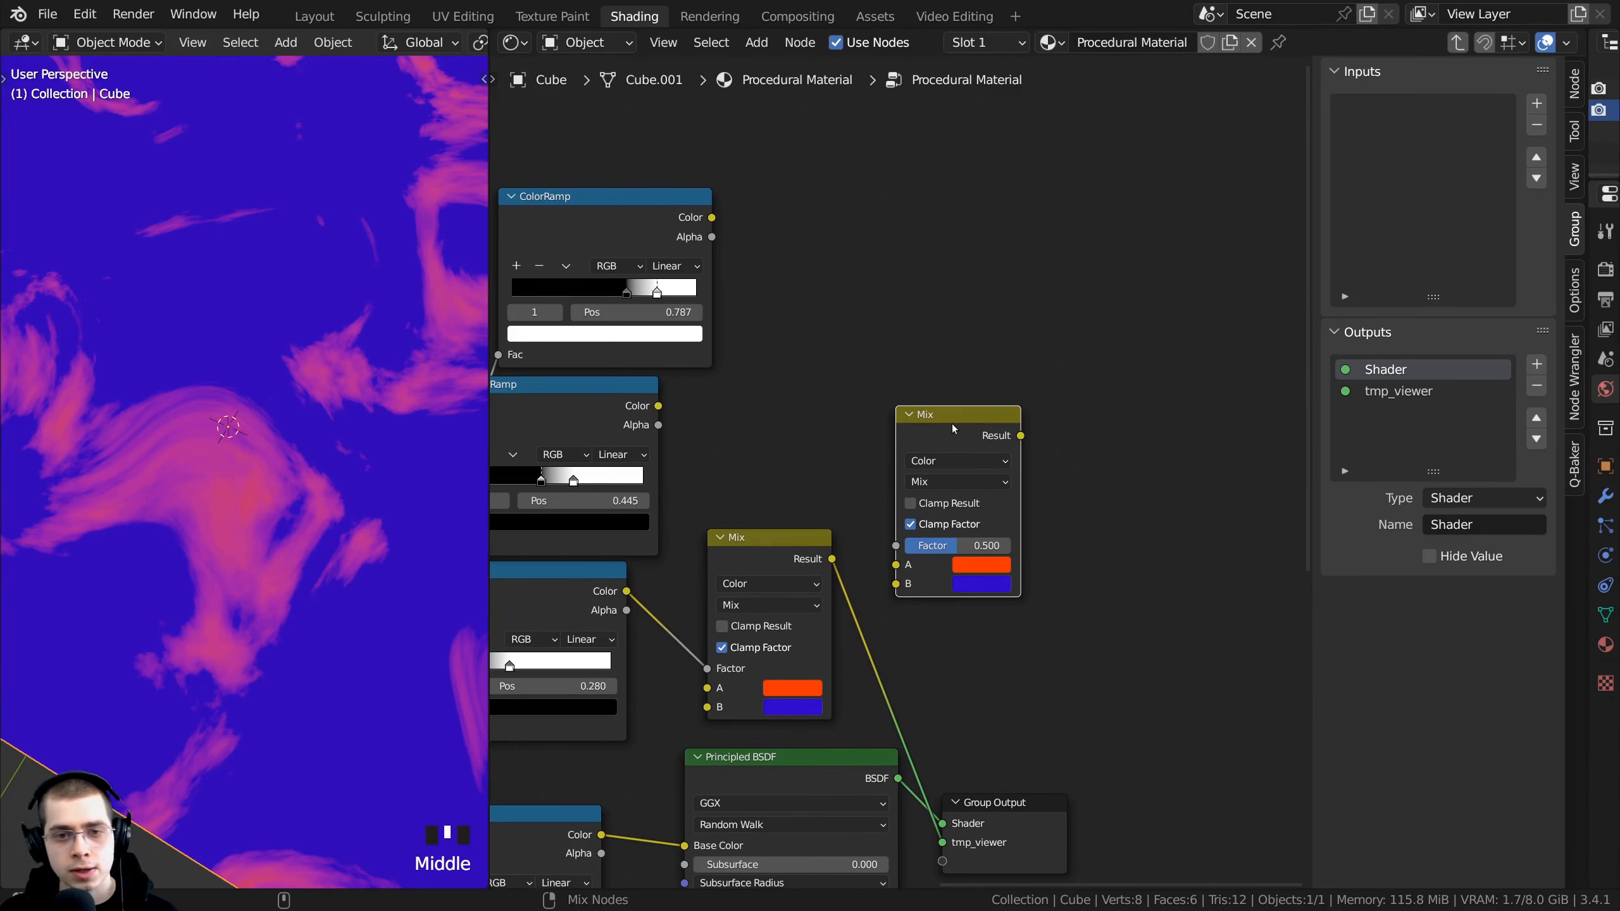
left_click(959, 439)
middle_click_drag(871, 536, 878, 471)
scroll(931, 511, "up", 3)
scroll(912, 506, "down", 1)
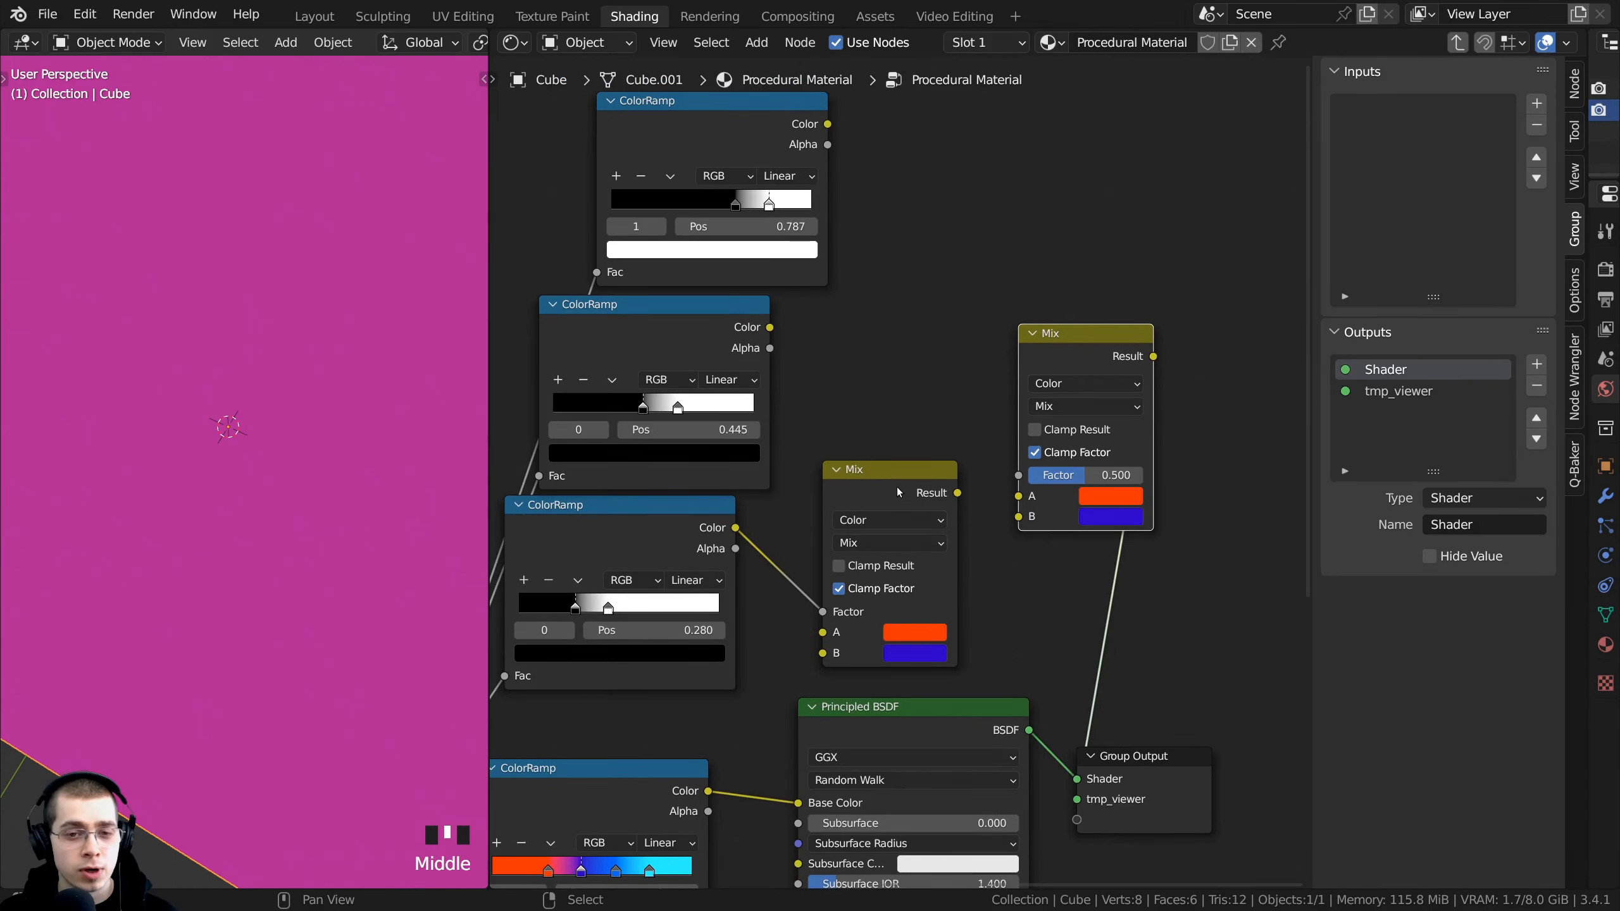
Step: Connect the first Mix node's Result to input A of the duplicated Mix node
mouse_move(896, 486)
left_mouse_down()
mouse_move(877, 455)
mouse_move(890, 482)
left_mouse_up()
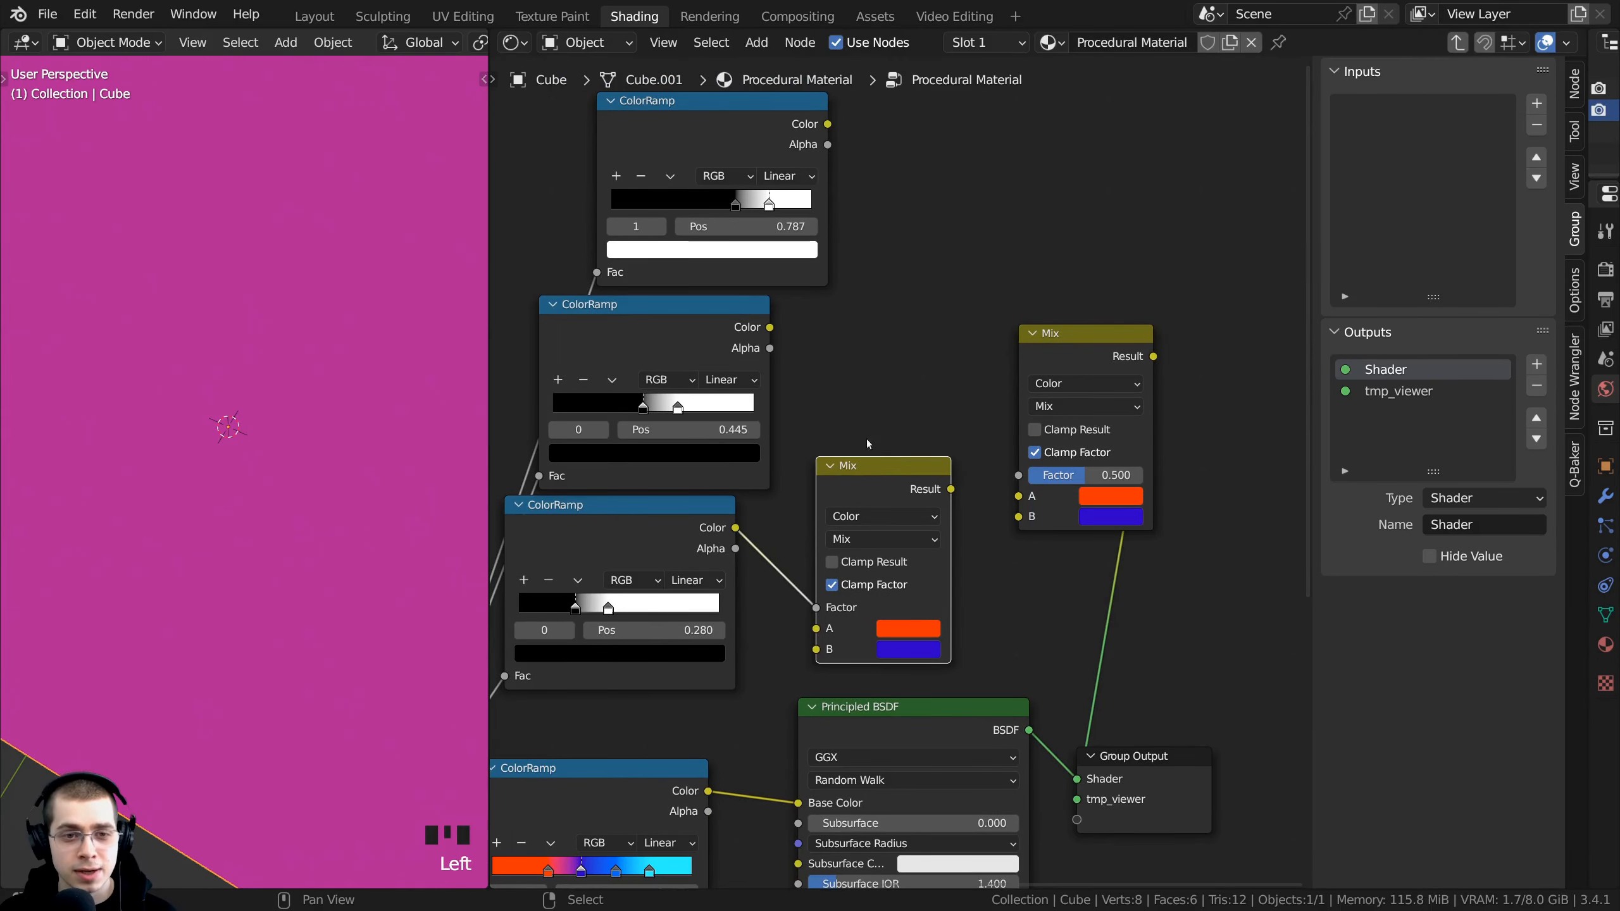
left_click(713, 353)
scroll(902, 475, "up", 1)
scroll(957, 626, "down", 2)
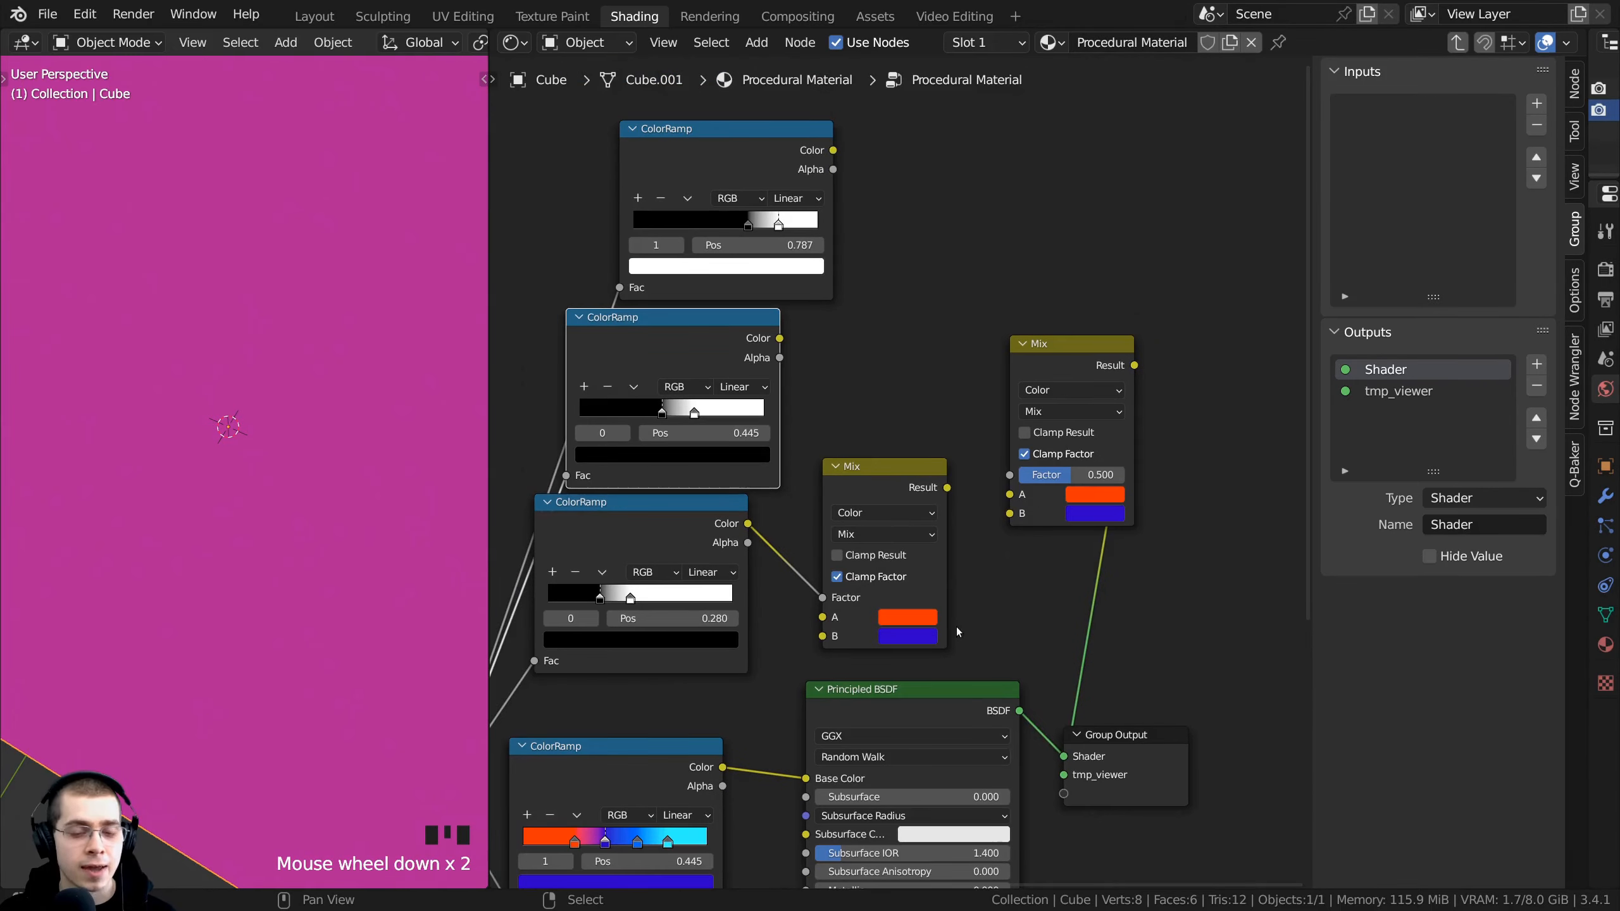
scroll(1138, 317, "up", 6)
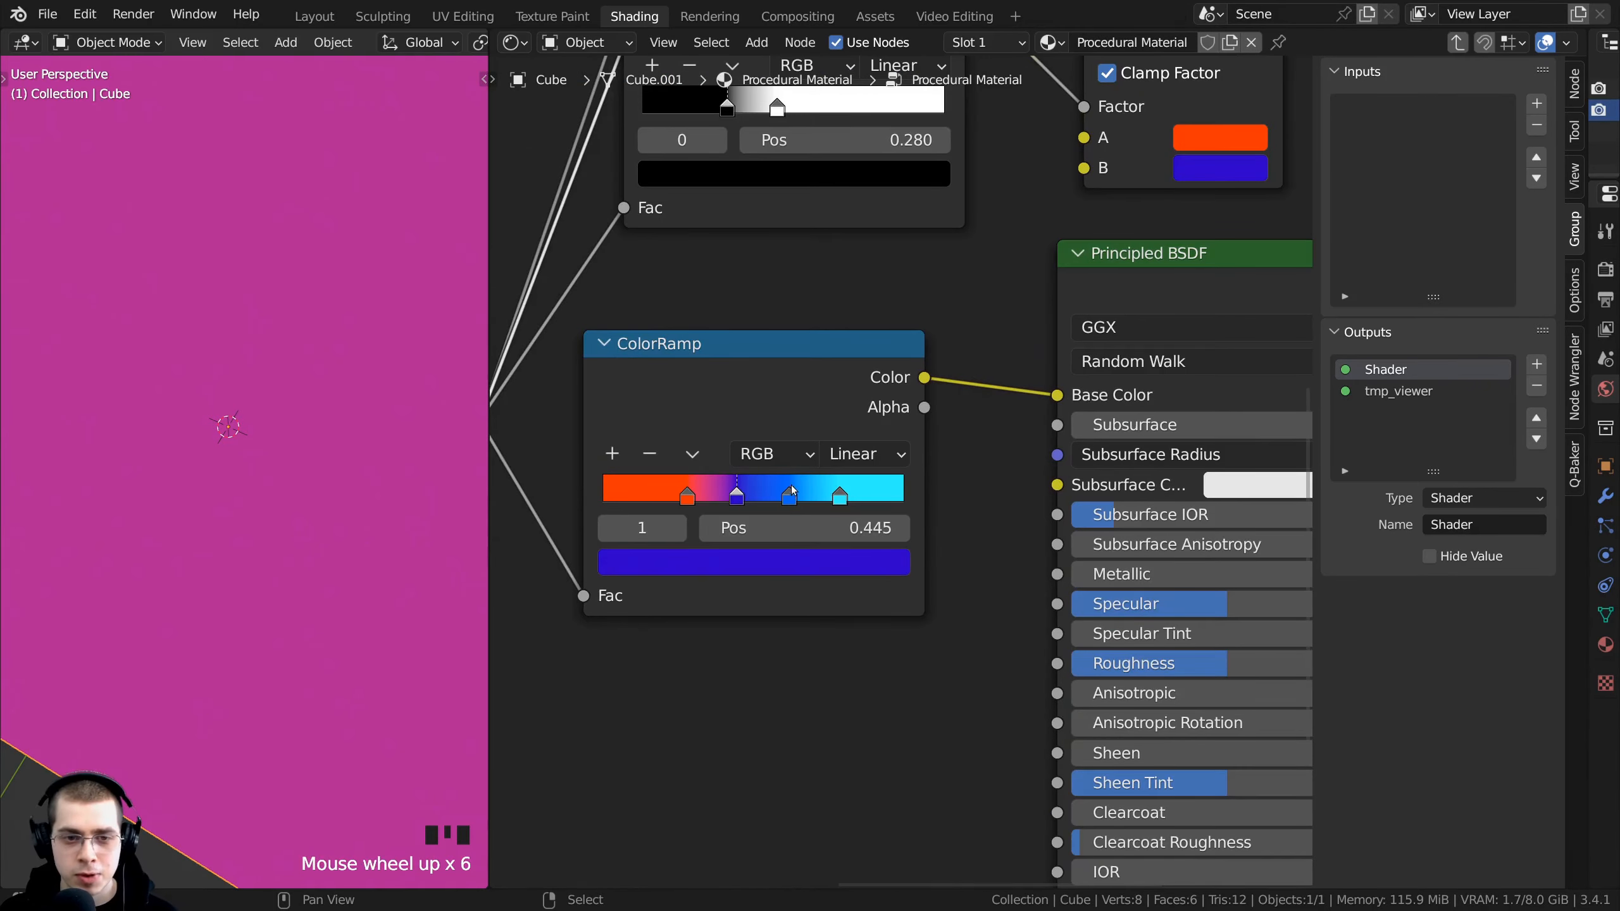
scroll(794, 501, "down", 2)
middle_click_drag(793, 501, 924, 644)
scroll(848, 447, "up", 2)
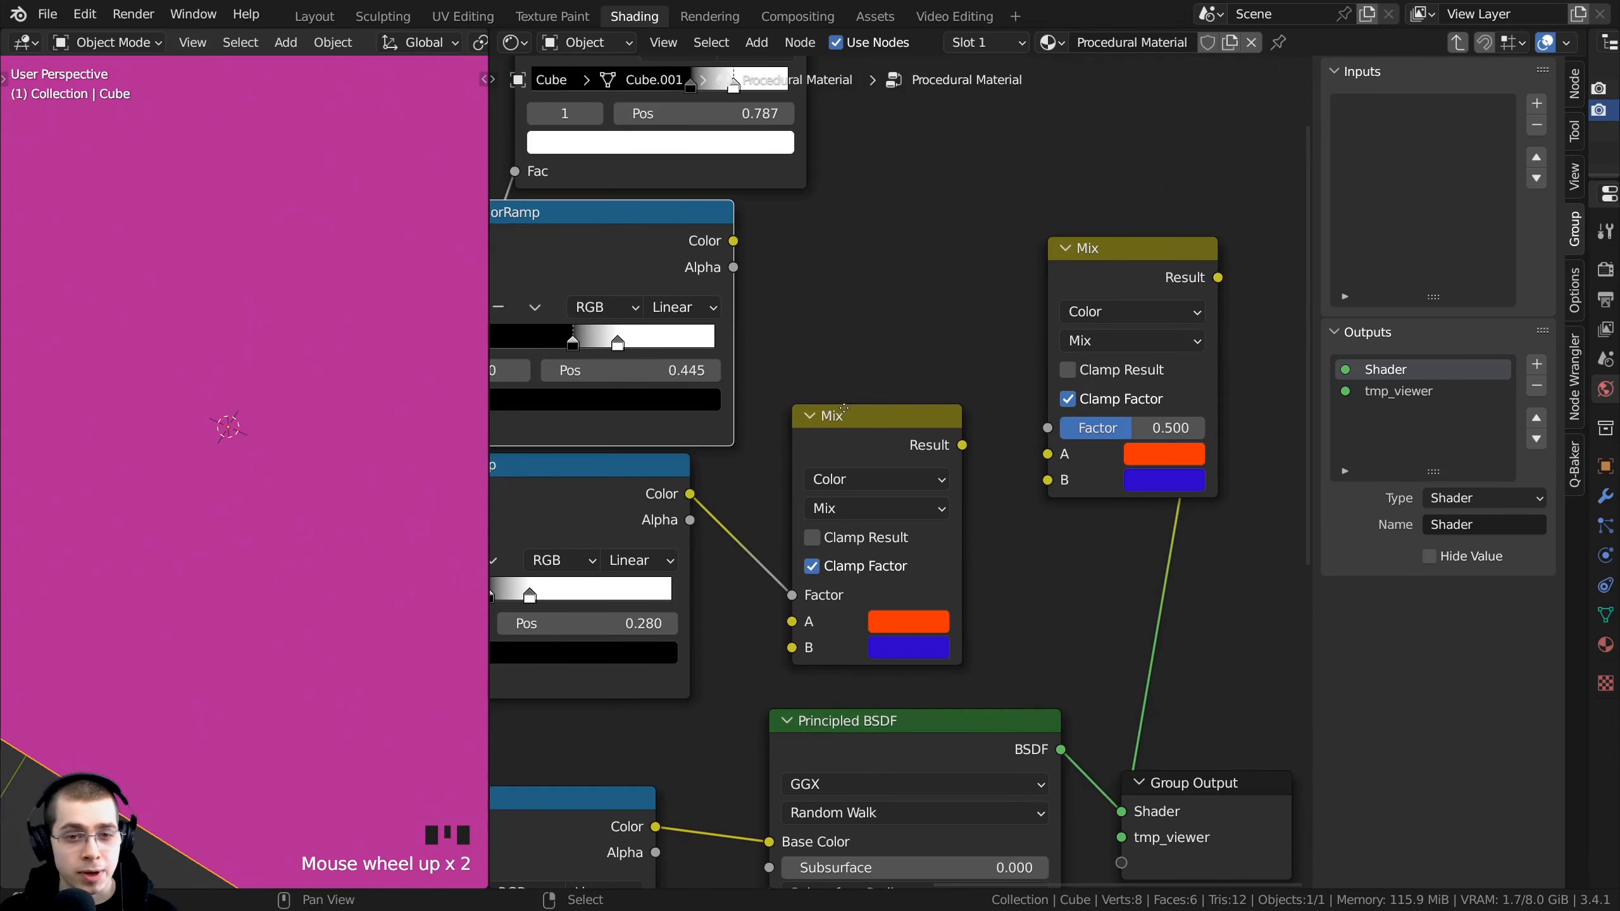
left_click_drag(858, 415, 849, 419)
left_click_drag(950, 441, 1048, 454)
scroll(1055, 457, "down", 1)
middle_click_drag(1055, 457, 1052, 443)
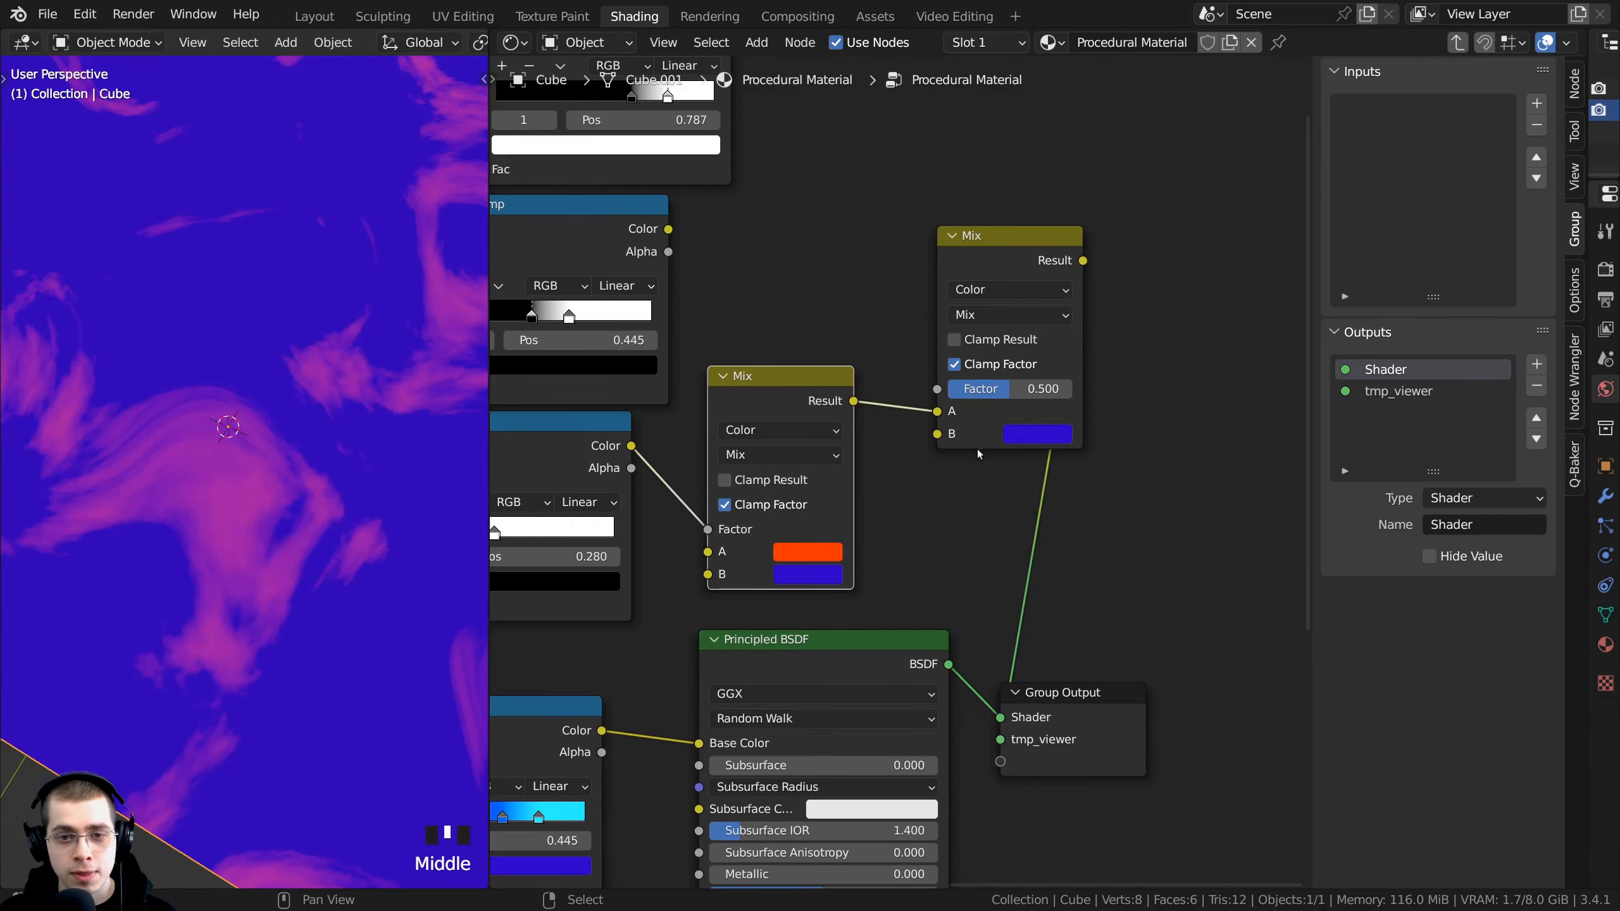
Step: Copy the multicolor ColorRamp's bright blue stop 2 color to input B of the second Mix node
scroll(973, 504, "down", 1)
middle_click_drag(917, 596, 1153, 352)
scroll(701, 622, "up", 7)
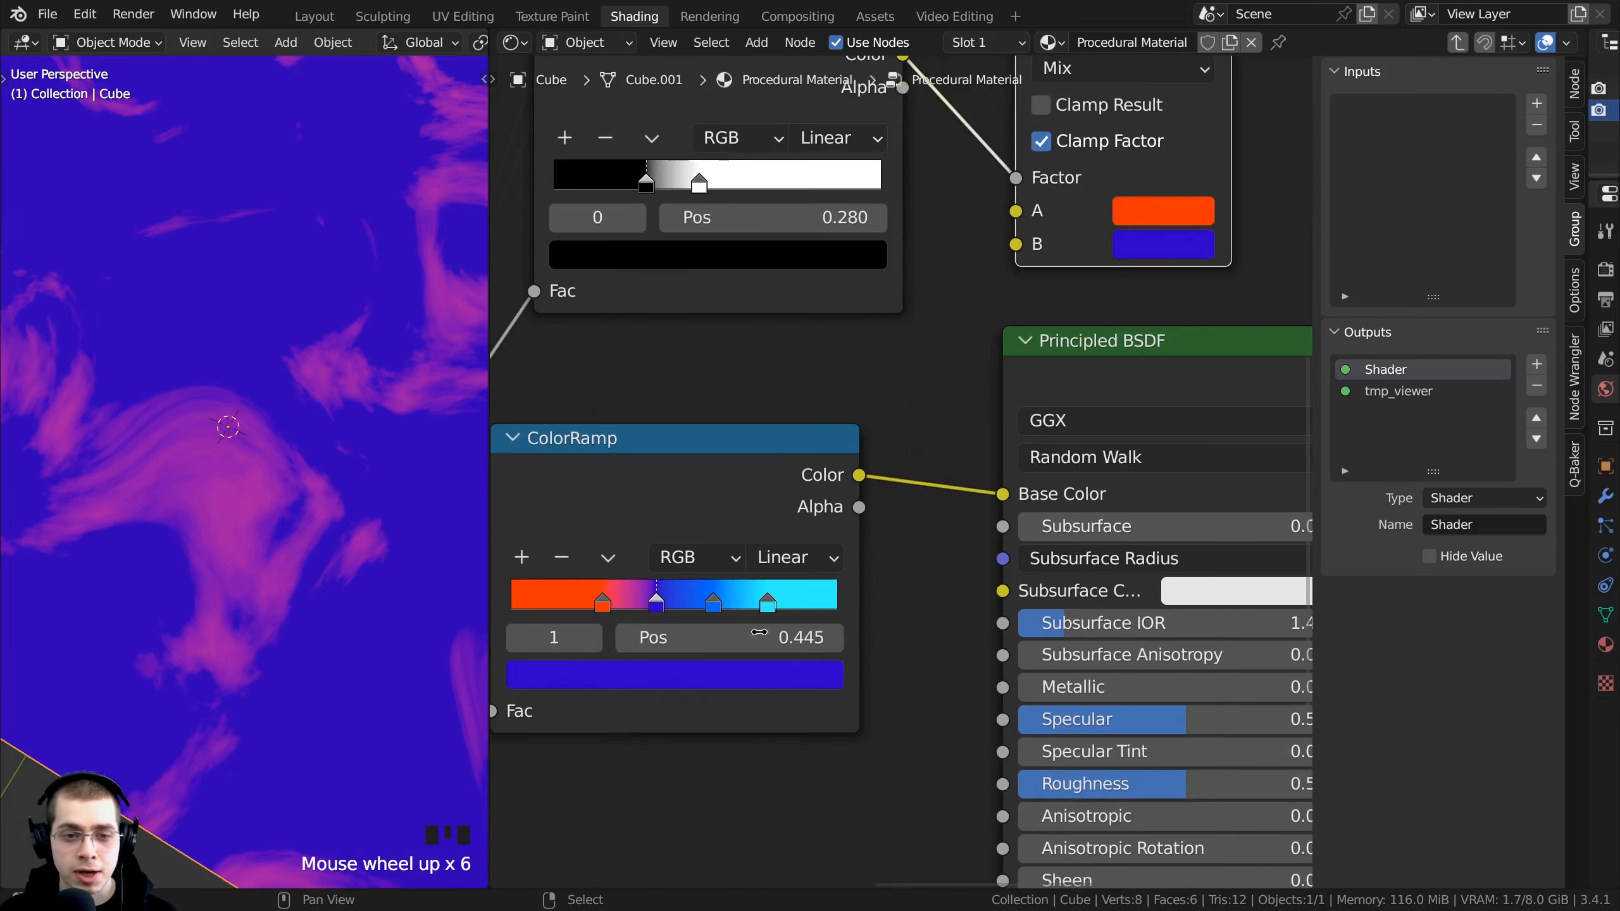
left_click(699, 614)
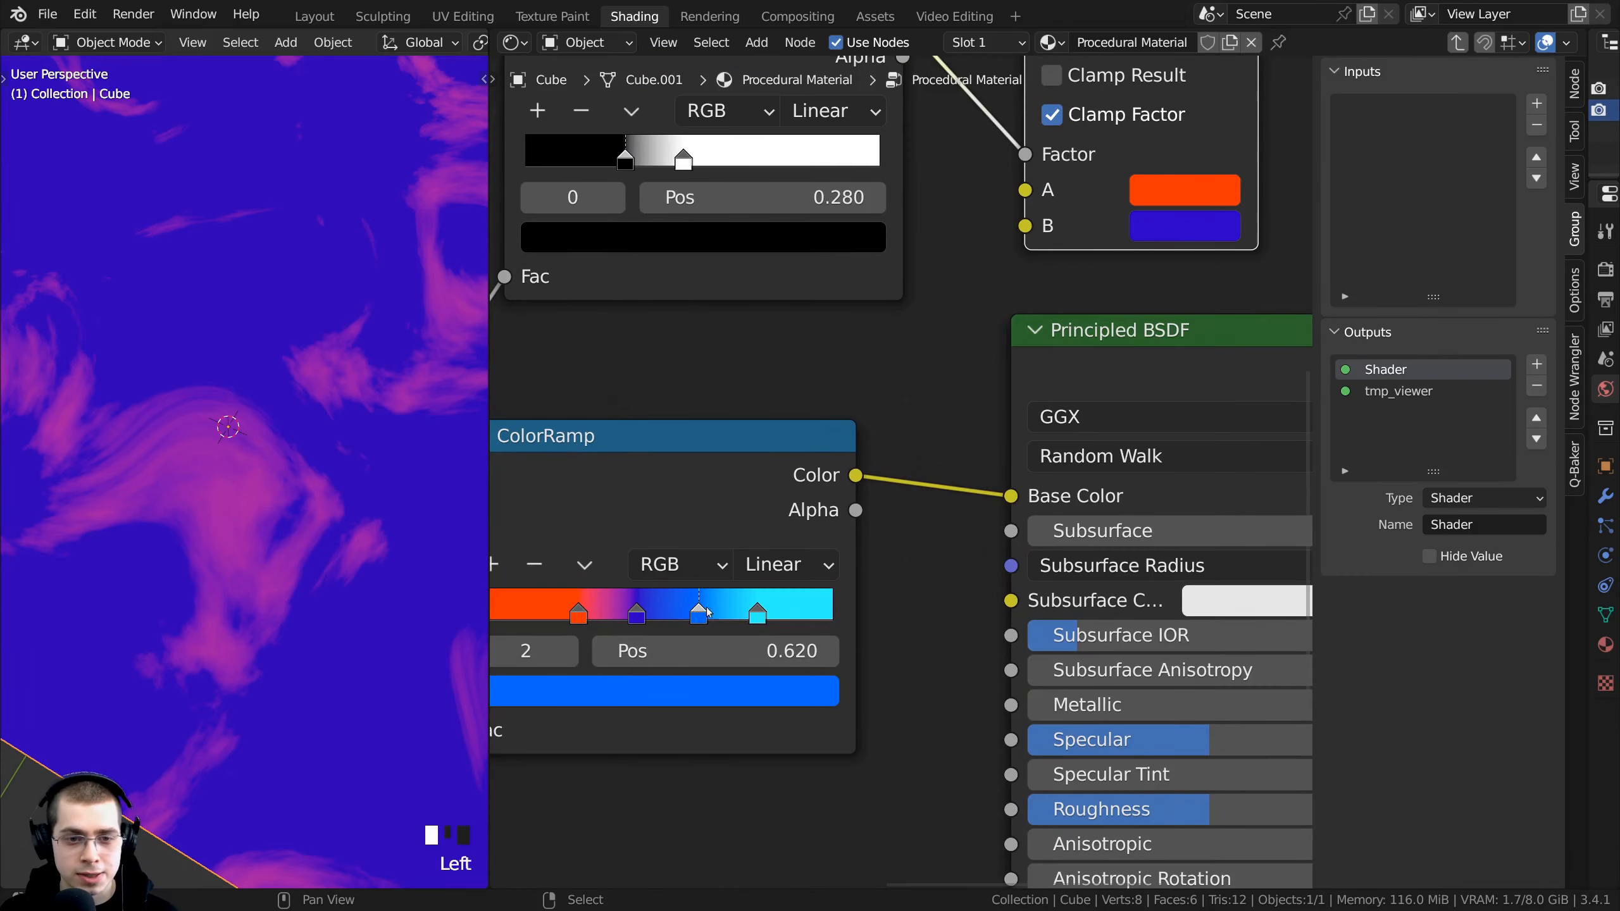
scroll(708, 612, "down", 2)
middle_click_drag(708, 612, 619, 667)
left_click(606, 559)
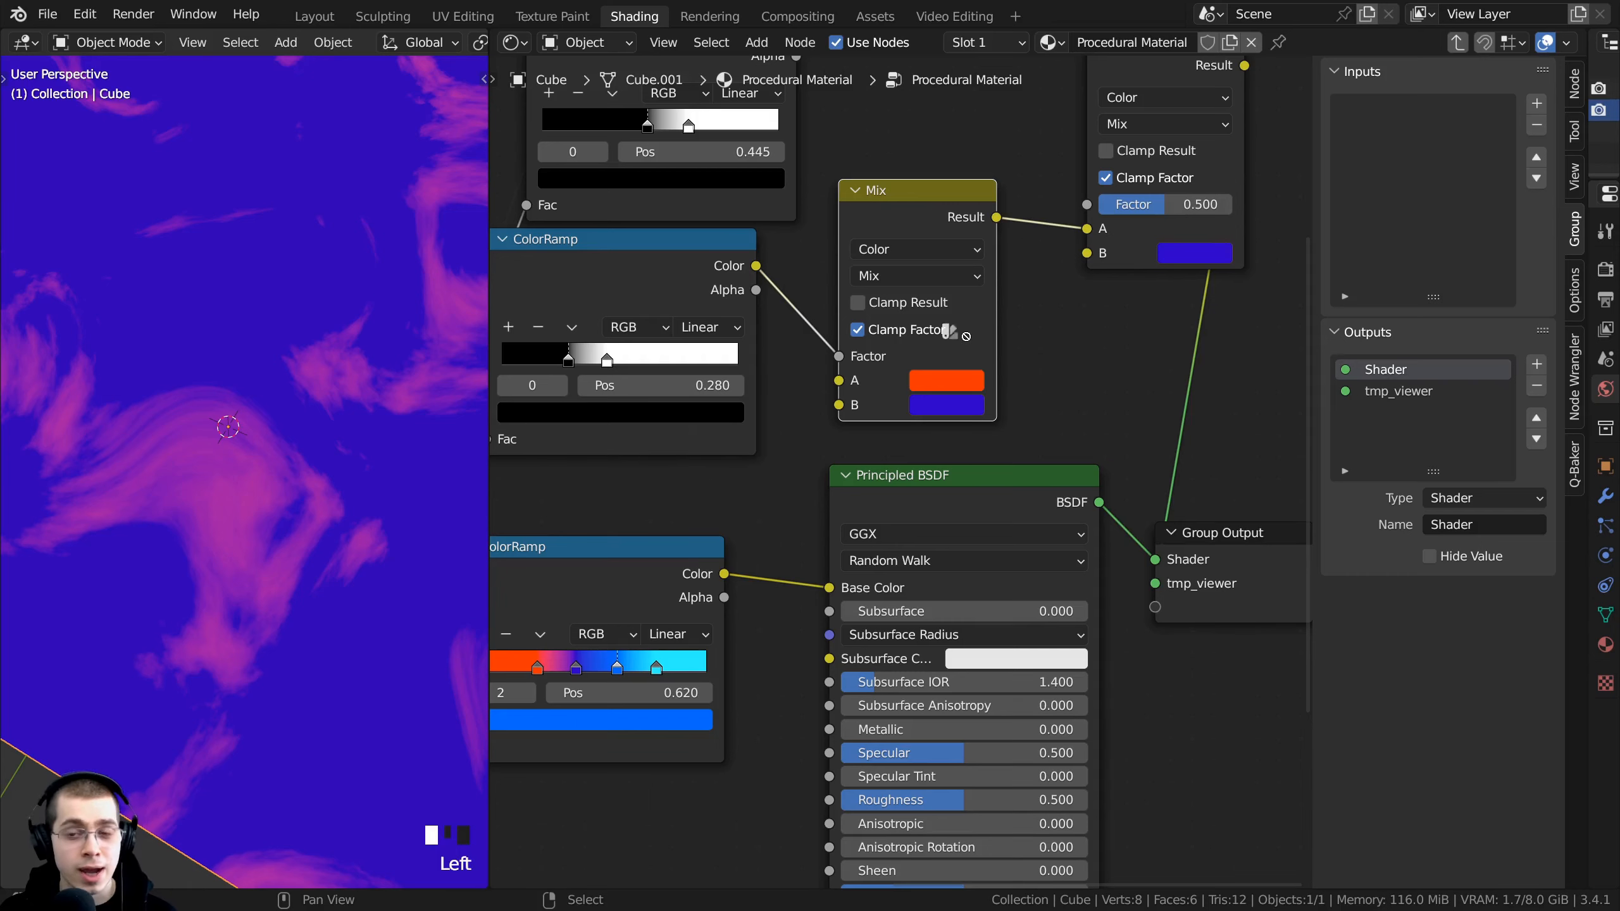
left_click_drag(965, 335, 1192, 253)
middle_click_drag(1193, 252, 963, 659)
scroll(894, 481, "up", 3)
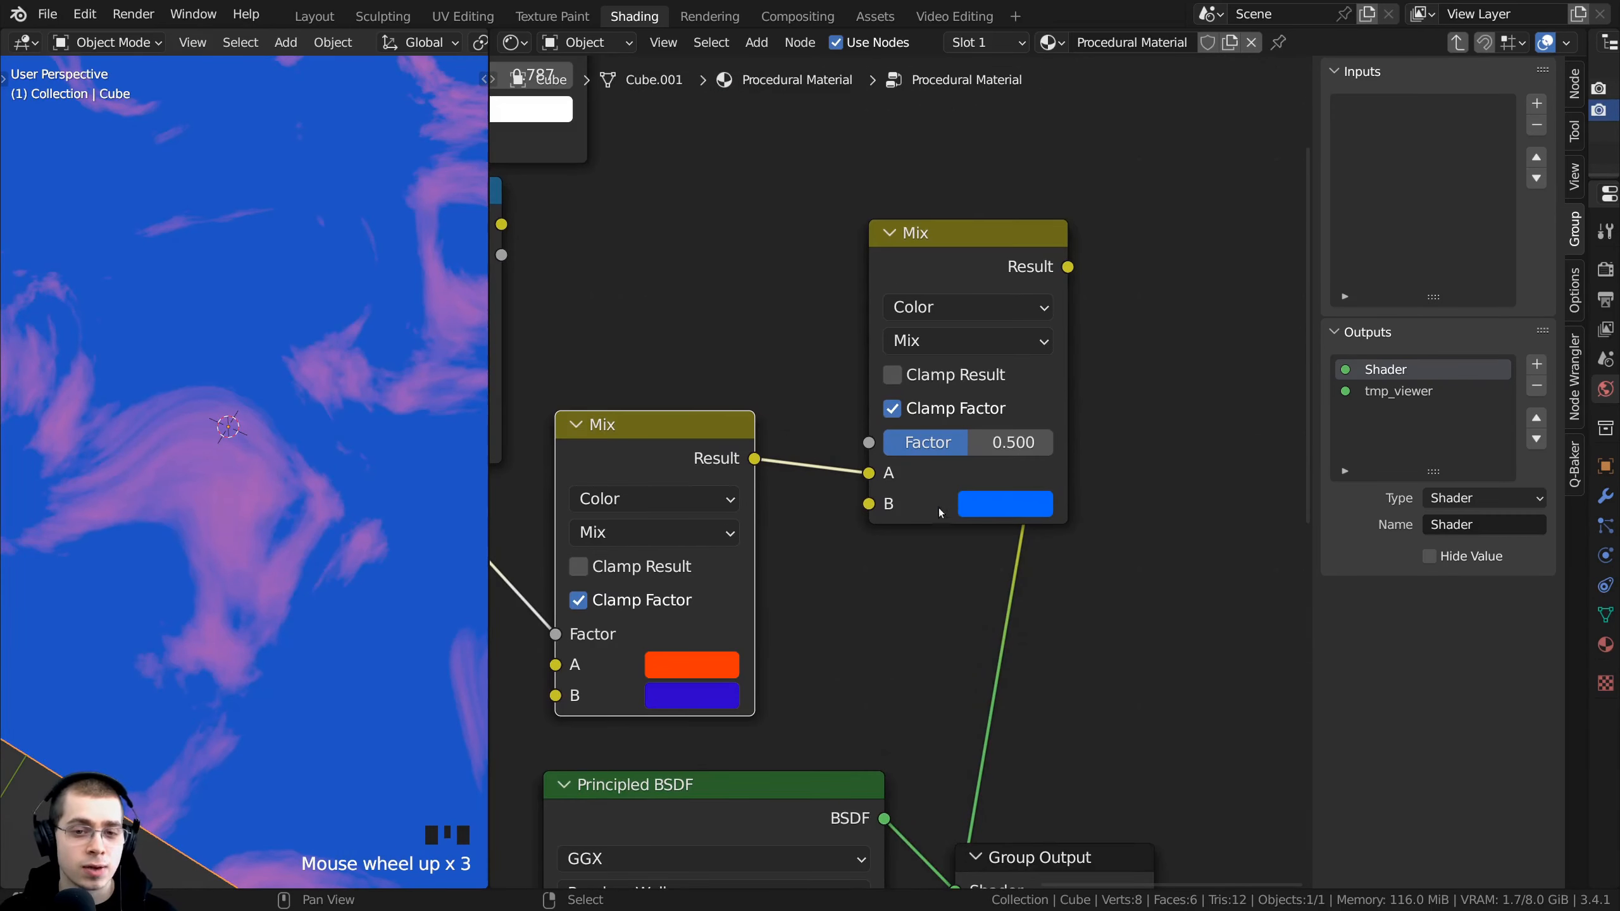
Step: Connect the Color output of the middle black-and-white ColorRamp to the second Mix node's Factor and view the result on the whole cube
scroll(960, 510, "down", 2)
middle_click_drag(685, 458, 793, 483)
mouse_move(794, 484)
left_mouse_down()
mouse_move(795, 458)
mouse_move(786, 491)
left_mouse_up()
middle_click_drag(715, 562, 889, 486)
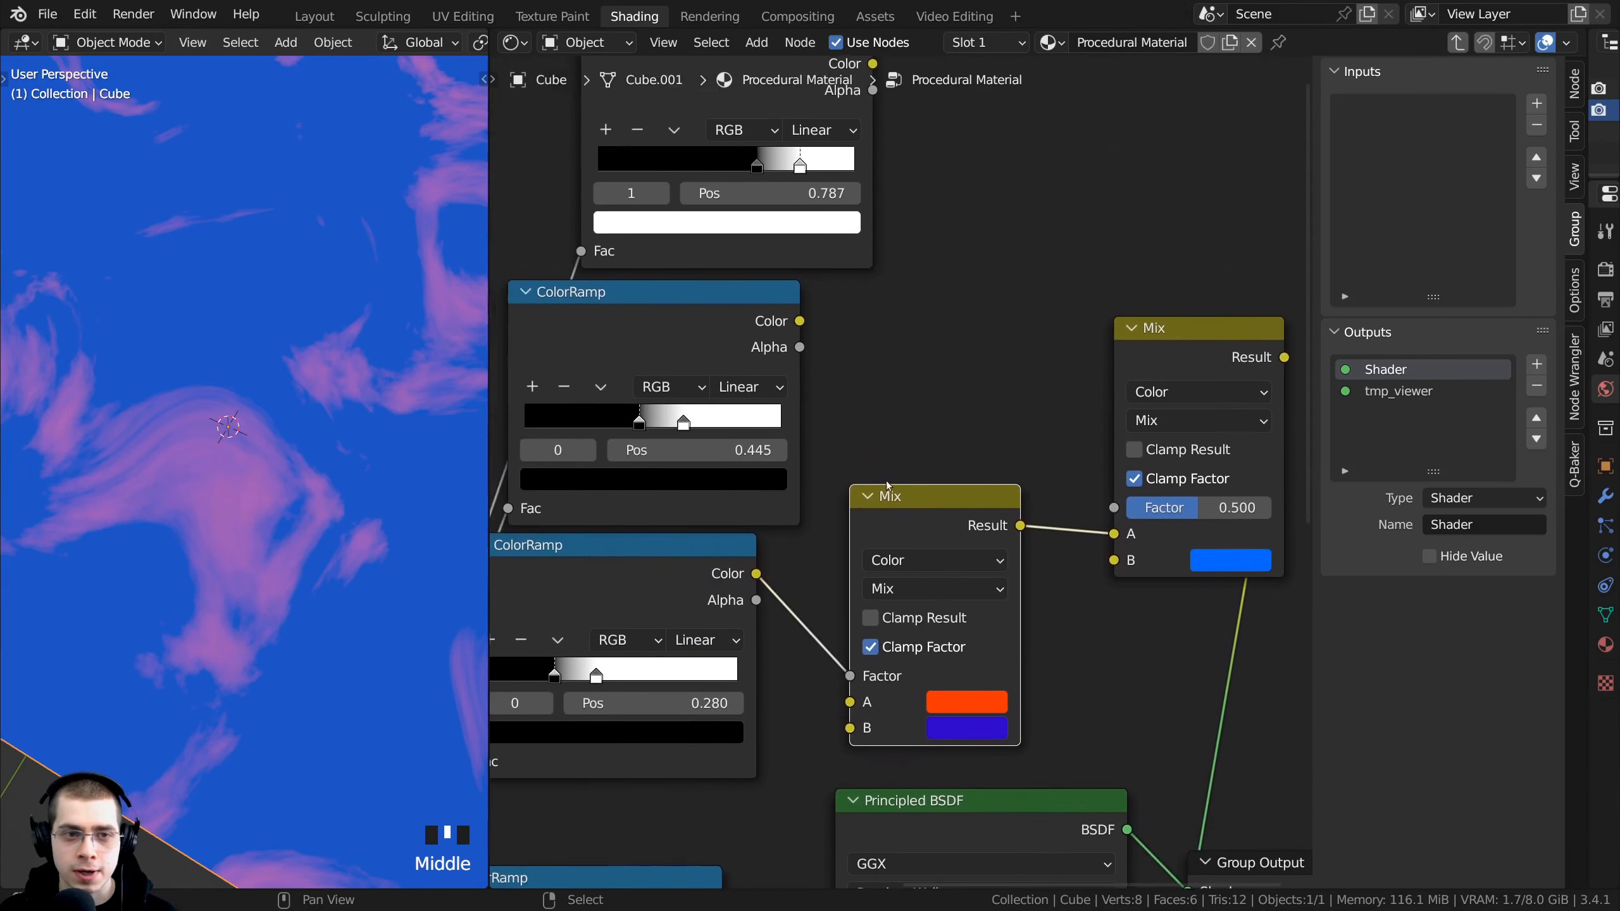
left_click(644, 329)
scroll(622, 397, "up", 1)
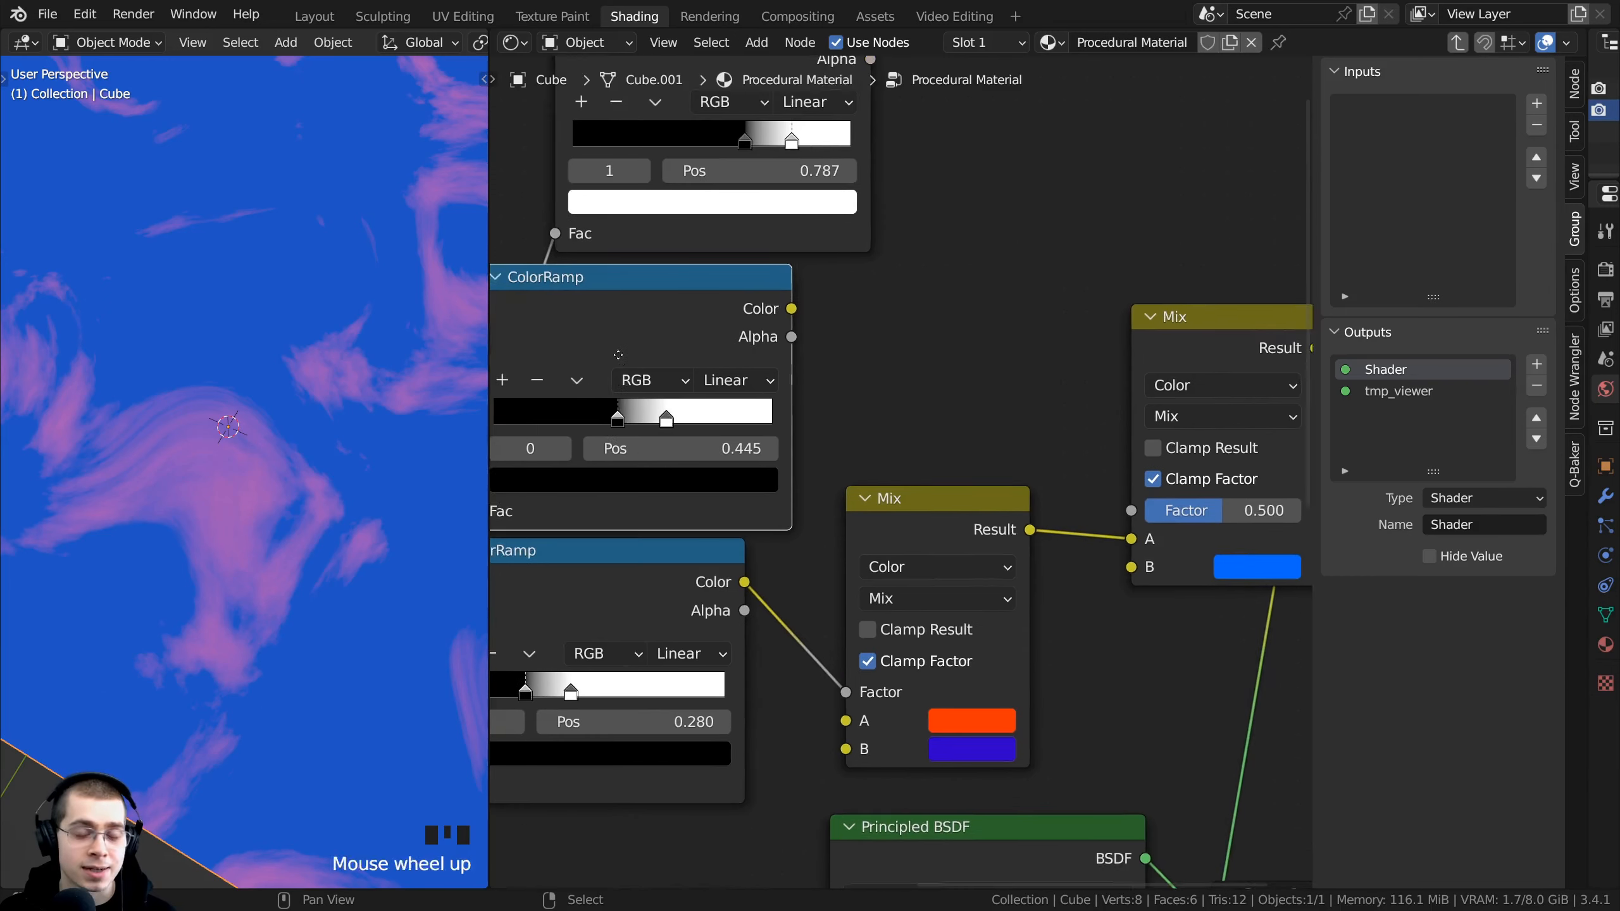
middle_click_drag(774, 325, 740, 325)
left_click_drag(758, 311, 1097, 510)
middle_click_drag(633, 421, 472, 403)
scroll(944, 530, "up", 3)
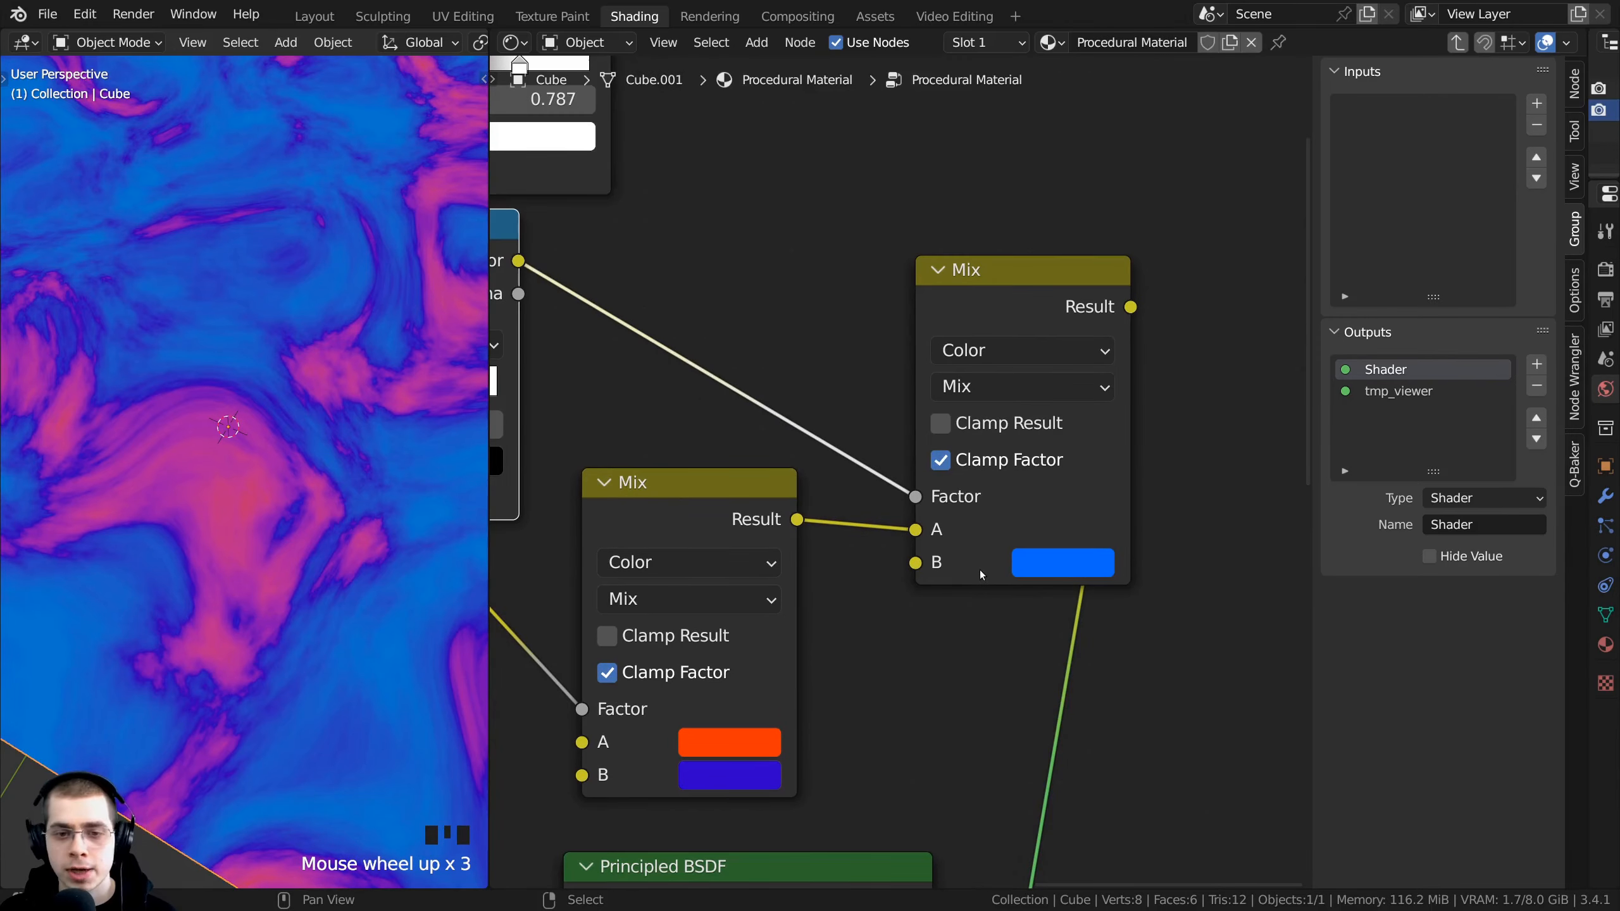
scroll(981, 575, "down", 3)
scroll(341, 463, "down", 7)
scroll(341, 463, "up", 1)
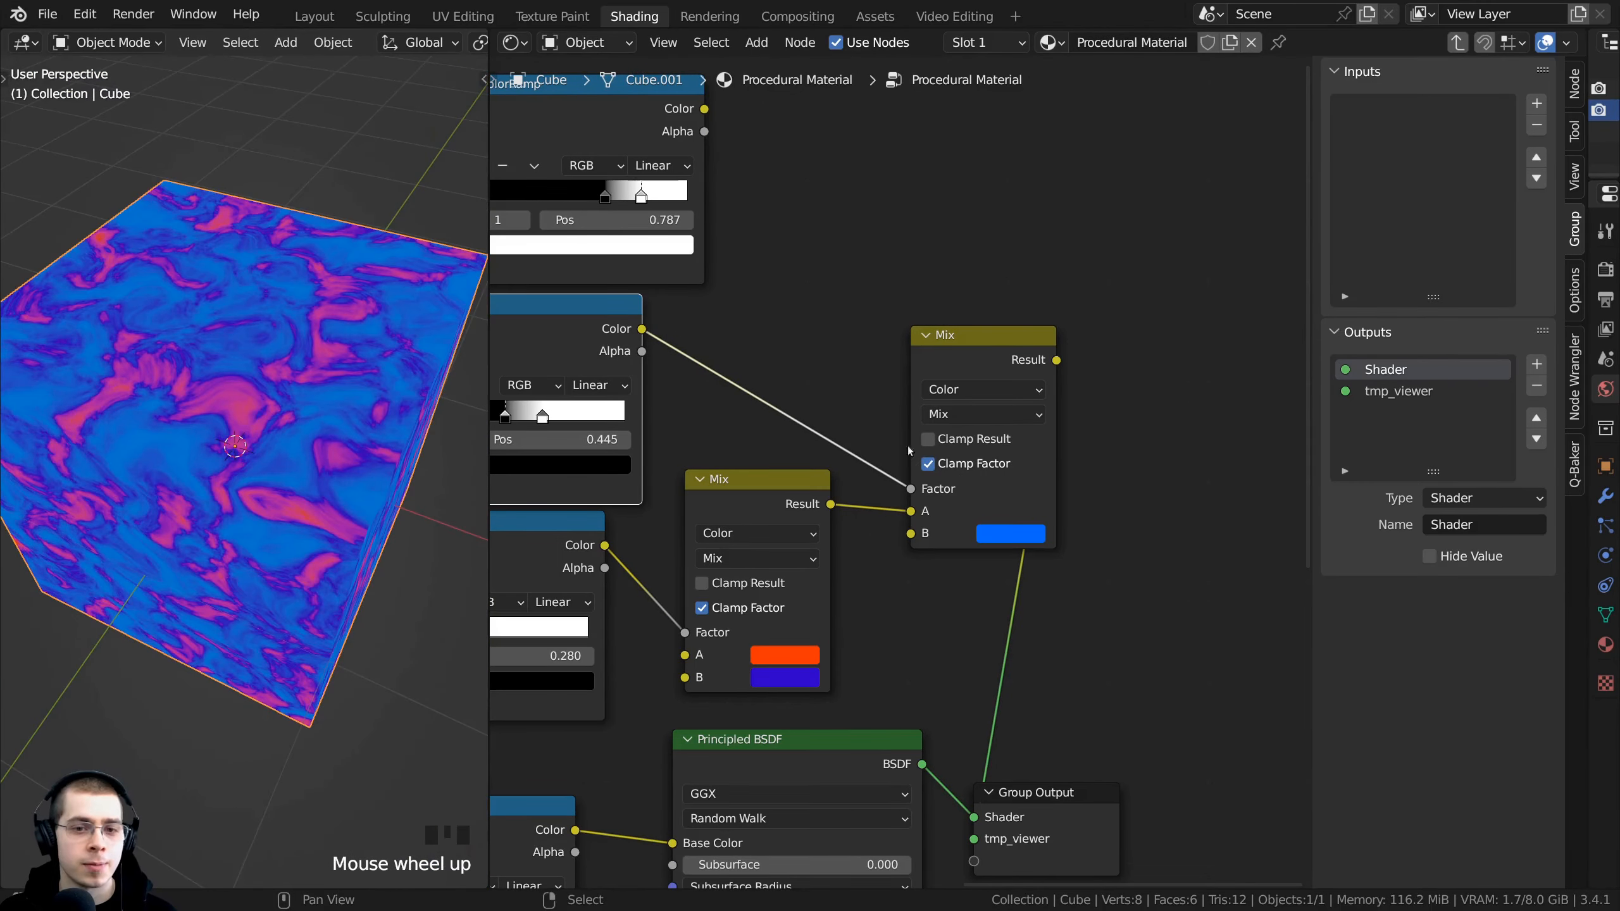
scroll(950, 521, "down", 1)
middle_click_drag(951, 520, 914, 552)
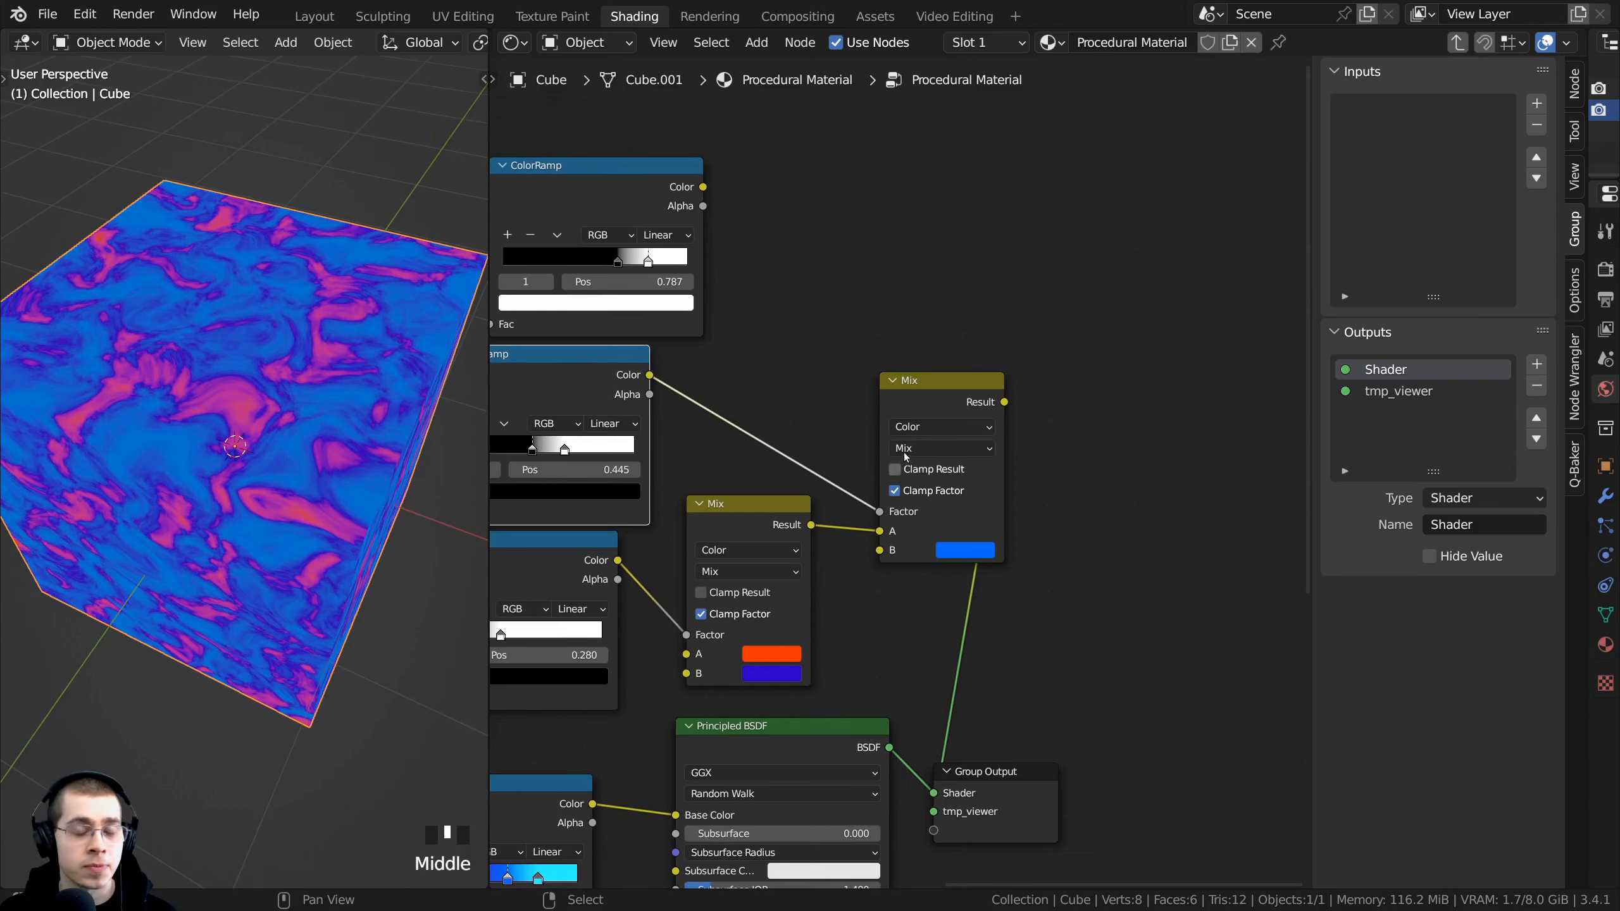
Step: Duplicate the second Mix node, place the copy up and to the right, and connect the original's Result to the copy's A input
scroll(905, 457, "up", 2)
left_click_drag(909, 376, 891, 374)
middle_click_drag(891, 374, 850, 407)
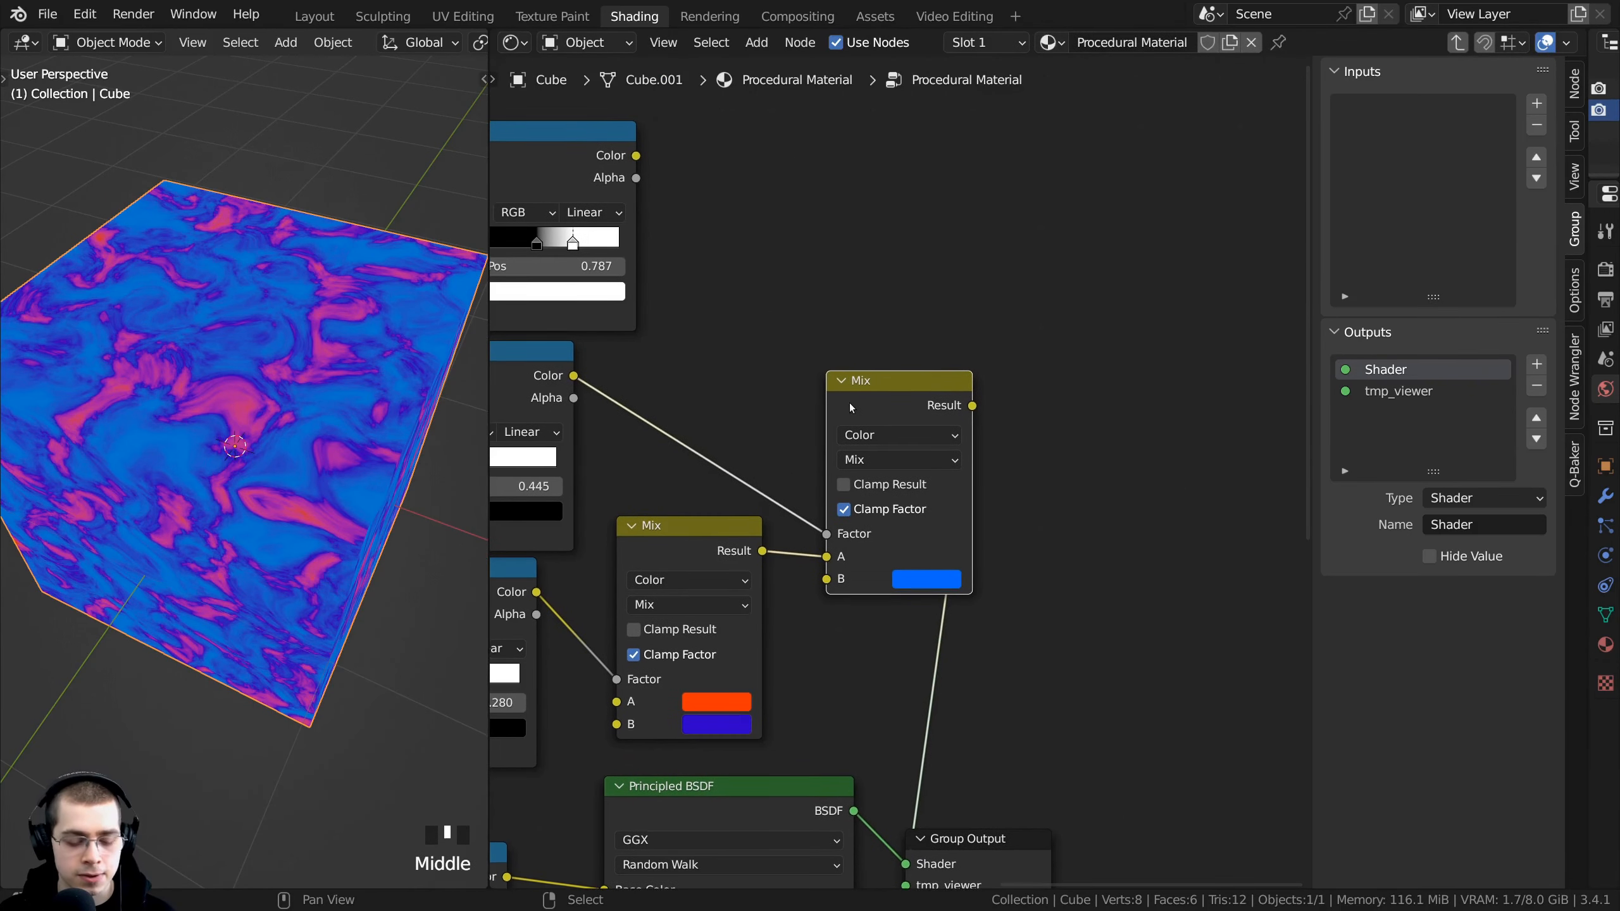
left_click_drag(849, 403, 849, 402)
middle_click_drag(849, 403, 830, 410)
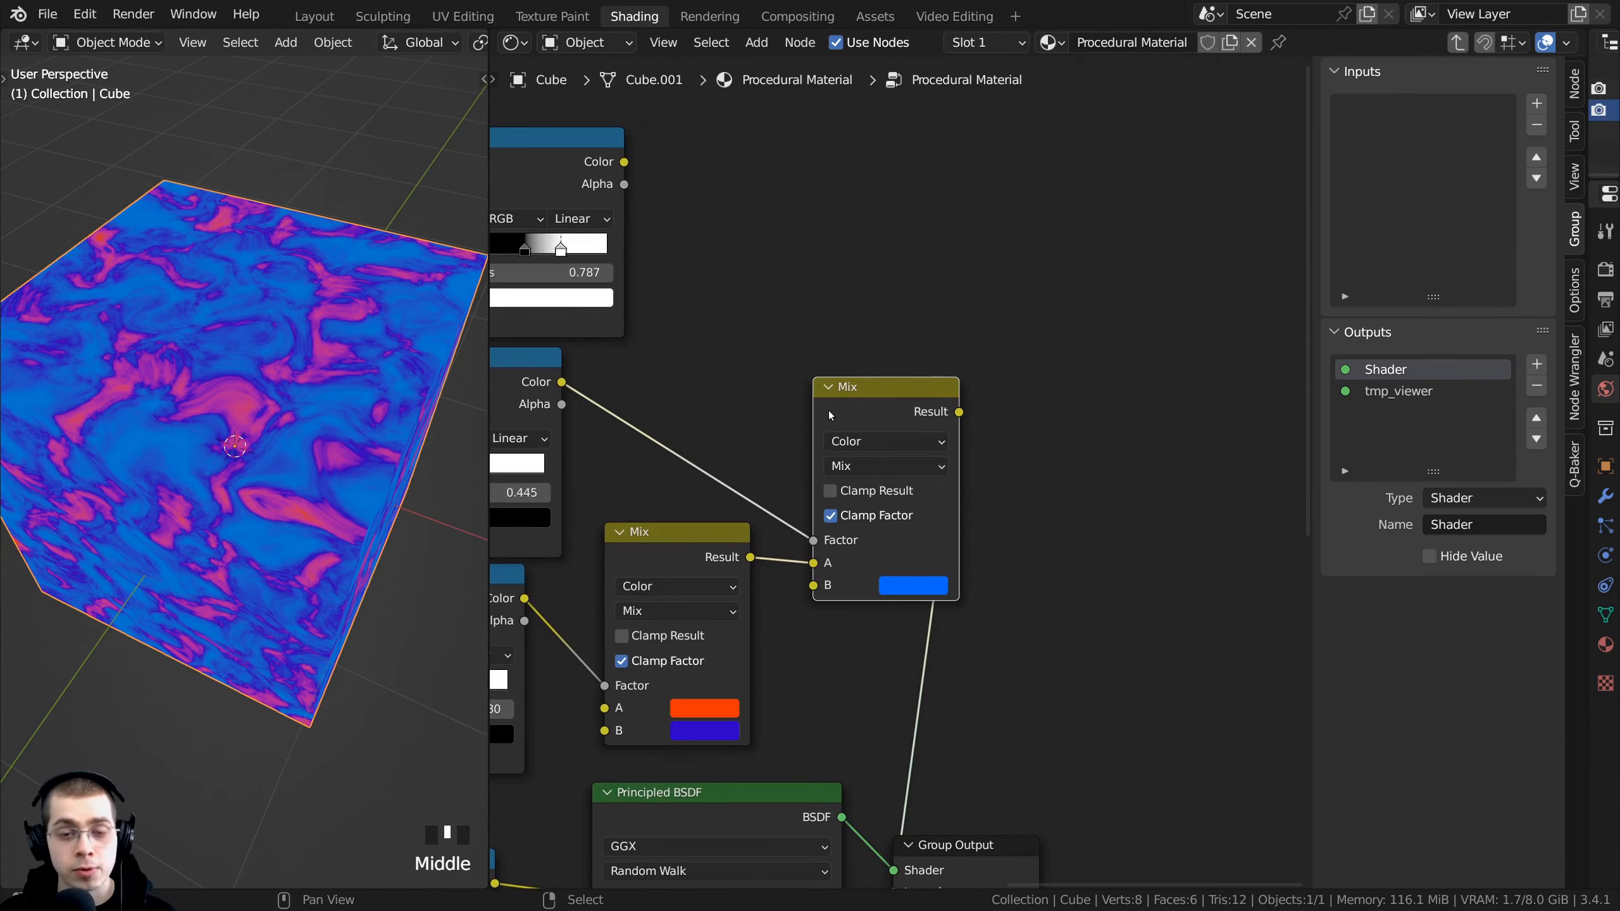
key("shift+d")
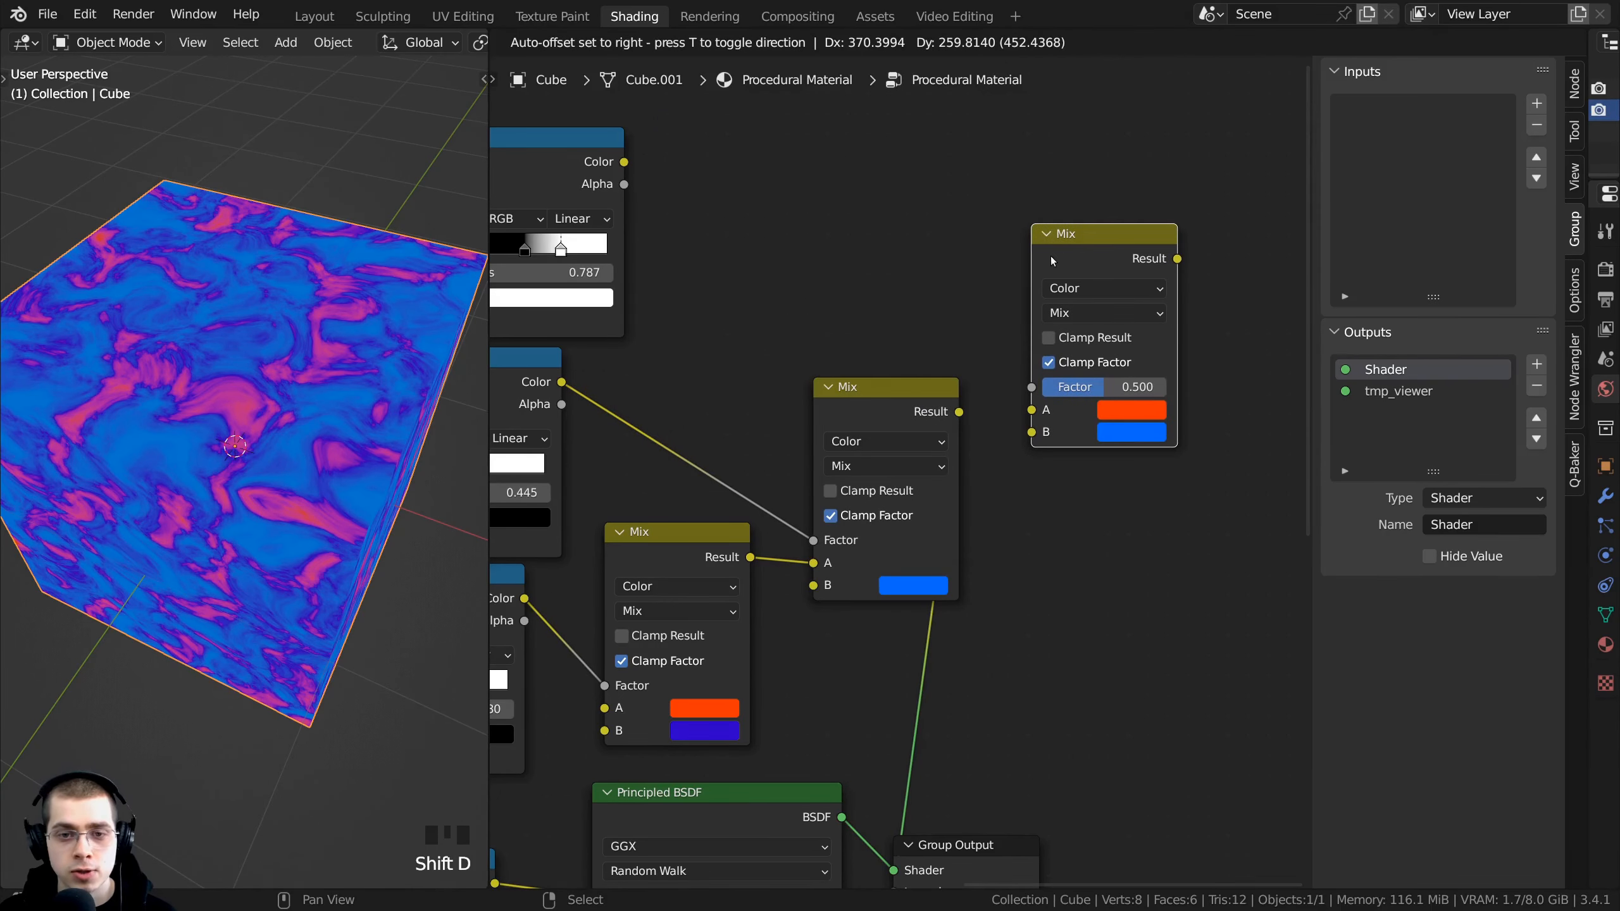
left_click(1053, 261)
scroll(835, 465, "up", 1)
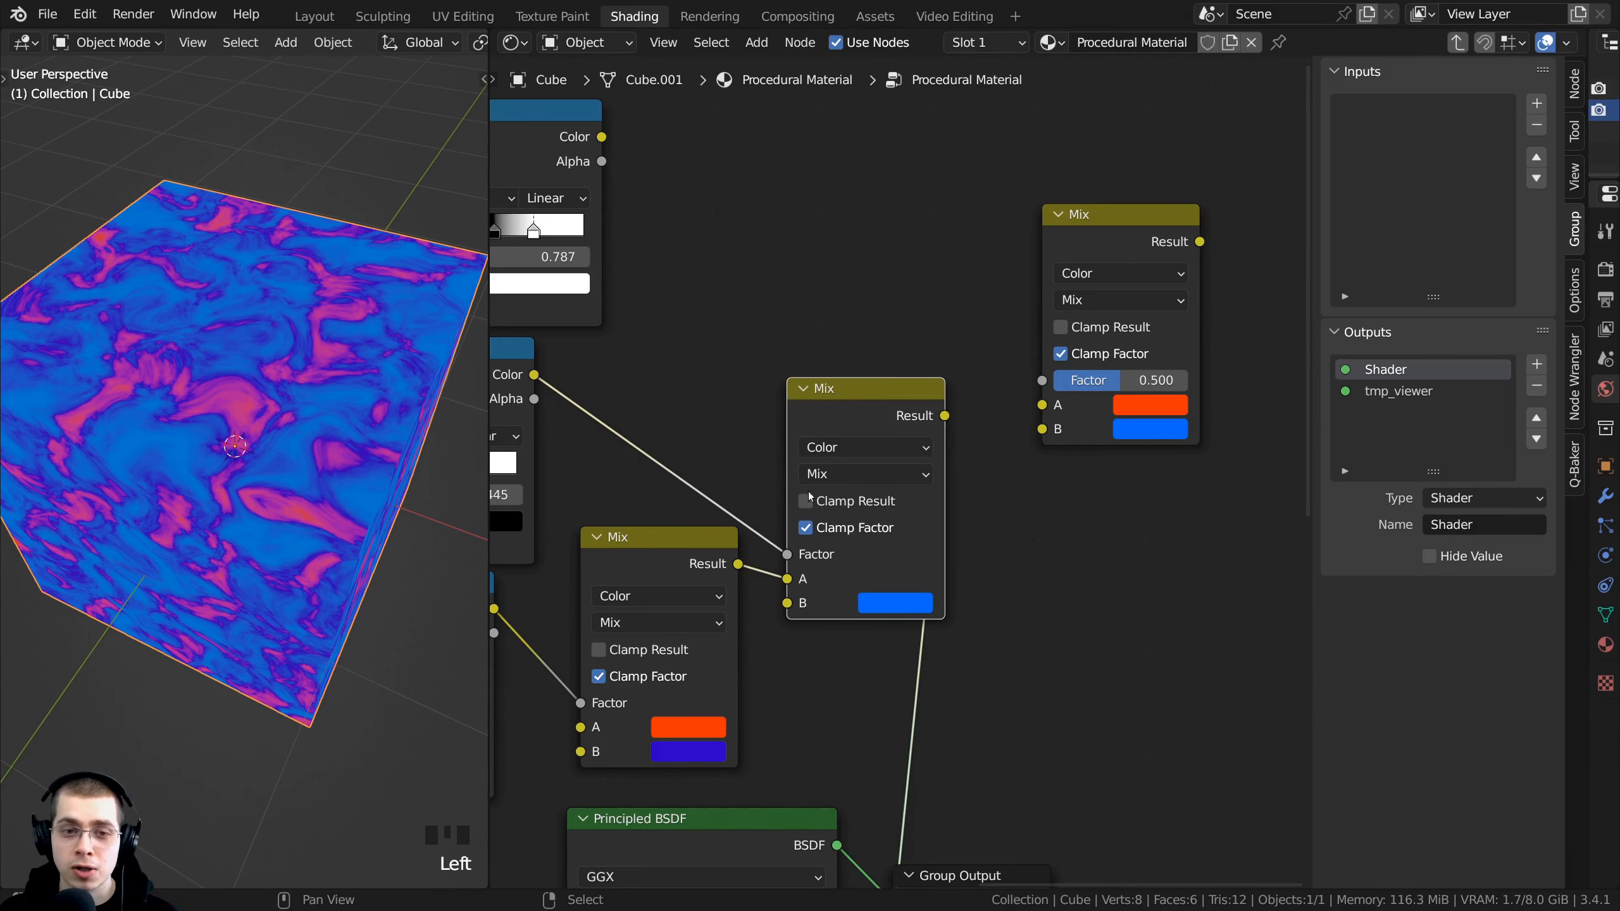
left_click(1080, 239)
middle_click_drag(781, 444, 738, 457)
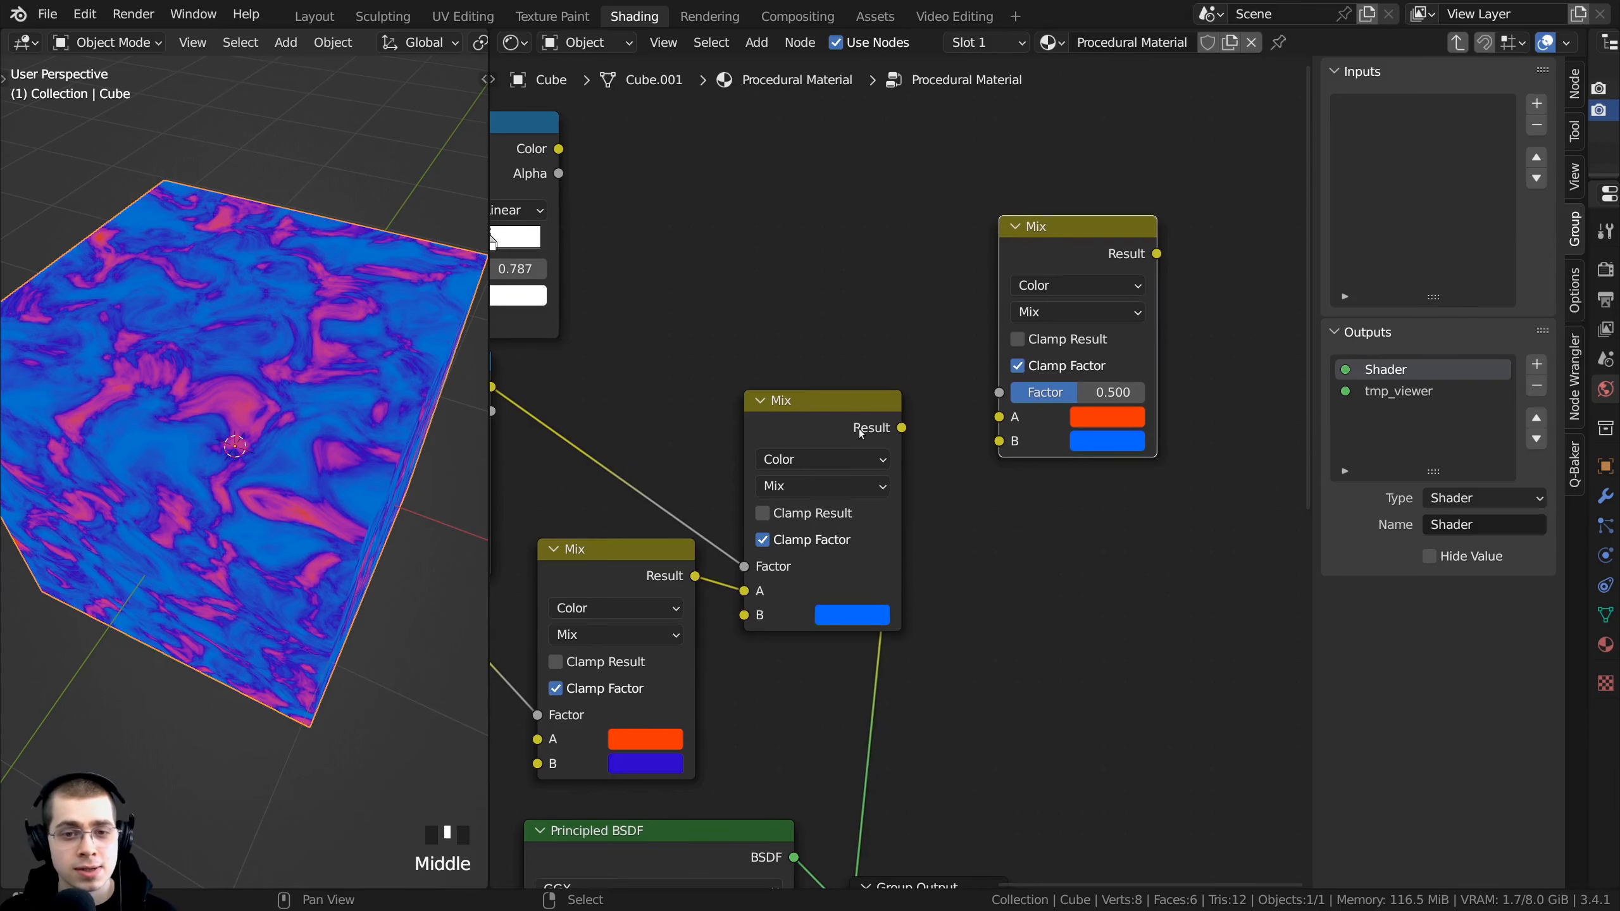
left_click_drag(901, 428, 917, 339)
left_click_drag(978, 423, 998, 419)
Step: Copy the cyan of the coloured ColorRamp's last stop into the new Mix node's B colour
scroll(909, 499, "down", 3)
middle_click_drag(691, 846, 905, 616)
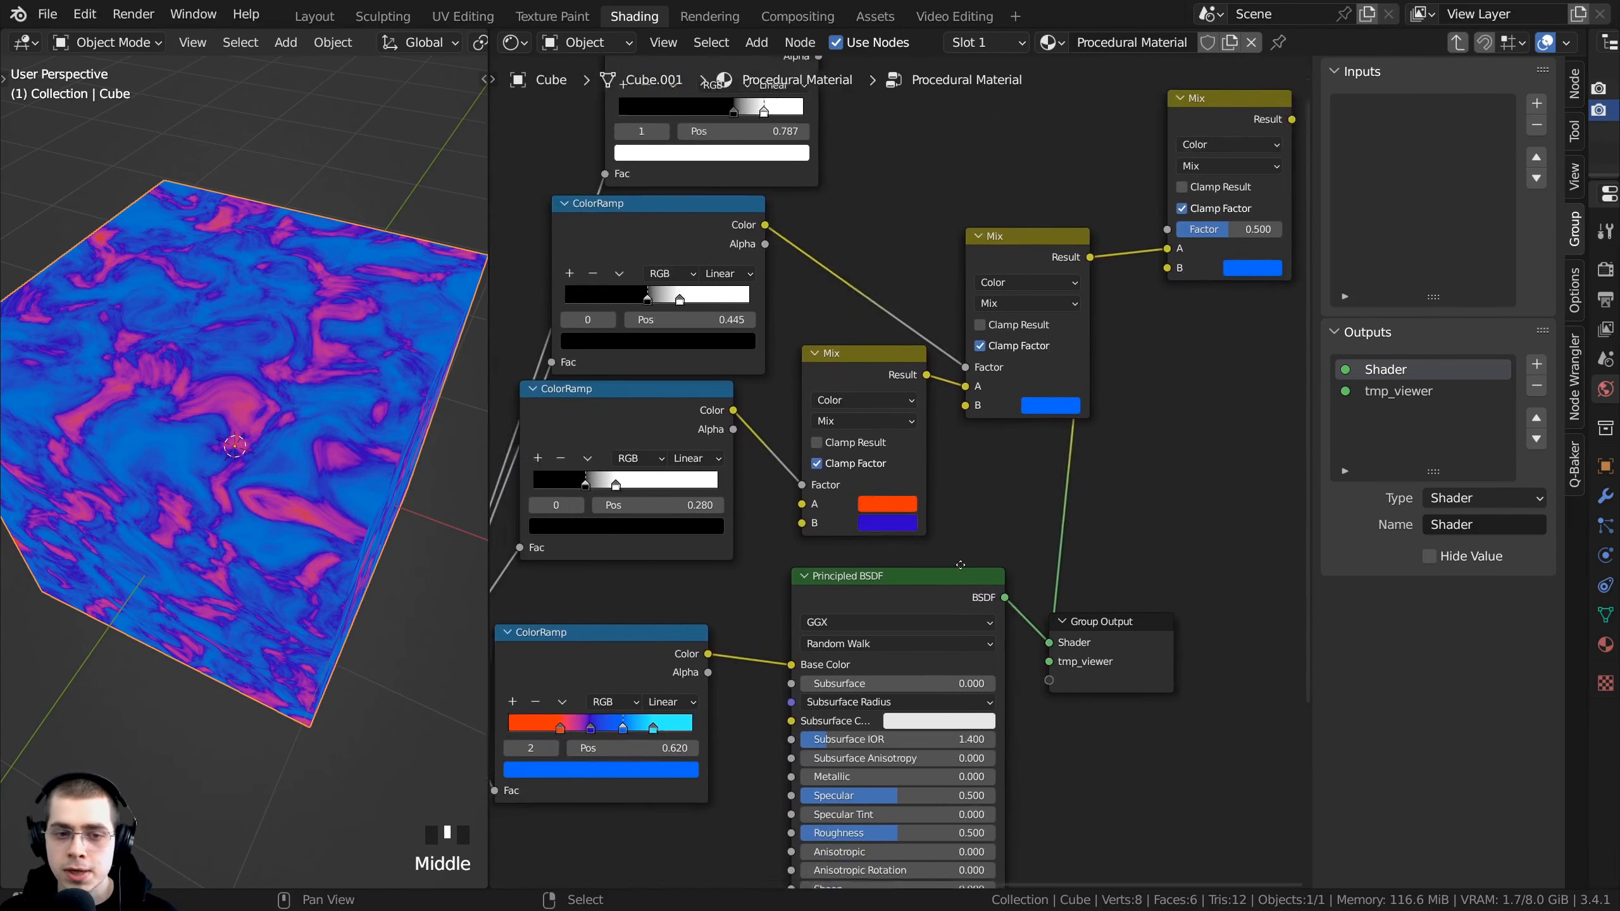
middle_click_drag(732, 724, 1016, 490)
scroll(1015, 486, "up", 7)
scroll(1015, 486, "up", 2)
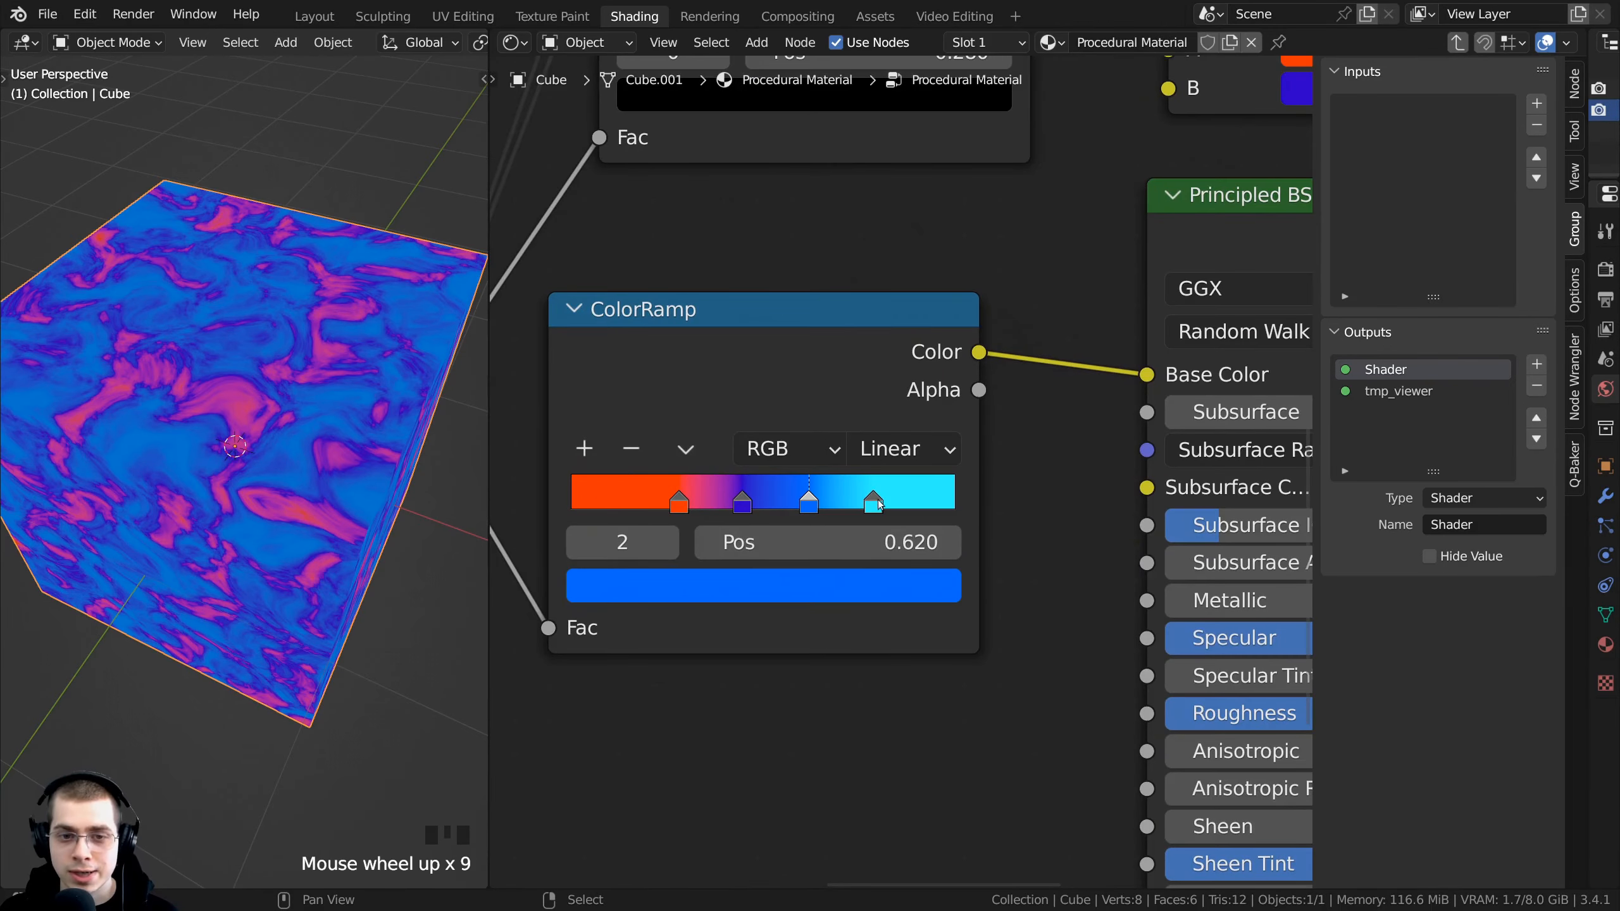
left_click(873, 503)
scroll(871, 501, "down", 6)
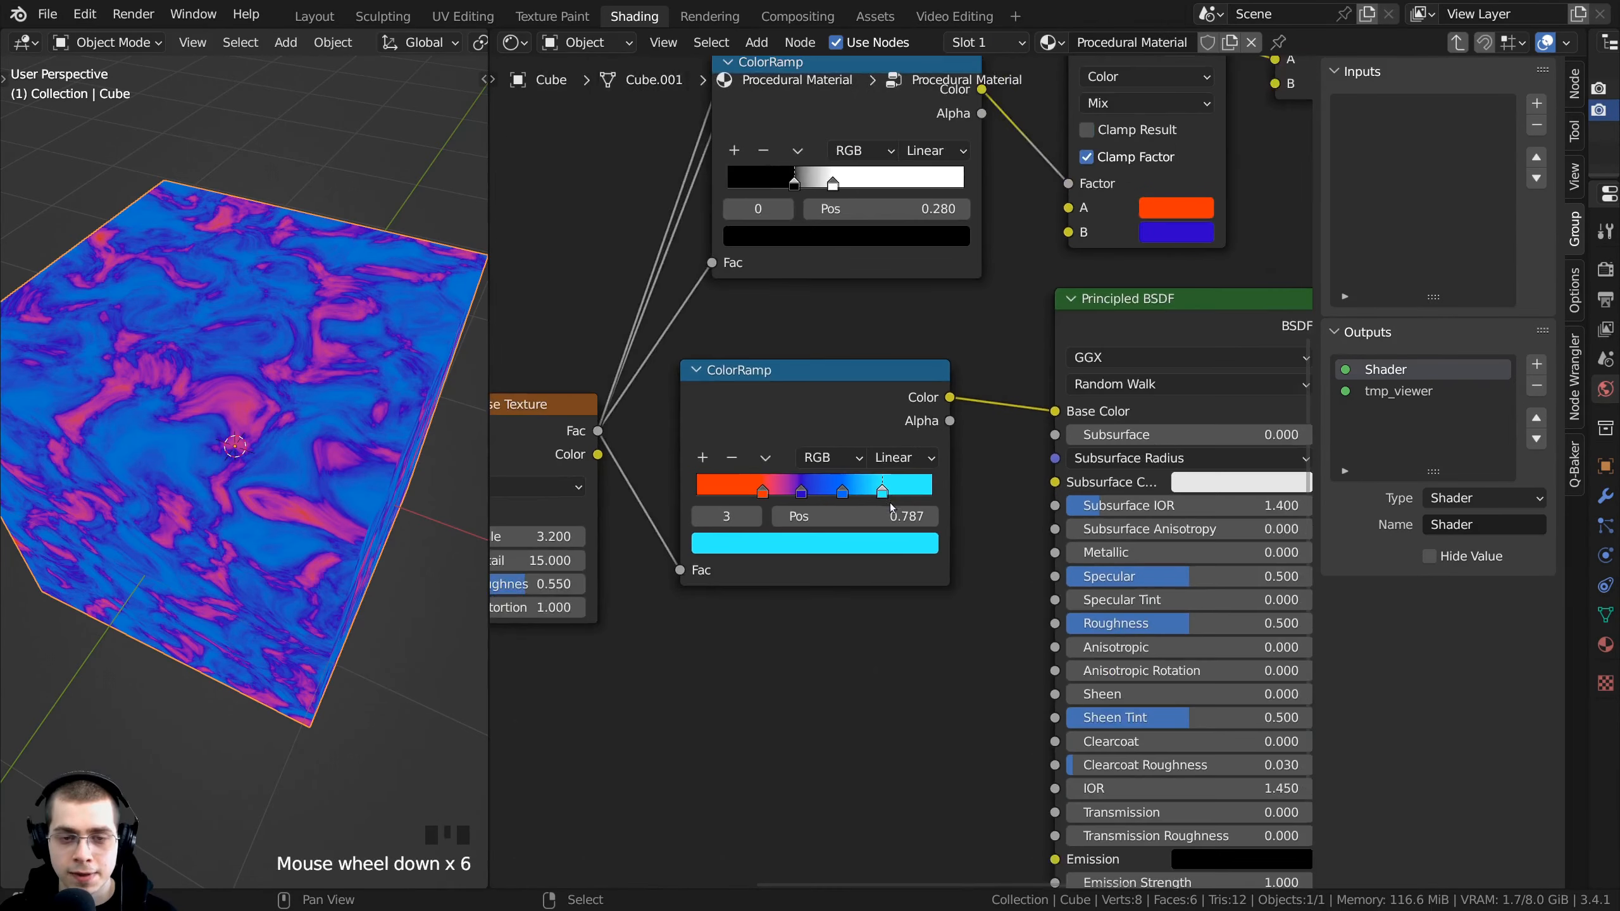
middle_click_drag(936, 496, 651, 610)
left_click_drag(643, 622, 1141, 200)
left_click_drag(1236, 163, 1243, 157)
middle_click_drag(1209, 190, 846, 505)
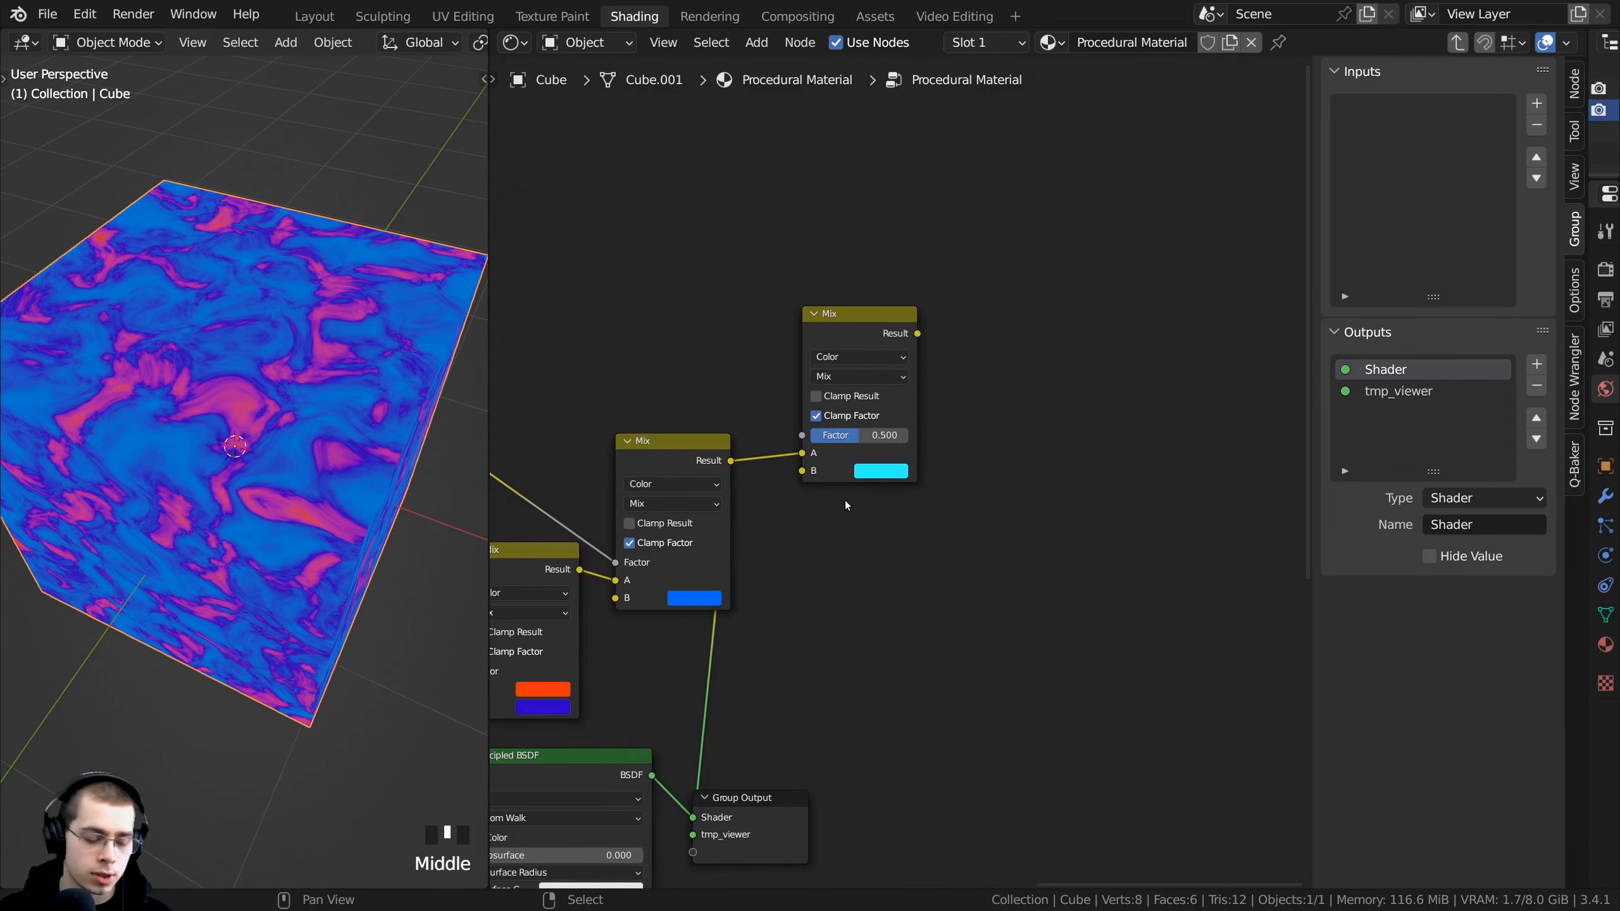
Step: Preview the new Mix node and connect the uppermost ColorRamp's Color output to its Factor input
left_click(833, 322, "ctrl+shift")
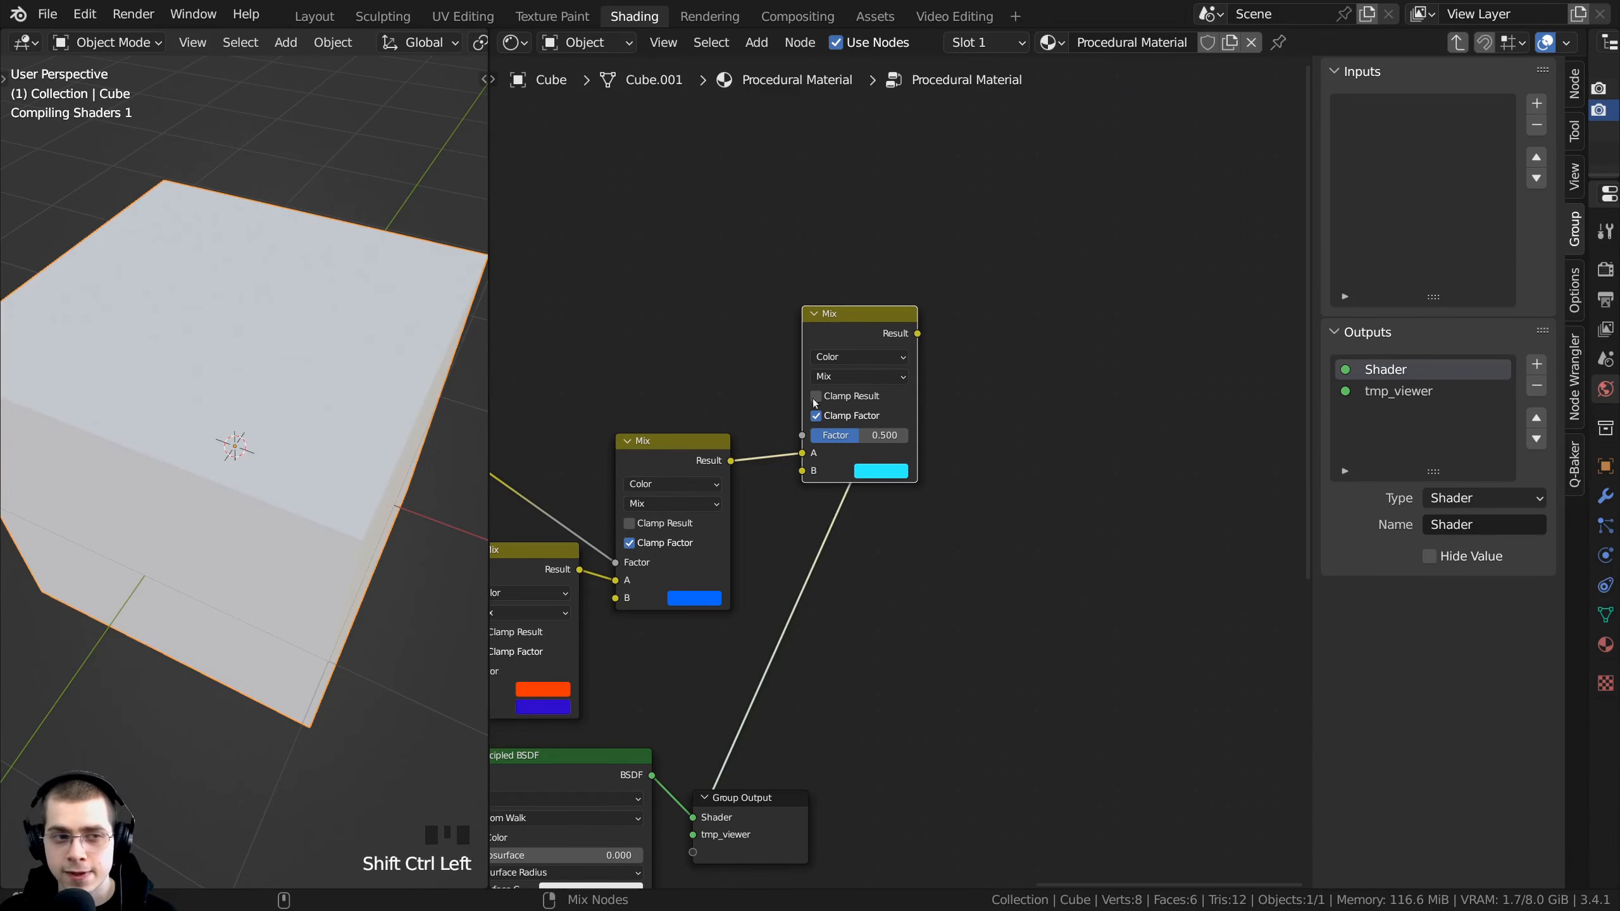
middle_click_drag(776, 587, 835, 630)
scroll(835, 630, "up", 6)
scroll(838, 630, "down", 1)
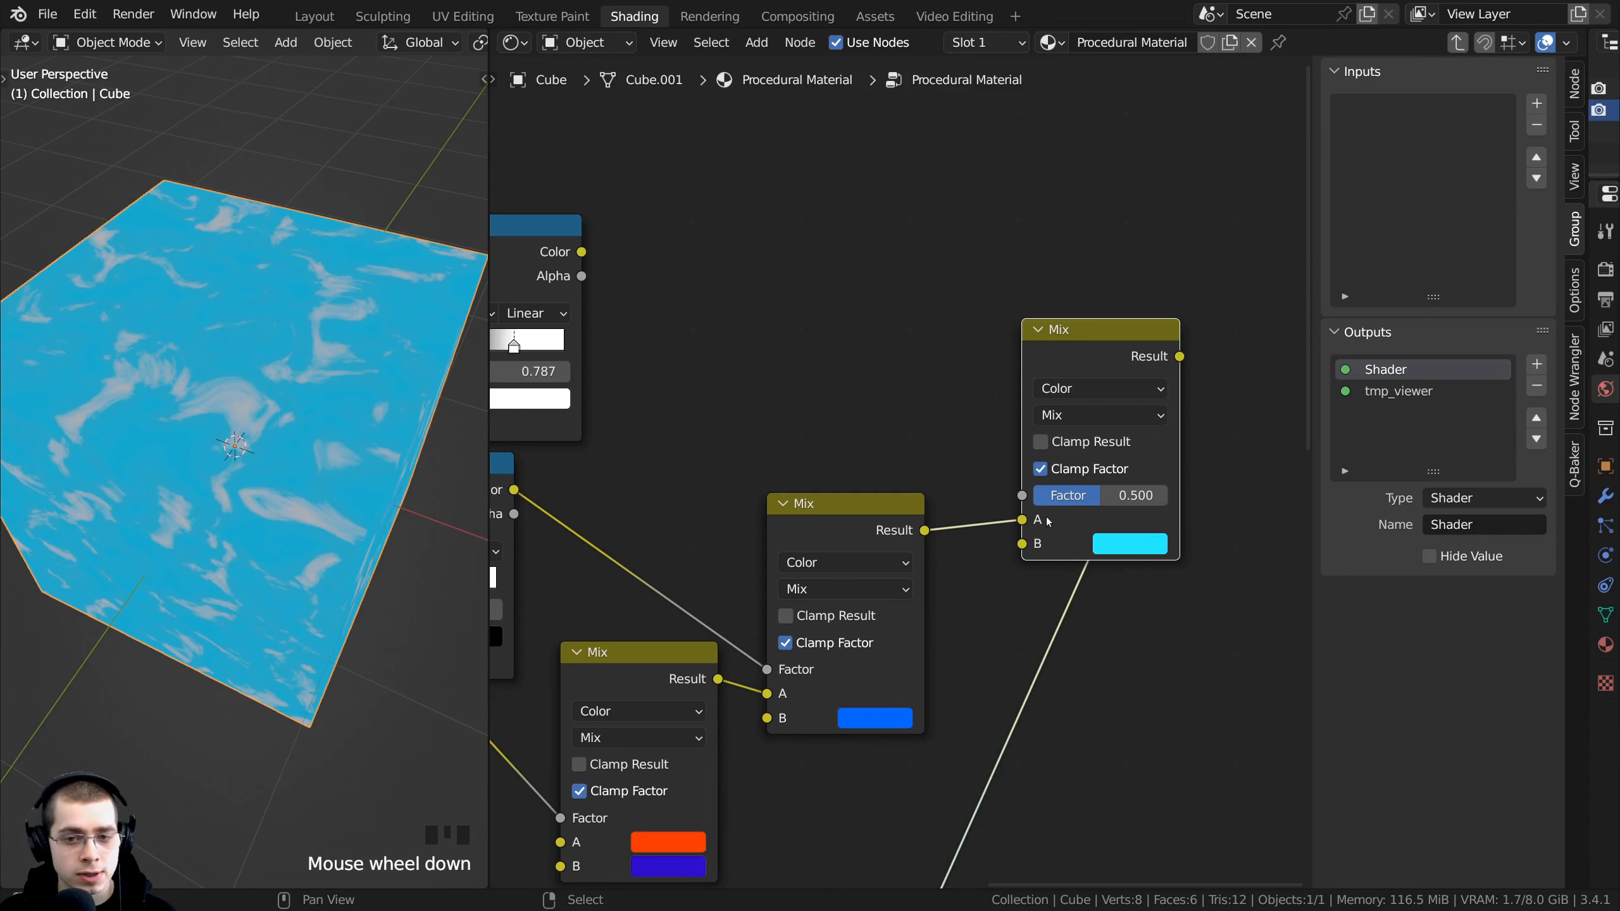
middle_click_drag(807, 512, 1039, 440)
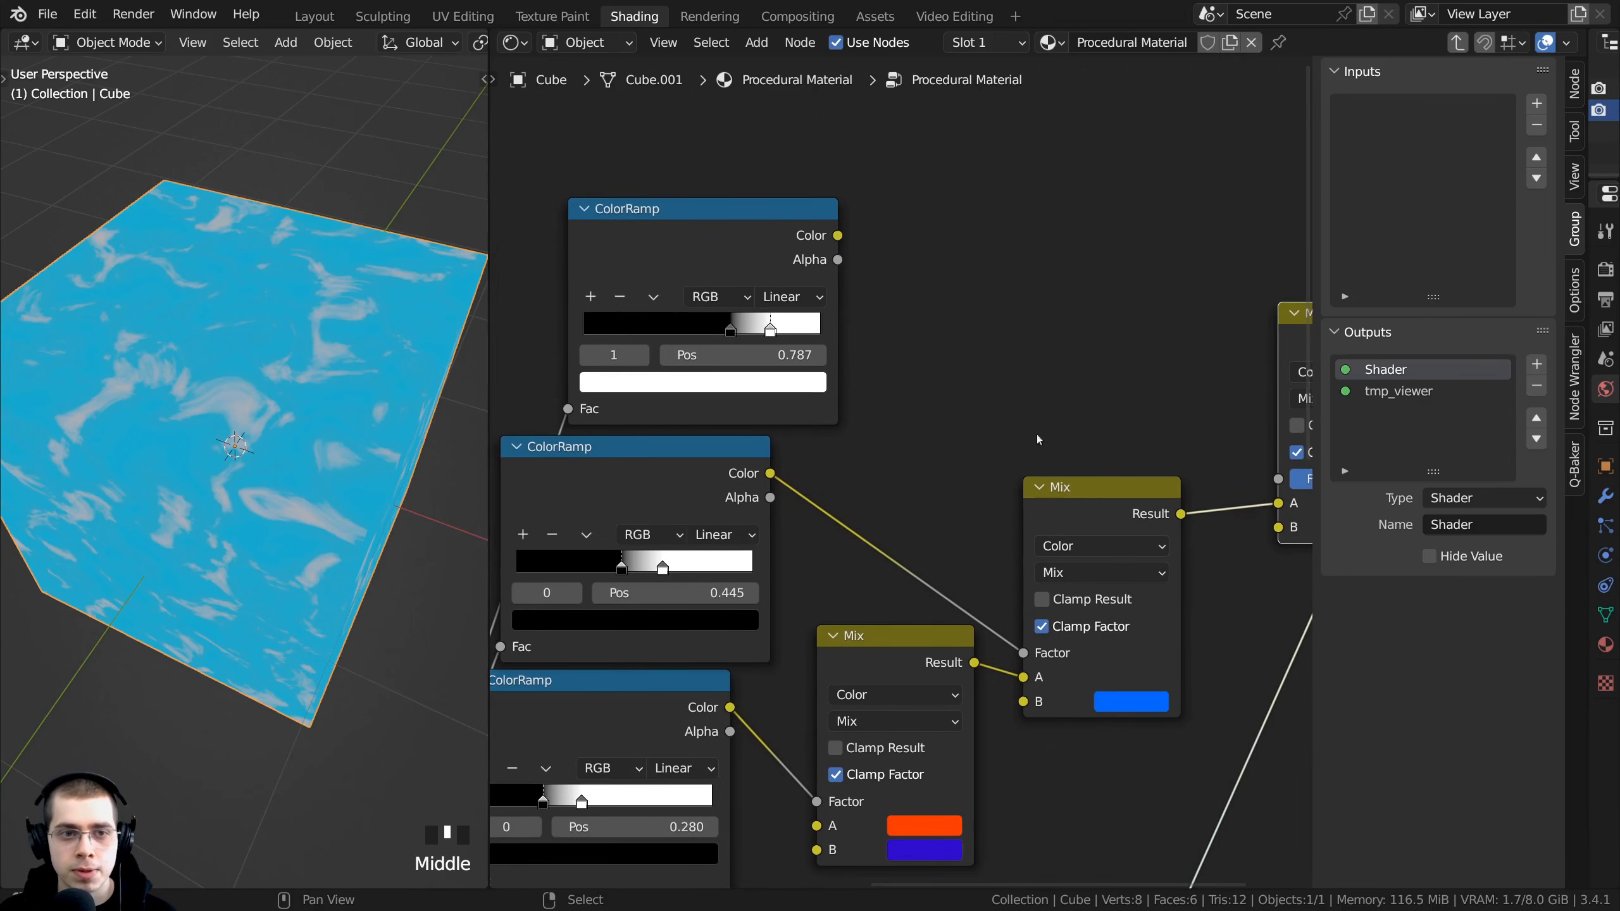
left_click(725, 245)
middle_click_drag(726, 245, 660, 268)
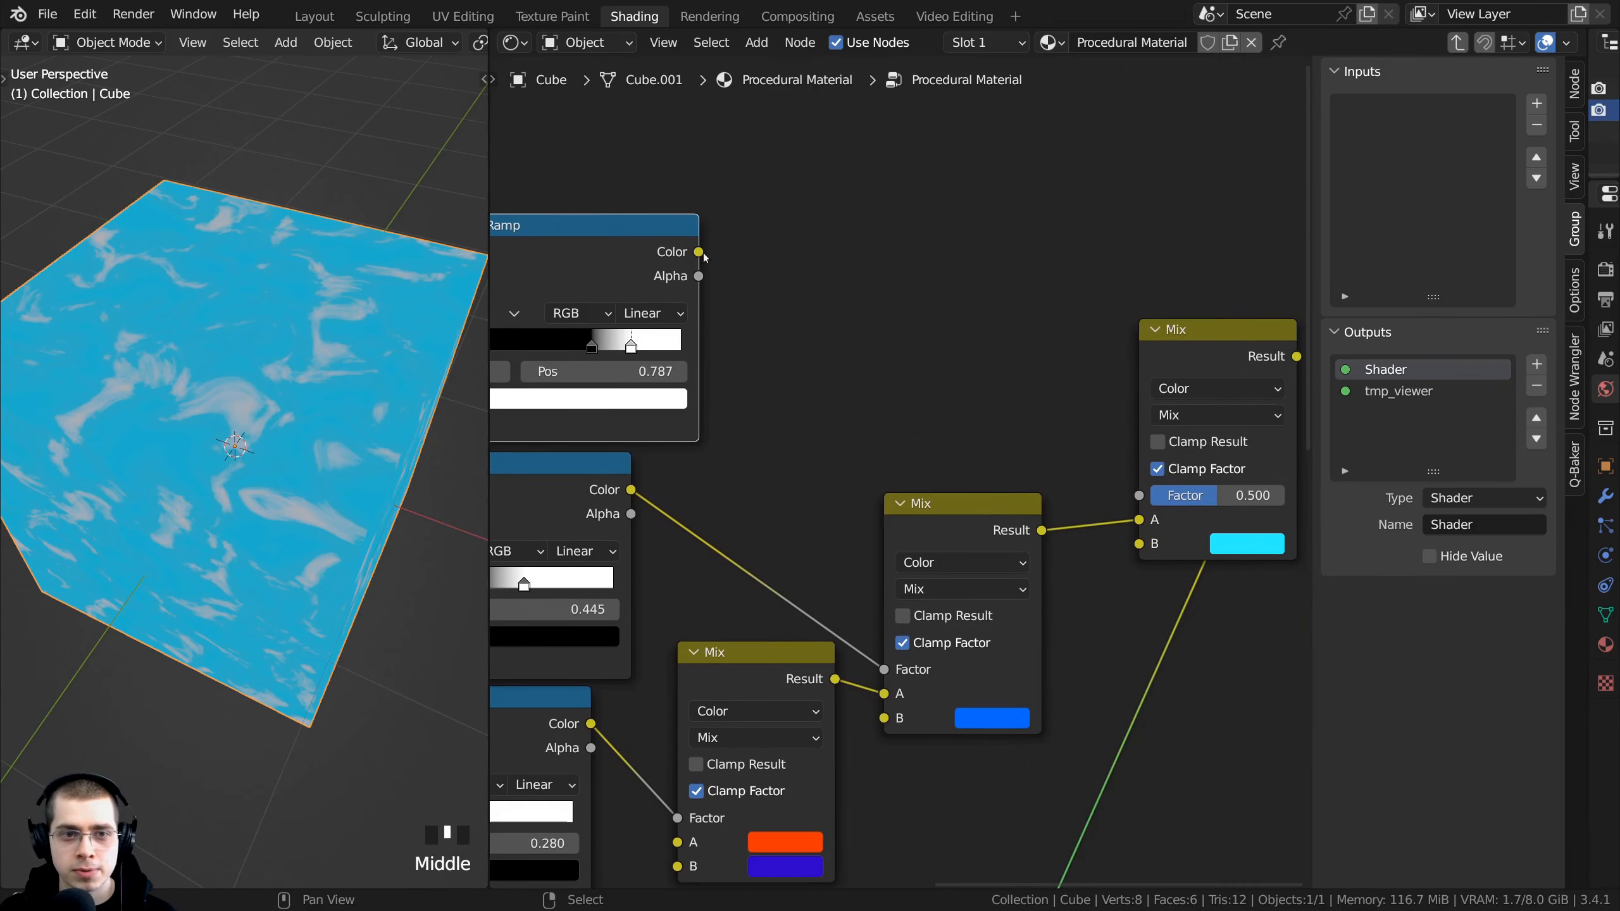
left_click_drag(699, 252, 1140, 497)
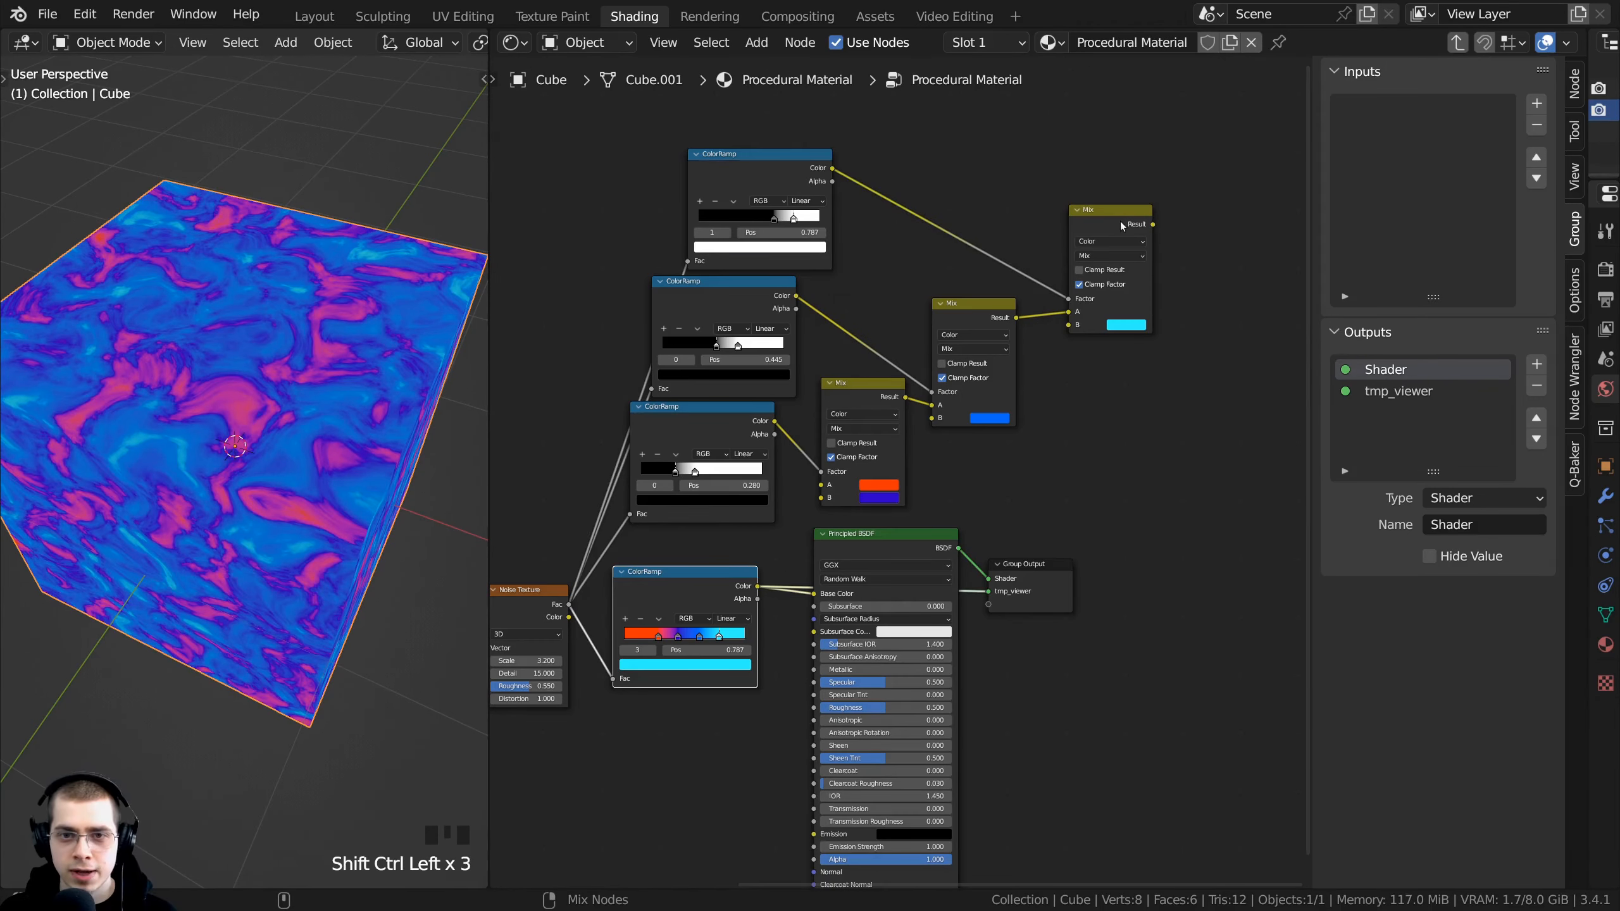
Step: Compare the last Mix node's result with the original coloured ColorRamp by previewing each alternately on the cube
left_click(1120, 220, "ctrl+shift")
left_click(719, 582, "ctrl+shift")
left_click(1104, 218, "ctrl+shift")
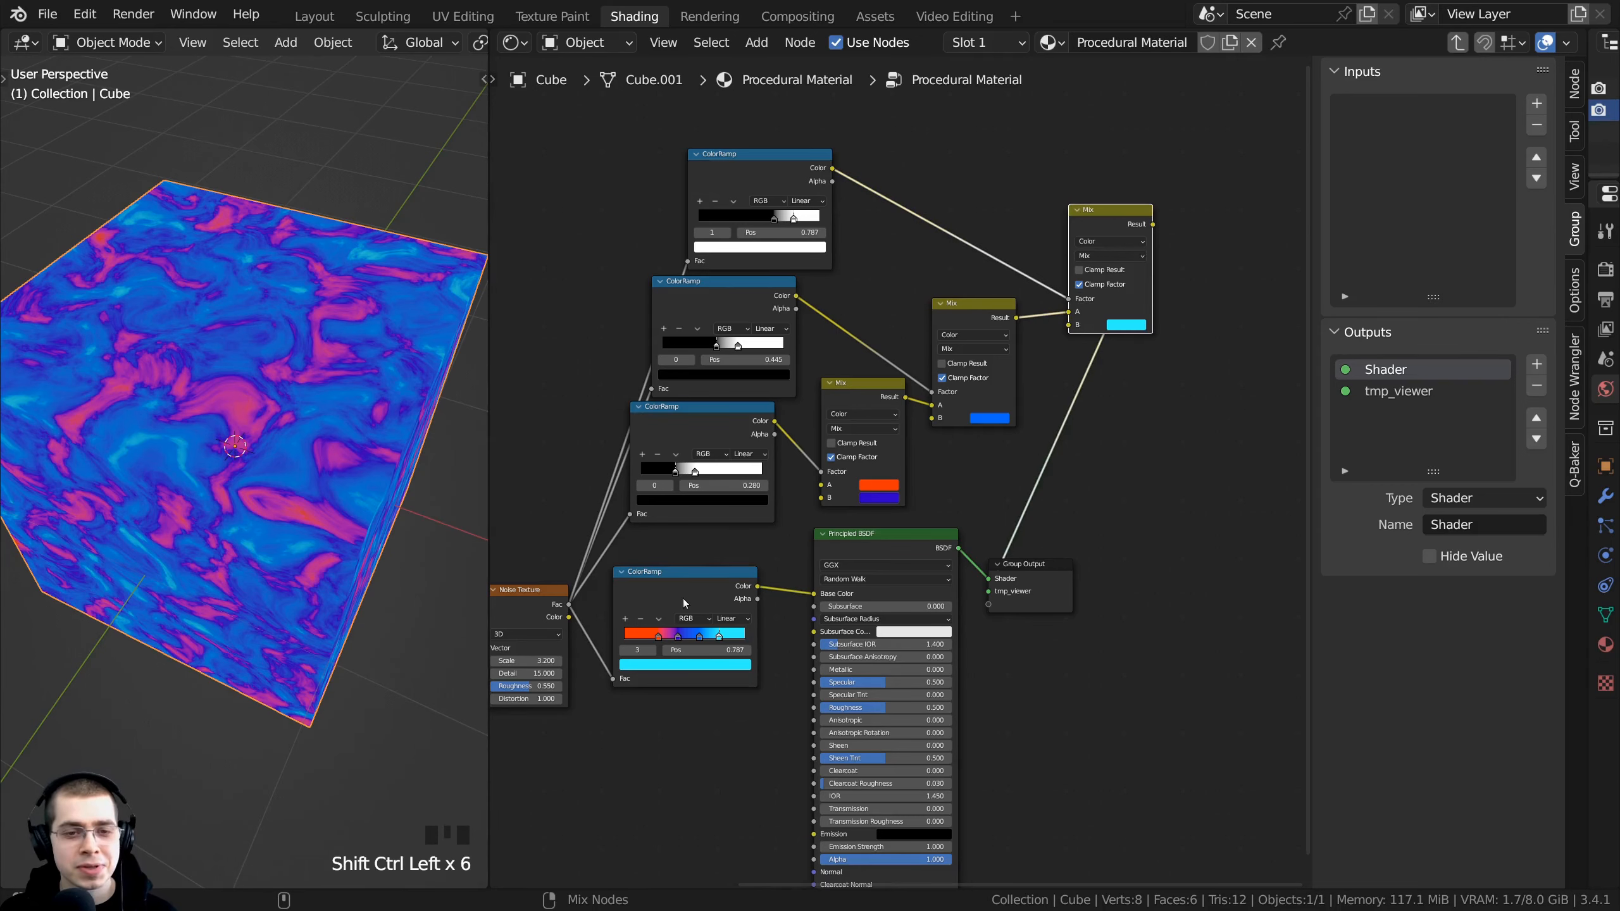
left_click(1067, 233, "ctrl+shift")
left_click(865, 631, "ctrl+shift")
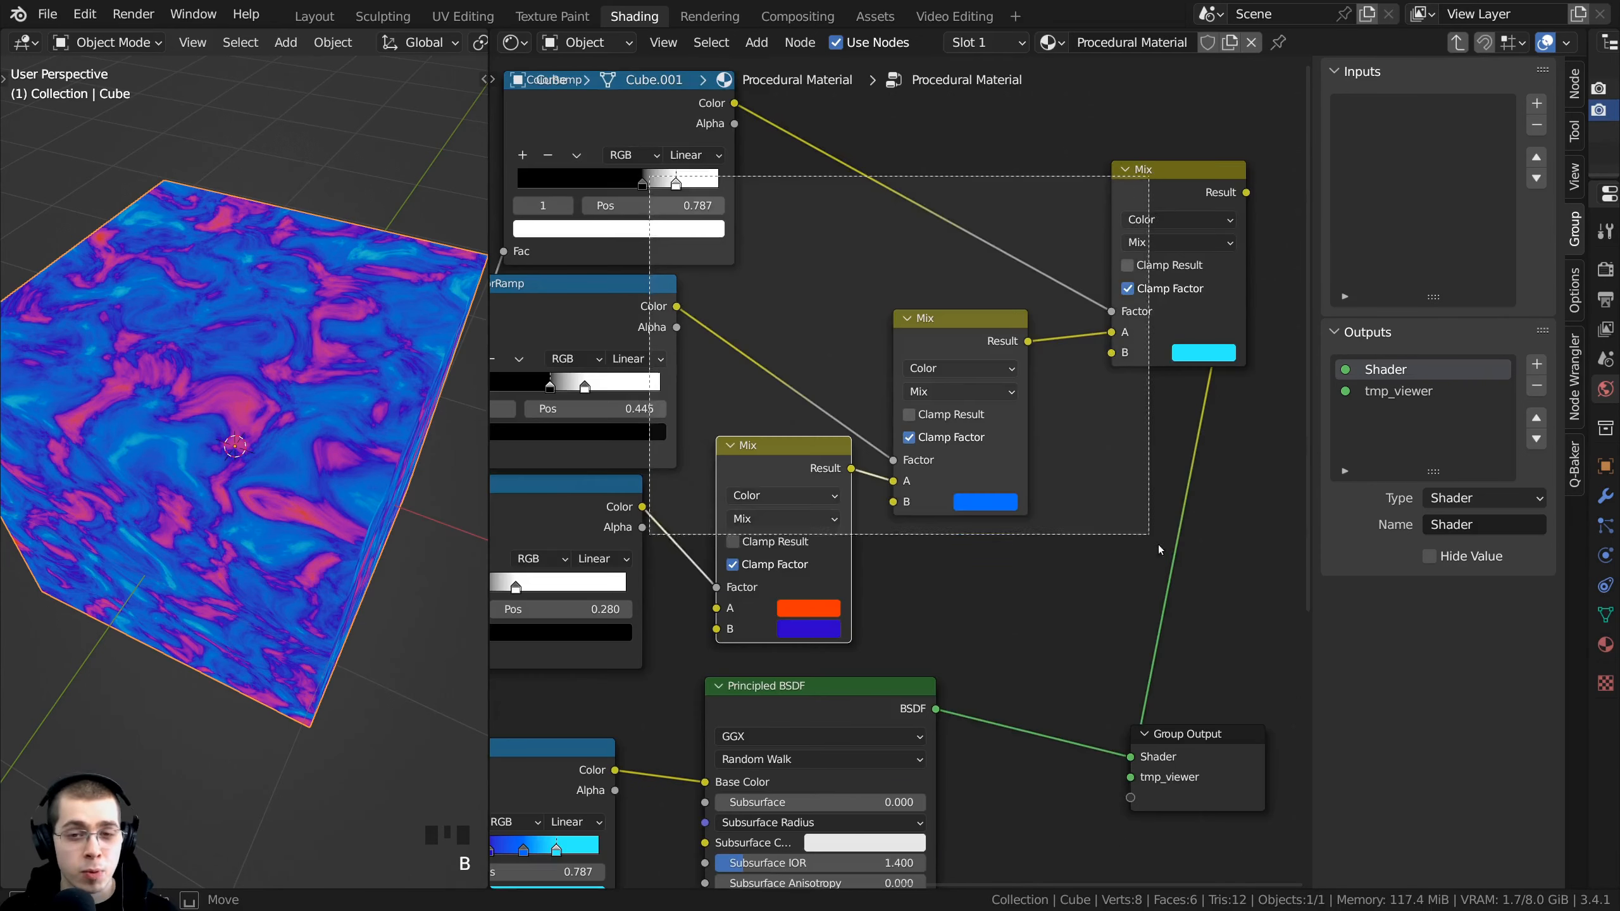
left_click_drag(1159, 546, 1175, 557)
middle_click_drag(1103, 428, 910, 488)
scroll(912, 450, "up", 5)
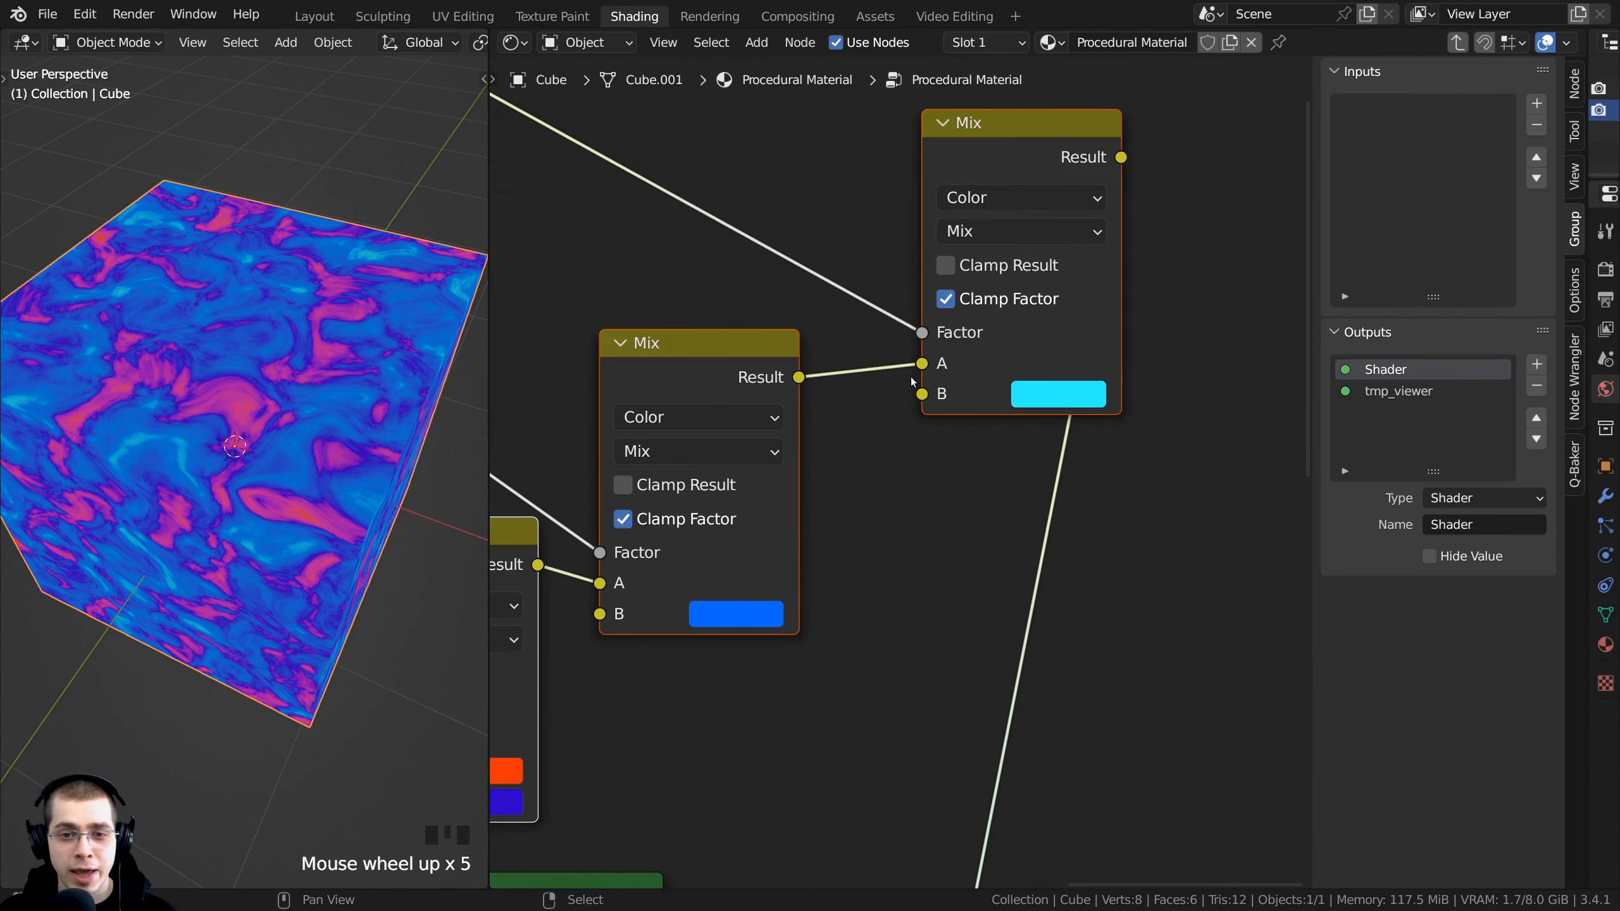
scroll(910, 416, "down", 5)
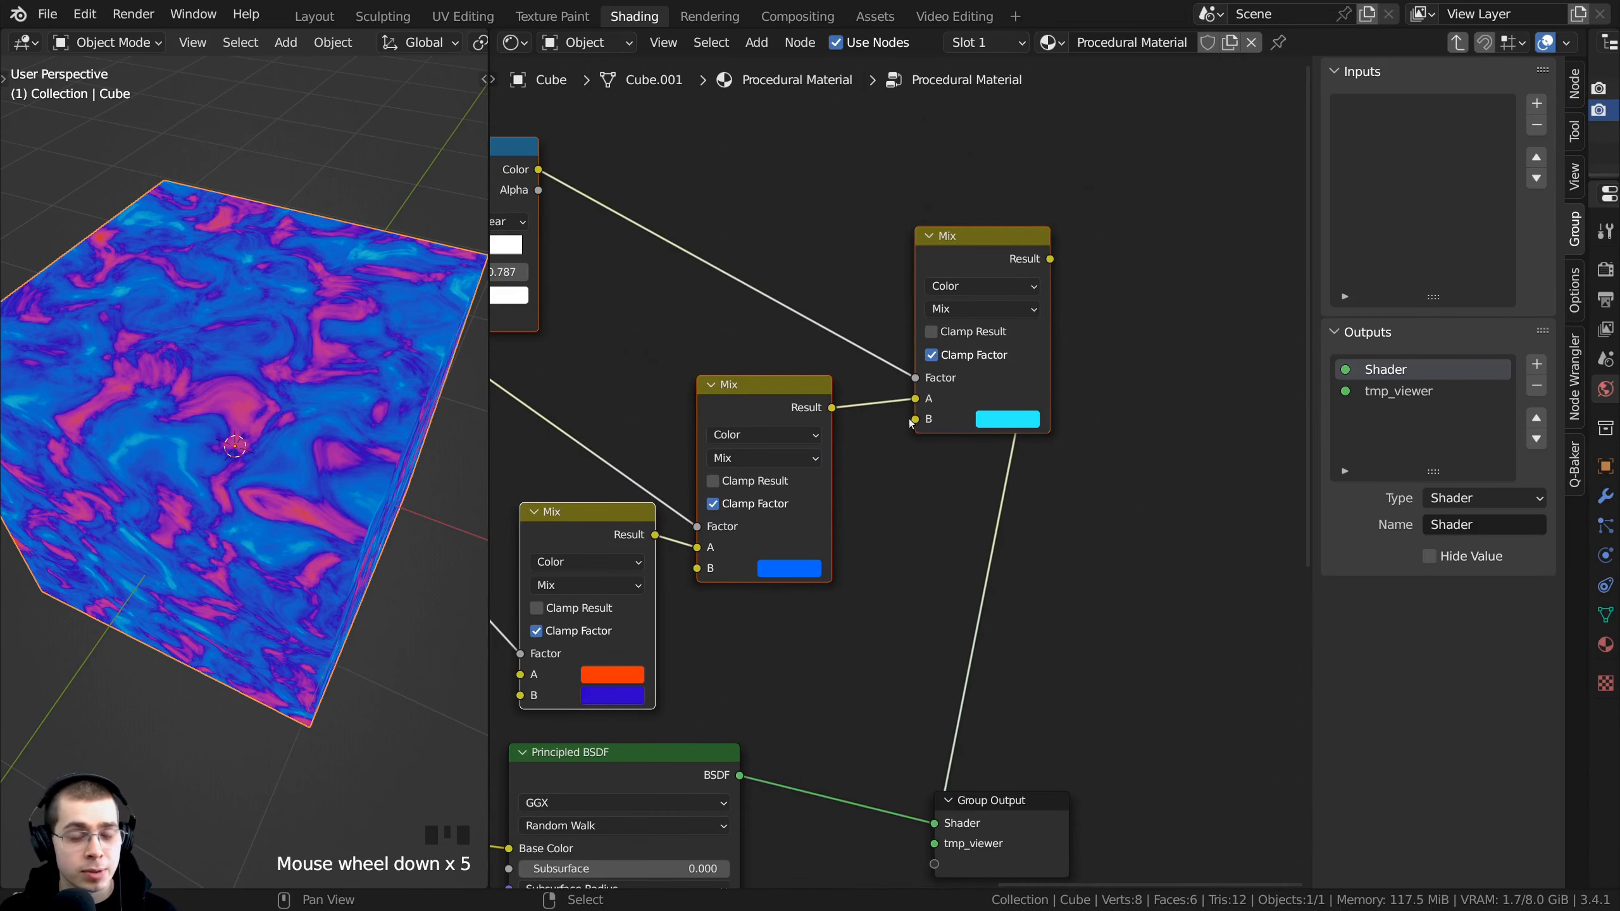
Step: Move the Group Input node next to the black-and-white ColorRamp nodes
scroll(722, 416, "down", 9)
middle_click_drag(707, 512, 1130, 441)
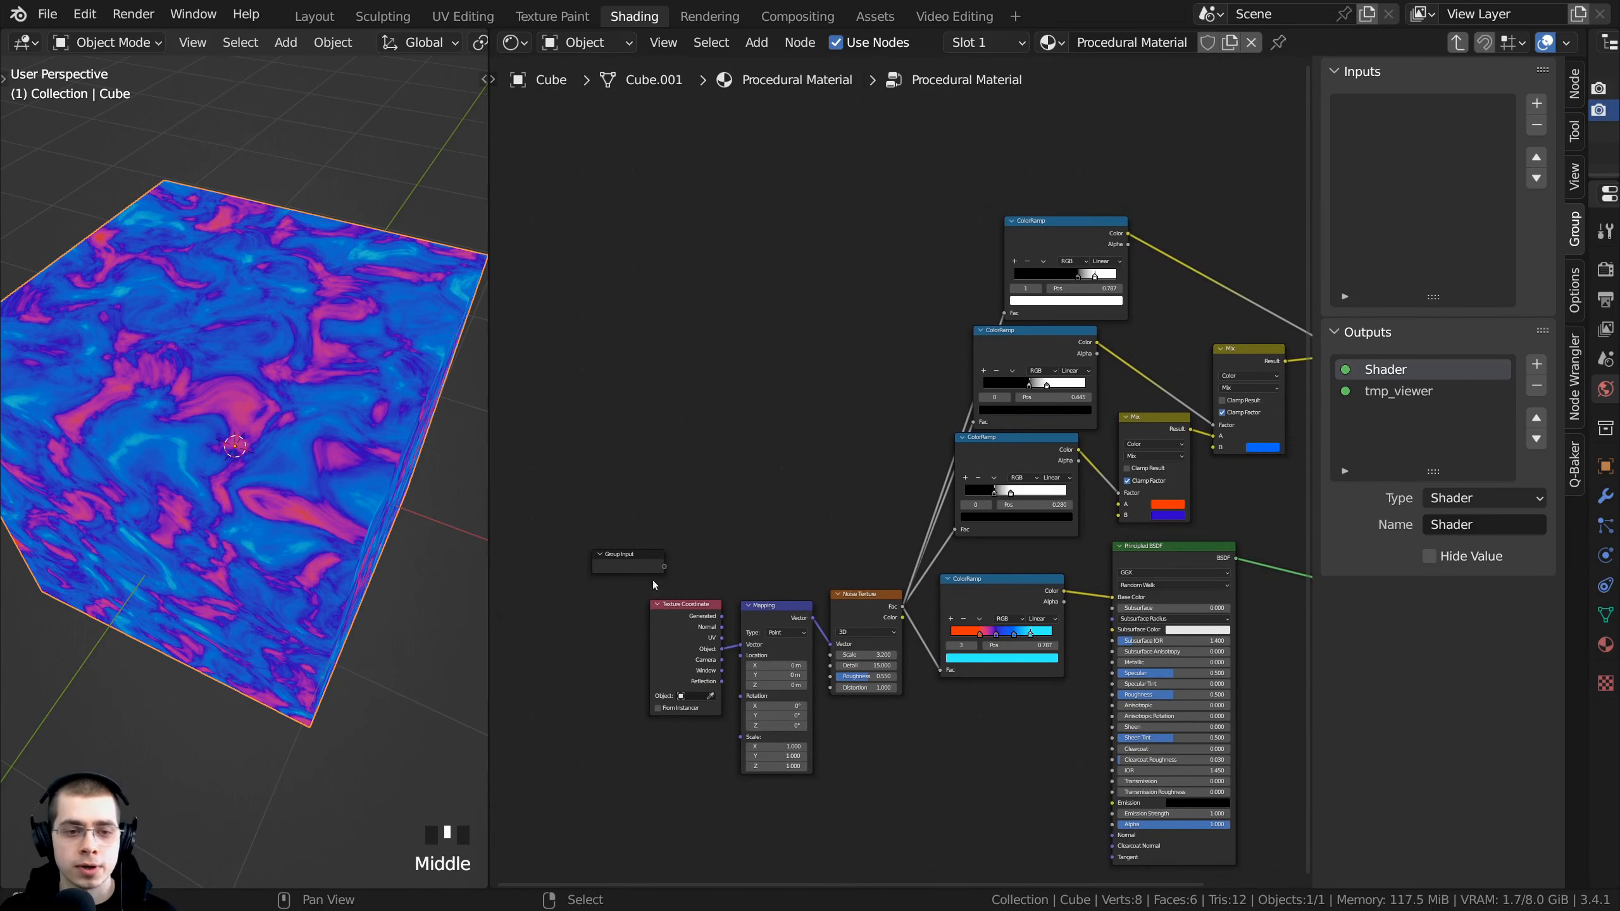
left_click(630, 561)
left_click_drag(631, 560, 895, 370)
scroll(735, 453, "up", 3)
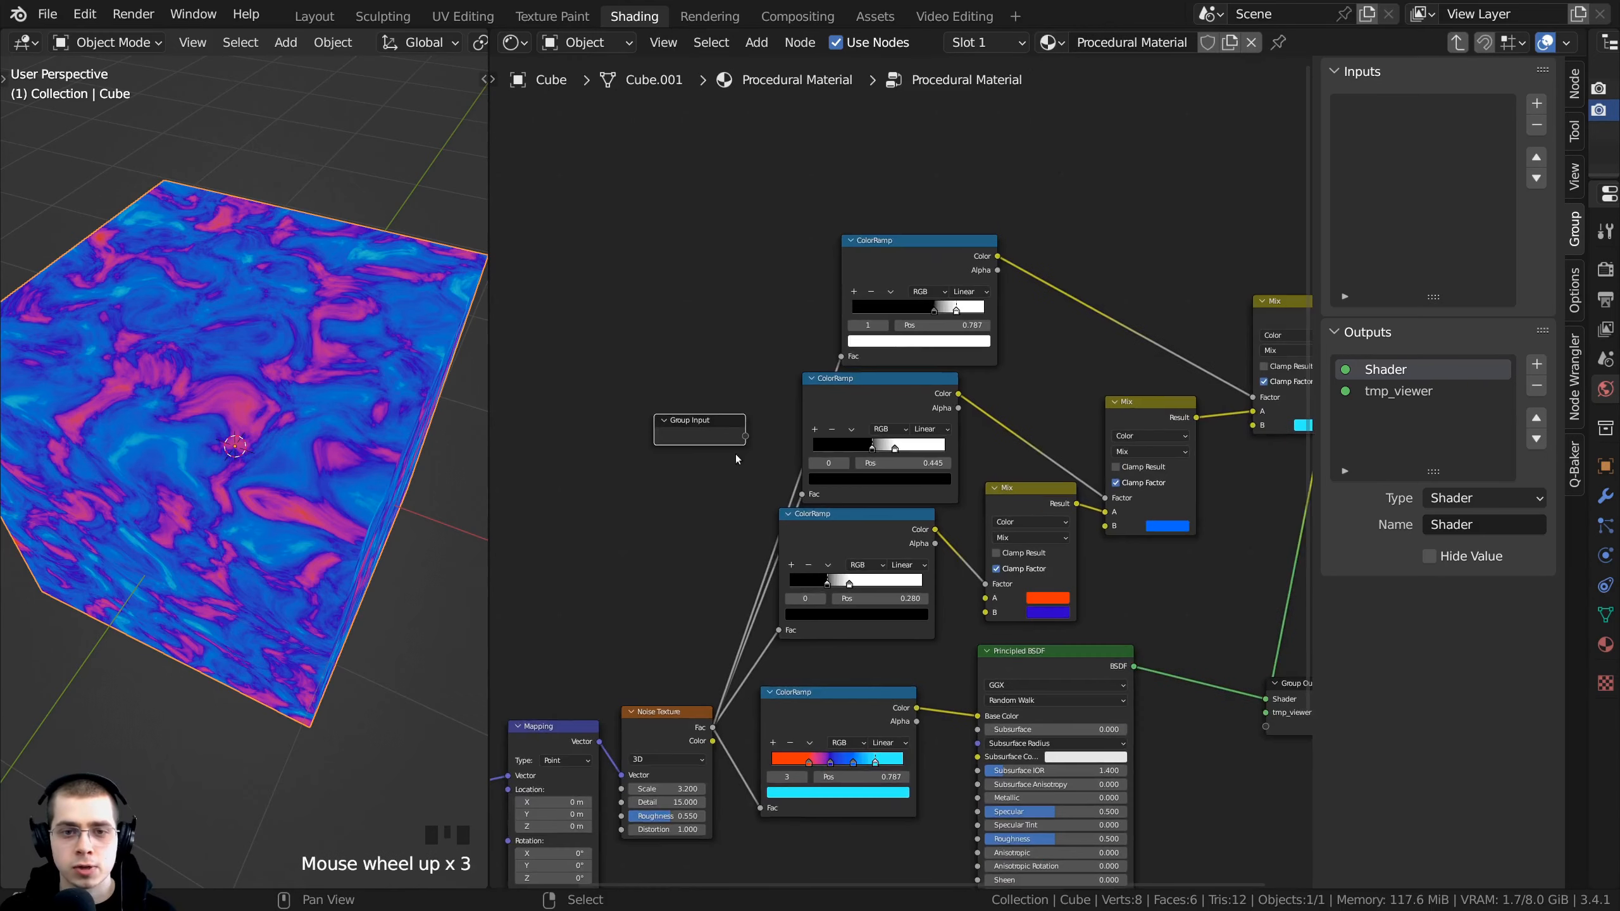
middle_click_drag(735, 453, 650, 477)
scroll(650, 478, "up", 2)
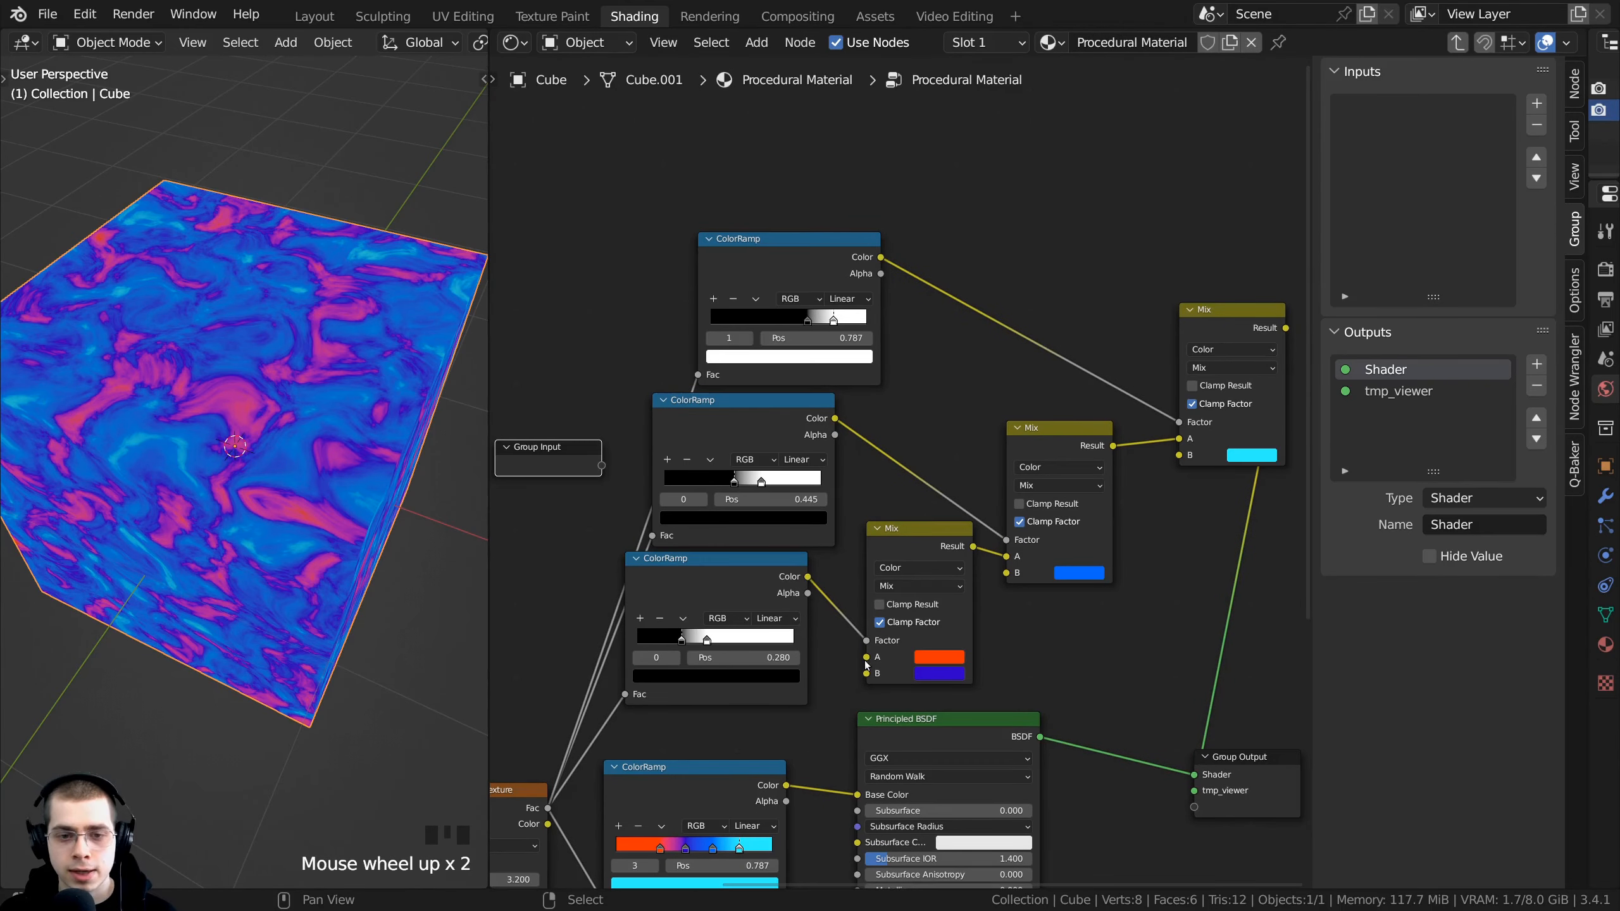
Step: Expose the first Mix node's A and B colours and the other two Mix nodes' B colours as group inputs
left_click_drag(866, 657, 601, 465)
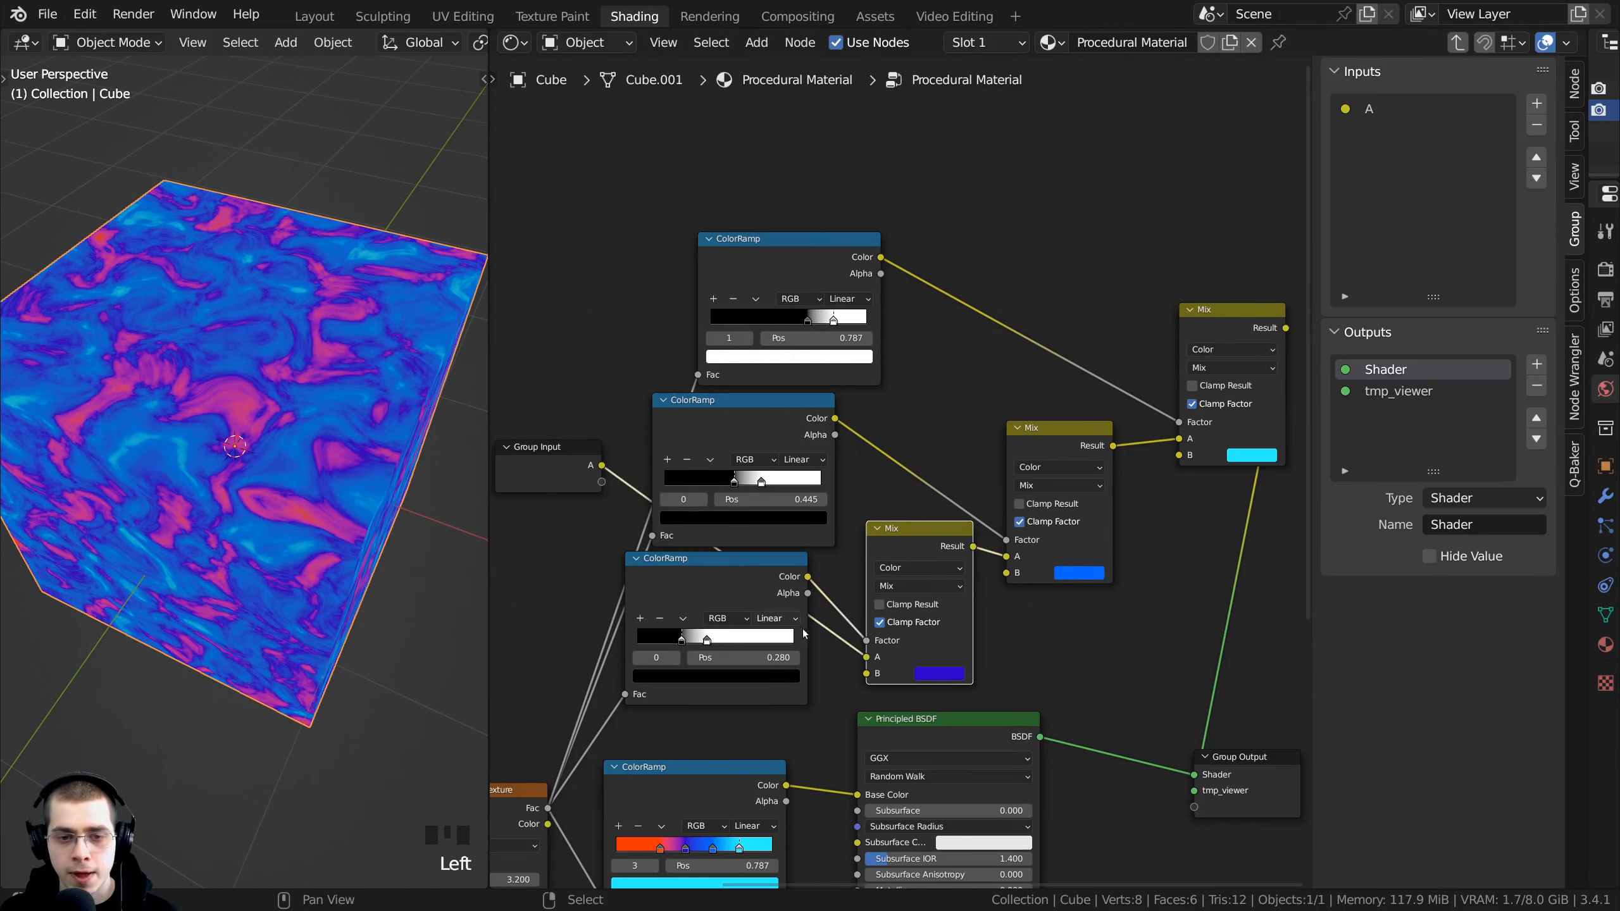
left_click_drag(867, 673, 602, 482)
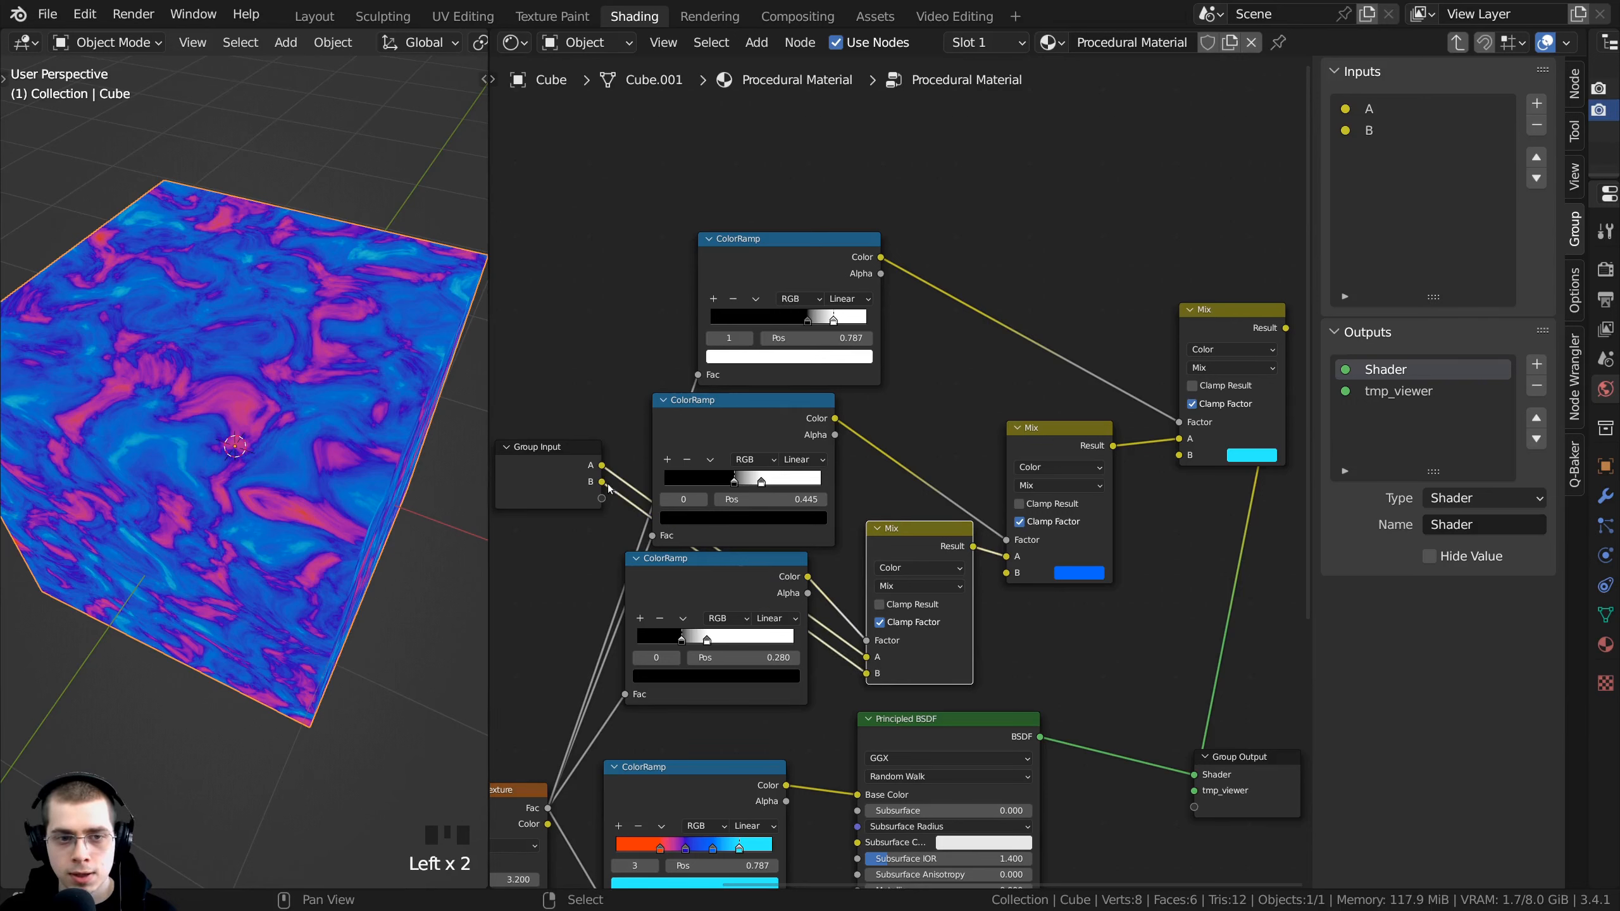
left_click_drag(1007, 572, 602, 499)
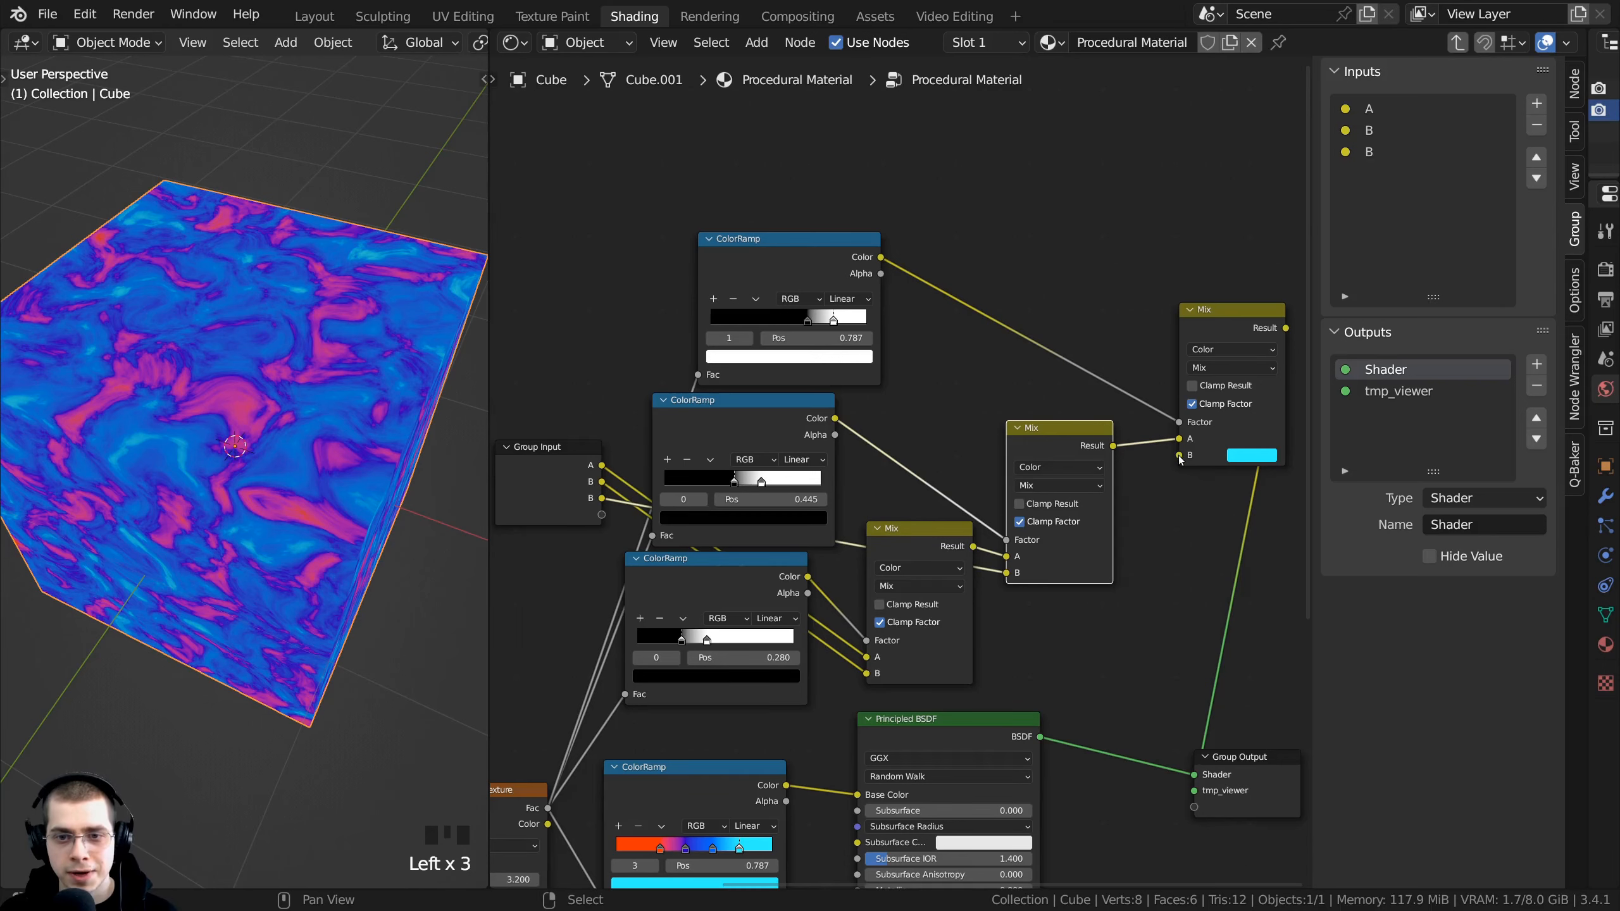
left_click_drag(1181, 458, 602, 515)
middle_click_drag(706, 450, 705, 459)
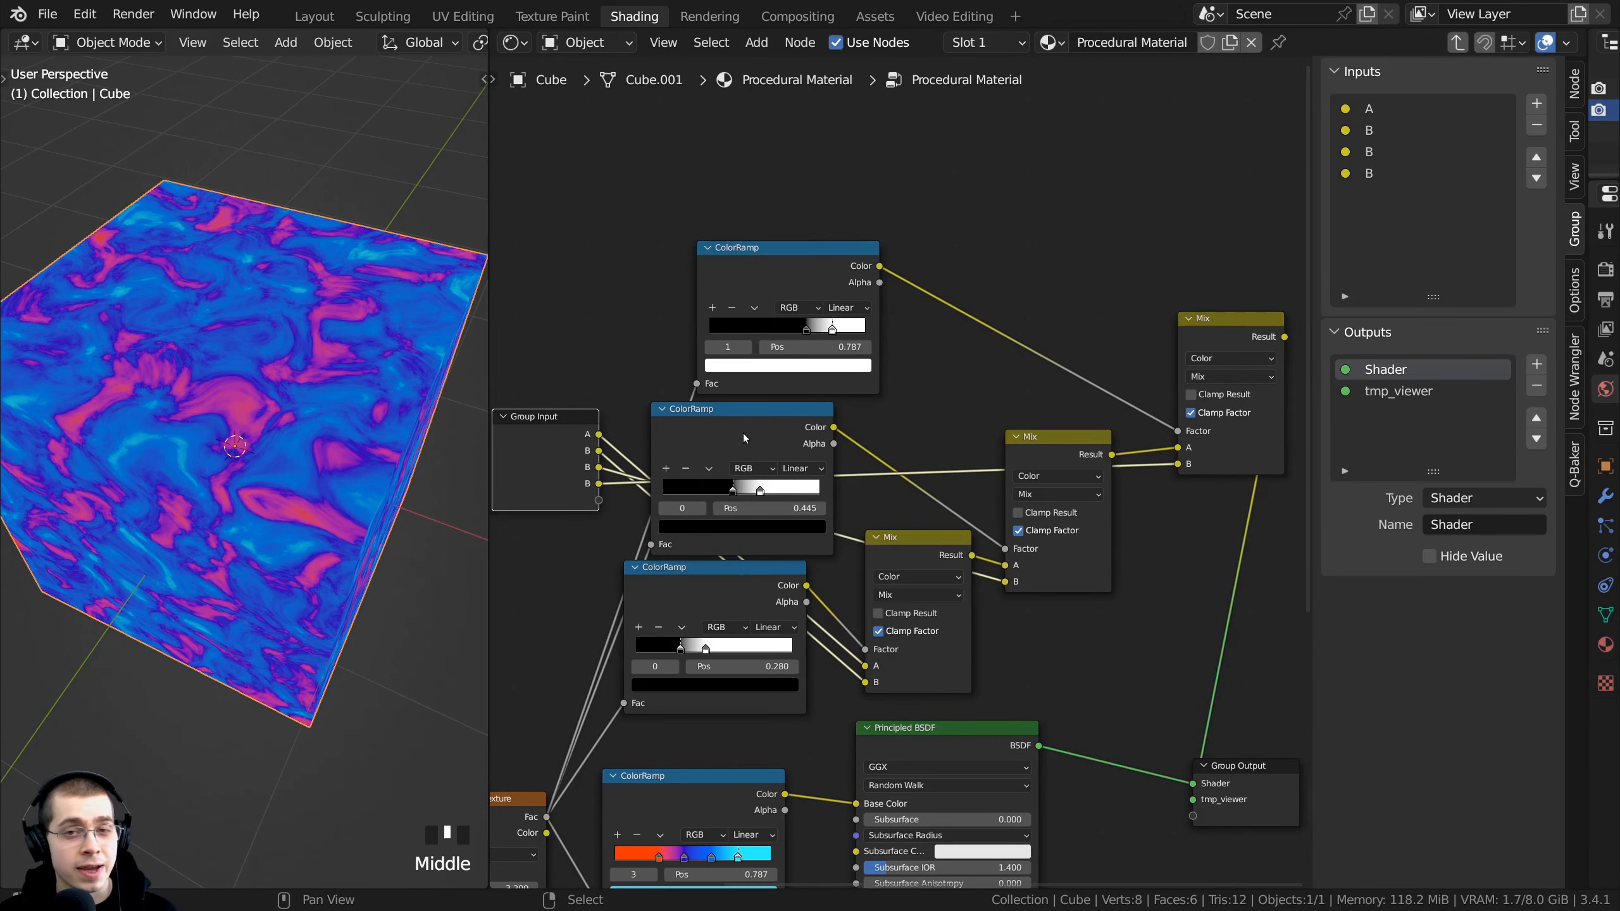
Step: Leave the node group, try adjusting colour A on the Procedural Material node, and return inside the group
key("Tab")
scroll(765, 475, "up", 10)
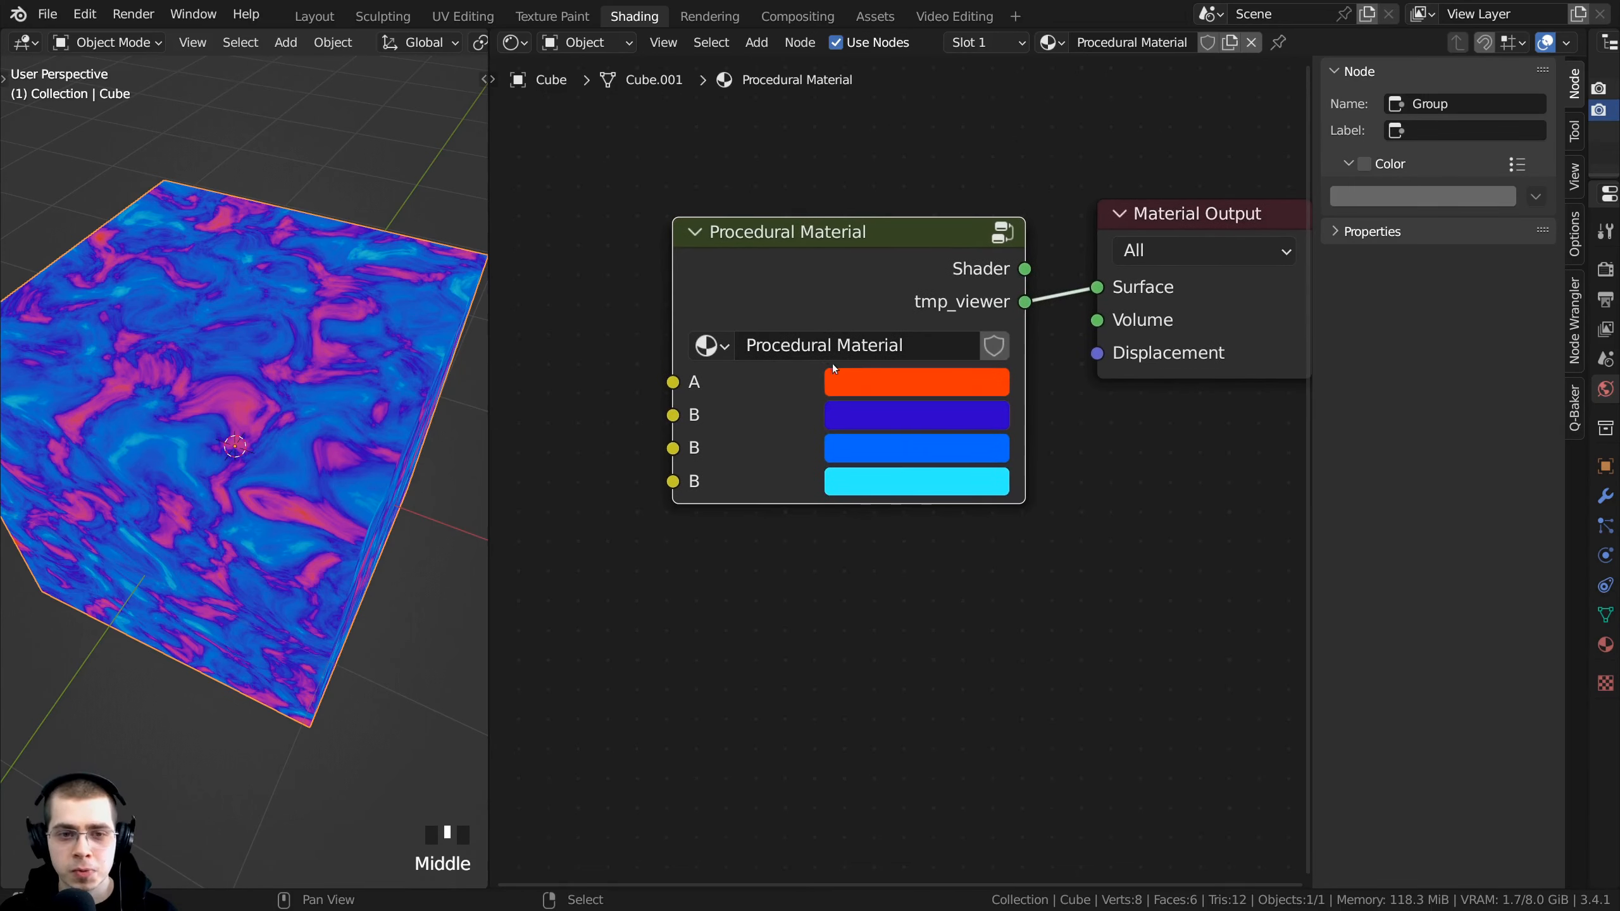
scroll(868, 515, "down", 2)
left_click(863, 490)
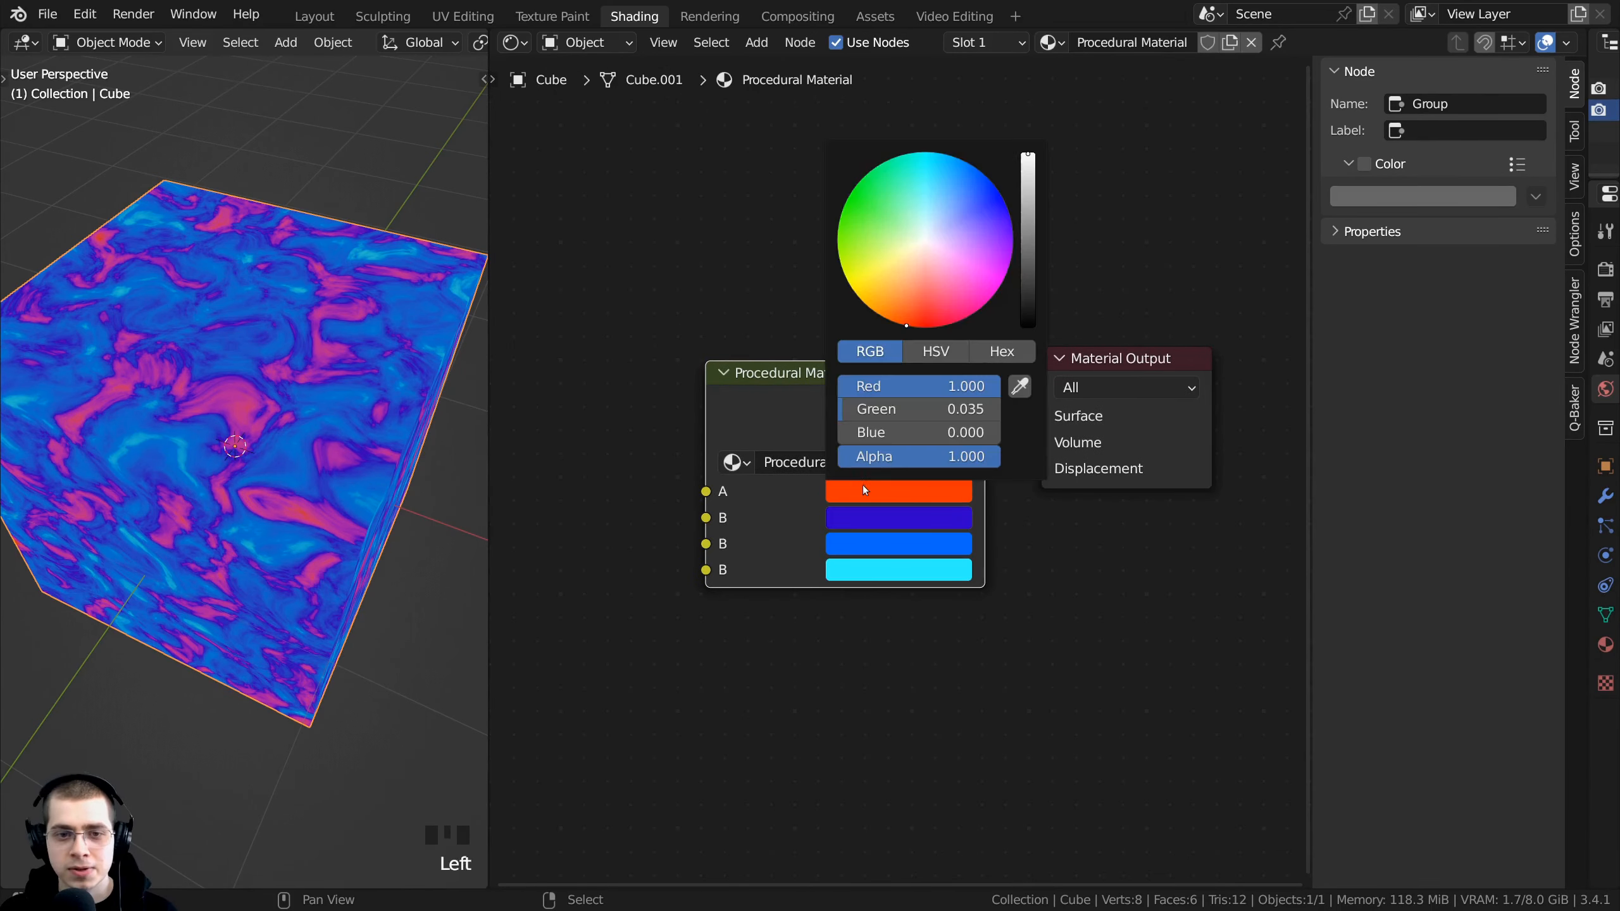
left_click_drag(939, 240, 901, 325)
key("Tab")
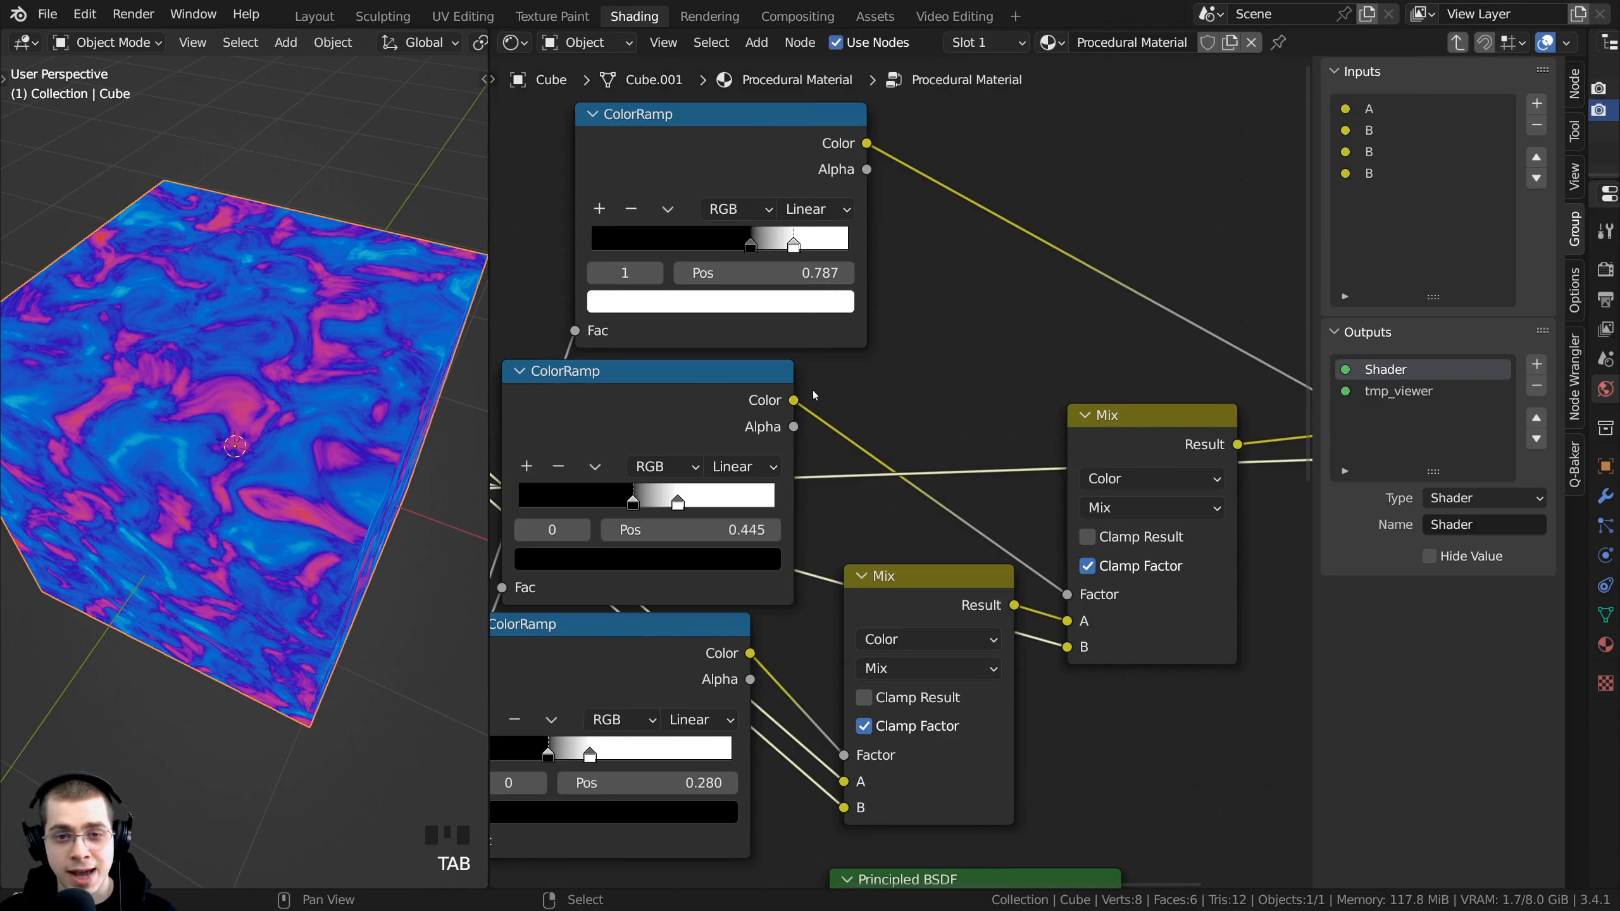
Step: Move the Principled BSDF and Group Output nodes rightward and the coloured ColorRamp down, clear of the Mix chain
scroll(812, 390, "down", 12)
middle_click_drag(935, 515, 836, 324)
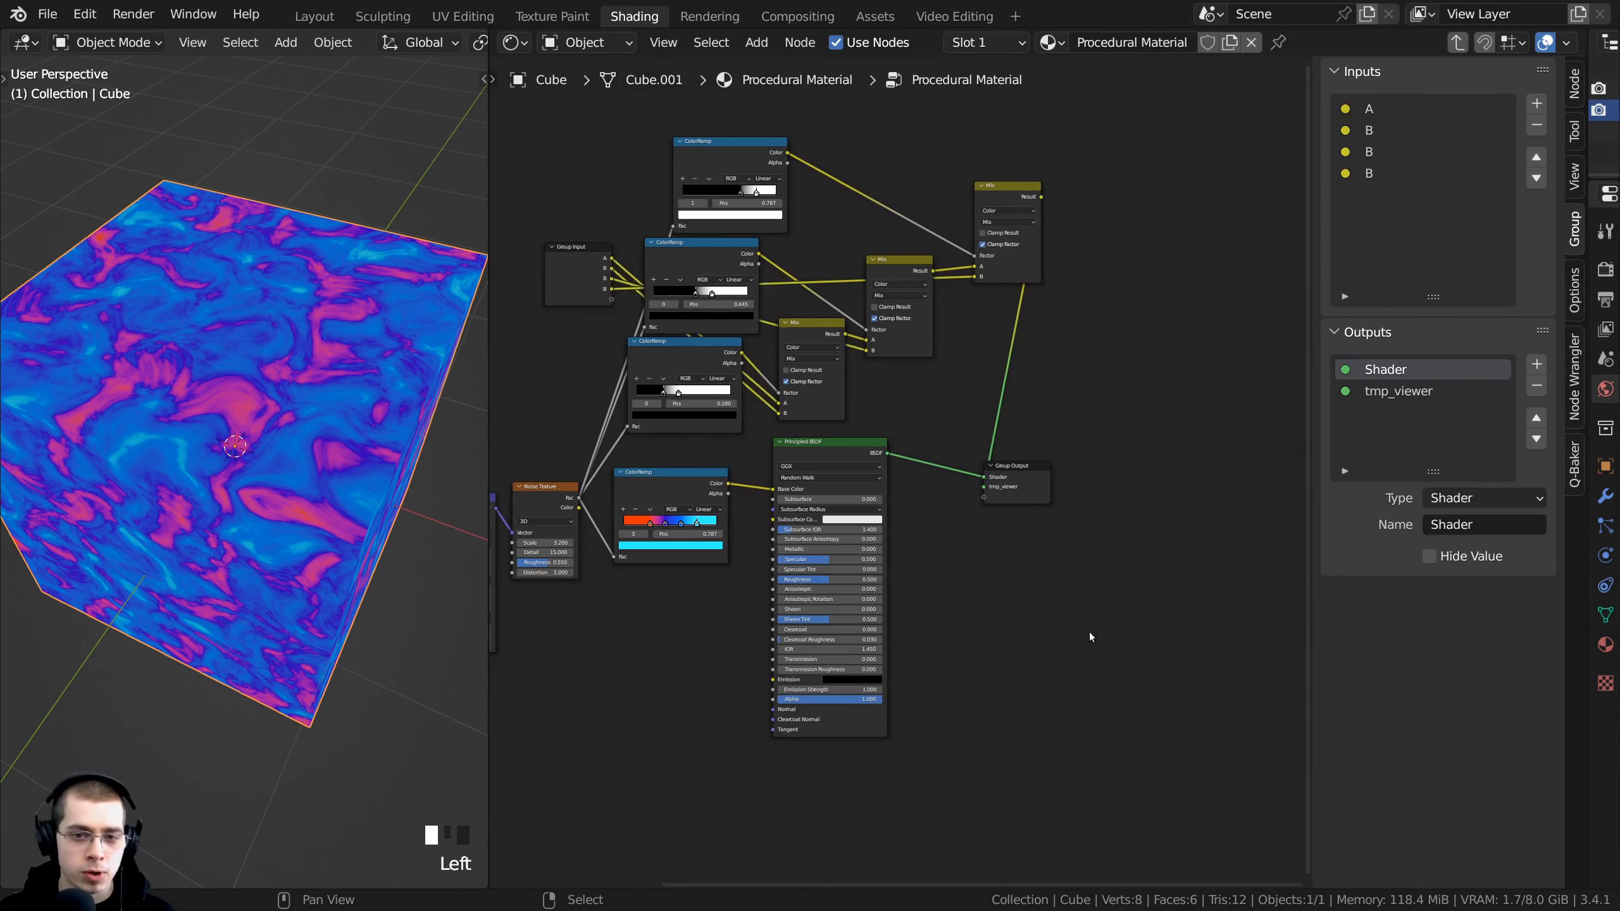
left_click_drag(1088, 631, 825, 457)
middle_click_drag(848, 452, 820, 464)
left_click_drag(821, 464, 1162, 434)
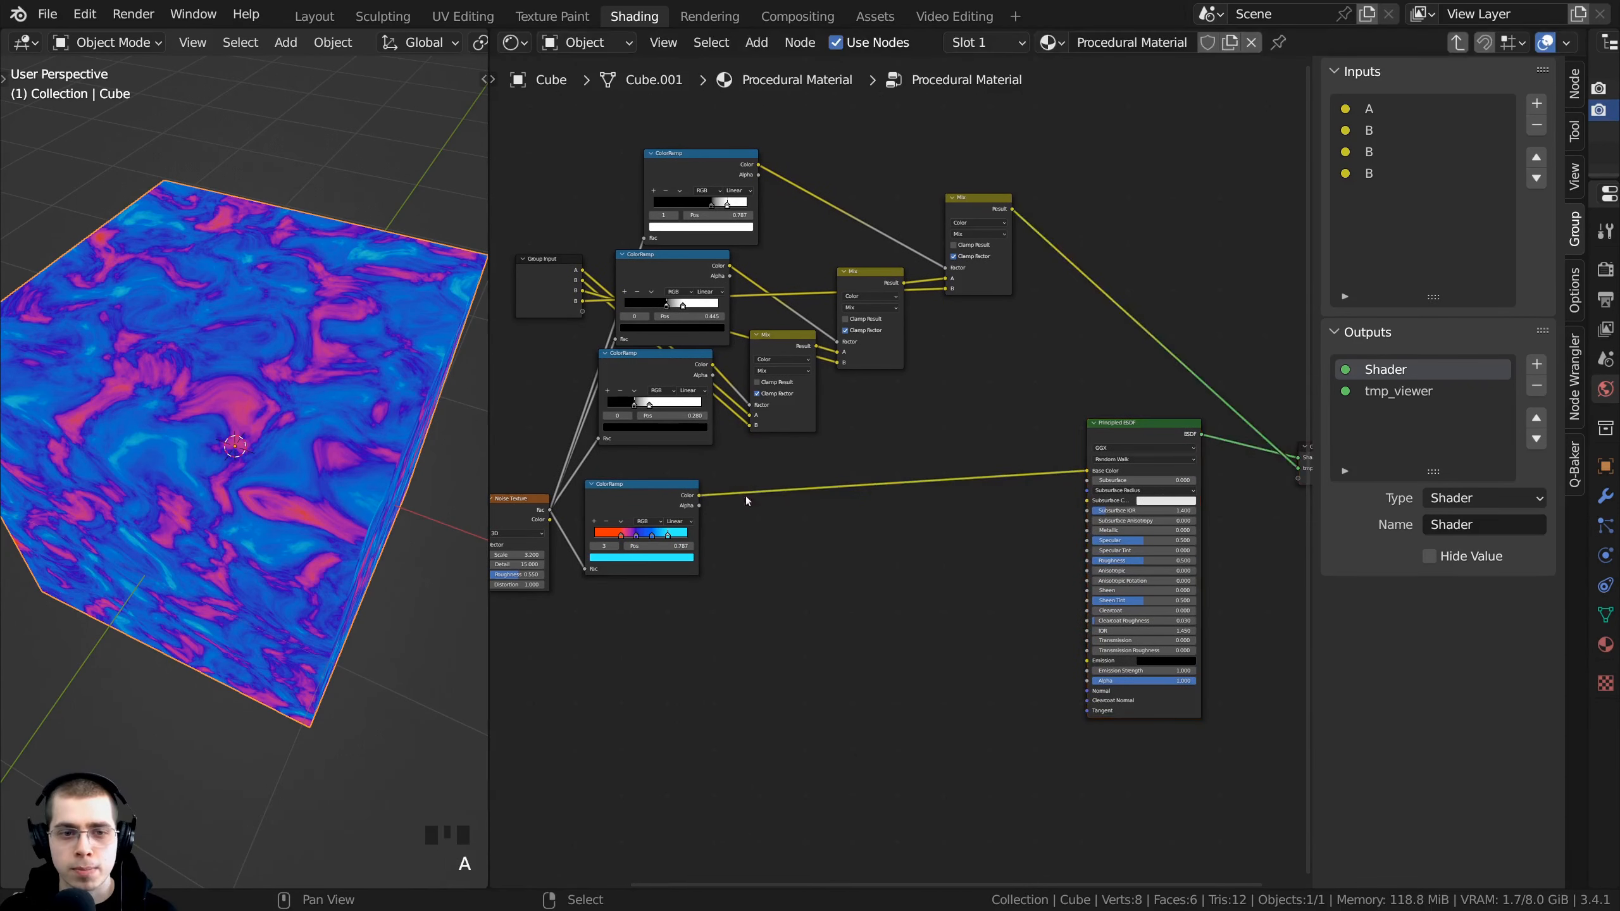
scroll(947, 524, "up", 6)
left_click_drag(846, 505, 837, 629)
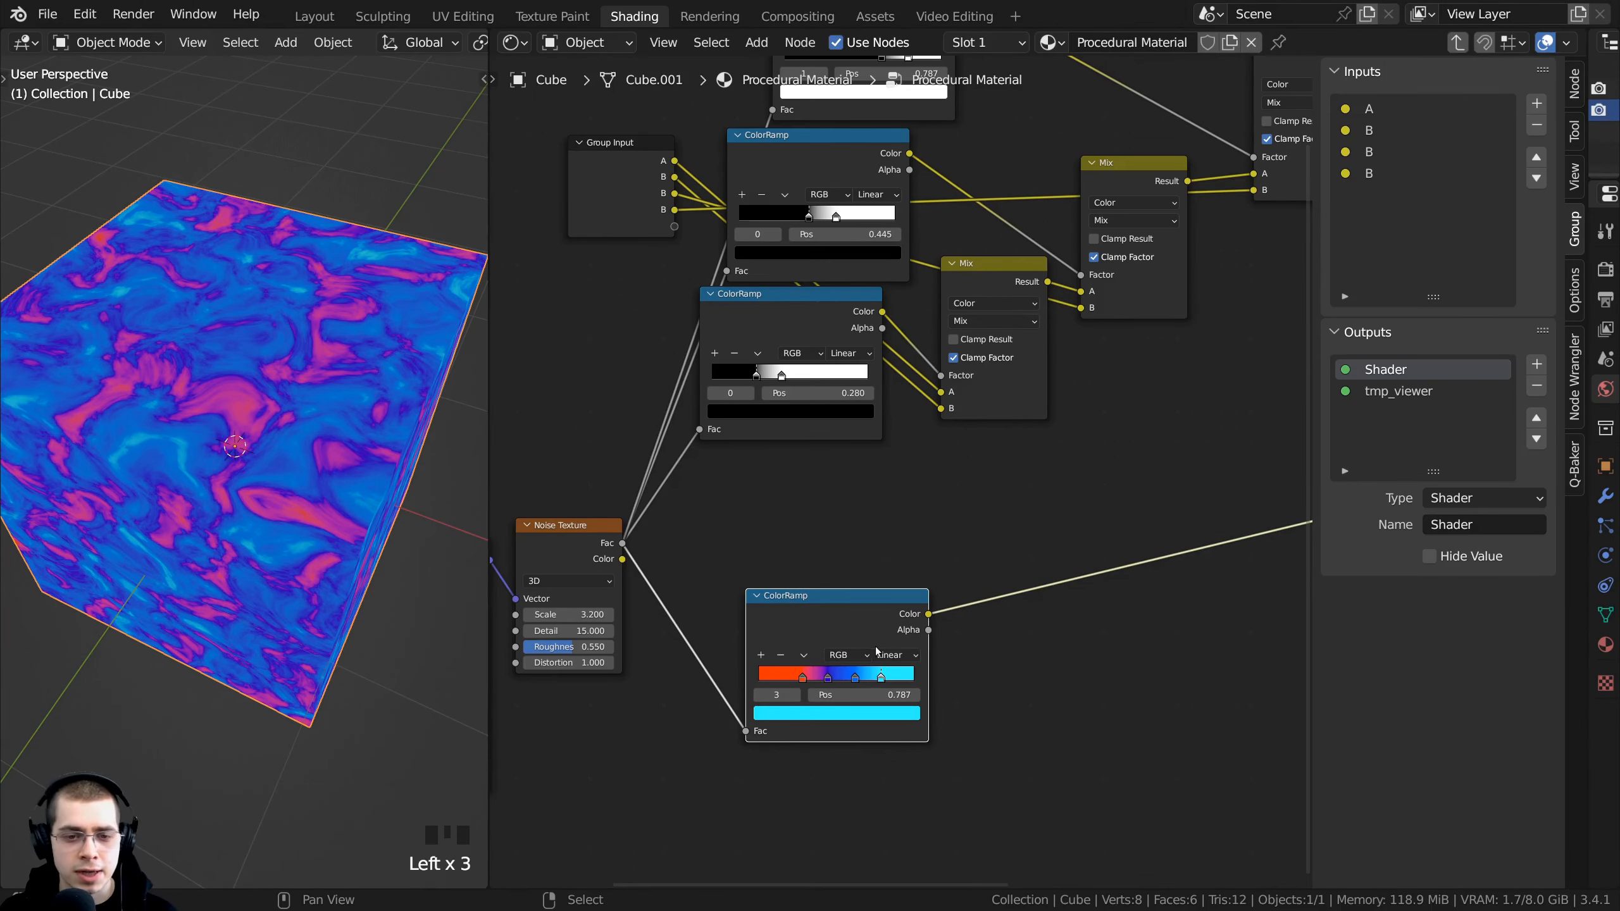
Step: Connect the last Mix node's Result to the Principled BSDF's Base Color in place of the coloured ColorRamp
scroll(822, 656, "down", 2)
middle_click_drag(1052, 194, 784, 203)
scroll(701, 200, "up", 4)
left_click_drag(786, 169, 783, 203)
left_click_drag(715, 343, 985, 603)
middle_click_drag(985, 603, 859, 571)
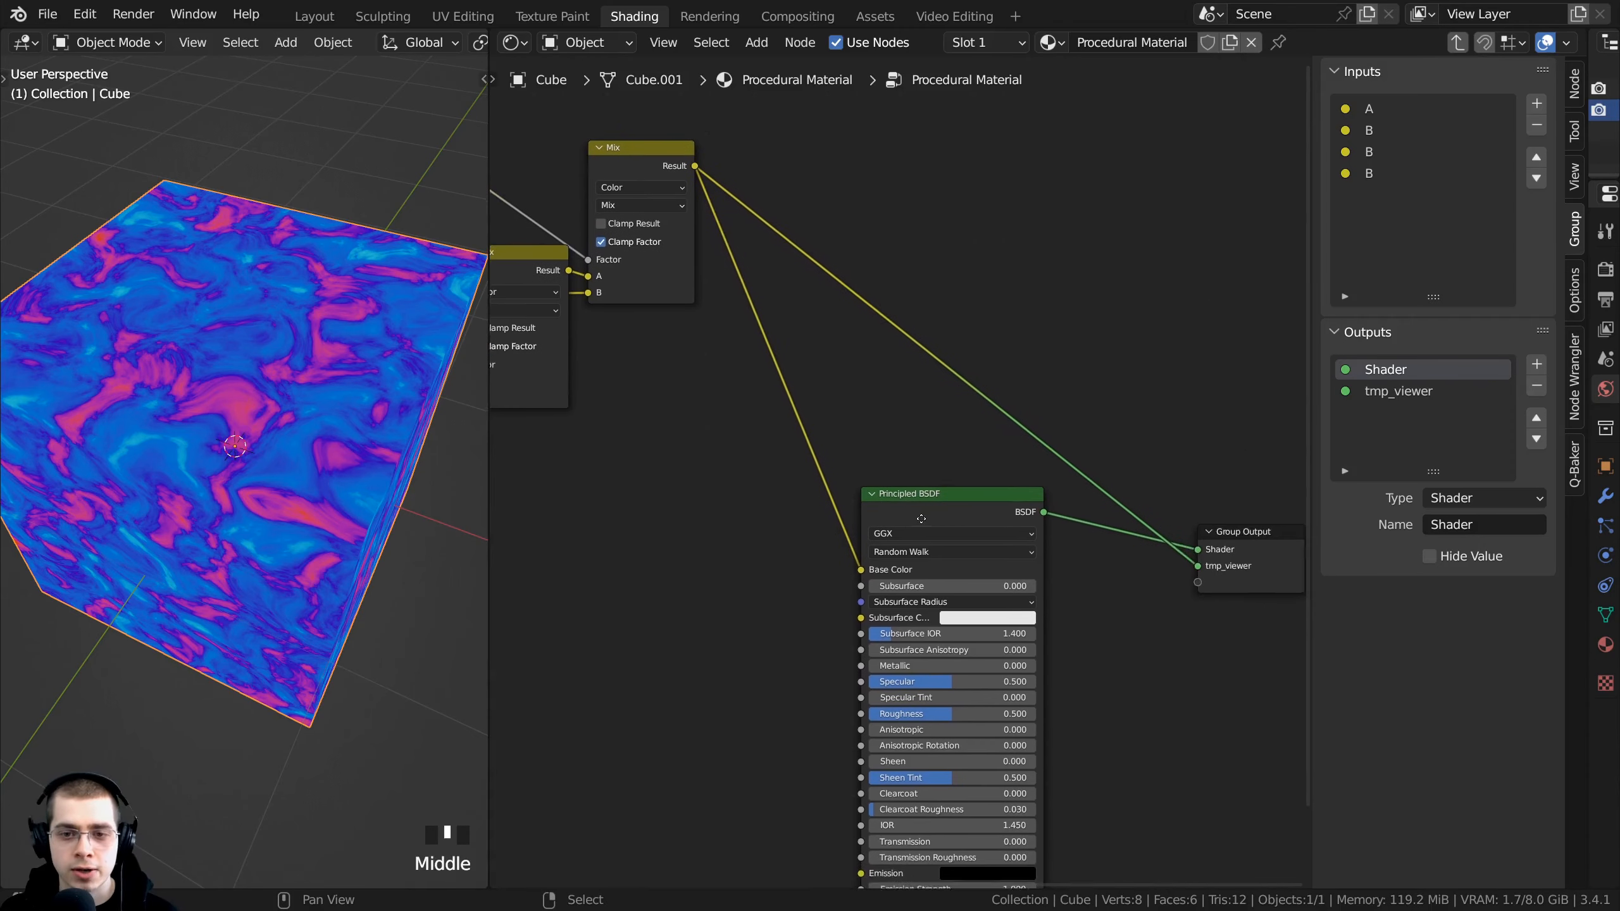
Step: Preview the Principled BSDF shader on the cube and shift its node slightly upward
scroll(937, 504, "up", 1)
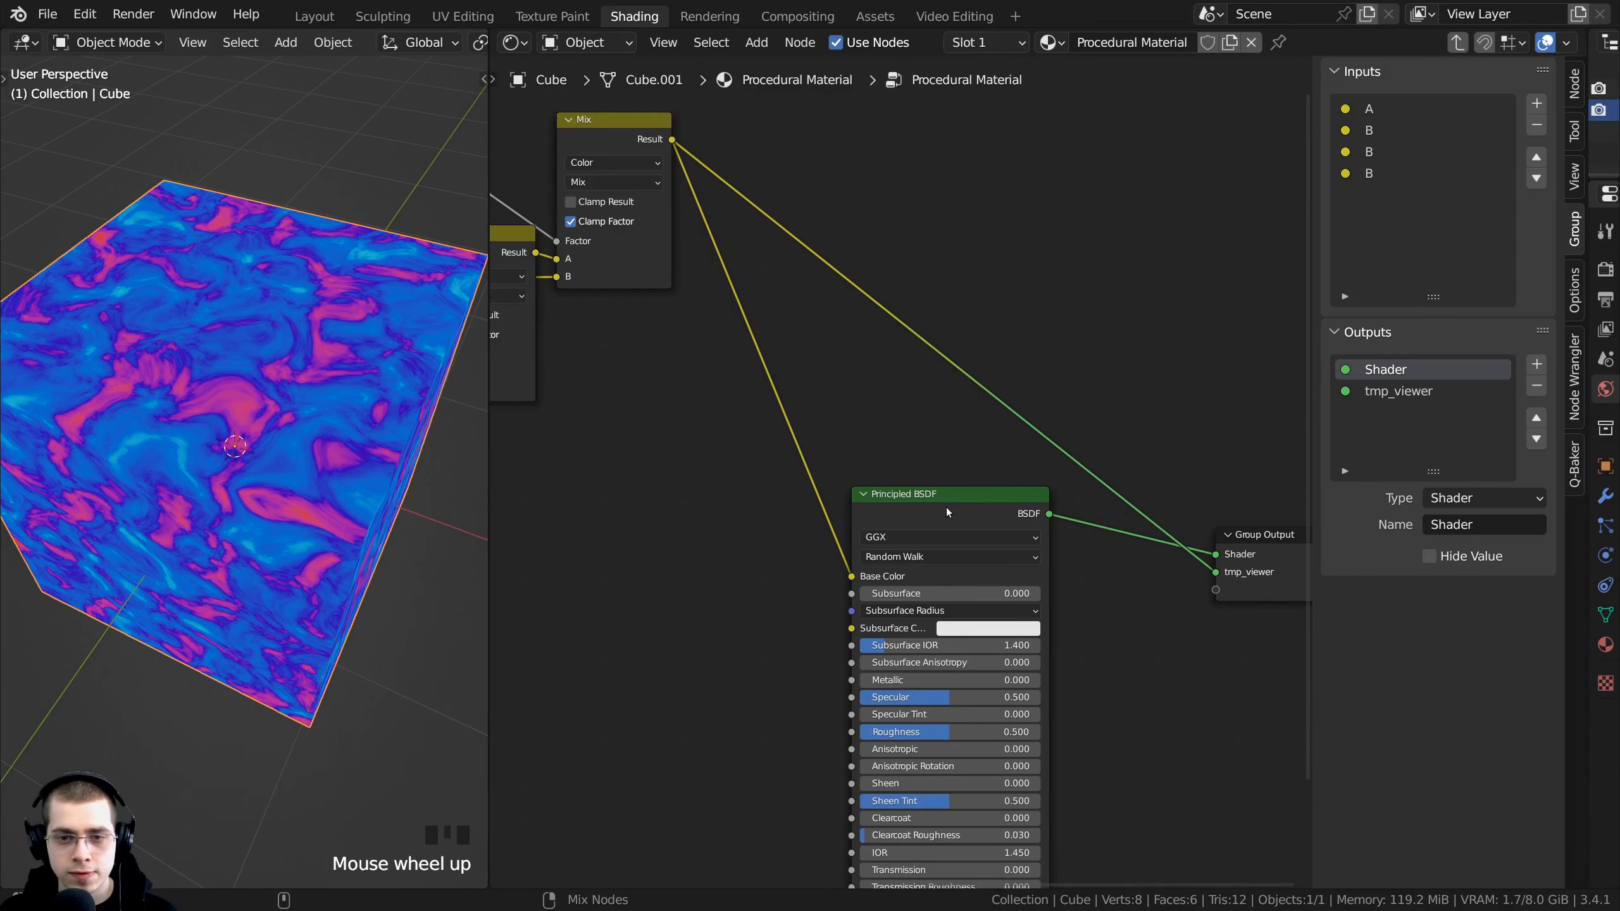
left_click(947, 511, "ctrl+shift")
mouse_move(926, 512)
left_mouse_down()
mouse_move(920, 460)
mouse_move(916, 507)
left_mouse_up()
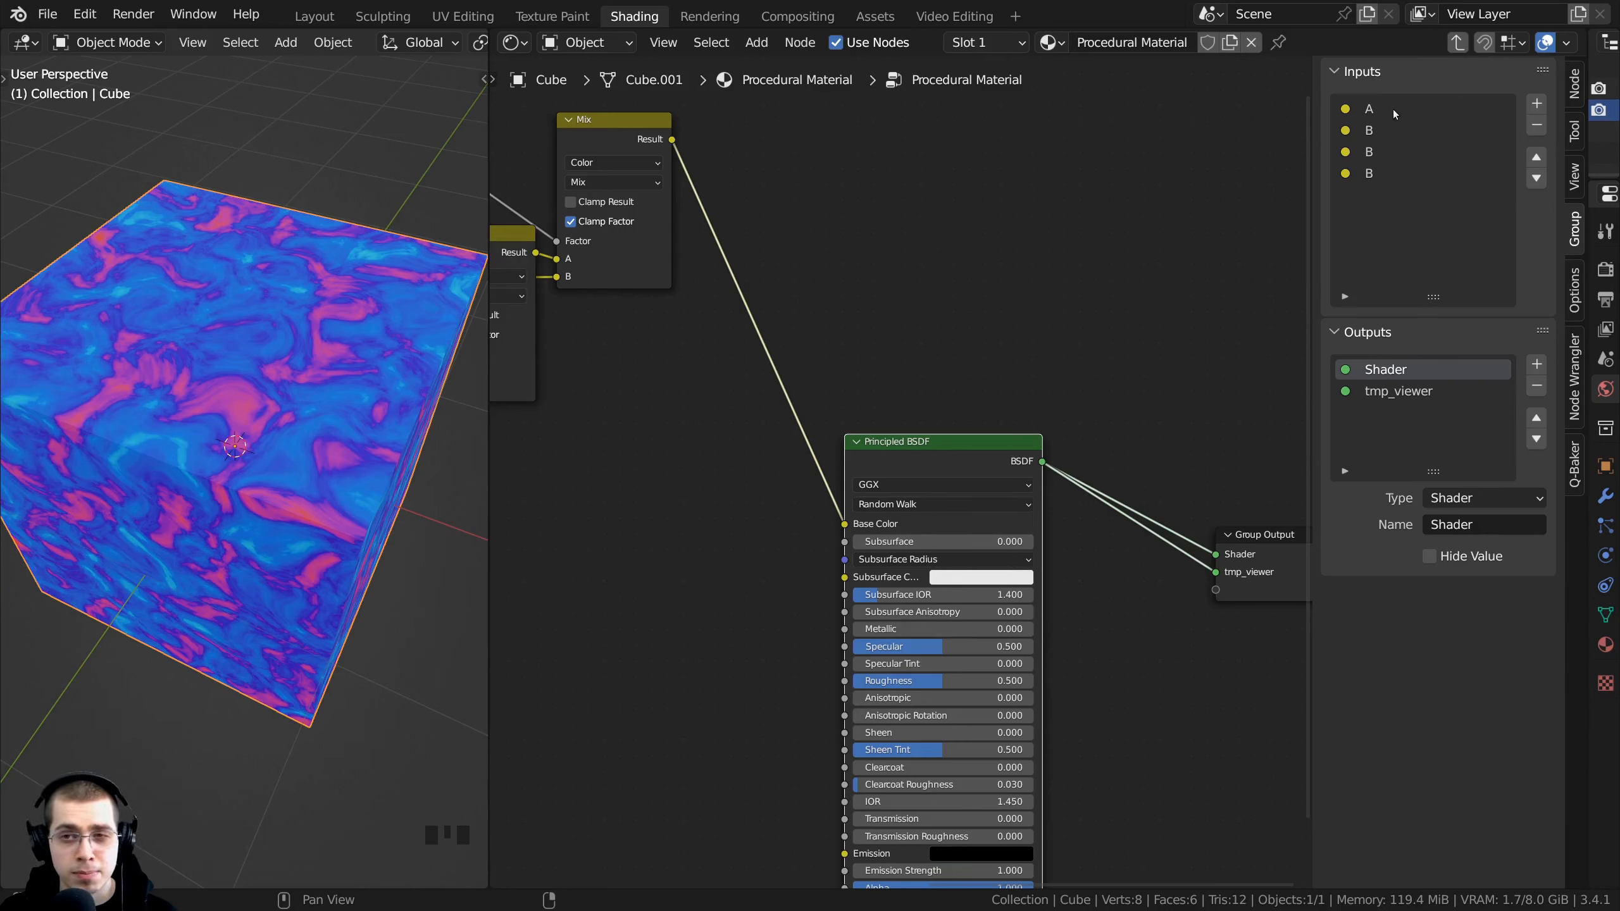
Step: Rename the four group inputs Color 1, Color 2, Color 3 and Color 4
left_click(1374, 109)
double_click(1374, 108)
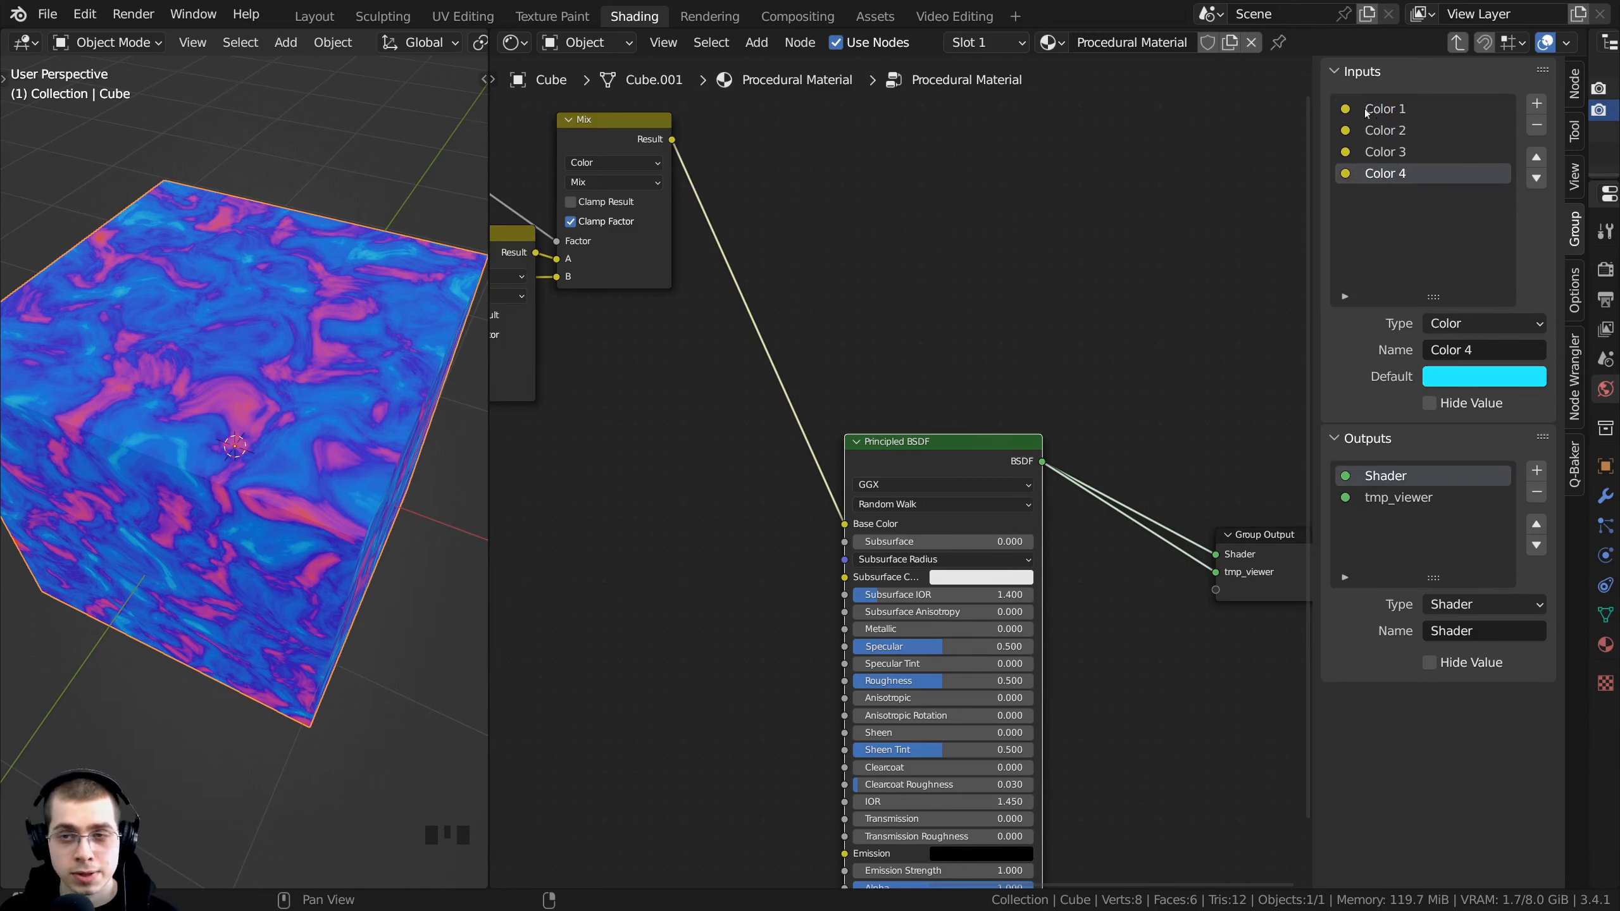
Step: Leave the node group and connect its Shader output to the Material Output's Surface in place of tmp_viewer
left_click(1386, 115)
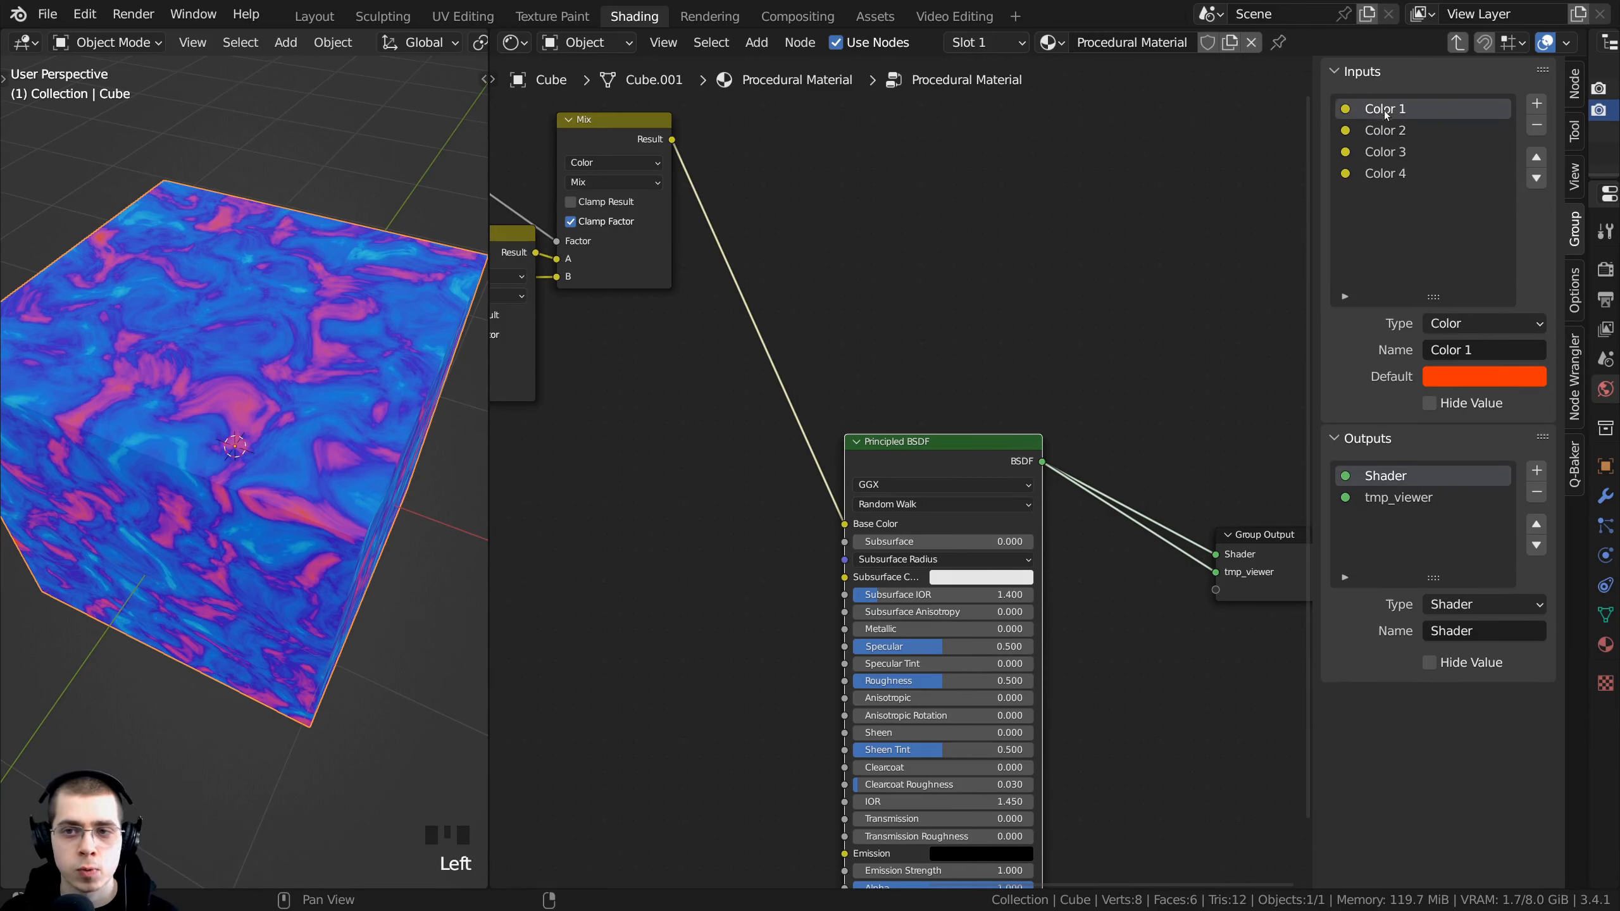
scroll(900, 577, "down", 2)
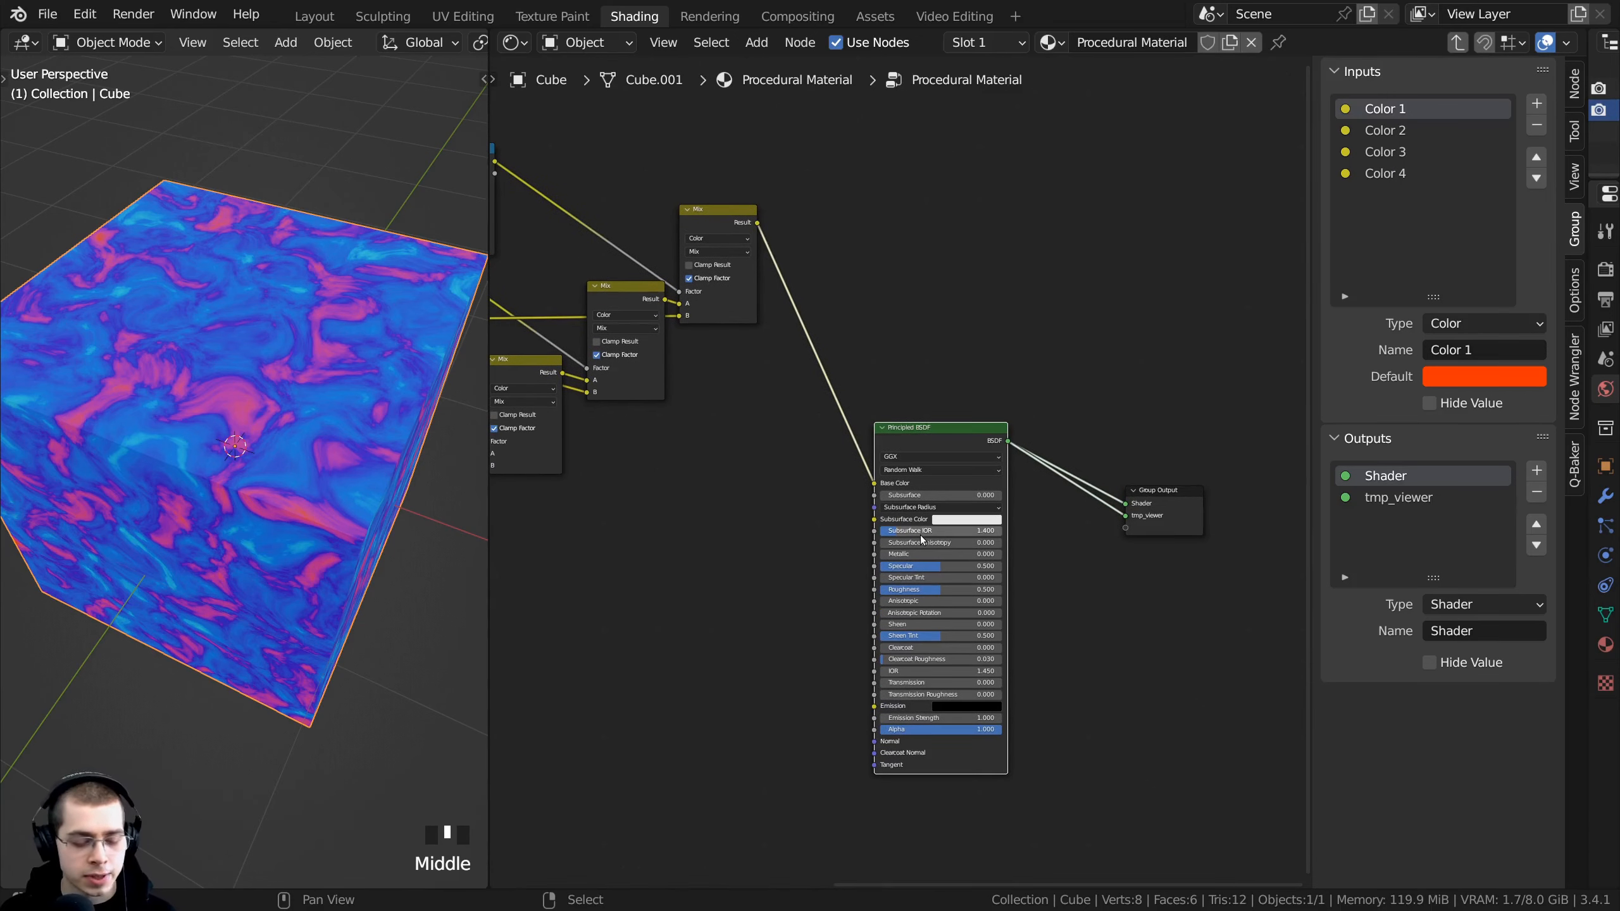
key("Tab")
scroll(920, 534, "up", 10)
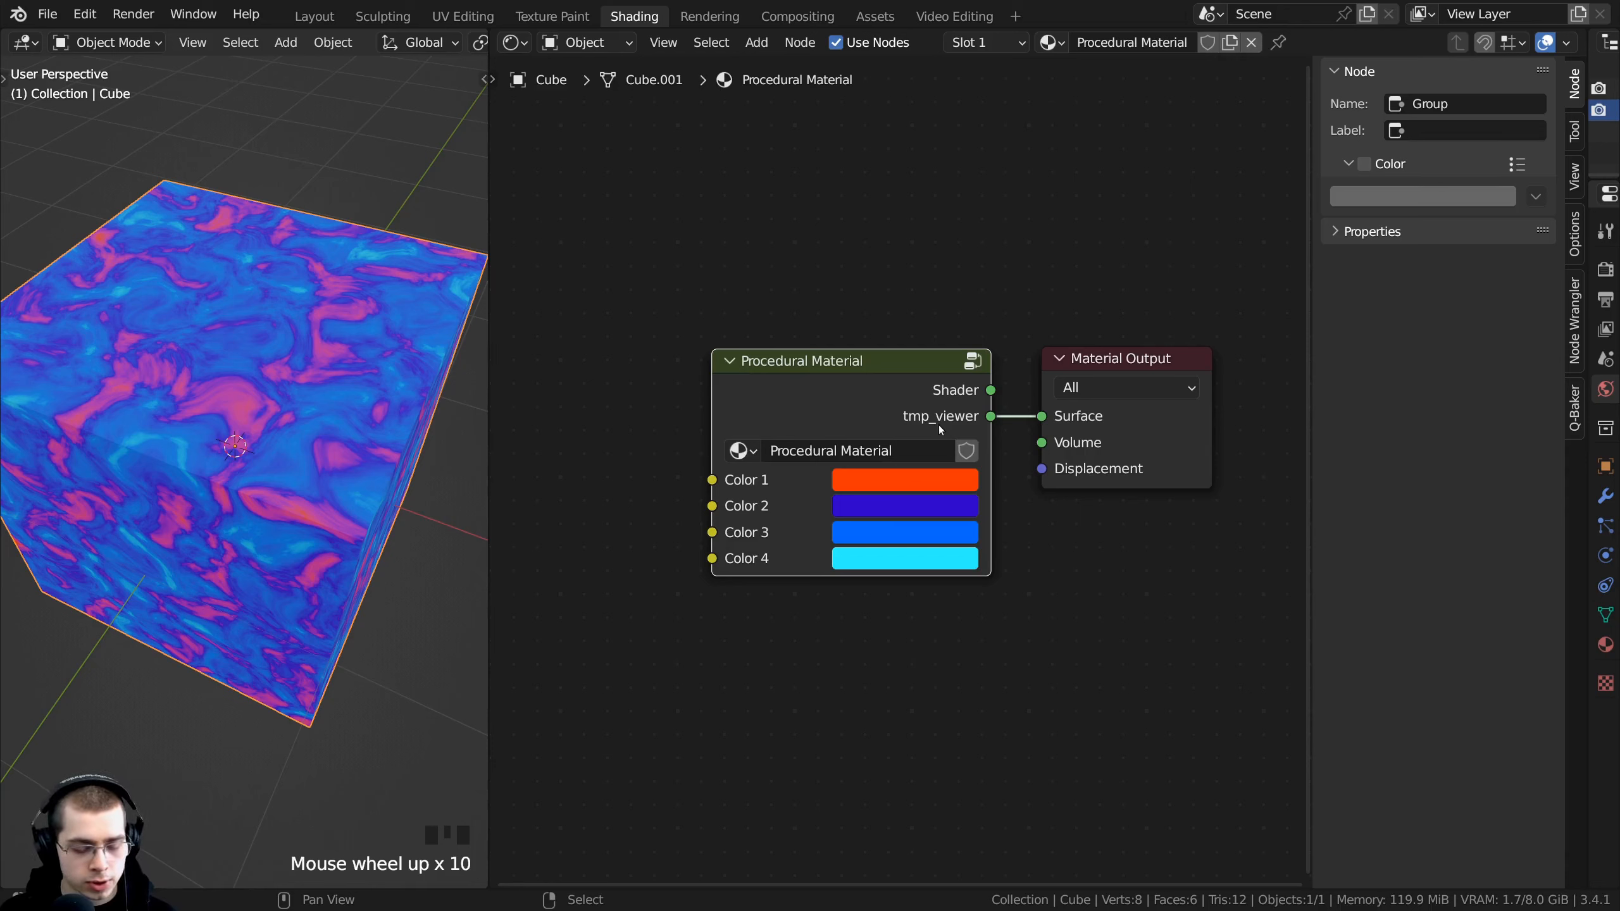
left_click(879, 396, "ctrl+shift")
left_click_drag(872, 393, 882, 394)
middle_click_drag(882, 395, 879, 443)
scroll(879, 444, "up", 1)
Step: Try out different colours for Color 1, Color 2 and Color 3 on the Procedural Material group node
left_click(900, 504)
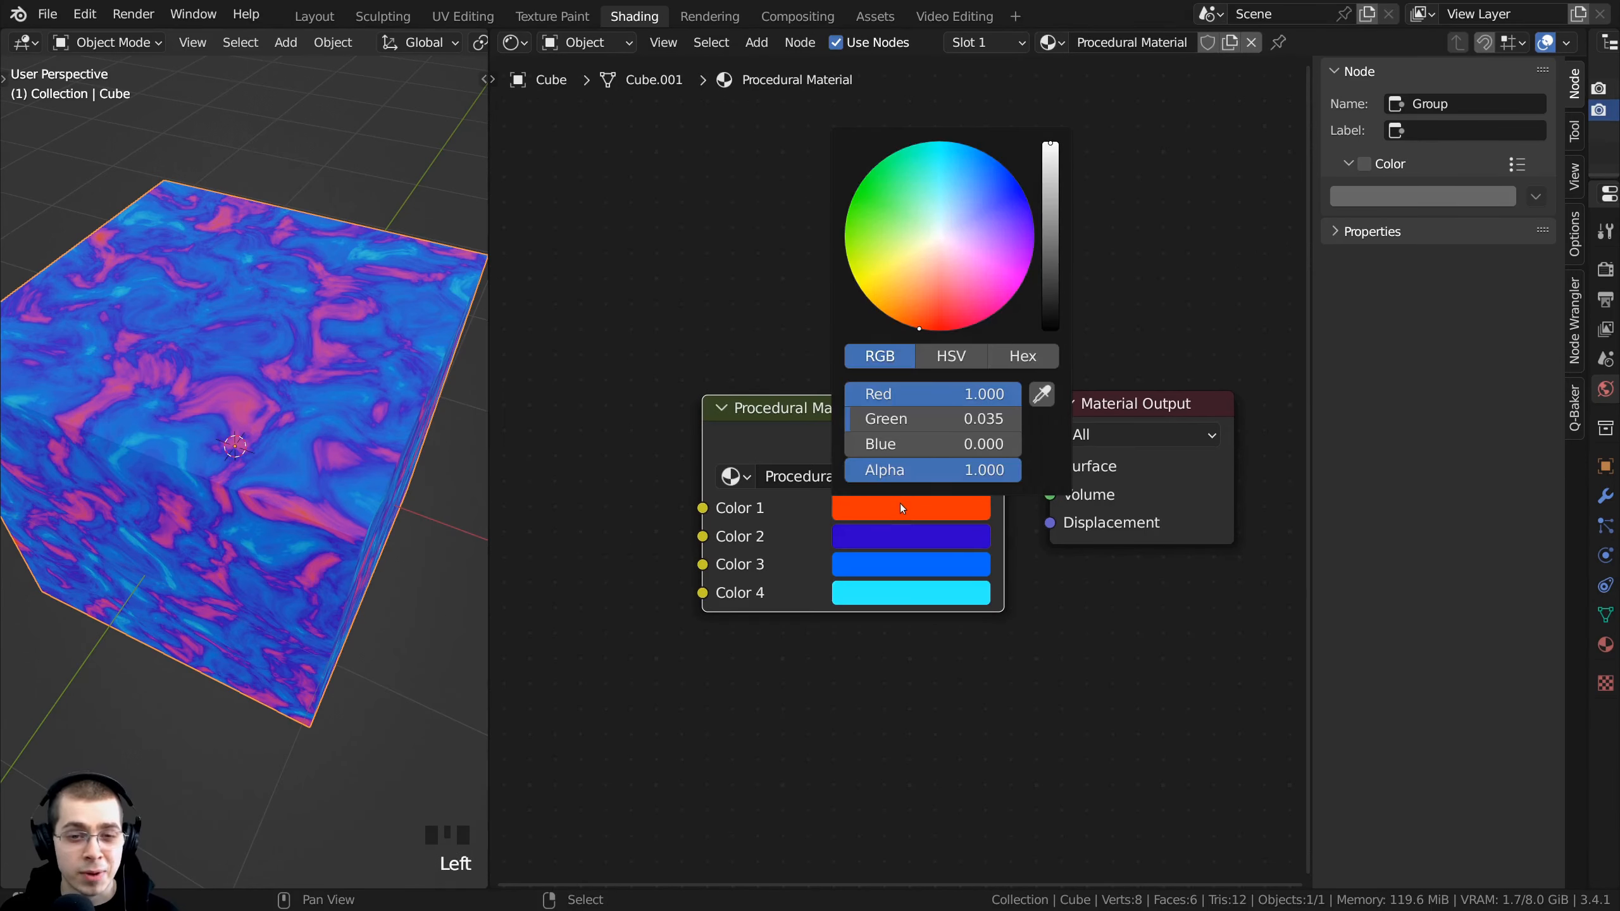
left_click_drag(944, 238, 920, 328)
left_click(858, 536)
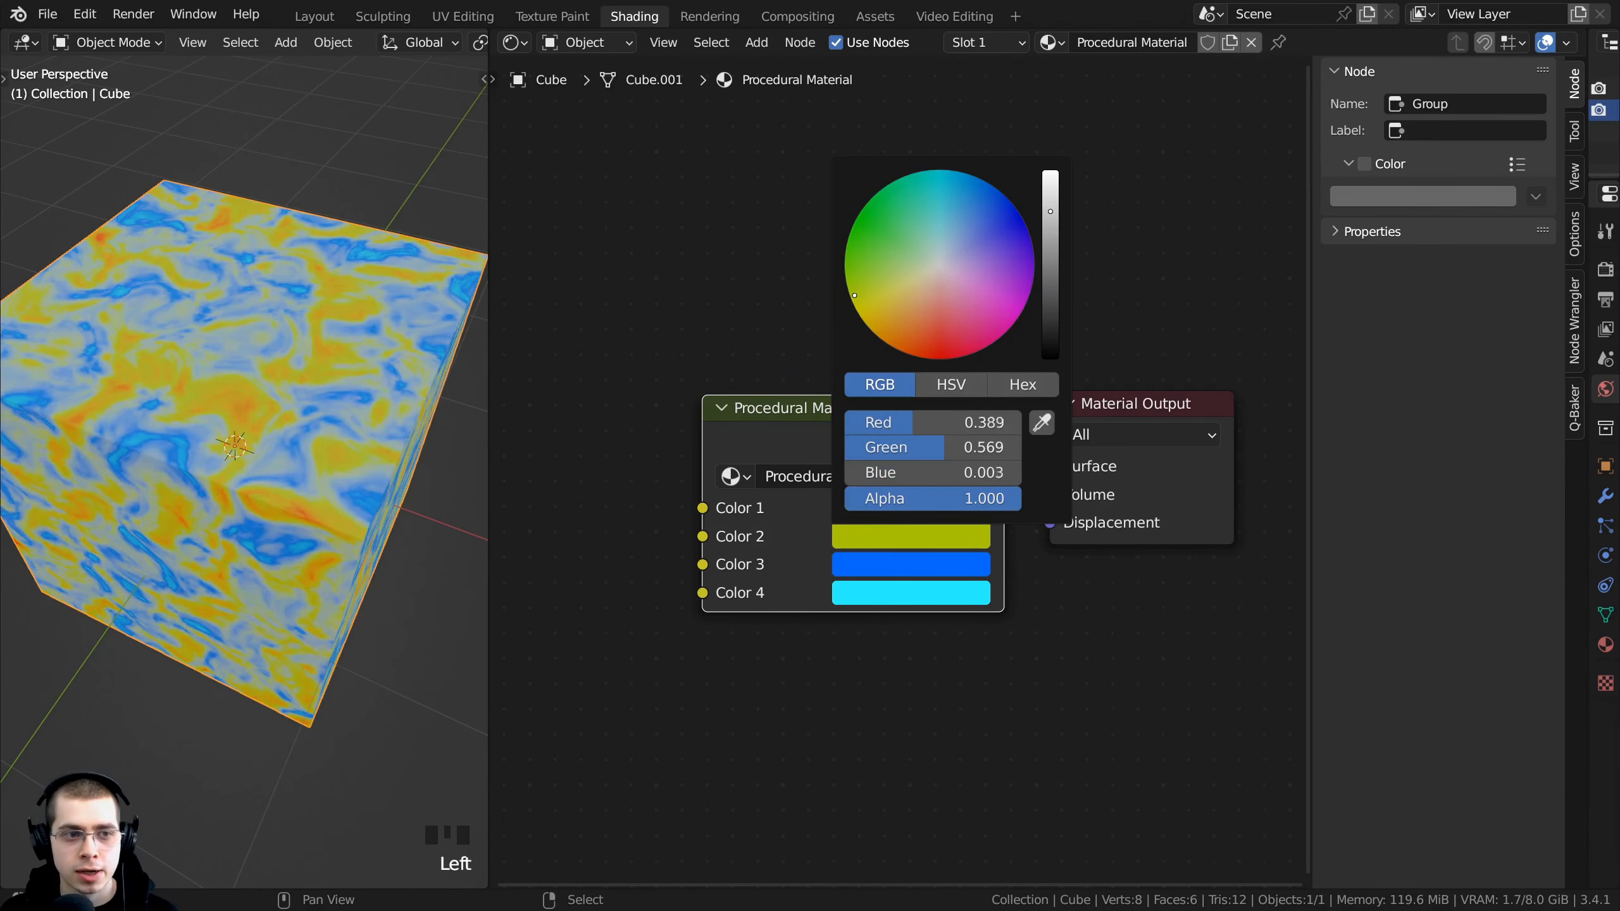
left_click_drag(977, 215, 940, 388)
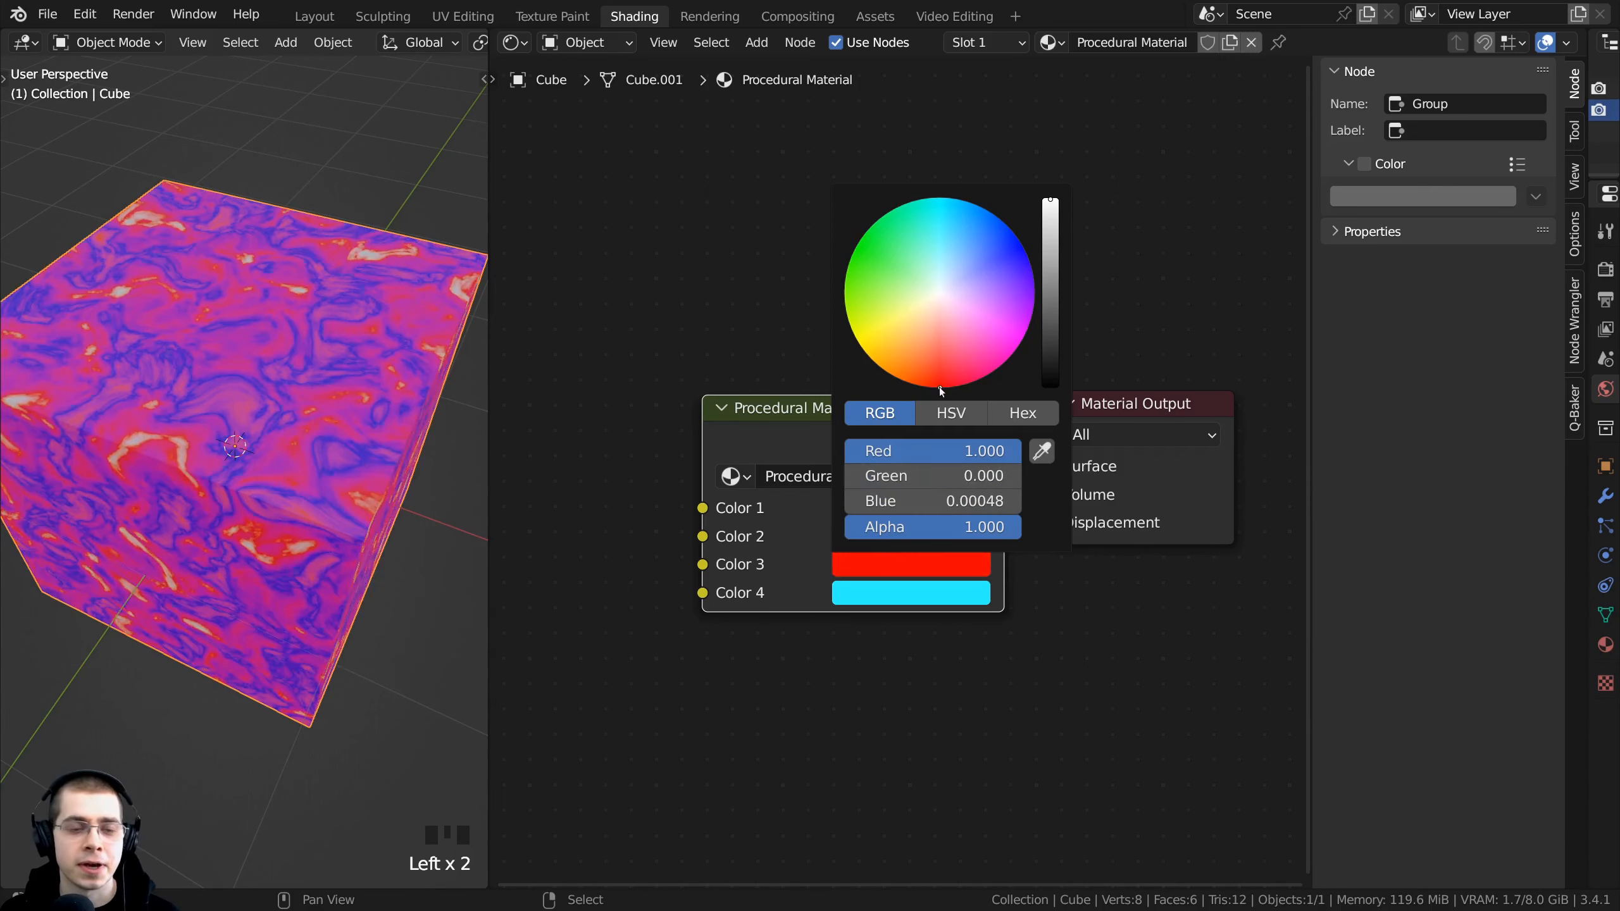
right_click(939, 387)
scroll(828, 483, "up", 2)
left_click_drag(843, 448, 844, 437)
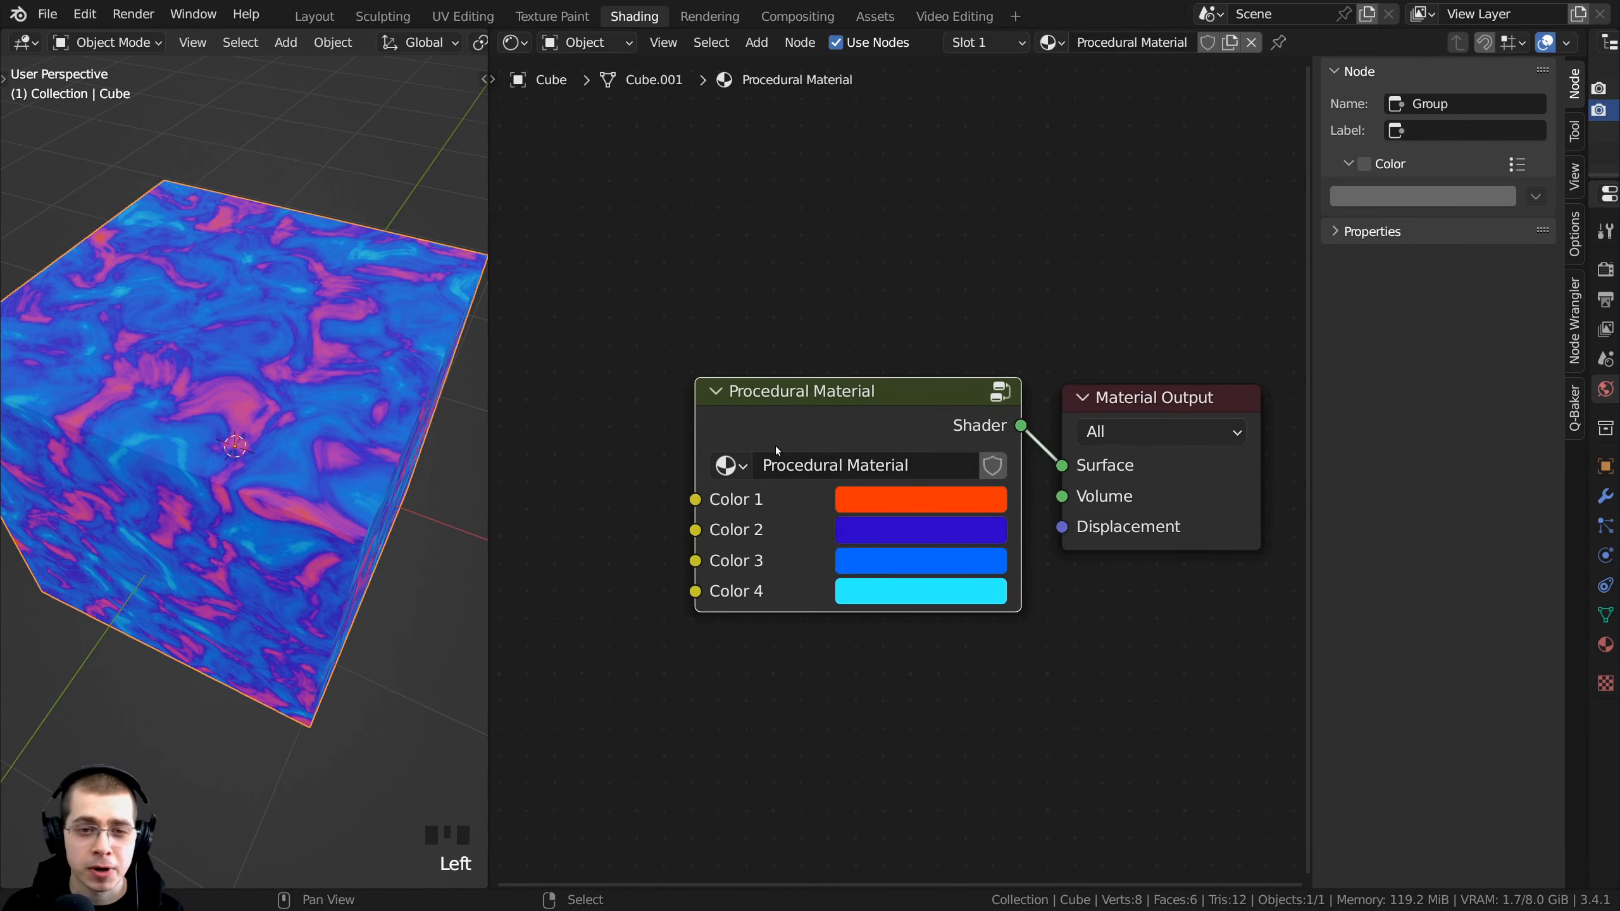
Step: Enter the node group and inspect the first stop's position and colour on the coloured ColorRamp
double_click(869, 463)
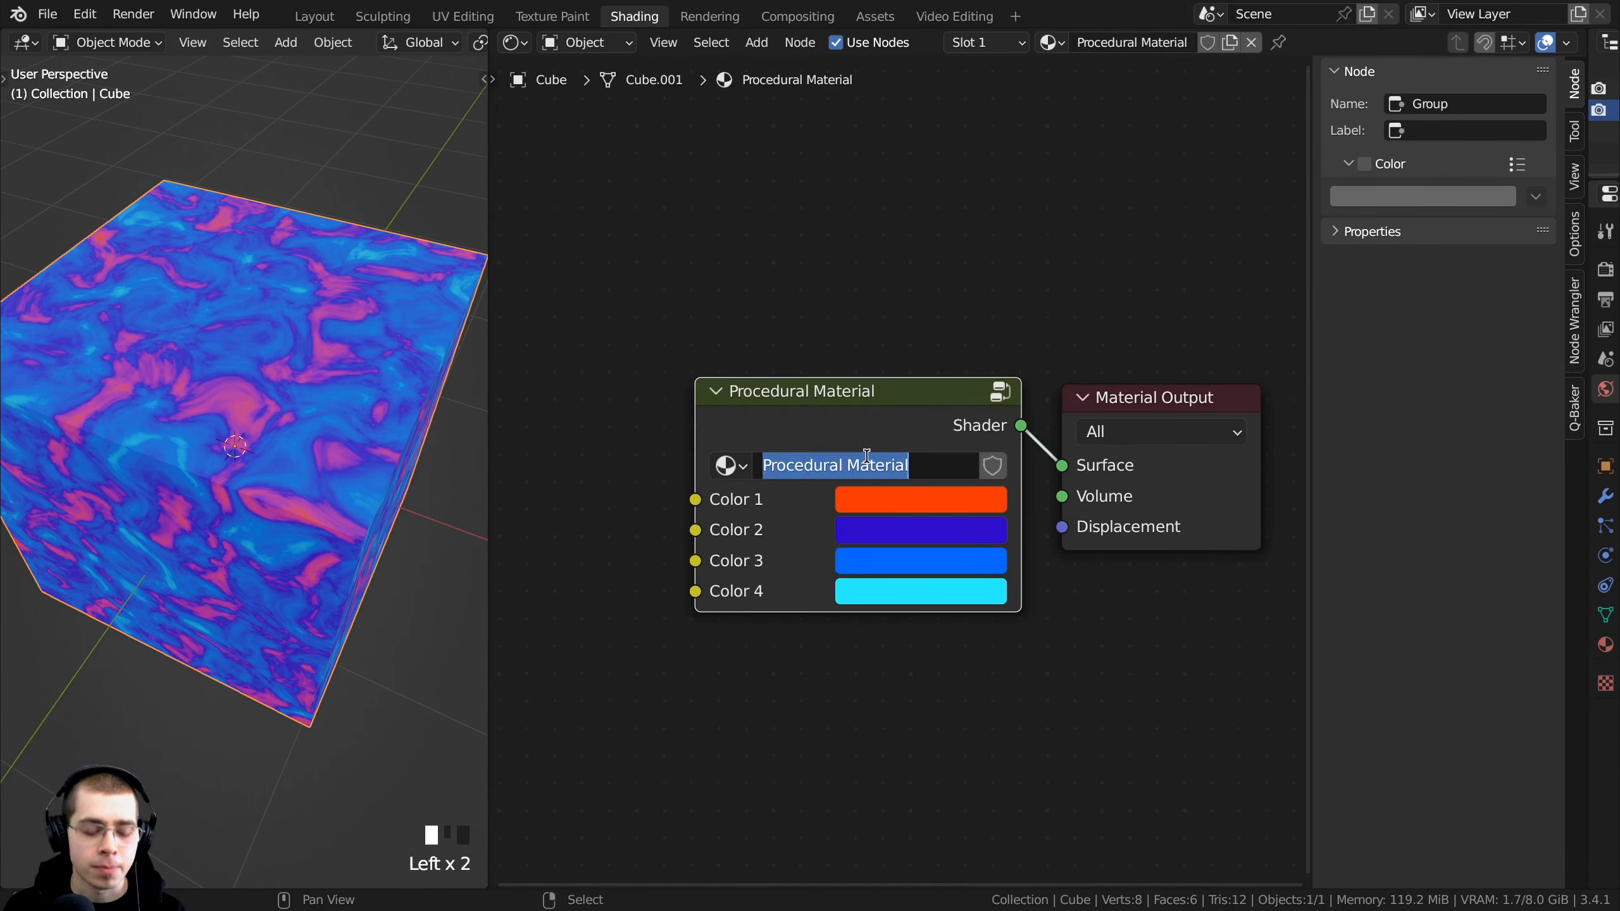
key("Tab")
scroll(794, 570, "down", 11)
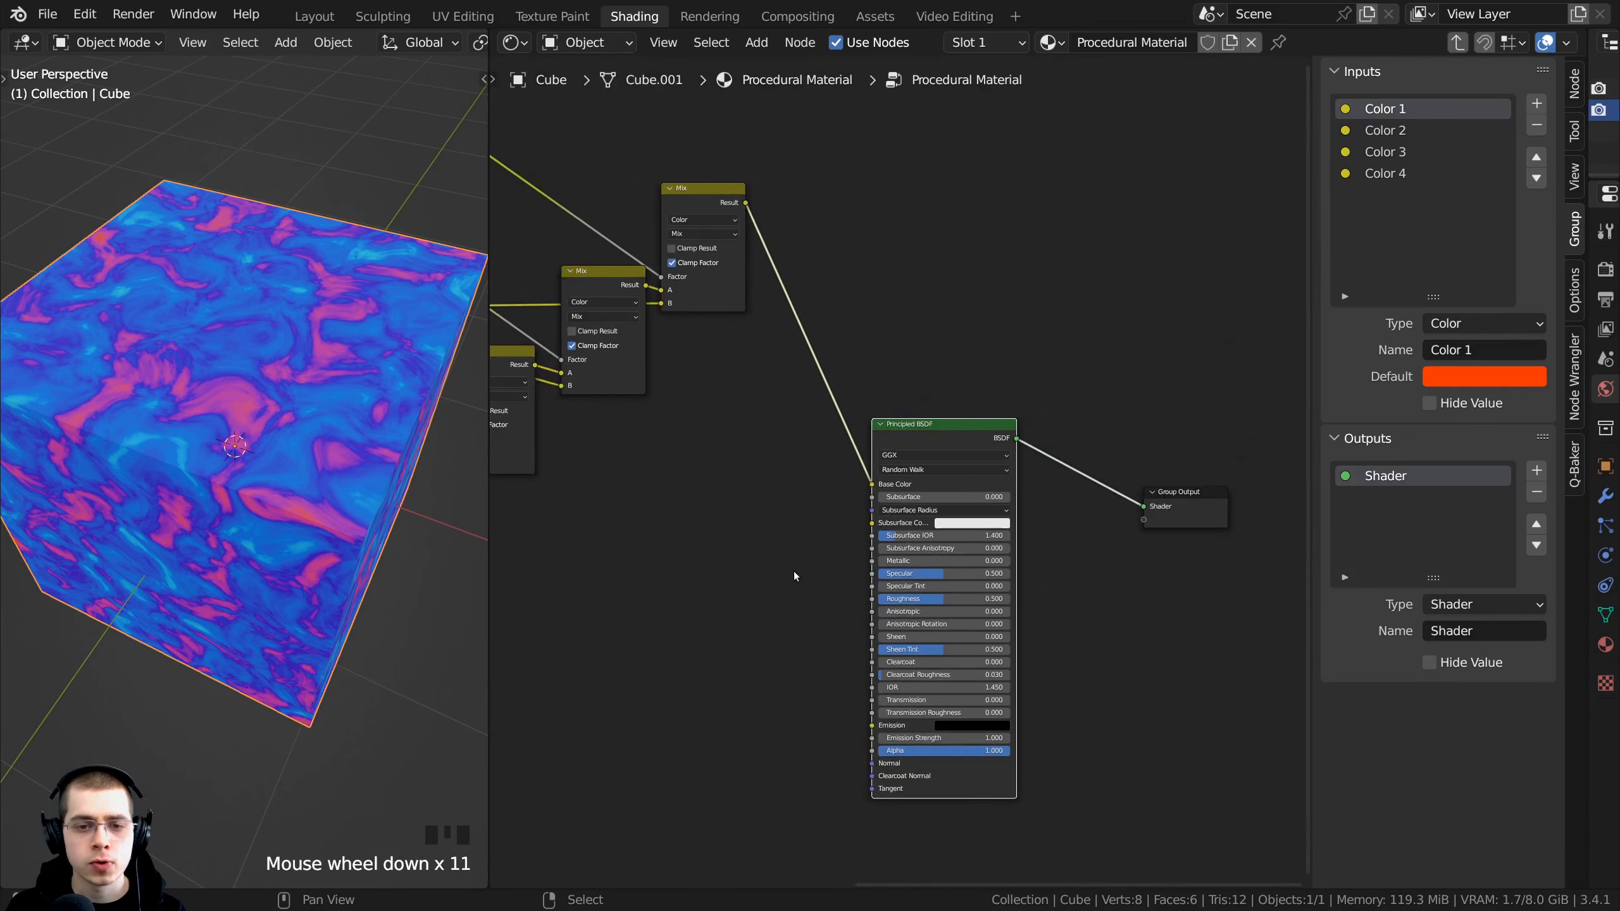
middle_click_drag(794, 570, 1065, 463)
scroll(1065, 462, "up", 8)
scroll(1065, 462, "up", 4)
mouse_move(829, 489)
left_mouse_down()
mouse_move(775, 498)
mouse_move(831, 498)
left_mouse_up()
mouse_move(951, 525)
left_mouse_down()
mouse_move(855, 524)
mouse_move(951, 524)
left_mouse_up()
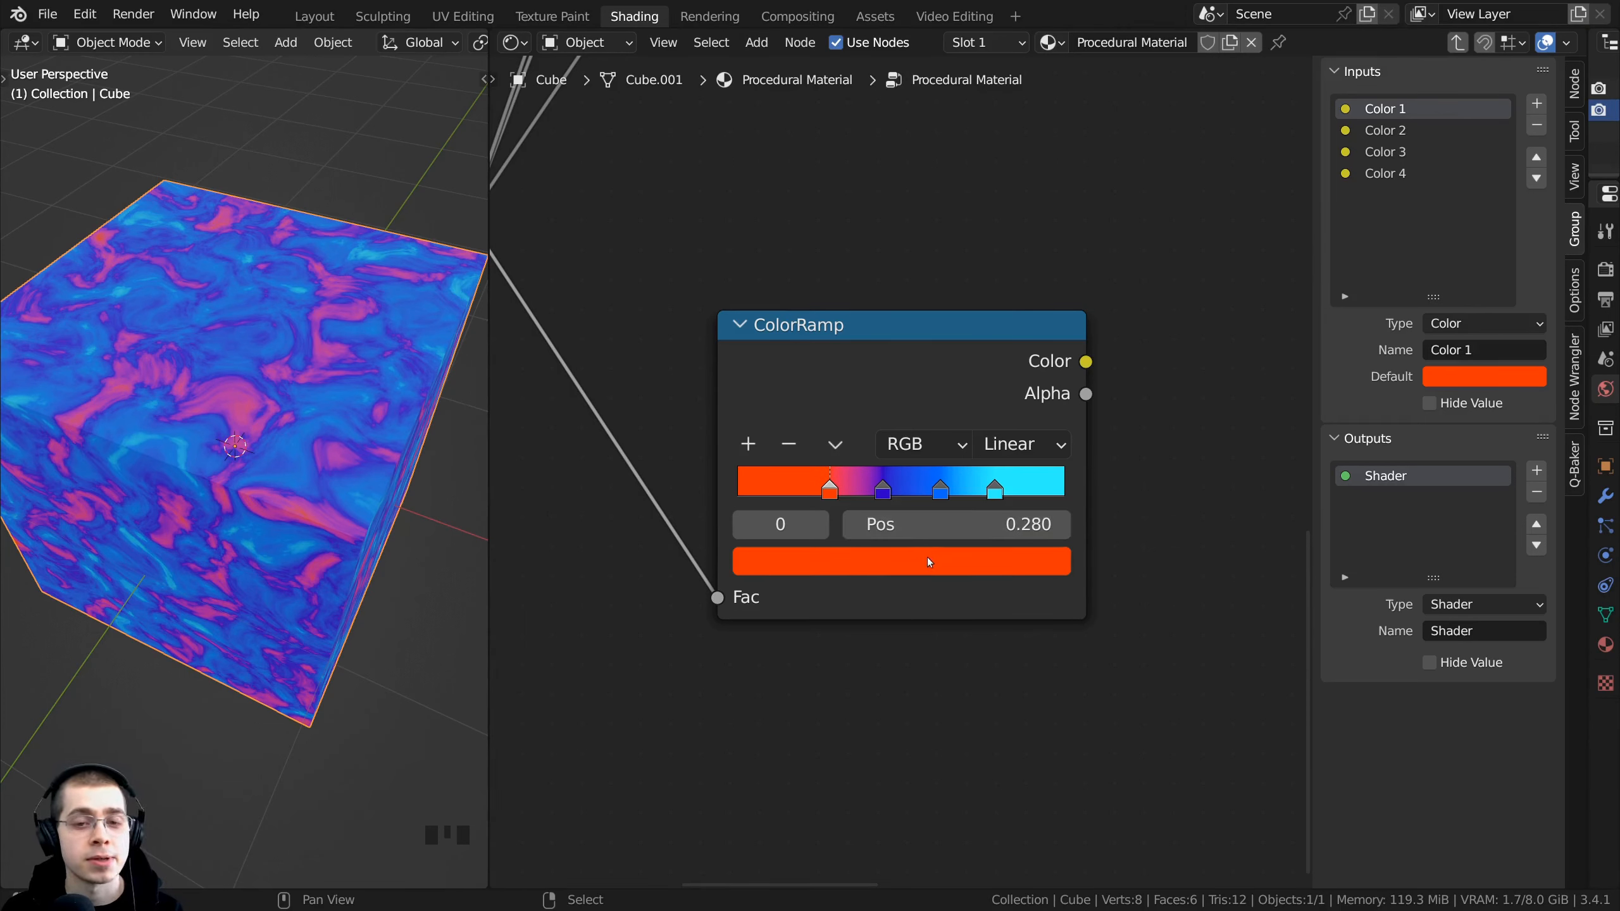
scroll(935, 548, "down", 2)
left_click_drag(941, 370, 973, 352)
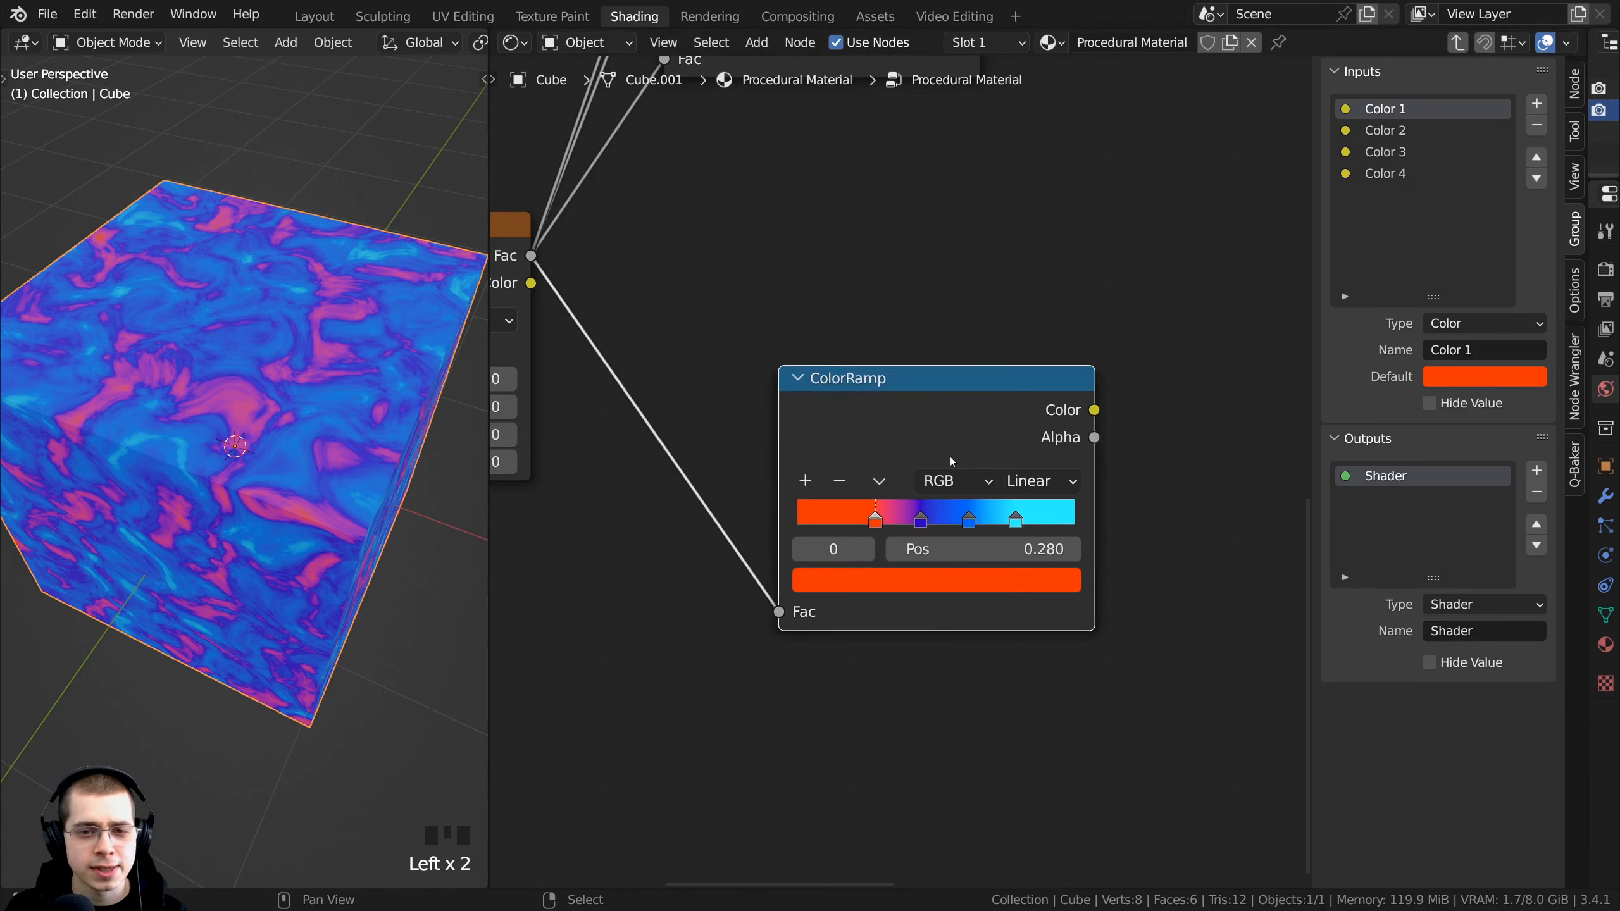
Step: Examine the stop positions of the three black-and-white ColorRamps and look through the four colour group inputs
scroll(949, 456, "down", 7)
middle_click_drag(853, 271, 892, 333)
middle_click_drag(855, 149, 831, 256)
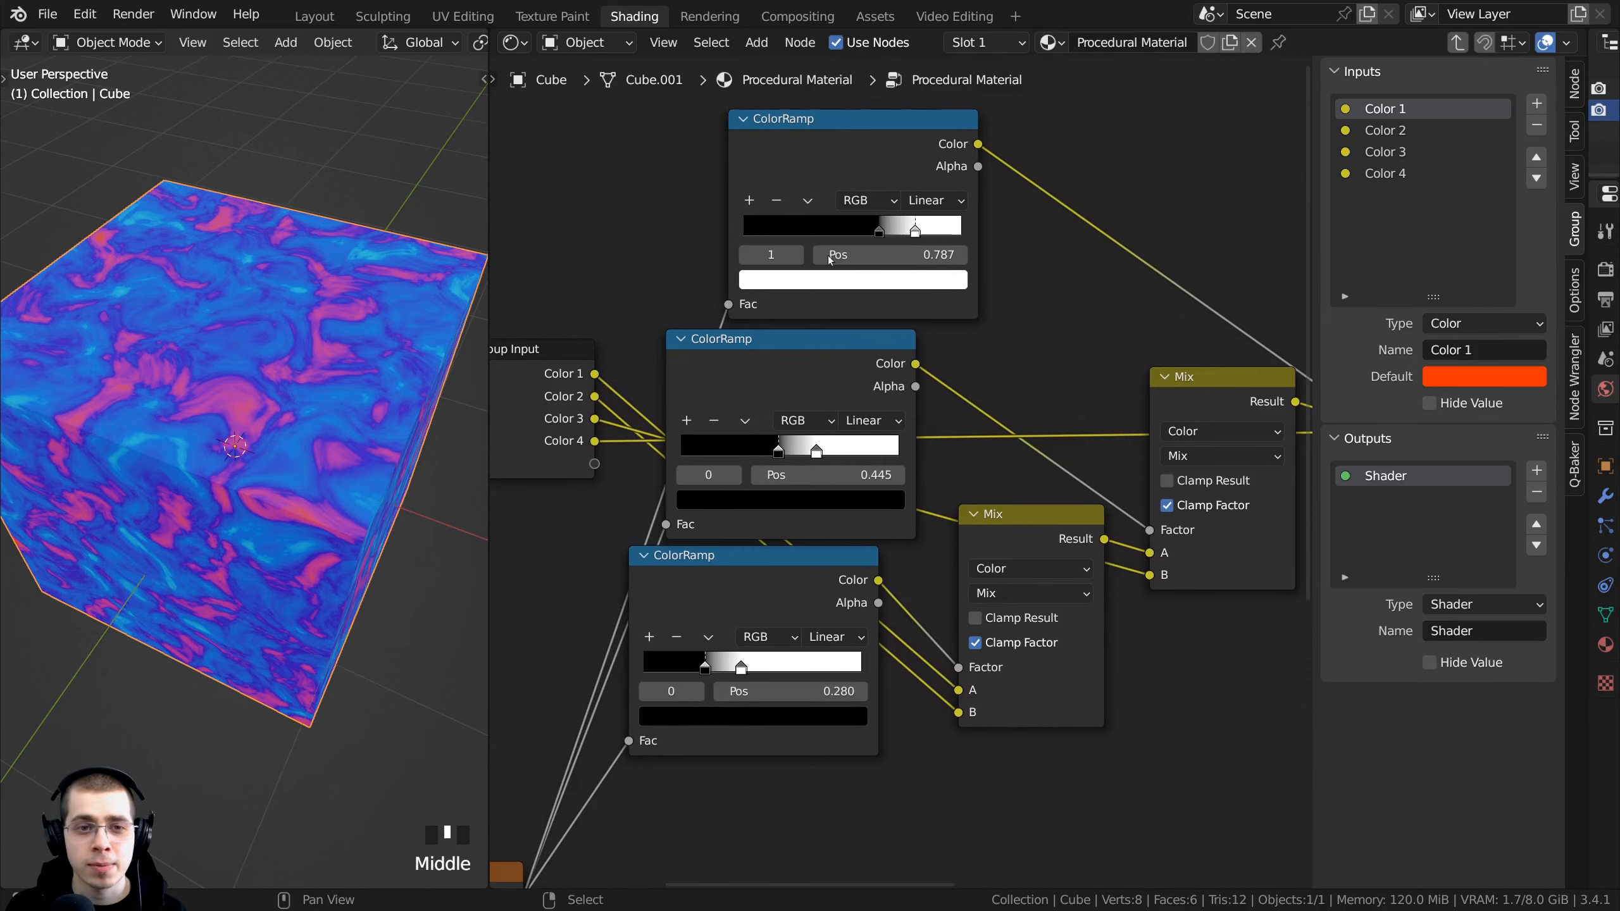
left_click(811, 176)
left_click(763, 387)
left_click(717, 590)
middle_click_drag(719, 591, 708, 450)
scroll(708, 449, "up", 3)
left_click_drag(696, 538, 730, 542)
middle_click_drag(793, 265, 765, 434)
mouse_move(764, 434)
left_mouse_down()
mouse_move(726, 434)
mouse_move(765, 434)
left_mouse_up()
left_click_drag(836, 439, 815, 441)
left_click(815, 439)
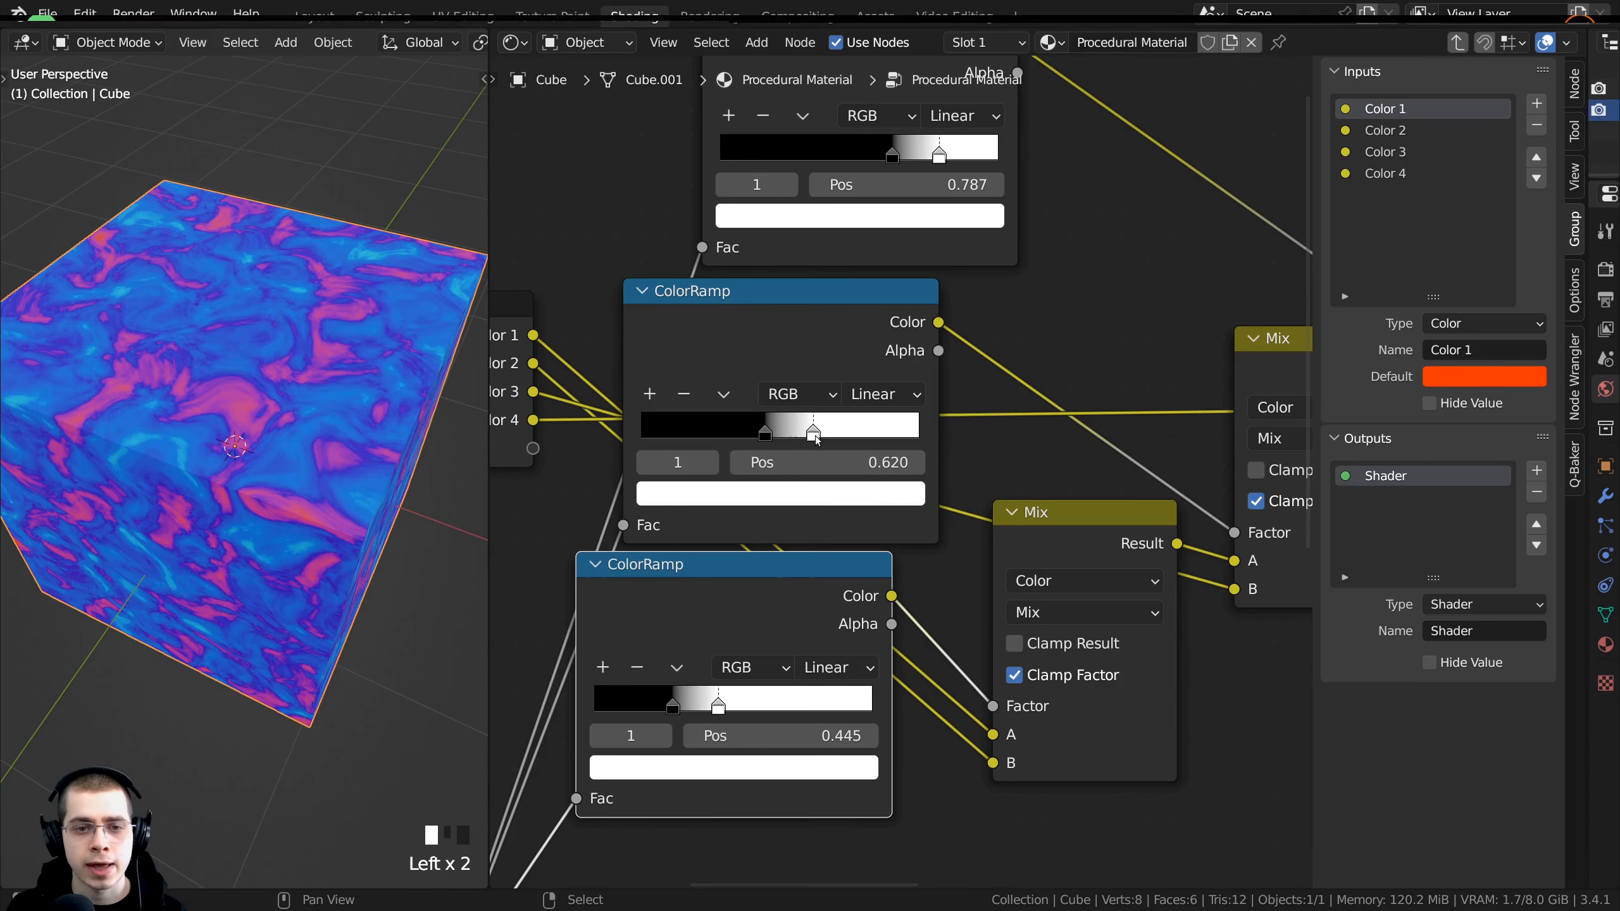
left_click(673, 705)
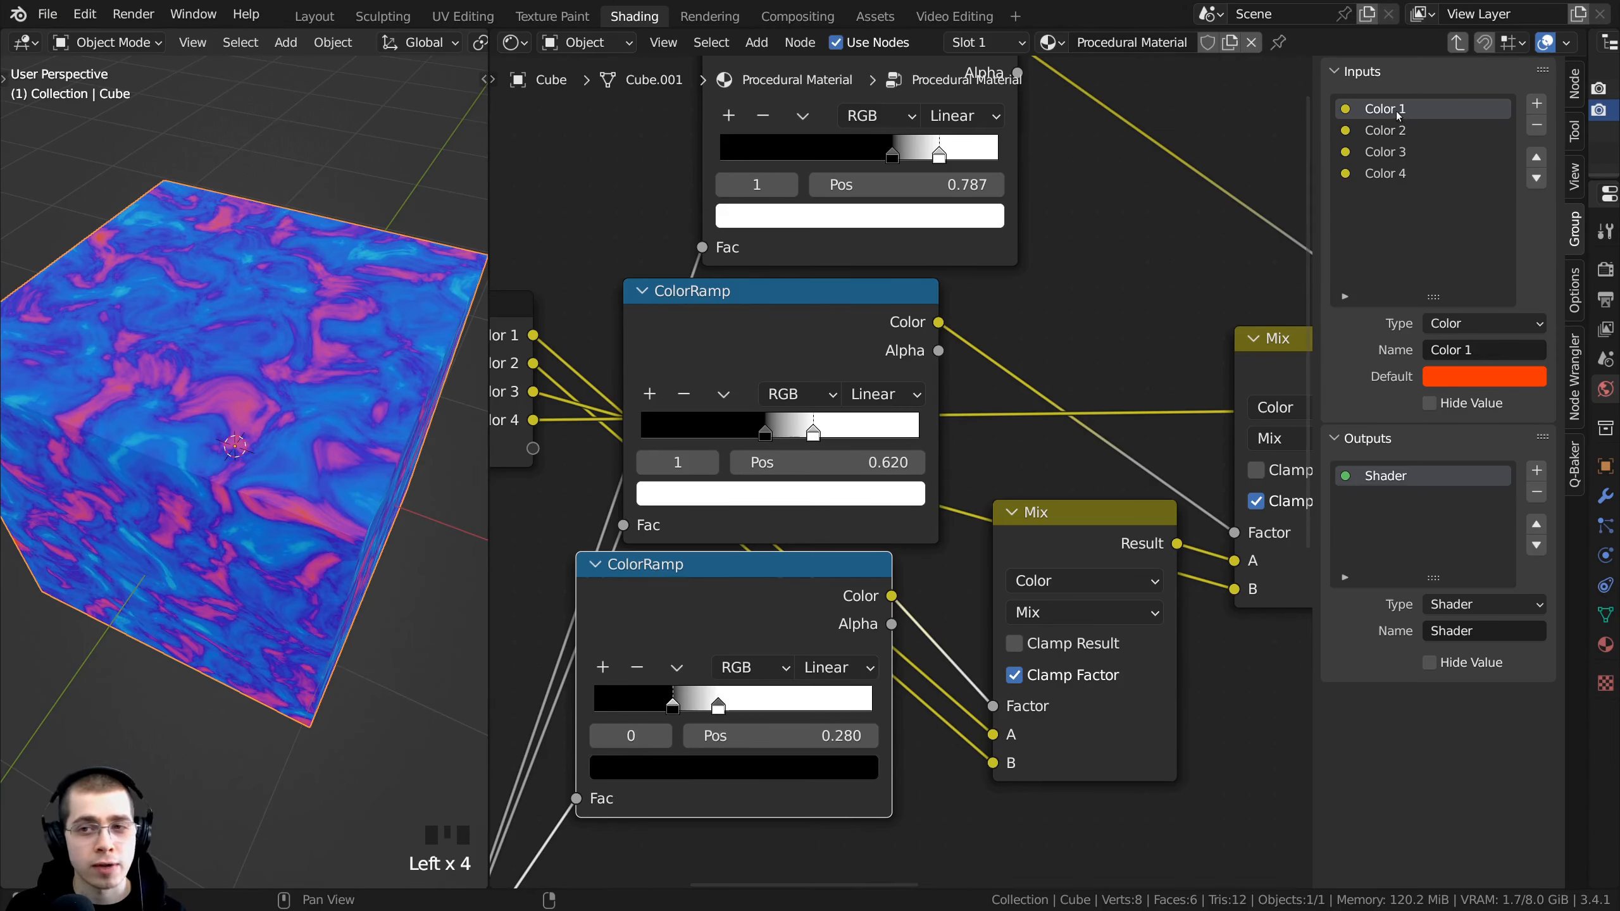
left_click(1389, 131)
left_click(1389, 152)
left_click(1389, 173)
left_click(1390, 115)
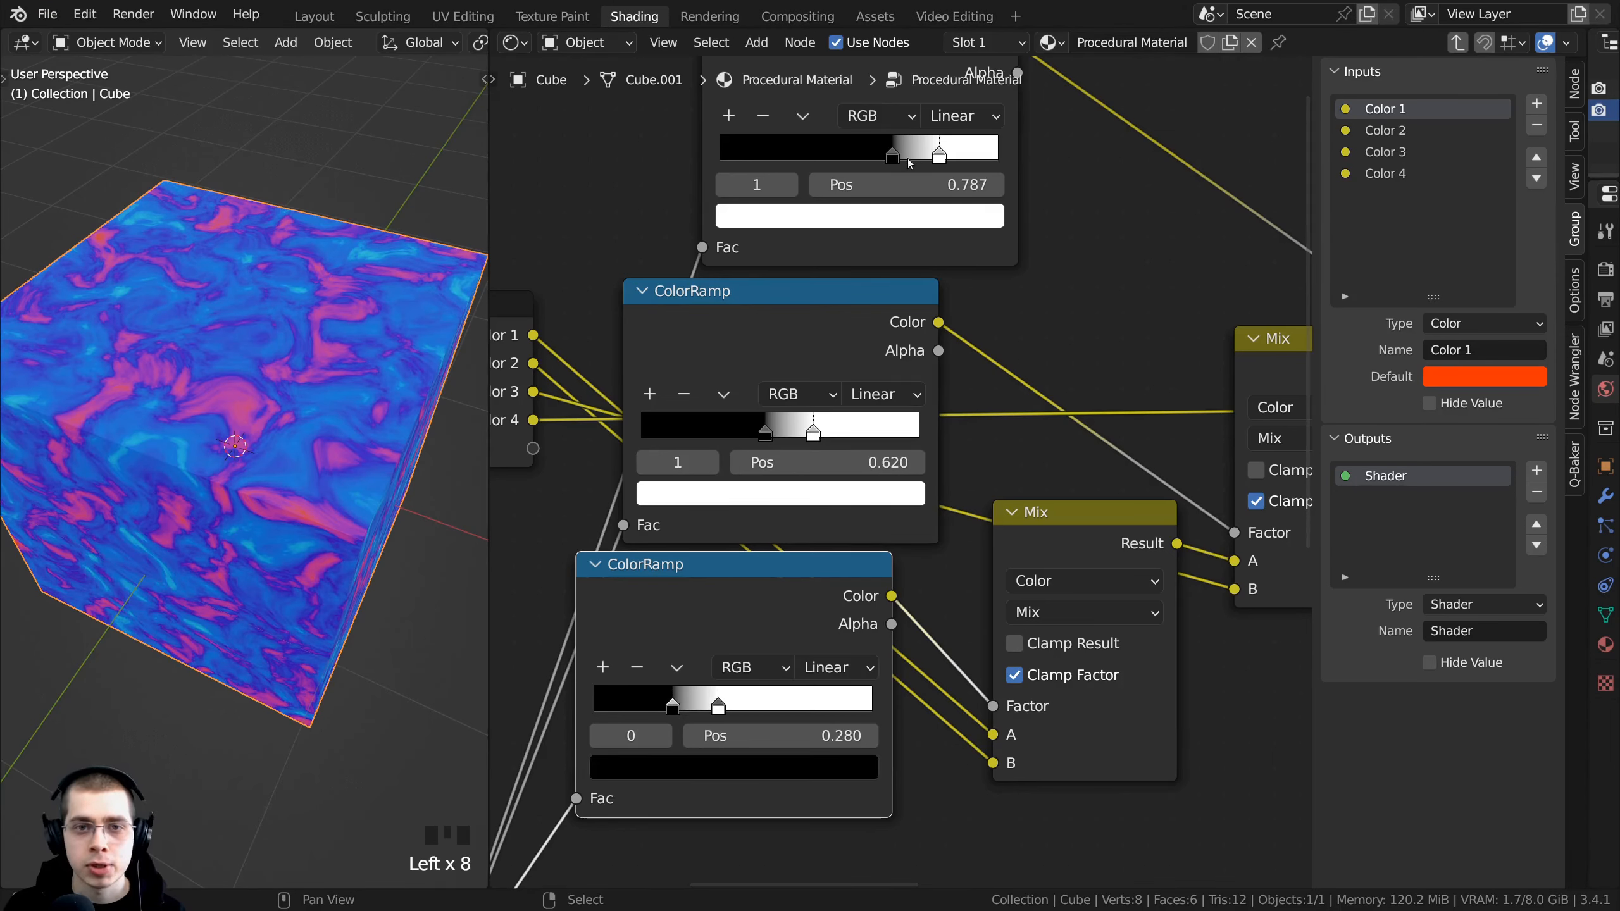
mouse_move(899, 163)
left_mouse_down()
mouse_move(862, 166)
mouse_move(893, 165)
left_mouse_up()
Step: Shift the Group Input node slightly up and left, further away from the ColorRamps
scroll(893, 164, "down", 3)
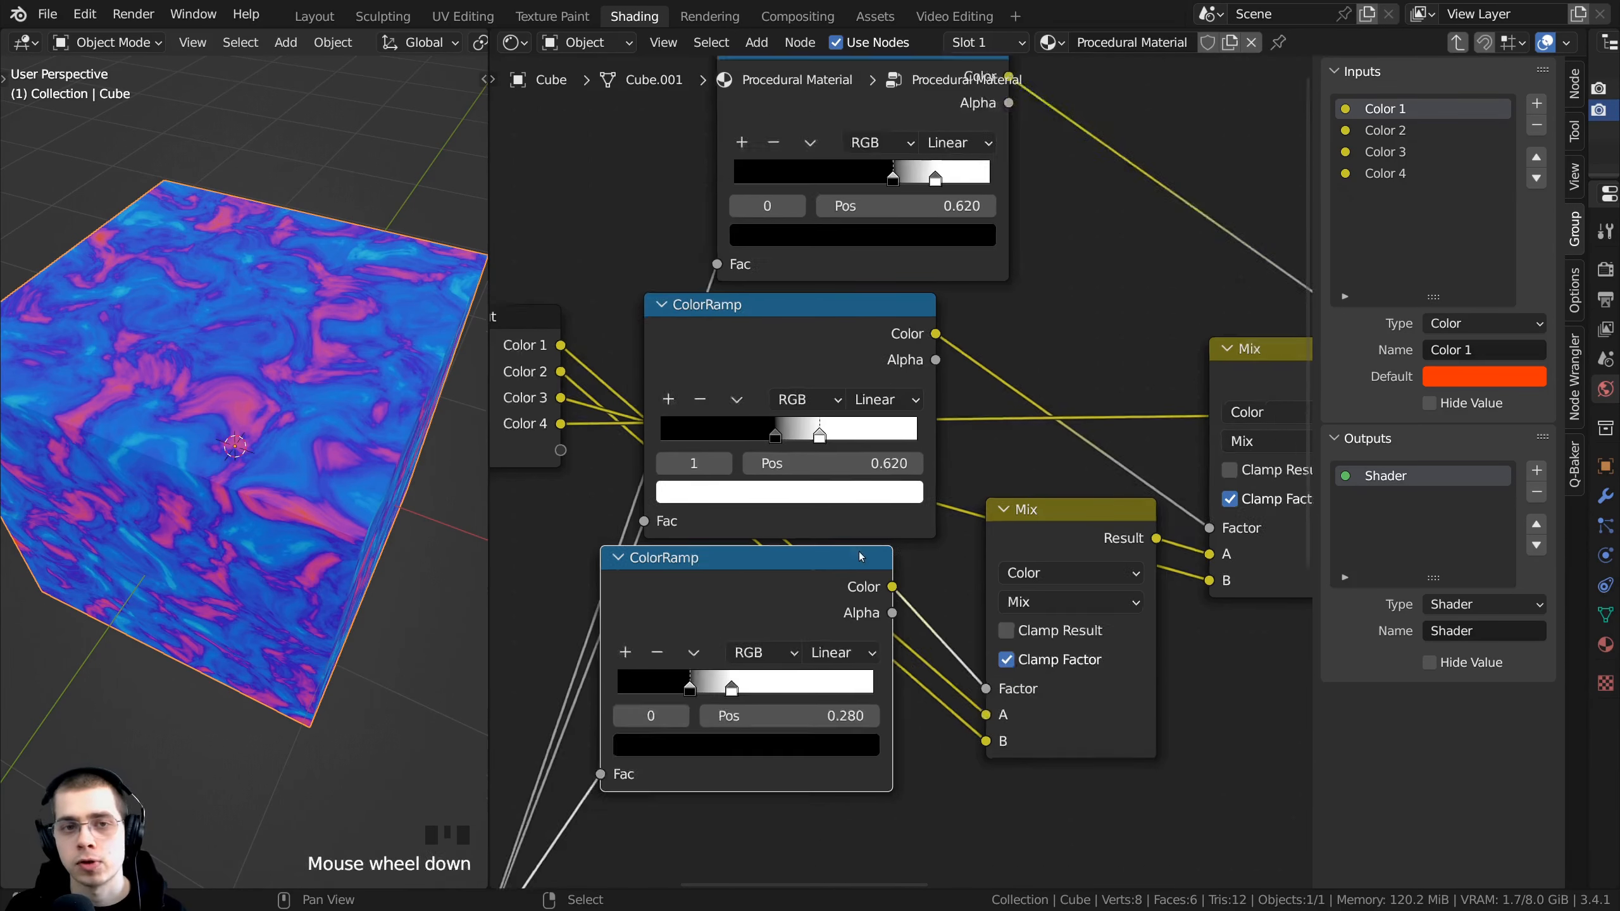
middle_click_drag(864, 544, 874, 511)
middle_click_drag(717, 511, 791, 408)
scroll(792, 405, "up", 5)
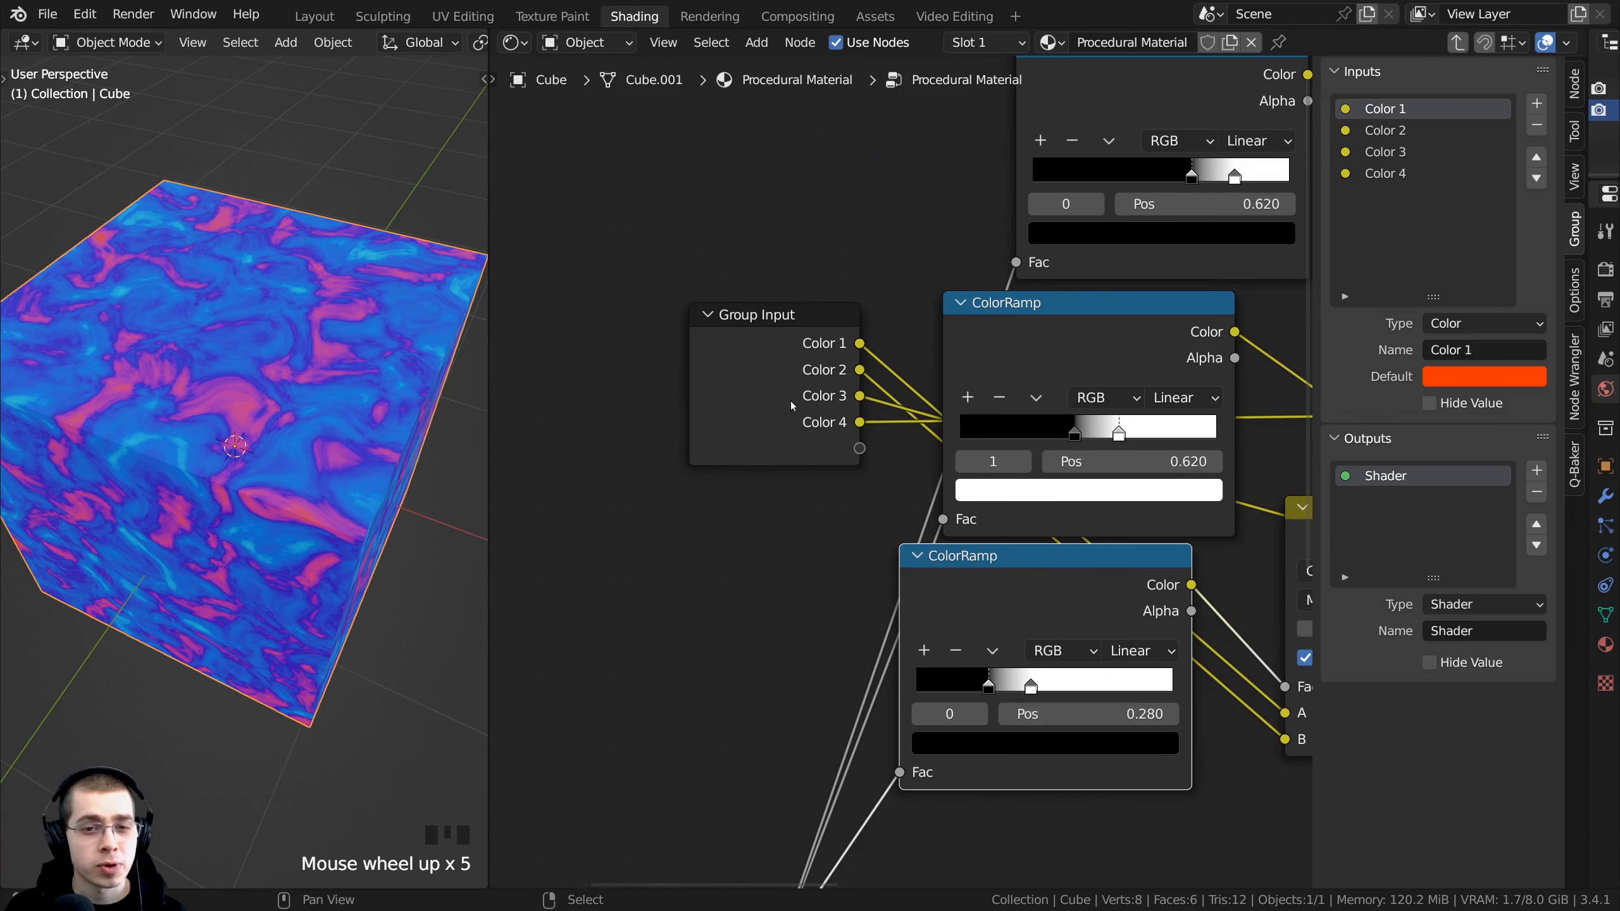
left_click(834, 365)
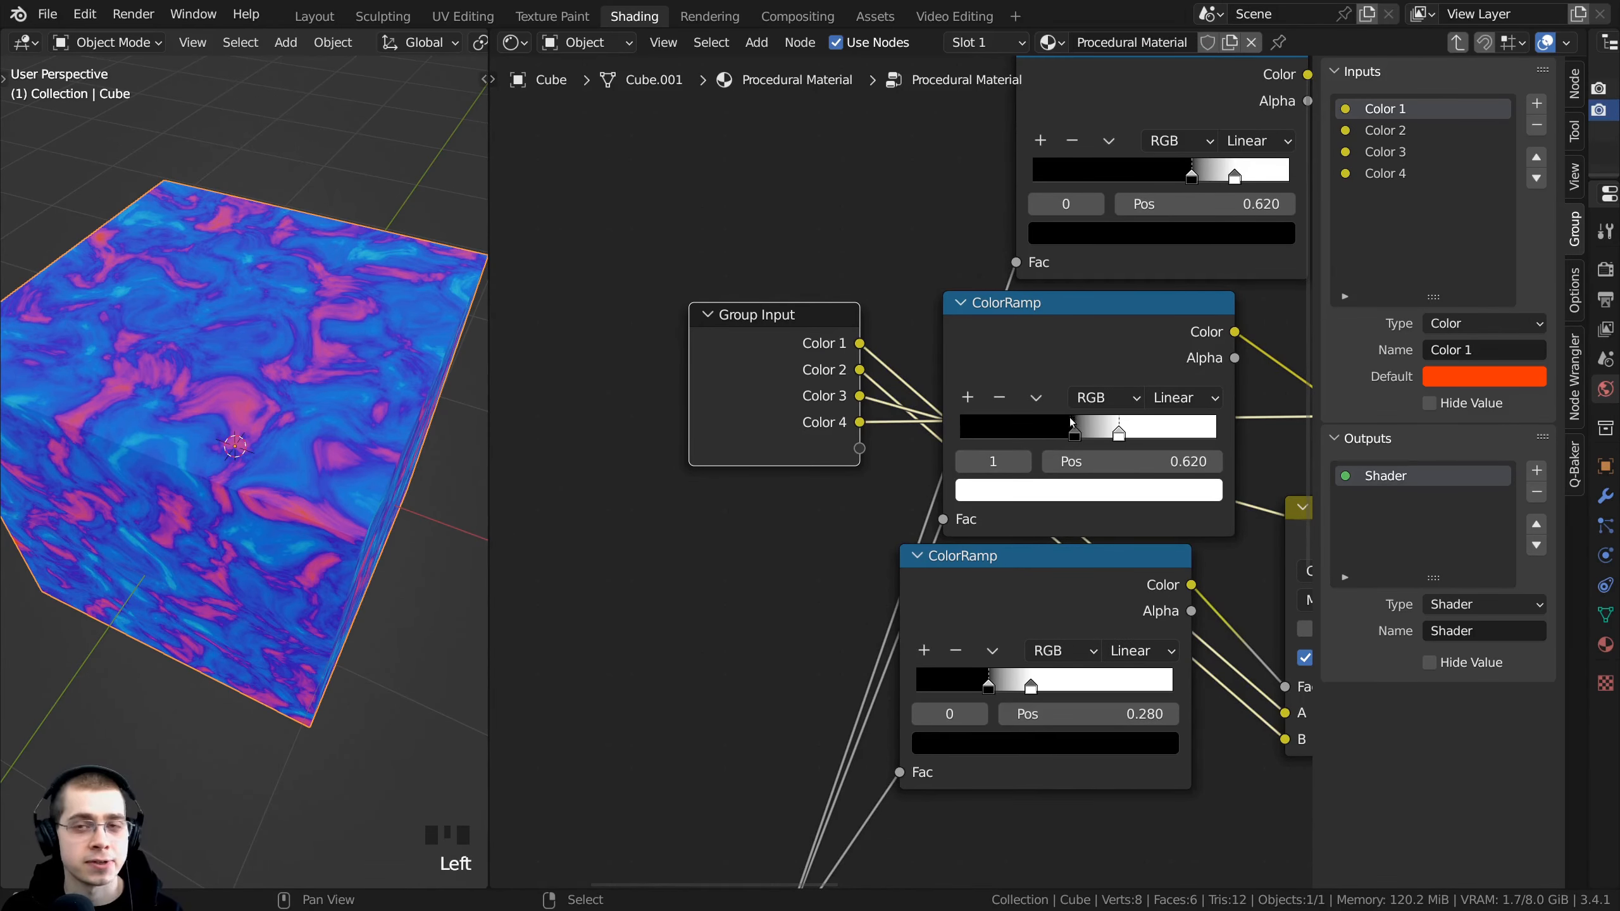
left_click_drag(770, 372, 754, 357)
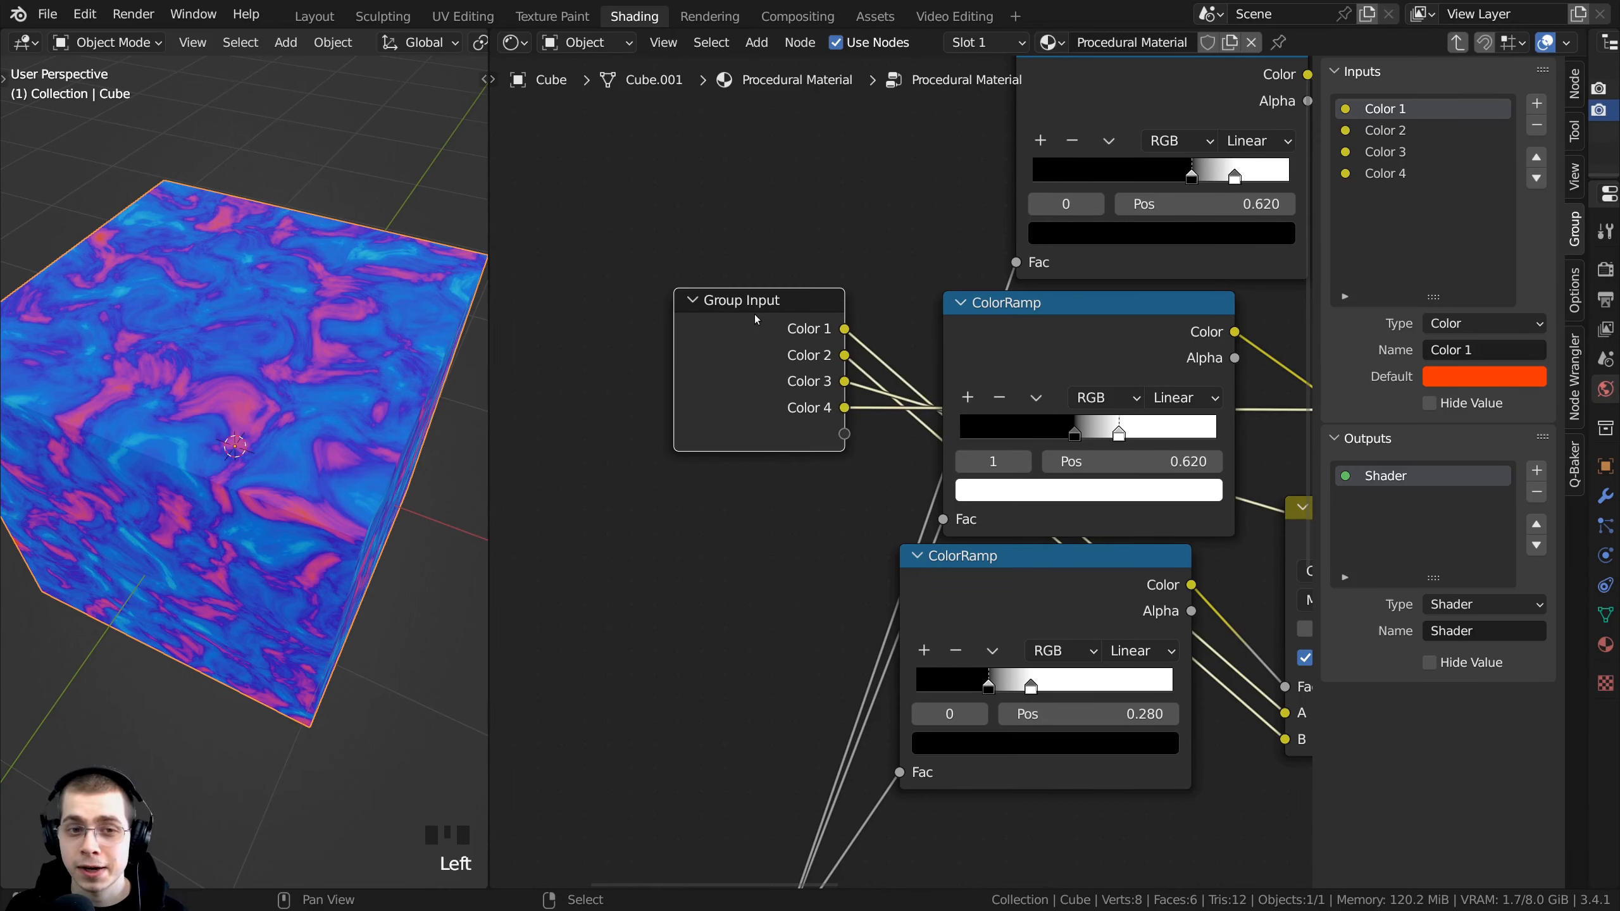
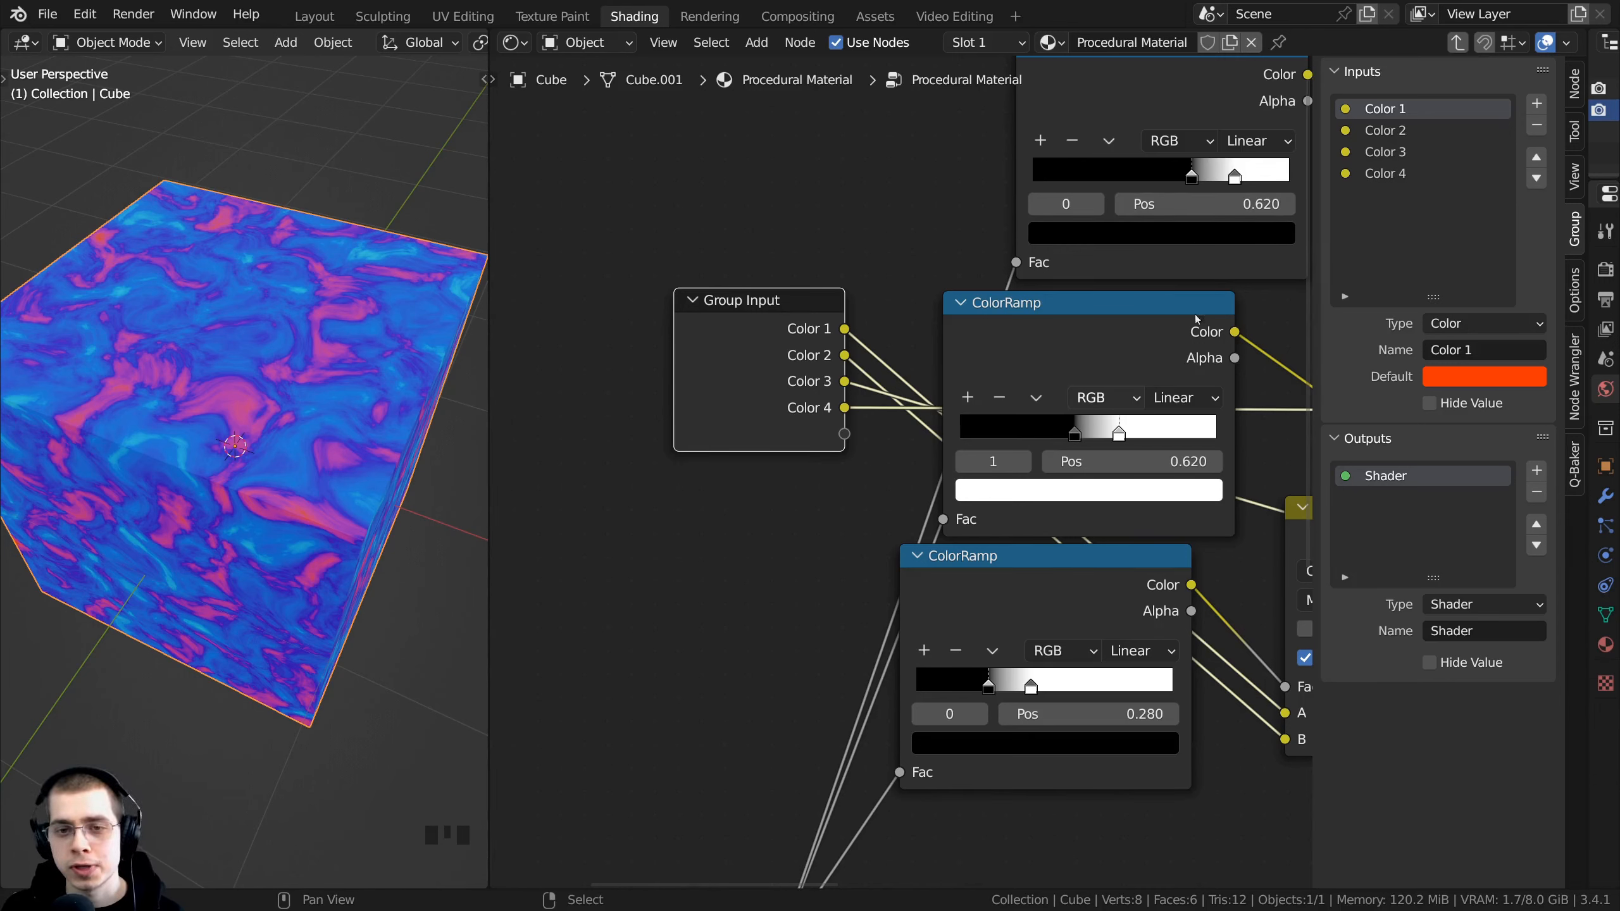
Step: Add a group input below Color 1, name it Color 1 Position and move the Group Input node further left
left_click(1377, 116)
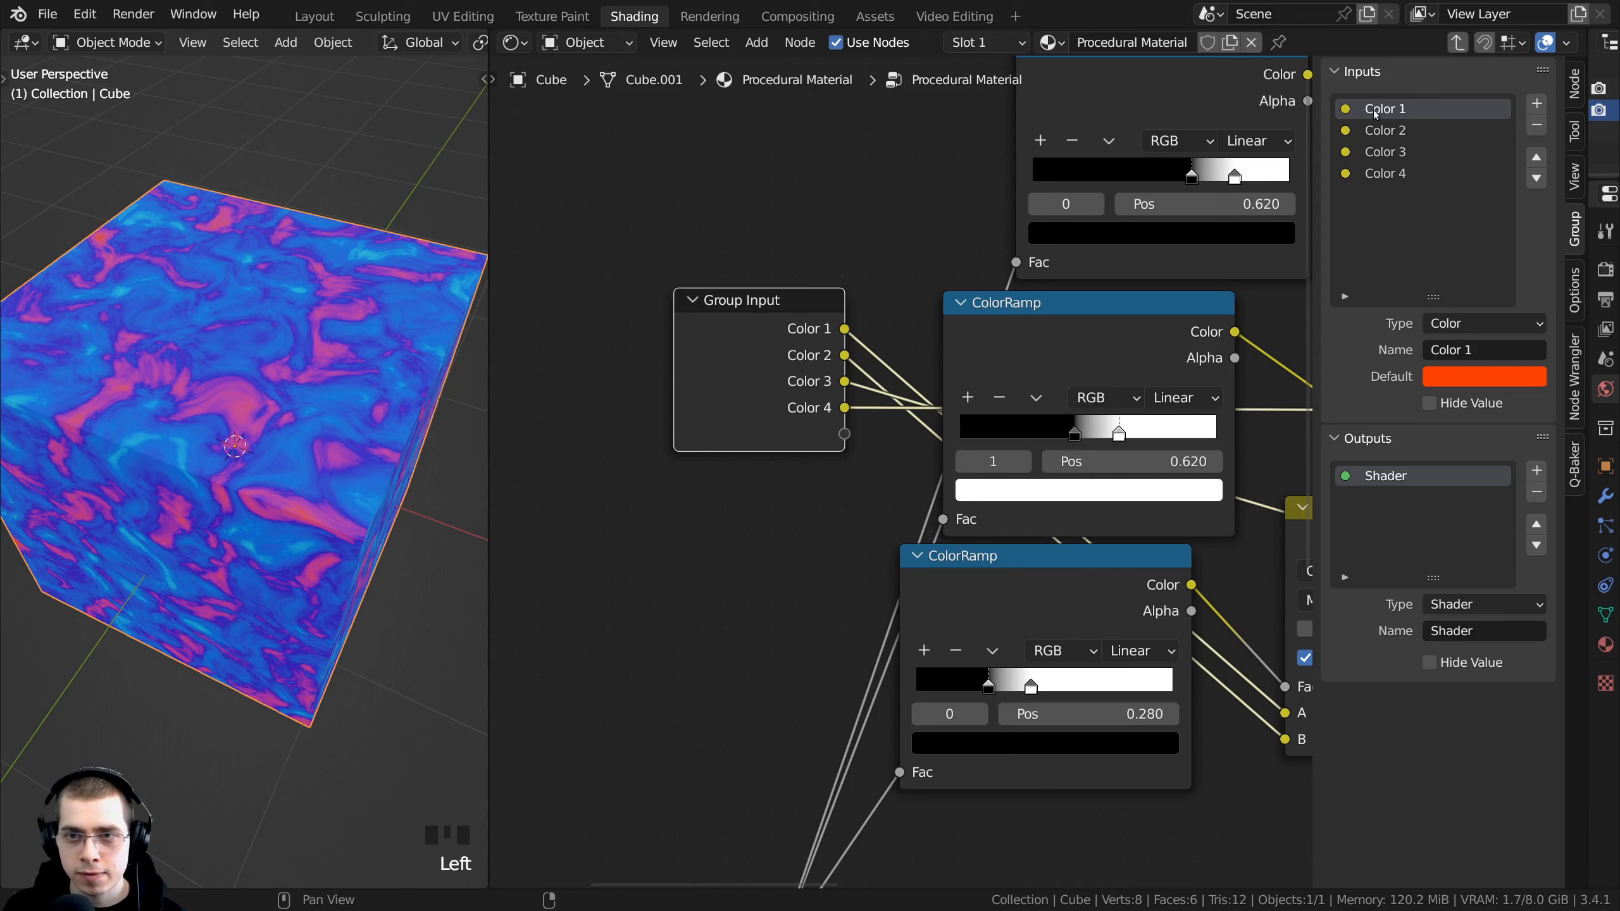
left_click(1537, 106)
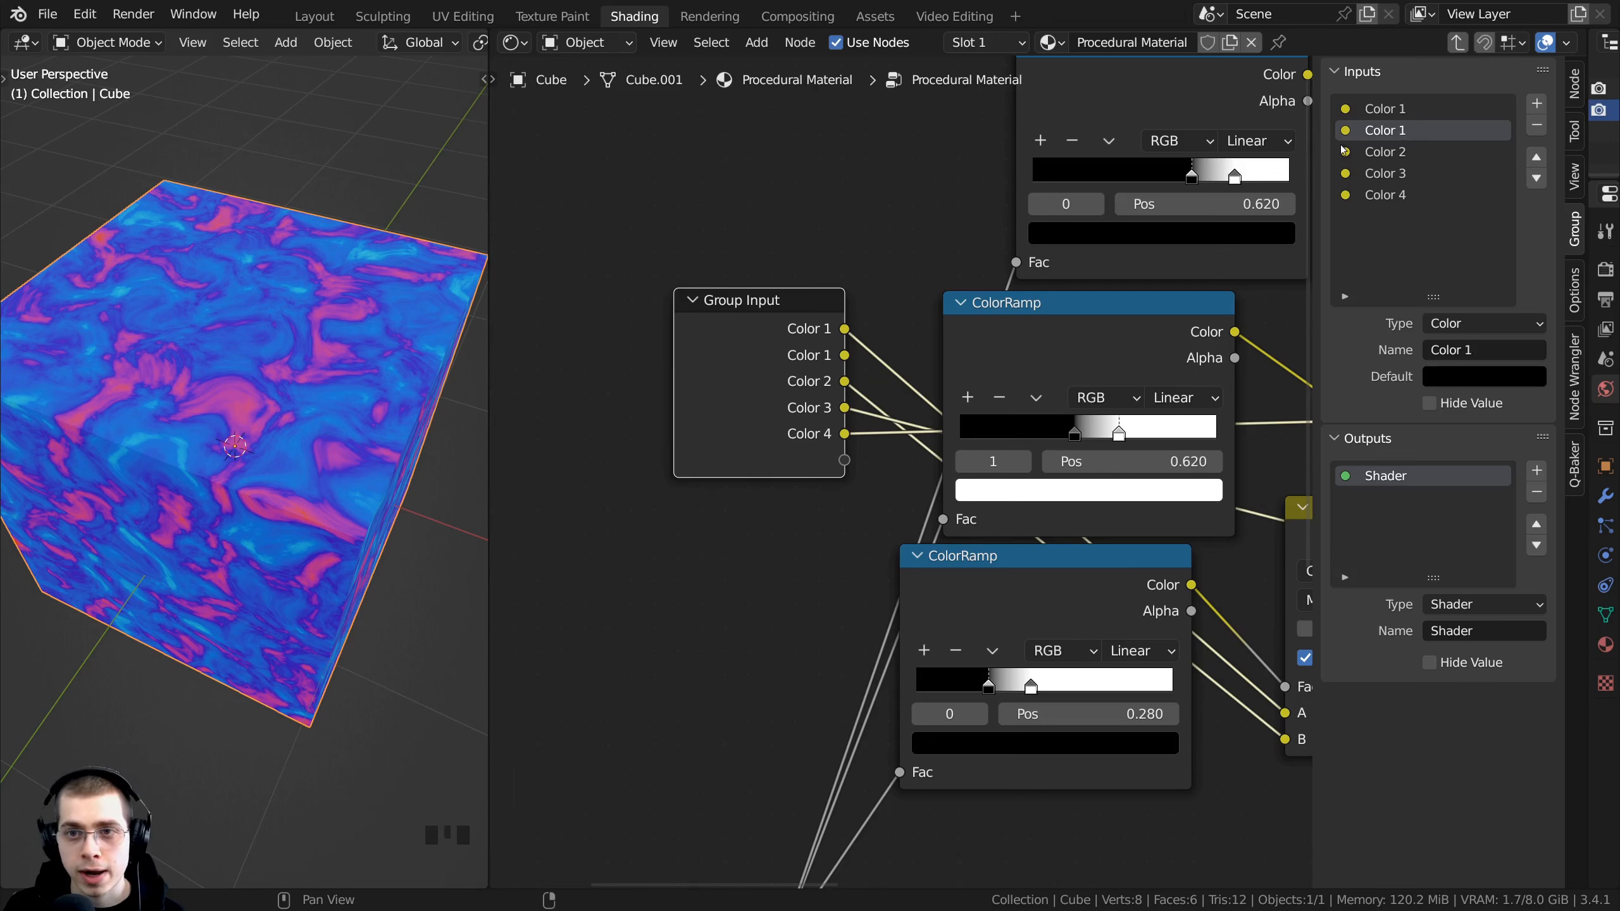
left_click_drag(848, 355, 797, 343)
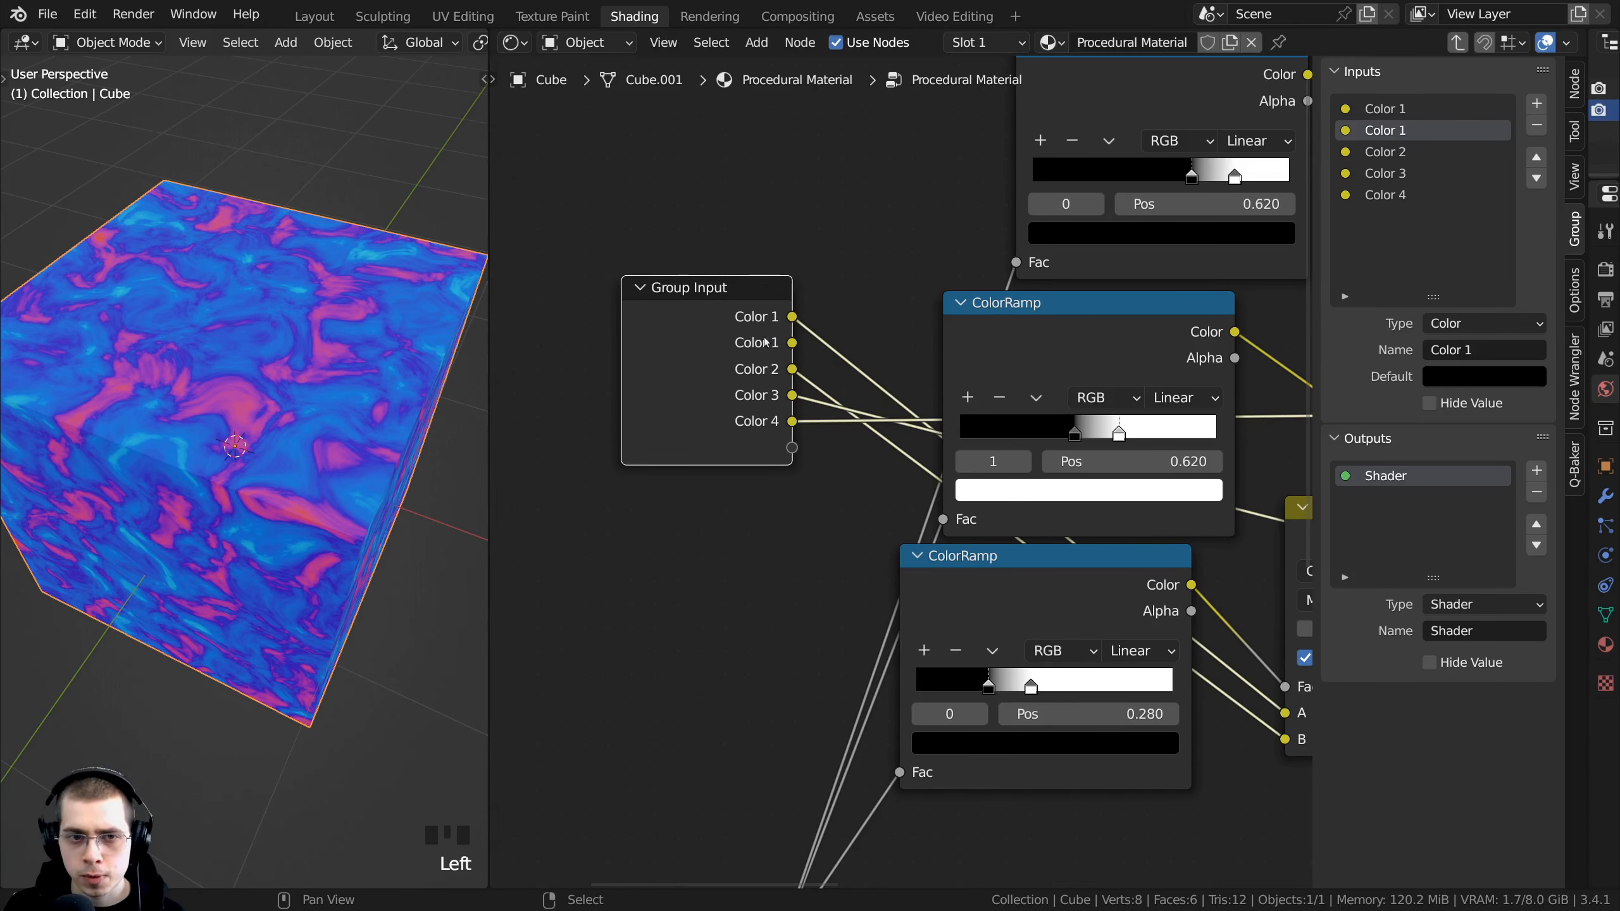
double_click(1392, 130)
left_click(1420, 131)
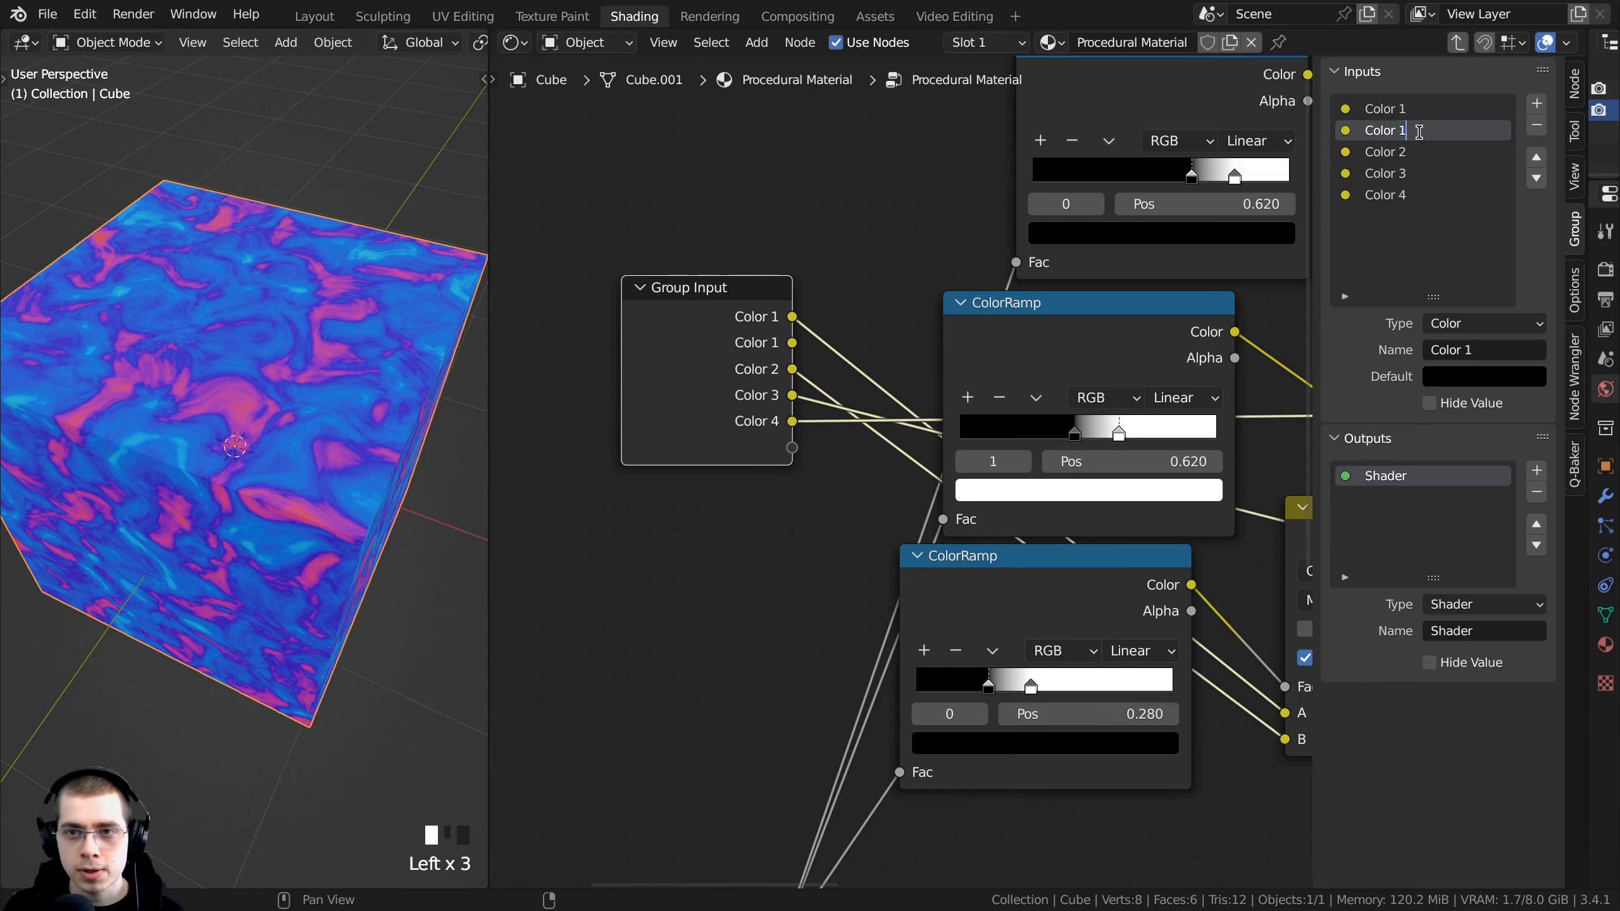
type("Position")
left_click_drag(1364, 131, 1469, 131)
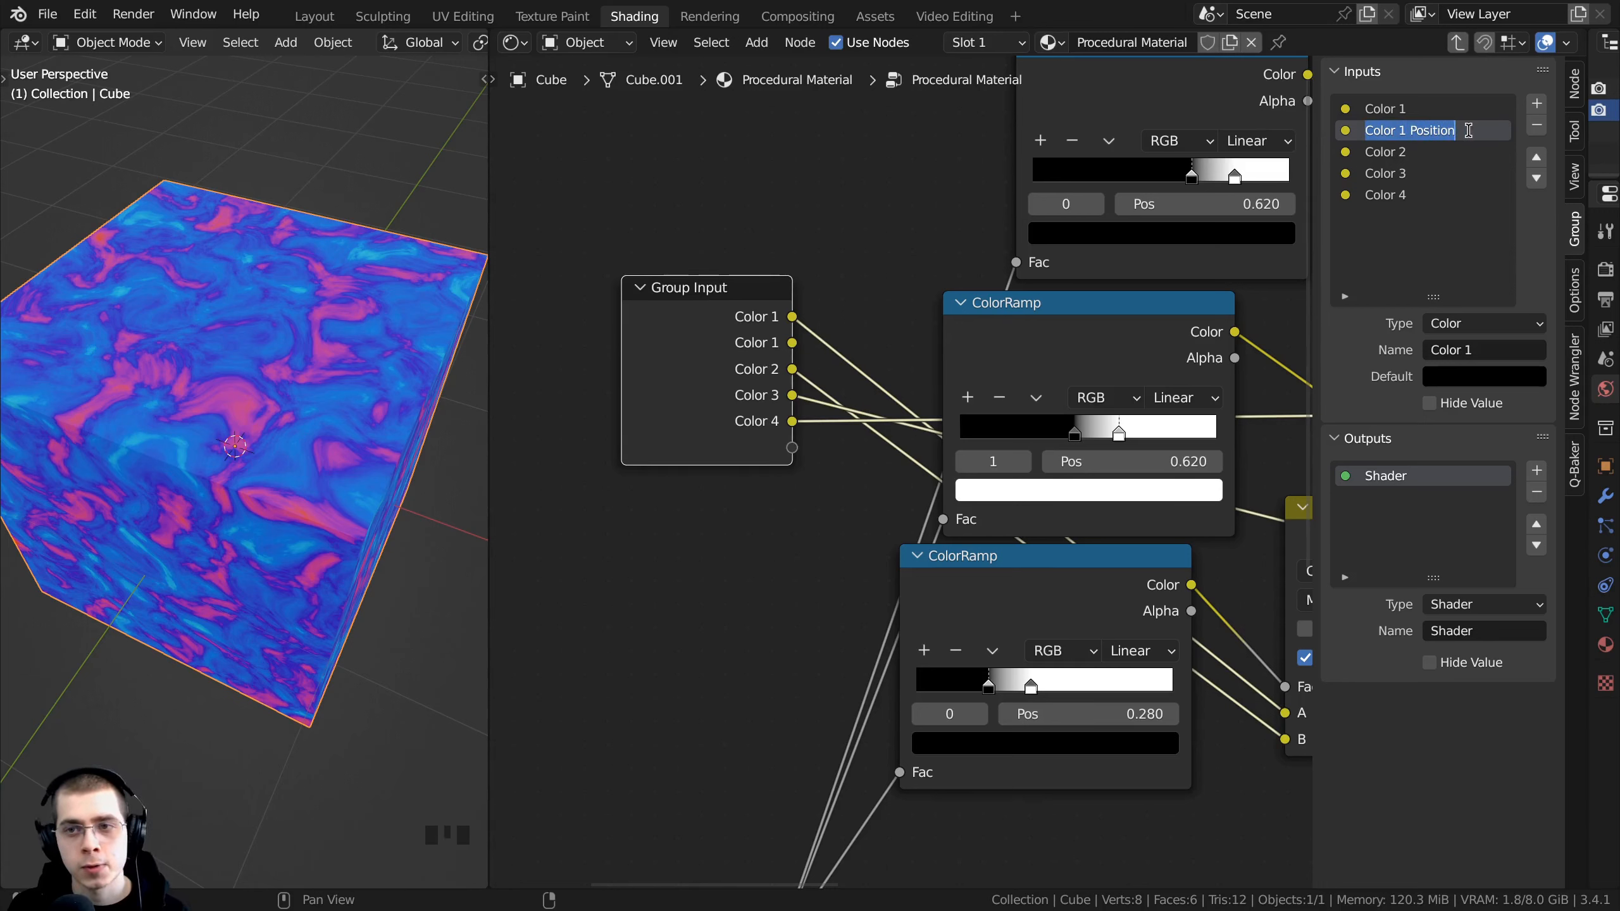
key("Return")
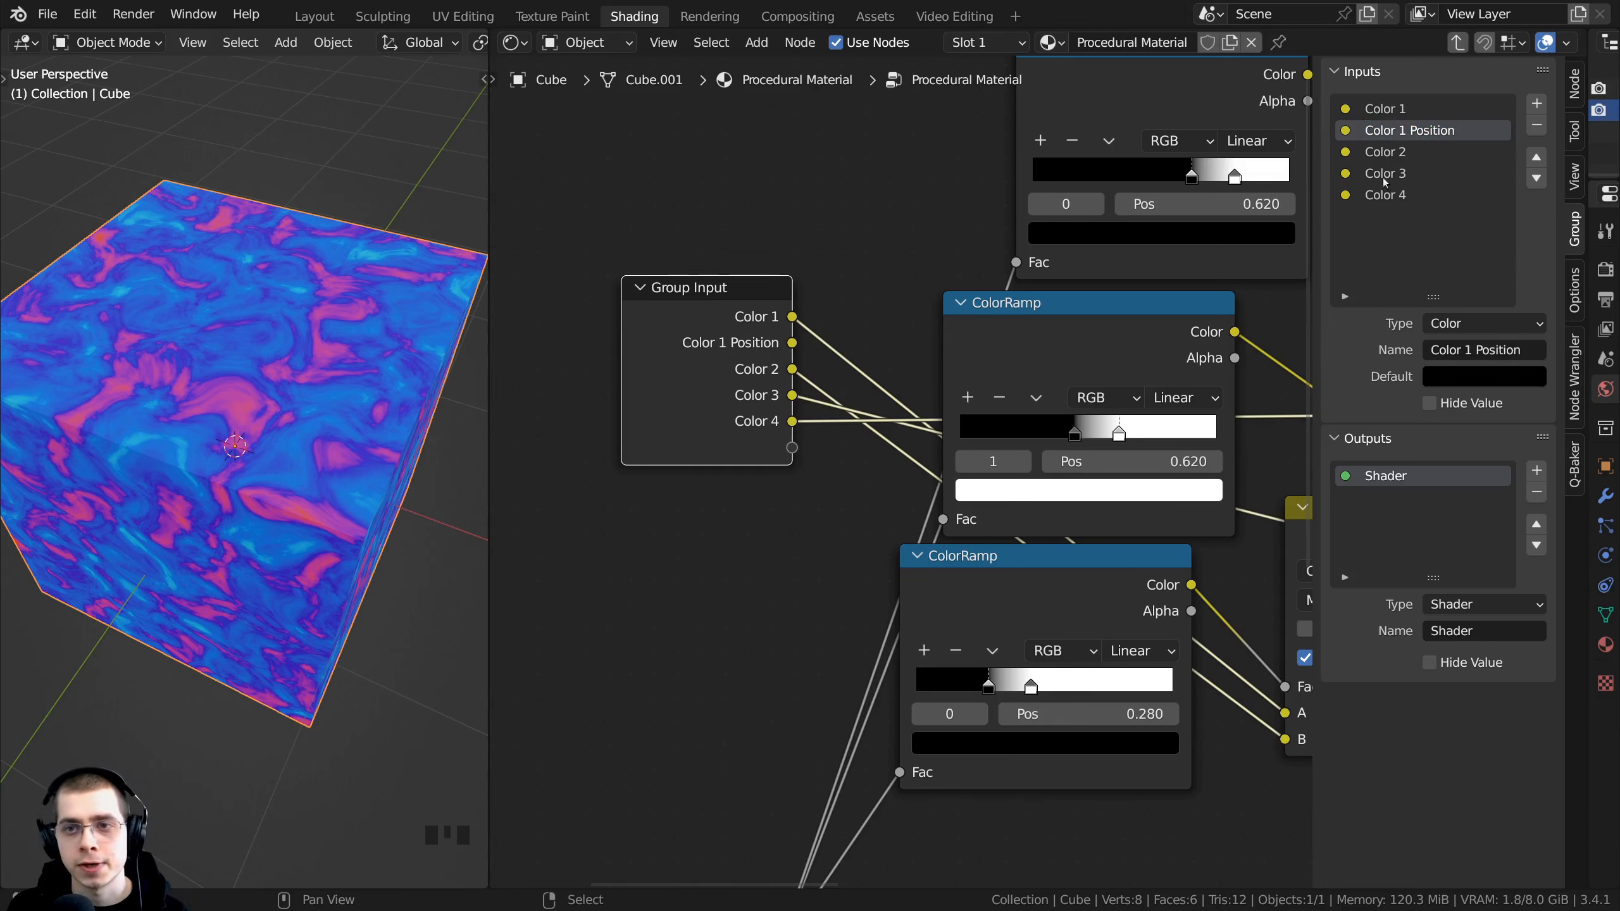
left_click(1357, 134)
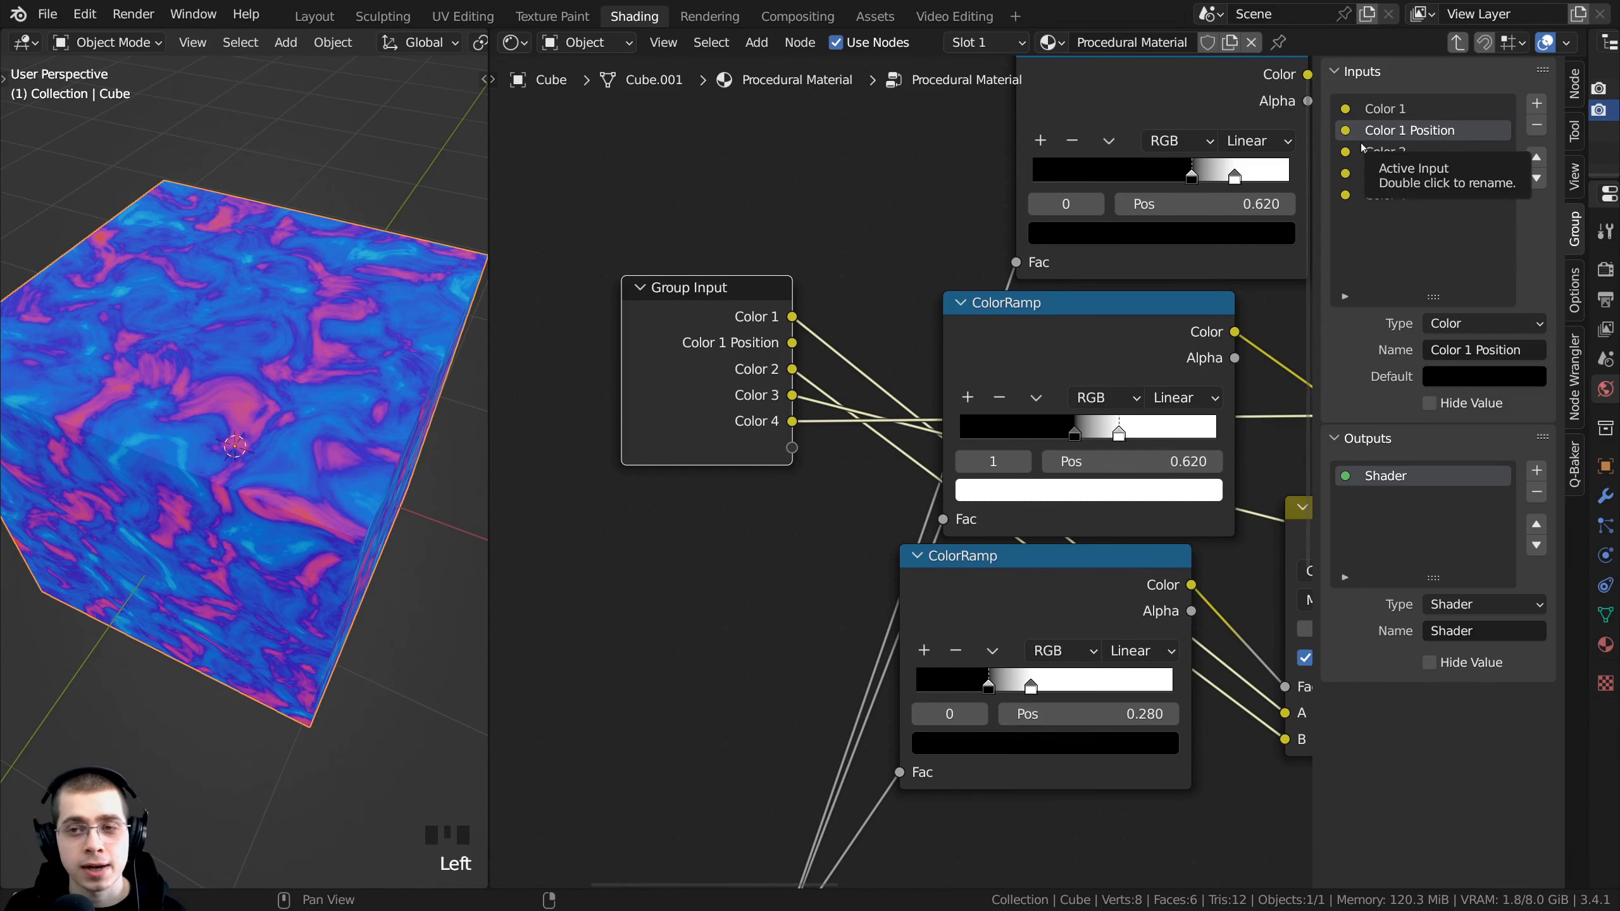
Step: Check the Color 1 Position input on the group node, and inspect the position fields of the black-and-white ColorRamps inside the group
middle_click_drag(817, 602, 808, 597)
key("Tab")
scroll(807, 597, "up", 2)
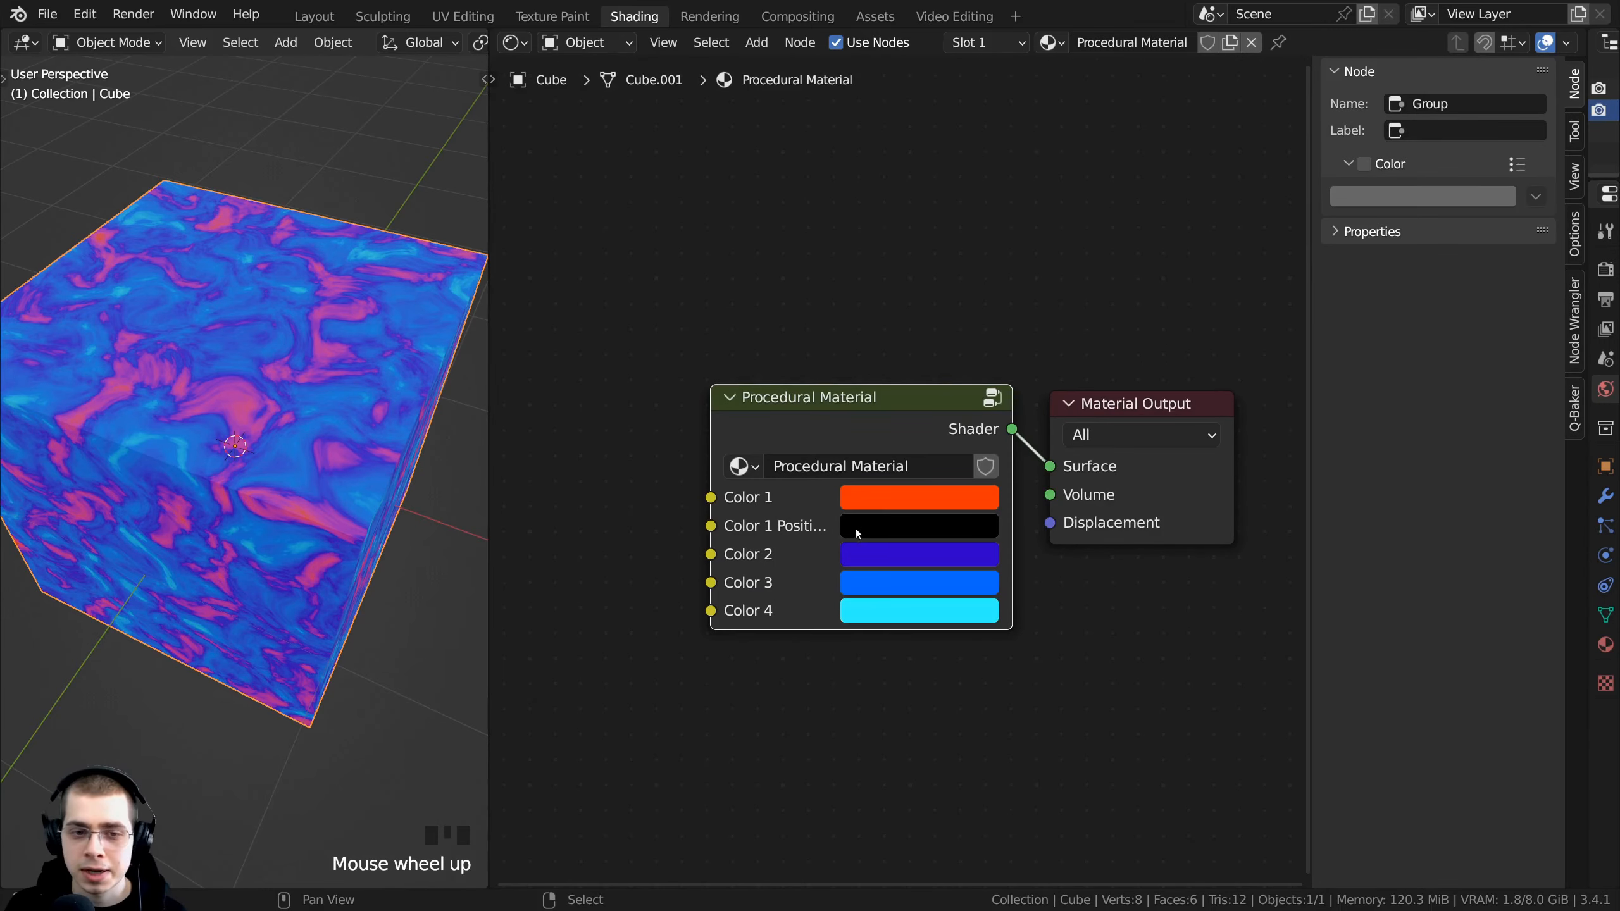
key("Tab")
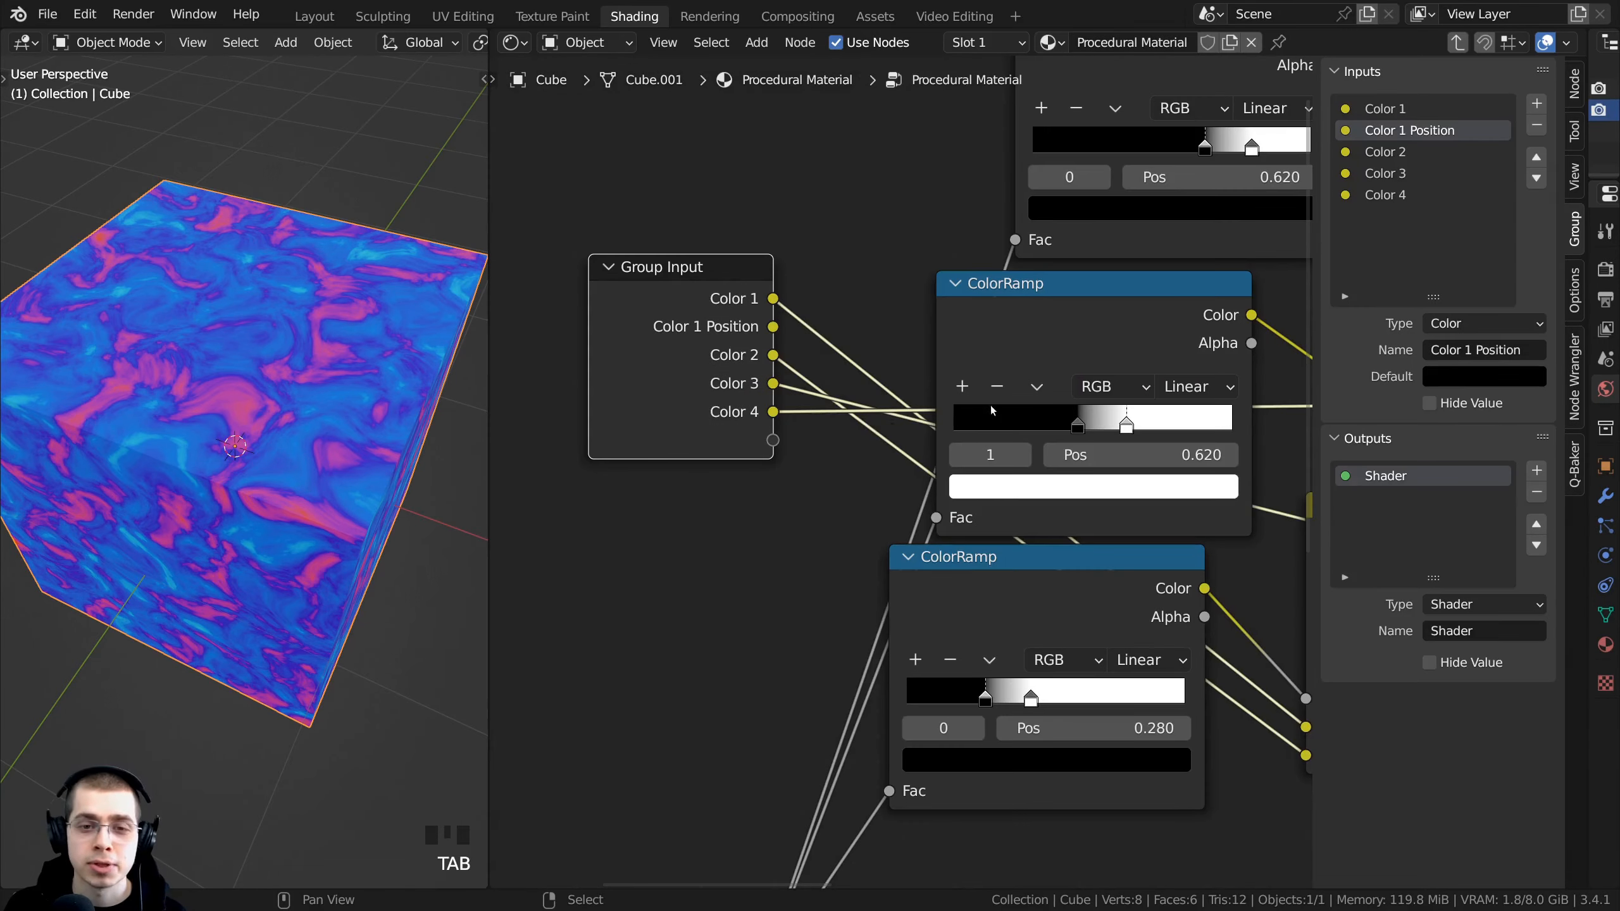
middle_click_drag(1134, 453, 1078, 443)
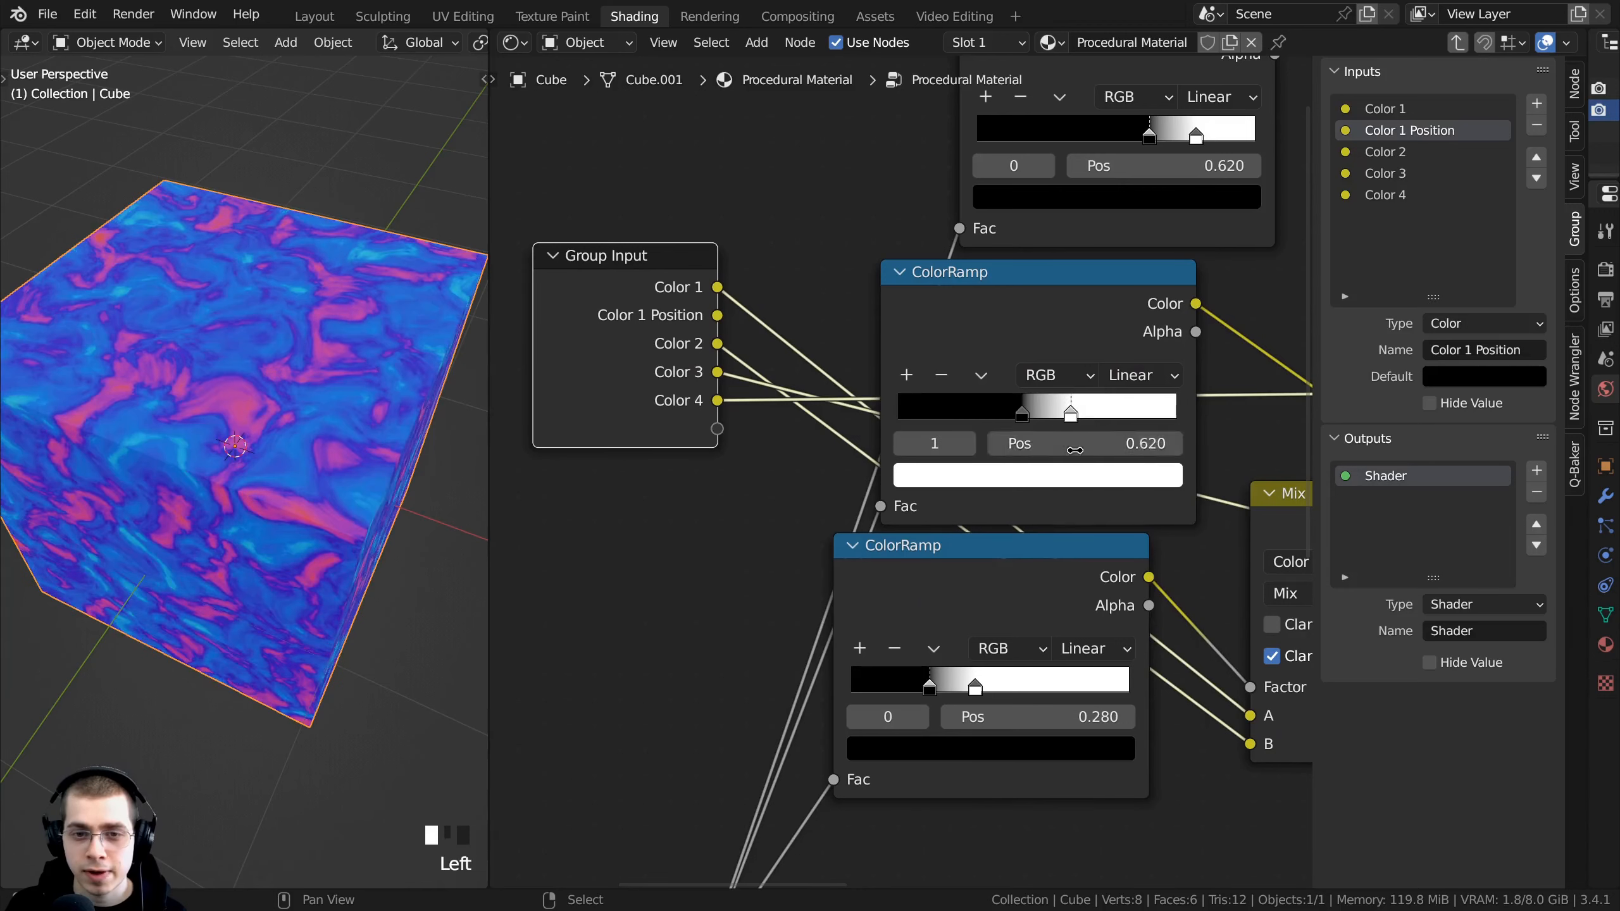
middle_click_drag(1039, 716, 1034, 523)
mouse_move(1052, 523)
left_mouse_down()
mouse_move(1008, 523)
mouse_move(1081, 523)
mouse_move(1052, 523)
left_mouse_up()
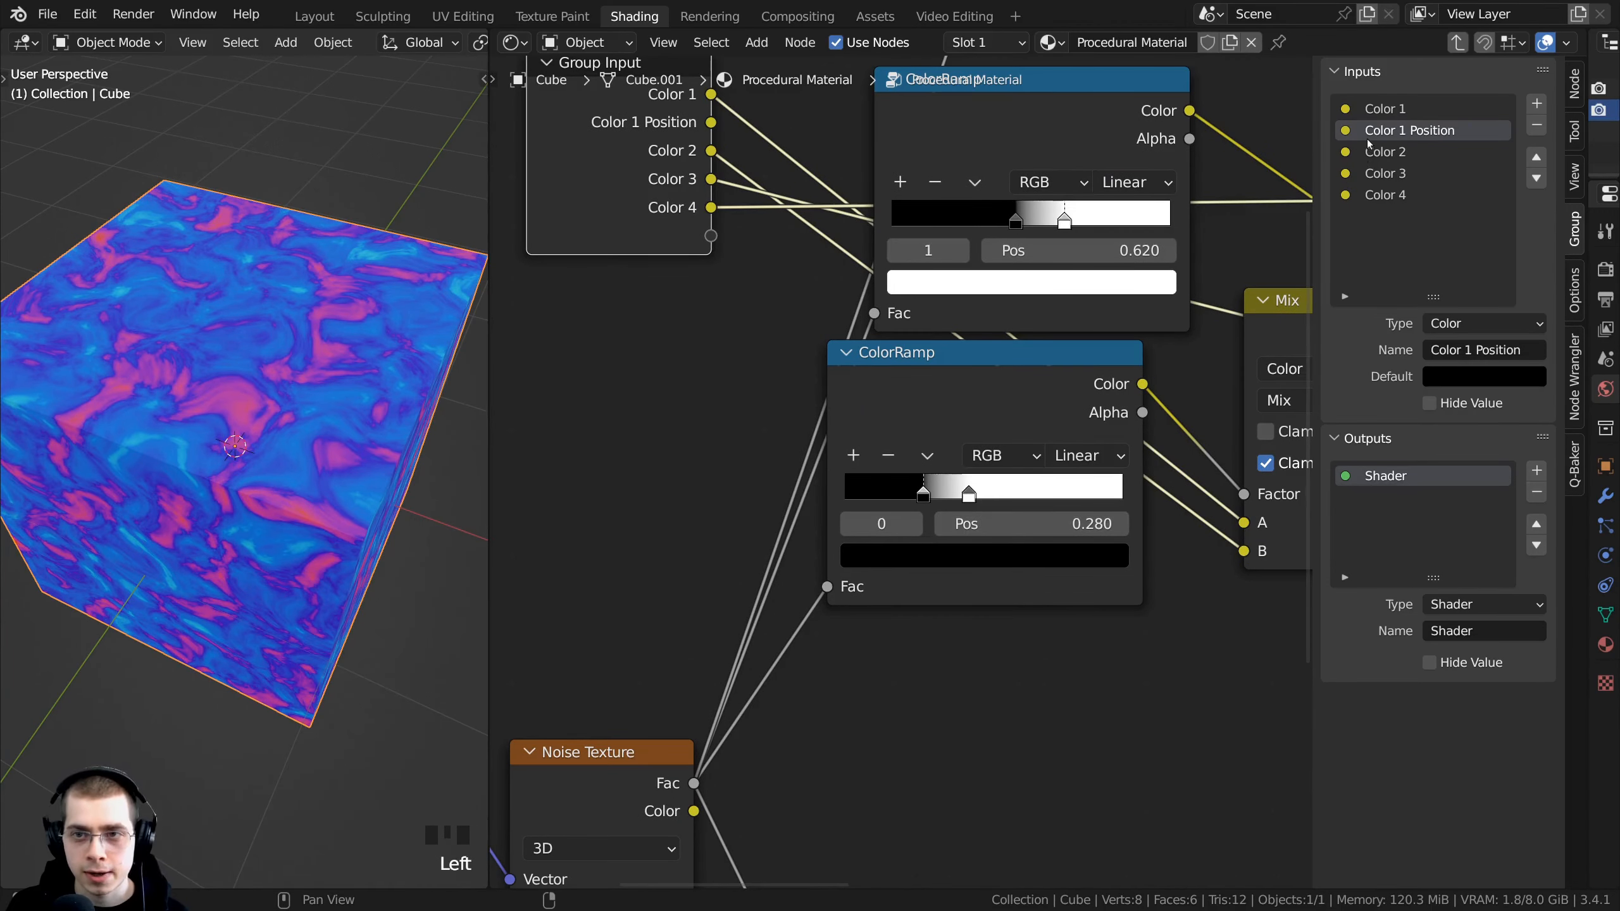
Step: Change the Color 1 Position input's type to Float and check its slider on the group node
left_click(1429, 326)
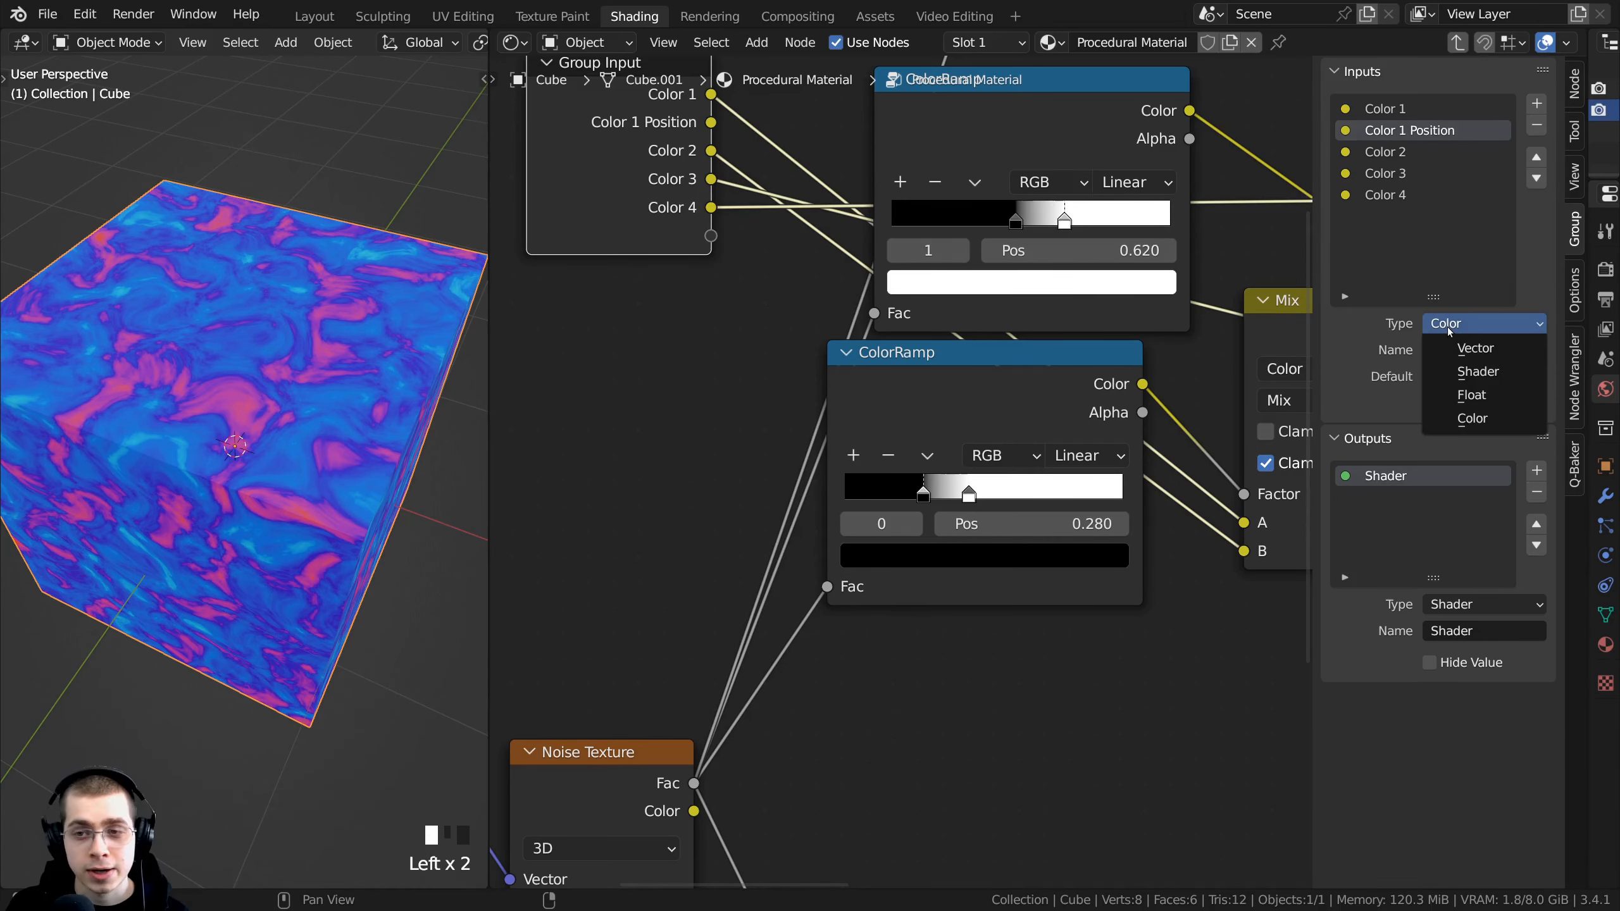
left_click(1450, 400)
middle_click_drag(928, 413, 924, 436)
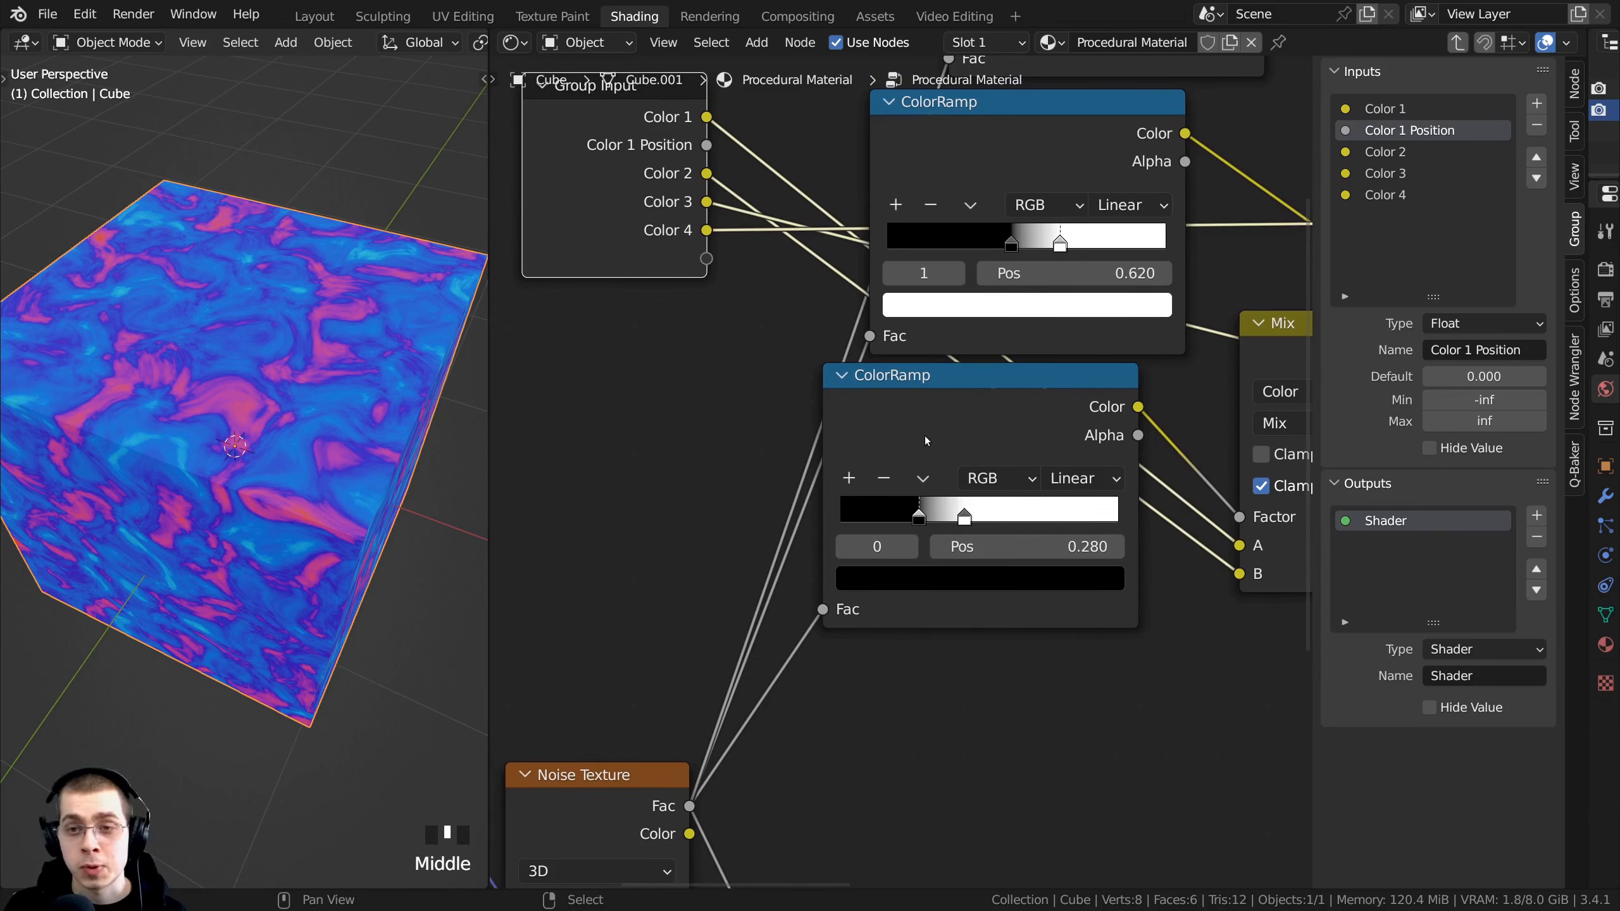
key("Tab")
scroll(842, 450, "up", 2)
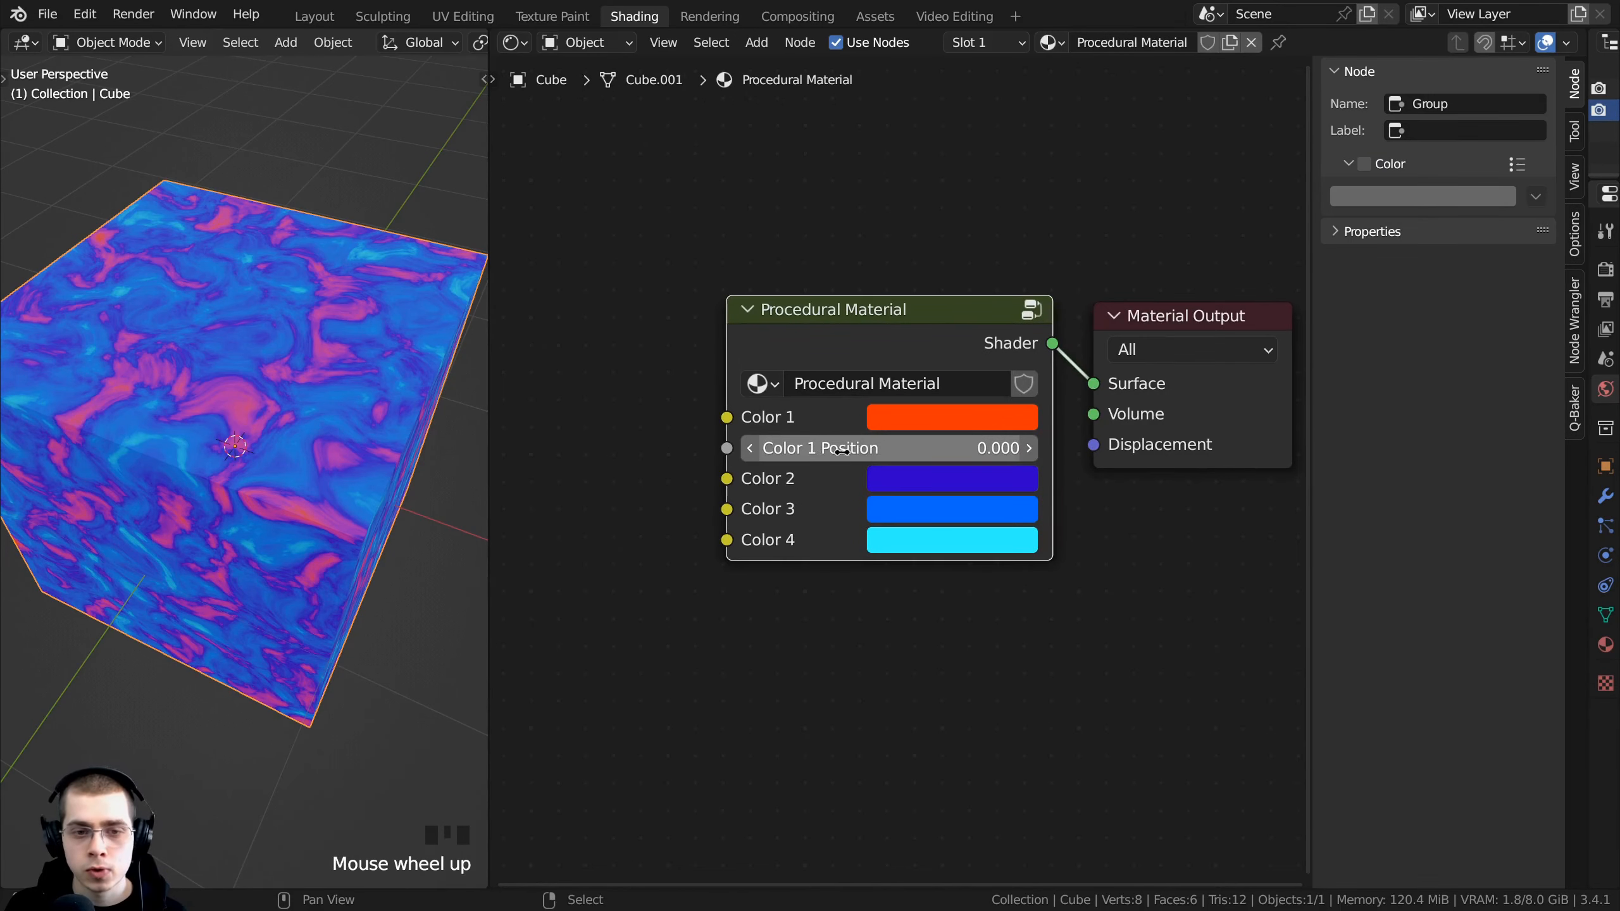
left_click(869, 342)
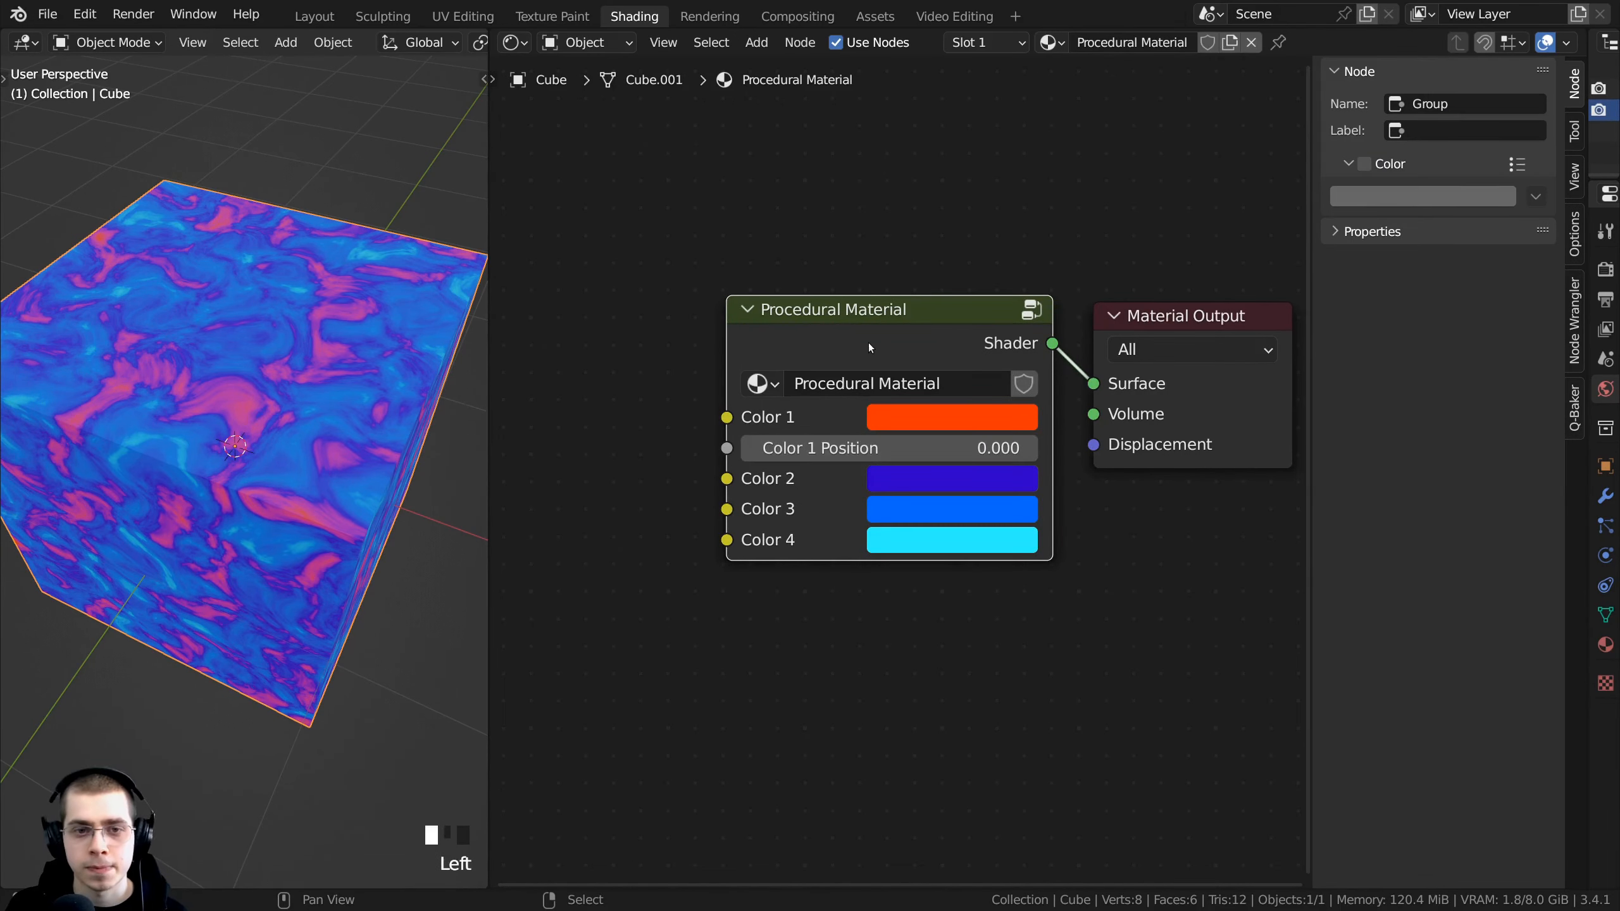
key("Tab")
middle_click_drag(868, 342, 1078, 488)
scroll(1078, 488, "up", 2)
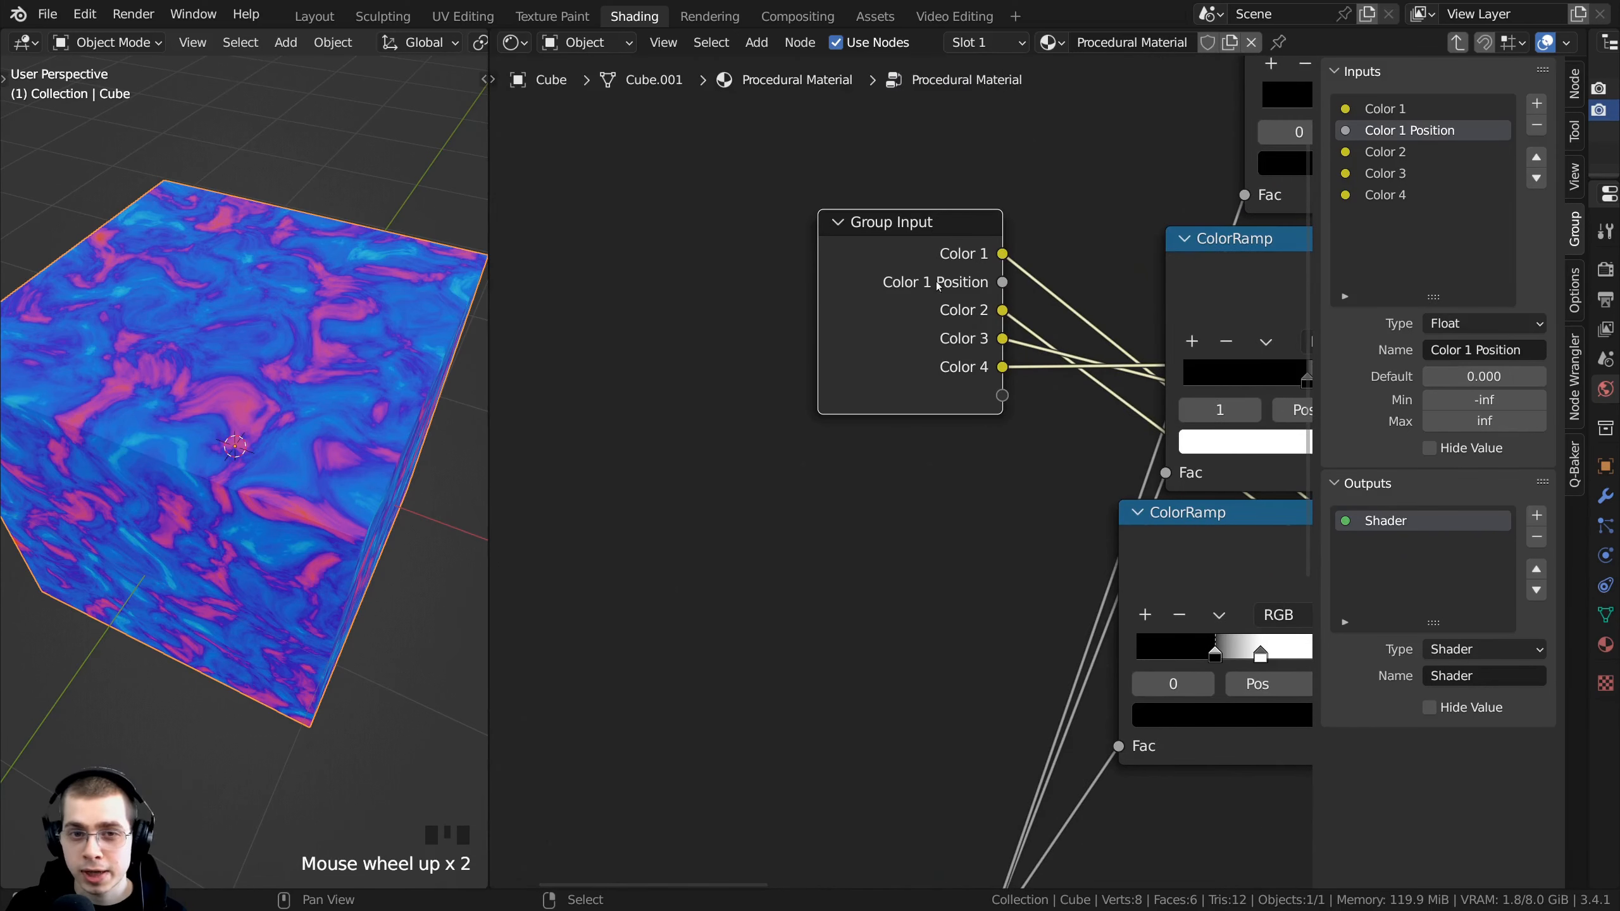
middle_click_drag(910, 315, 837, 321)
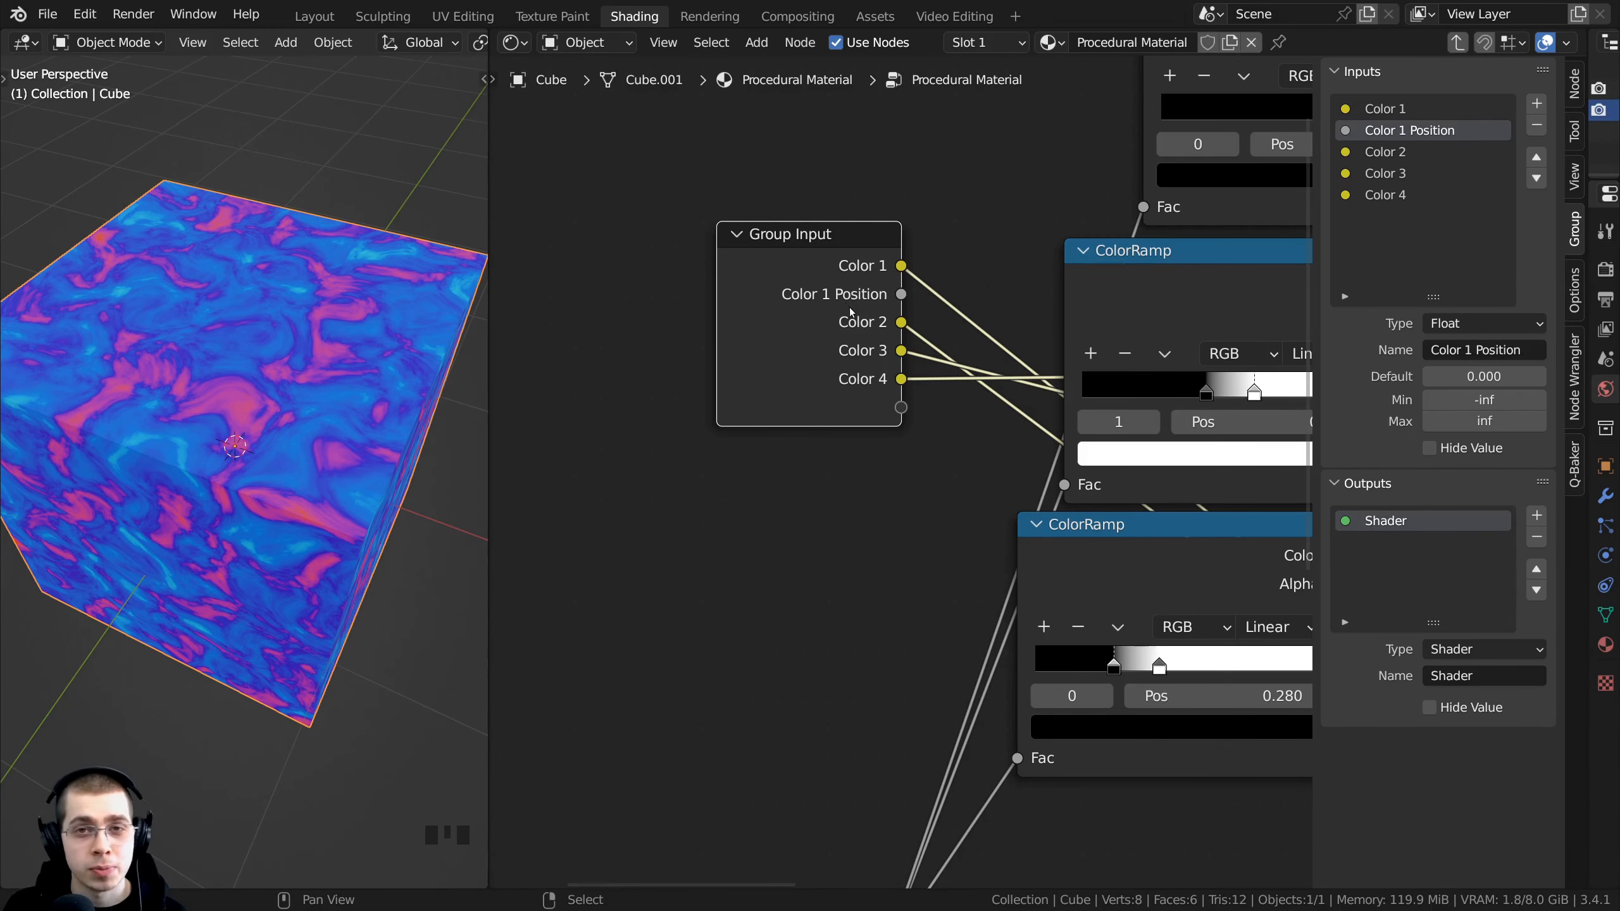
middle_click_drag(933, 361, 918, 363)
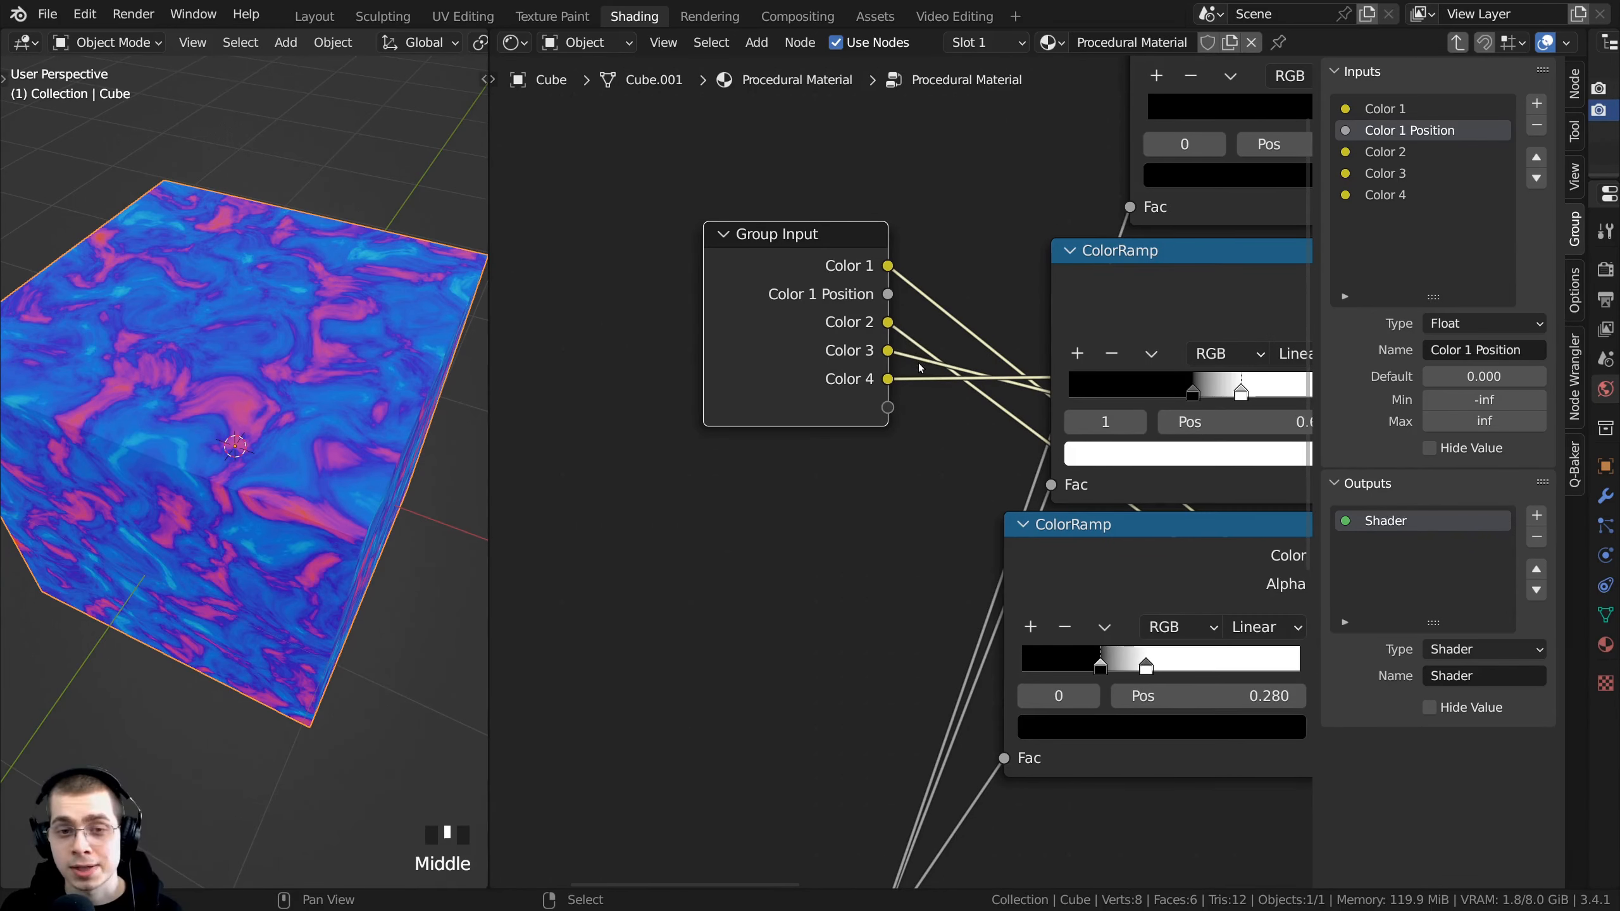
key("Tab")
Step: Copy the data path of the Color 1 Position input on the Procedural Material group node
scroll(984, 551, "up", 2)
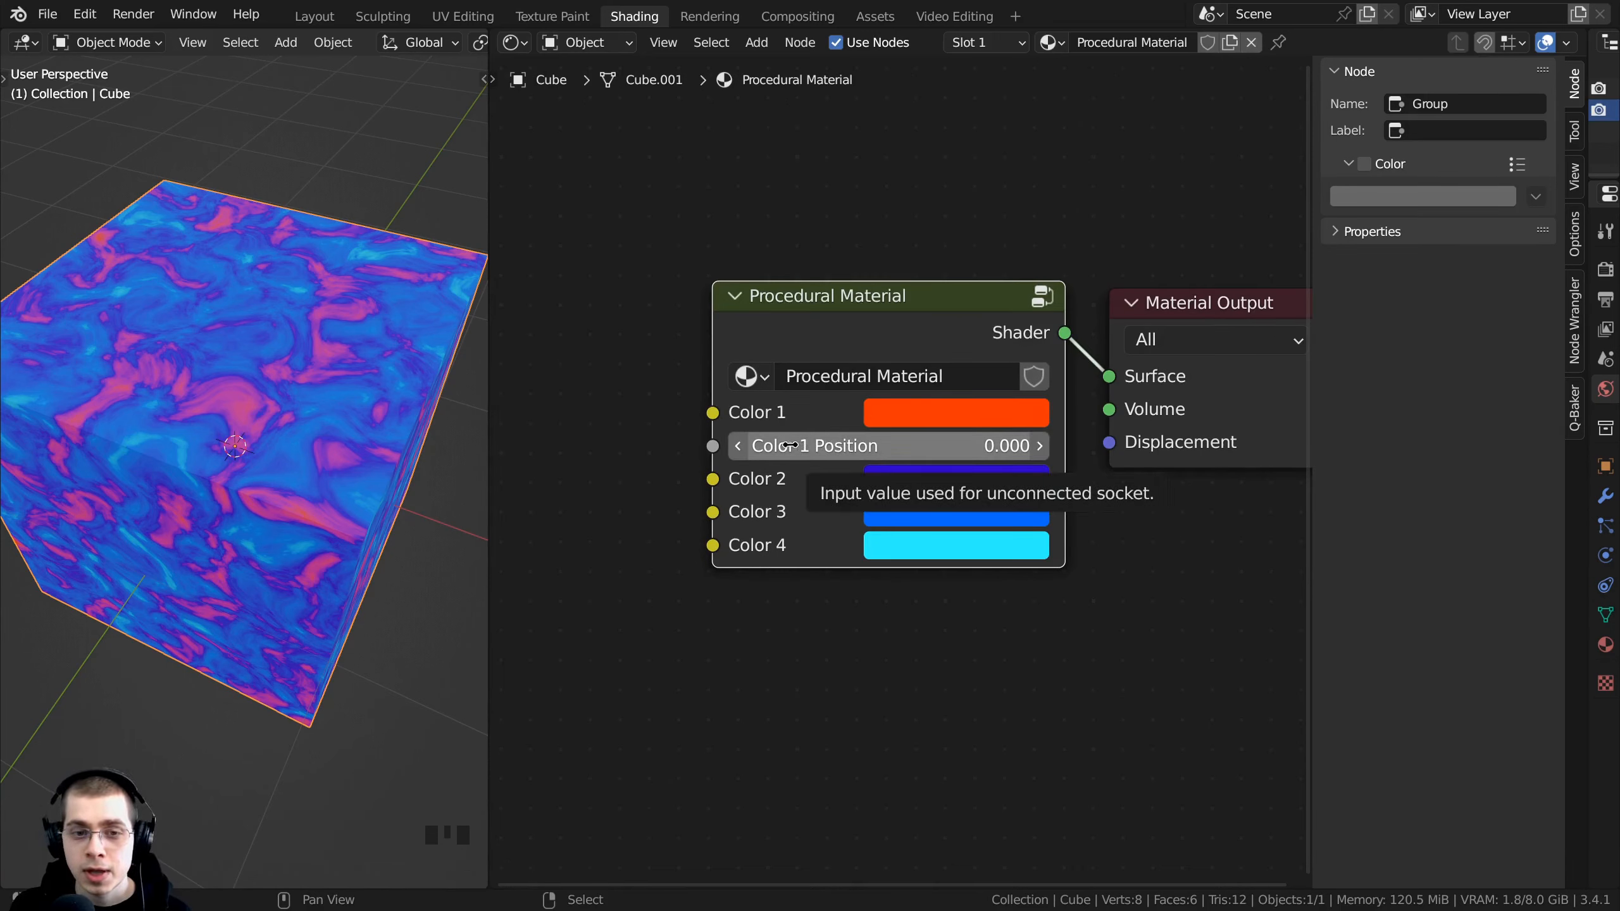
right_click(882, 450)
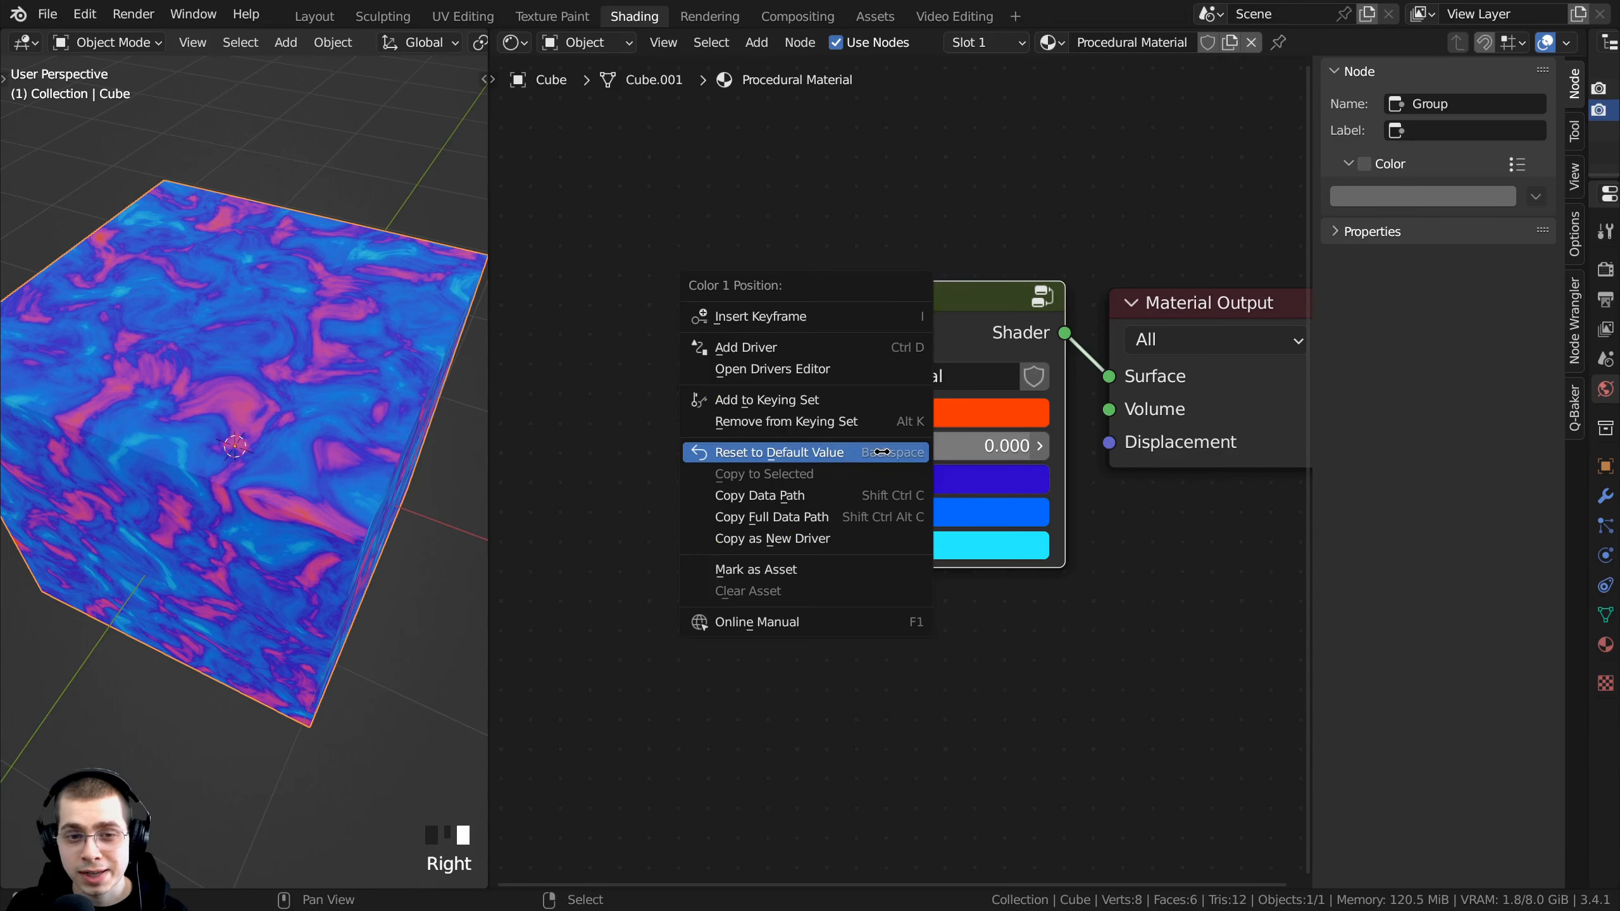
left_click(767, 495)
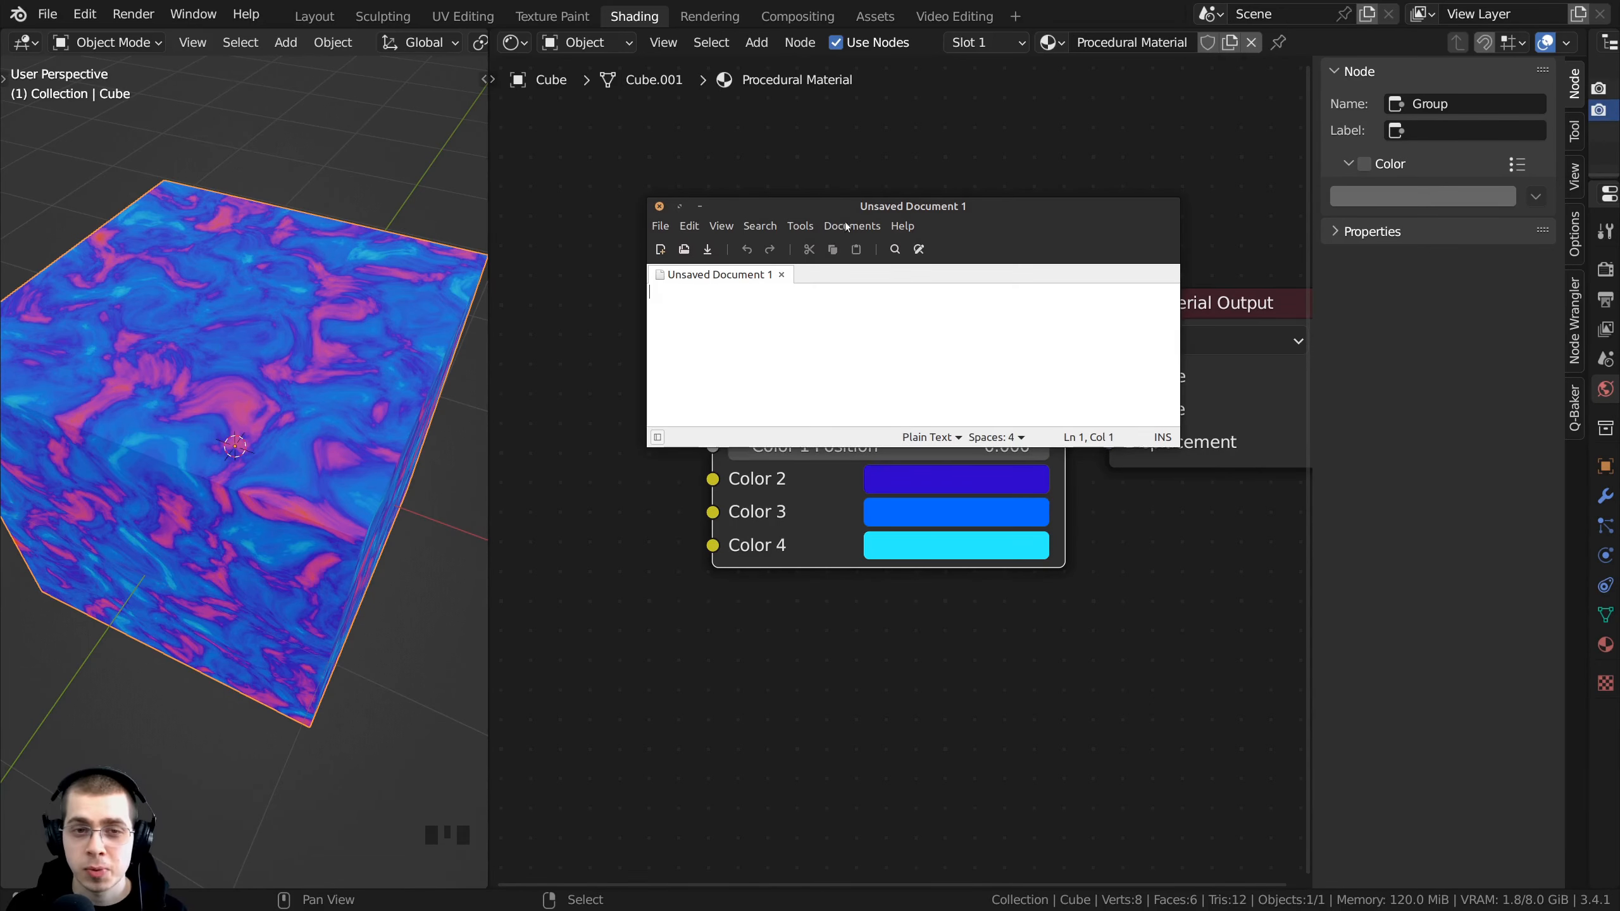
Step: Switch to the blank text editor document, paste the copied data path and enlarge the window and text to read it
left_click_drag(845, 221, 854, 260)
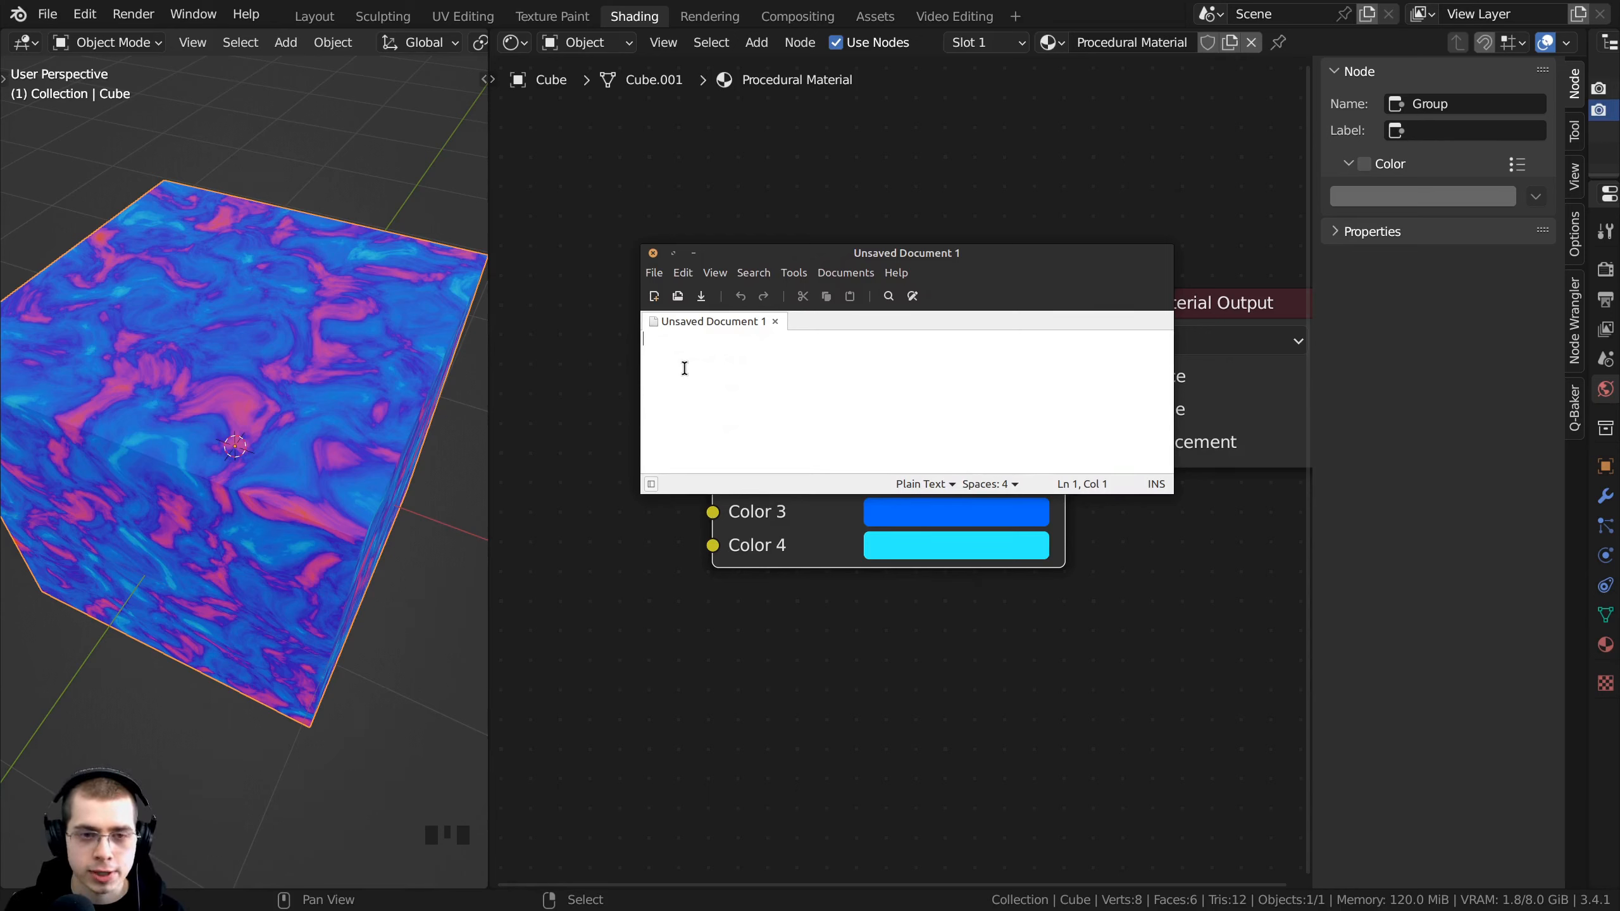
key("ctrl+v")
left_click_drag(638, 498, 444, 638)
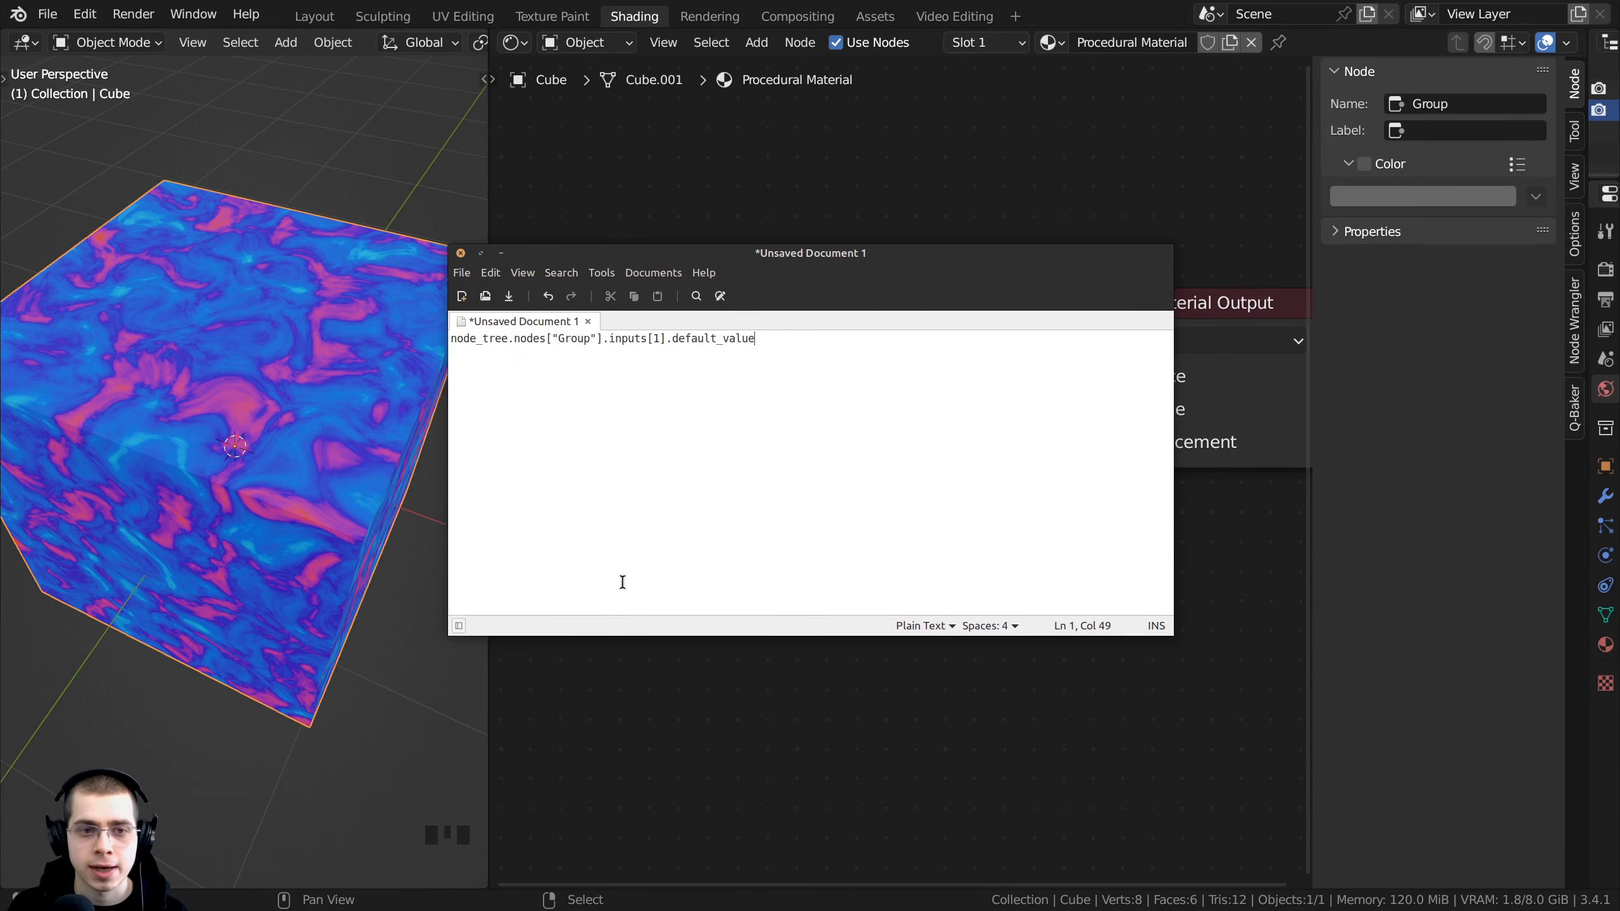
scroll(786, 464, "up", 2, "ctrl")
scroll(785, 464, "up", 1, "ctrl")
left_click_drag(1132, 351, 428, 354)
left_click_drag(792, 258, 875, 367)
Step: Copy the Color 1 Position data path again from the group node, and keep the node selected
right_click(714, 424)
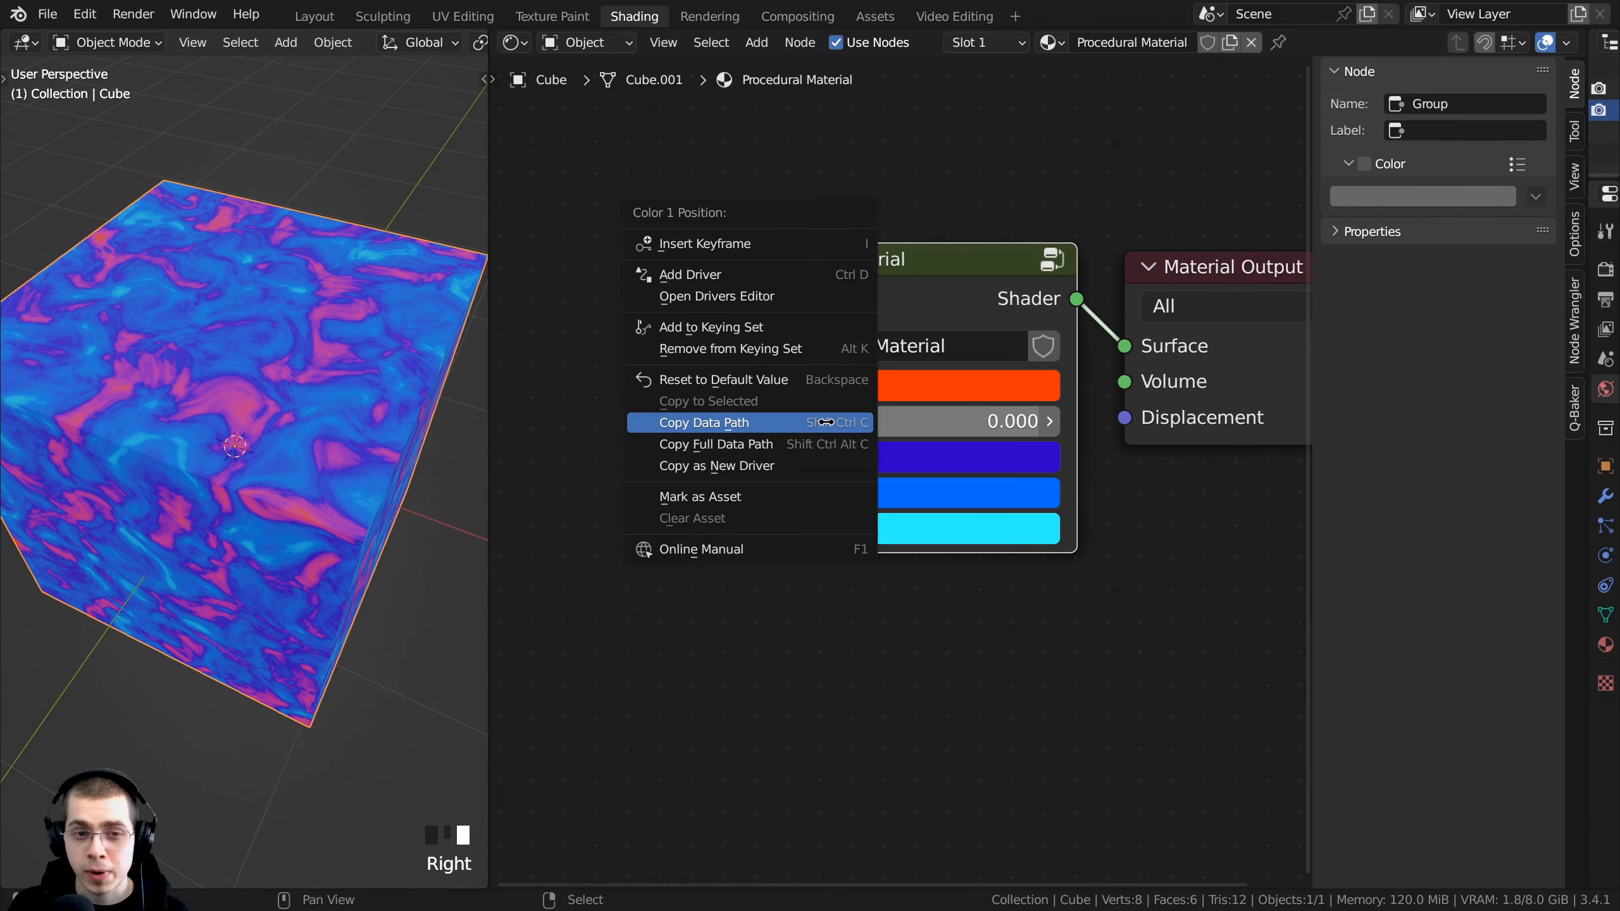
left_click(714, 424)
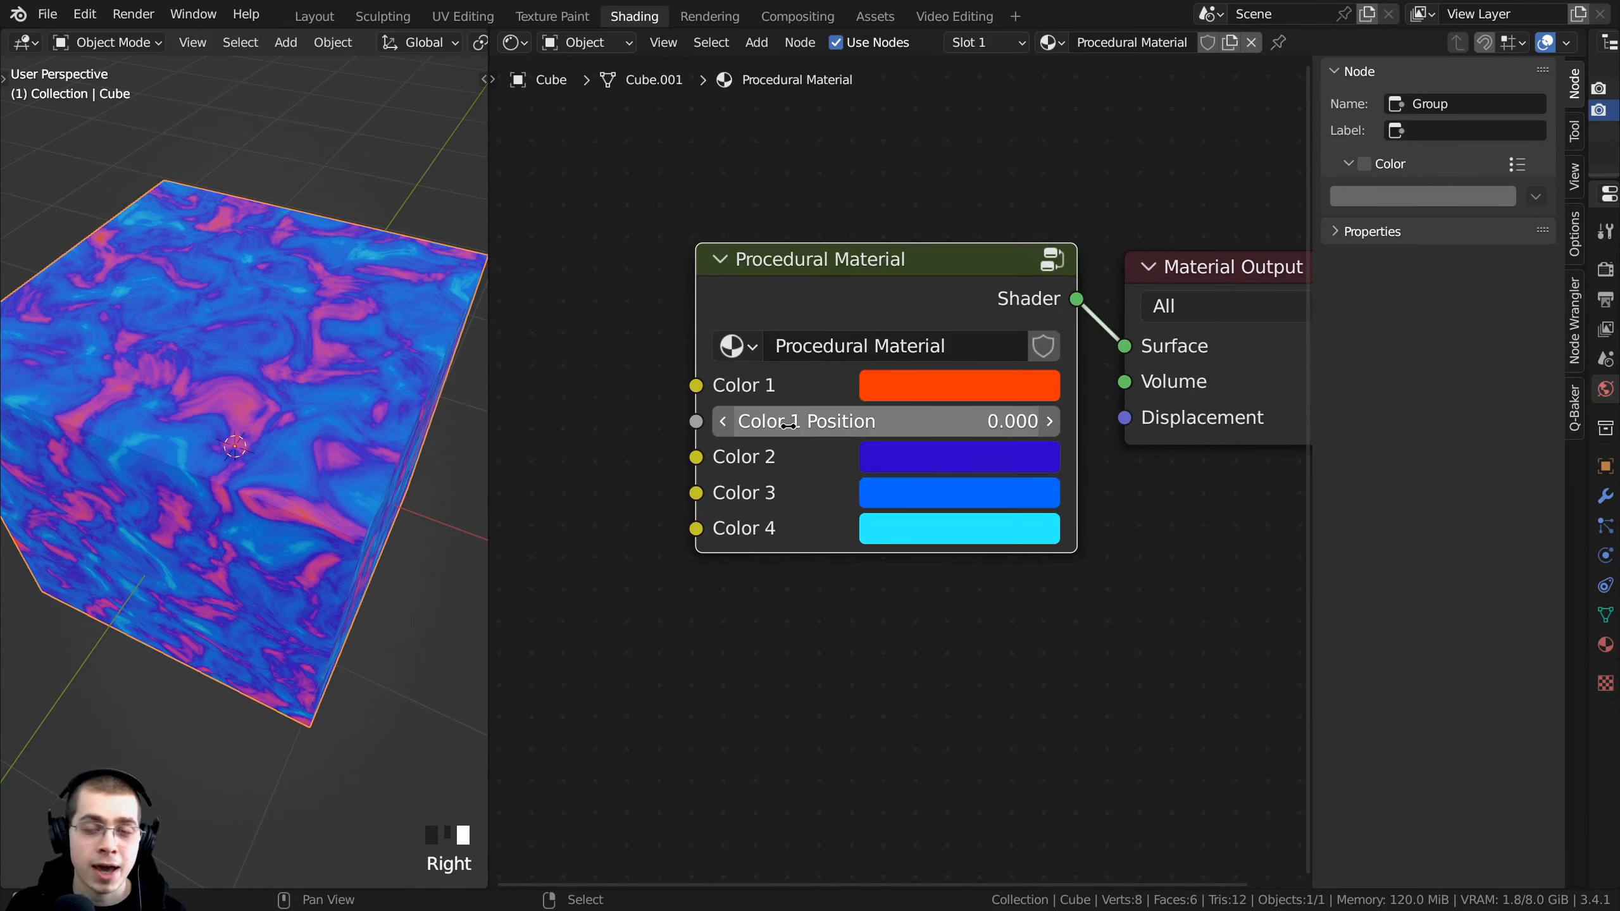
left_click(854, 286)
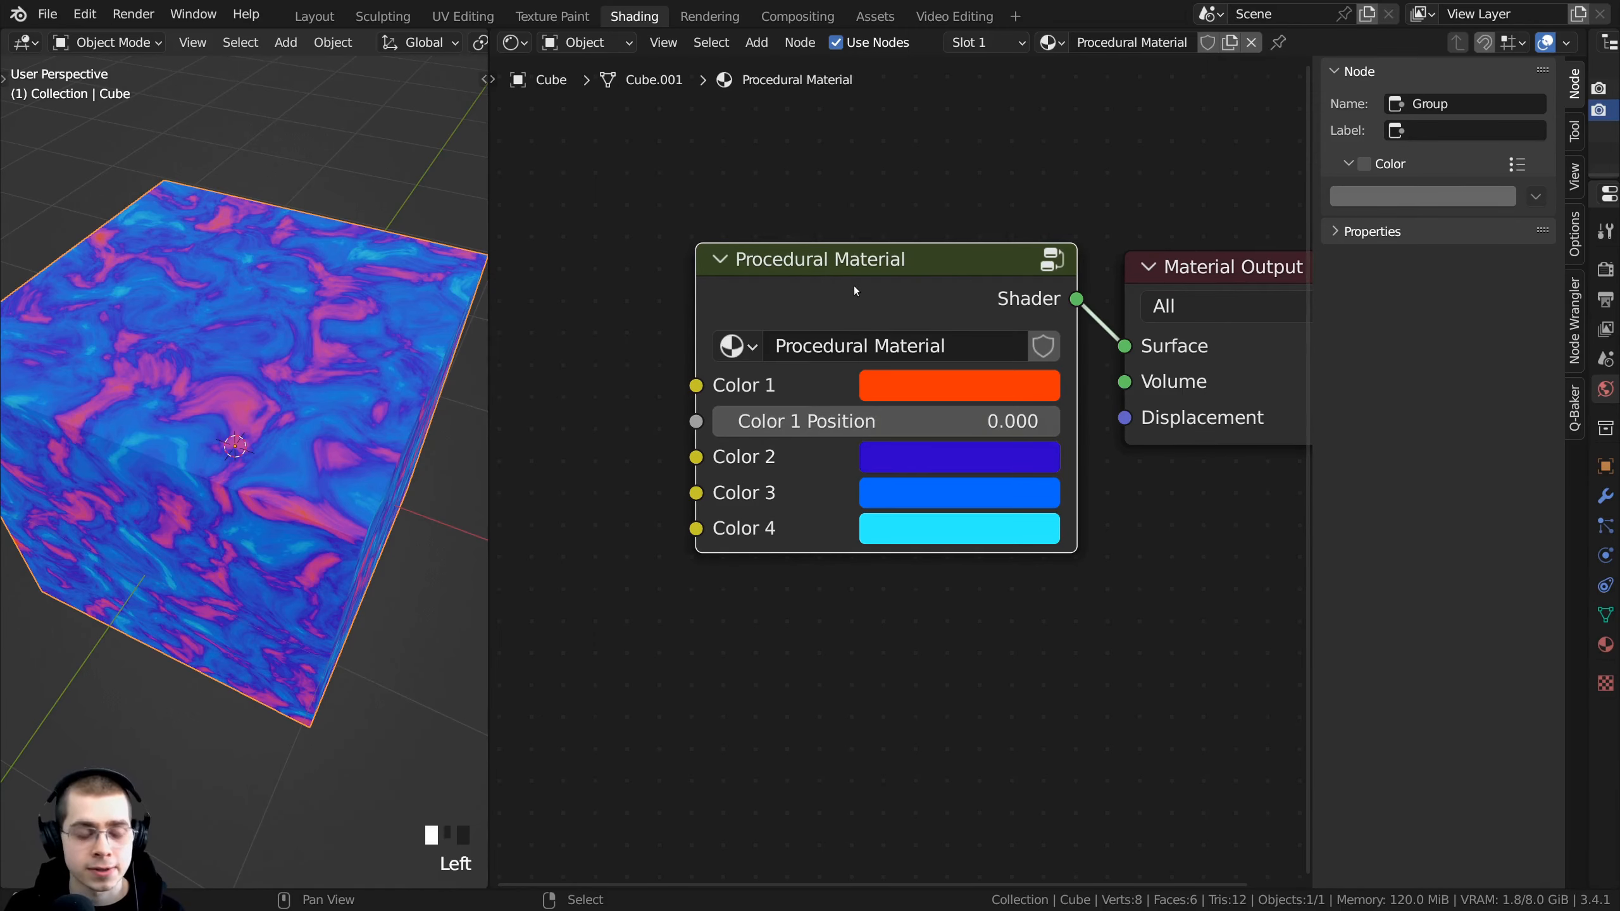
Step: Inside the group, add a driver to the position of stop 0 on the lowest black-and-white ColorRamp
key("Tab")
scroll(1023, 459, "down", 2)
scroll(1023, 460, "down", 4)
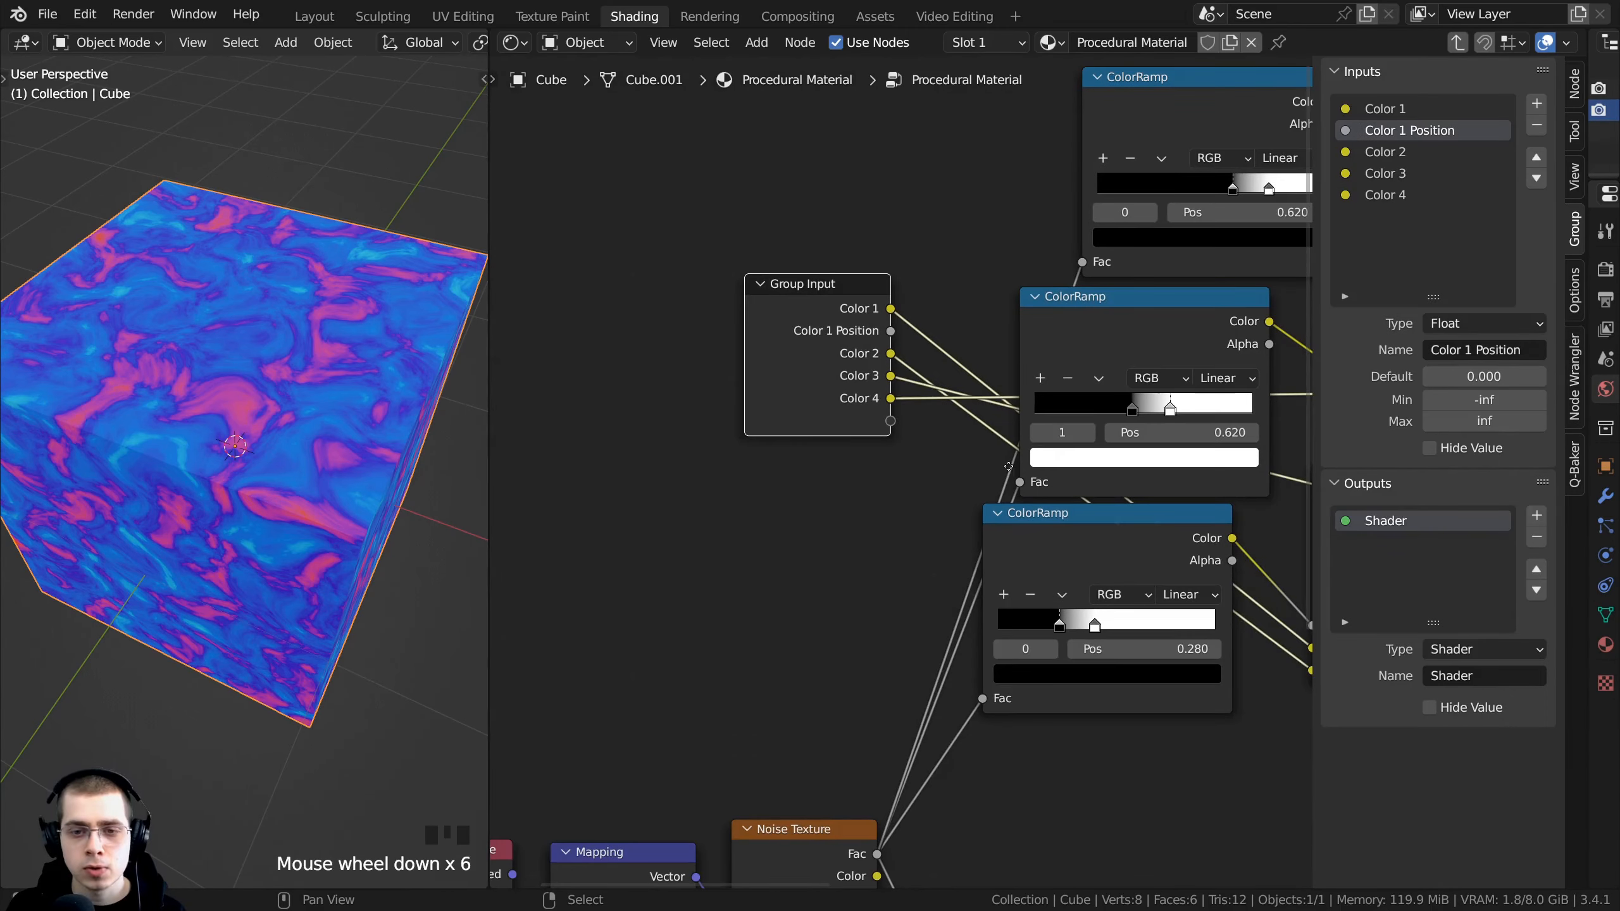
middle_click_drag(1110, 615, 906, 460)
scroll(905, 459, "up", 6)
left_click(892, 476)
mouse_move(887, 466)
left_mouse_down()
mouse_move(918, 467)
mouse_move(888, 470)
left_mouse_up()
mouse_move(802, 473)
left_mouse_down()
mouse_move(781, 474)
mouse_move(831, 487)
left_mouse_up()
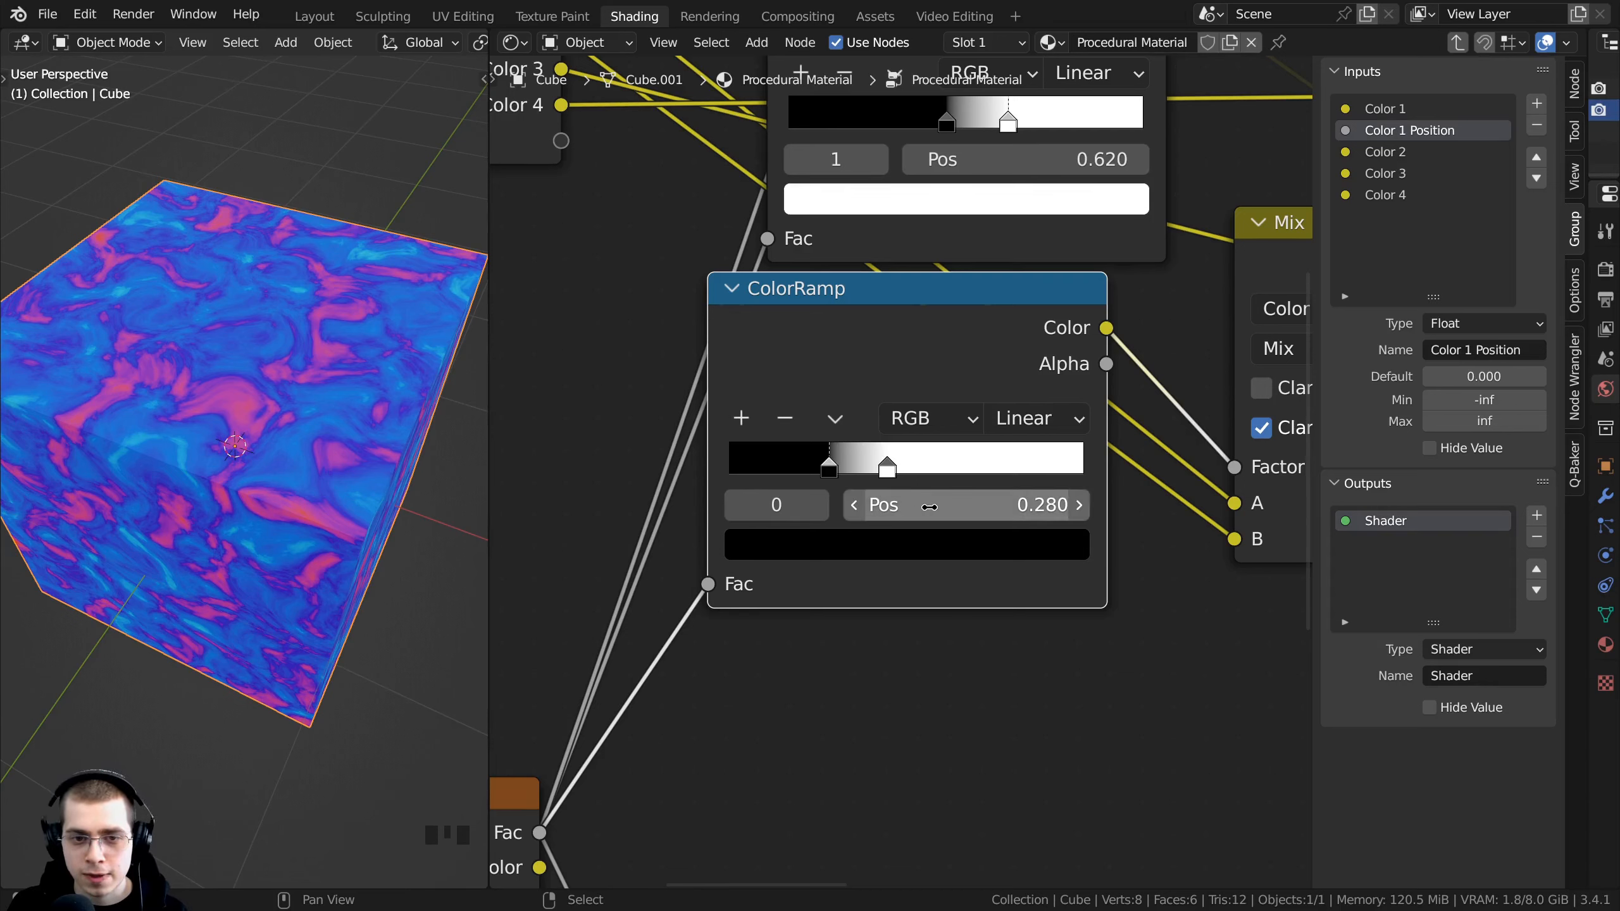
left_click_drag(929, 509, 928, 508)
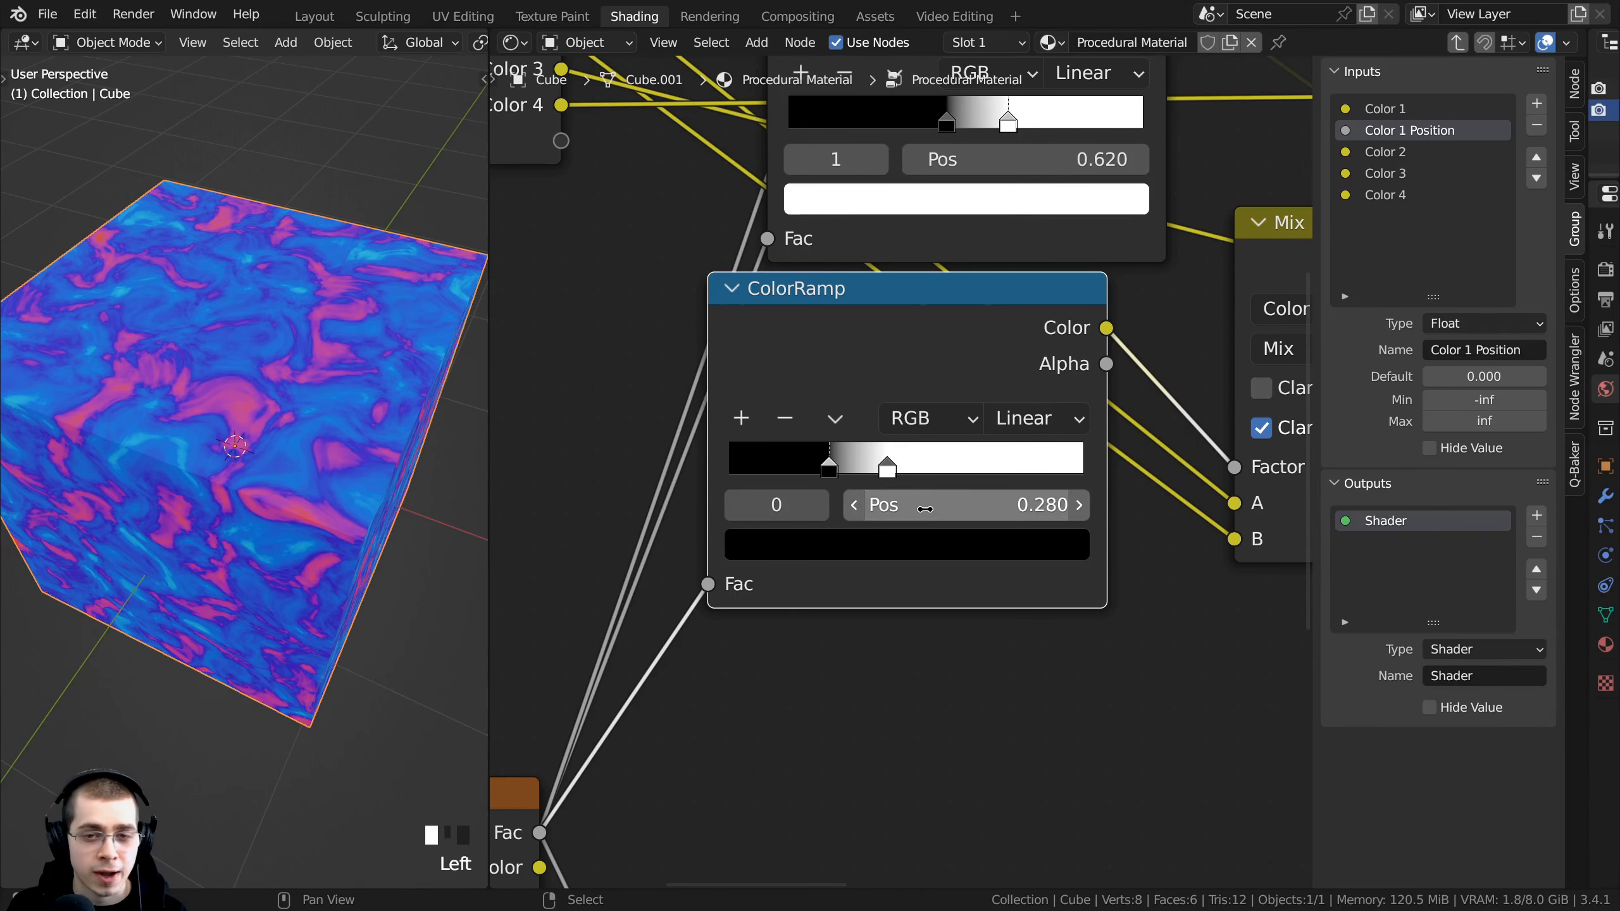
right_click(918, 508)
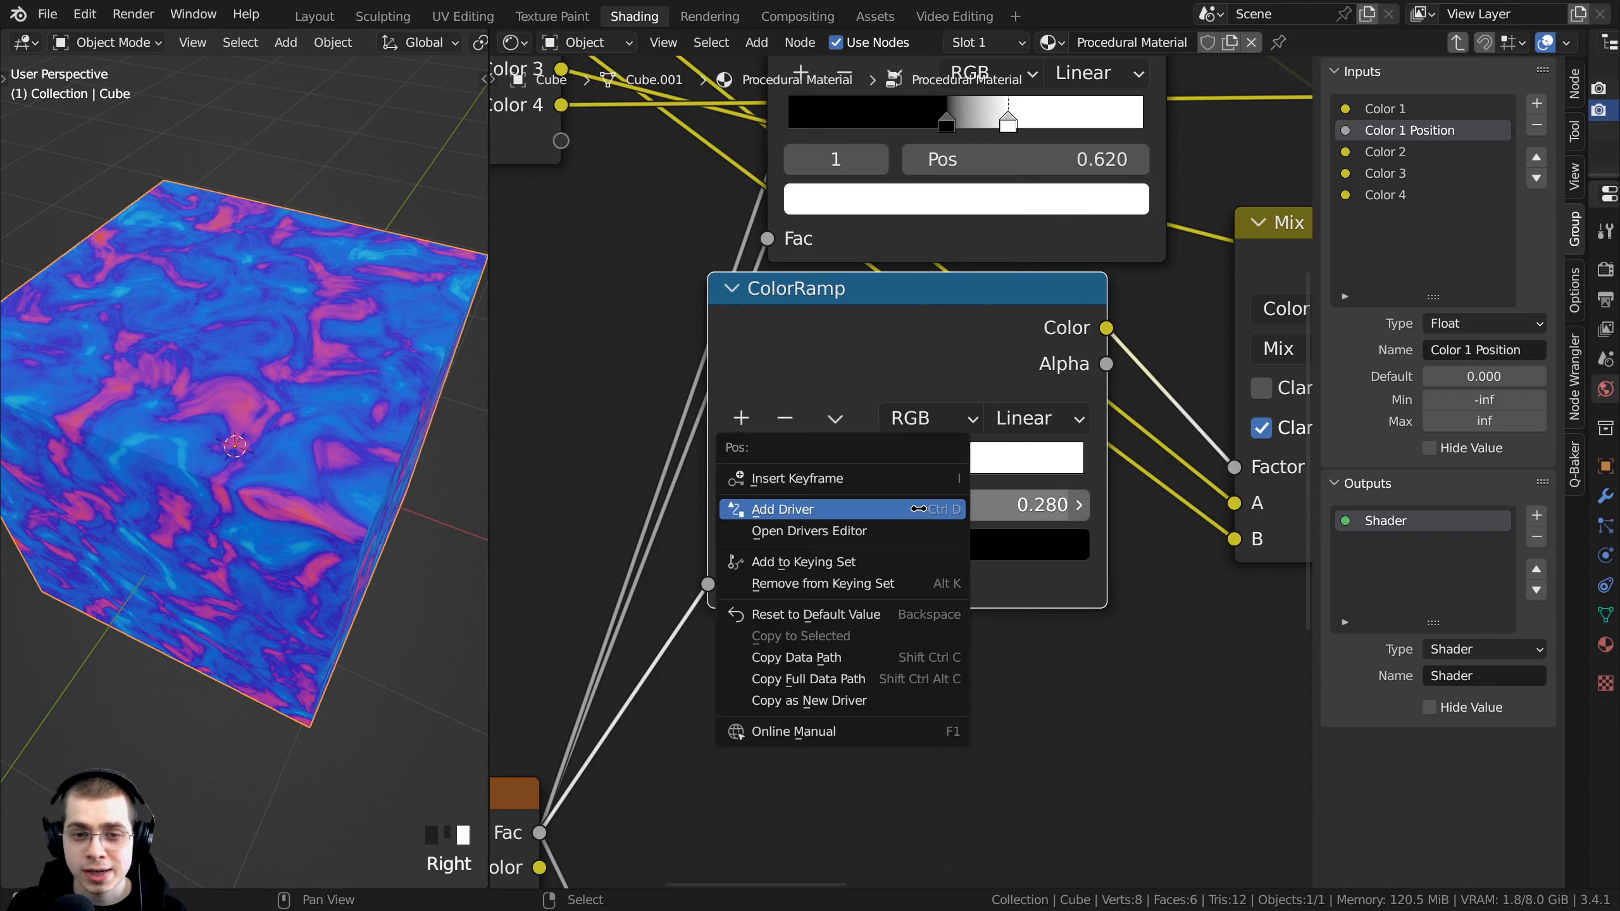
left_click(807, 510)
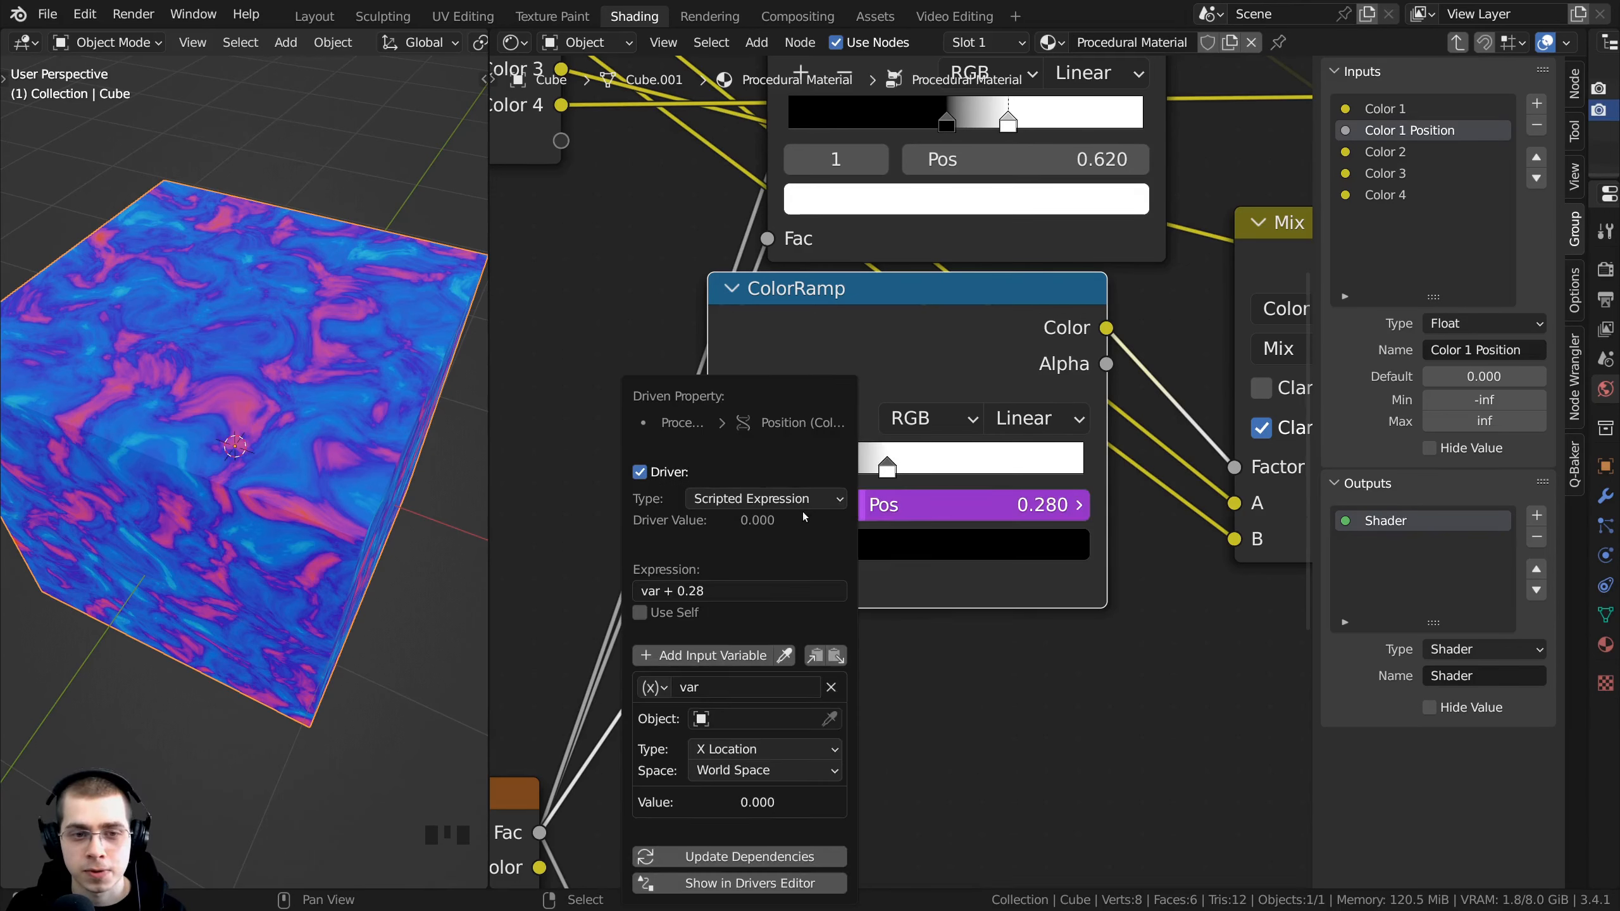
Step: Set the driver type to Sum Values and replace its default variable with a new input variable
left_click(721, 479)
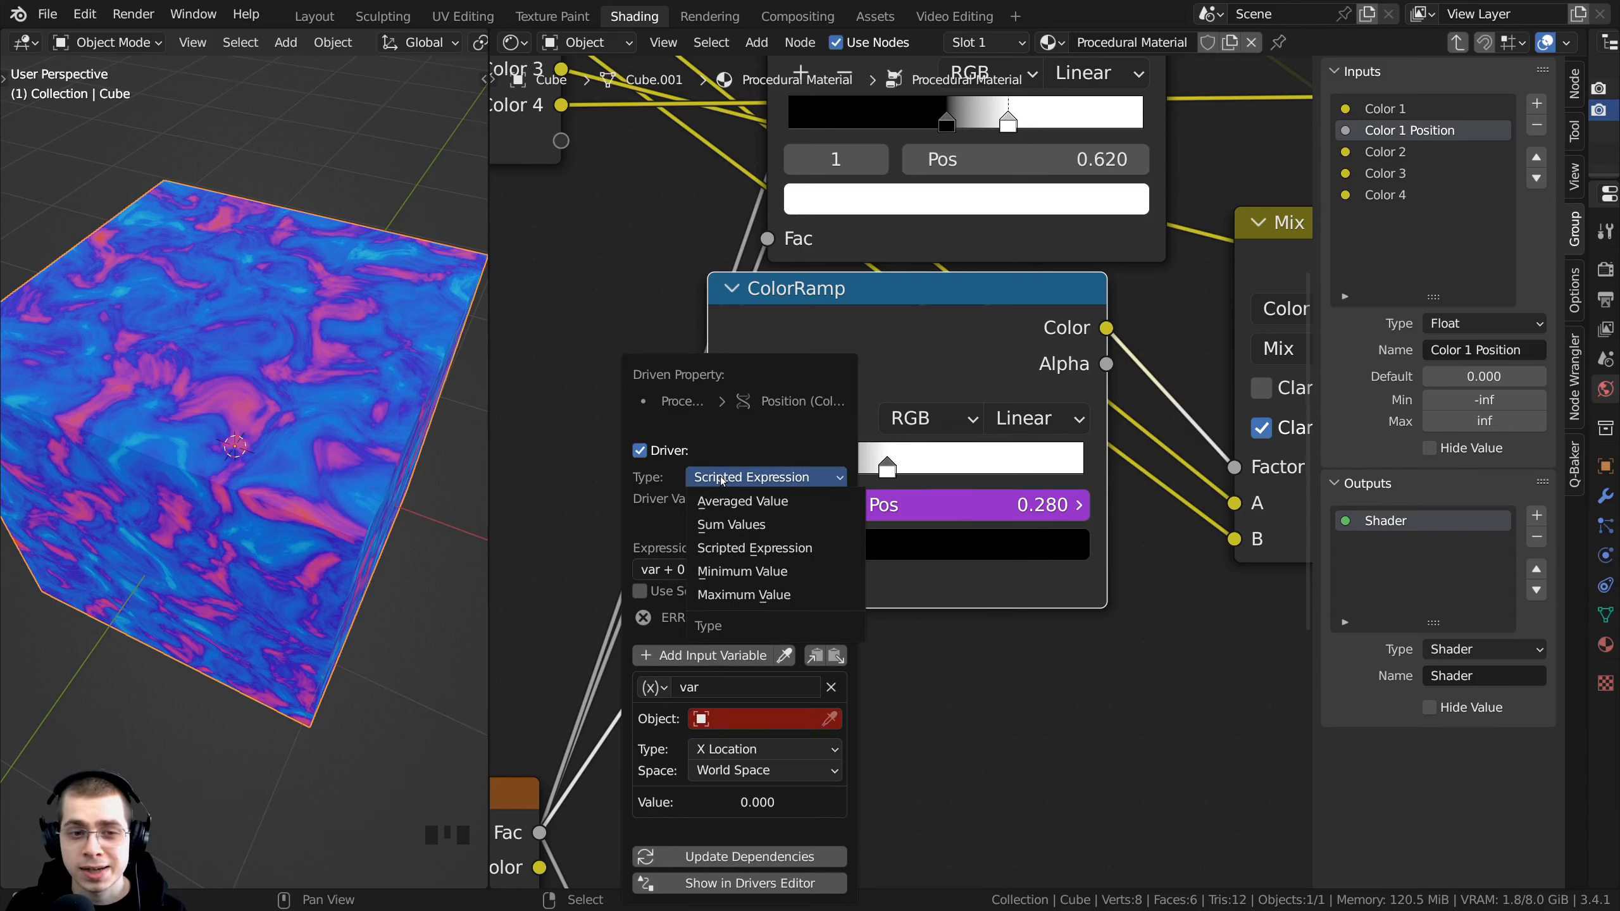
left_click(732, 526)
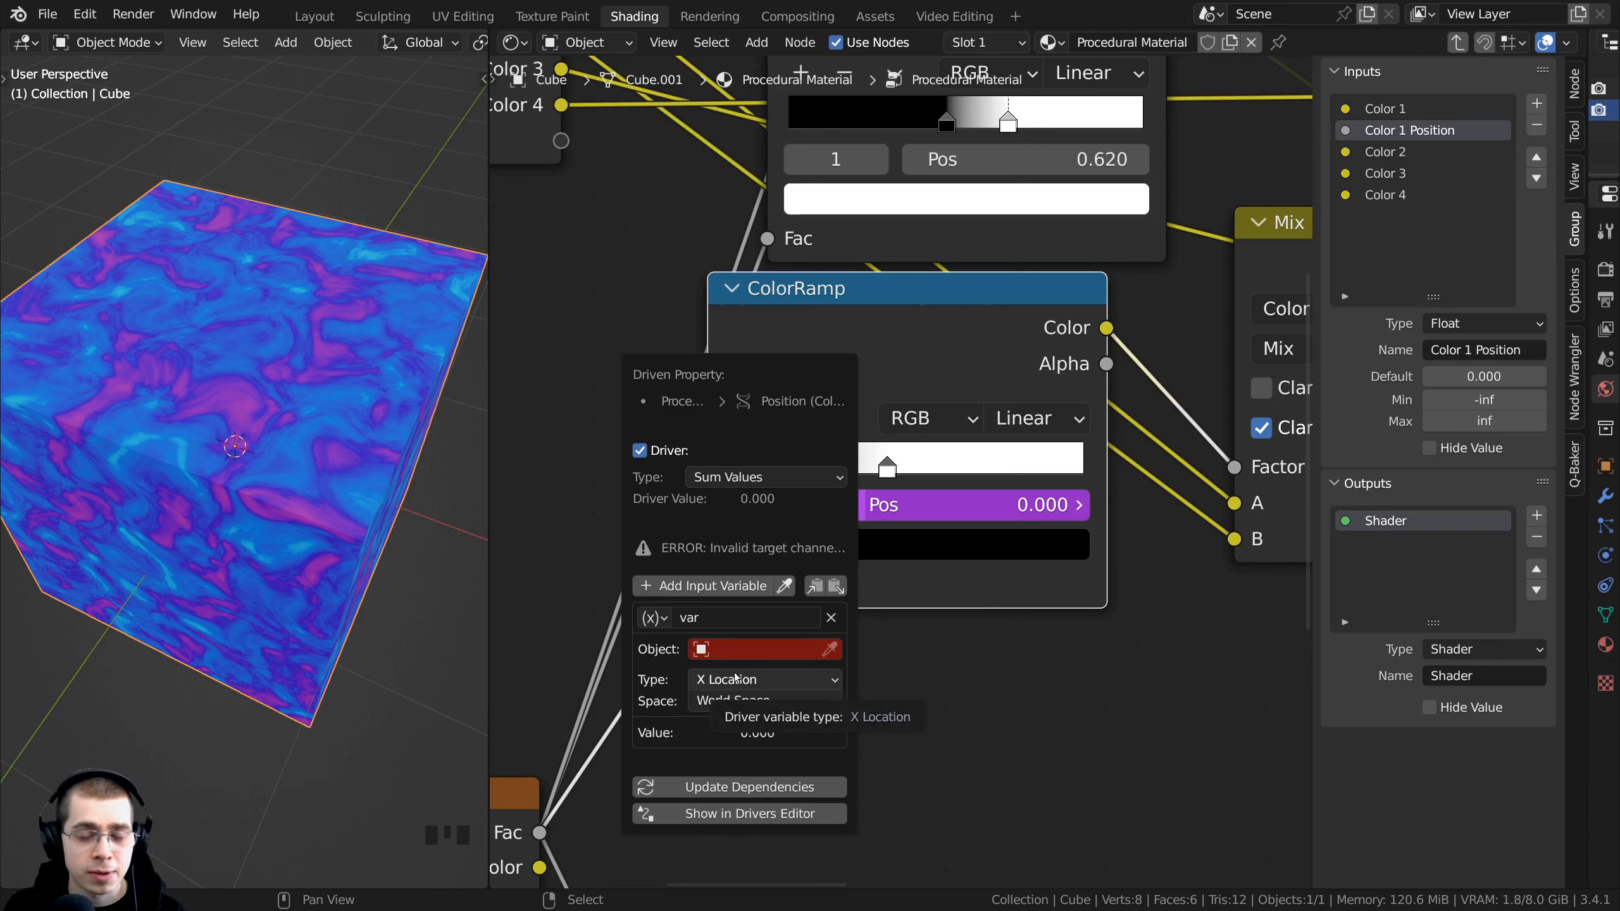
left_click(830, 618)
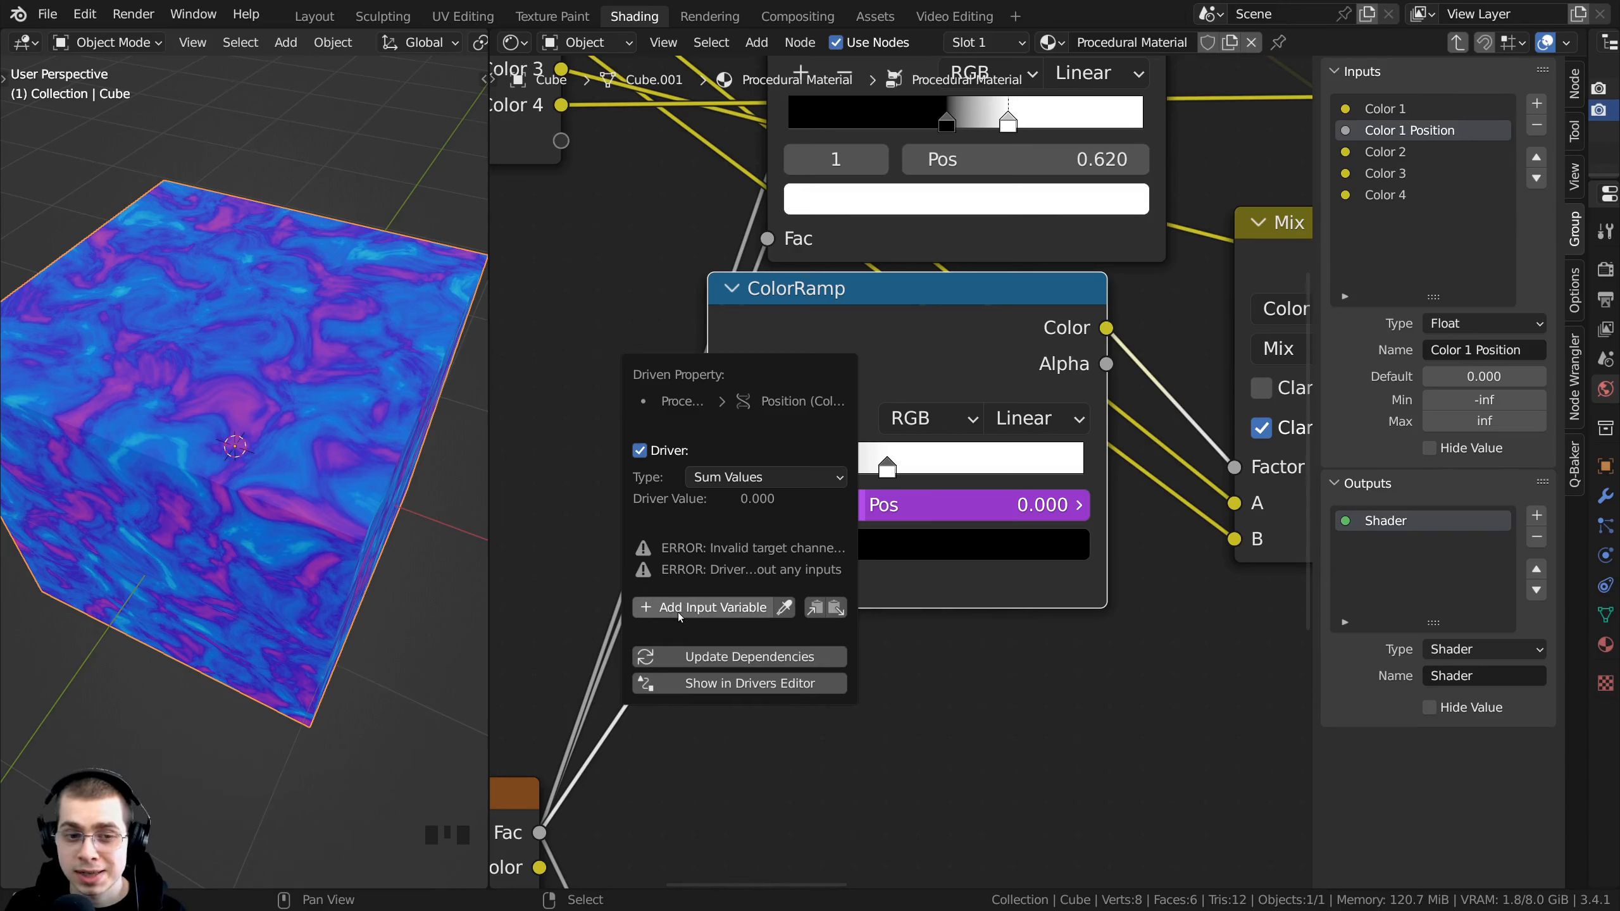
left_click(698, 609)
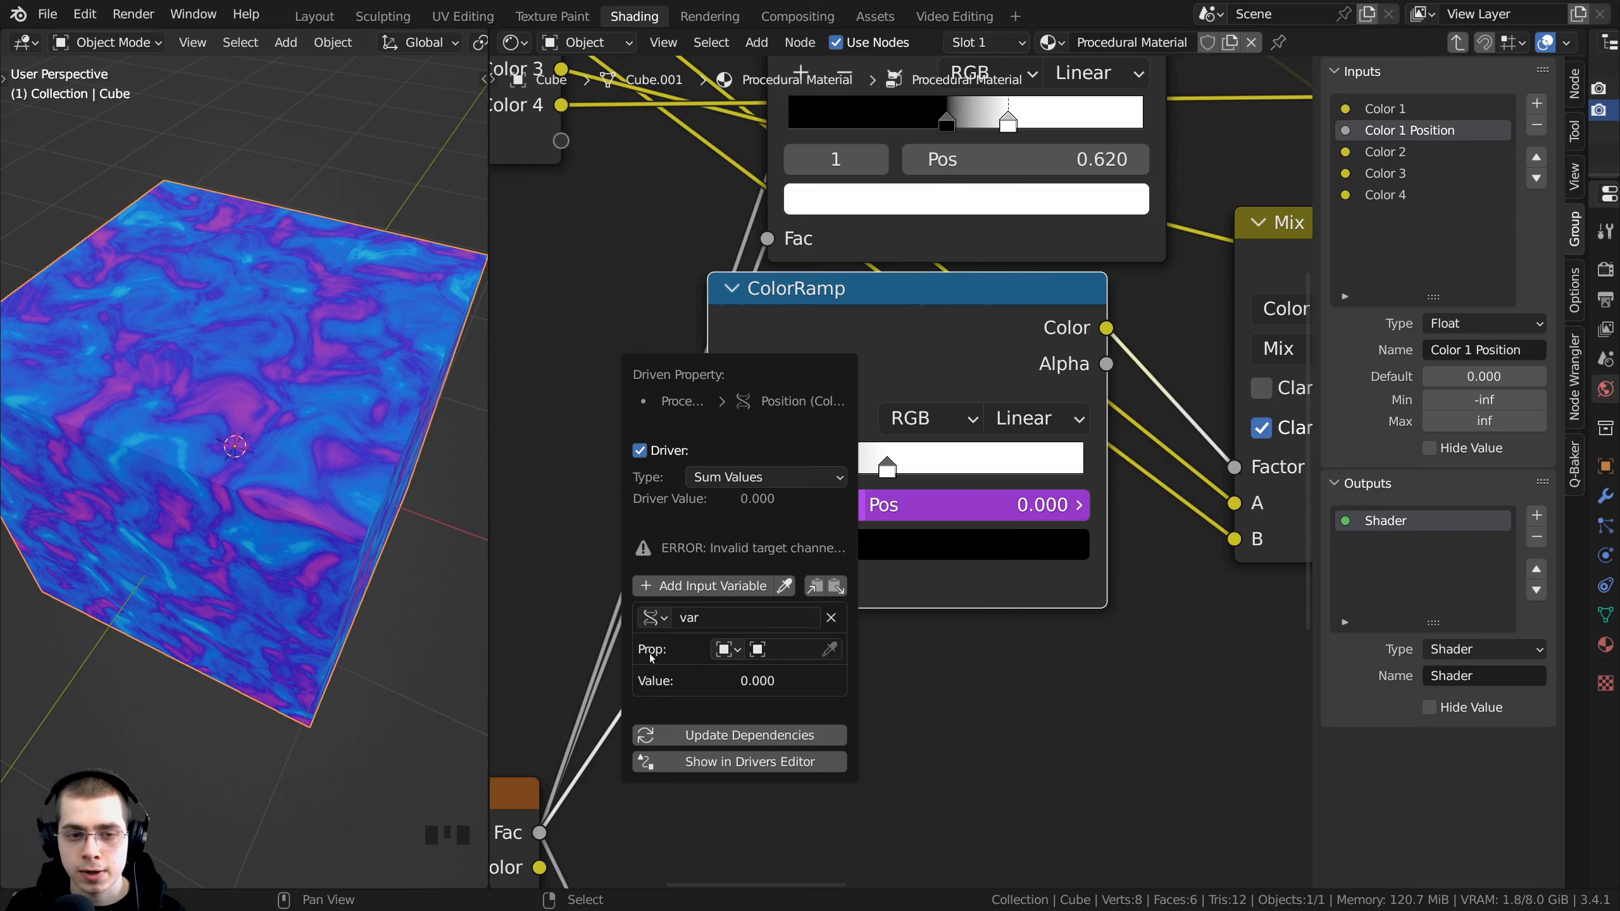
Step: Set the driver variable's ID type to Material and choose Procedural Material as its target
left_click(727, 650)
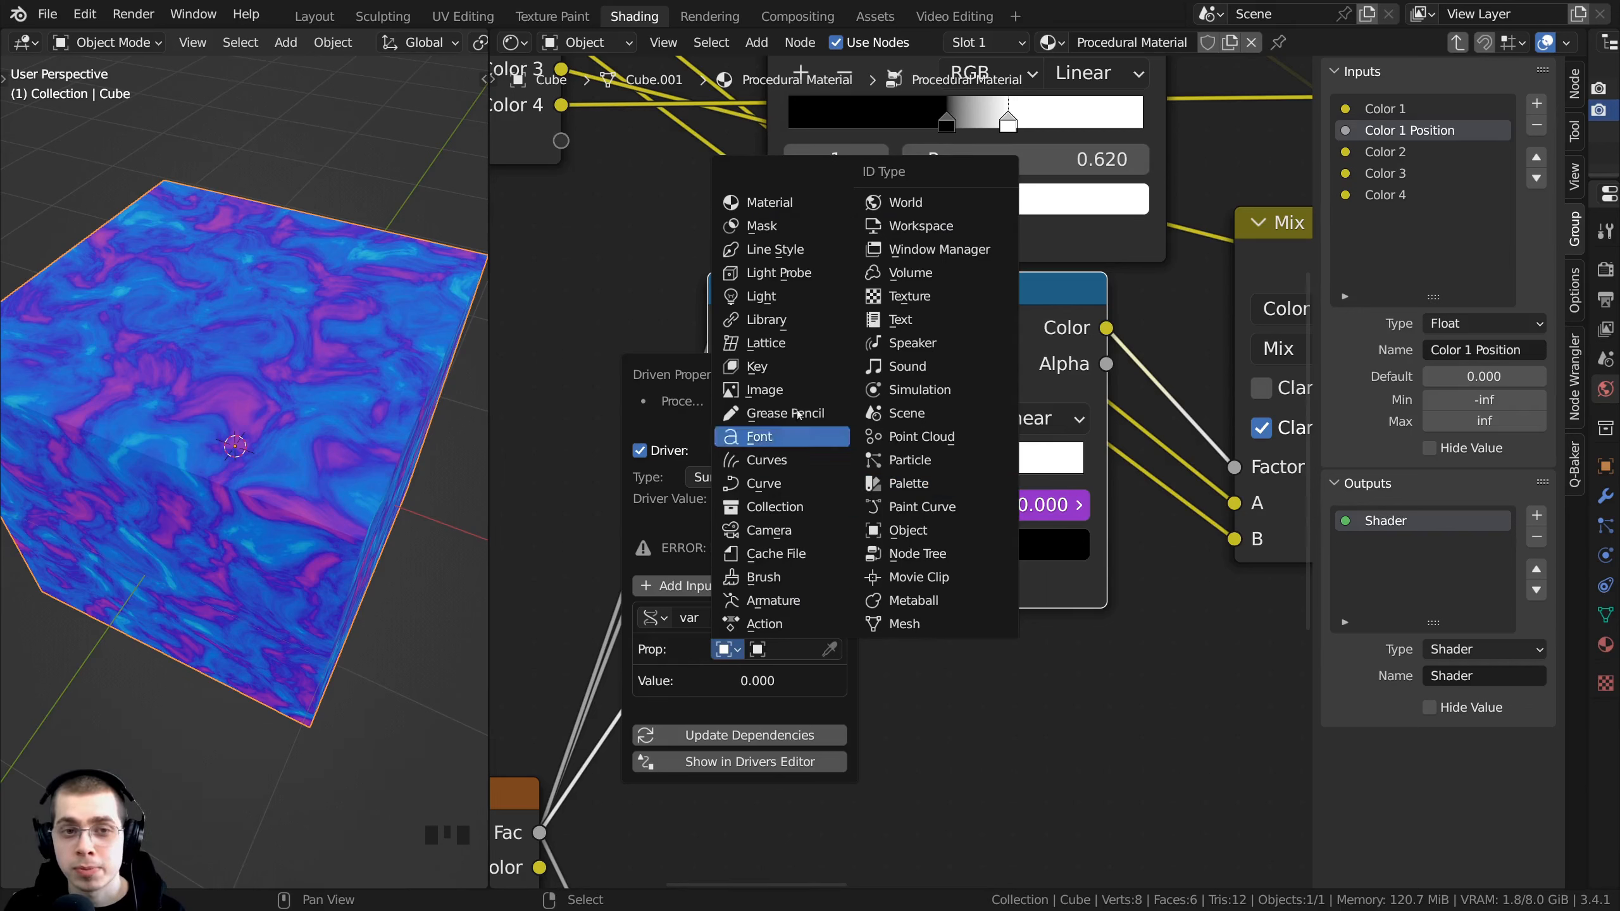
left_click(771, 202)
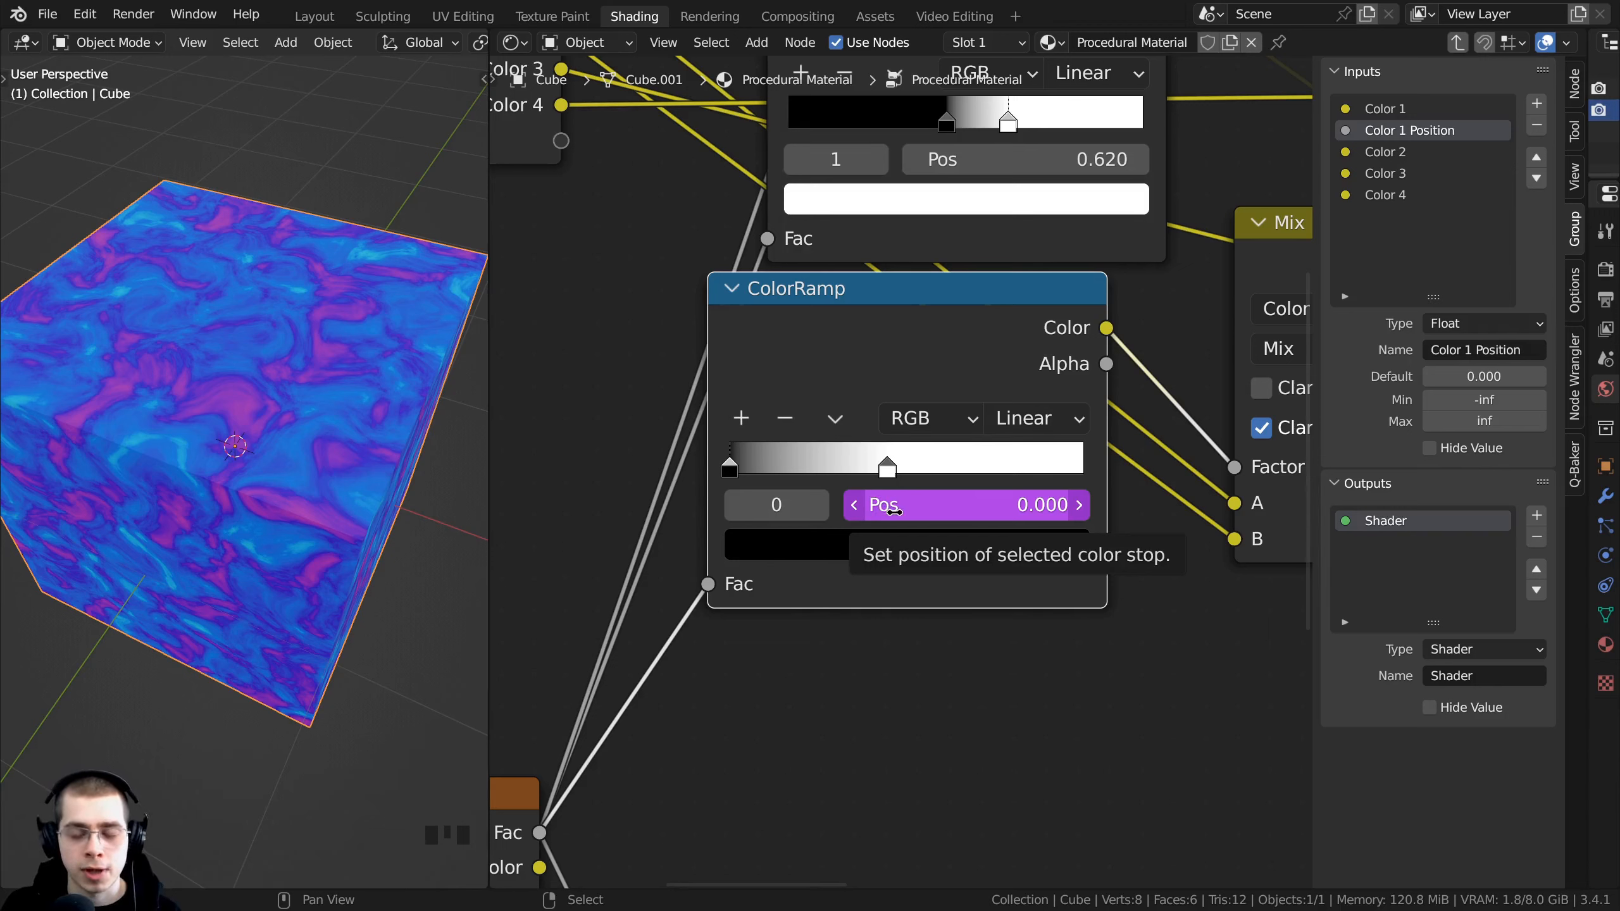
right_click(915, 511)
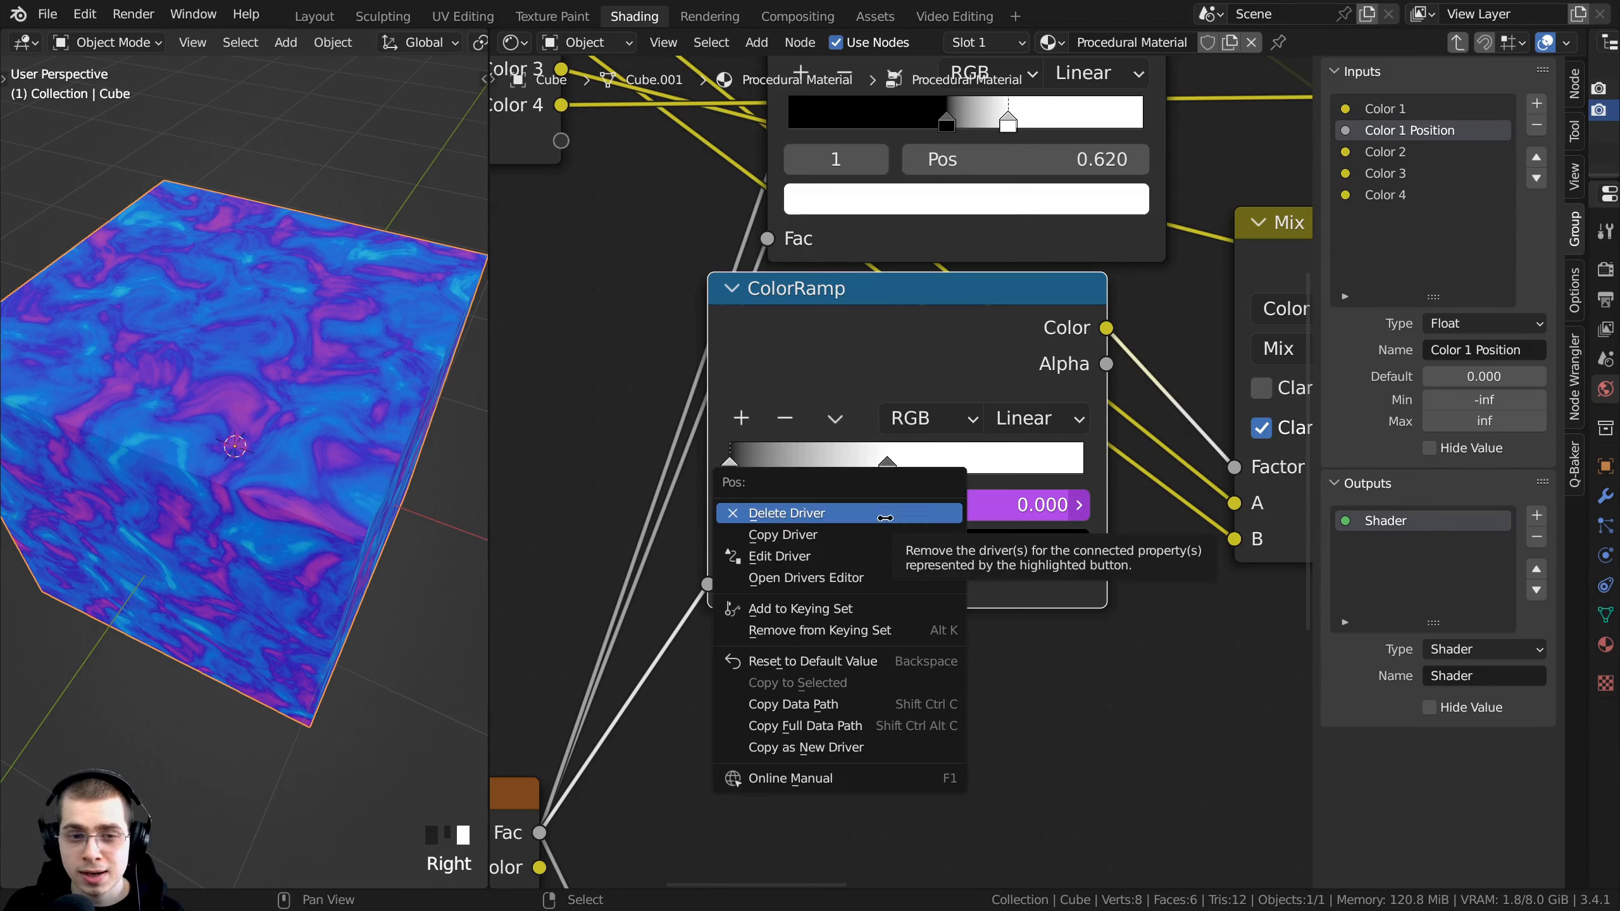
left_click(810, 553)
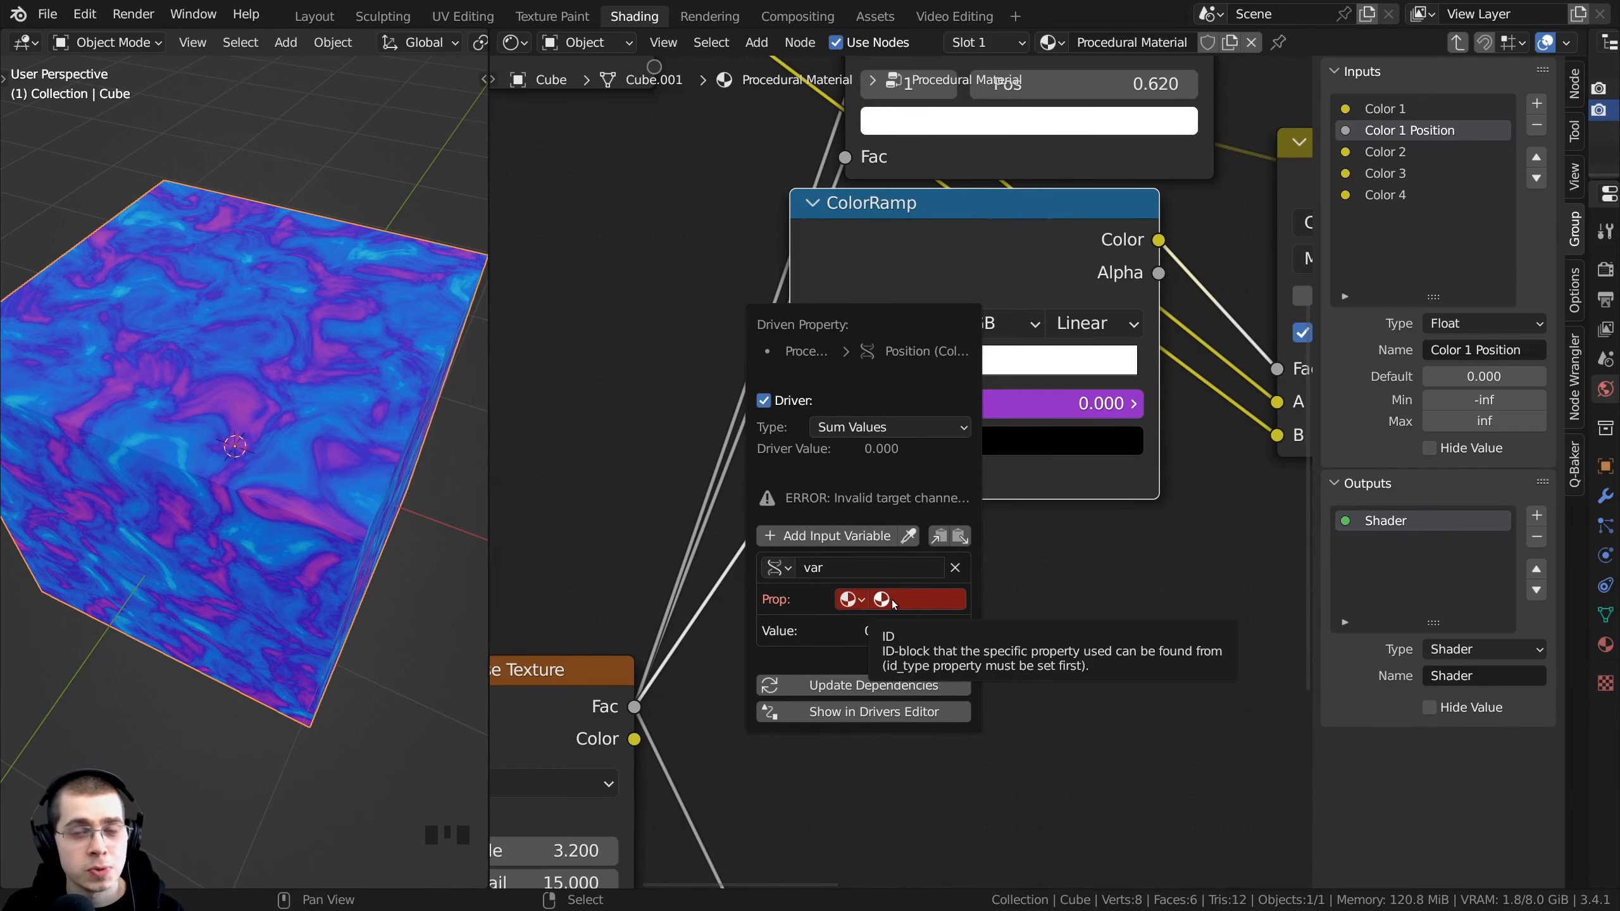
left_click(895, 601)
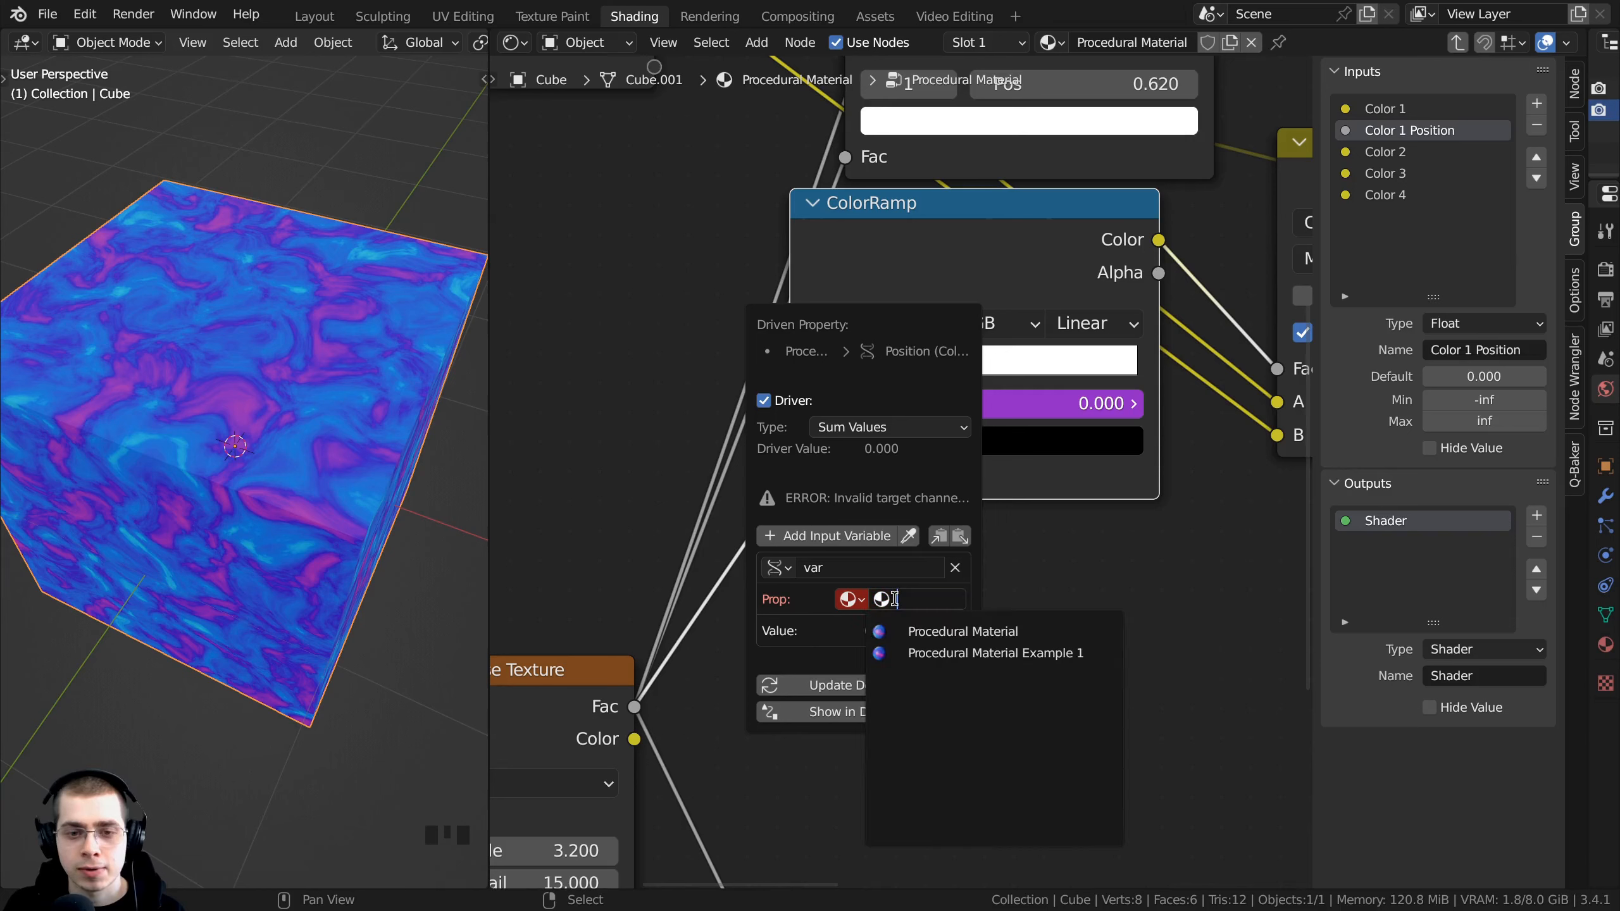
left_click(935, 637)
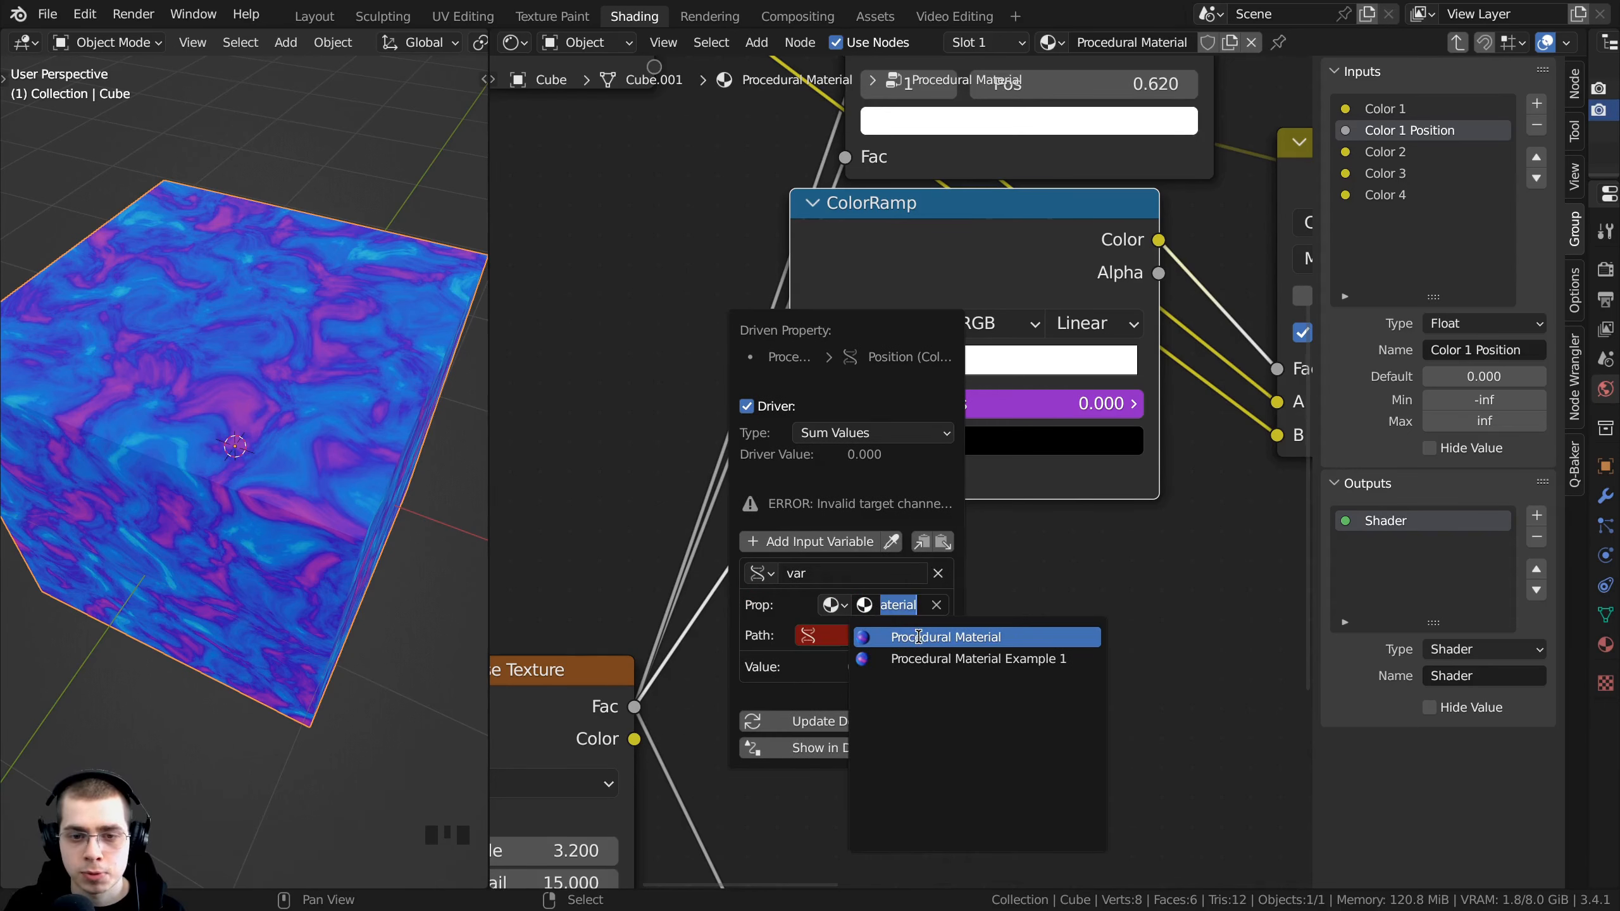
left_click(919, 637)
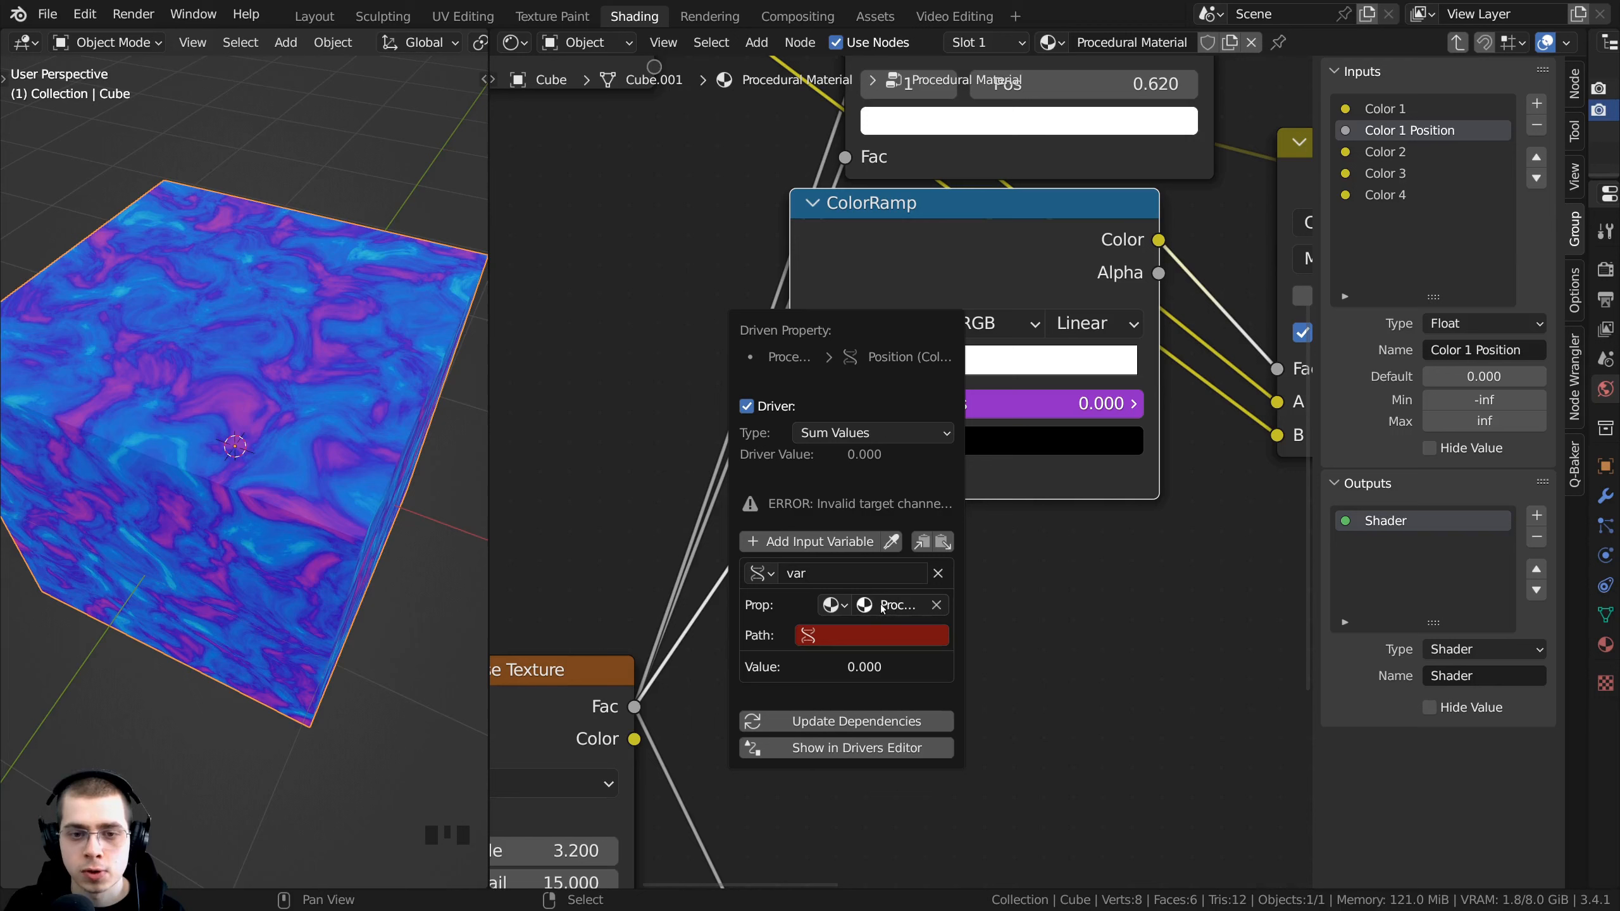
Step: Paste node_tree.nodes["Group"].inputs[1].default_value as the driver variable's path, check its ending and update the driver's dependencies
left_click(825, 635)
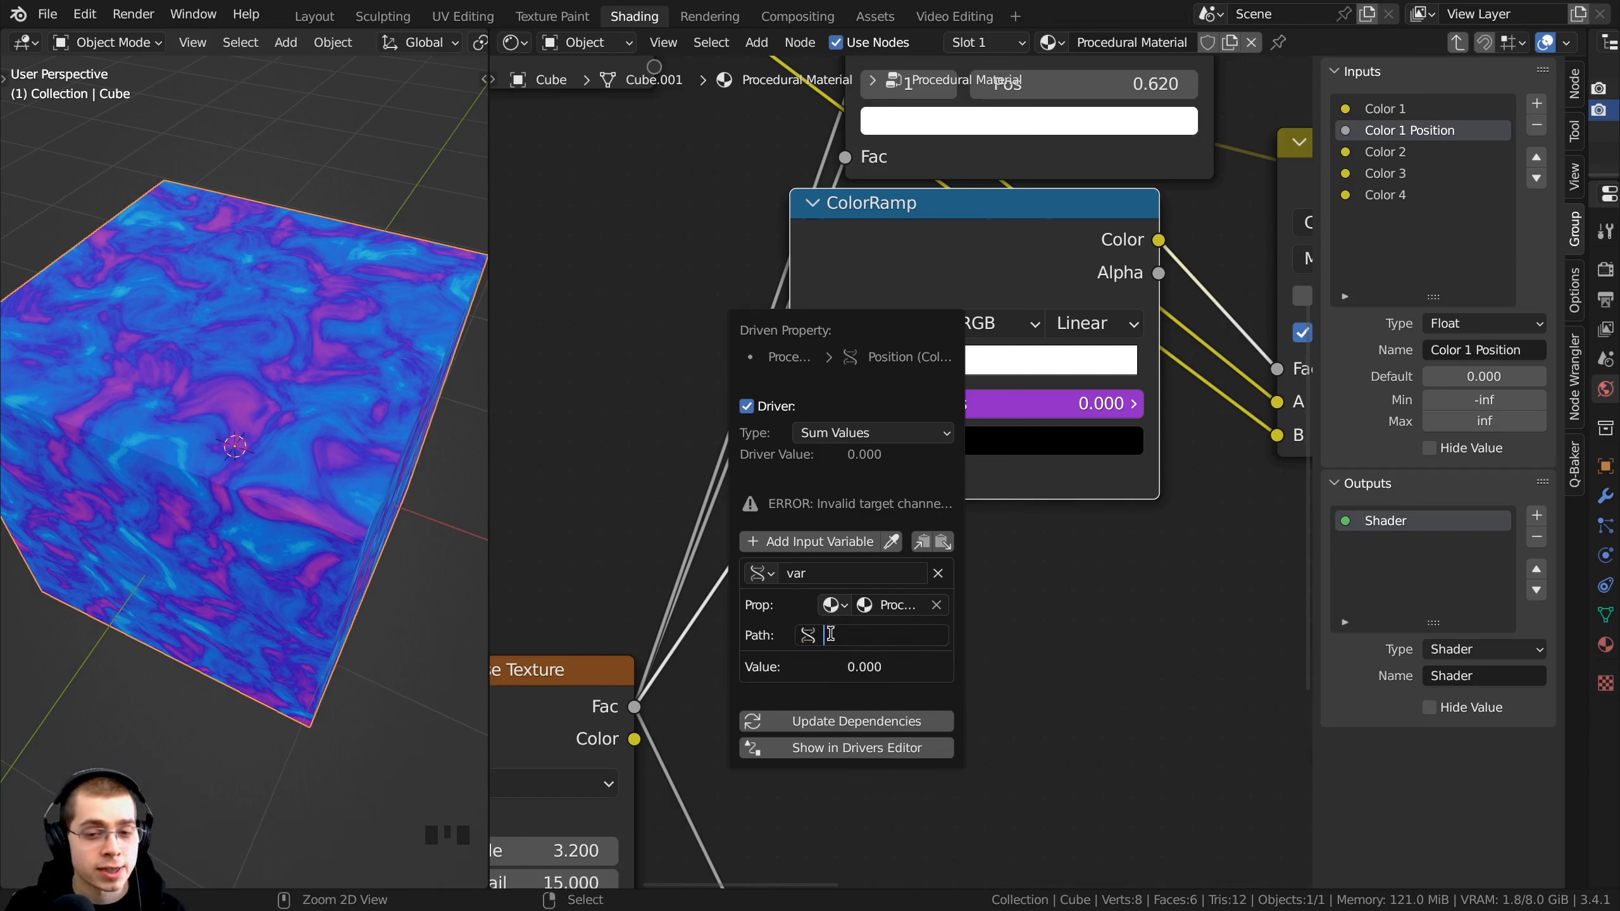
key("ctrl+v")
key("Return")
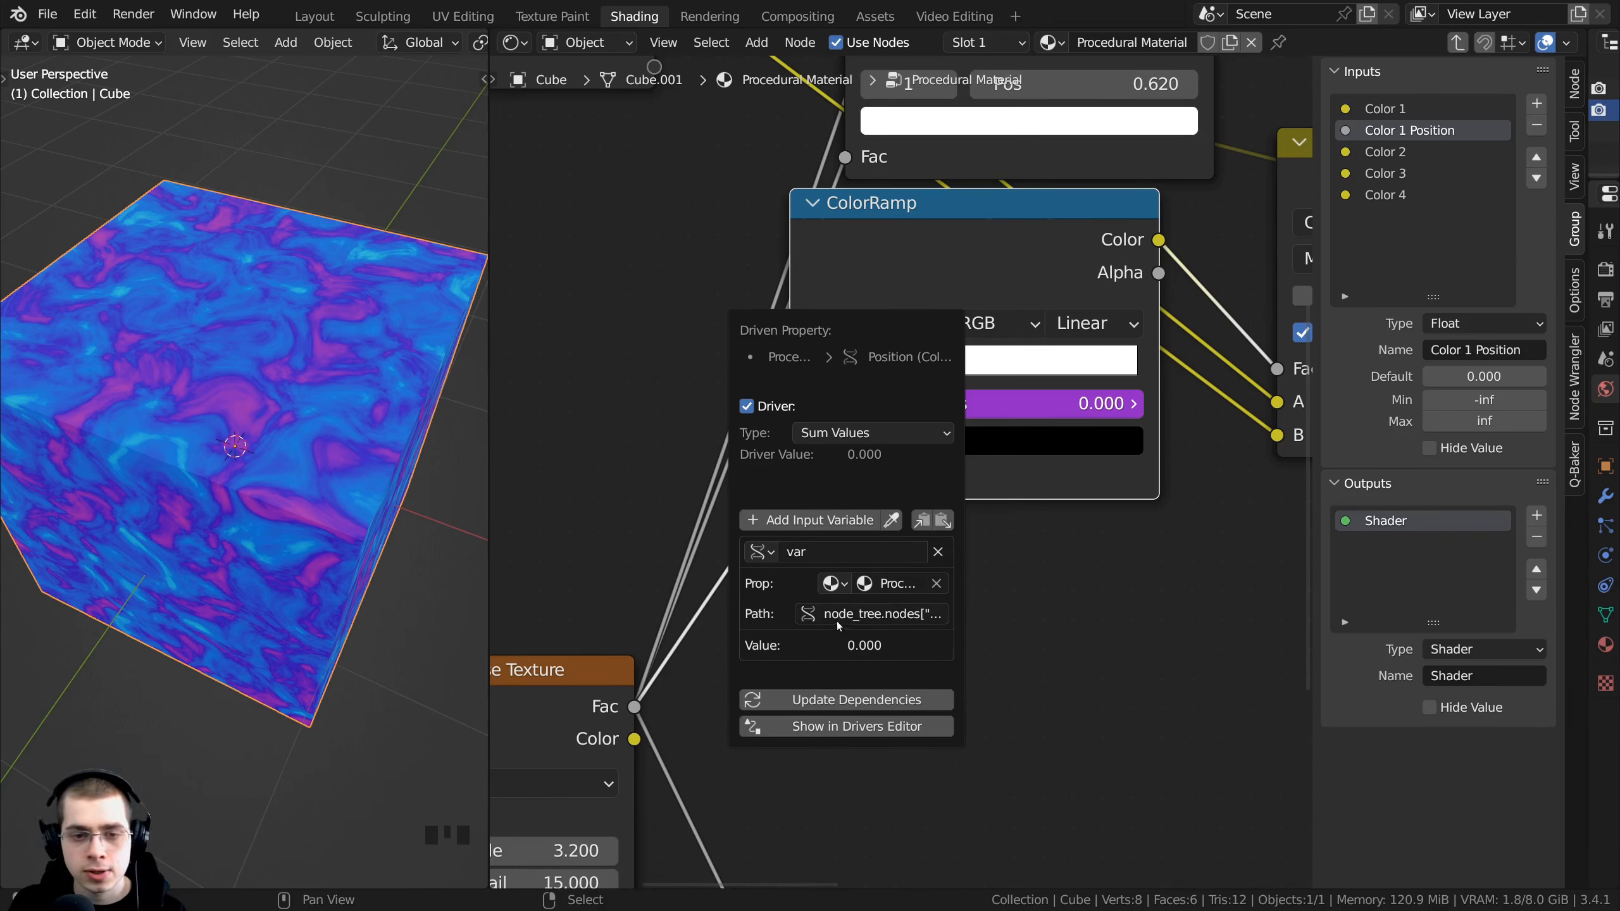
left_click(858, 616)
left_click(886, 616)
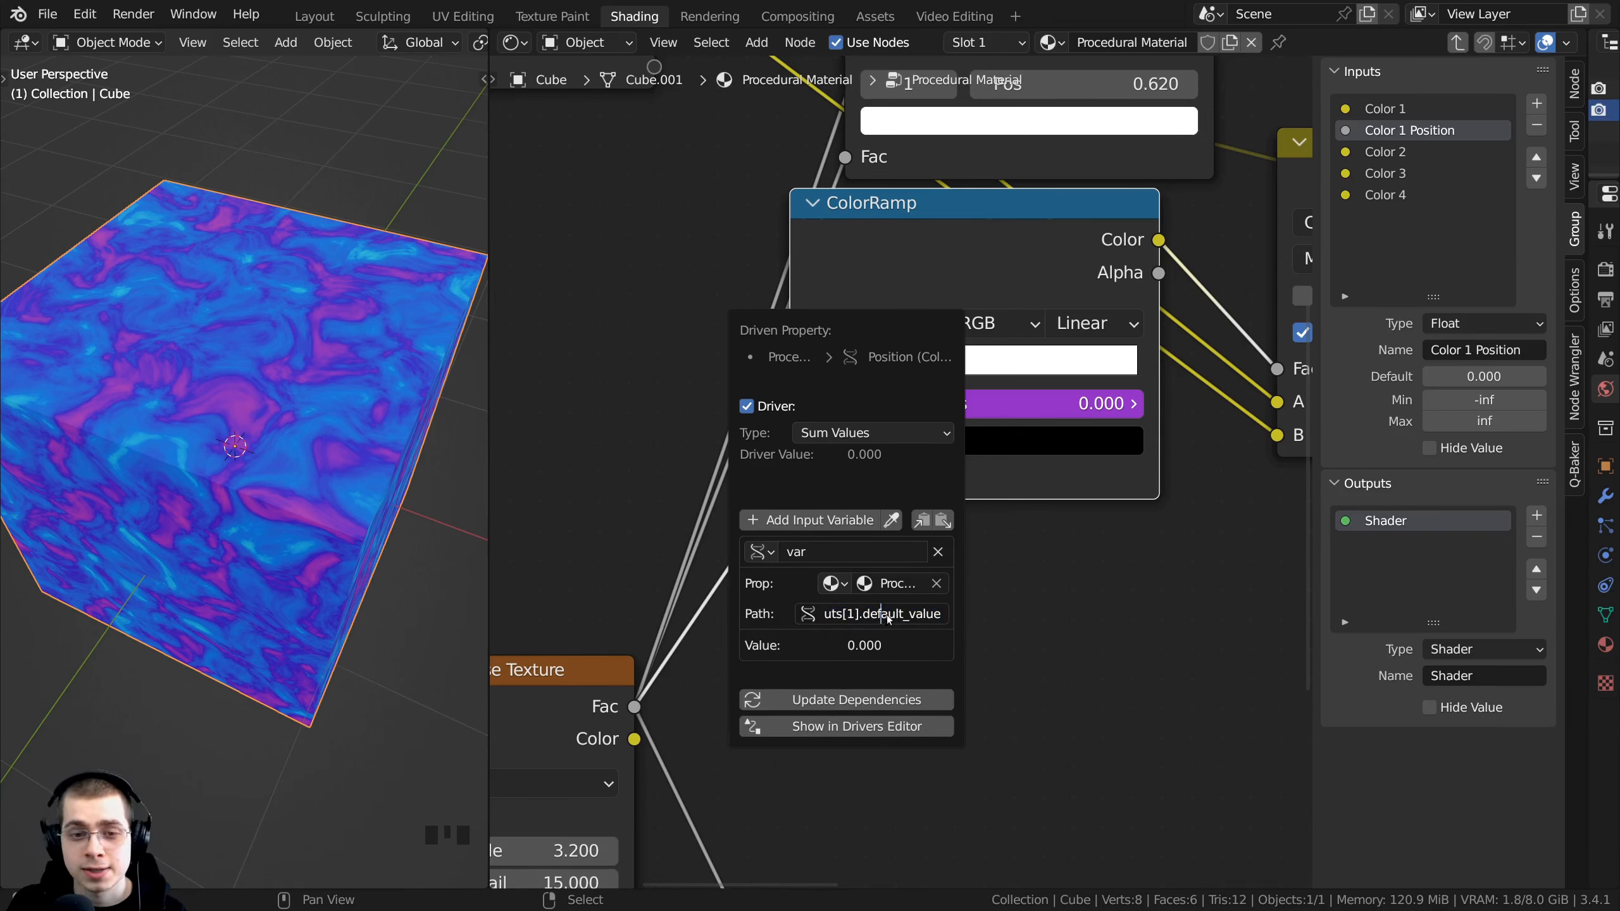
key("Return")
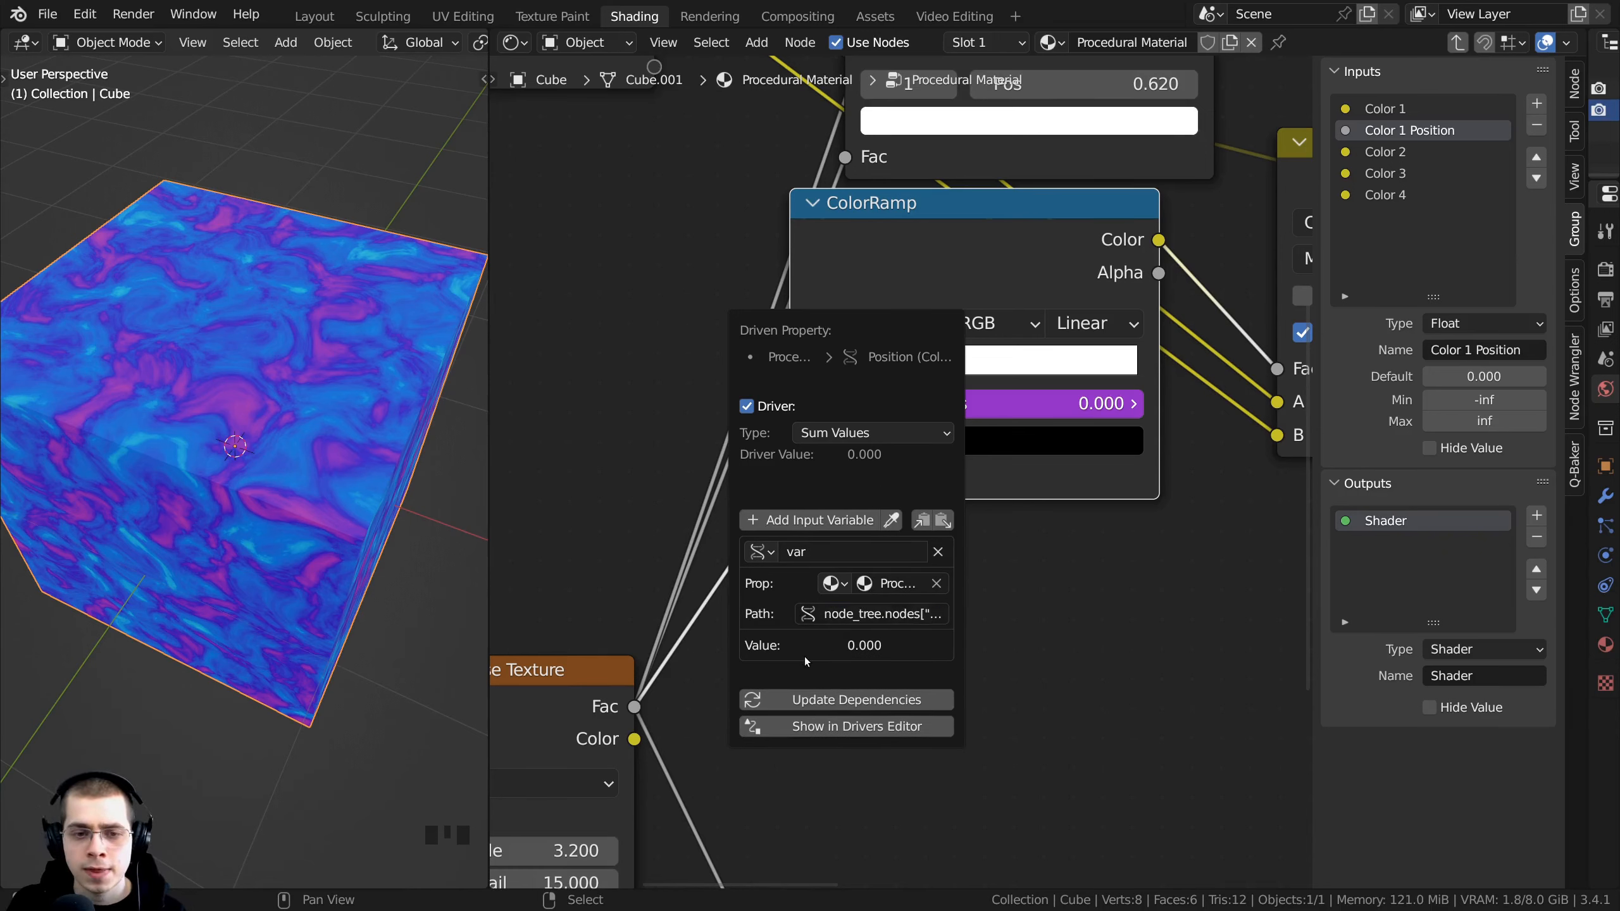
left_click(808, 702)
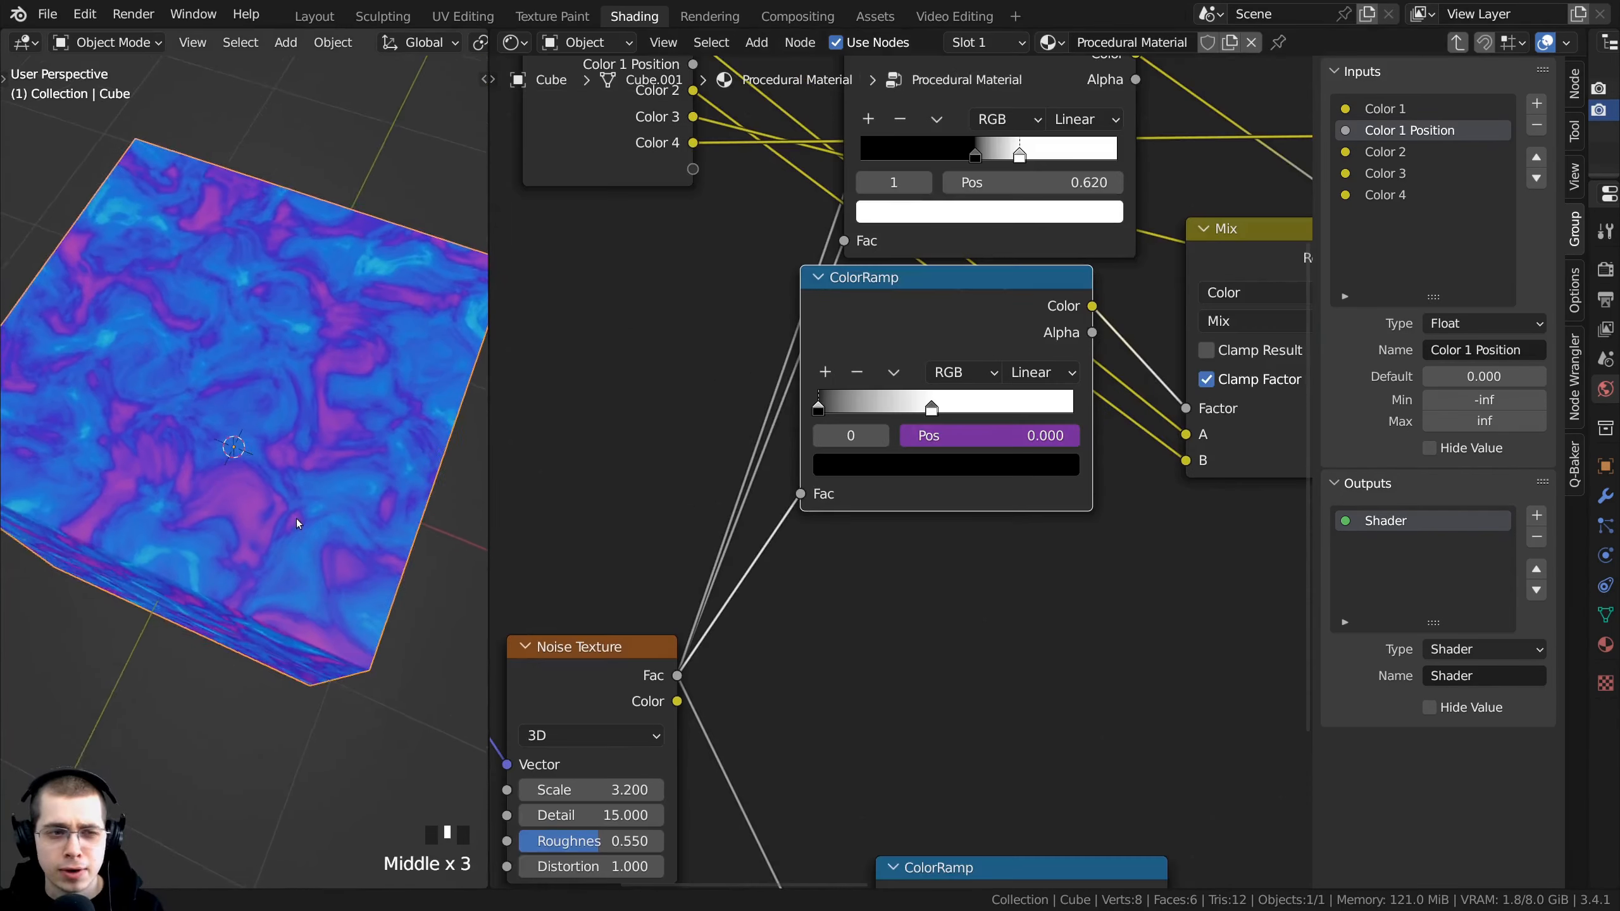
Step: Examine the driven colour on the cube and look up the first stop's position in the original four-colour ColorRamp
scroll(279, 497, "up", 2)
middle_click_drag(297, 525, 187, 422)
scroll(204, 424, "up", 2)
scroll(901, 469, "up", 1)
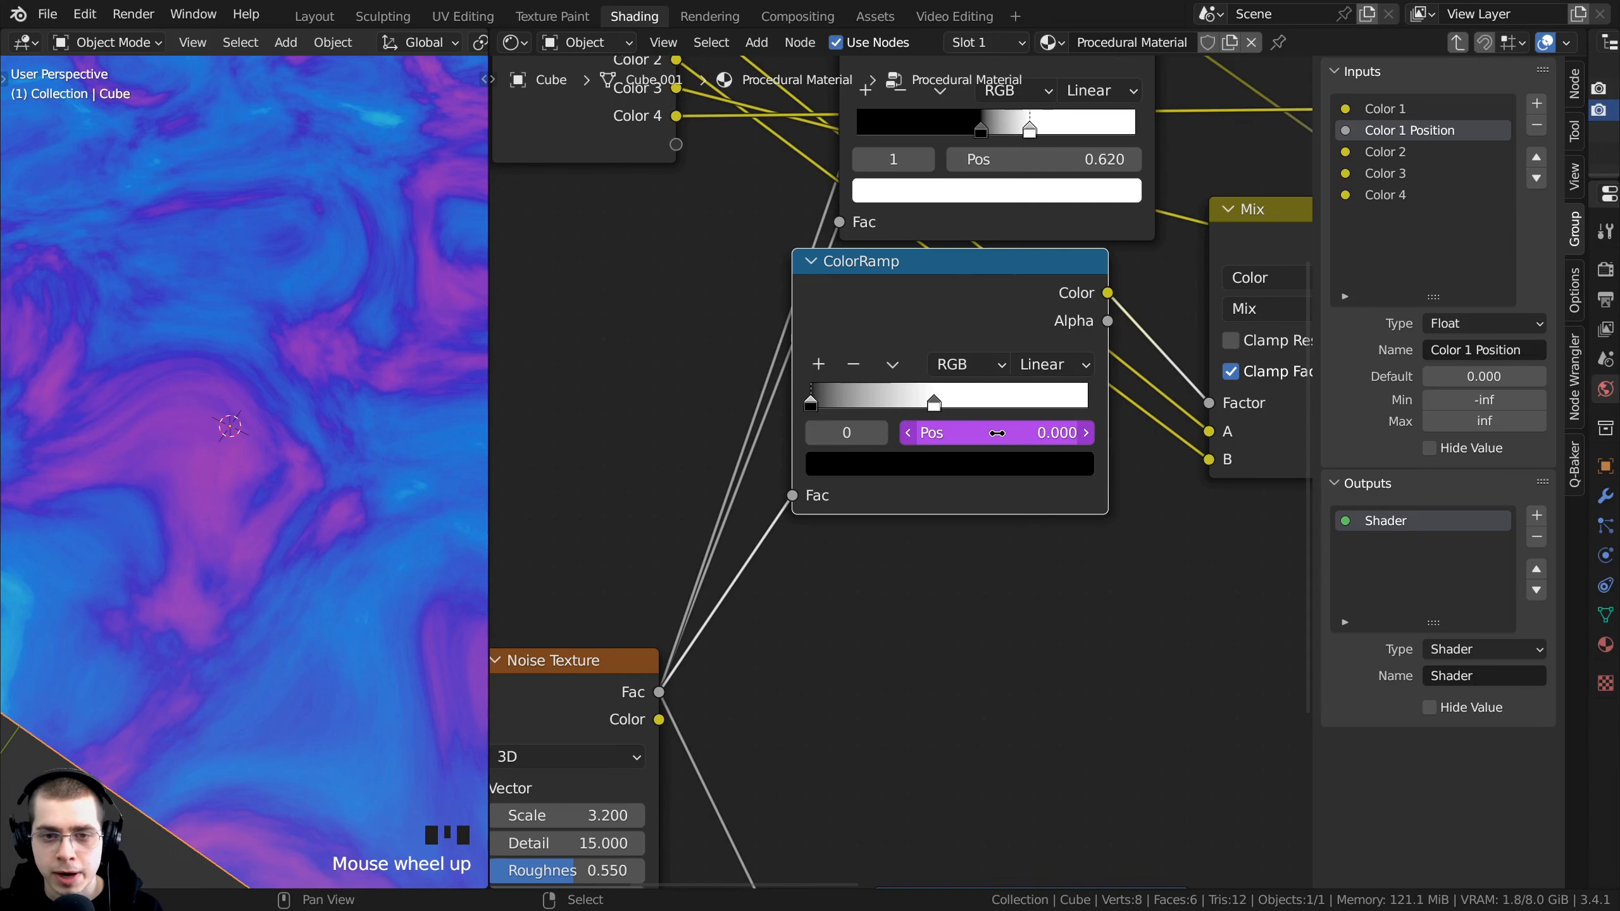
scroll(987, 435, "down", 2)
middle_click_drag(982, 842, 977, 403)
scroll(903, 460, "up", 4)
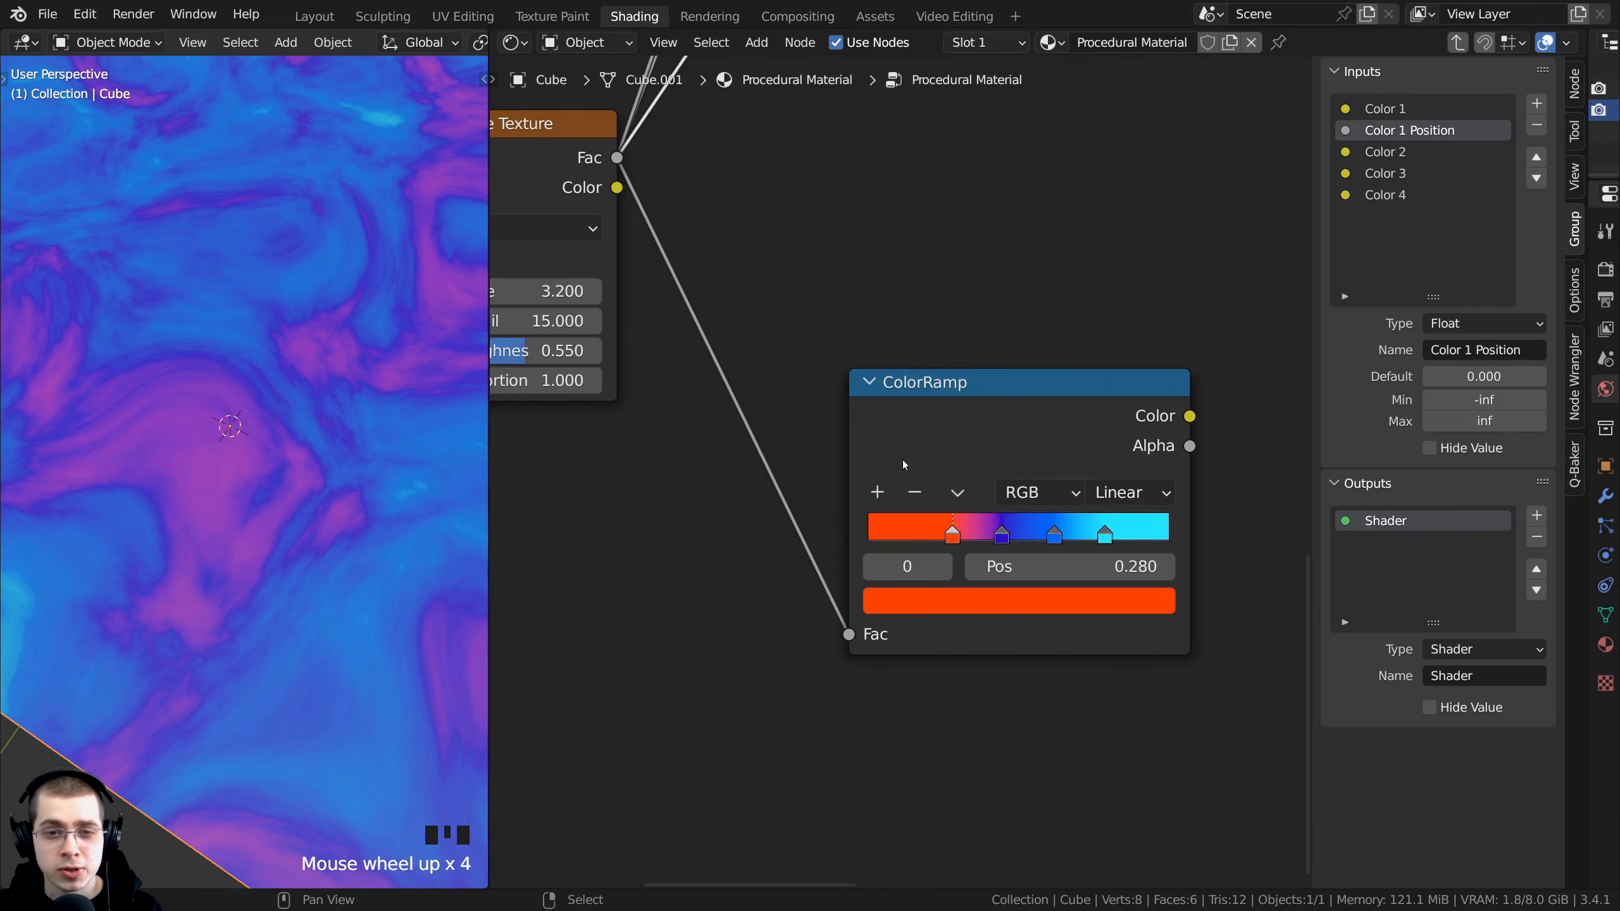
left_click(964, 433)
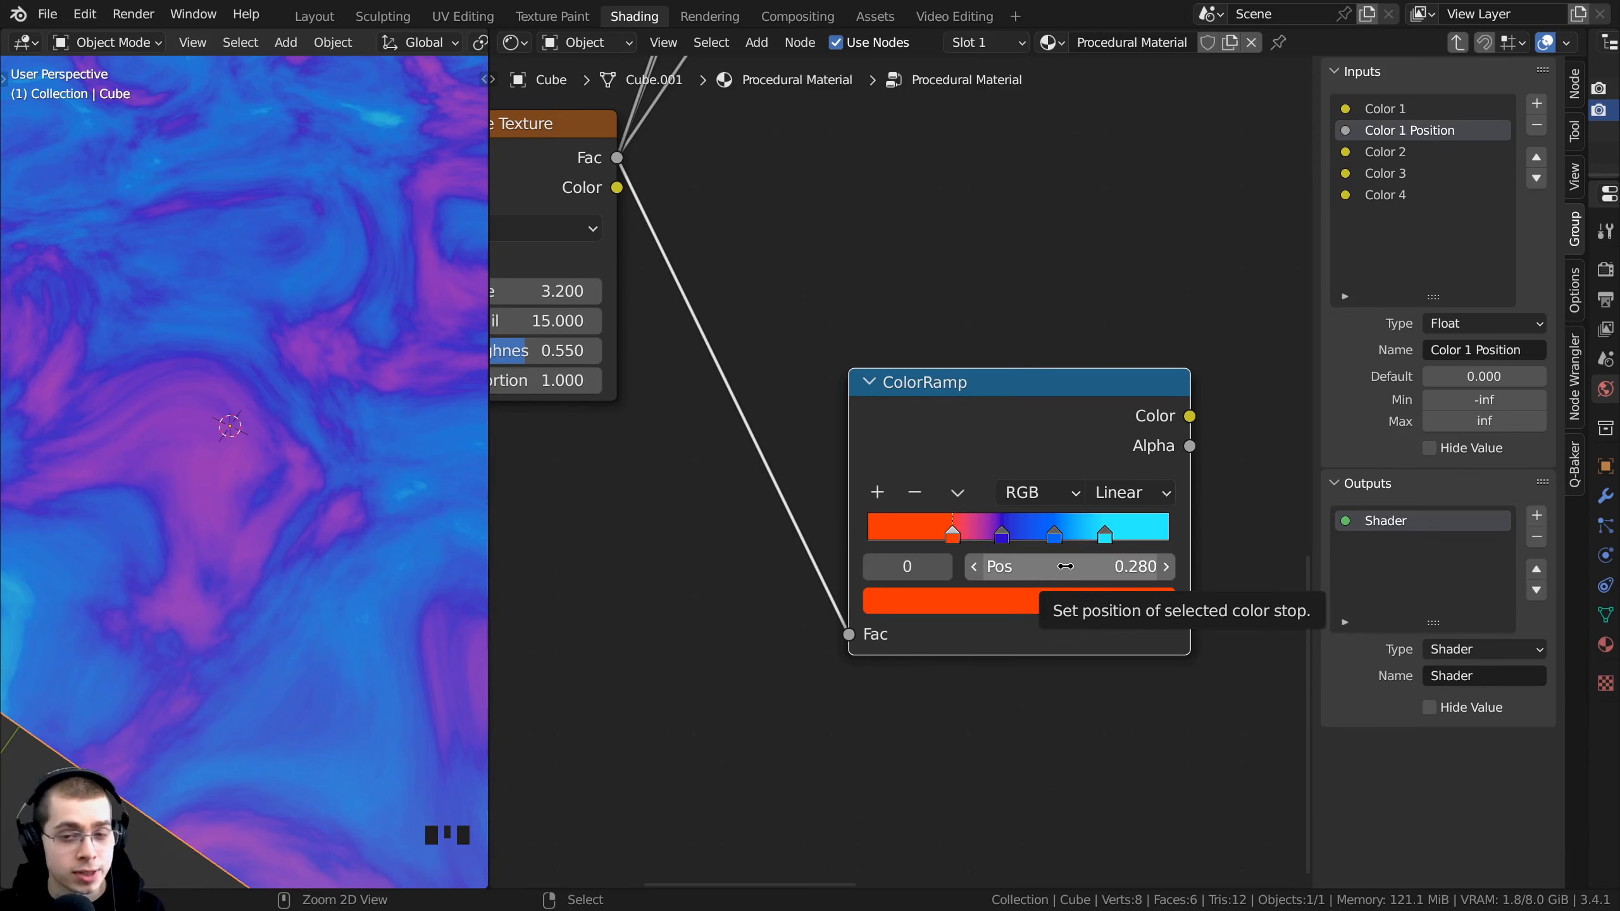
Step: Copy the first stop's position from the original four-colour ColorRamp and paste 0.280 into Color 1 Position on the Procedural Material group node
key("ctrl+c")
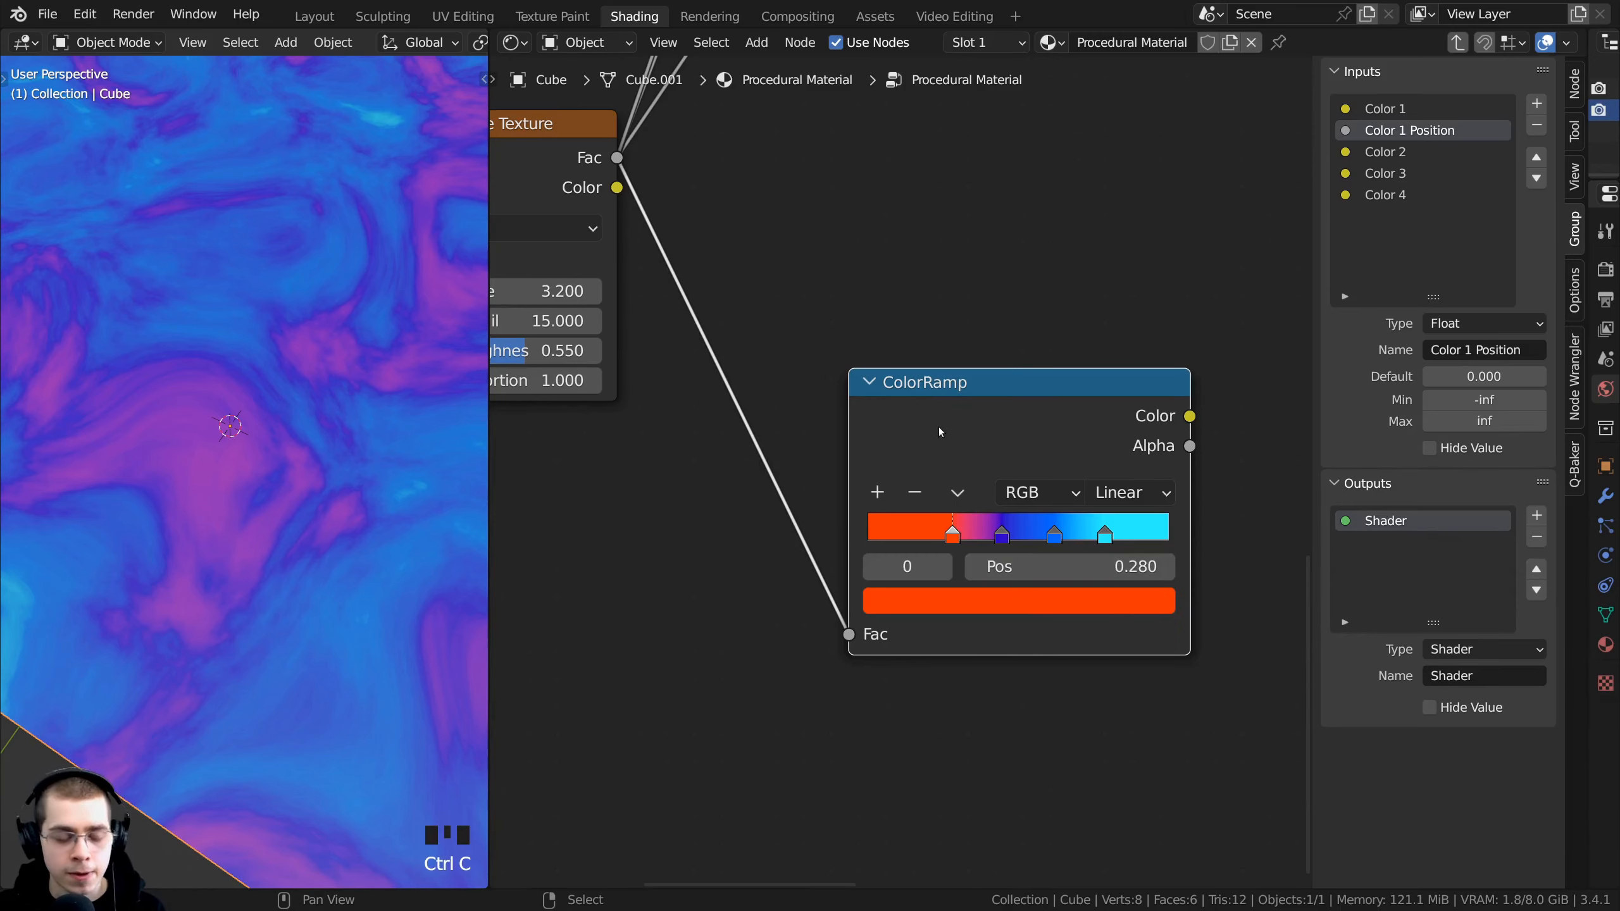
middle_click_drag(941, 433, 945, 463)
key("Tab")
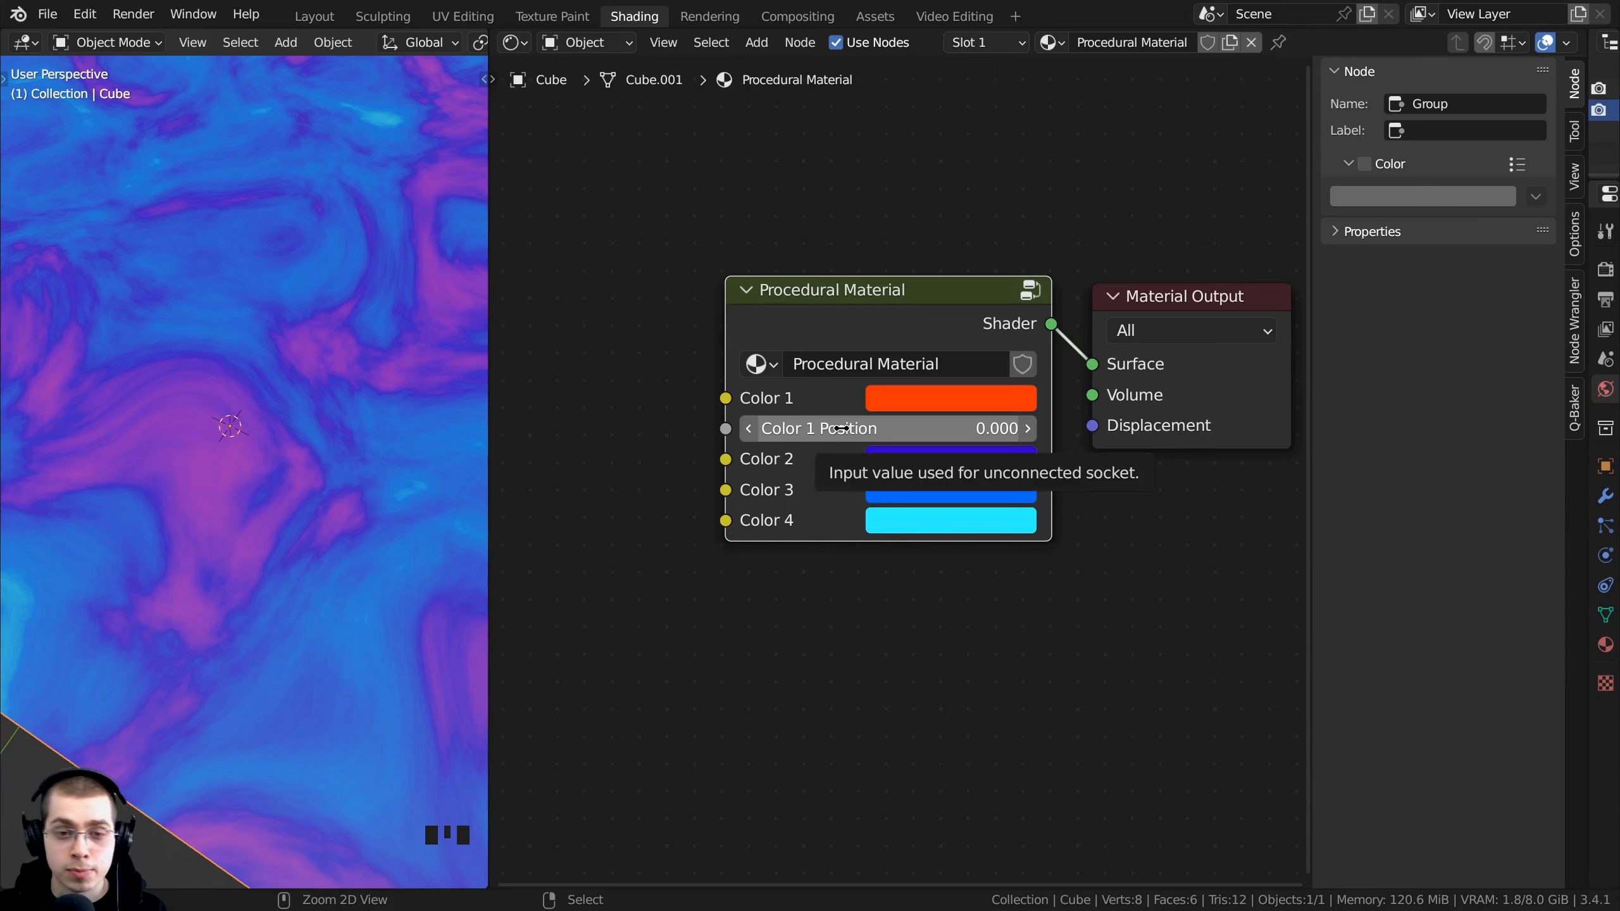
key("ctrl+v")
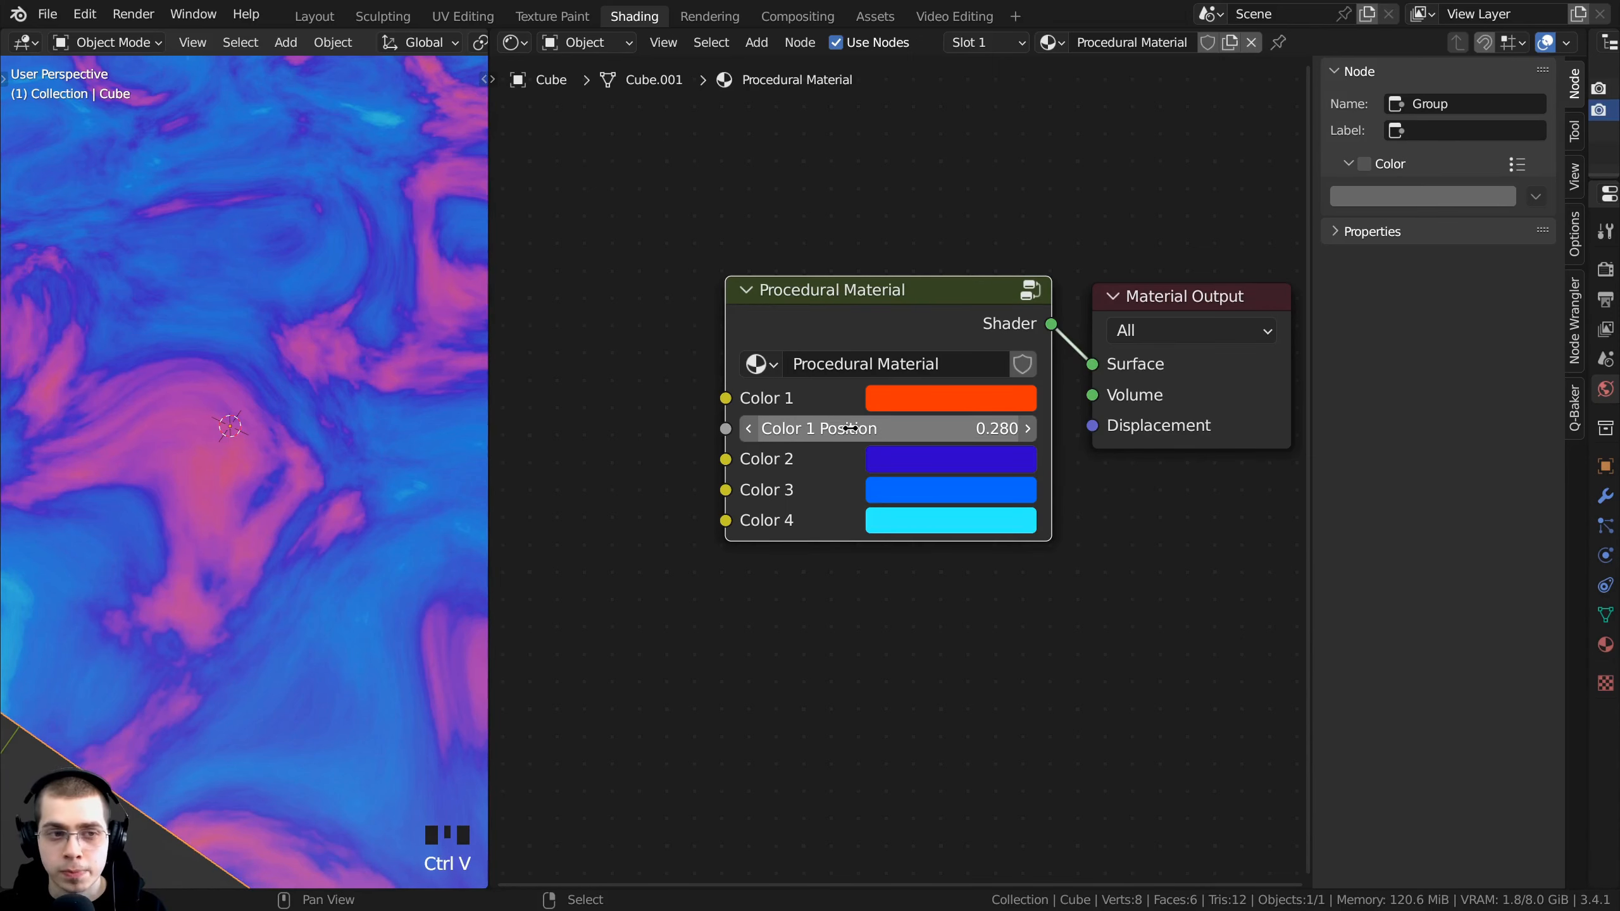
Step: Test Color 1 Position on the group node at 0.430 and undo the change
scroll(409, 608, "down", 3)
mouse_move(885, 429)
left_mouse_down()
mouse_move(949, 429)
mouse_move(836, 421)
mouse_move(865, 421)
left_mouse_up()
scroll(880, 440, "up", 2)
left_click(852, 293)
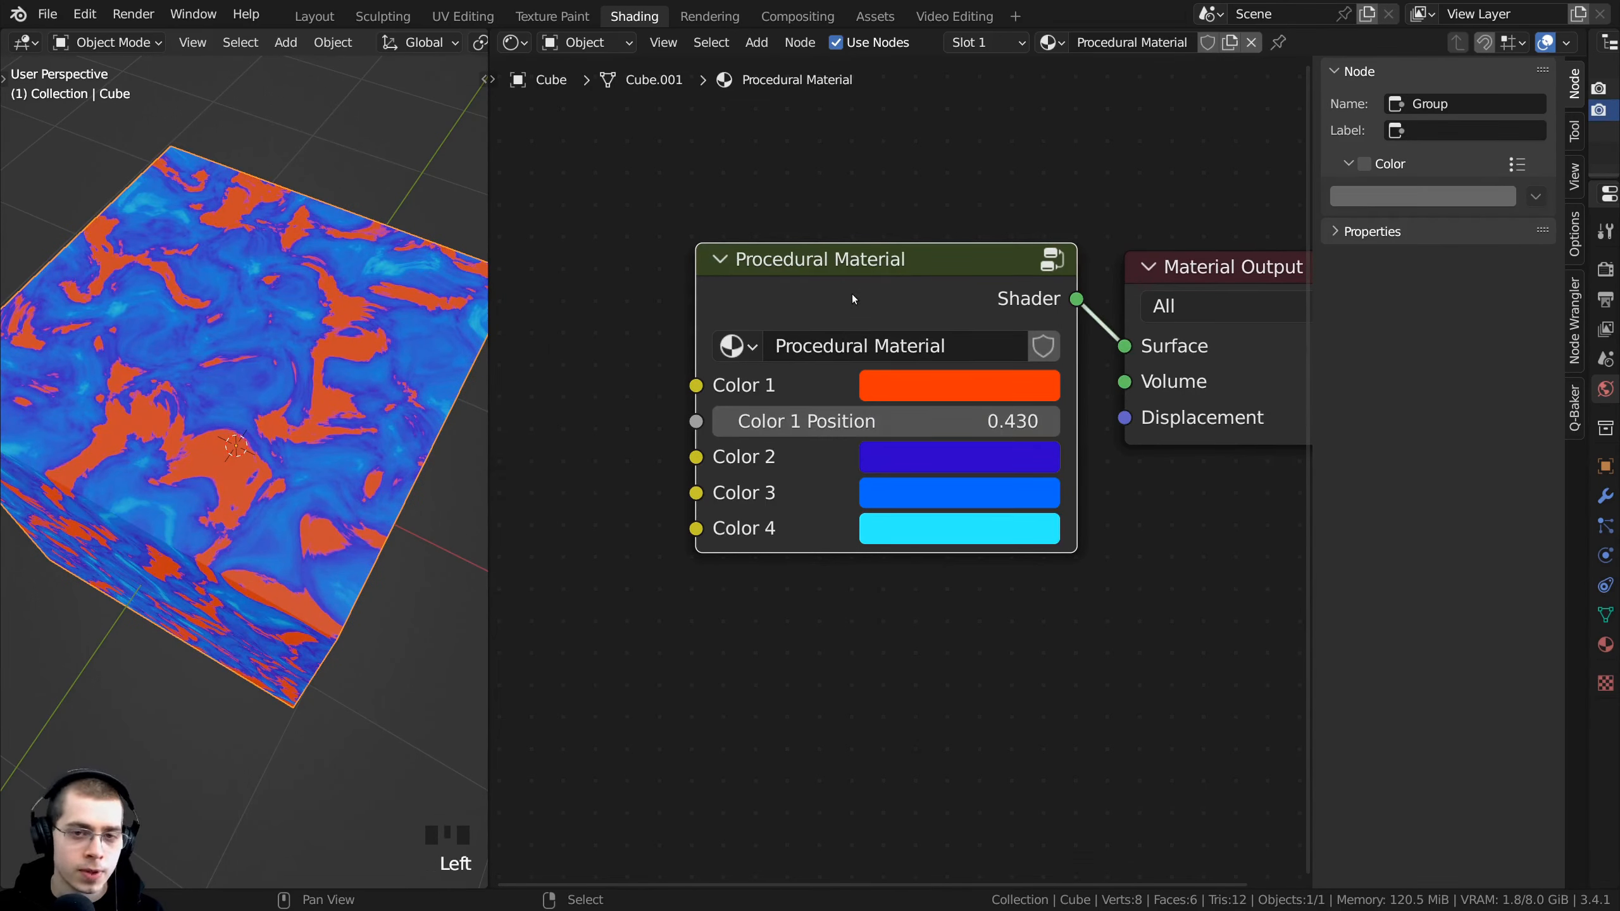
key("Tab")
key("ctrl+z")
middle_click_drag(823, 426, 841, 454)
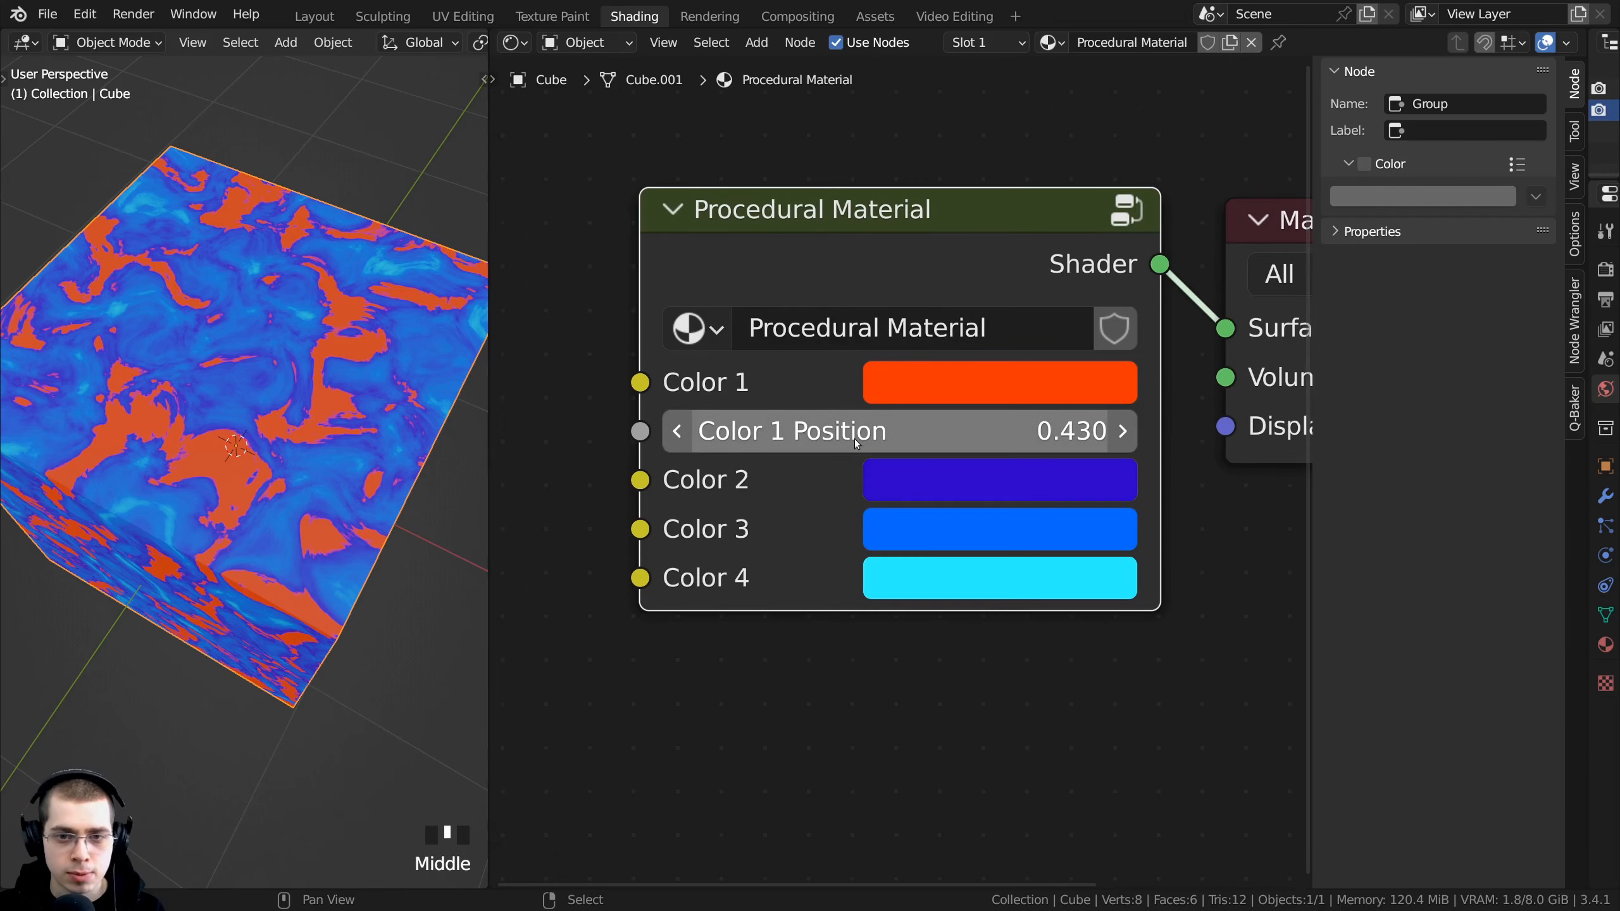
key("ctrl+z")
key("ctrl+z")
key("ctrl+z")
middle_click_drag(851, 372, 841, 345)
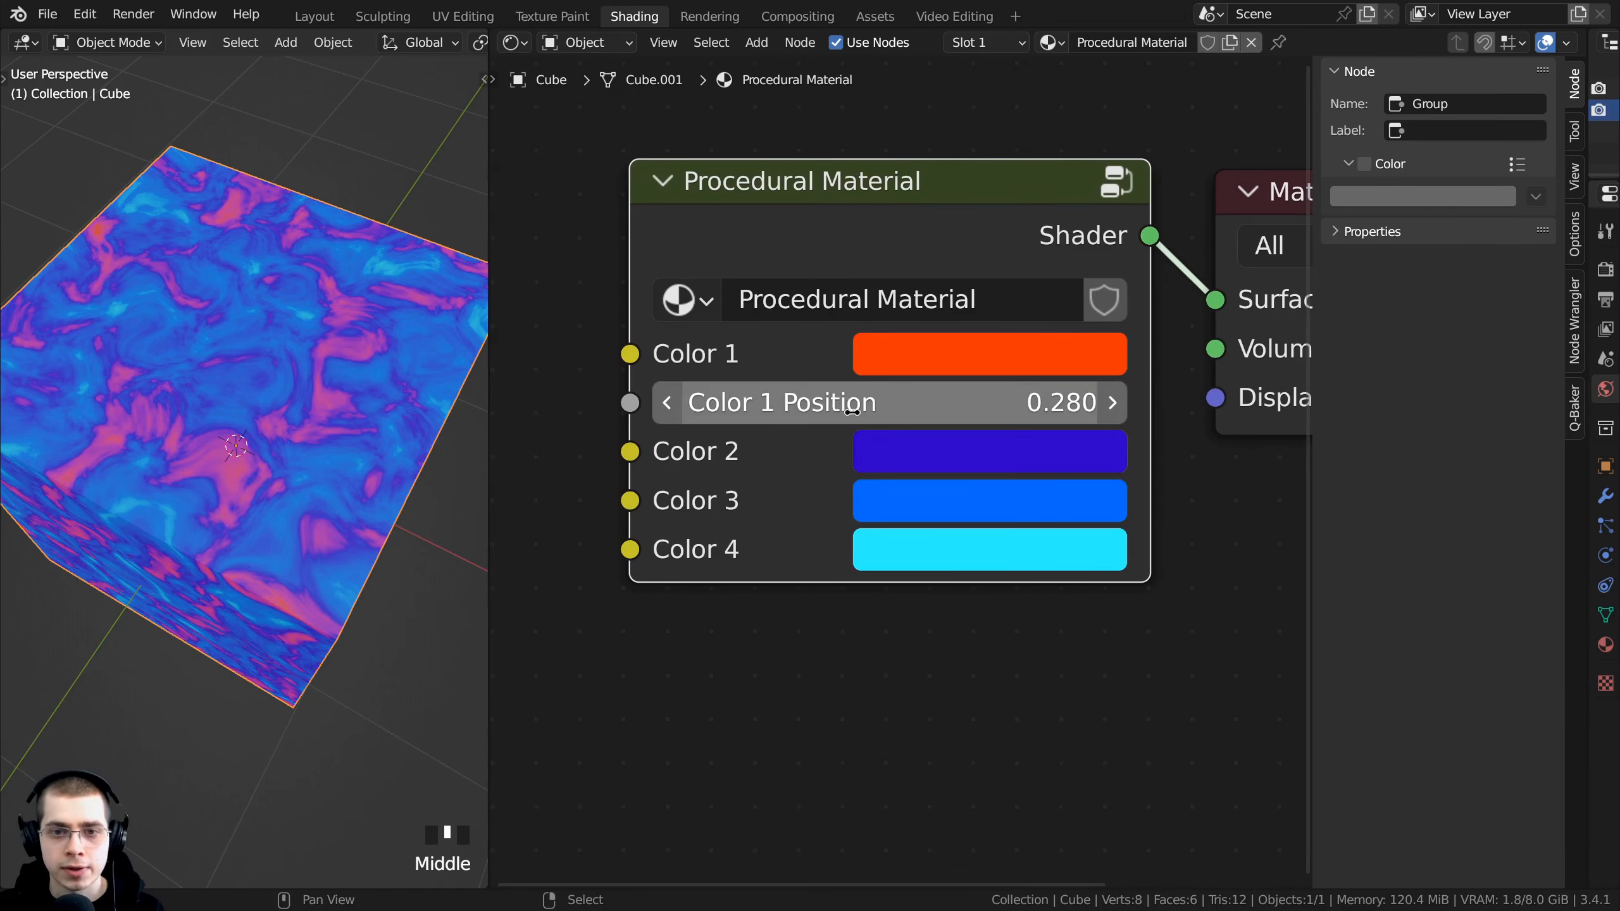
Step: Inside the group, add an input below Color 2, name it Color 2 Position and set its type to Float
scroll(858, 285, "down", 1)
middle_click_drag(710, 452, 700, 347)
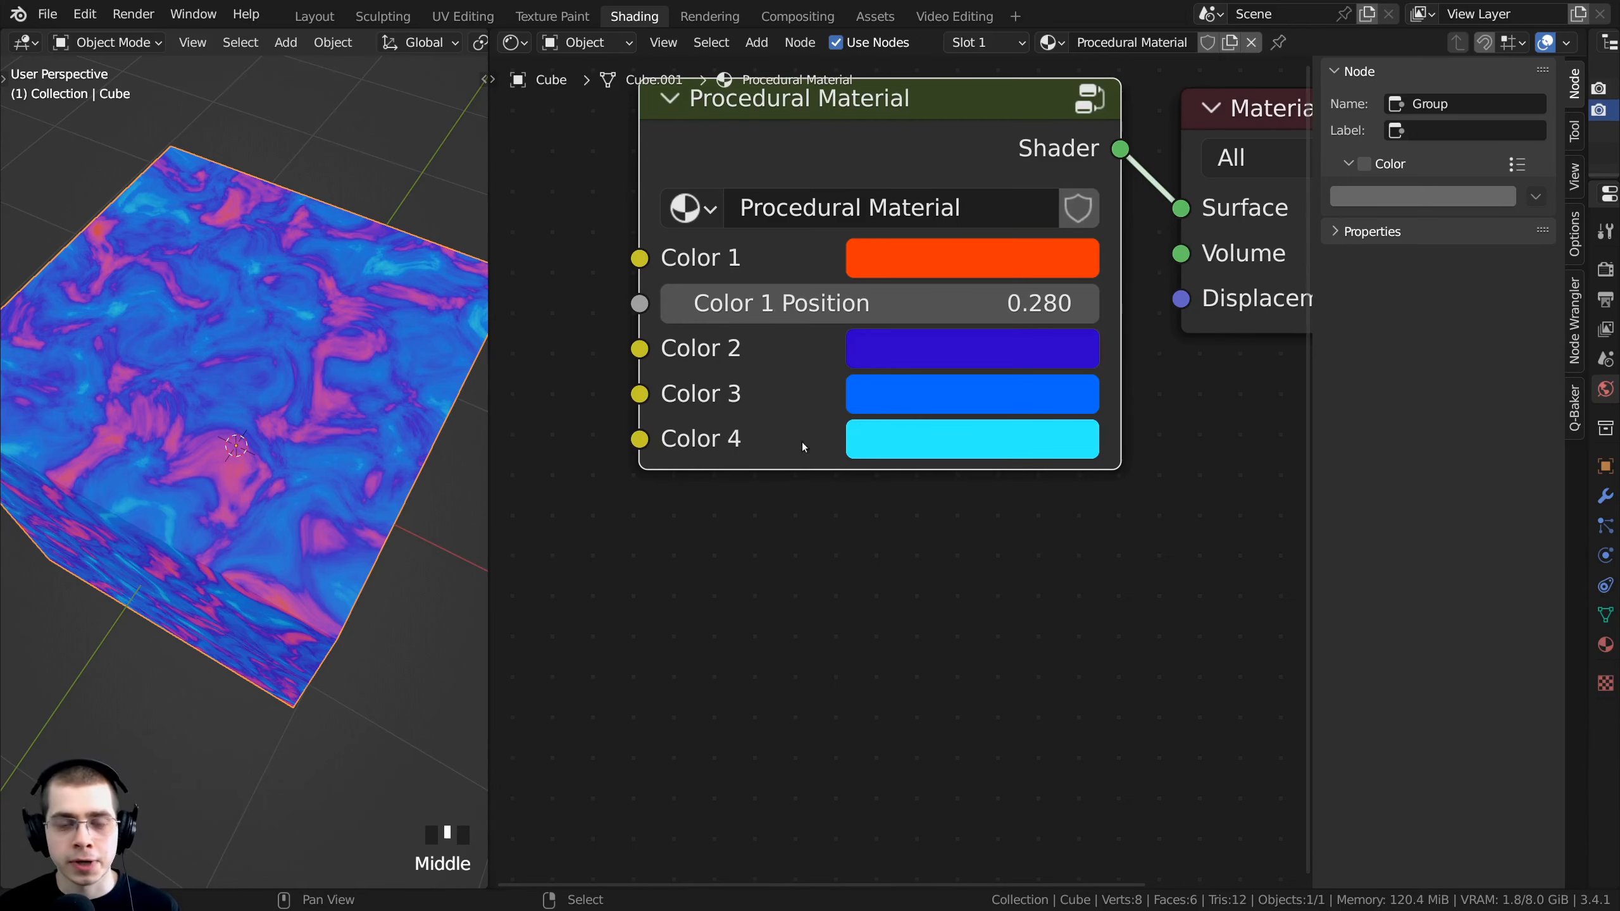
scroll(829, 457, "down", 2)
key("Tab")
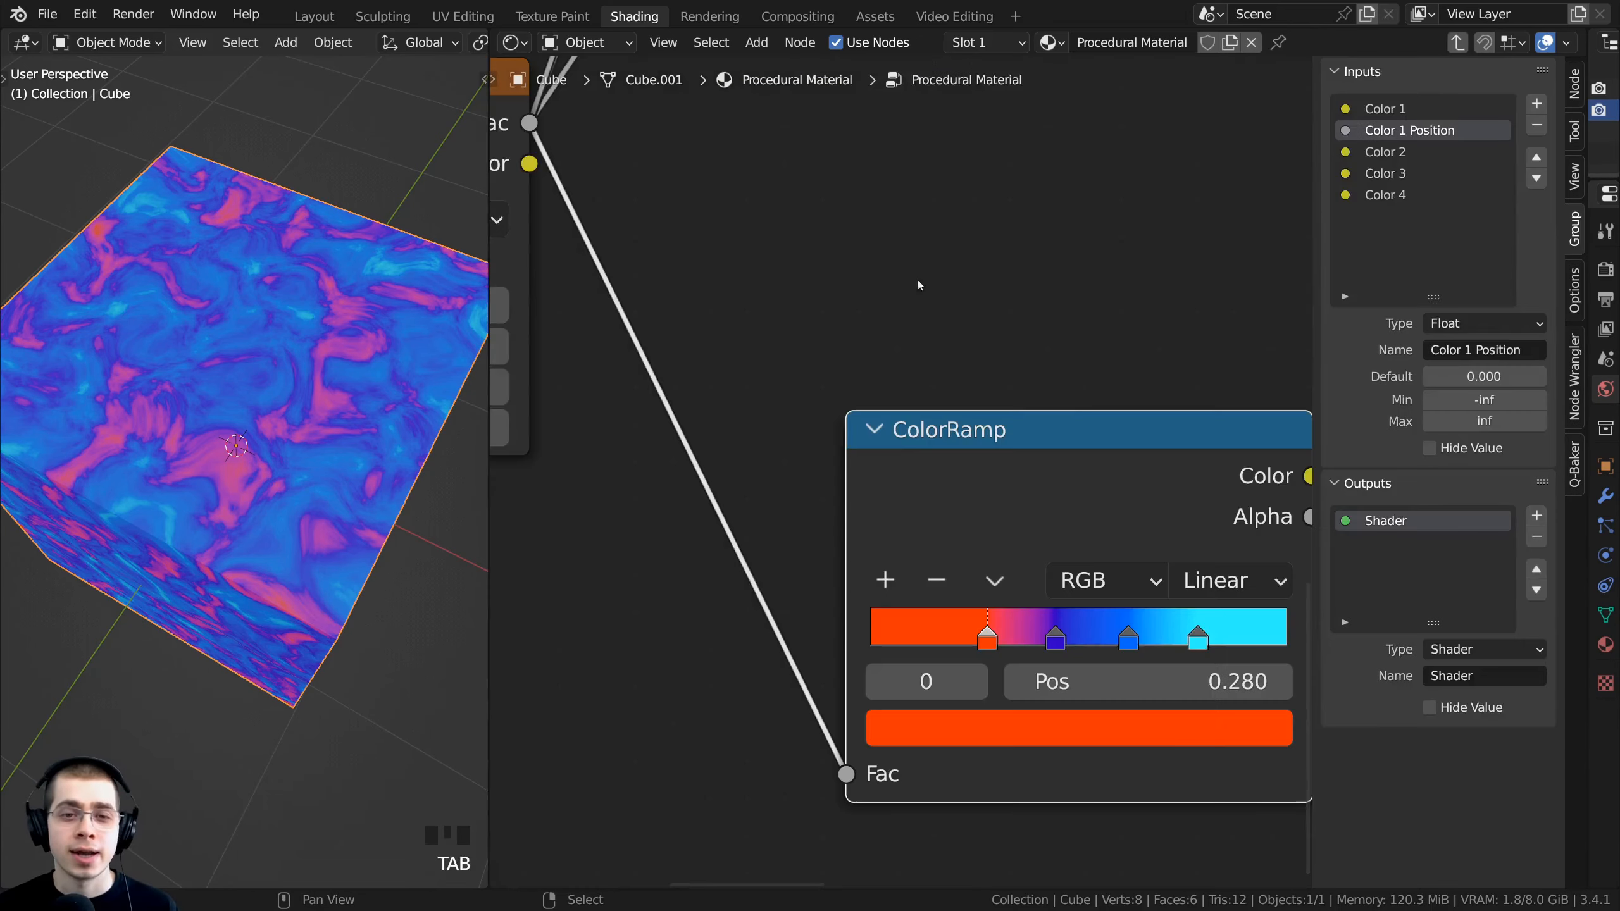
scroll(919, 286, "down", 8)
middle_click_drag(926, 299, 927, 338)
scroll(926, 338, "up", 4)
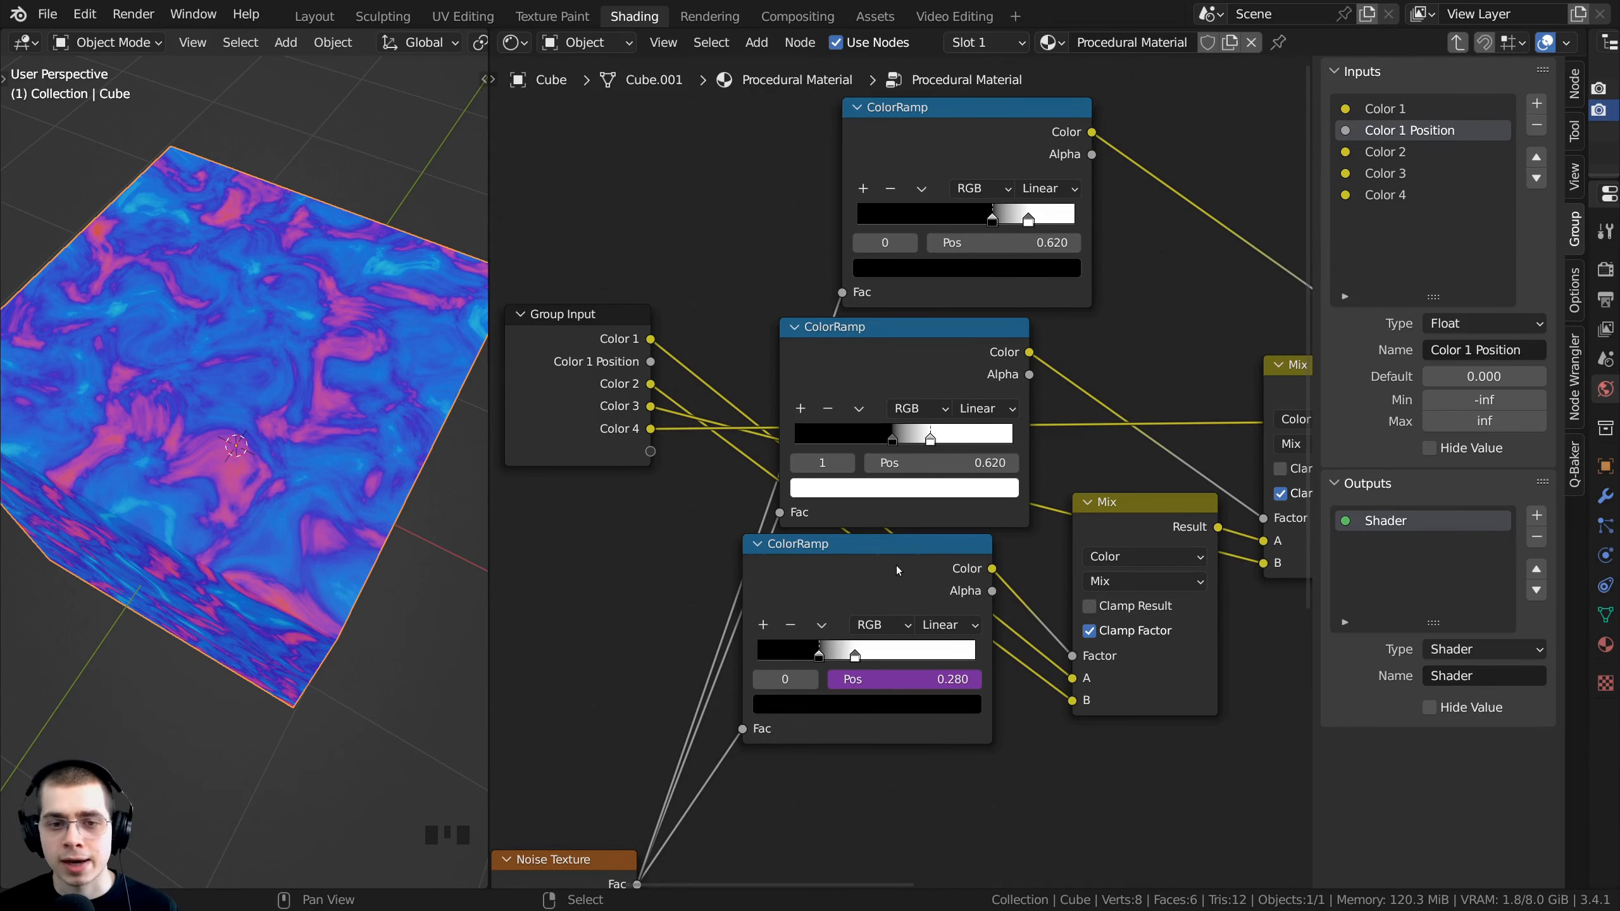
middle_click_drag(896, 568, 927, 539)
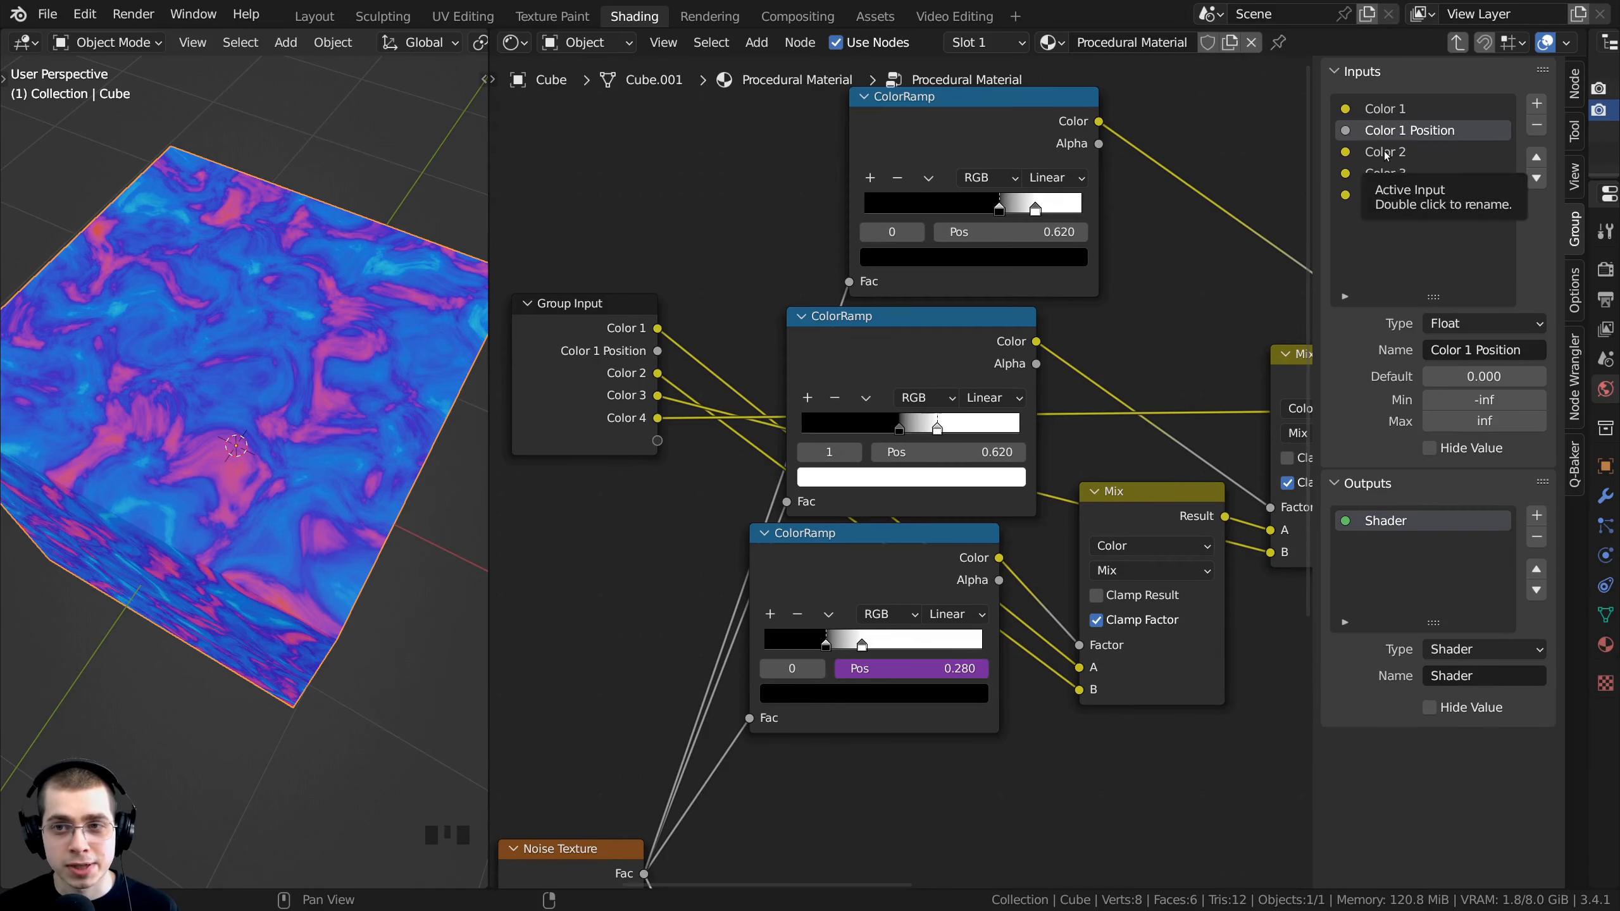
left_click(1407, 154)
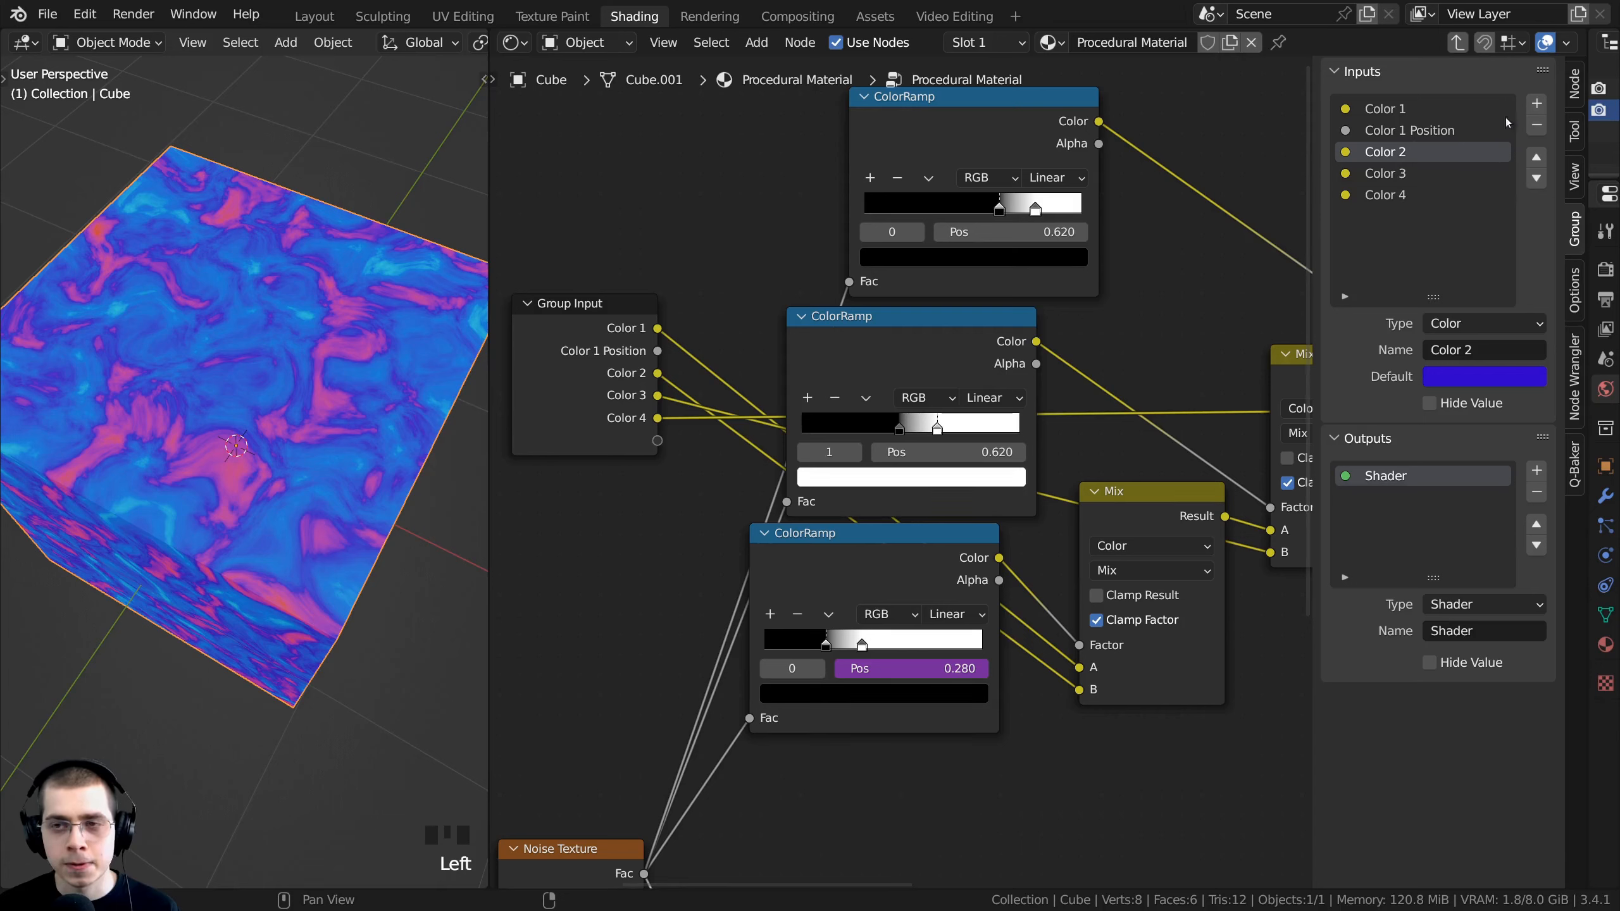
left_click(1538, 105)
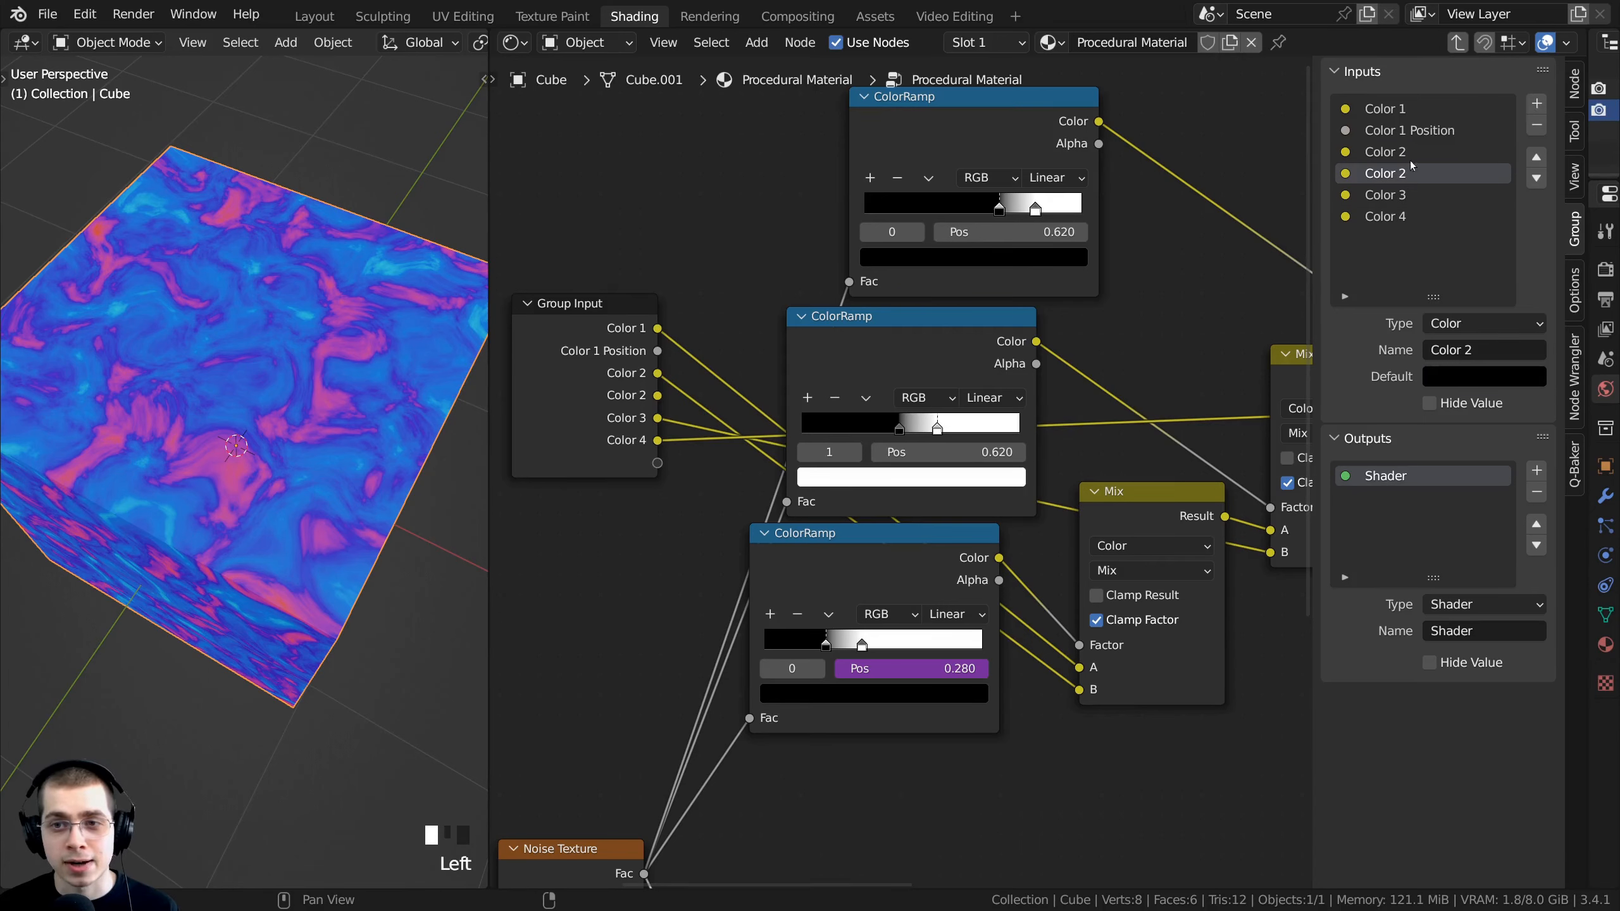
double_click(1395, 173)
double_click(1395, 174)
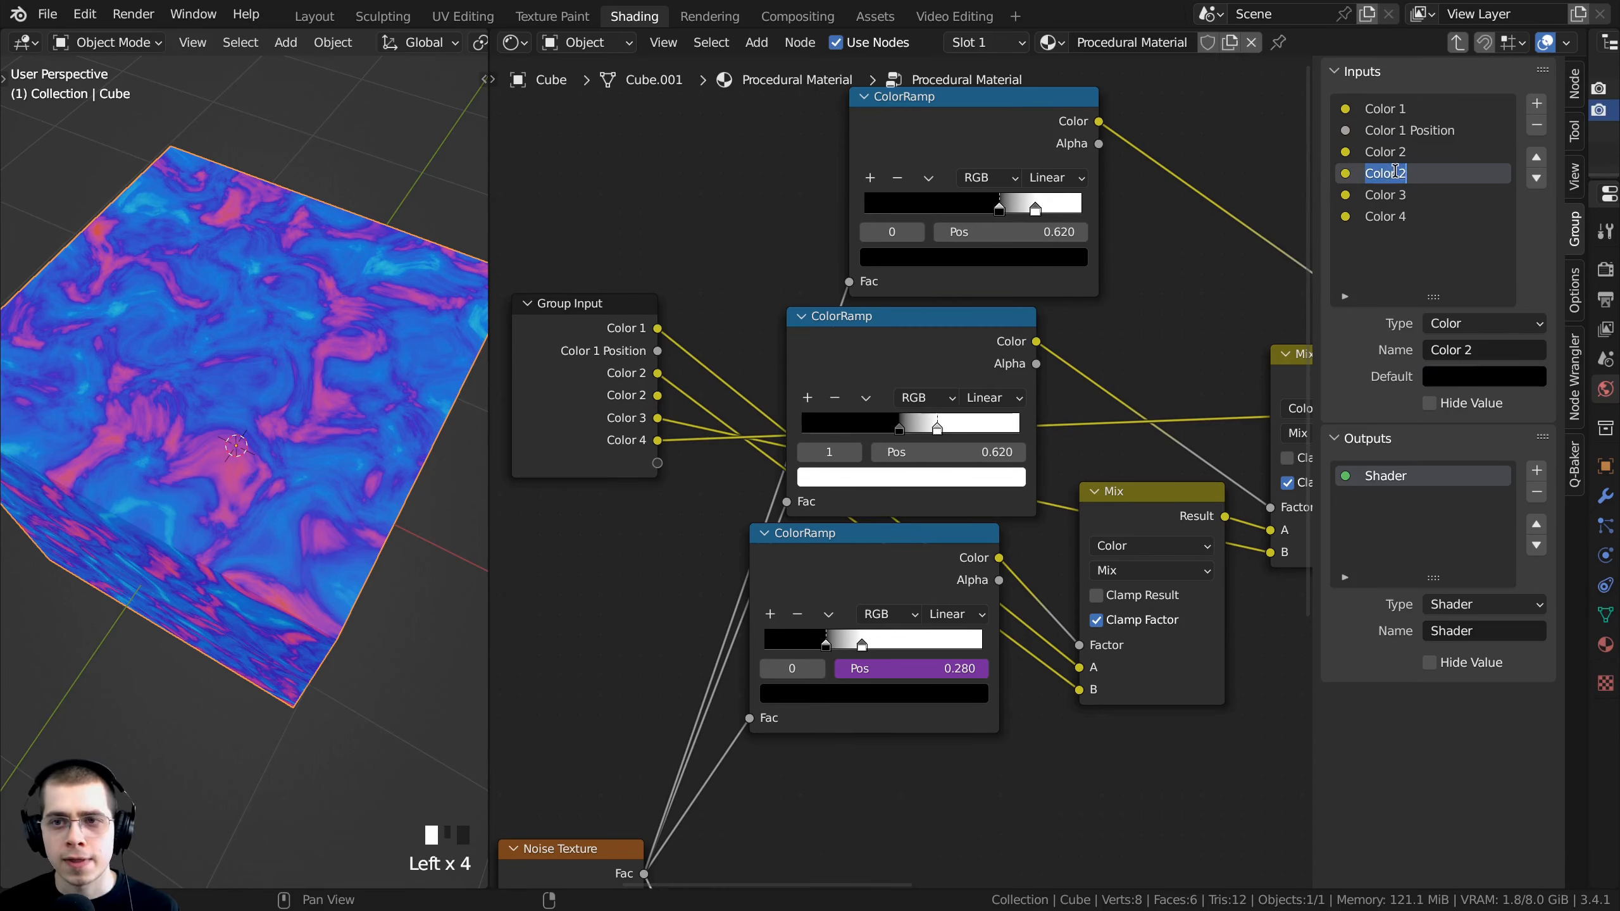
type("Position")
key("Return")
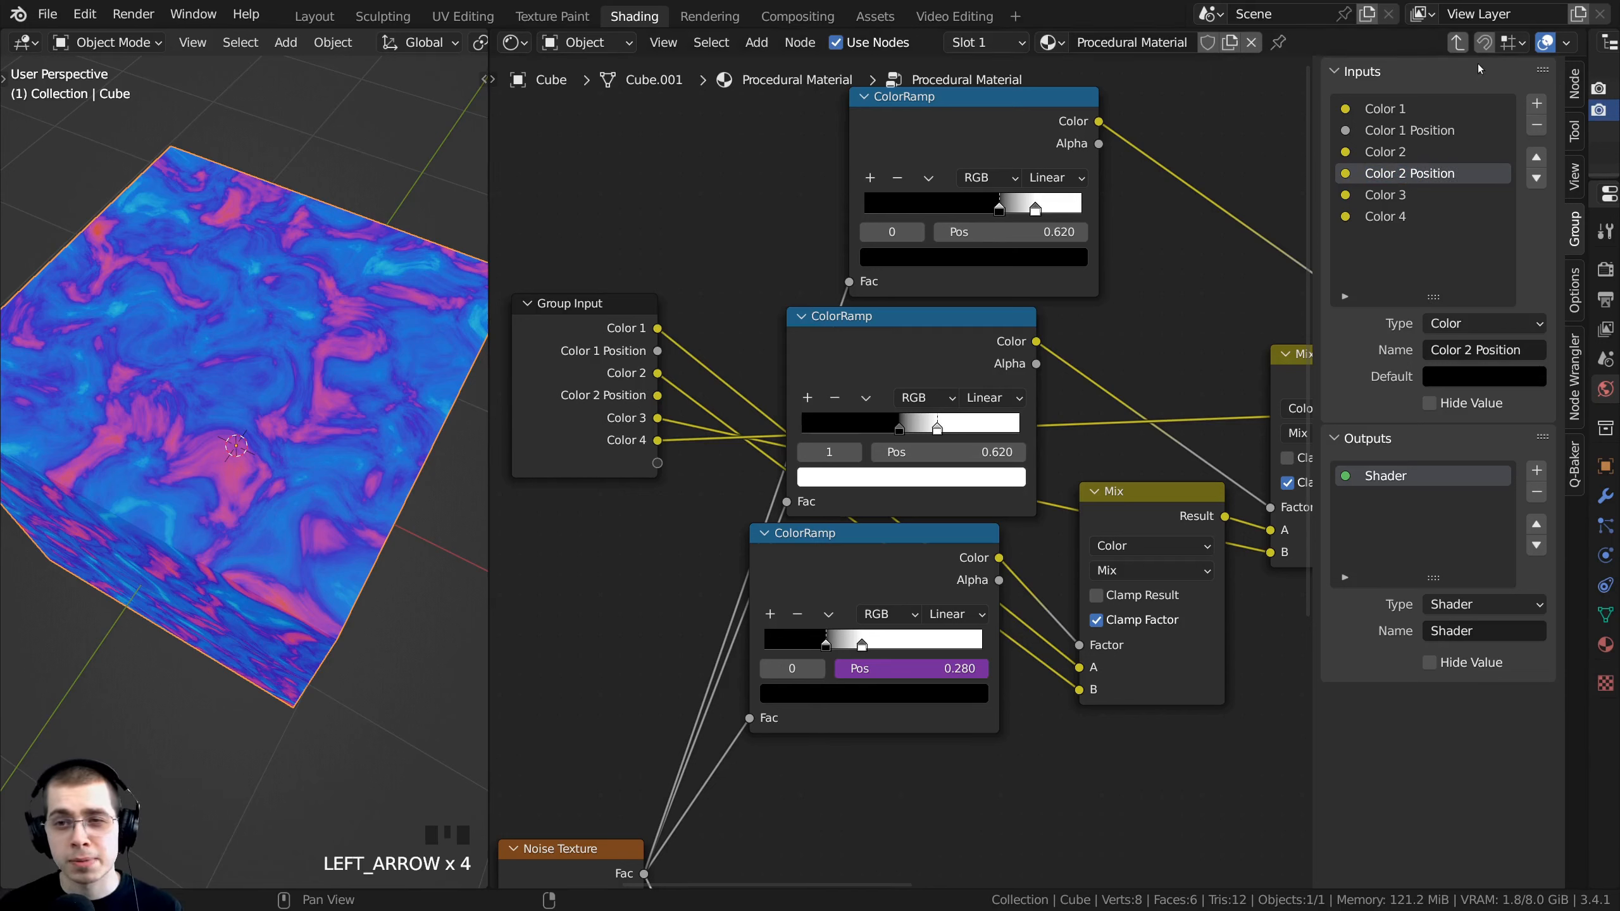
left_click(1450, 325)
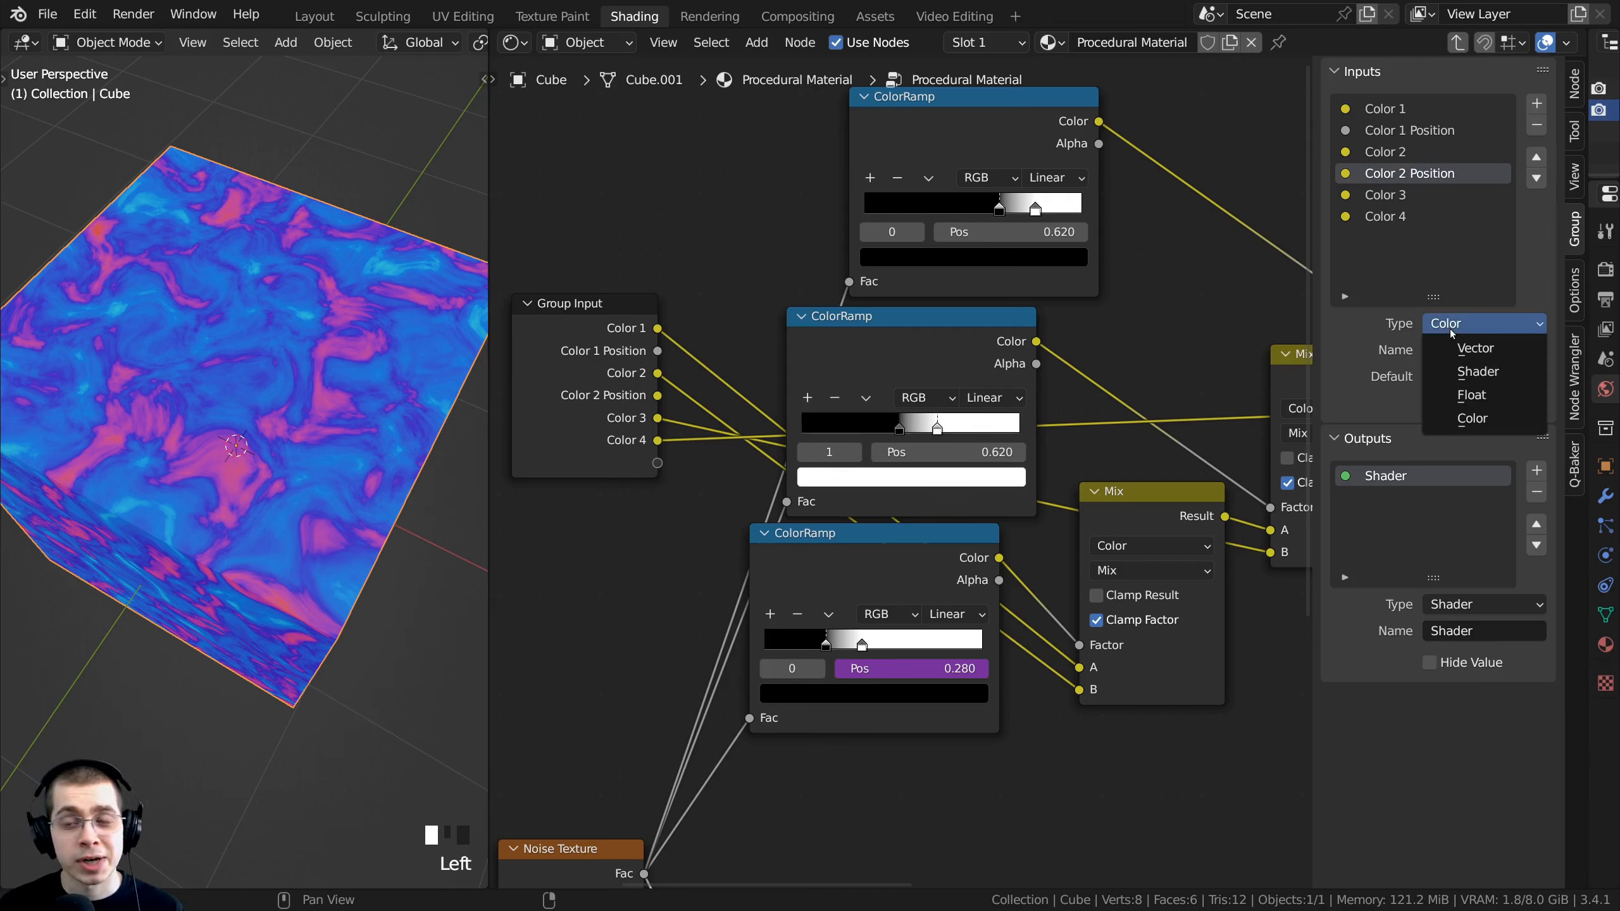
left_click(1467, 395)
Step: Select the black stop of the middle black-and-white ColorRamp
scroll(893, 338, "up", 2)
left_click_drag(933, 319, 938, 309)
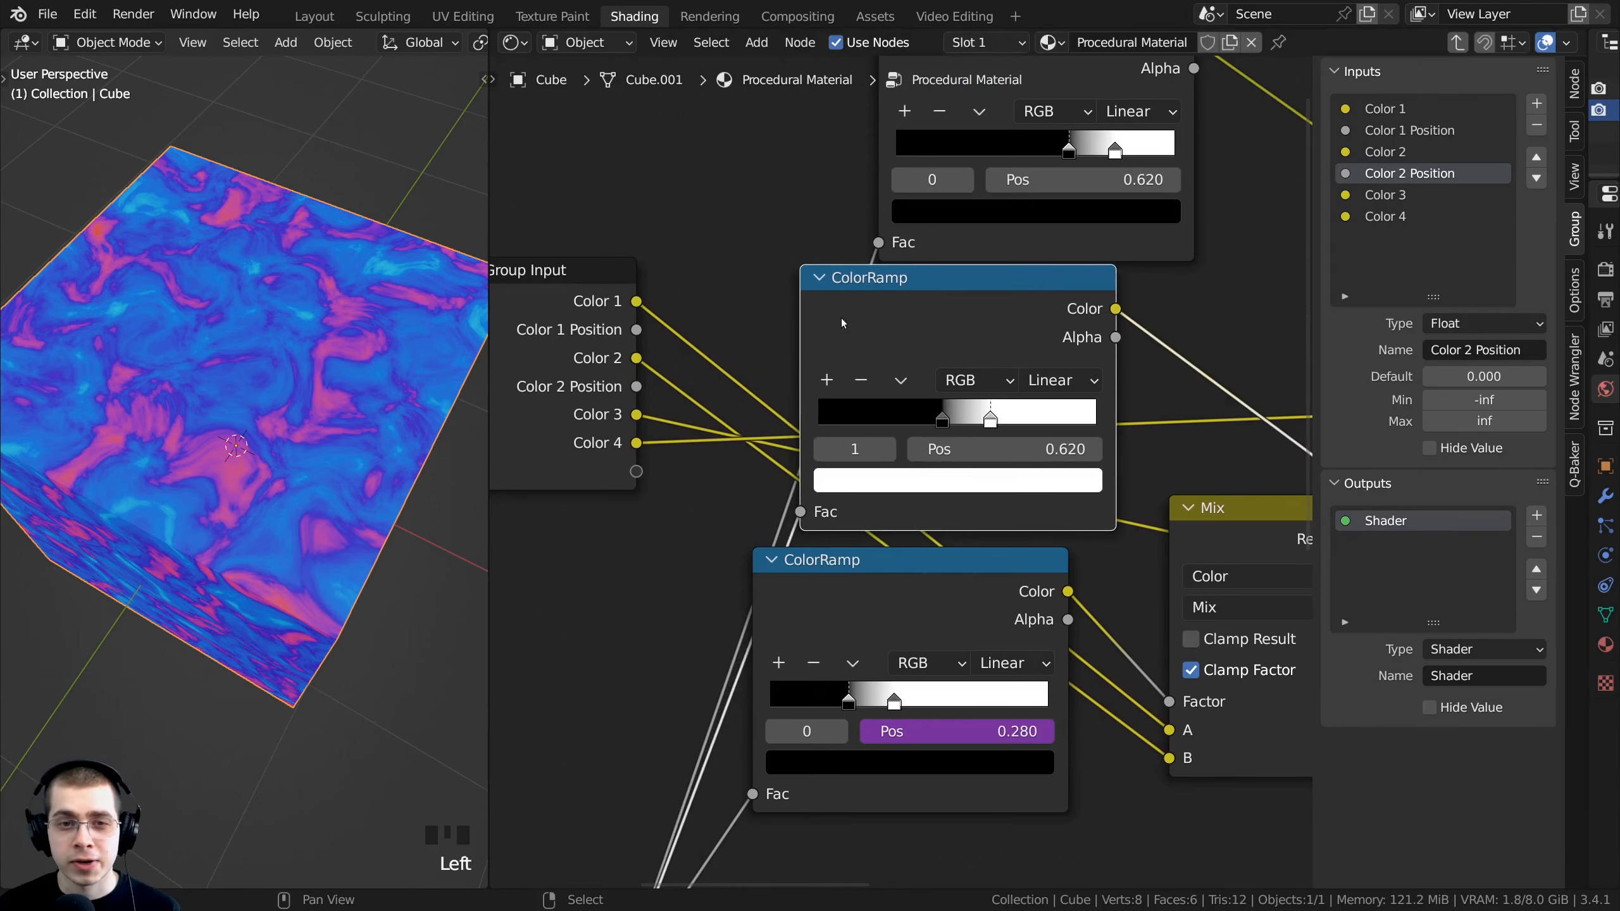
scroll(843, 336, "up", 1)
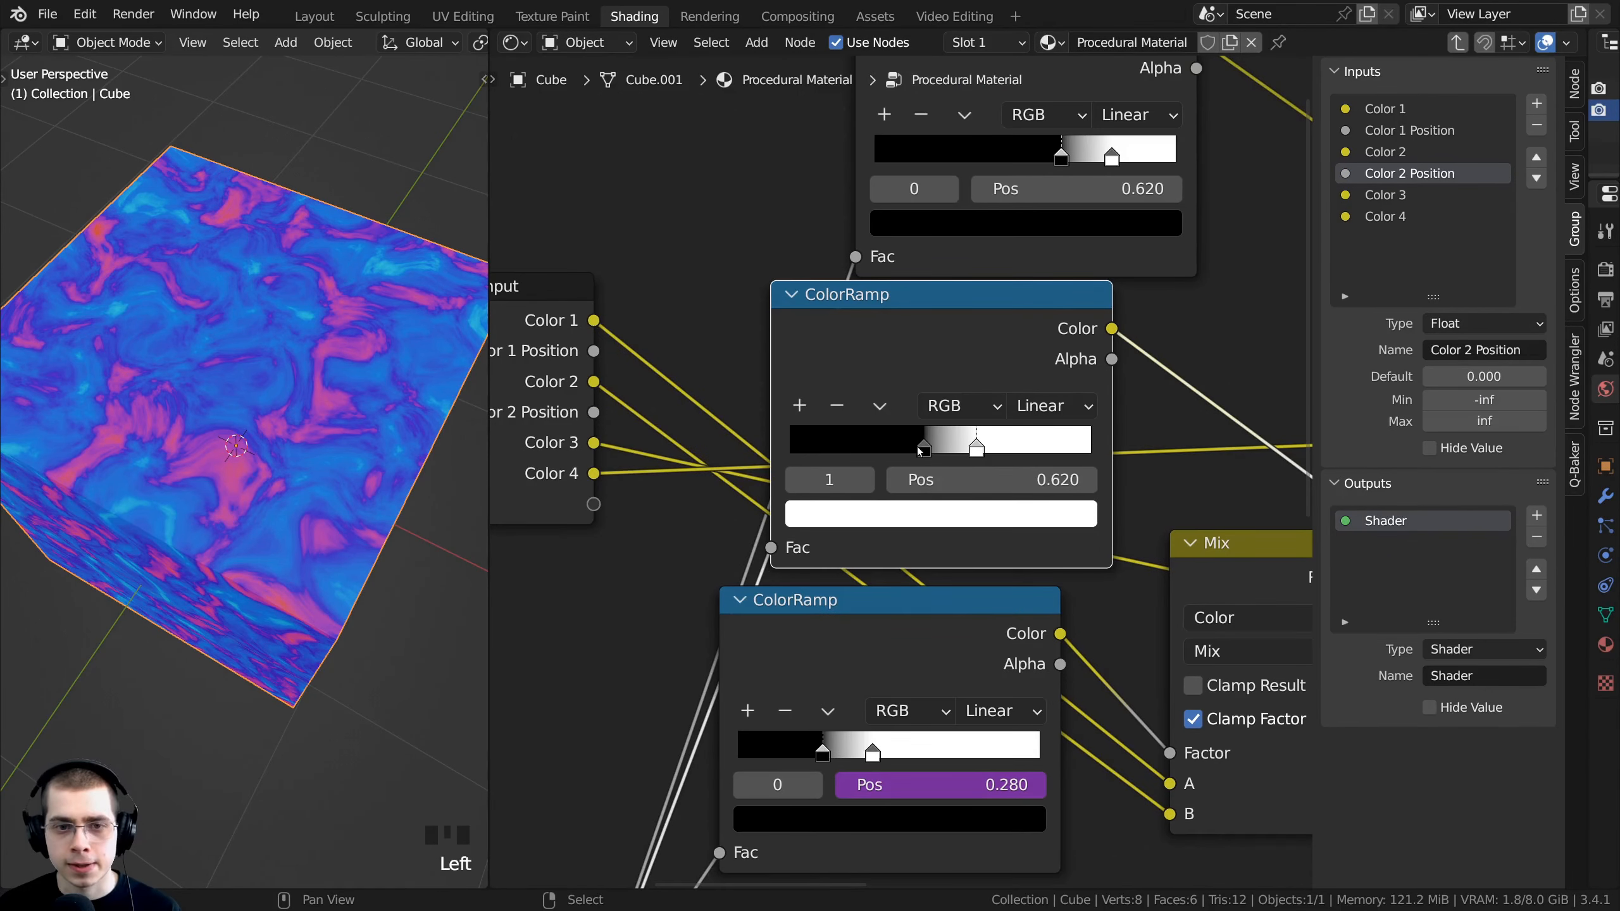
left_click(924, 450)
mouse_move(923, 450)
left_mouse_down()
mouse_move(962, 454)
mouse_move(924, 449)
left_mouse_up()
middle_click_drag(919, 401, 918, 390)
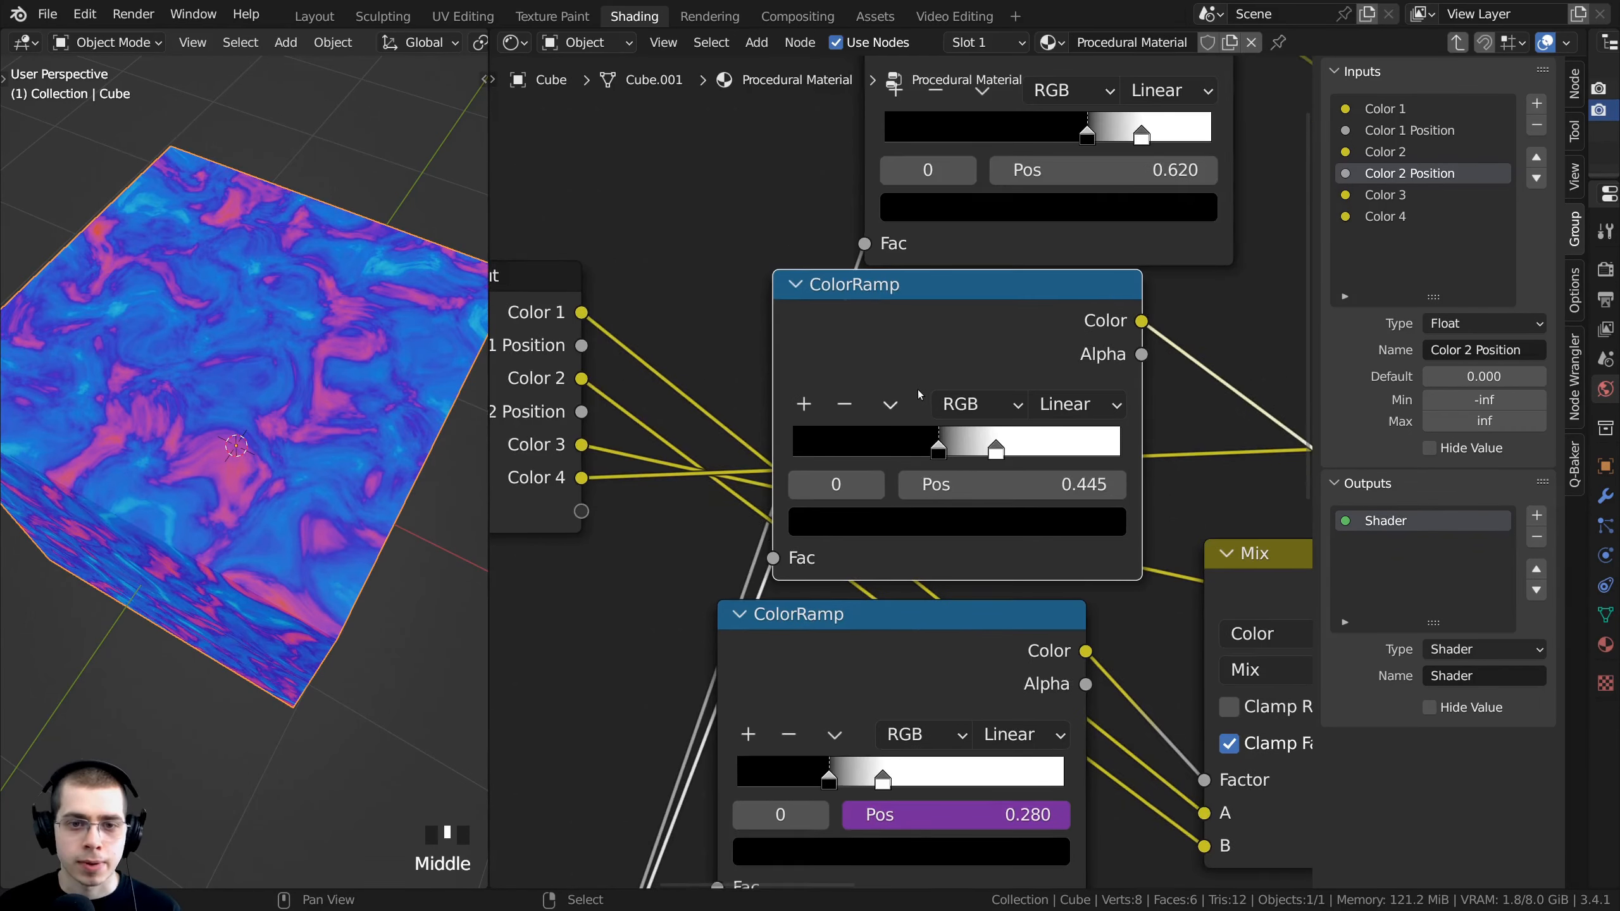
Step: Copy the data path of Color 2 Position from the group node and return inside the group
key("Tab")
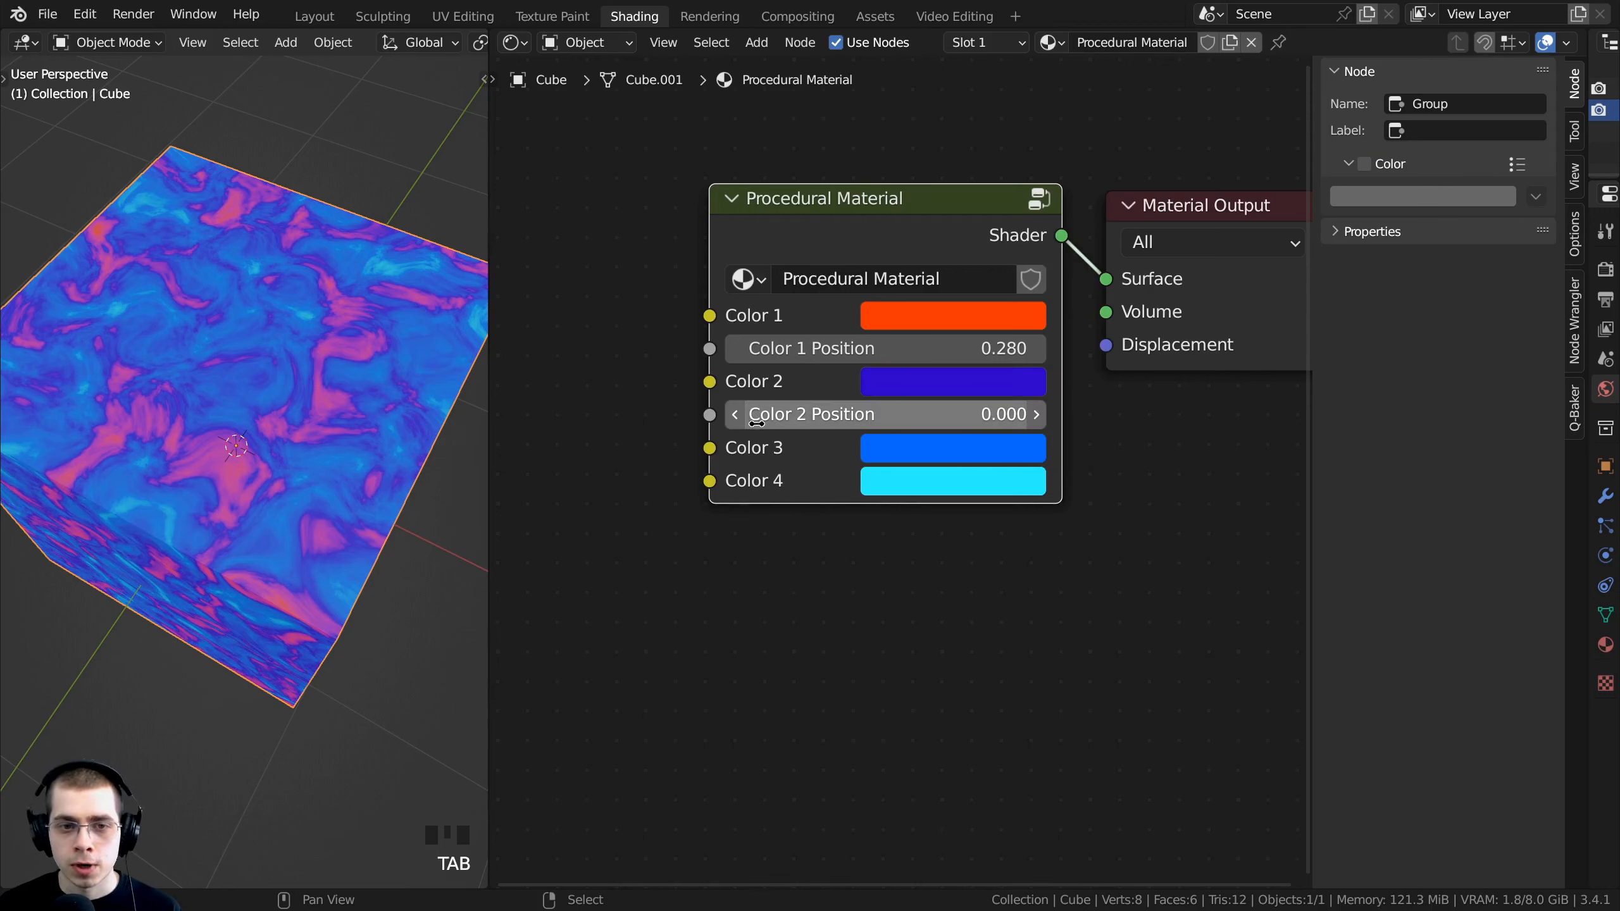
right_click(823, 414)
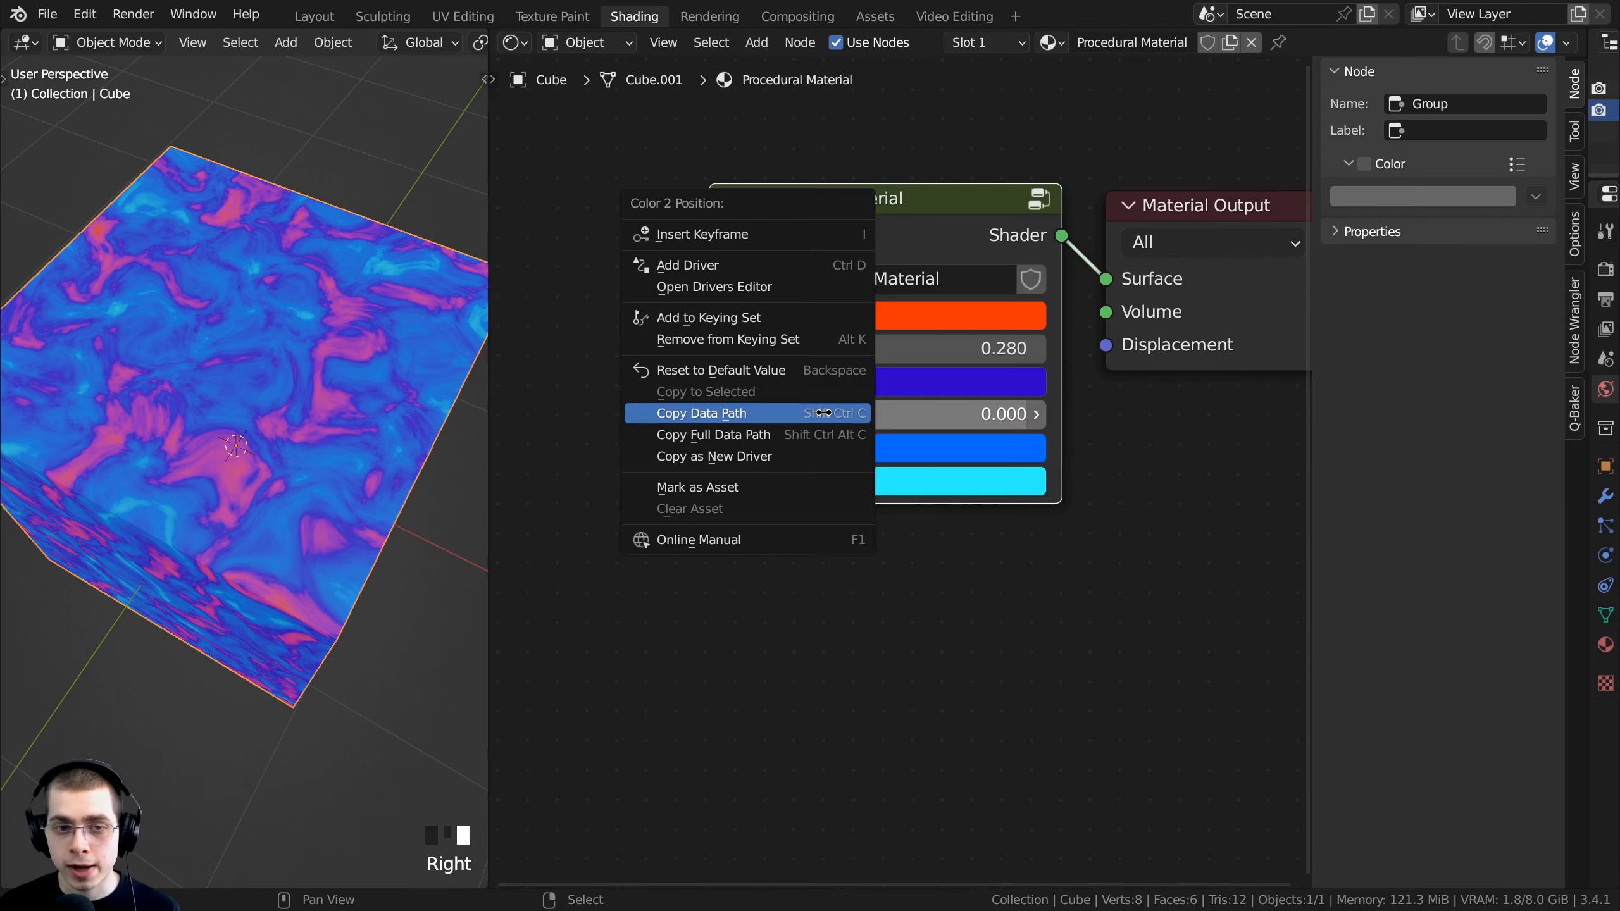
left_click(766, 412)
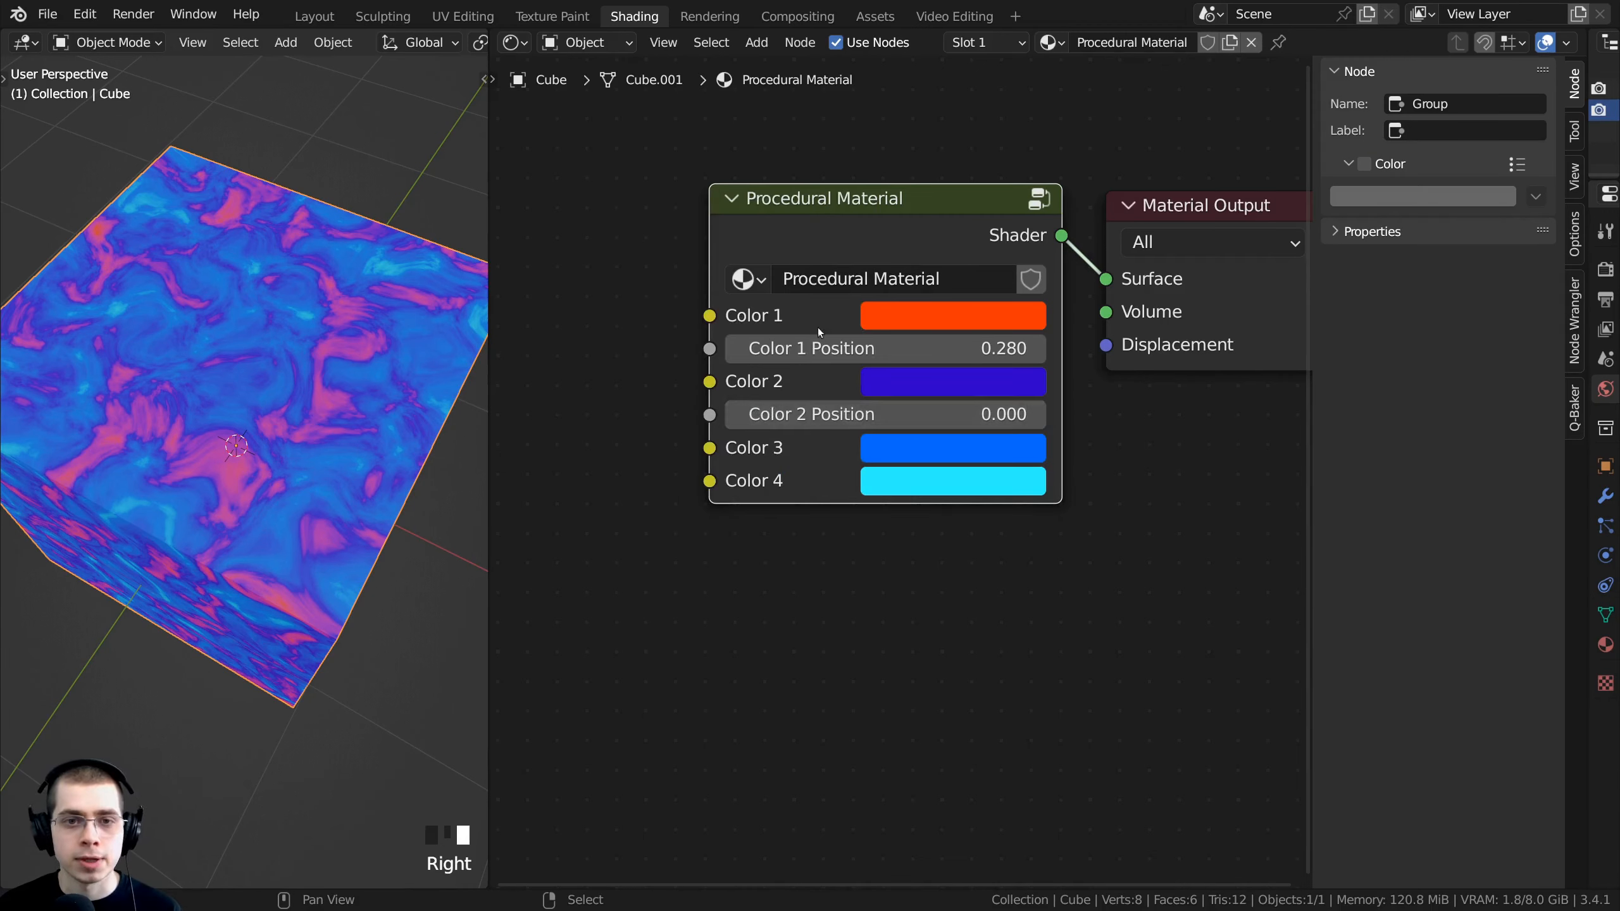
key("Tab")
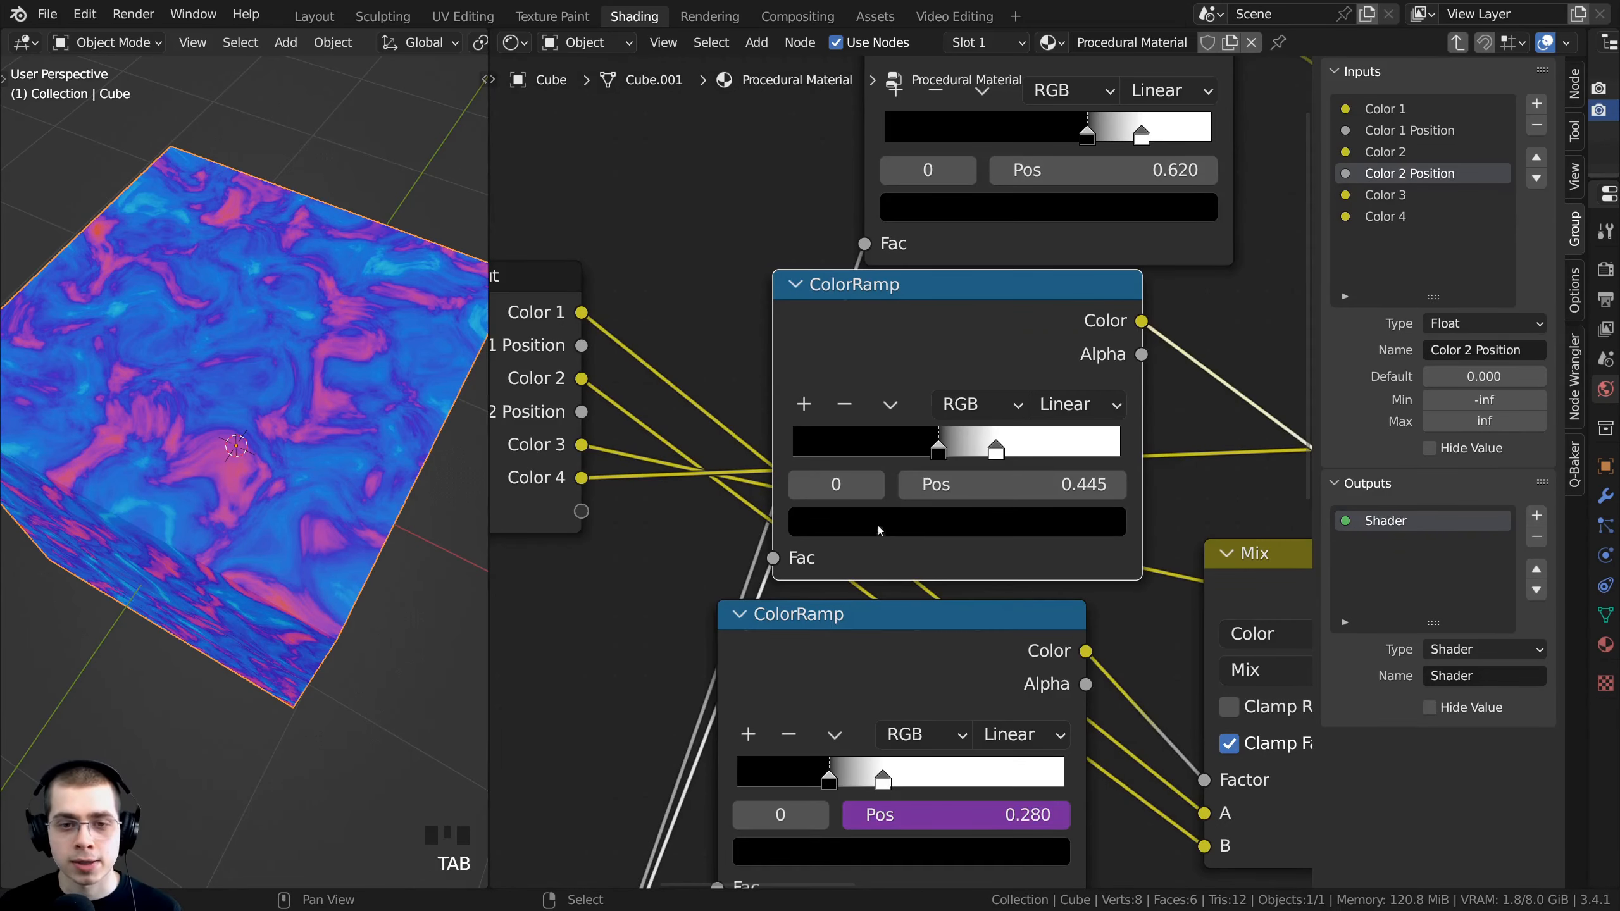
Step: Add a driver to the black stop's position on the middle ColorRamp and set its type to Sum Values
middle_click_drag(879, 530, 868, 519)
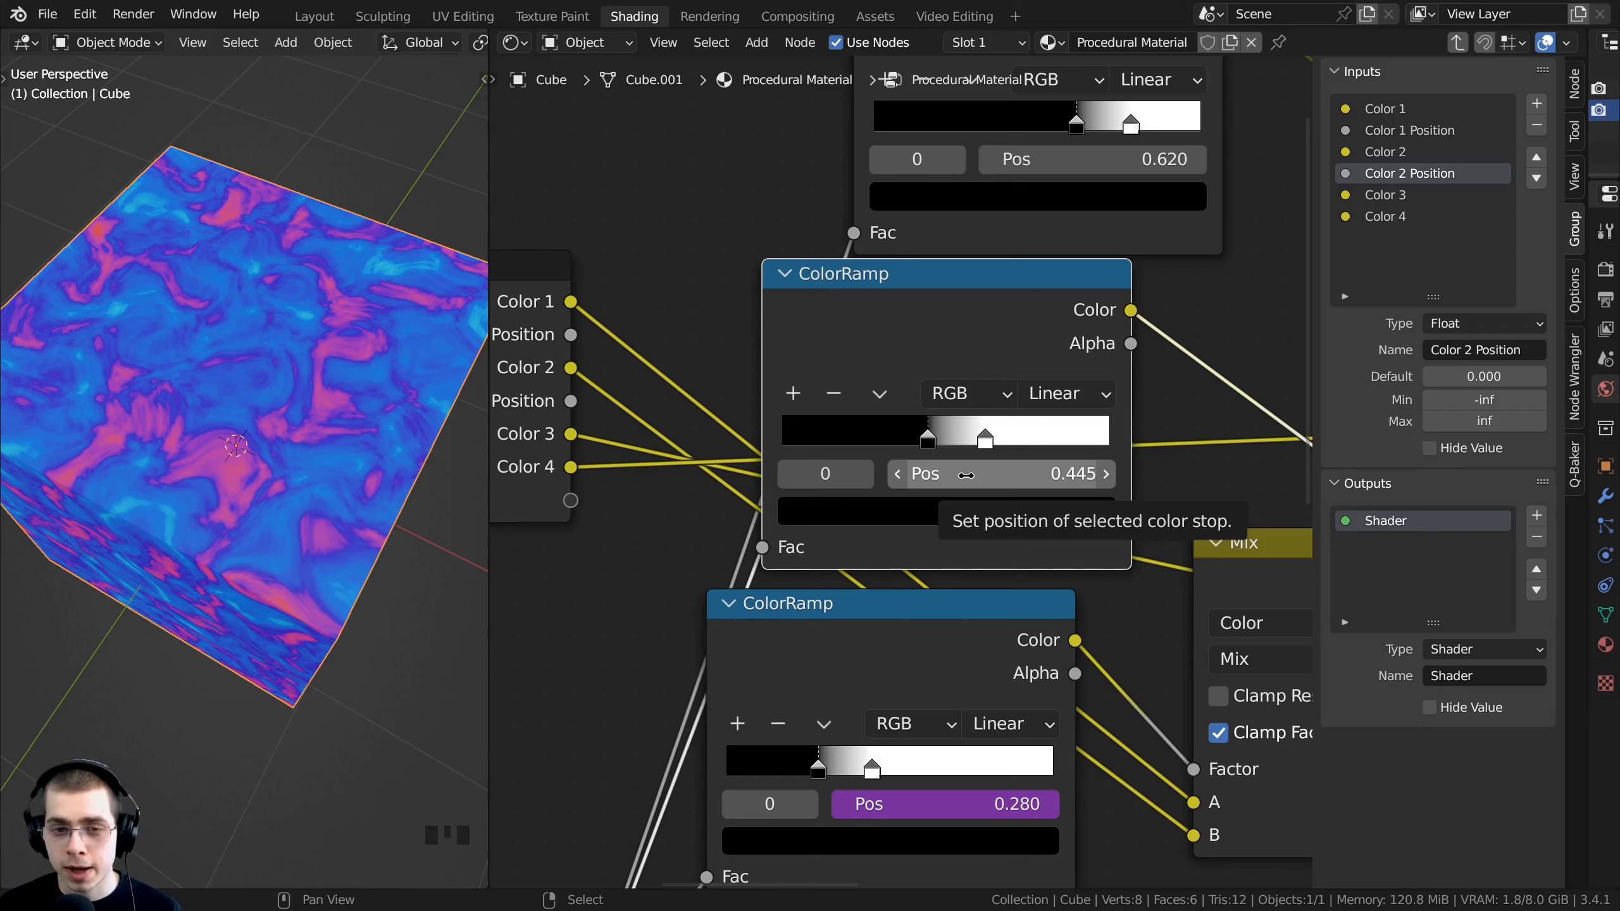
right_click(966, 475)
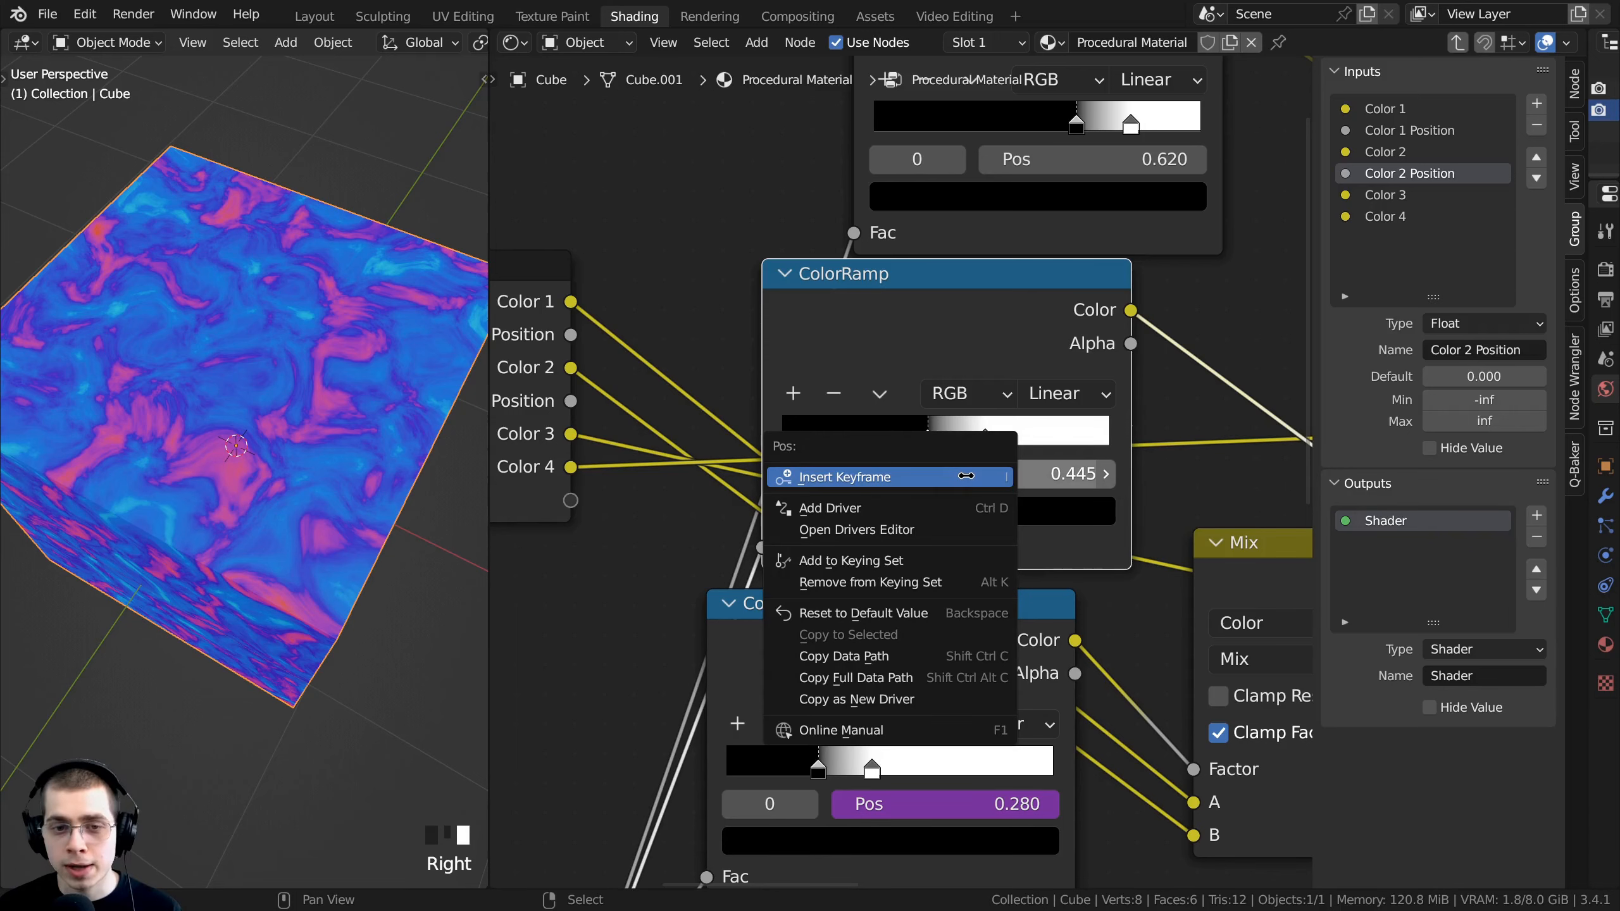
left_click(879, 508)
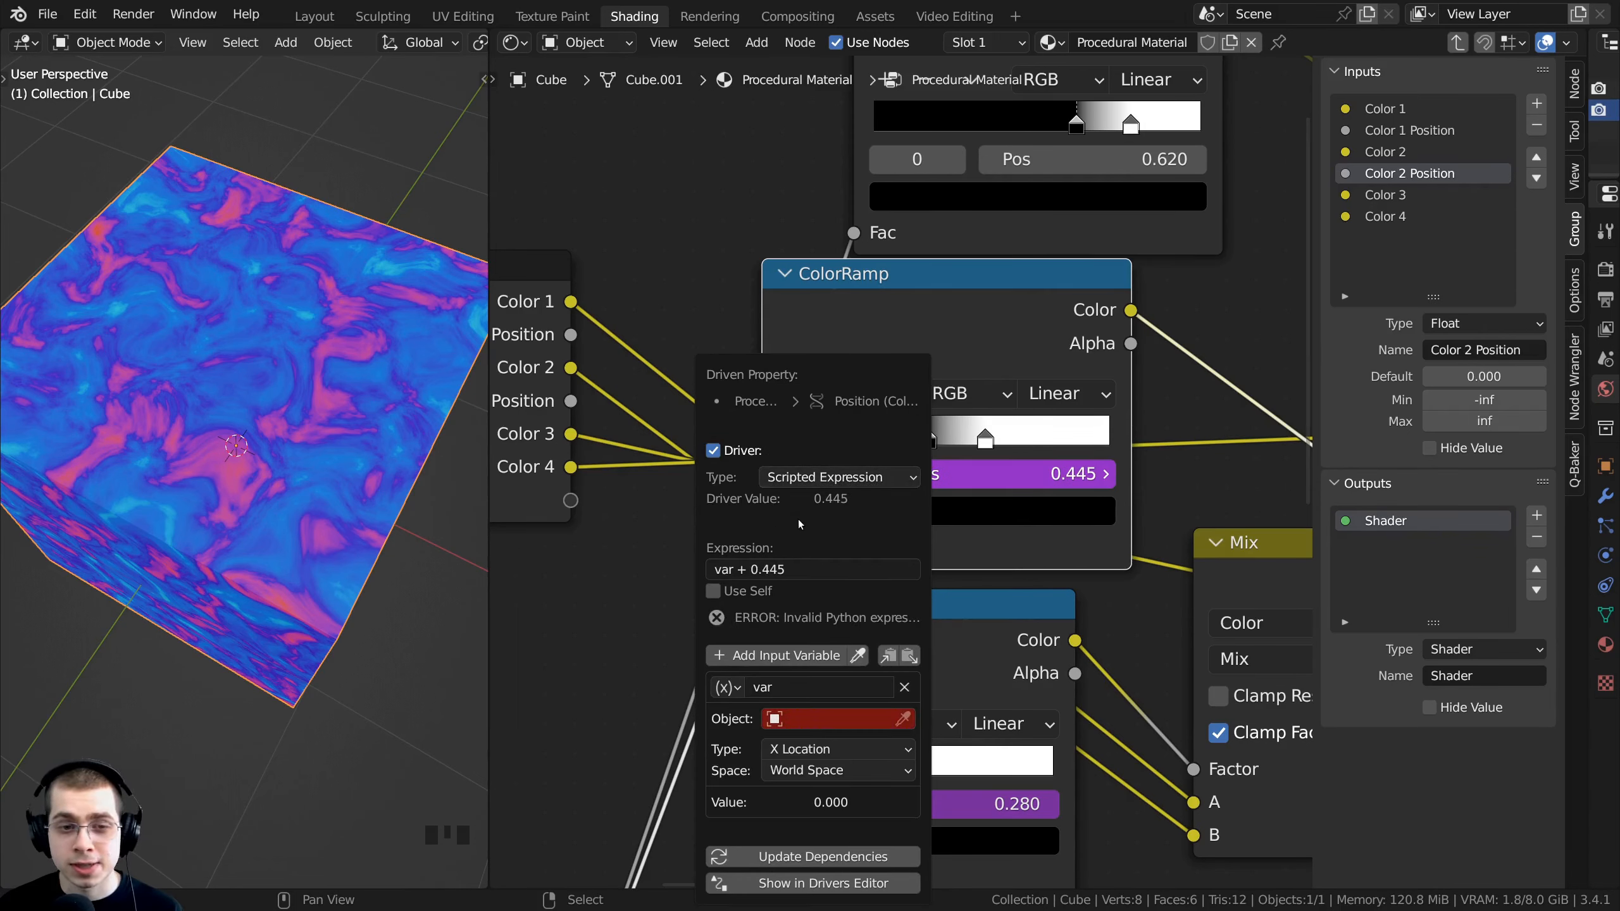
left_click(819, 479)
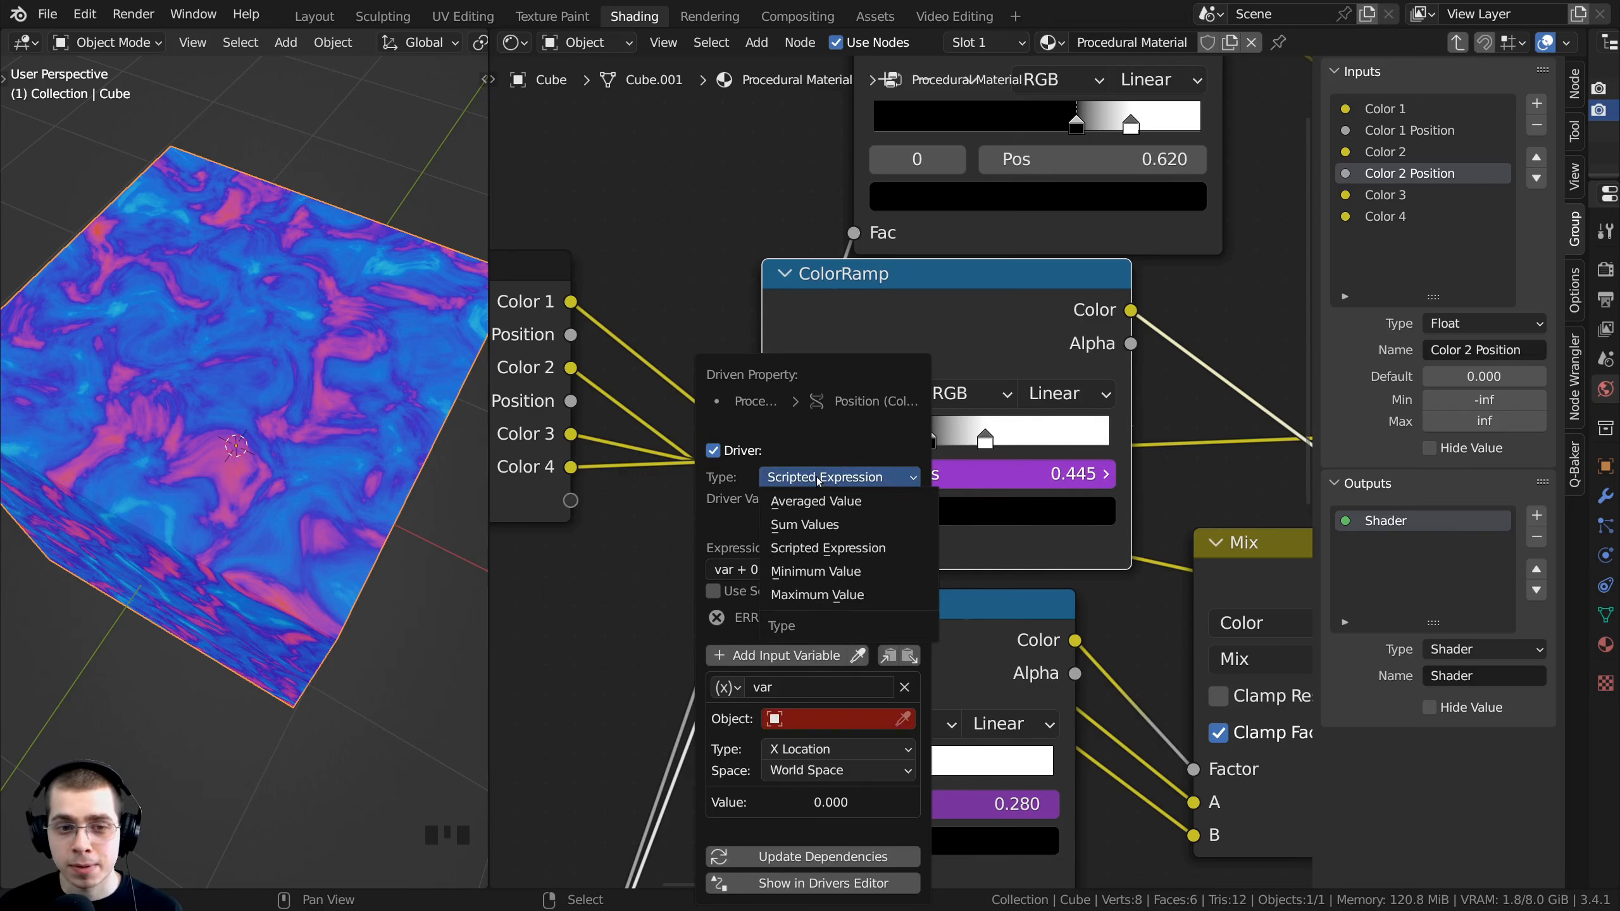
left_click(806, 526)
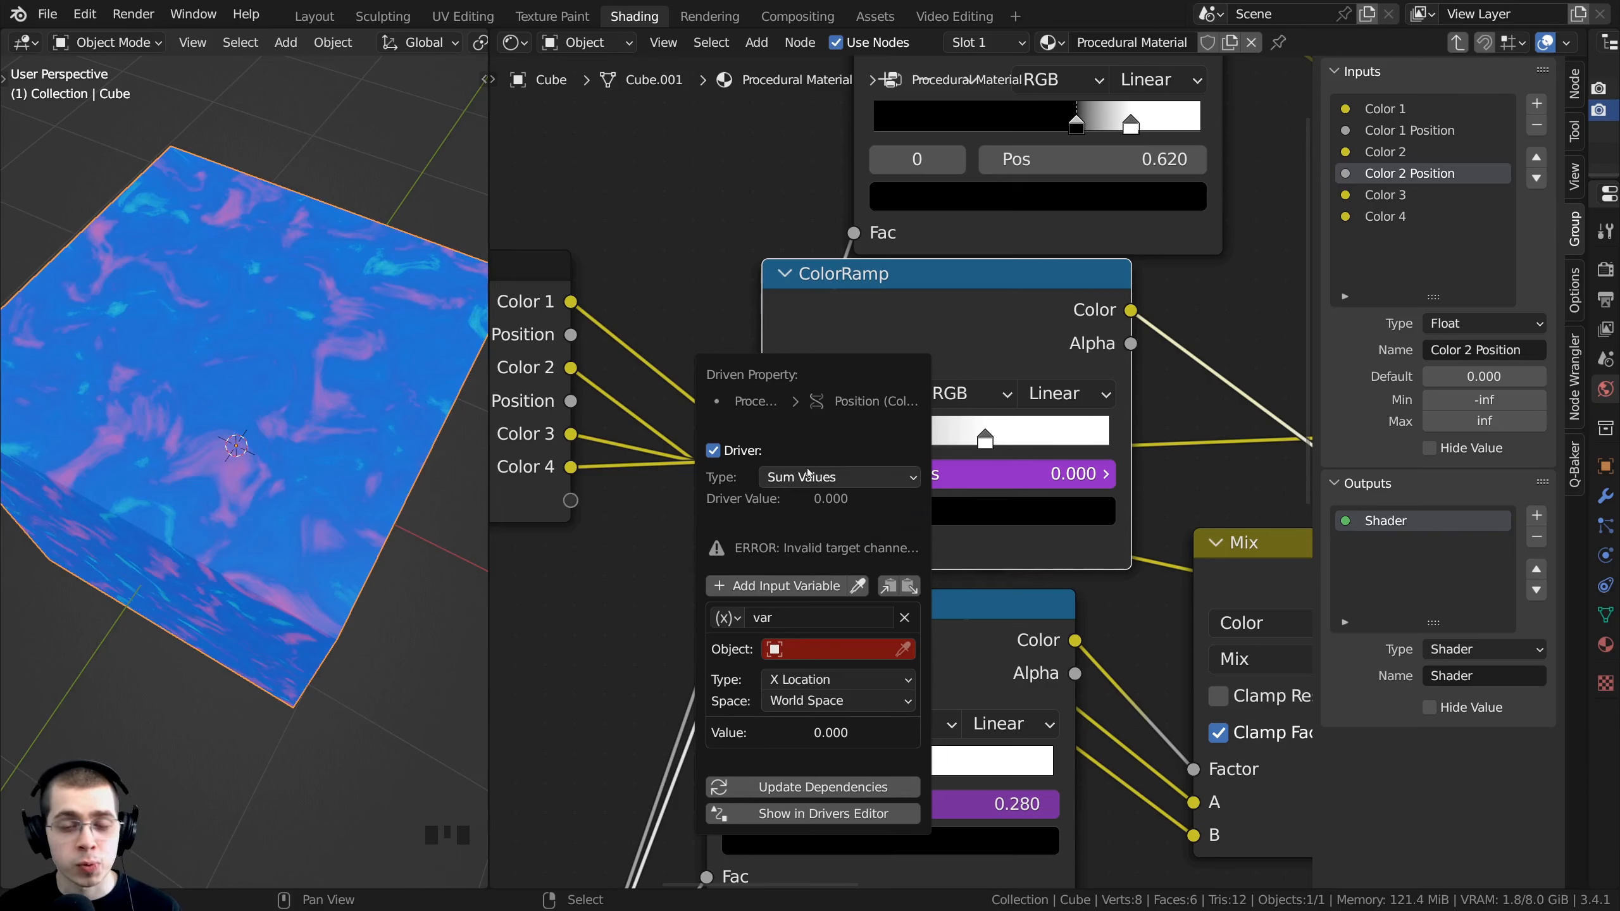
Step: Replace the driver's default variable with a new input variable that targets the material Procedural Material
left_click(905, 618)
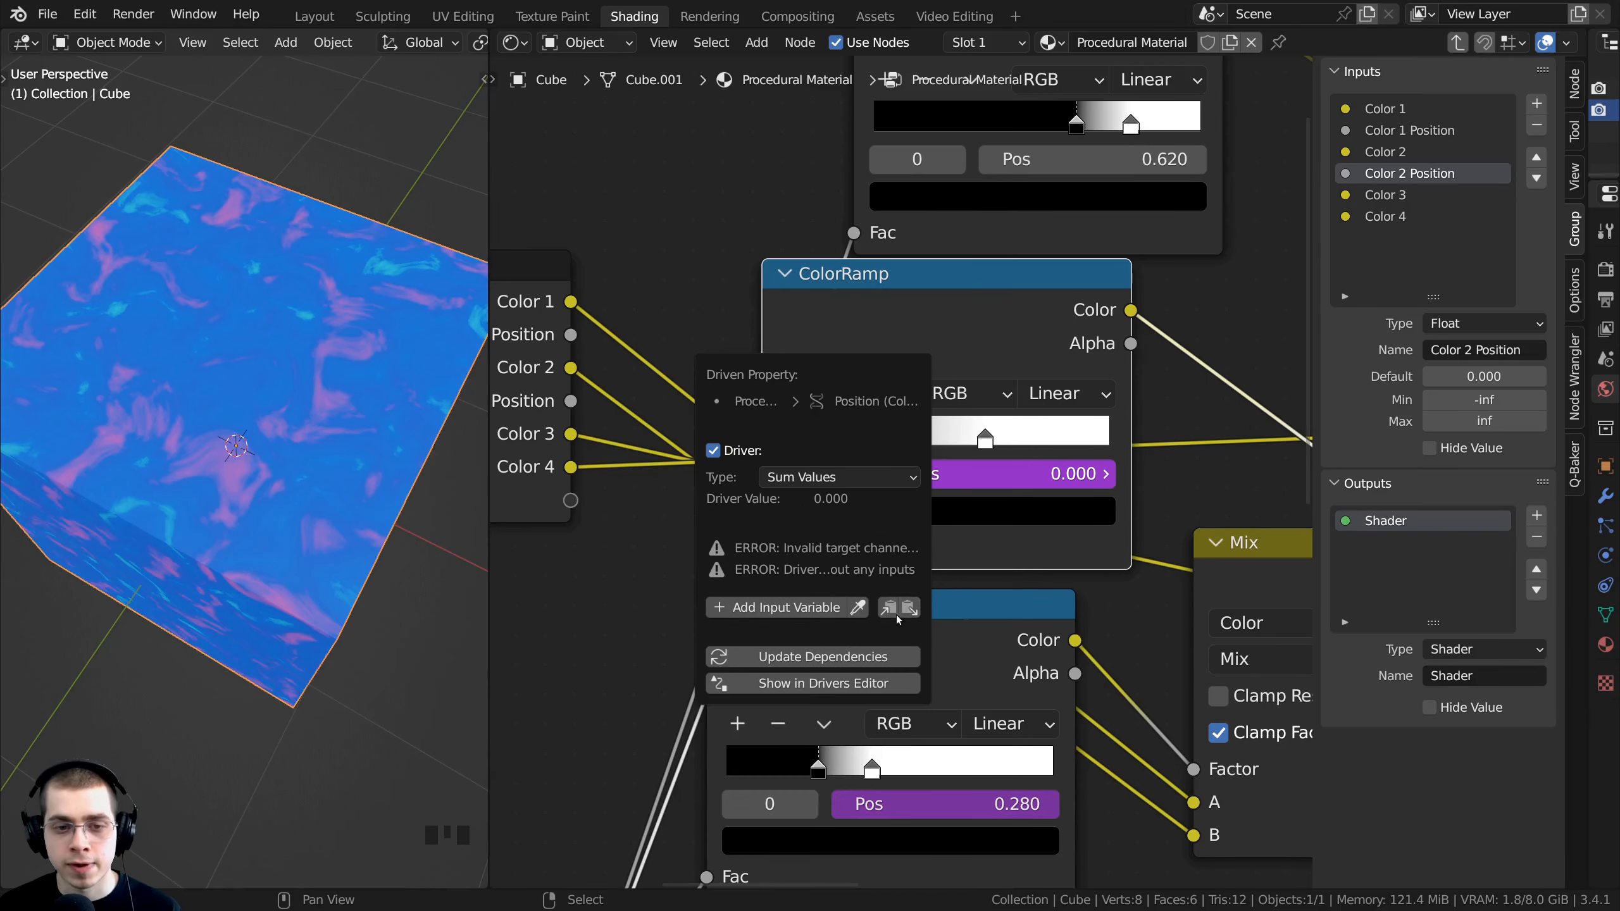
left_click(788, 609)
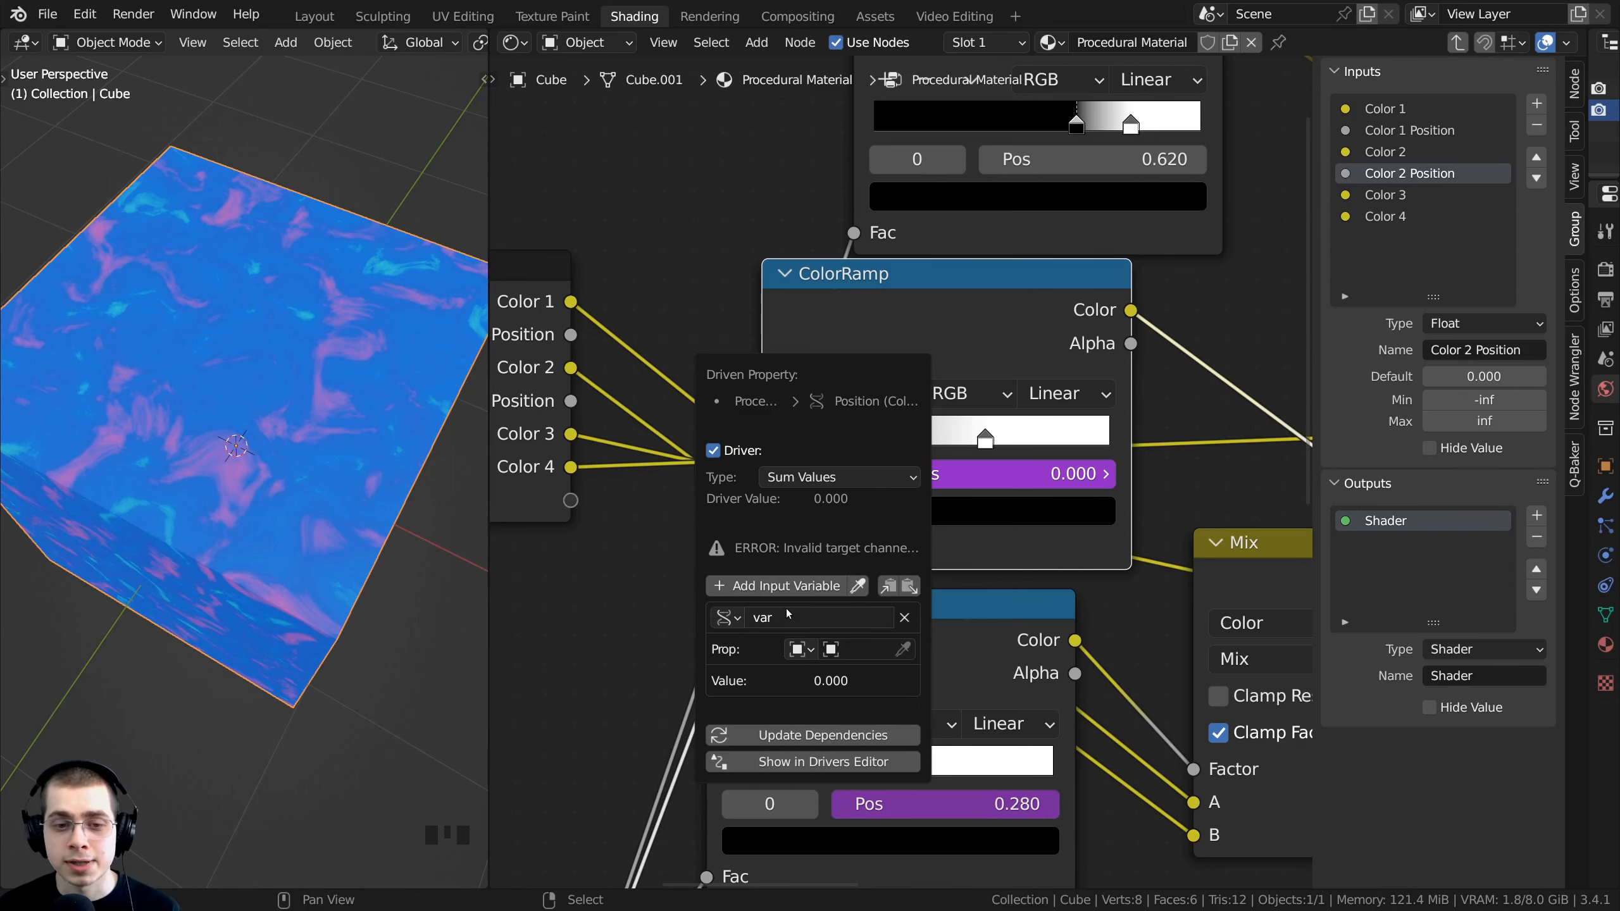
left_click(799, 651)
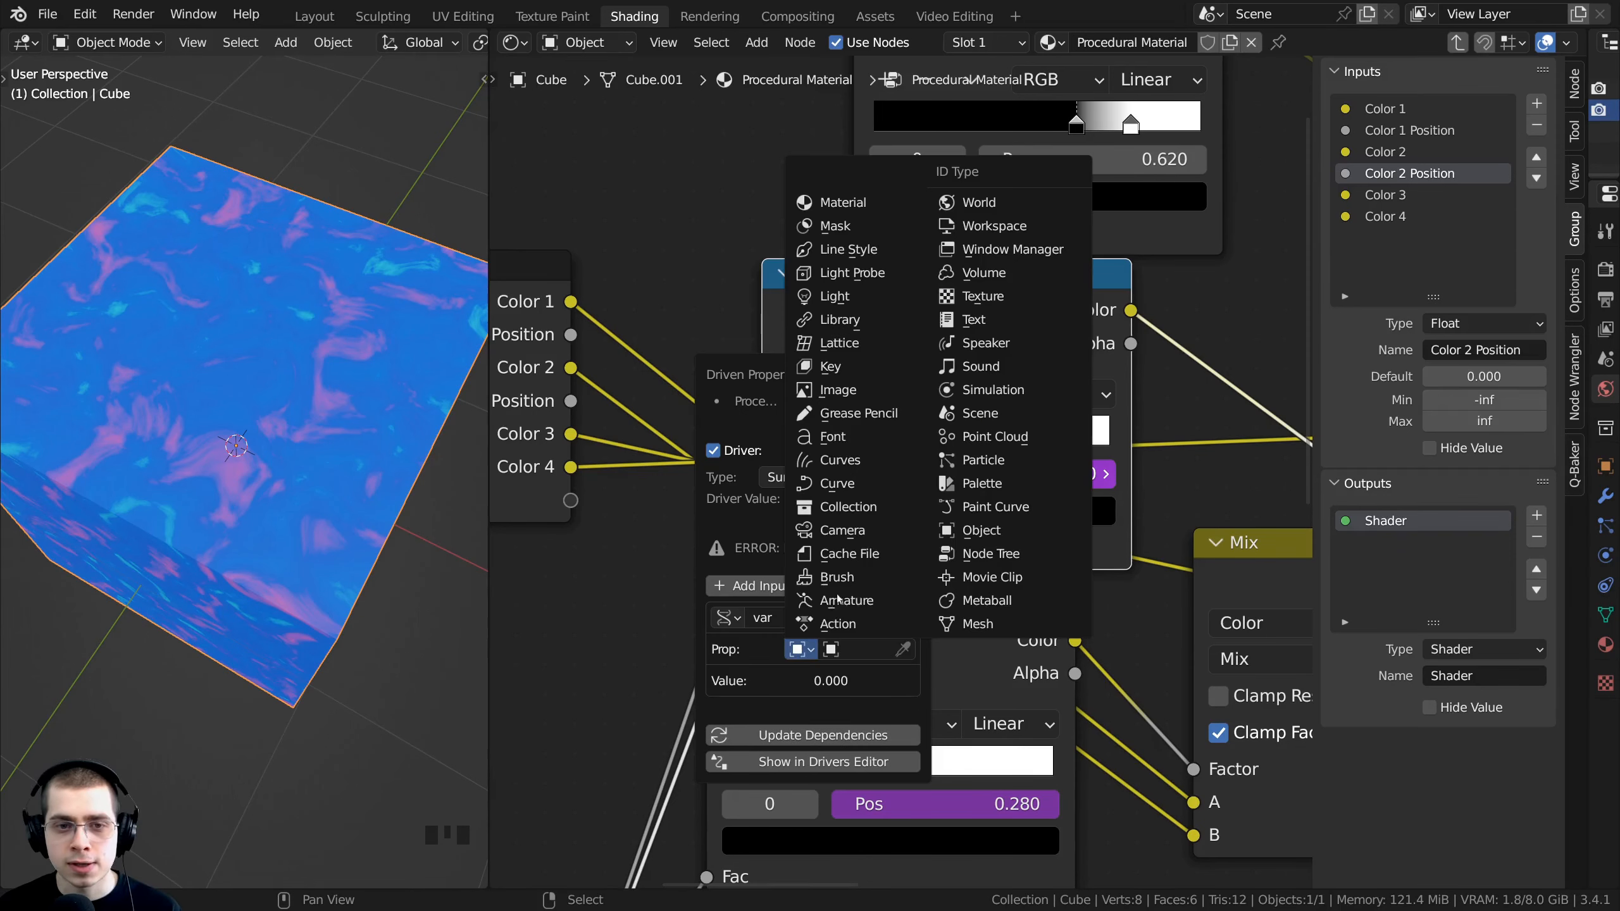
left_click(843, 203)
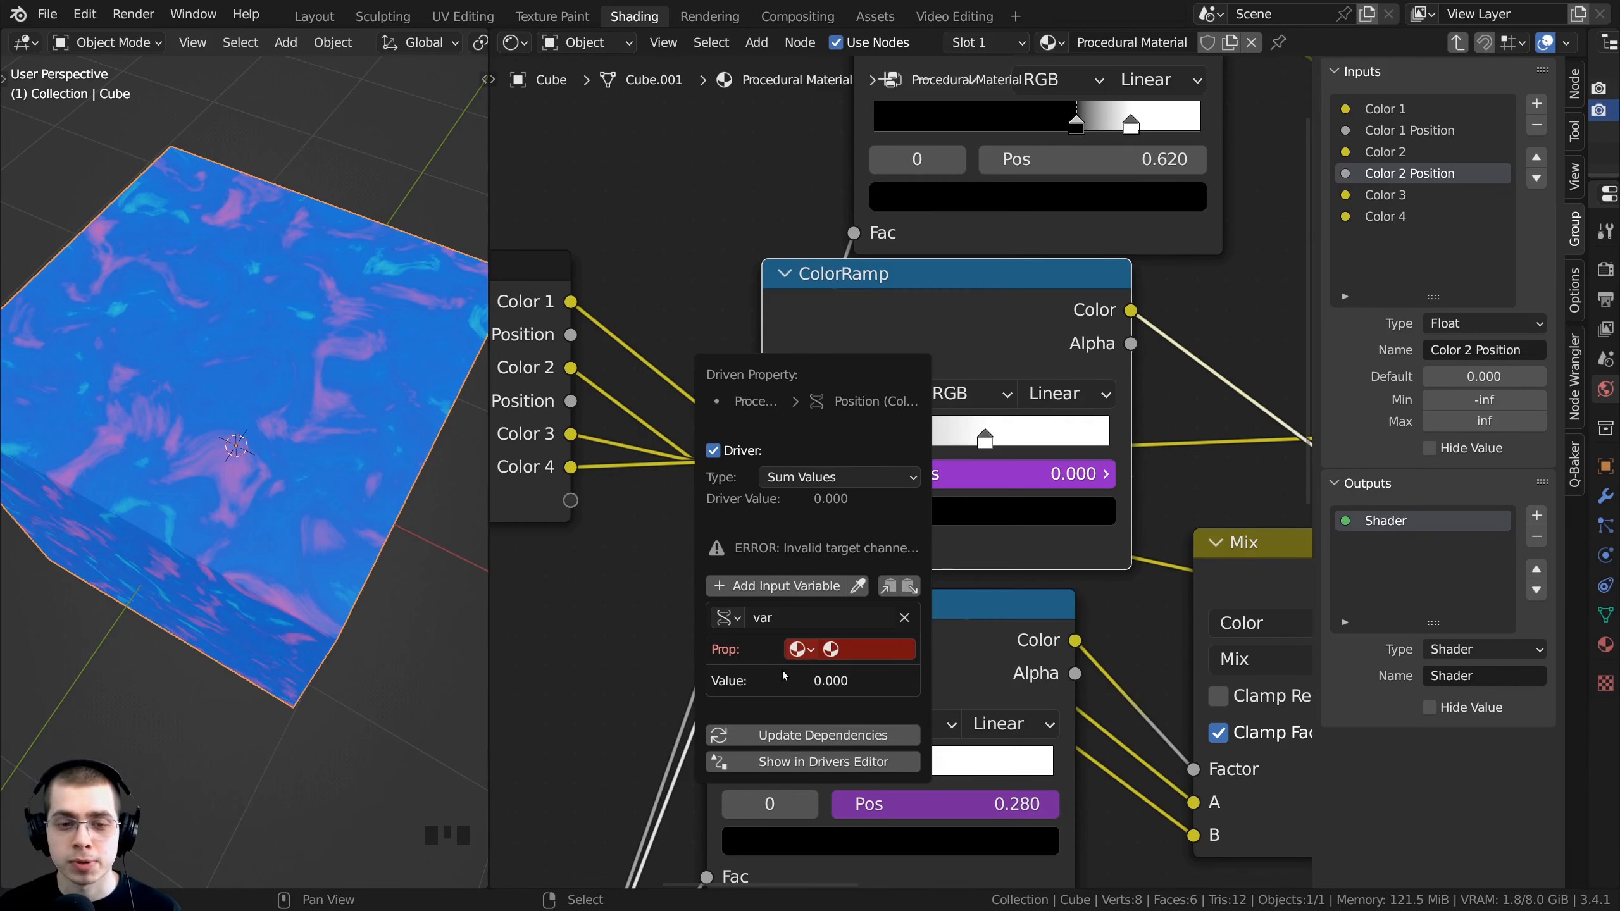
left_click(859, 650)
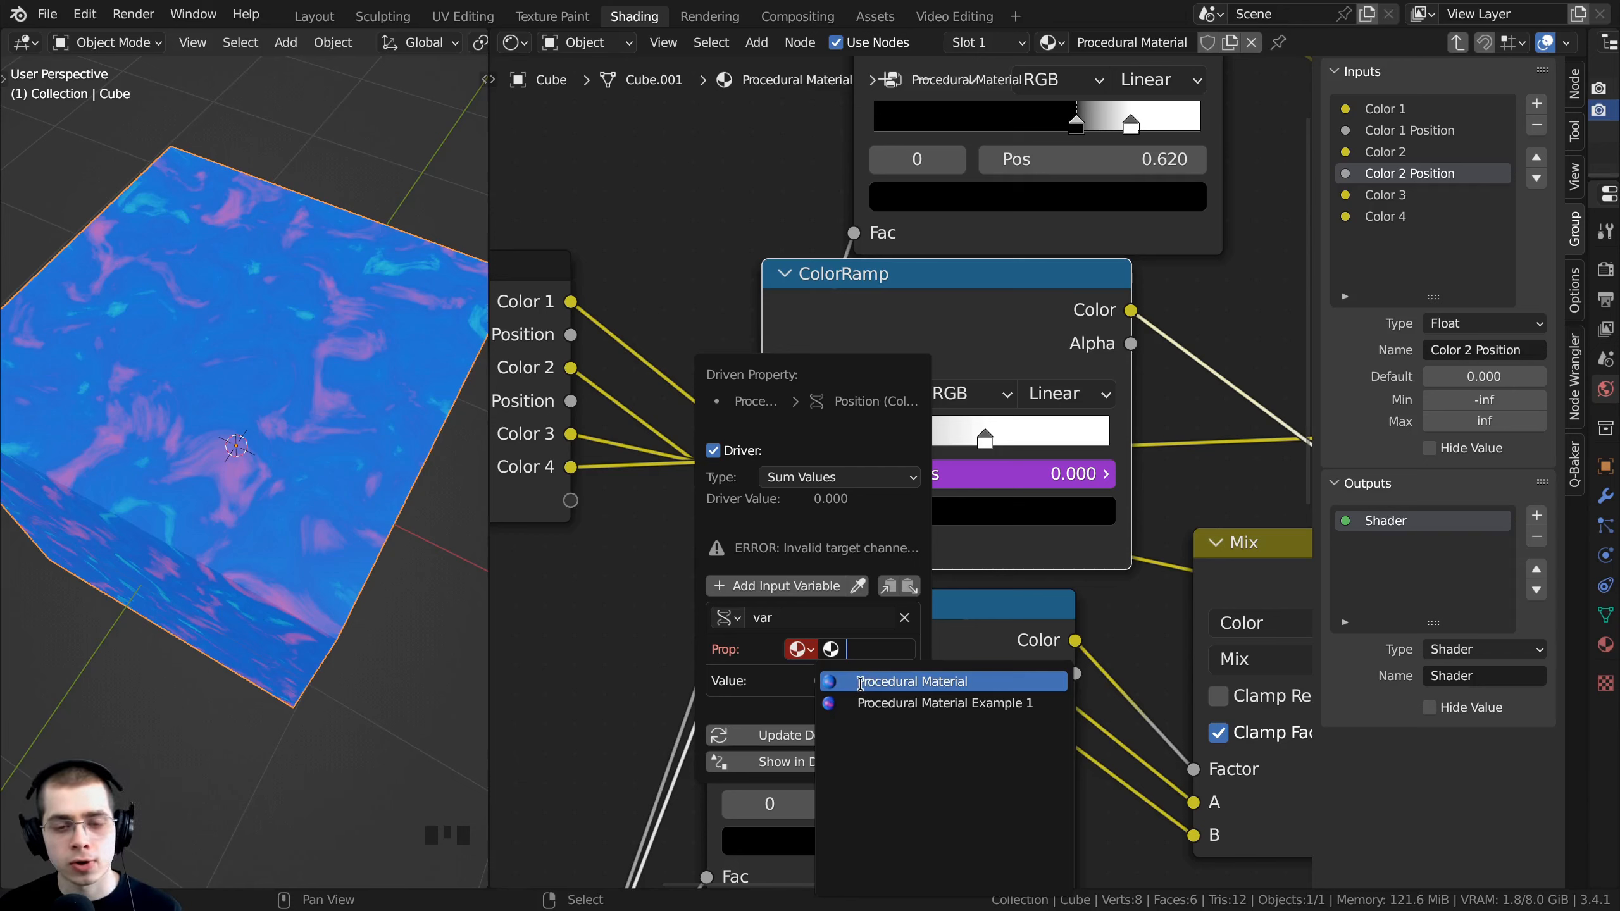
left_click(872, 681)
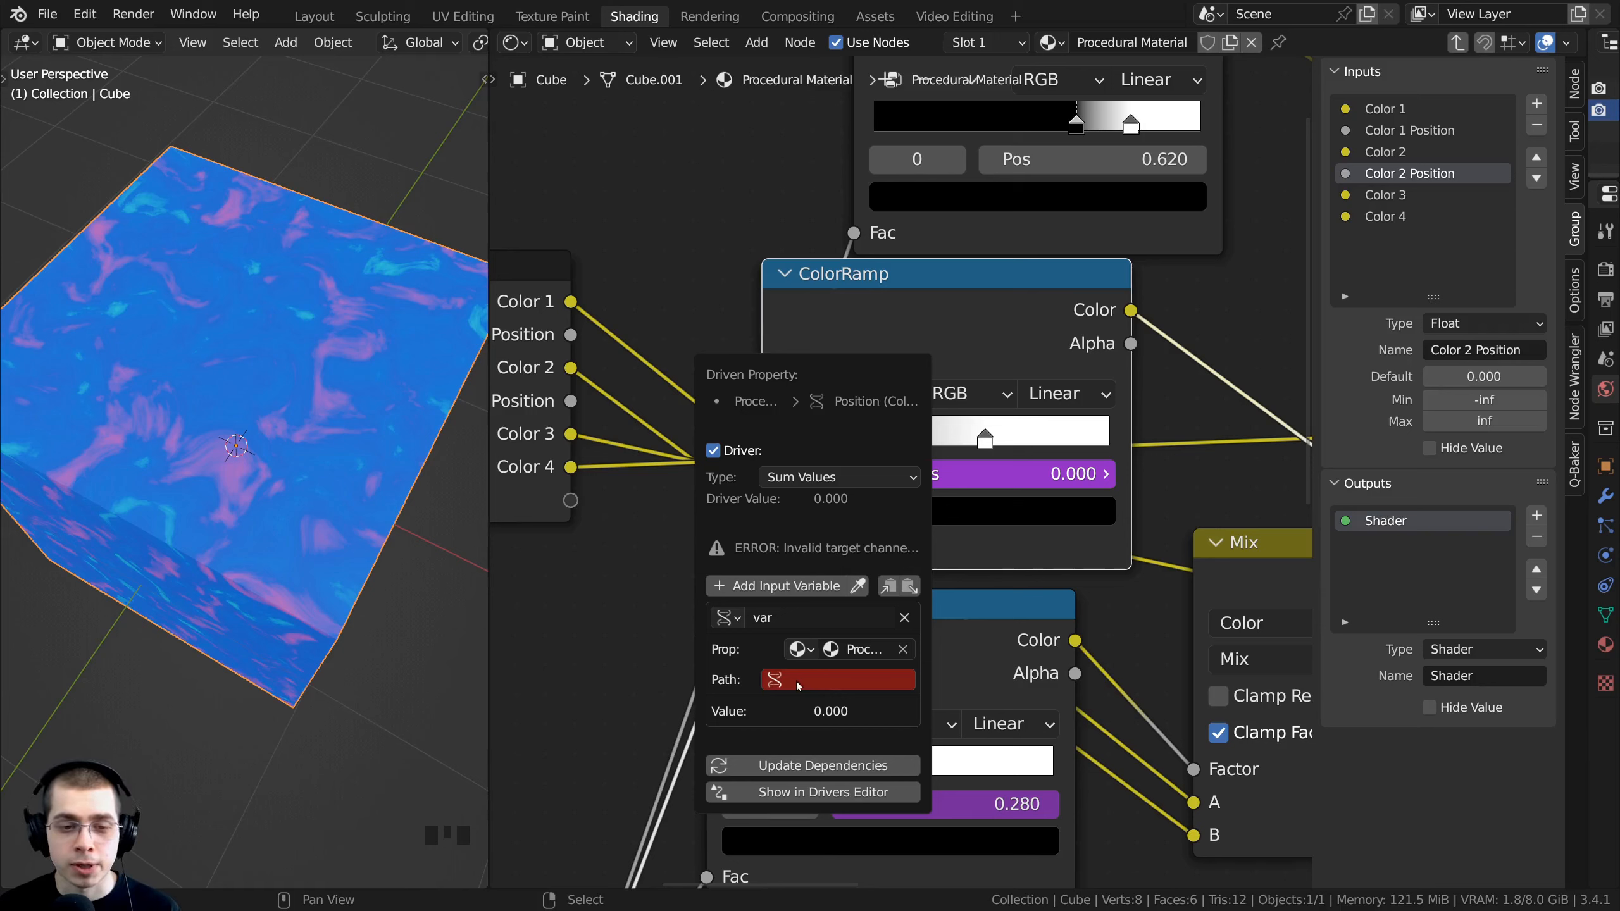
Step: Paste the copied Color 2 Position data path as the driver variable's path
left_click(799, 681)
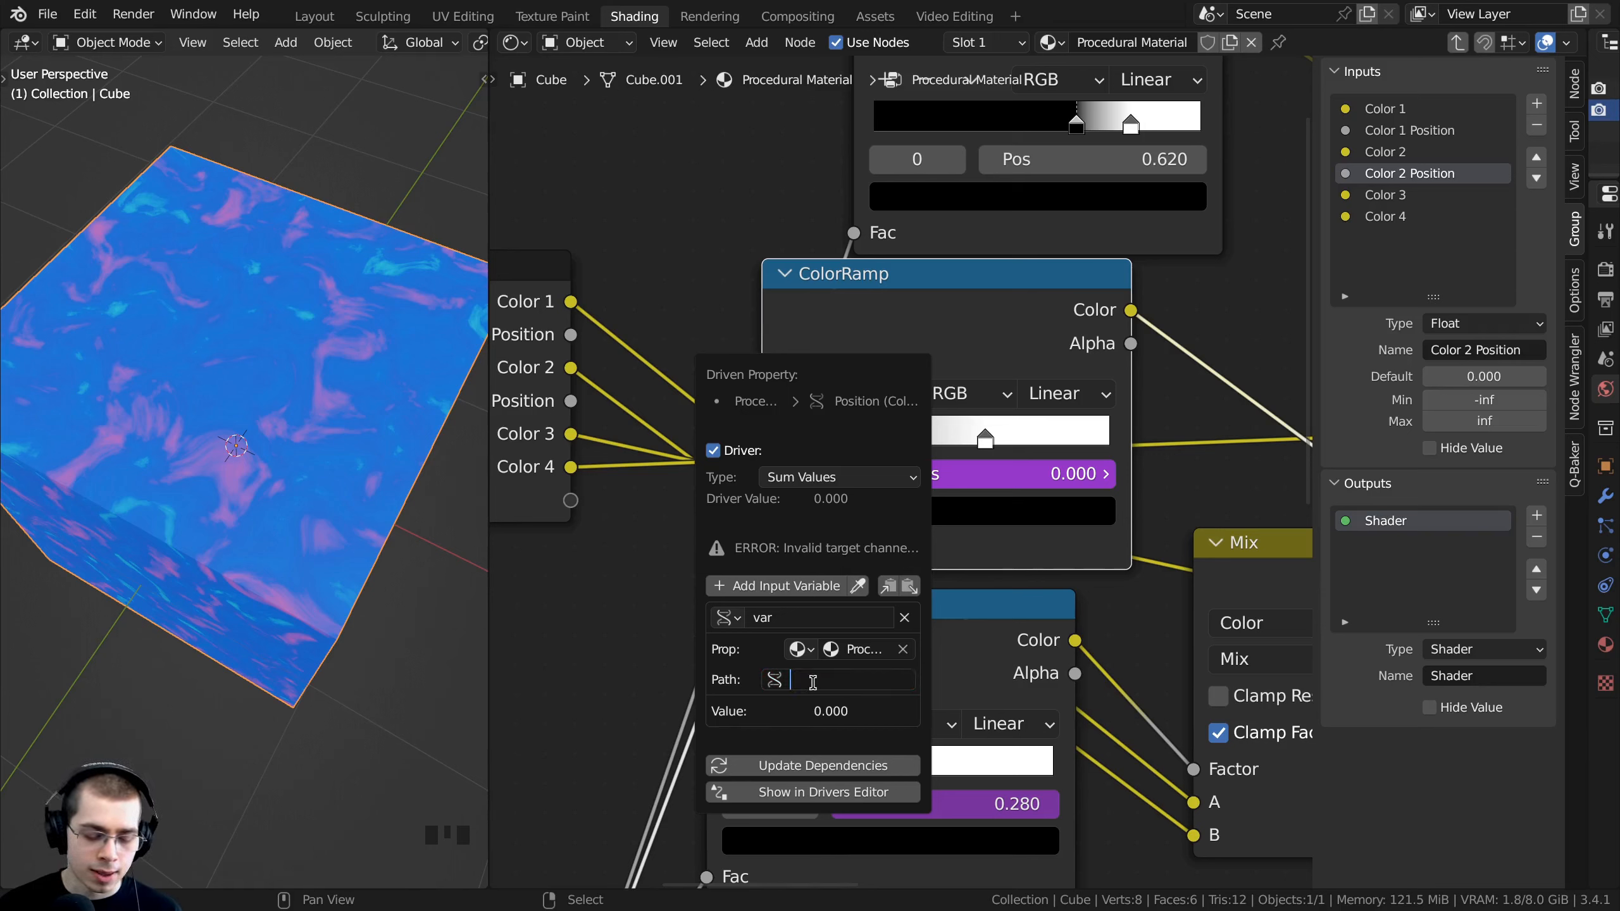
key("ctrl+v")
key("Return")
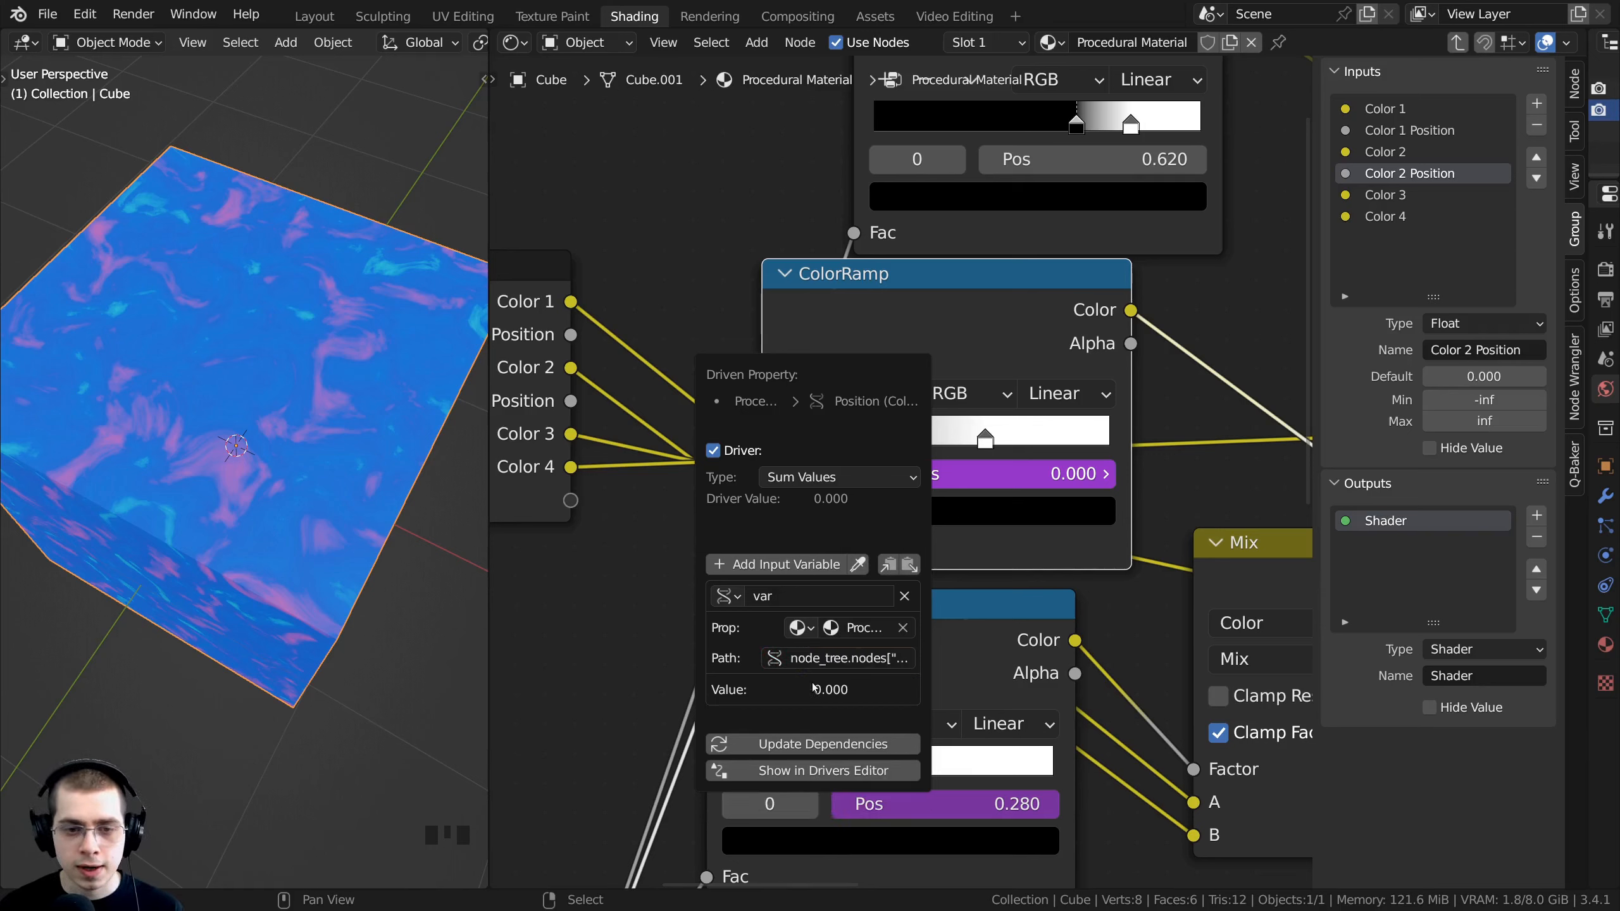
Step: Update the driver's dependencies and copy the position value of the second stop on the original four-colour ColorRamp
left_click(801, 745)
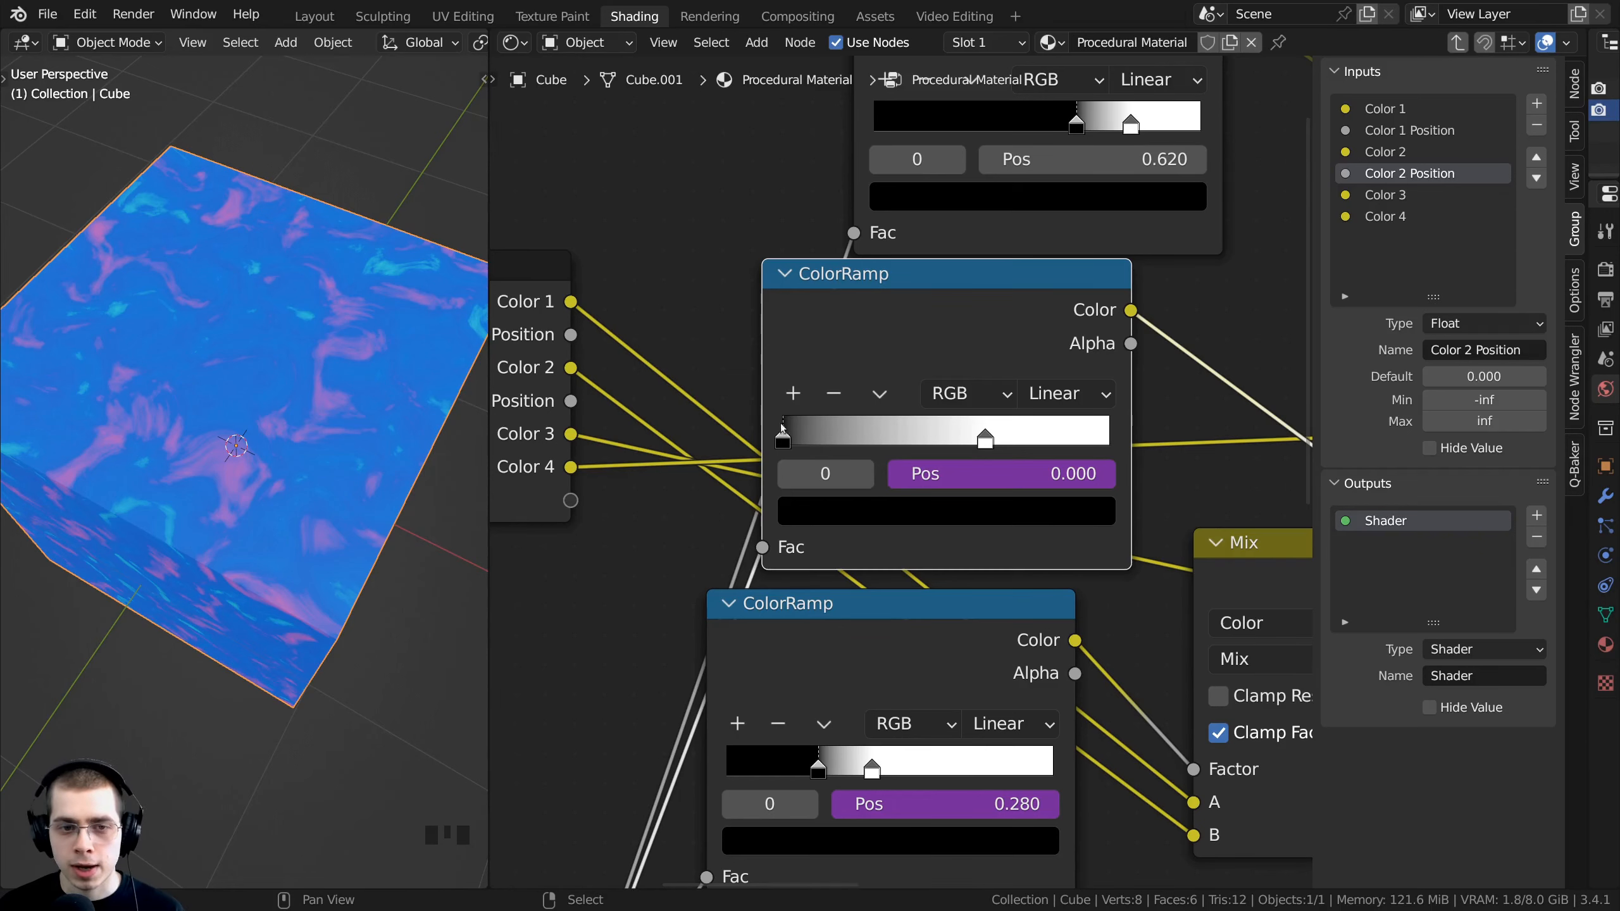
scroll(925, 523, "down", 6)
middle_click_drag(940, 865, 942, 395)
scroll(943, 600, "up", 5)
middle_click_drag(943, 600, 944, 438)
left_click(917, 505)
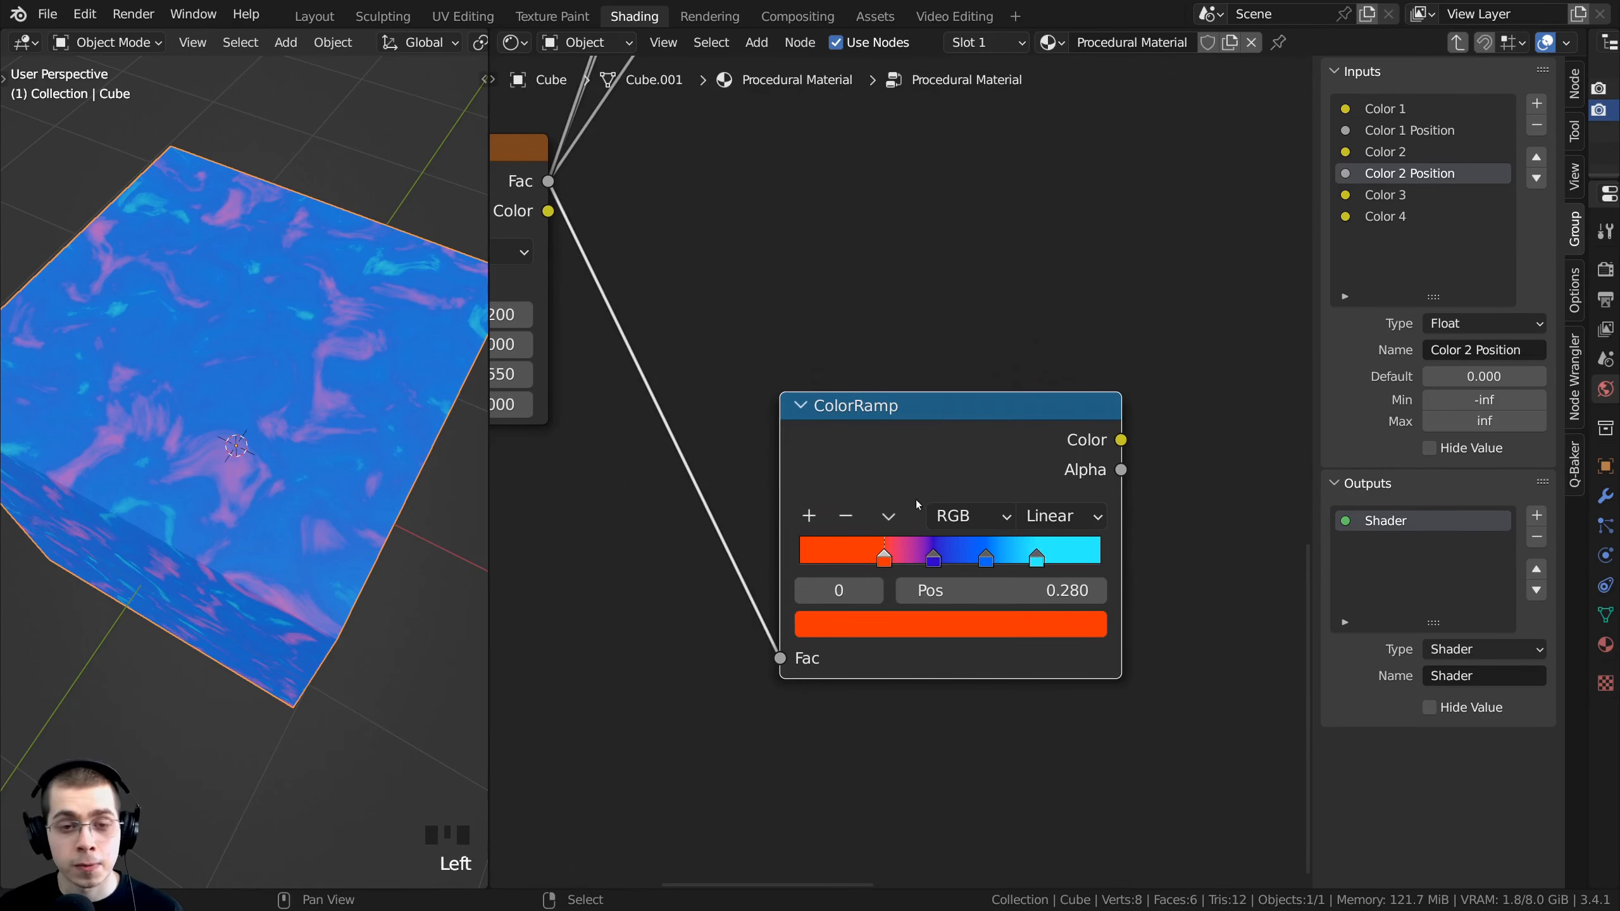
left_click(935, 560)
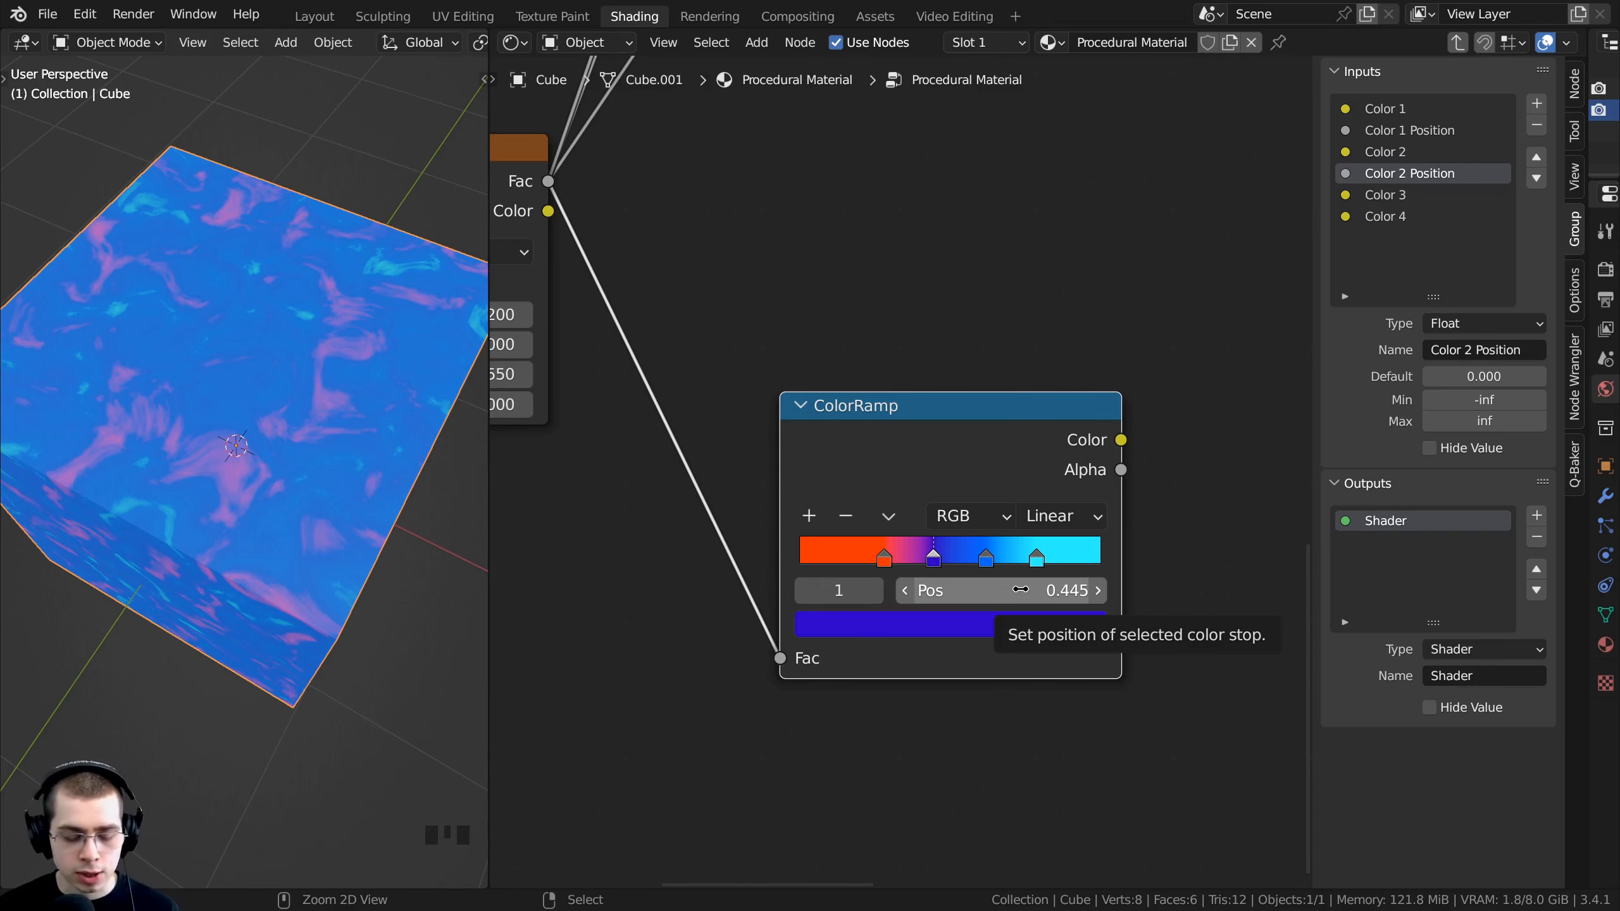
key("ctrl+c")
Step: Leave the group, paste the copied 0.445 into the group node's Color 2 Position, and shift the node slightly towards Material Output
scroll(1010, 594, "down", 2)
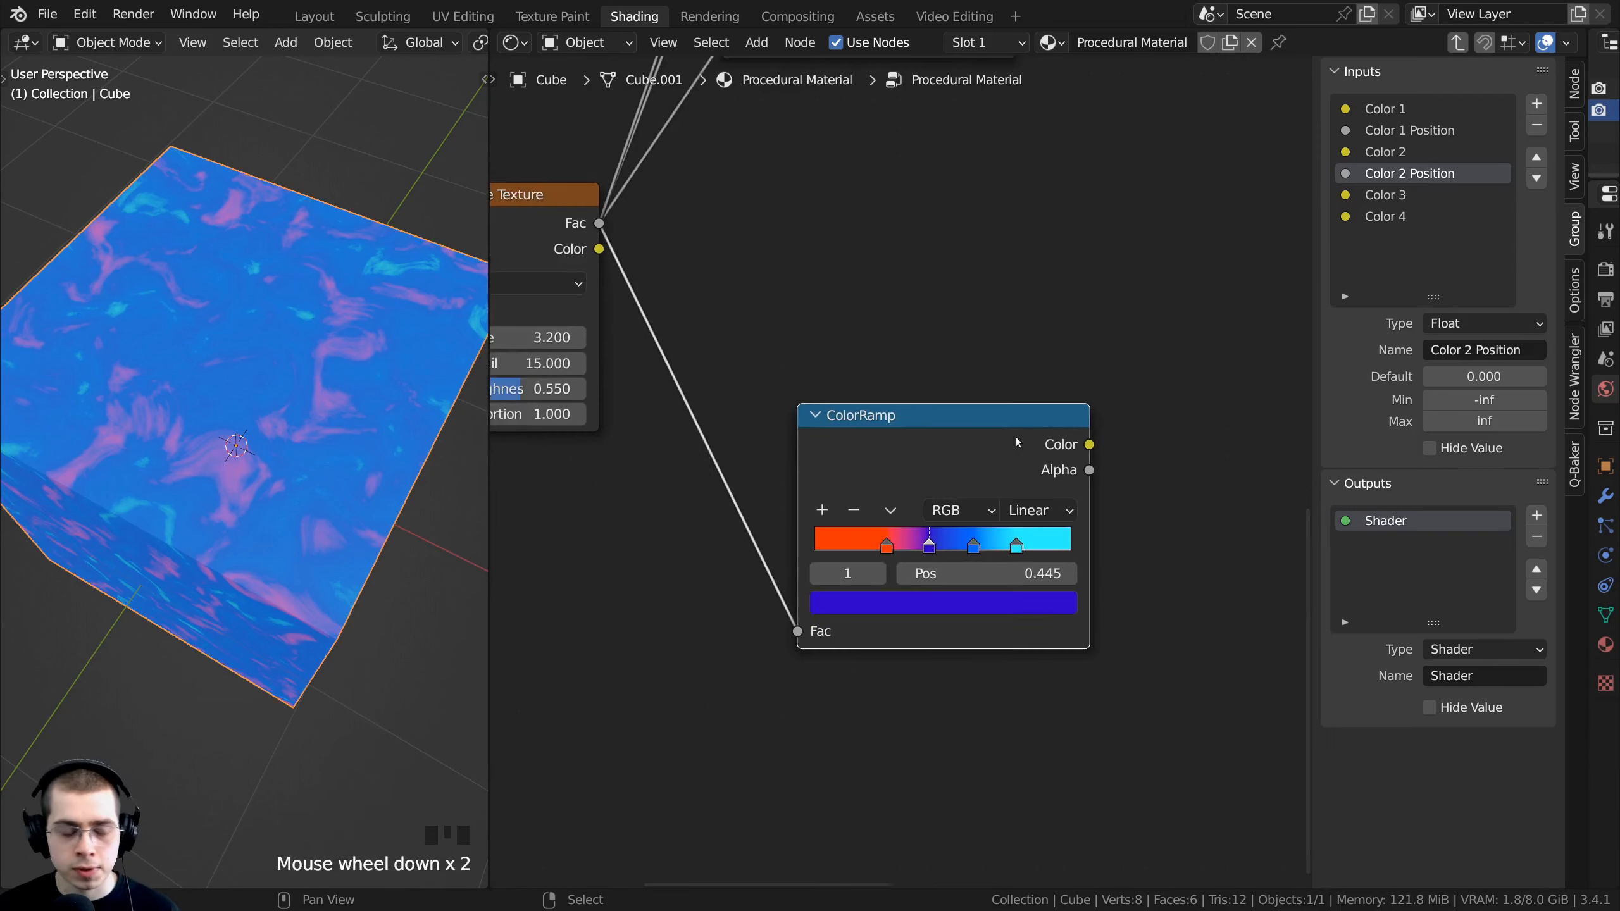
middle_click_drag(1004, 463, 999, 516)
key("Tab")
scroll(733, 419, "up", 4)
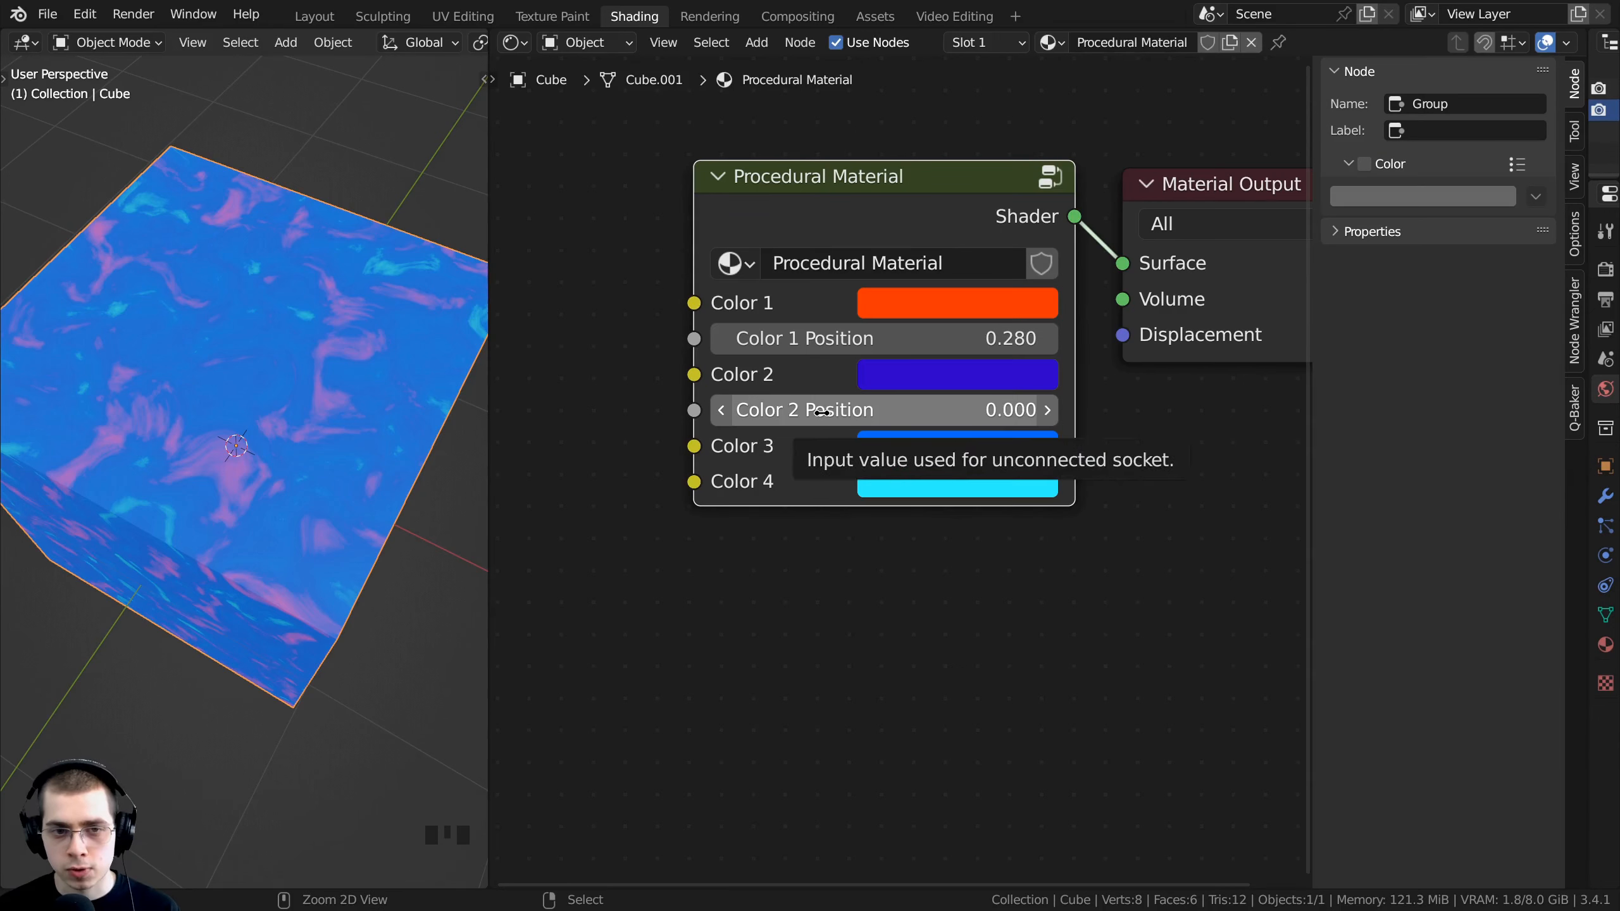
key("ctrl+v")
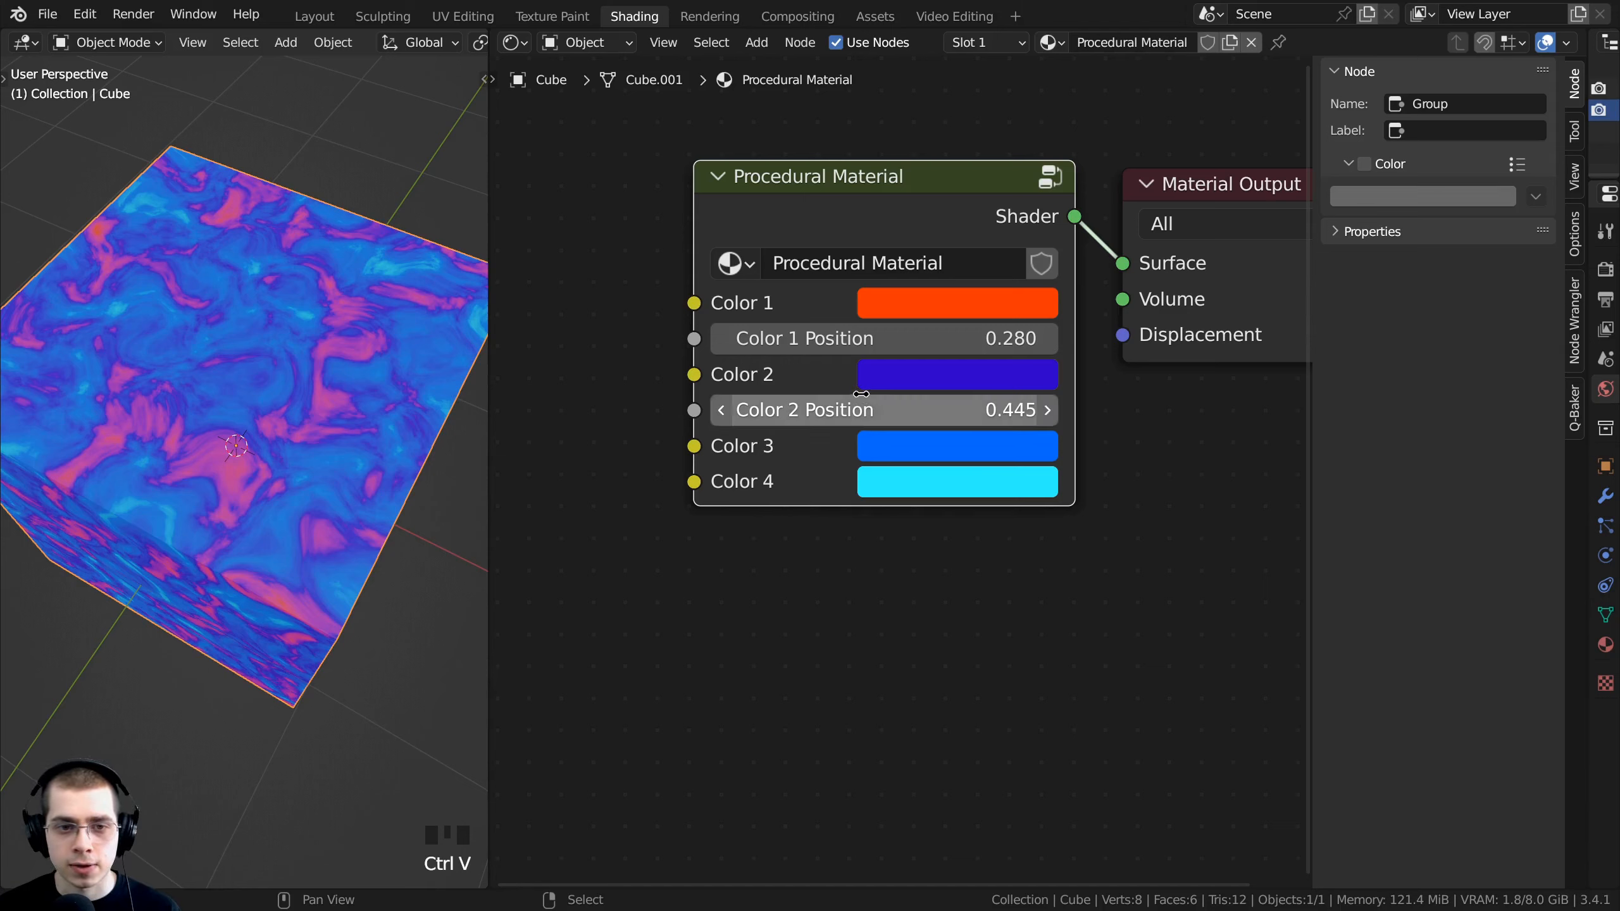
mouse_move(861, 396)
left_mouse_down("shift")
mouse_move(823, 396)
mouse_move(1040, 395)
mouse_move(871, 410)
left_mouse_up("shift")
left_click_drag(908, 188, 932, 213)
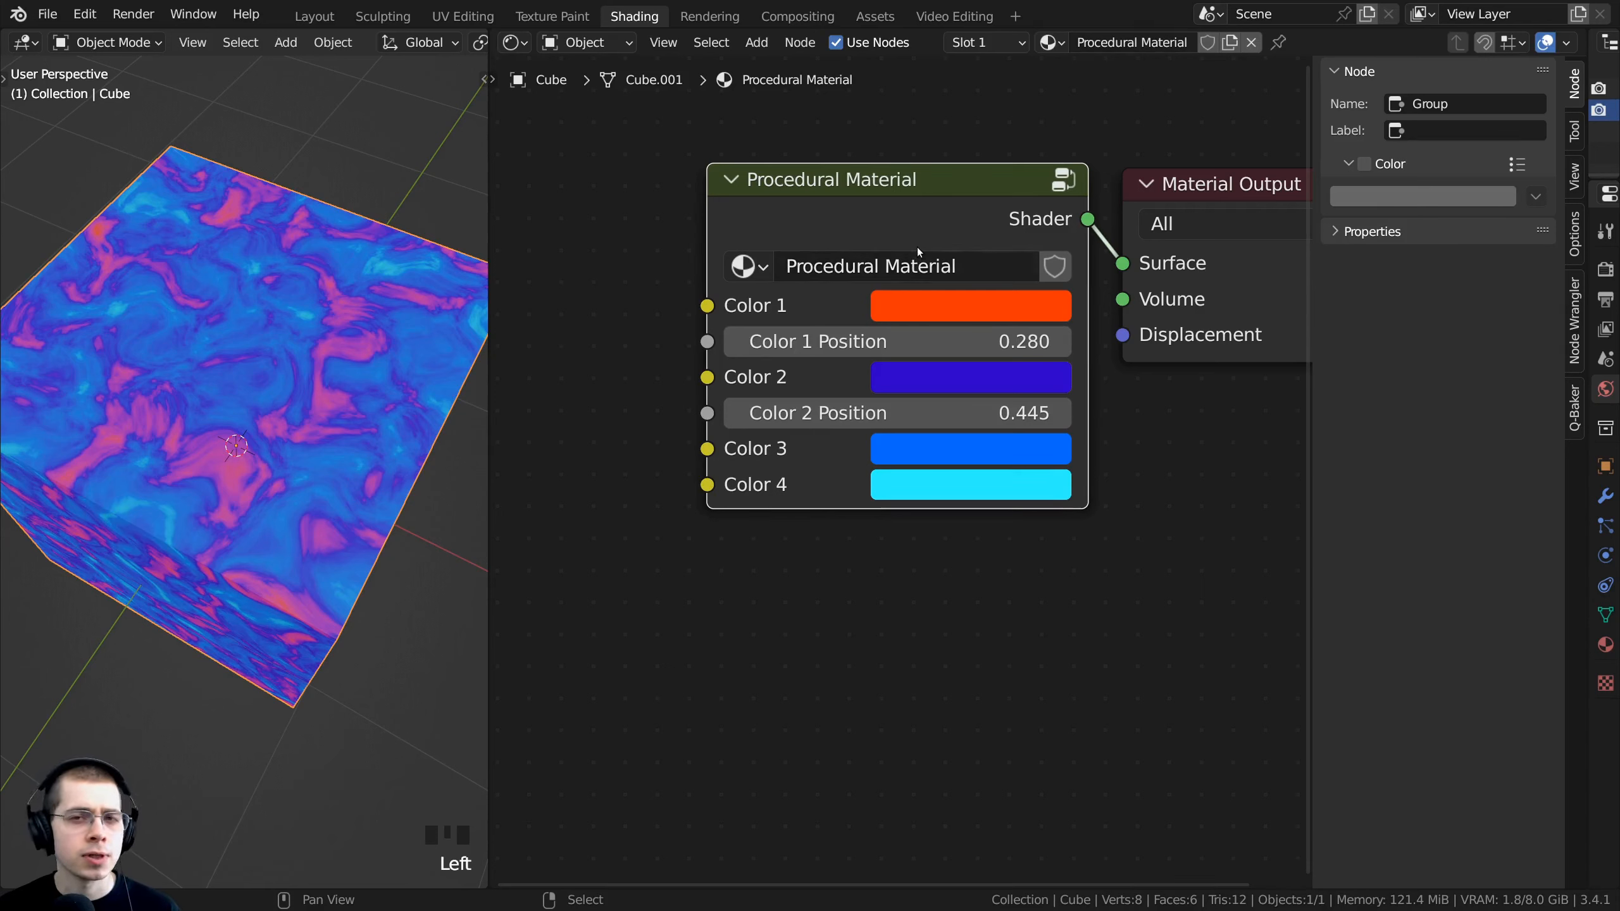
left_click(918, 245)
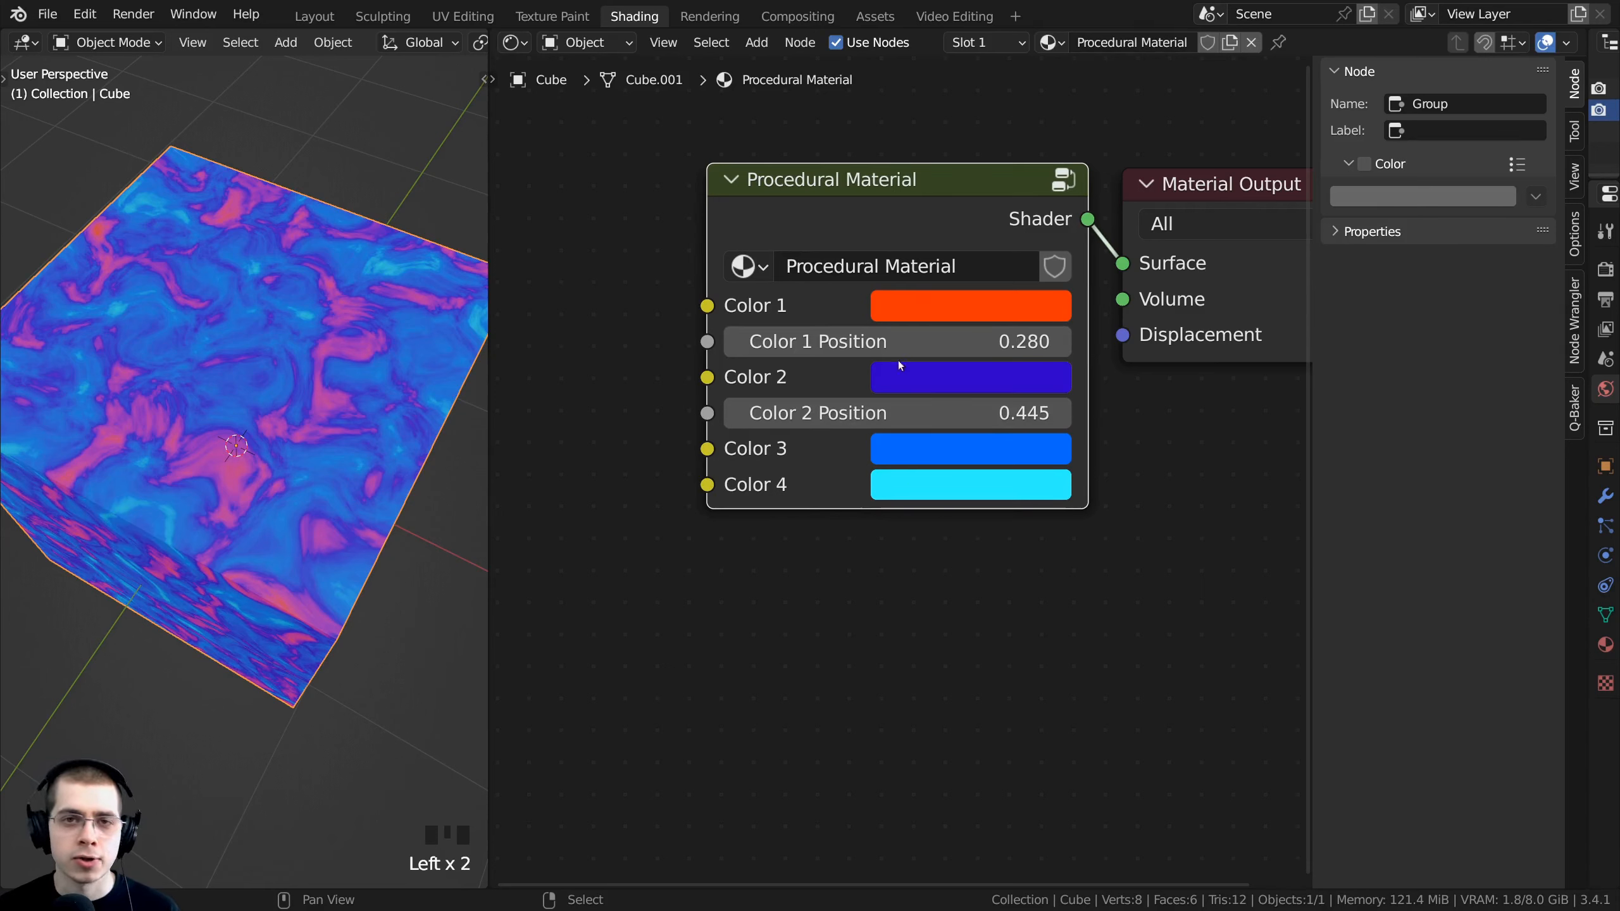
left_click(896, 242)
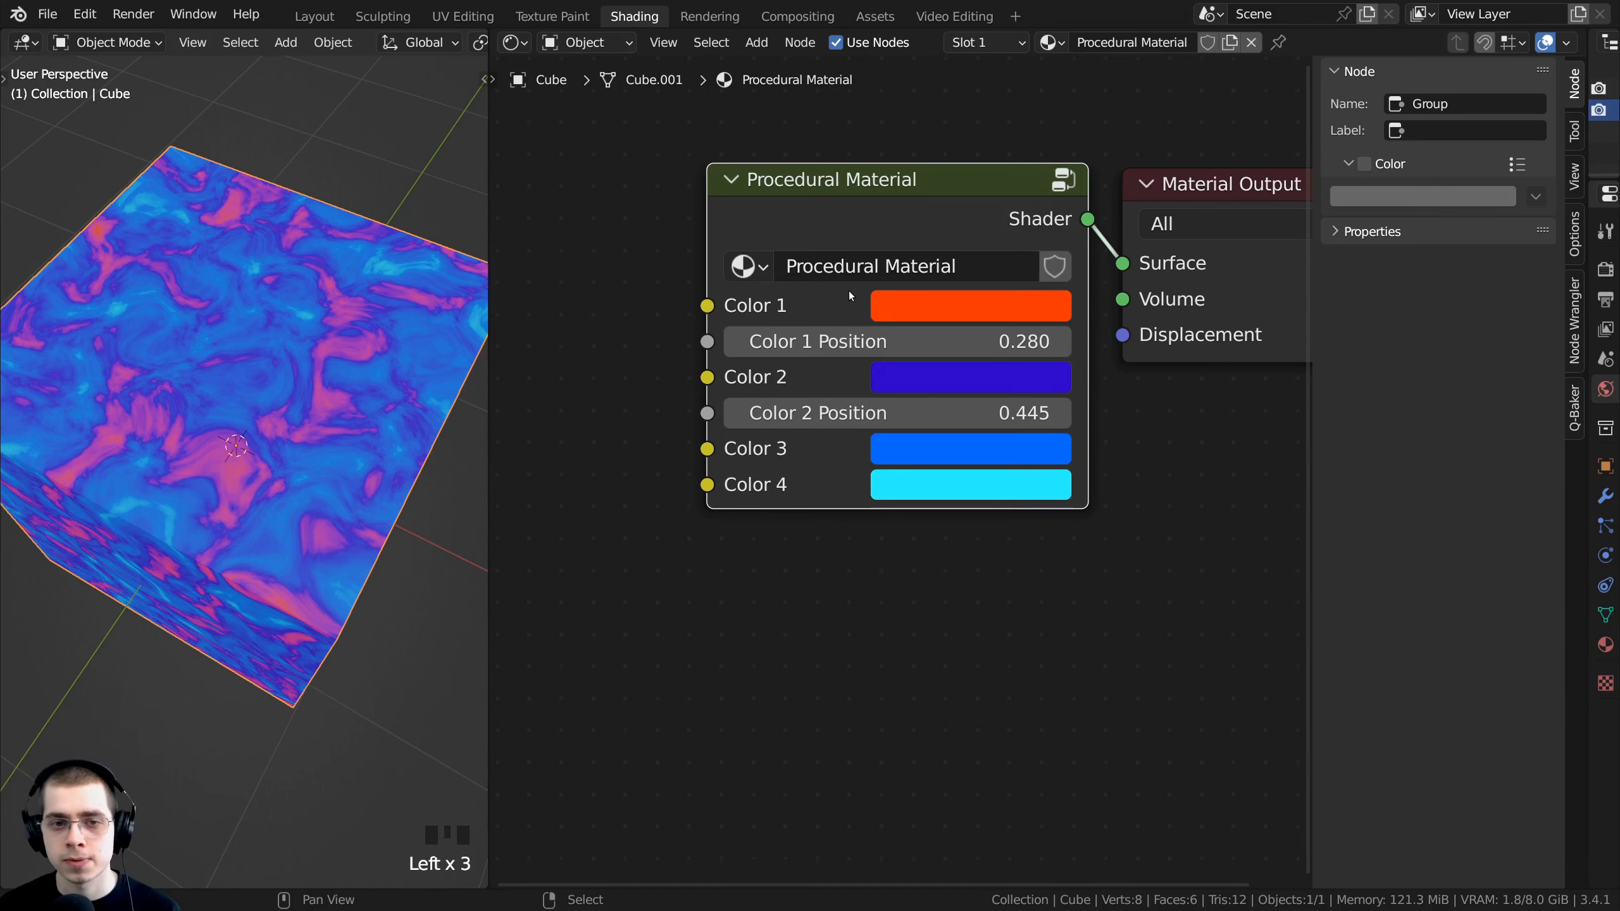
Step: Inside the group, add a new input directly below Color 3 and name it Color 3 Position
key("Tab")
left_click(1388, 197)
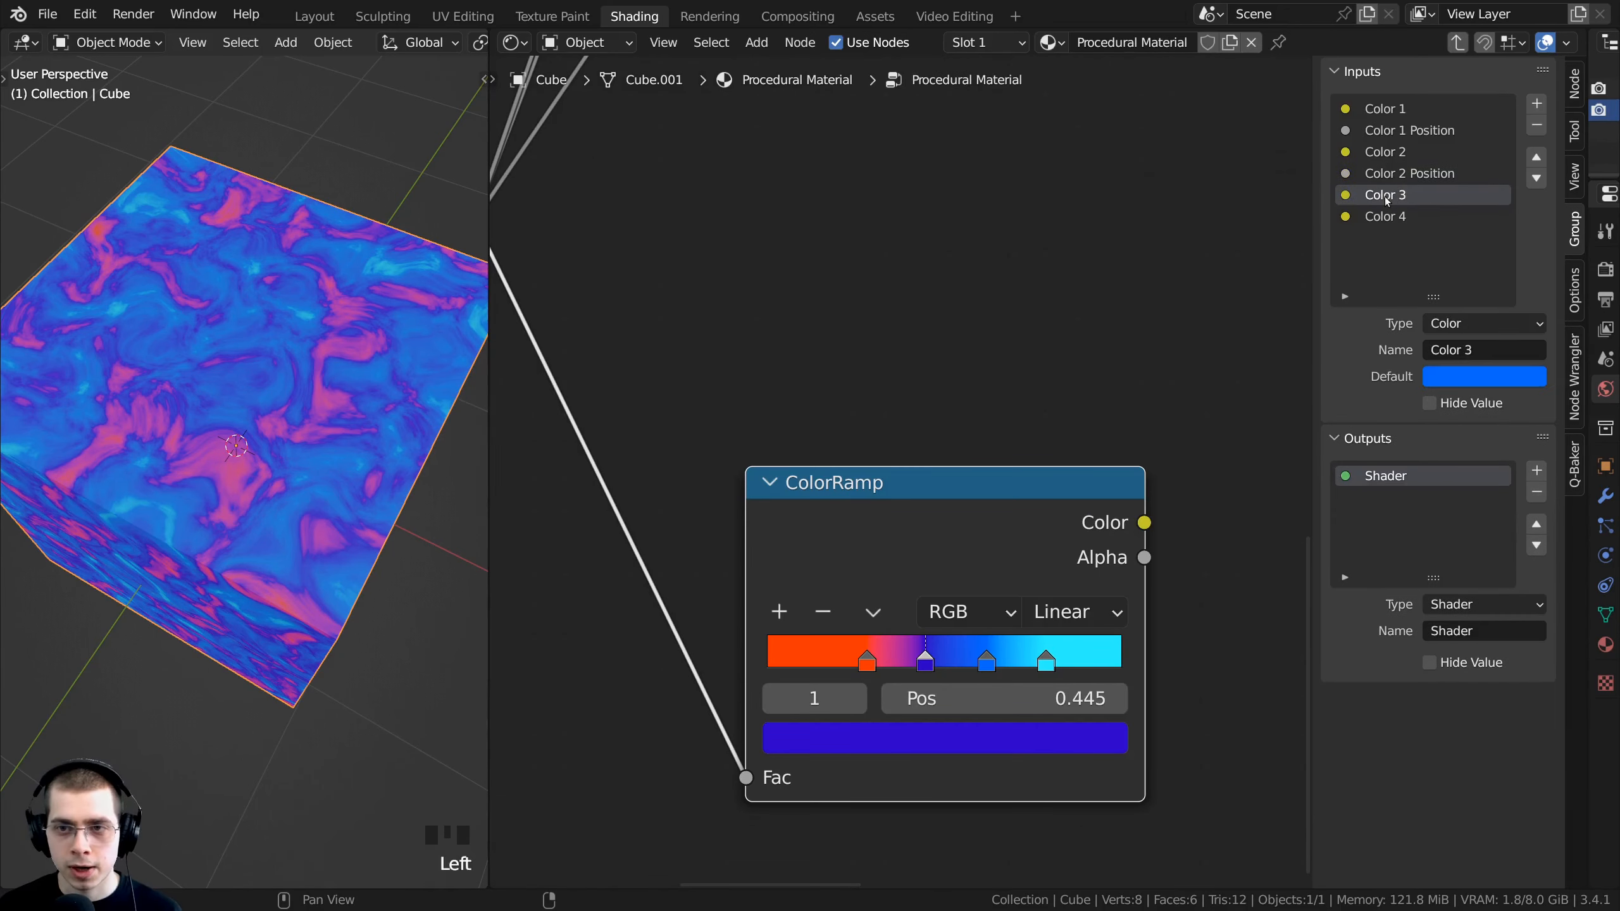
left_click(1536, 106)
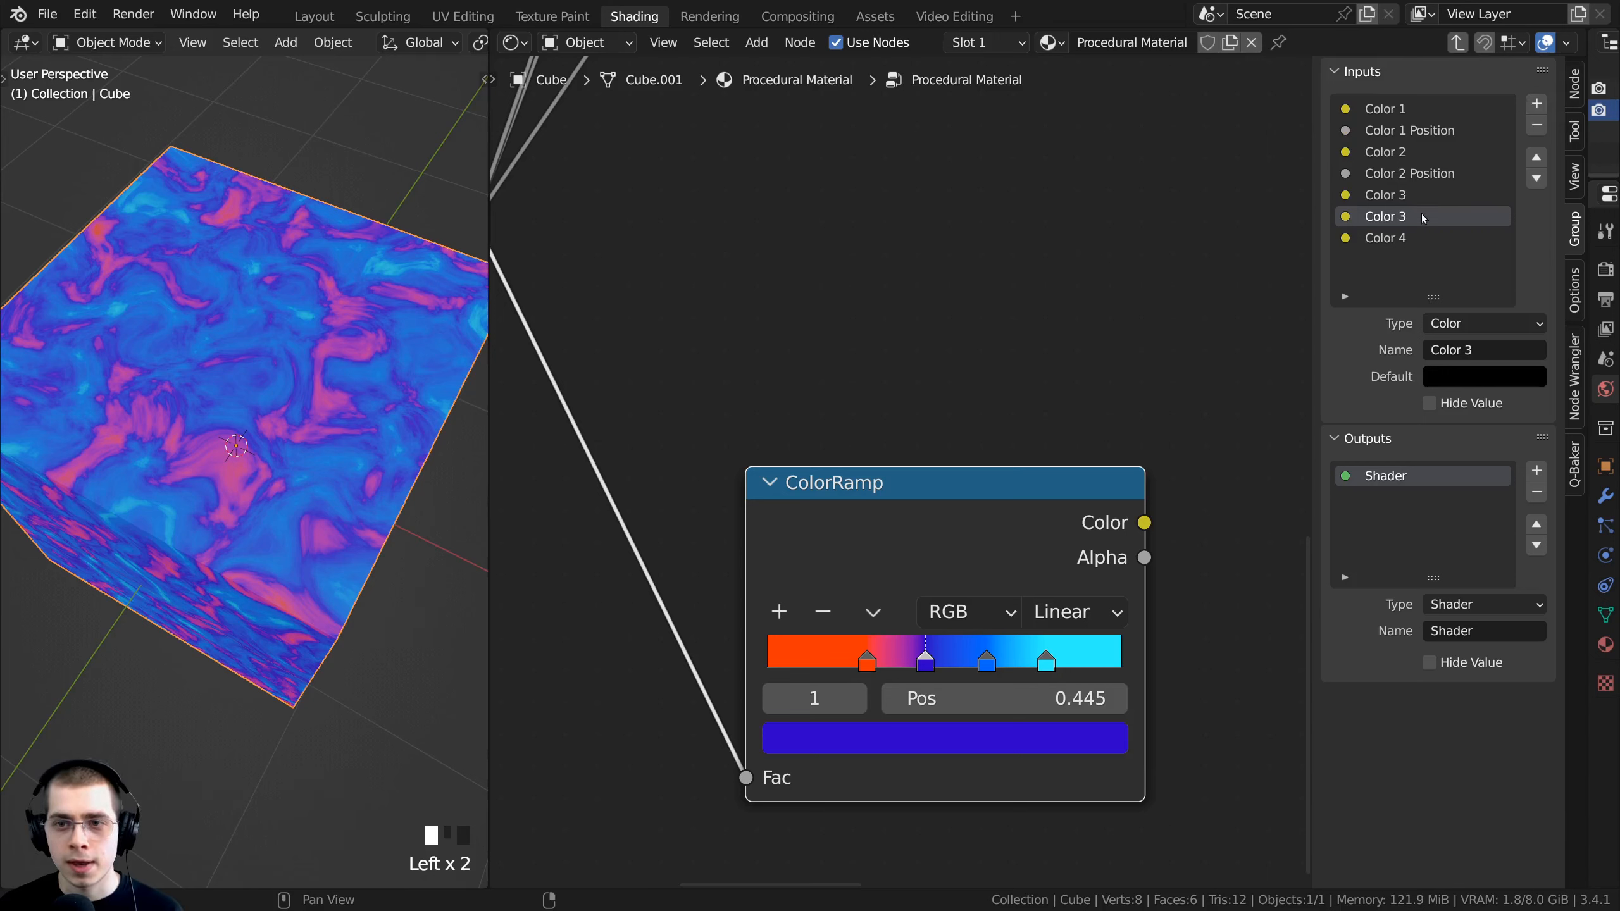
double_click(1443, 177)
left_click_drag(1461, 174, 1410, 175)
key("ctrl+c")
double_click(1417, 219)
key("Right")
key("ctrl+v")
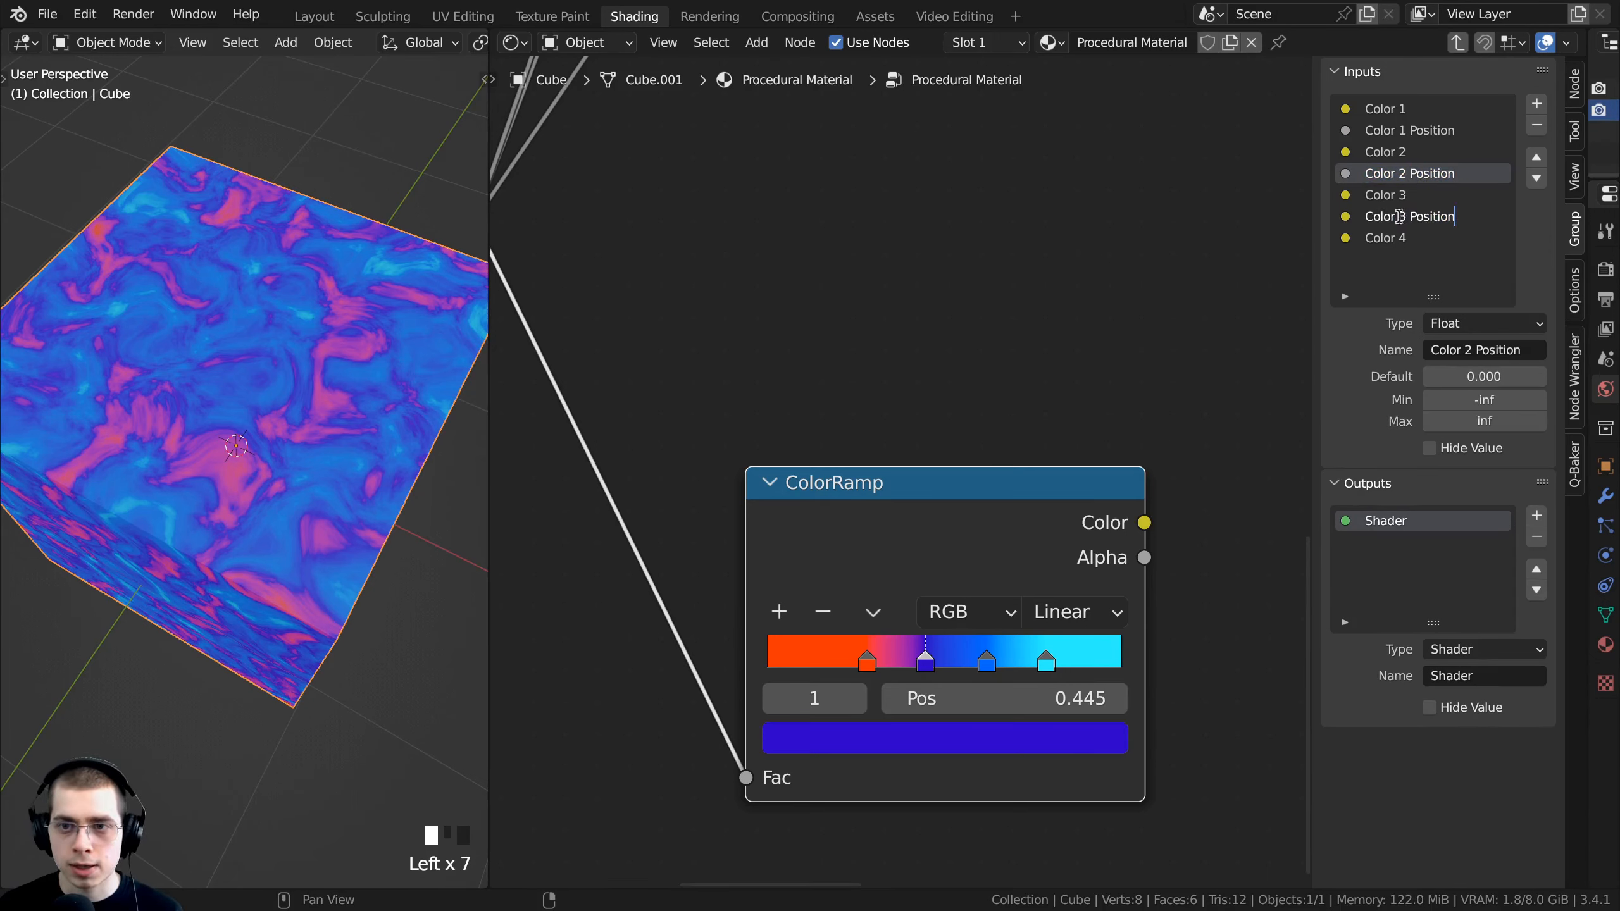
Step: Change the type of the Color 3 Position group input to Float
left_click(1403, 221)
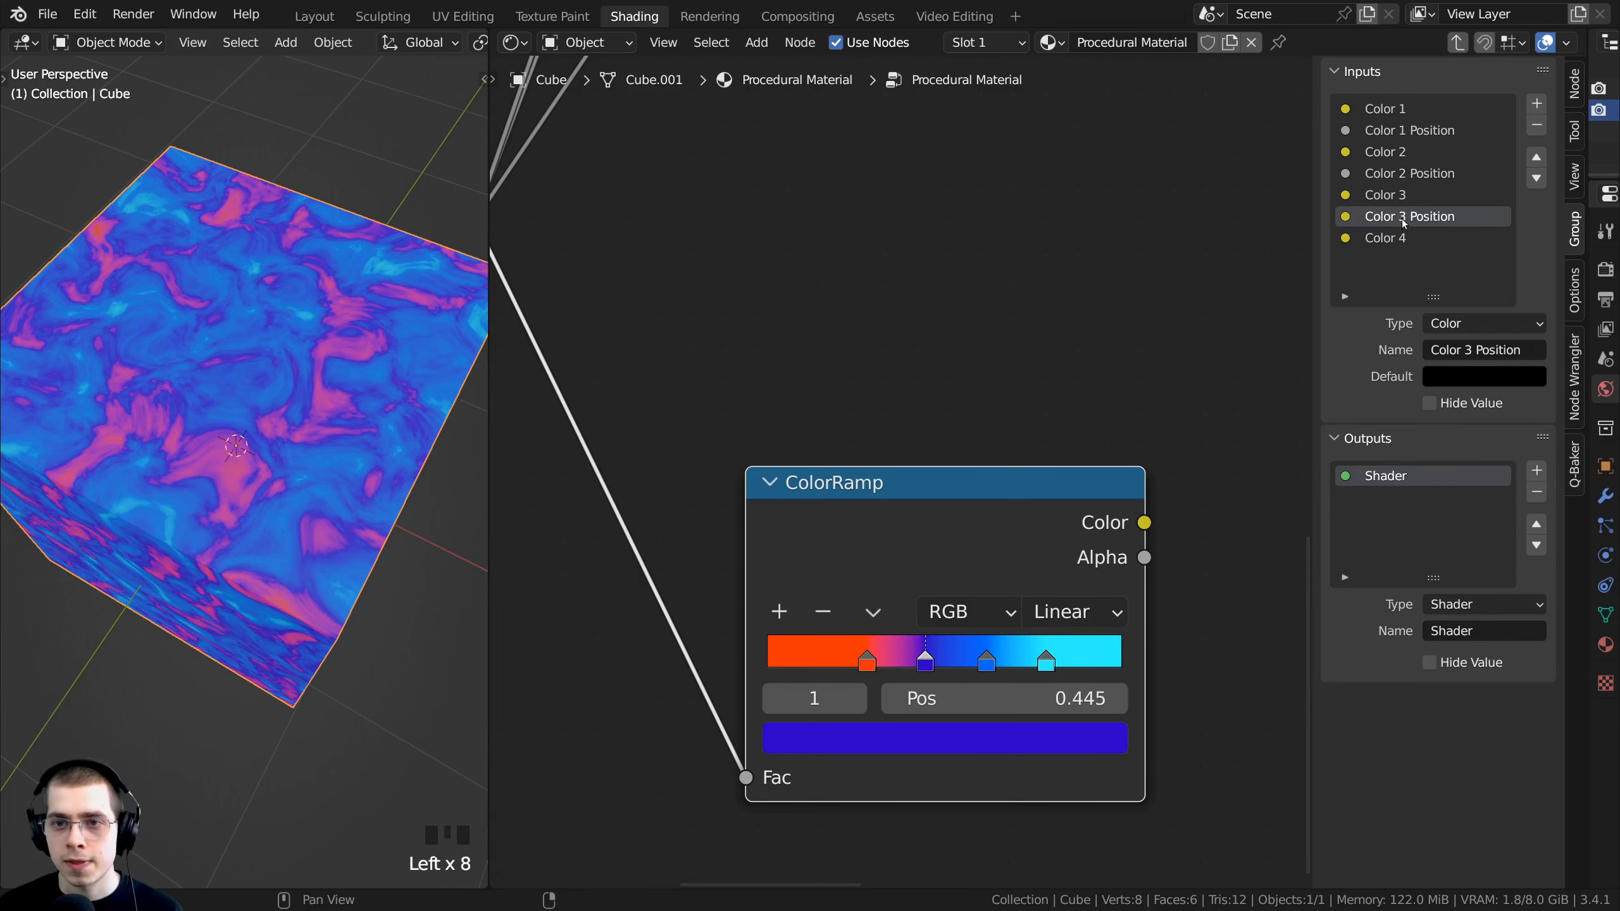
left_click(1437, 329)
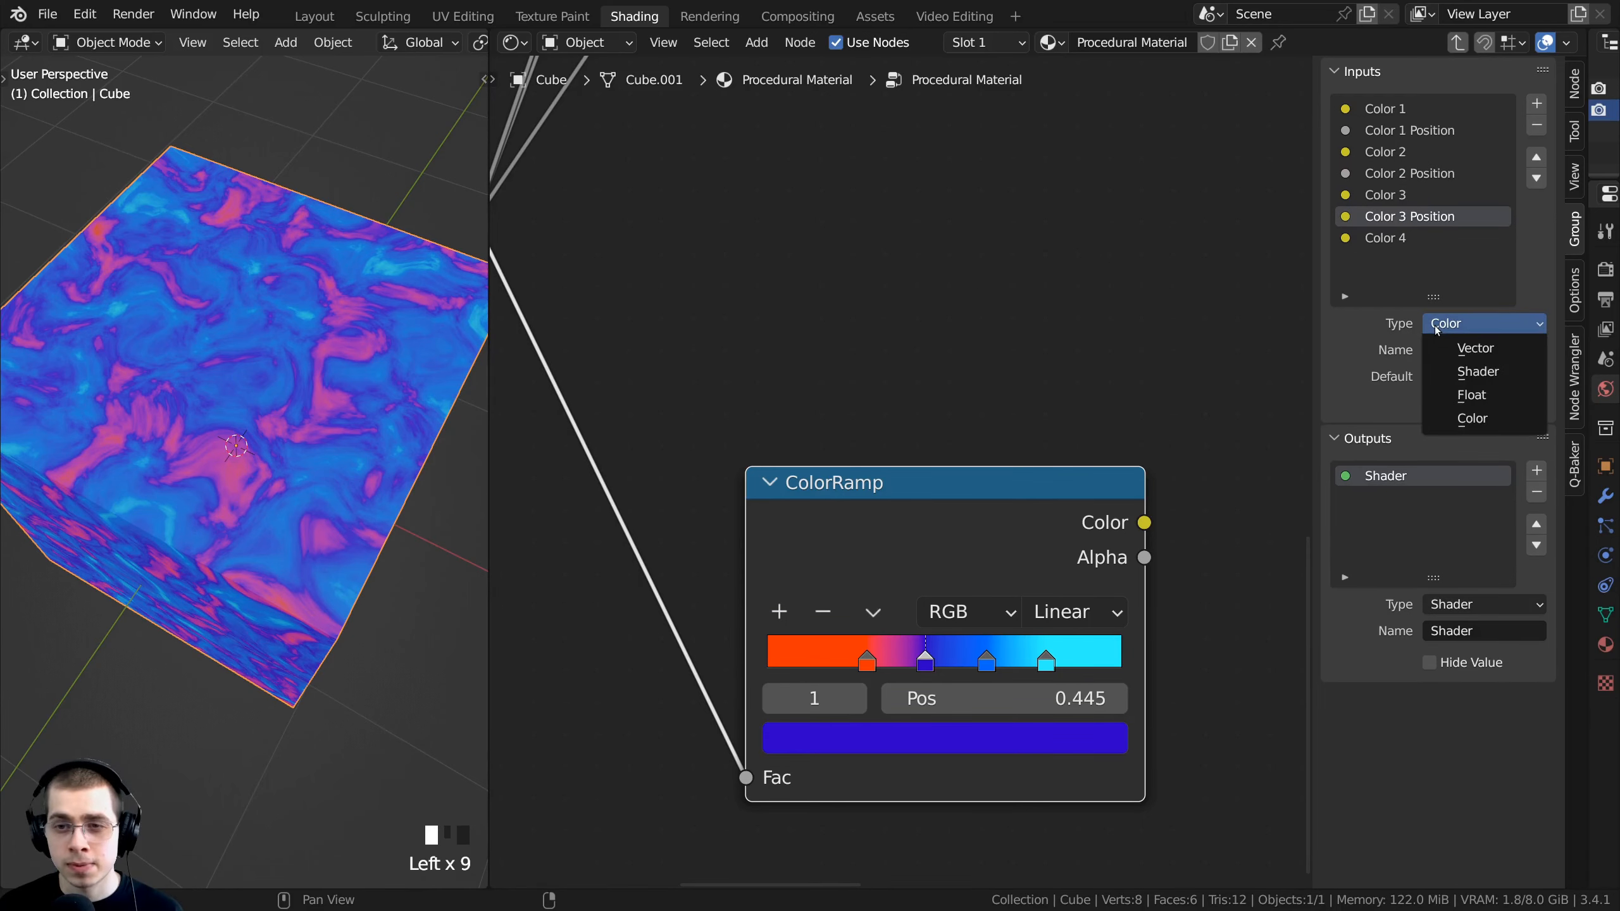
left_click(1457, 396)
Step: Copy the data path of Color 3 Position from the group node and return inside the group
scroll(901, 418, "down", 2)
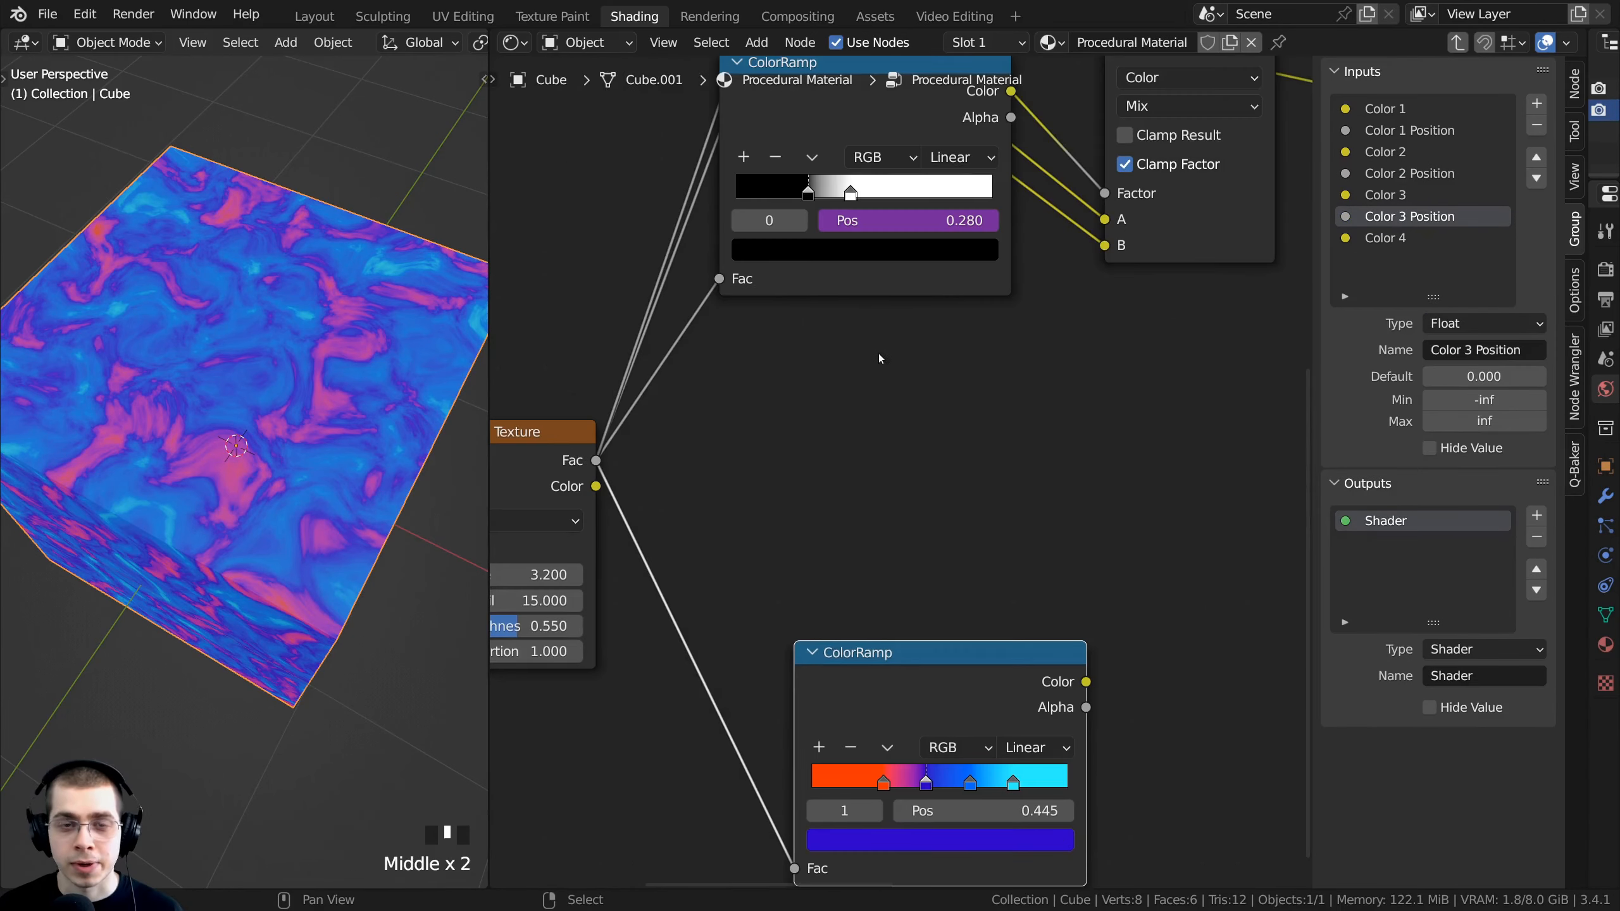
key("Tab")
scroll(899, 470, "up", 2)
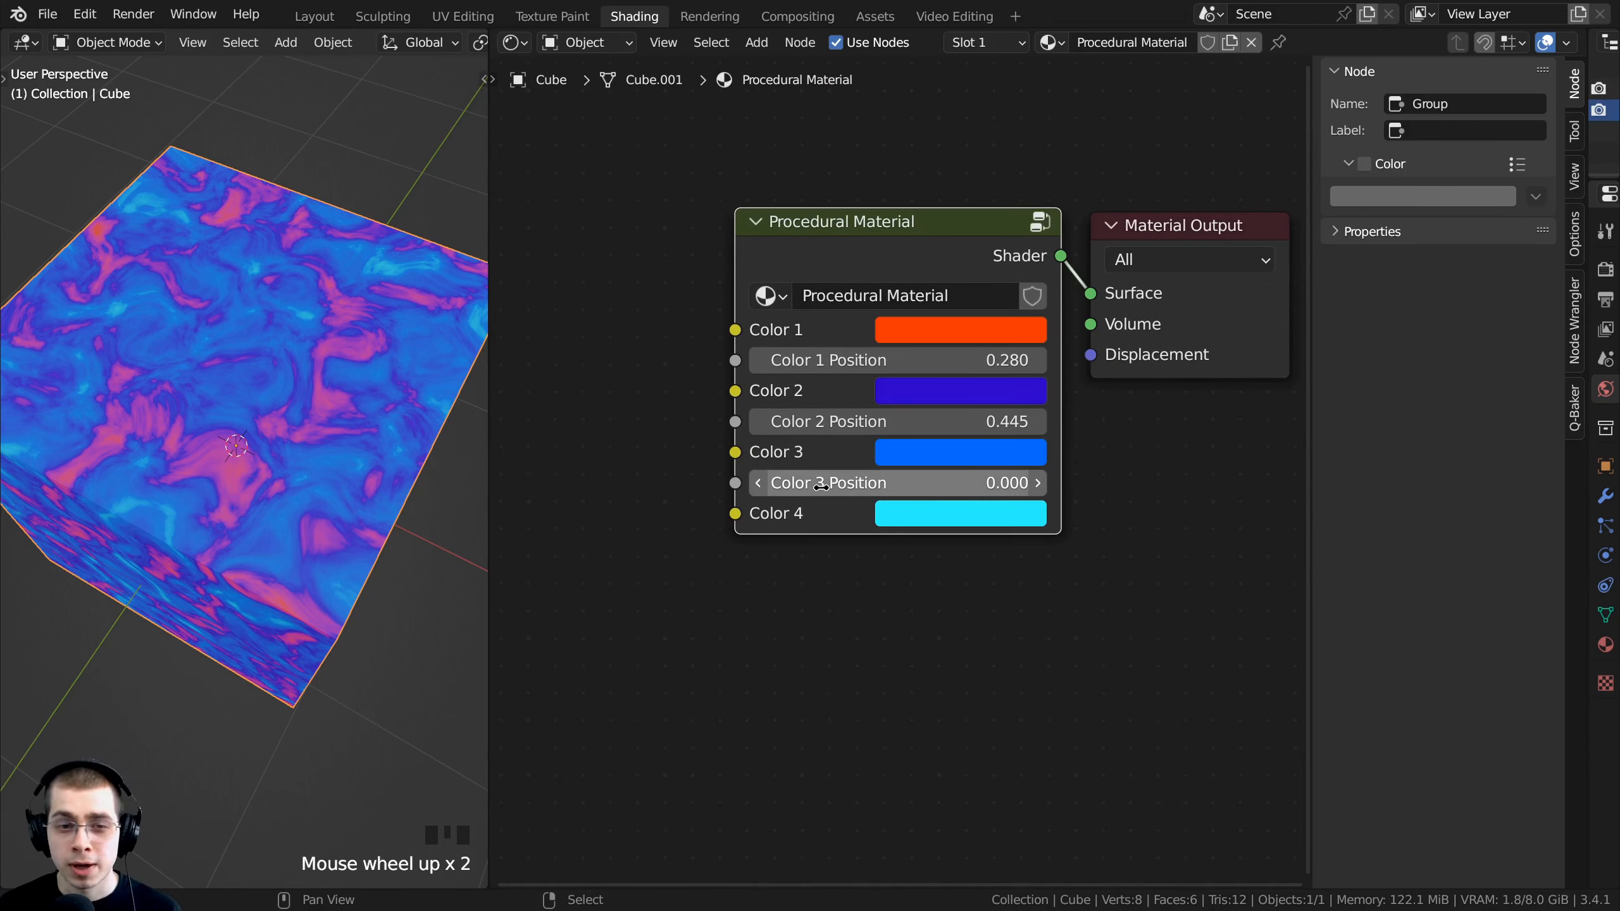
right_click(821, 486)
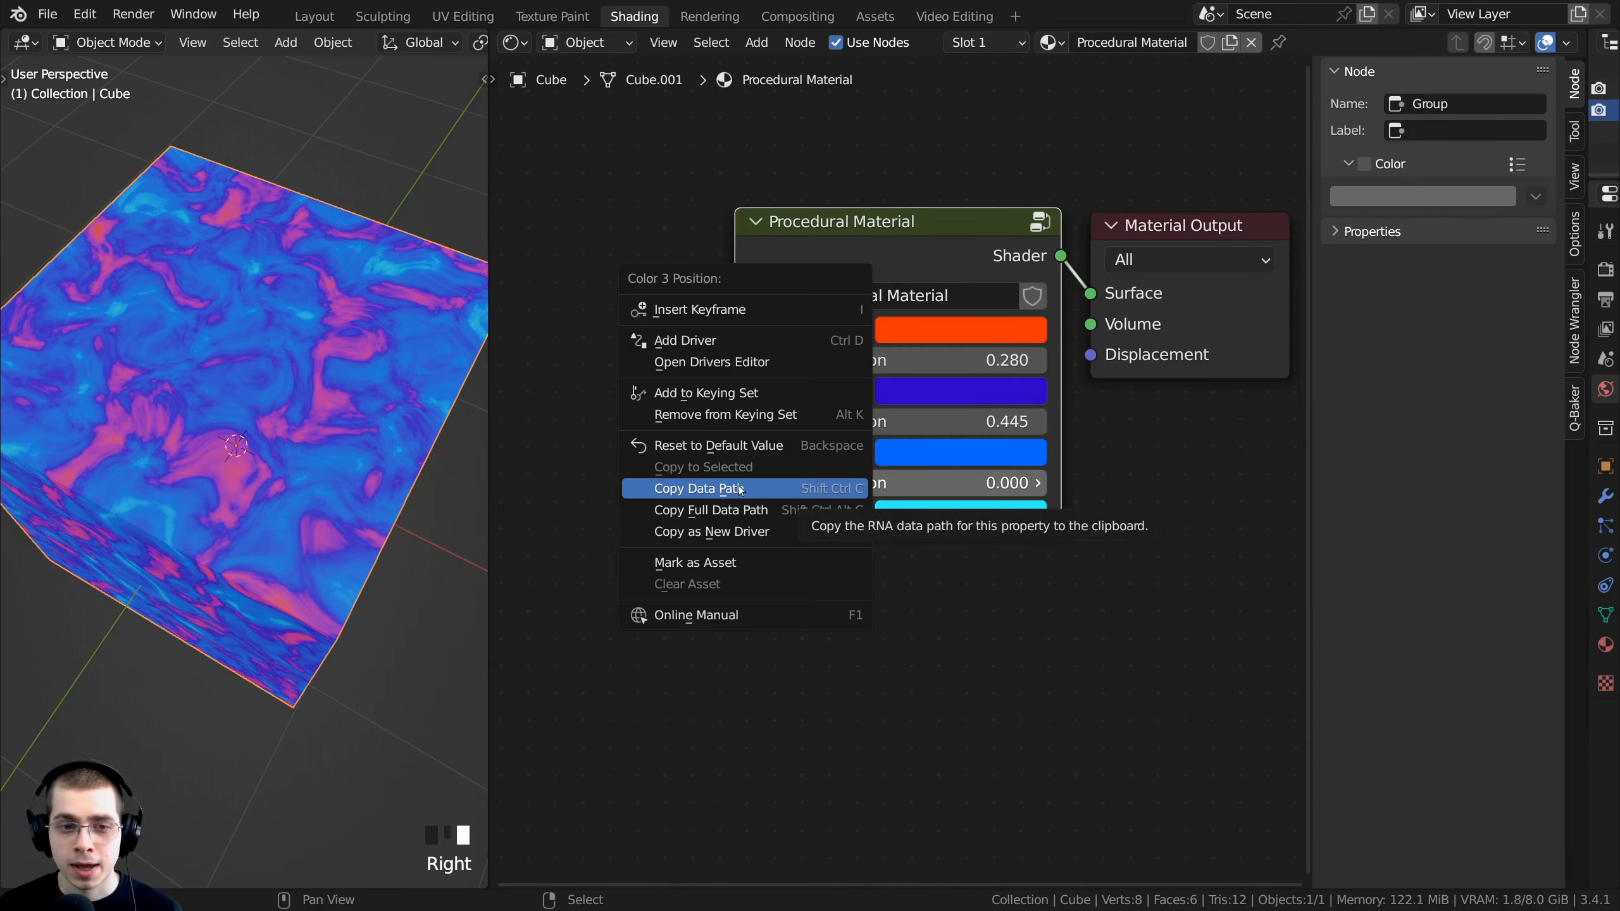
left_click(714, 489)
left_click(848, 242)
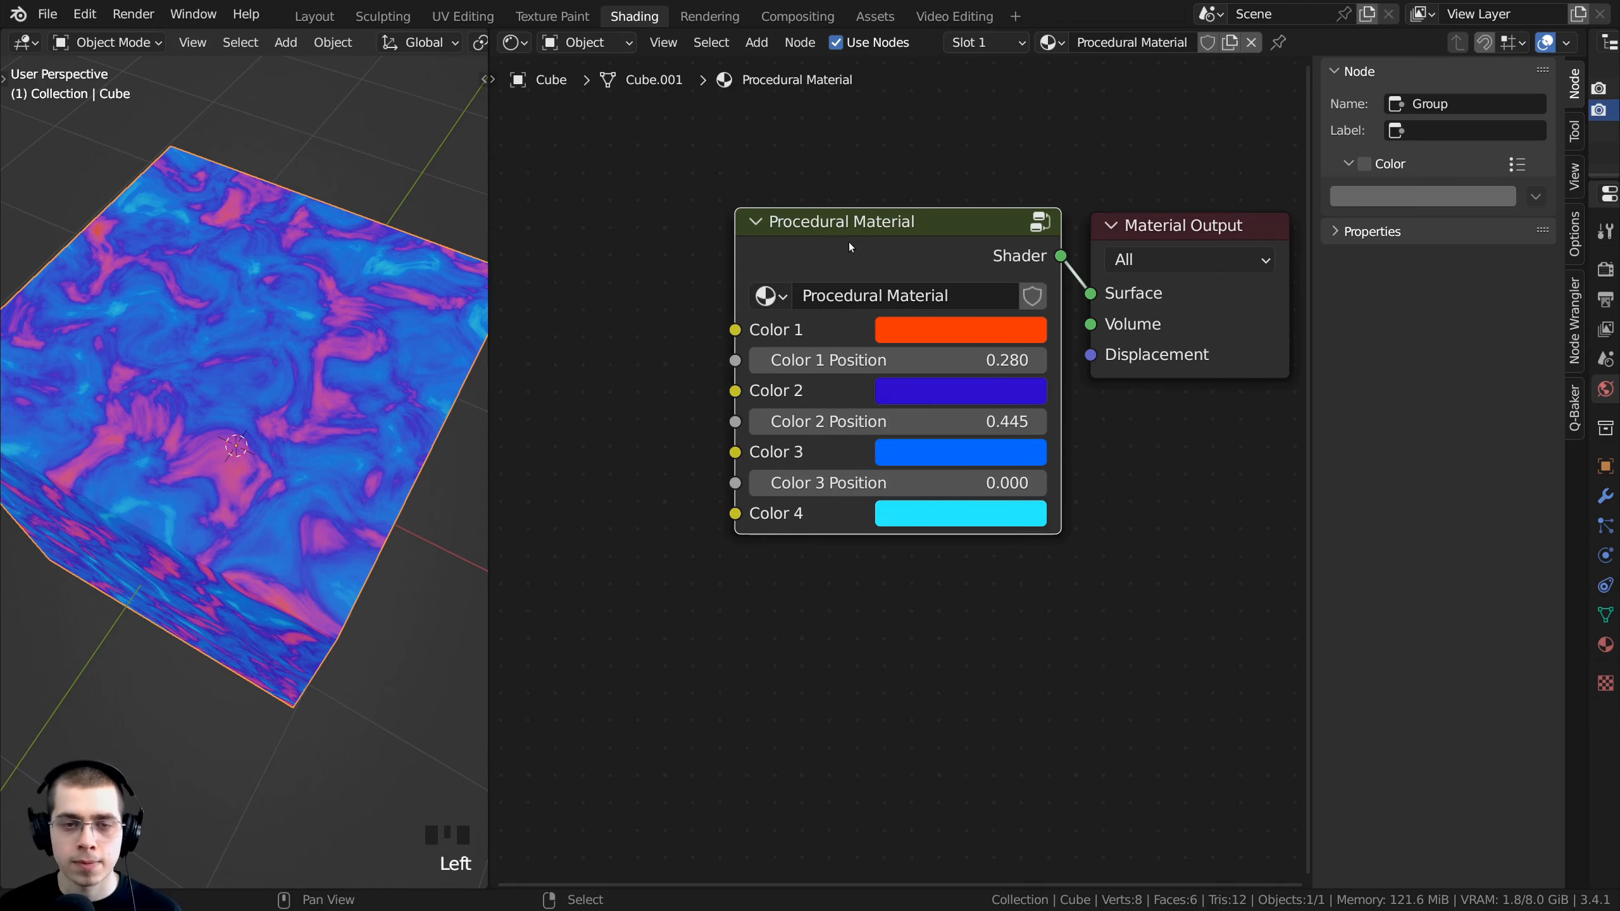
key("Tab")
Step: Add a driver to the white stop's position on the middle ColorRamp and set its type to Sum Values
middle_click_drag(849, 256, 894, 653)
scroll(927, 472, "up", 3)
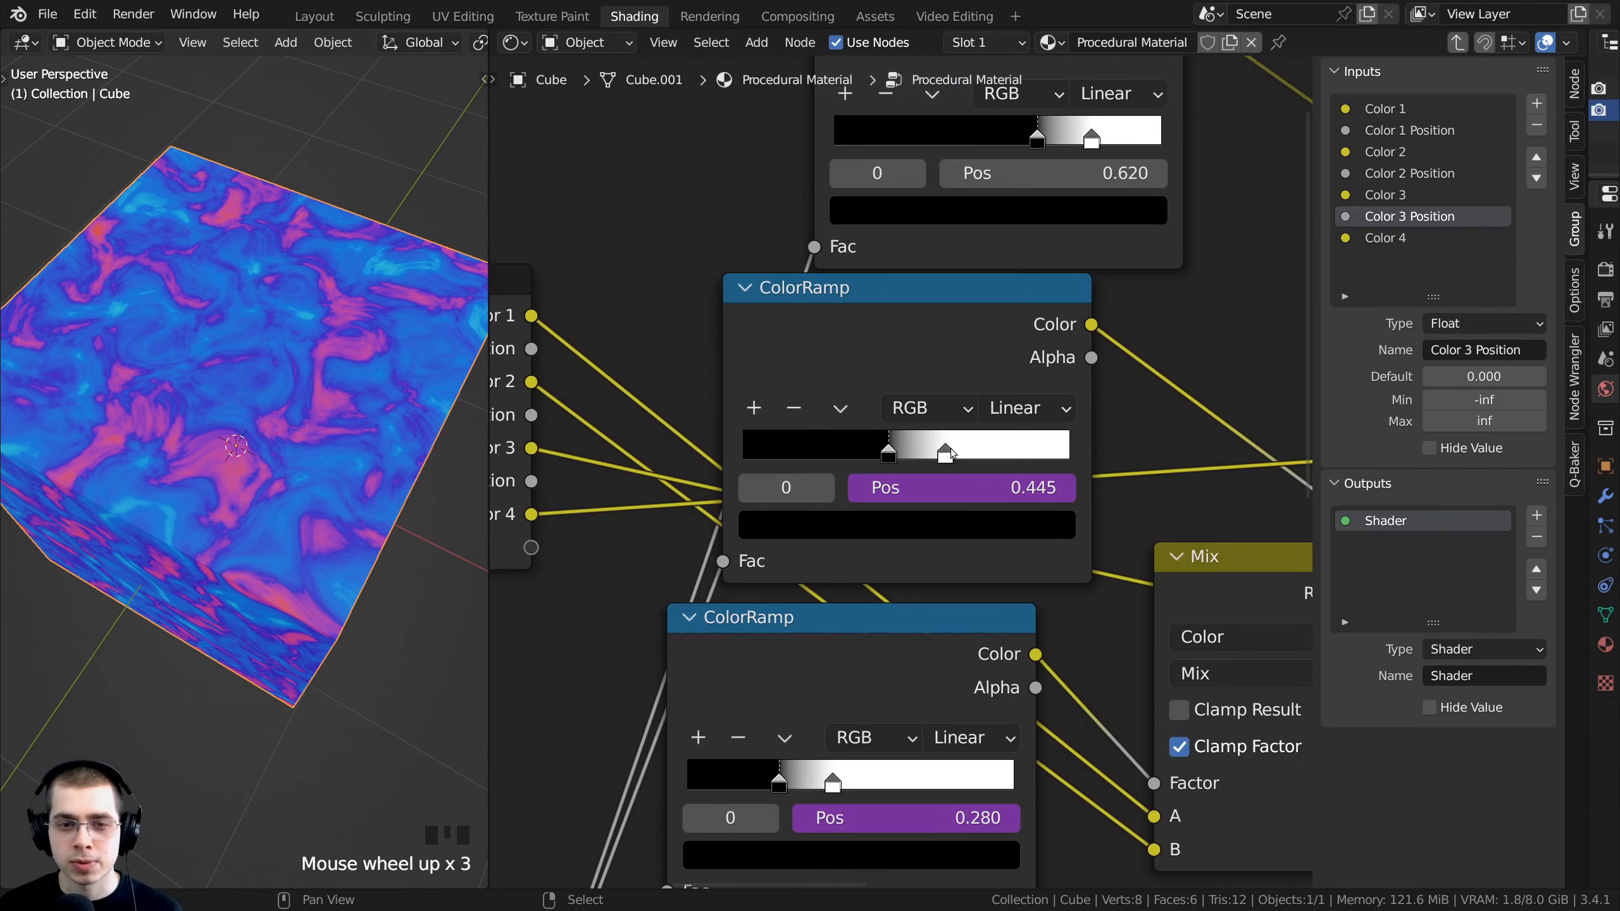
mouse_move(947, 454)
left_mouse_down()
mouse_move(933, 454)
mouse_move(1012, 457)
mouse_move(941, 455)
left_mouse_up()
right_click(941, 456)
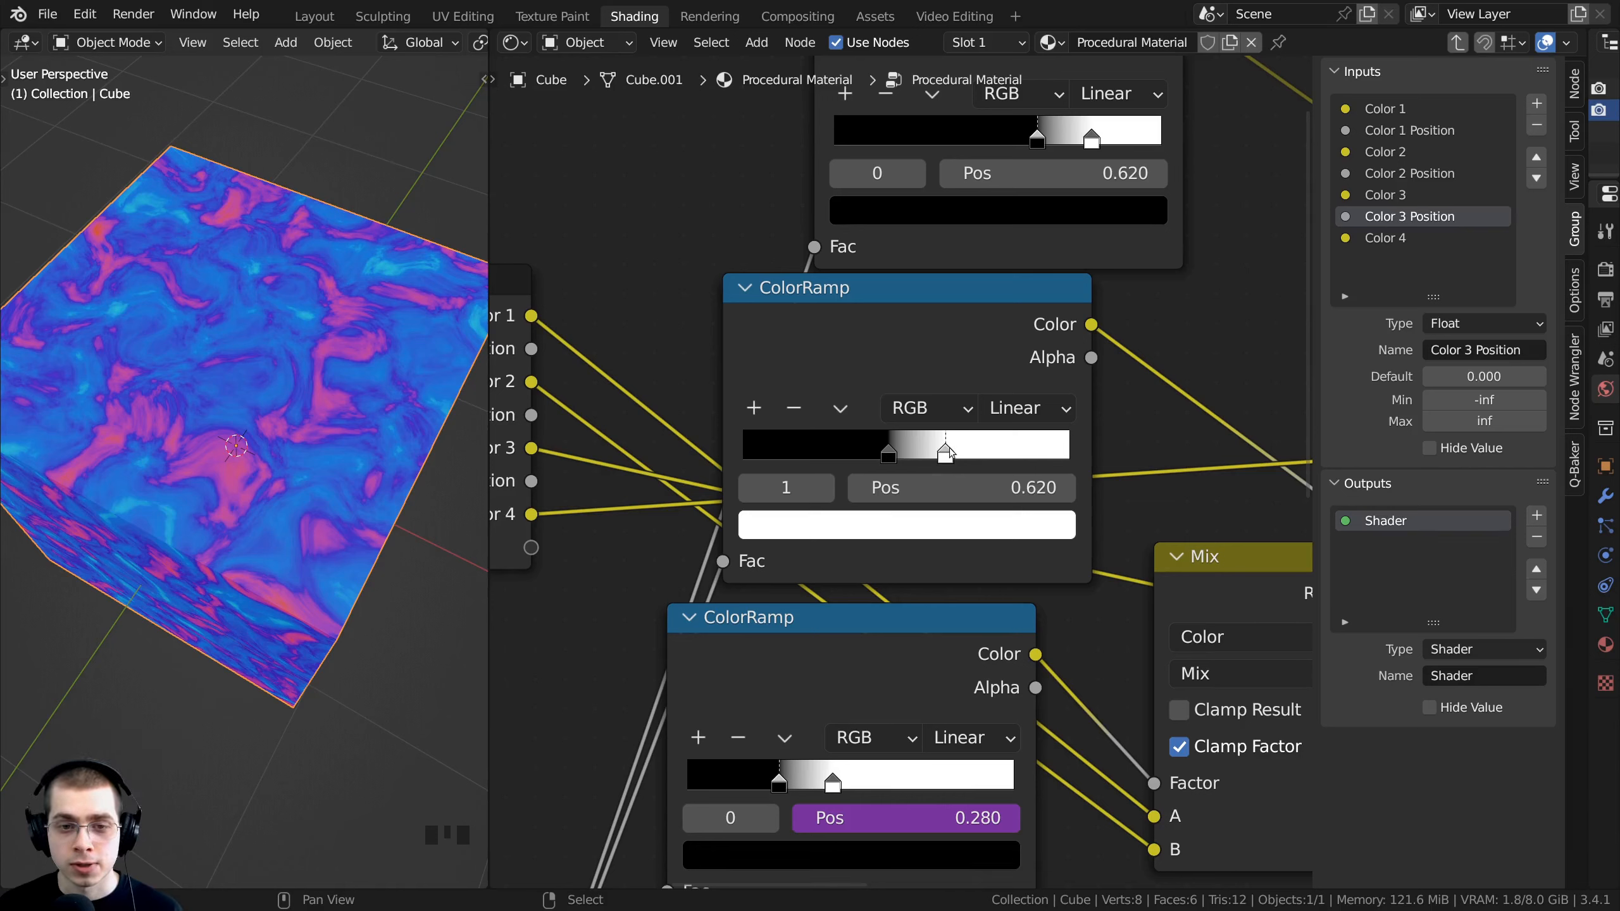
right_click(928, 488)
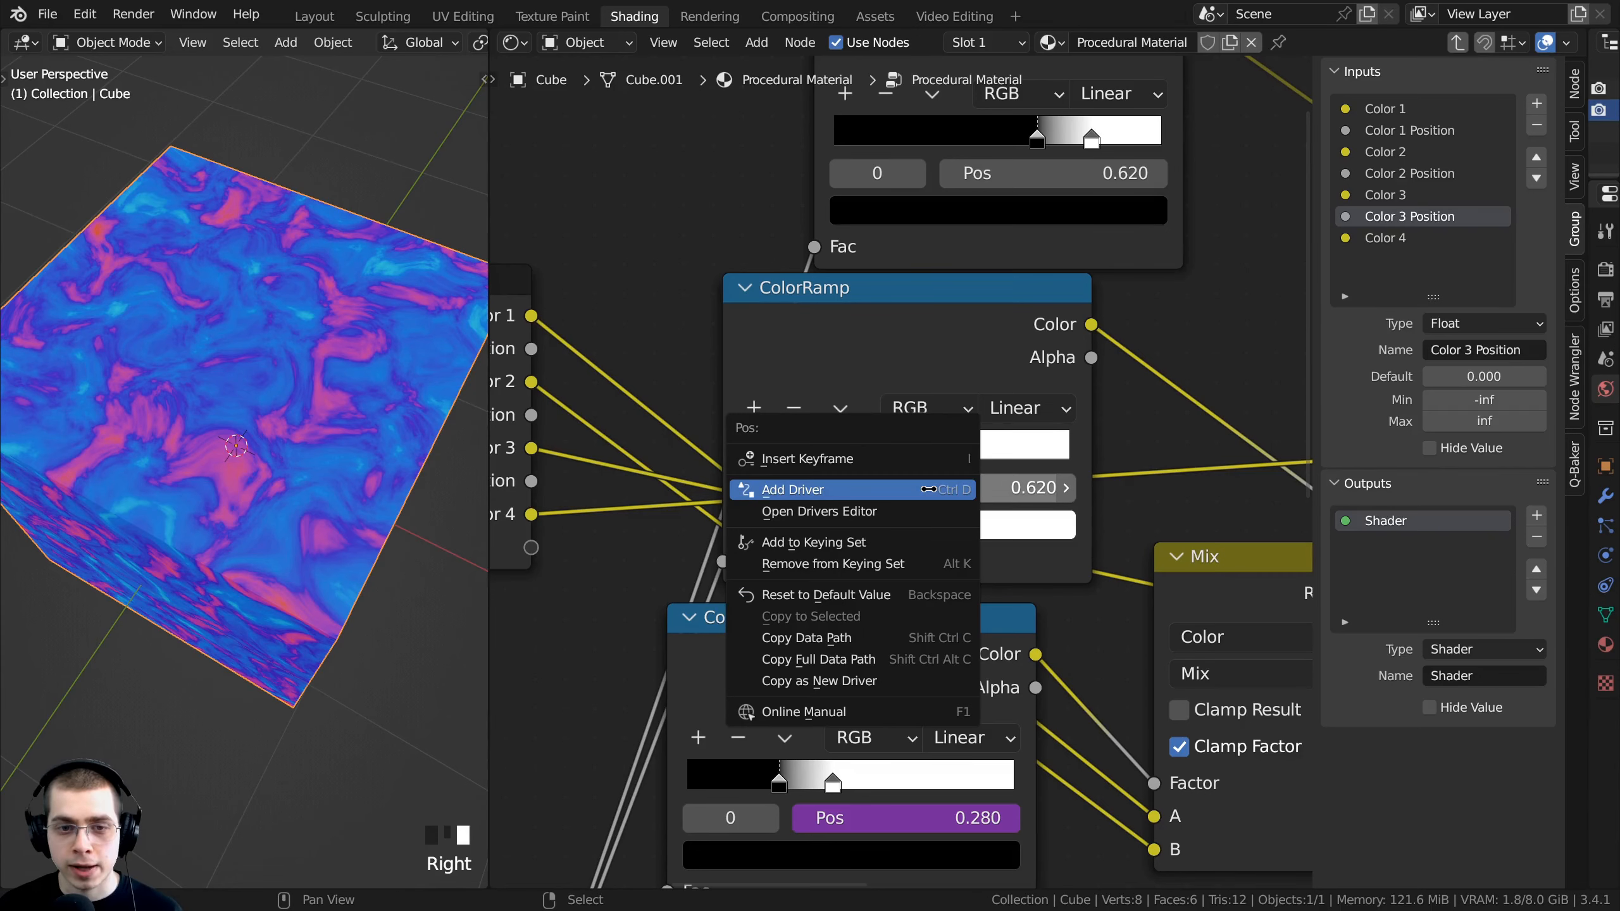
left_click(867, 490)
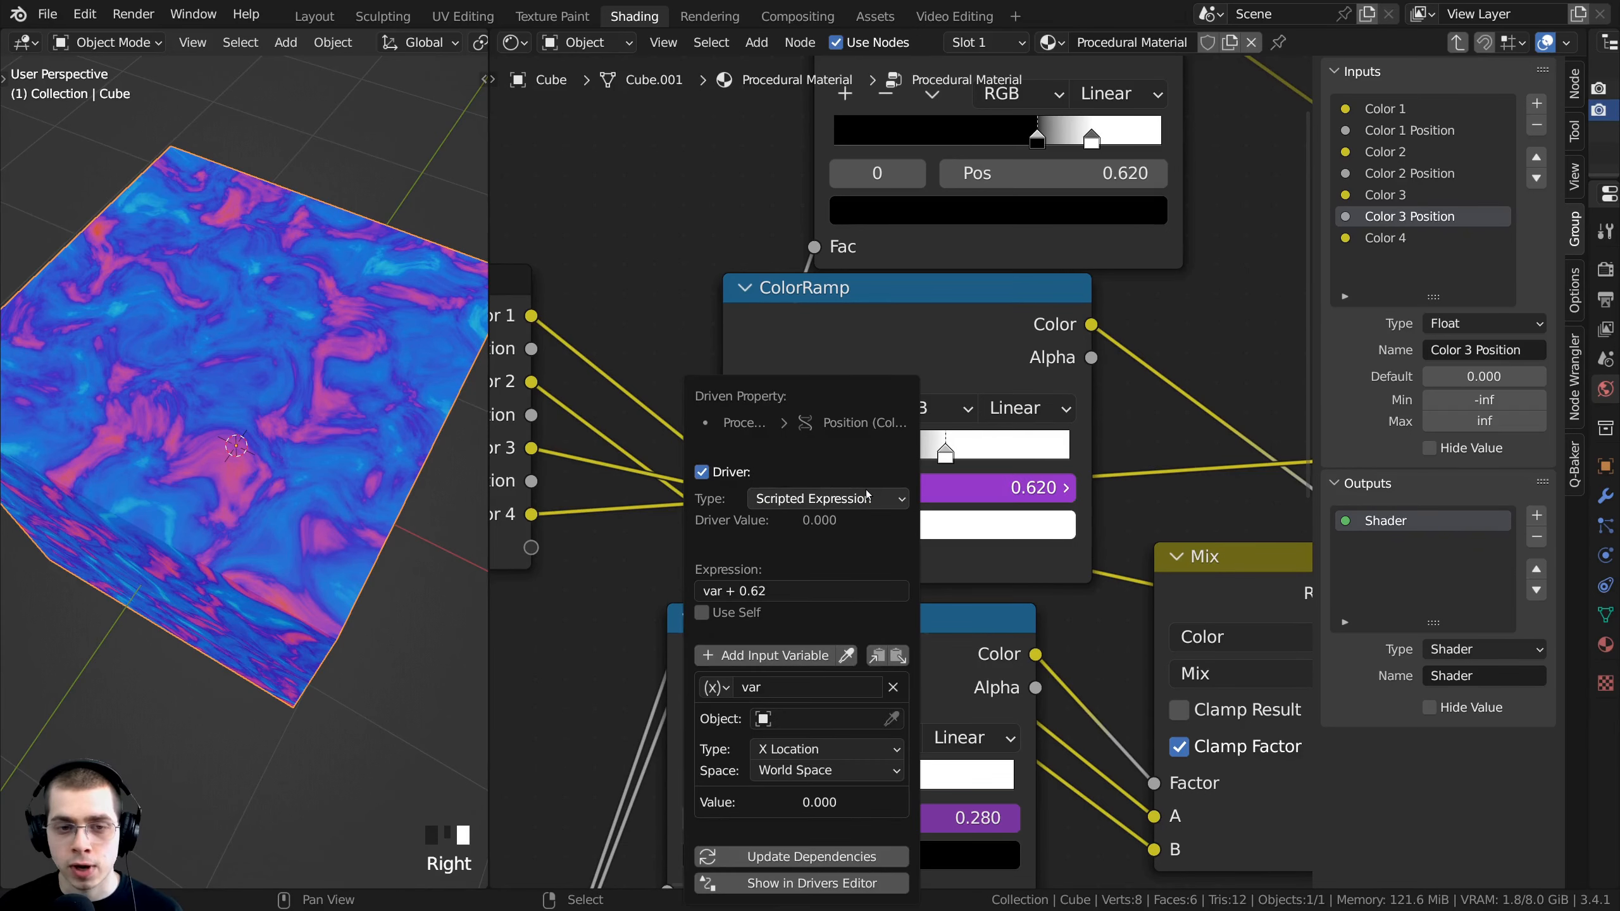
left_click(804, 500)
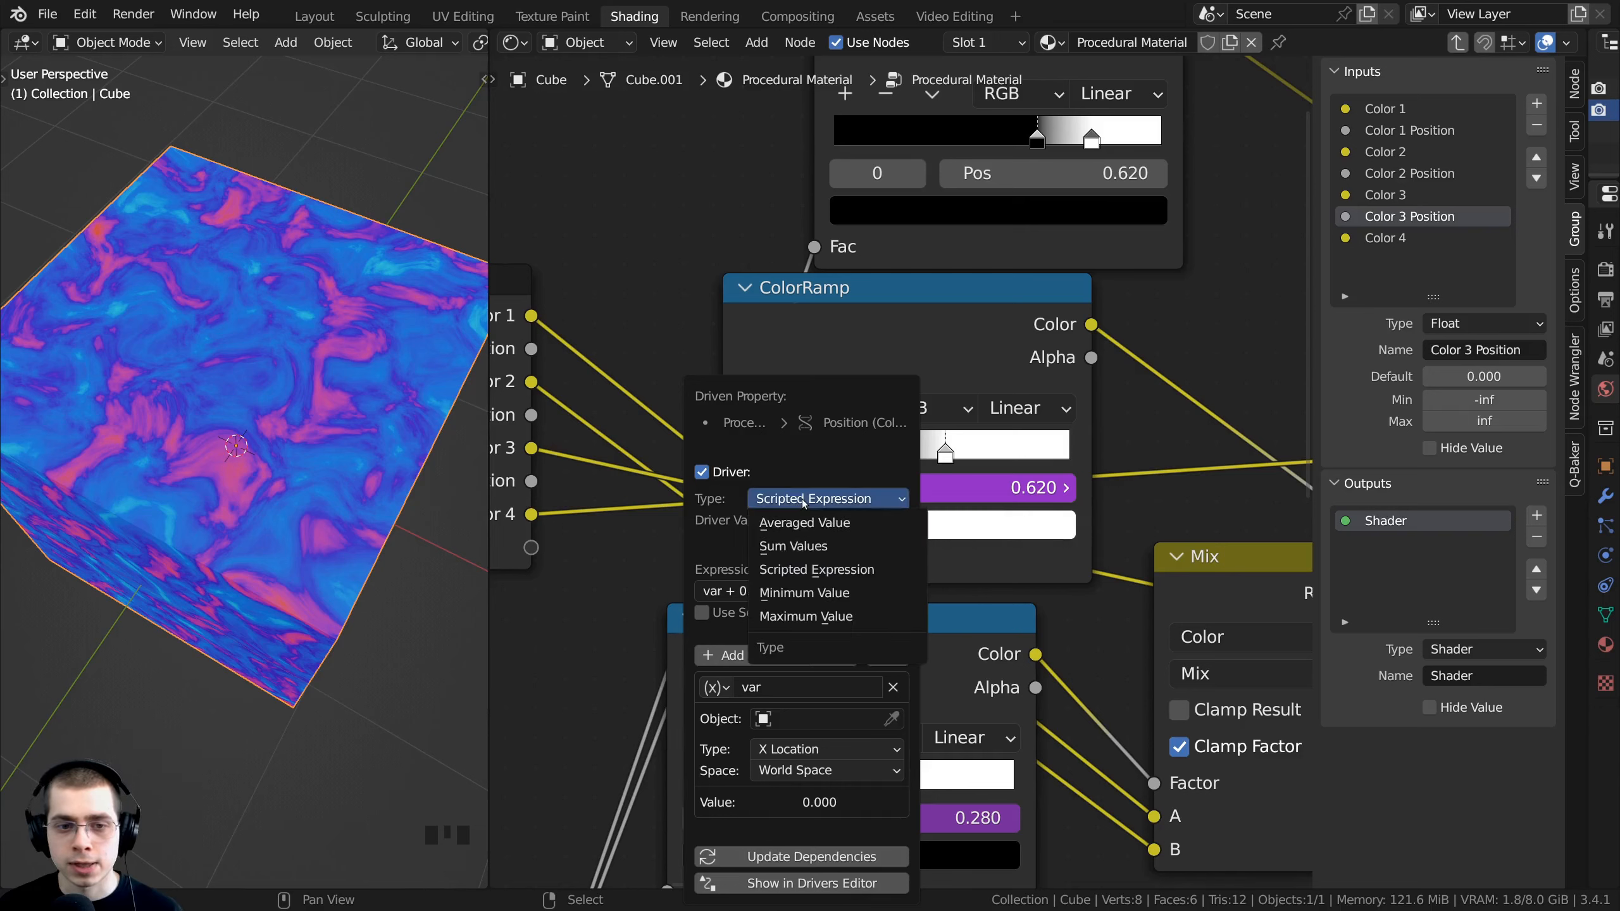
left_click(814, 546)
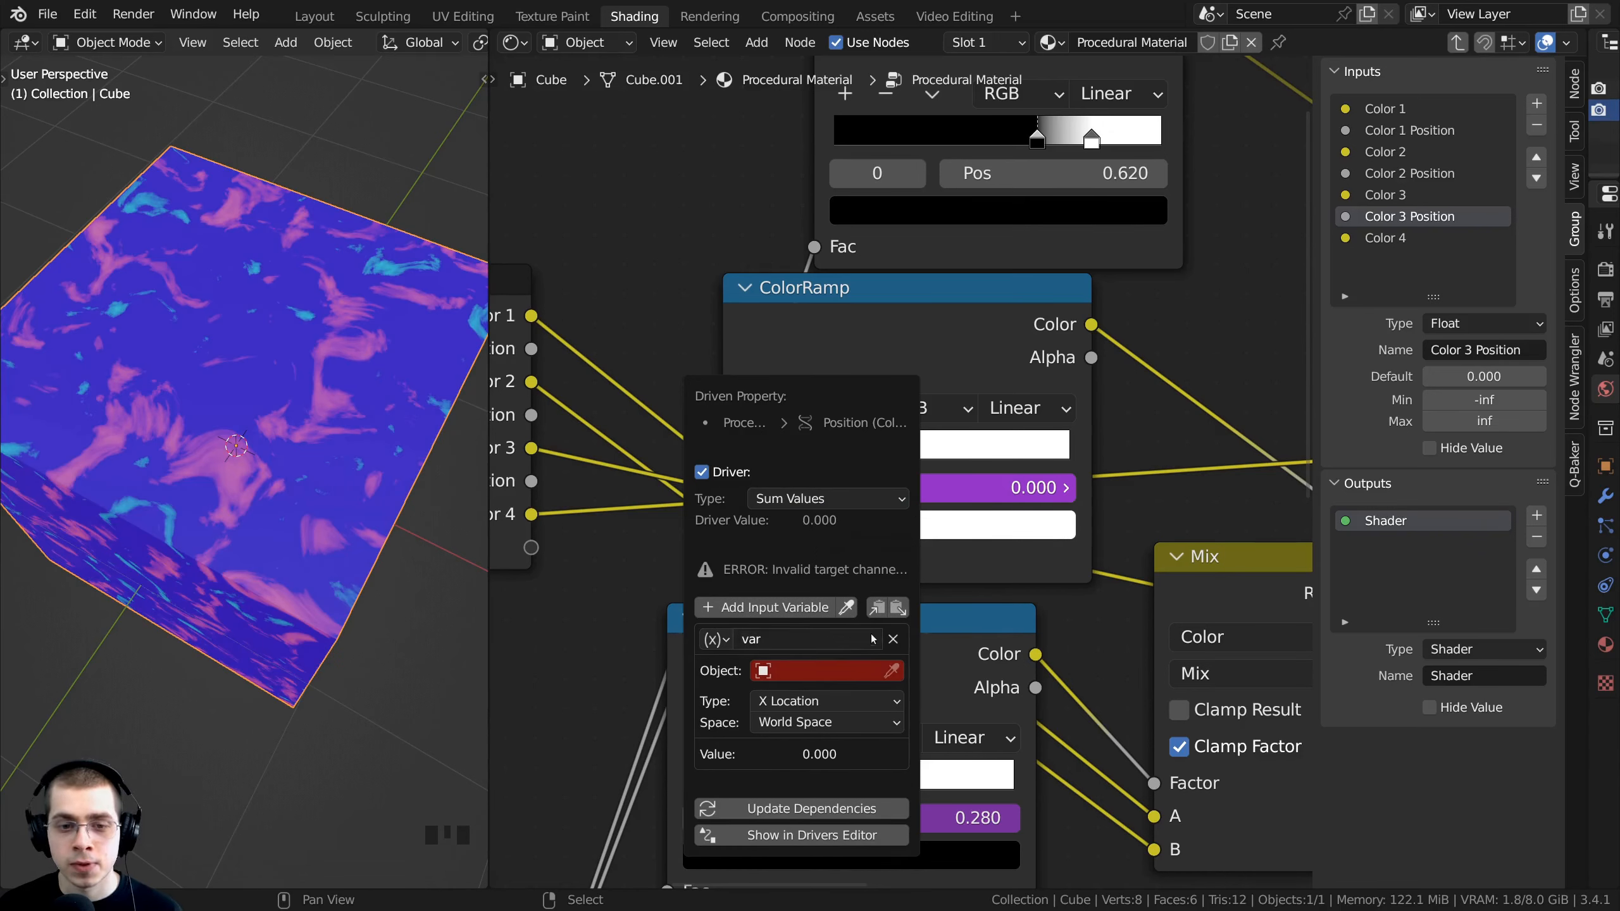
Step: Replace the new driver's default variable with an input variable that targets the material Procedural Material
left_click(894, 638)
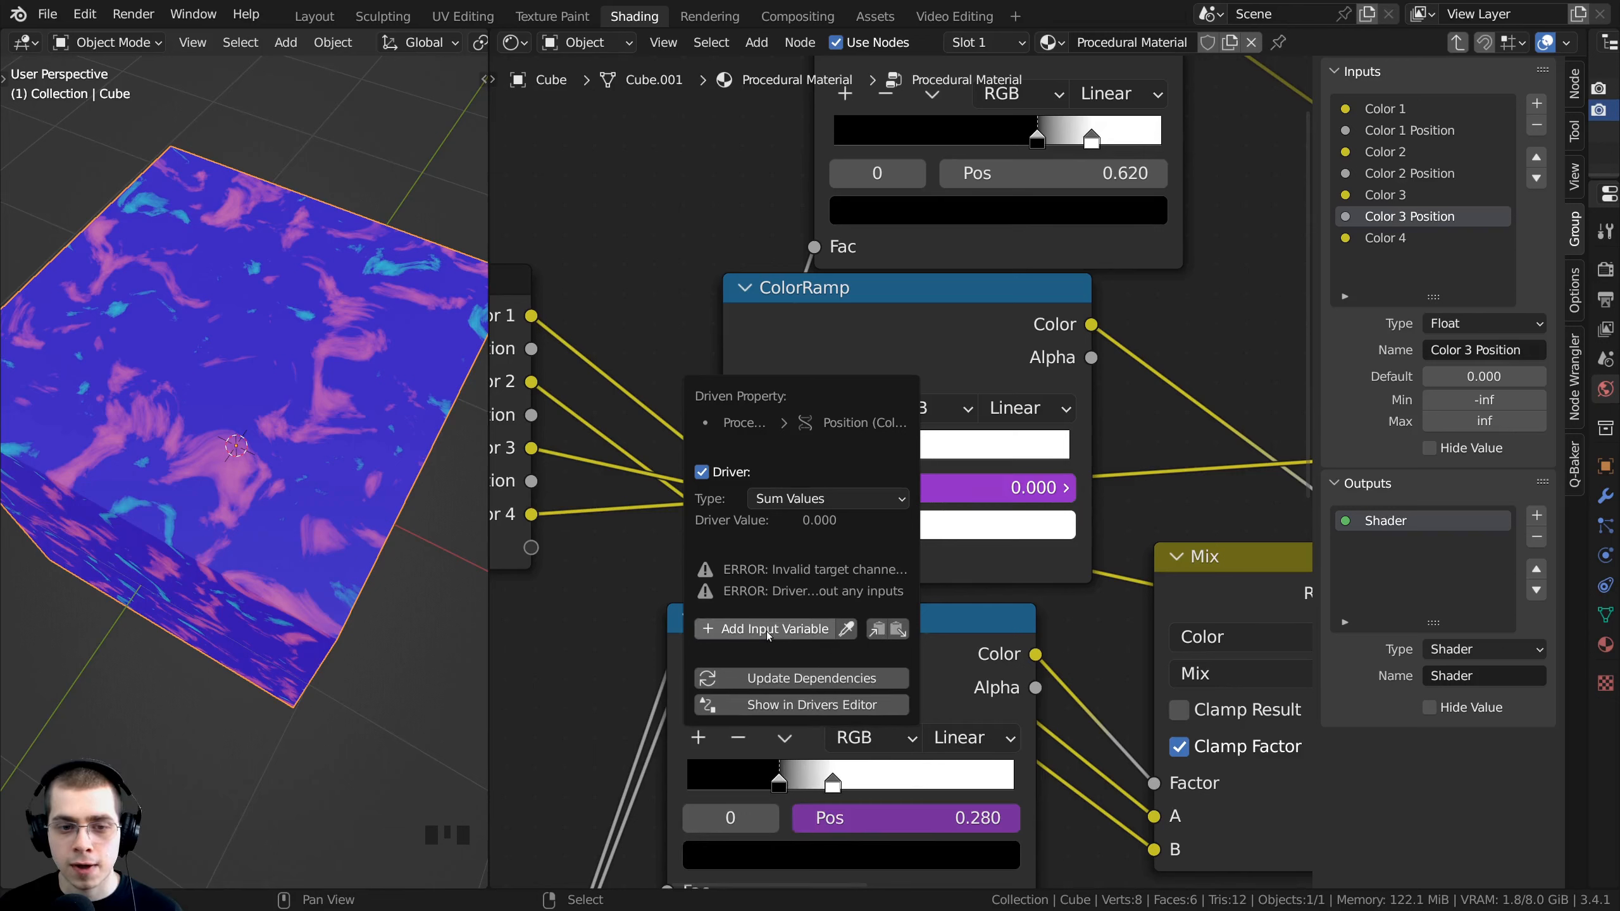
left_click(768, 608)
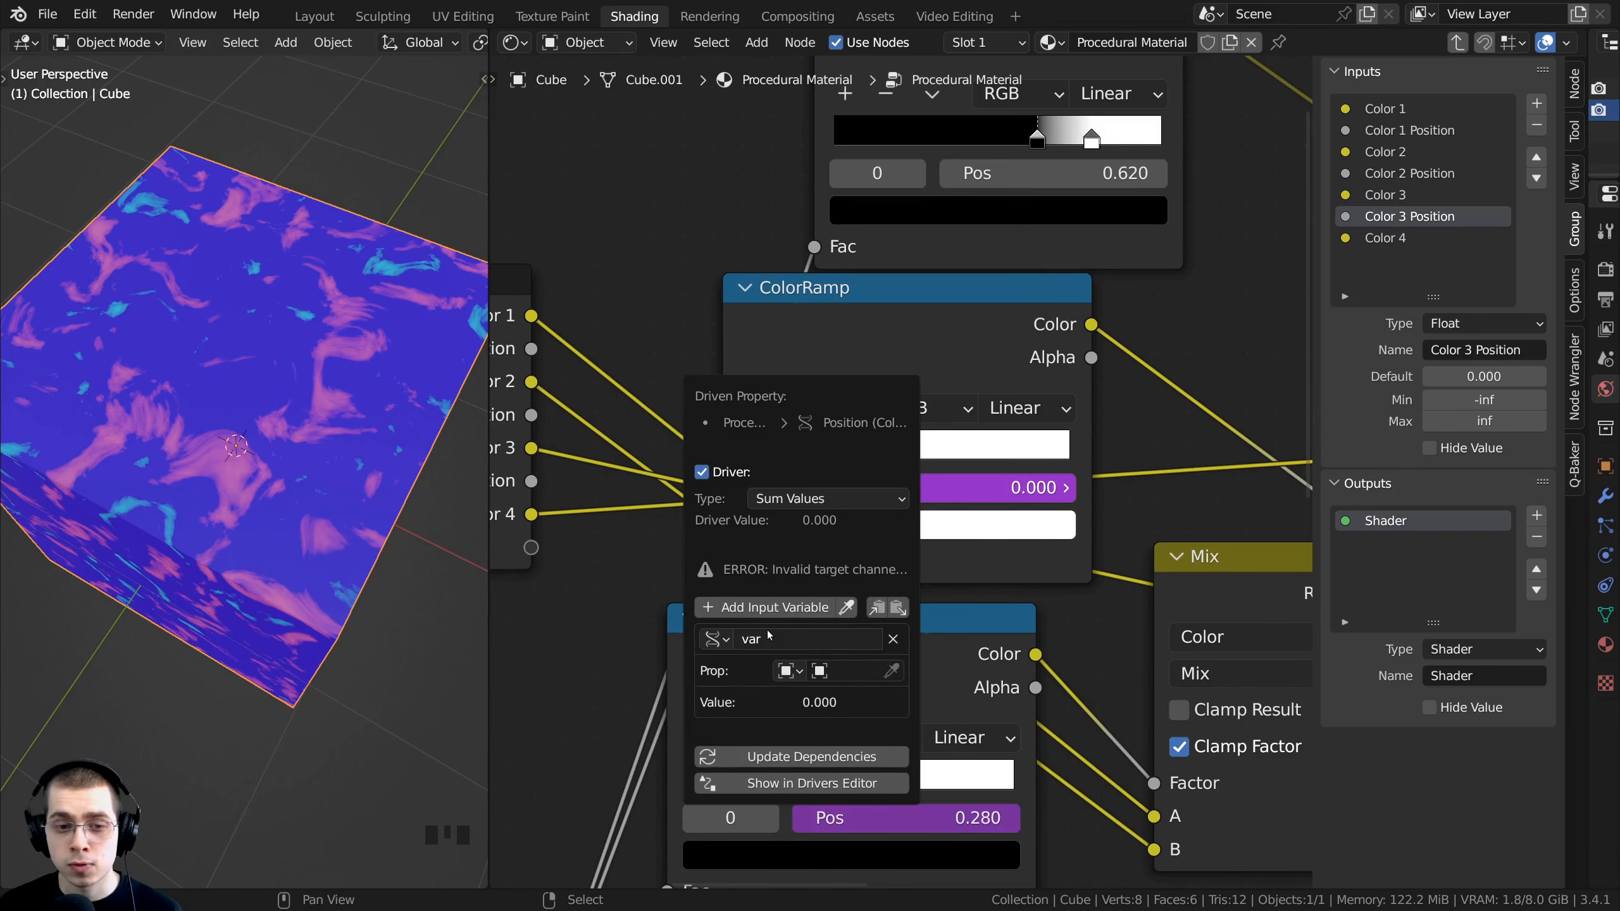
left_click(789, 672)
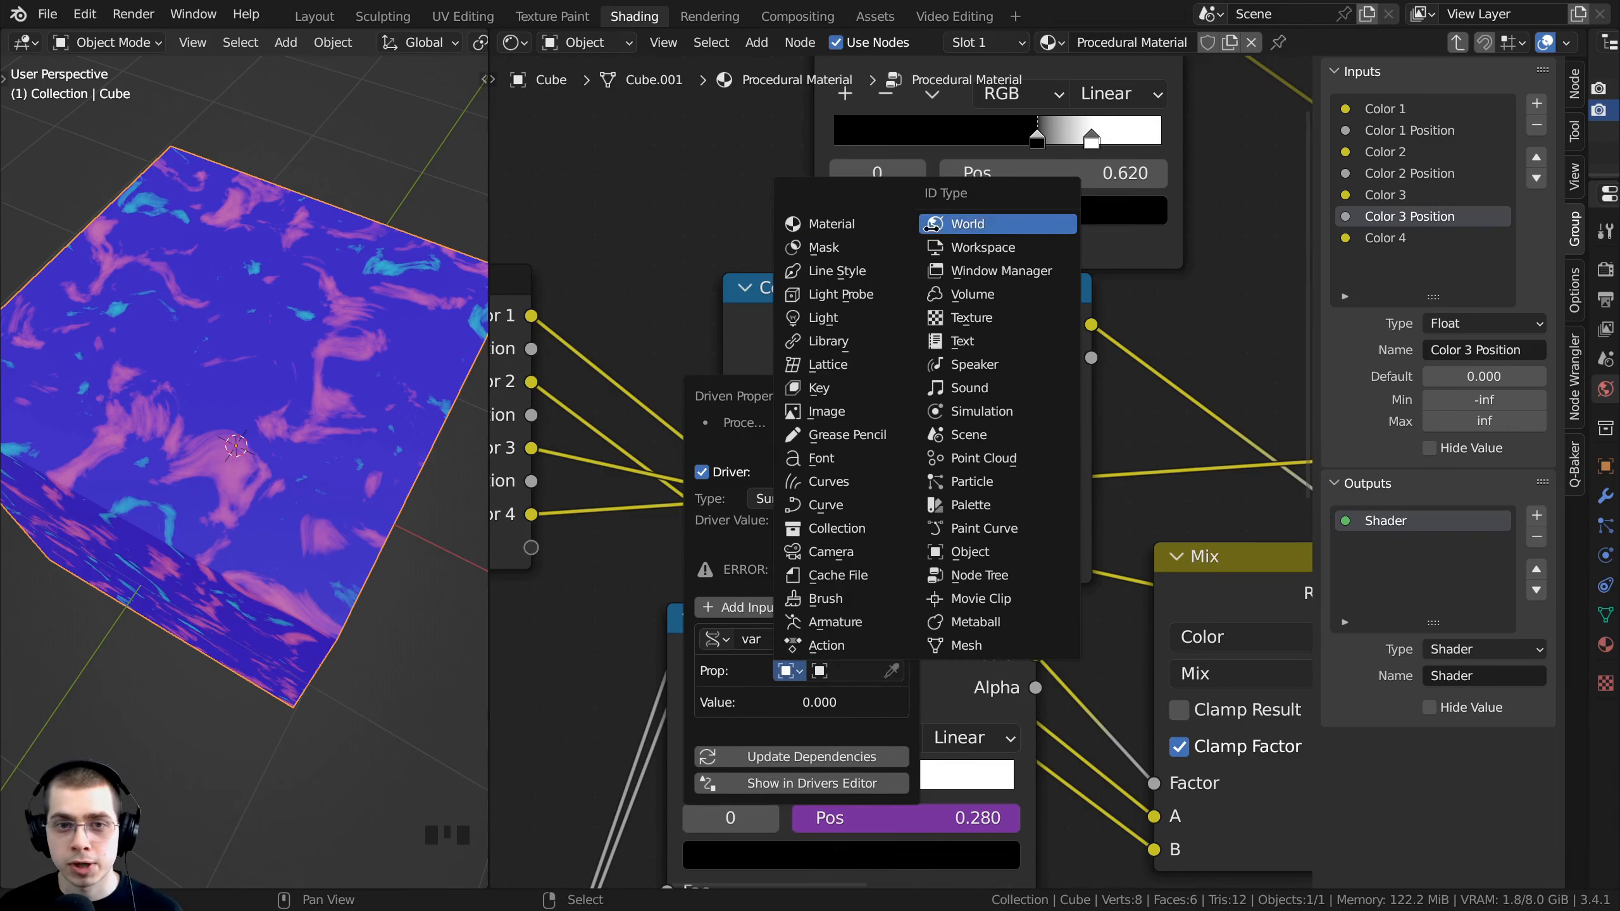
left_click(836, 227)
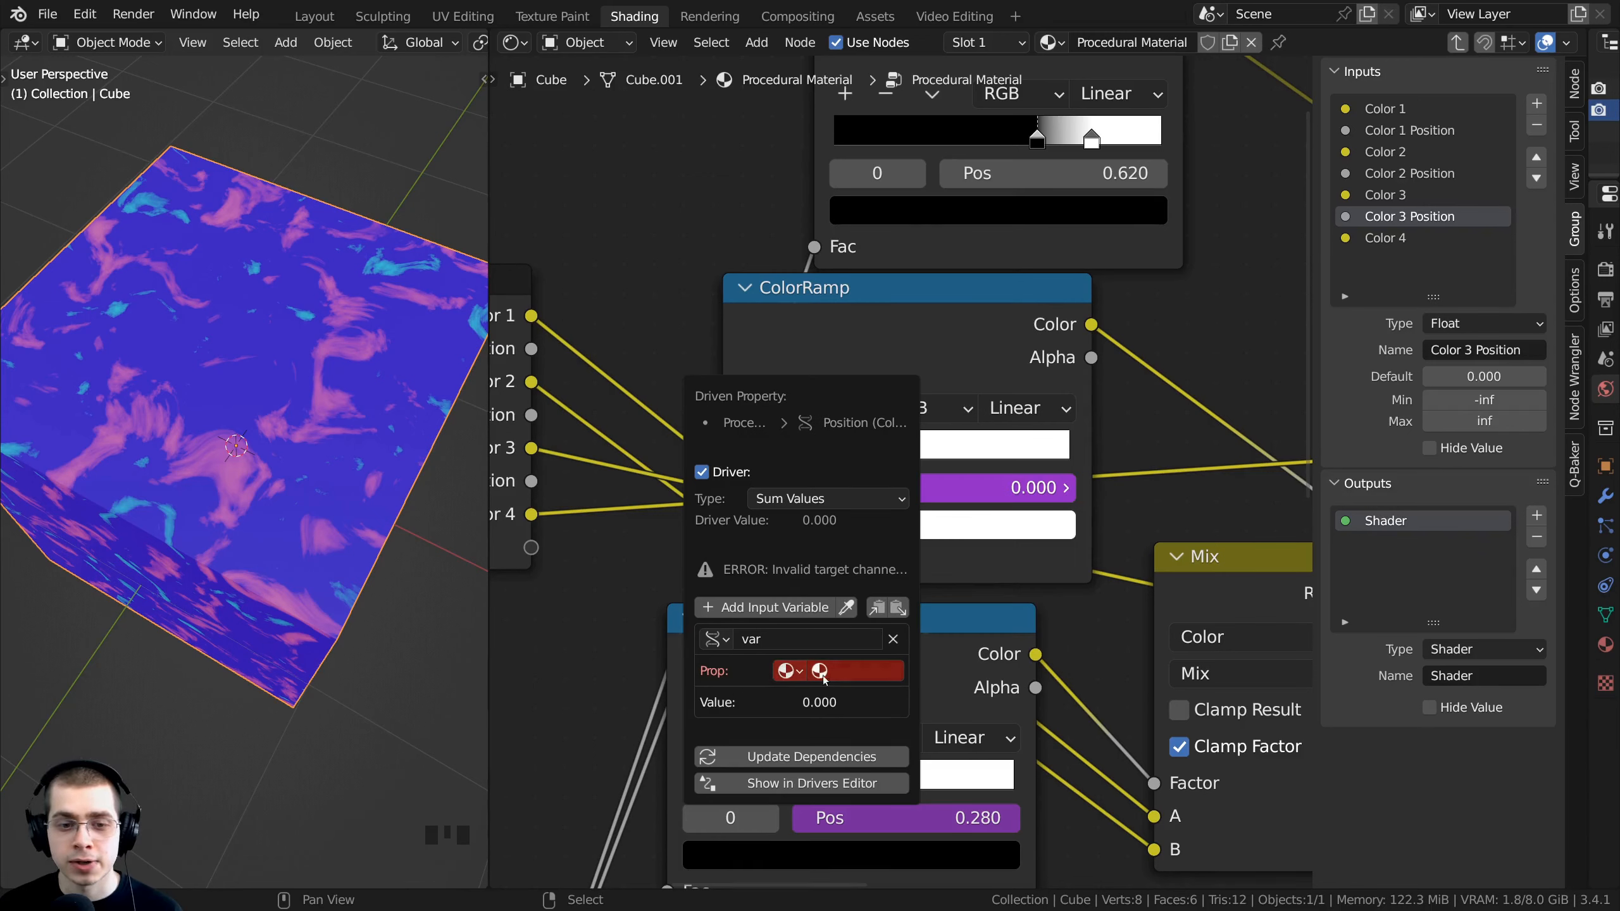
left_click(841, 672)
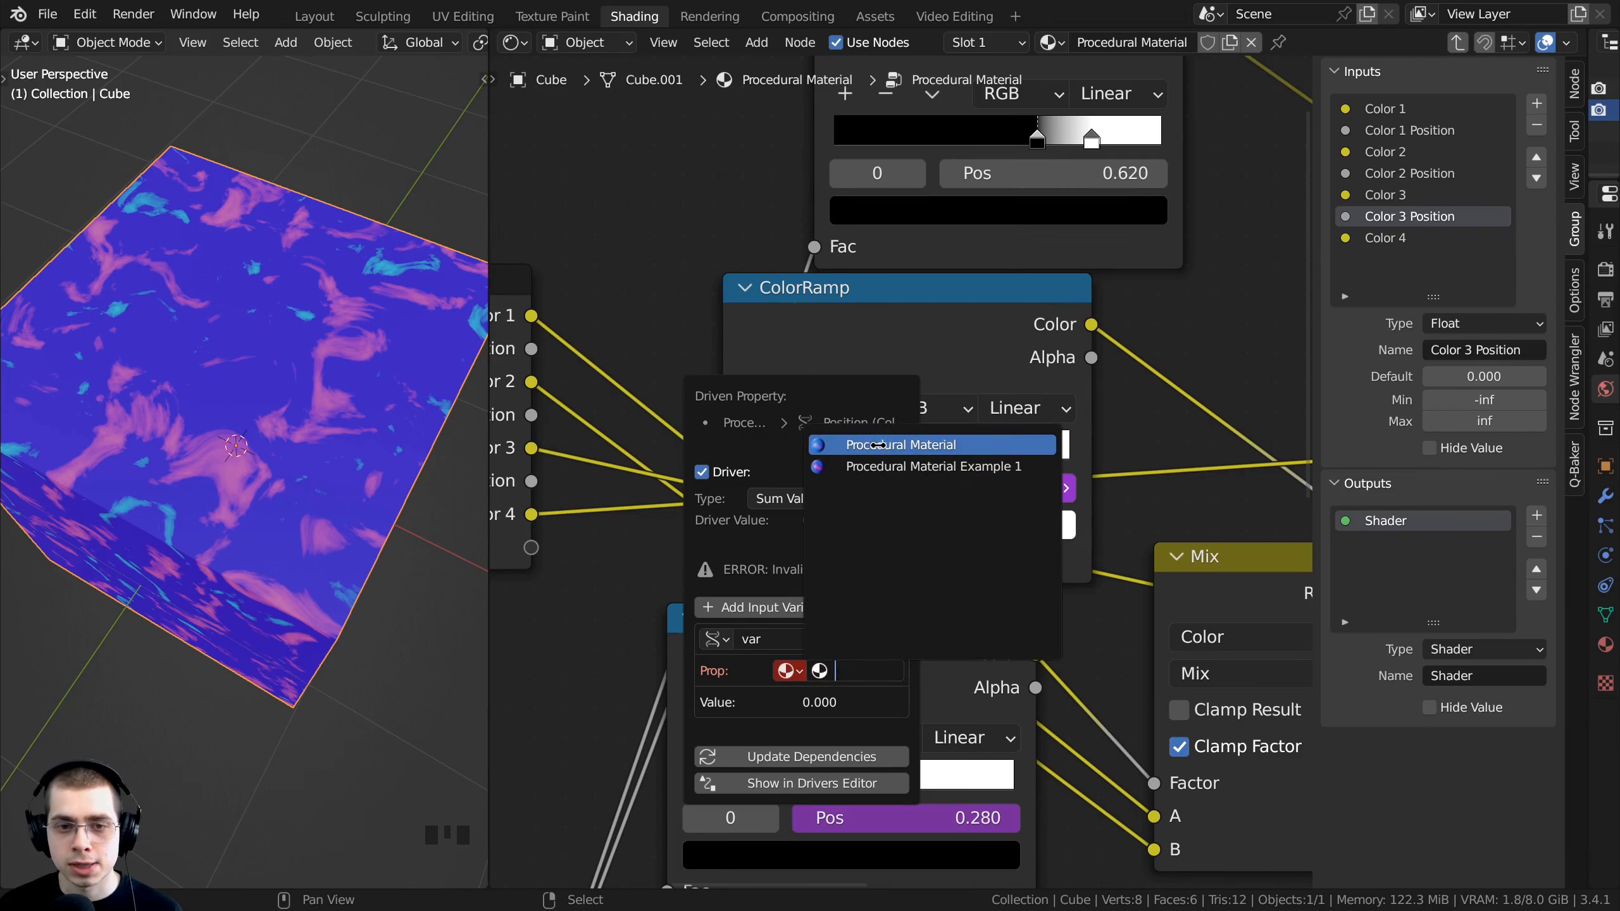
left_click(879, 445)
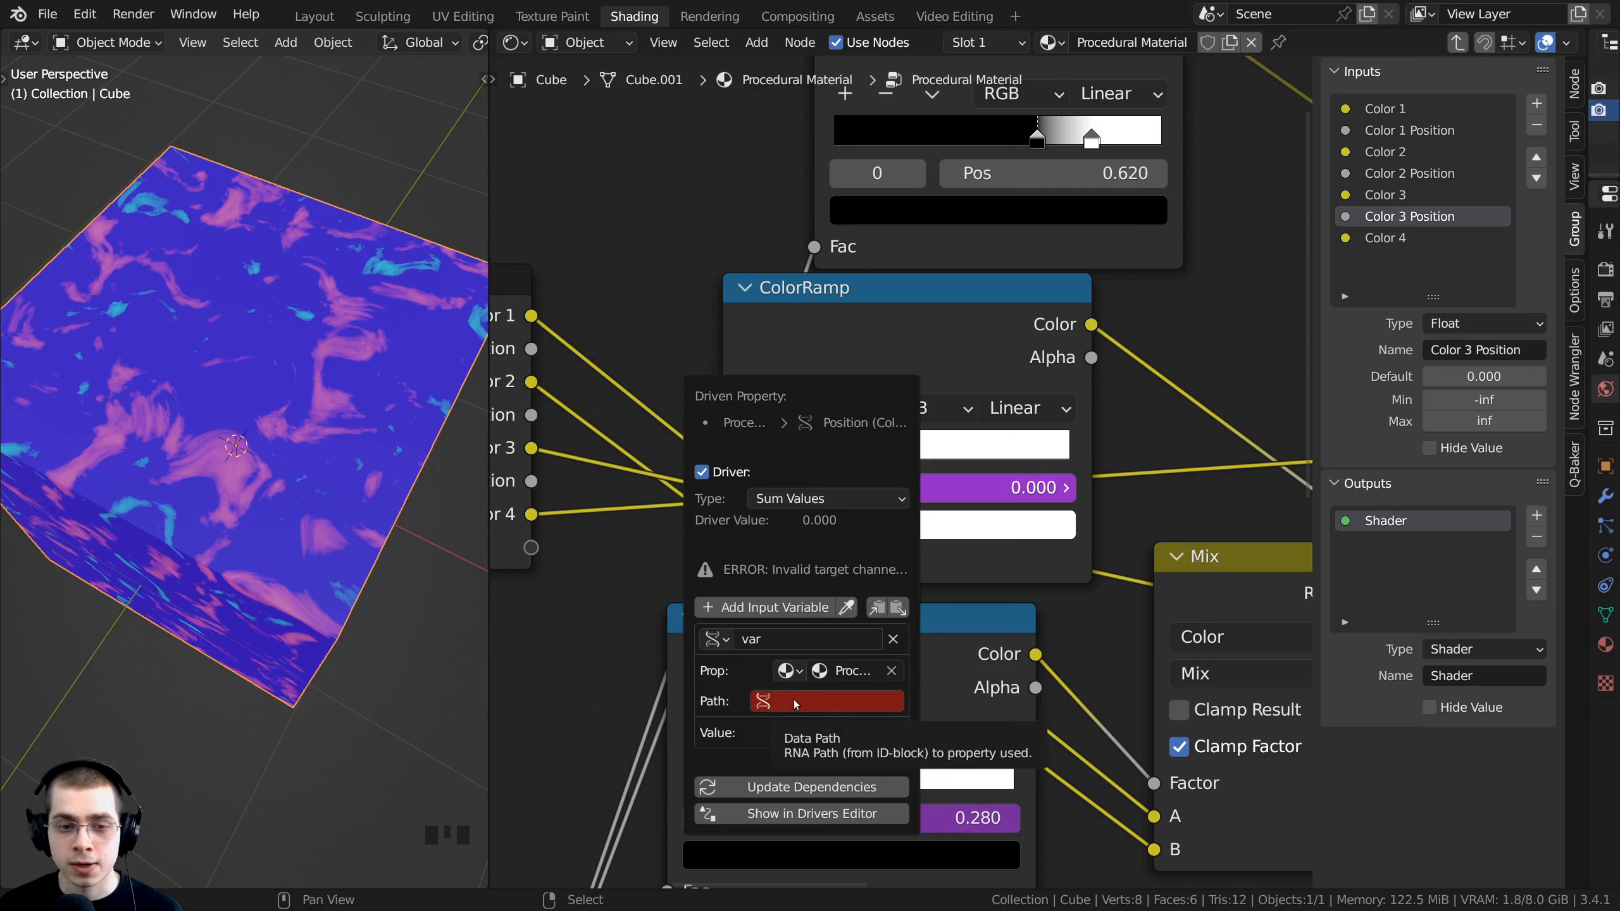
Step: Paste the copied Color 3 Position data path as the variable's path and update the driver's dependencies
left_click(784, 701)
key("ctrl+v")
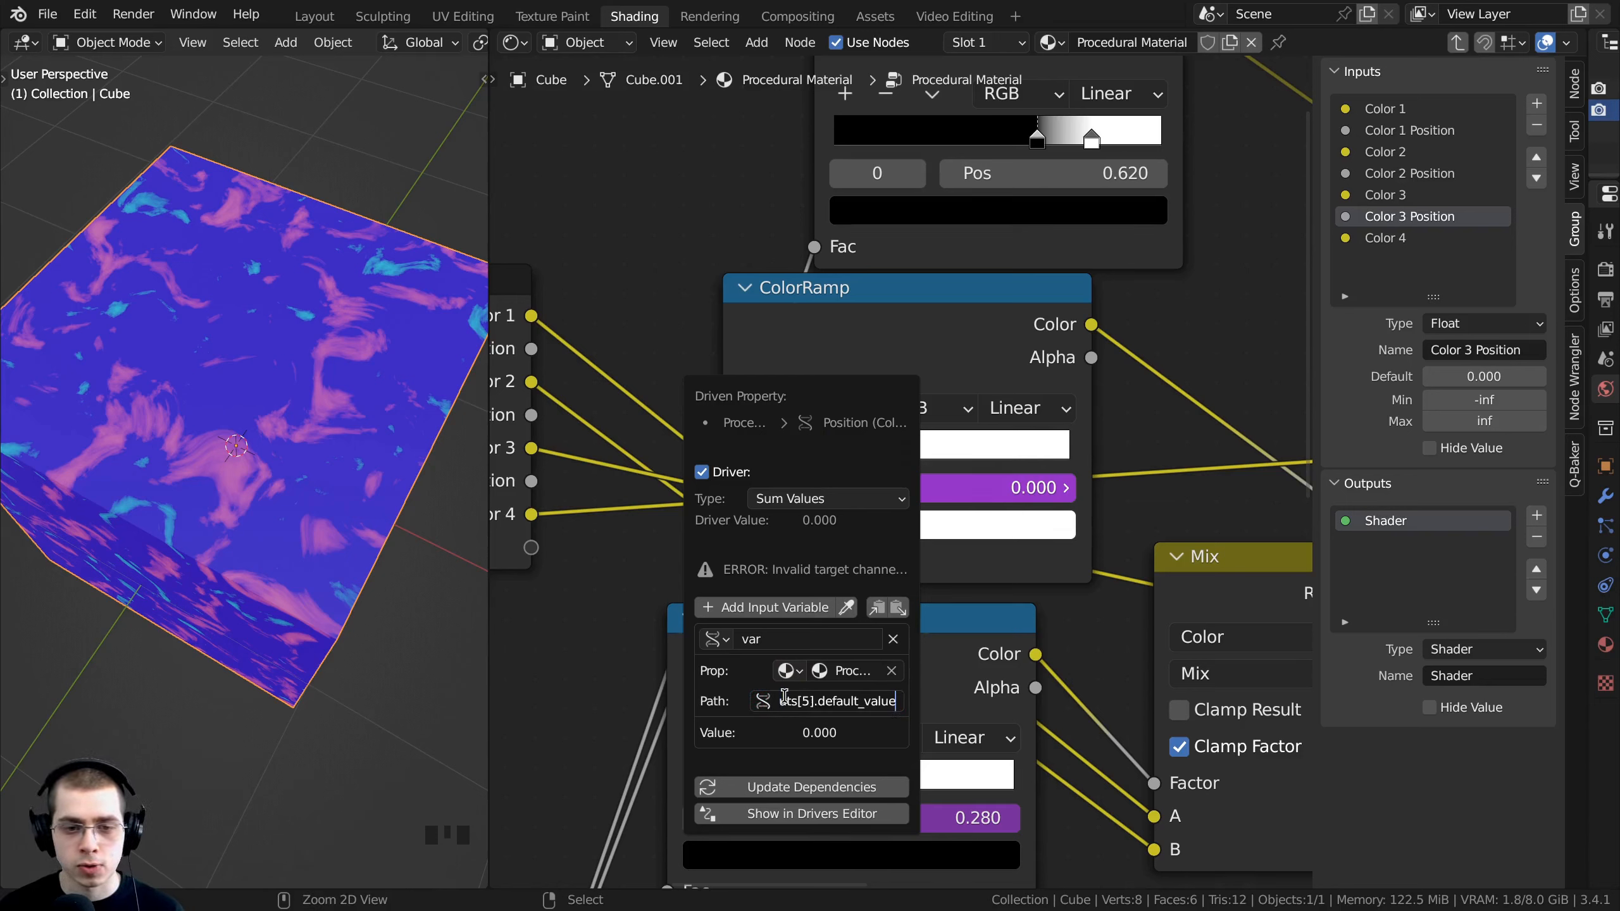
key("Return")
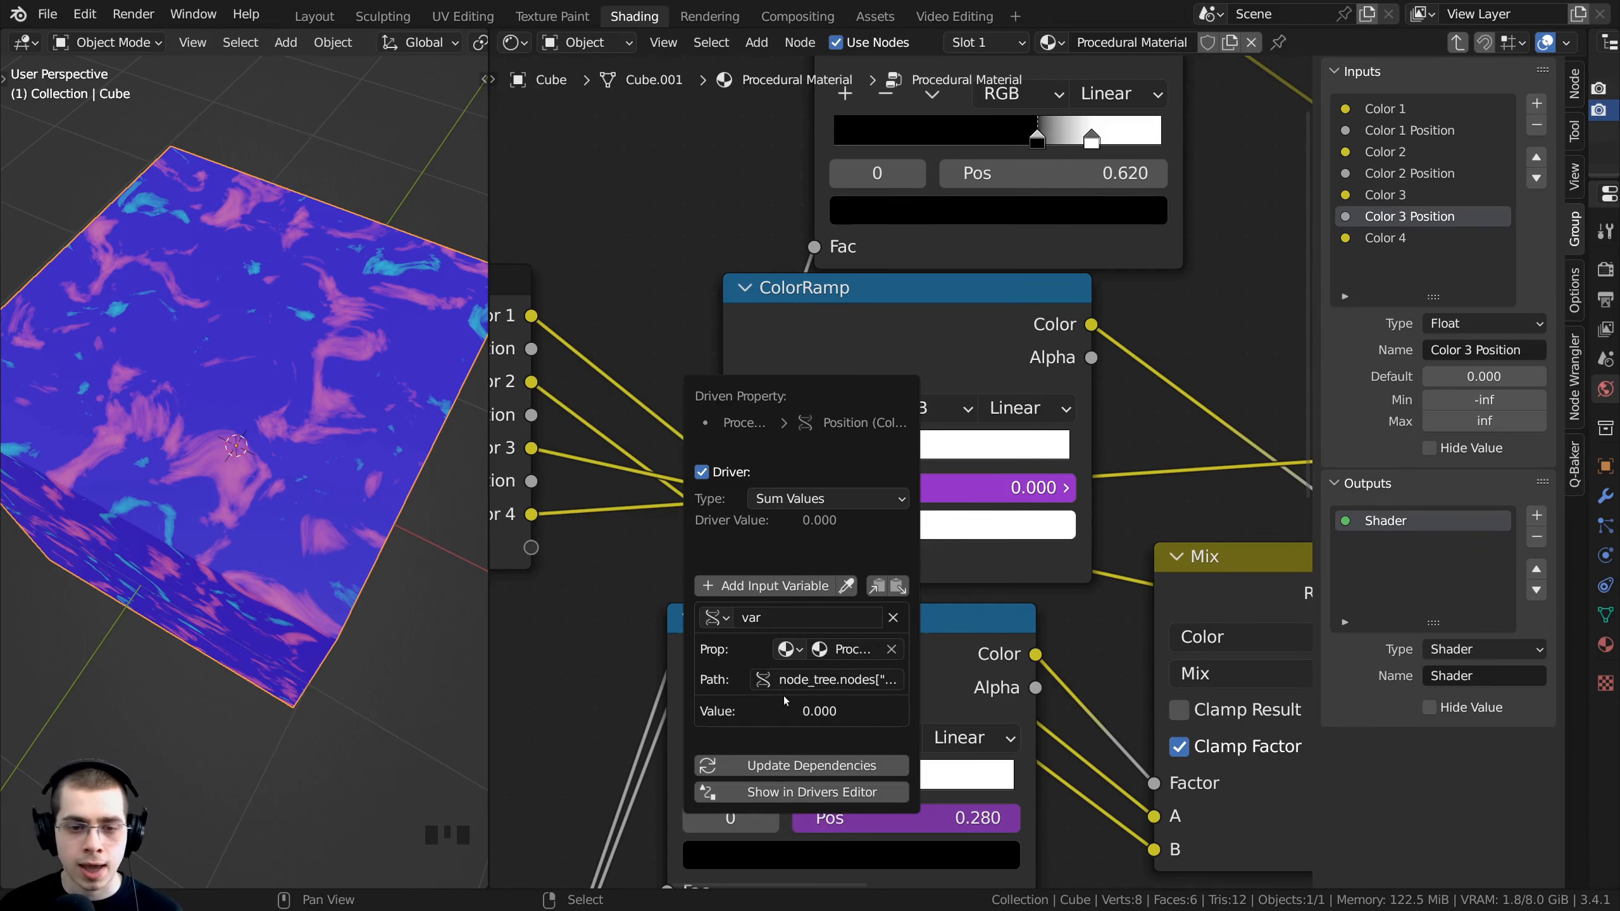
left_click(788, 764)
Step: Copy the position value of the third colour stop on the original multi-colour ColorRamp inside the group
key("Tab")
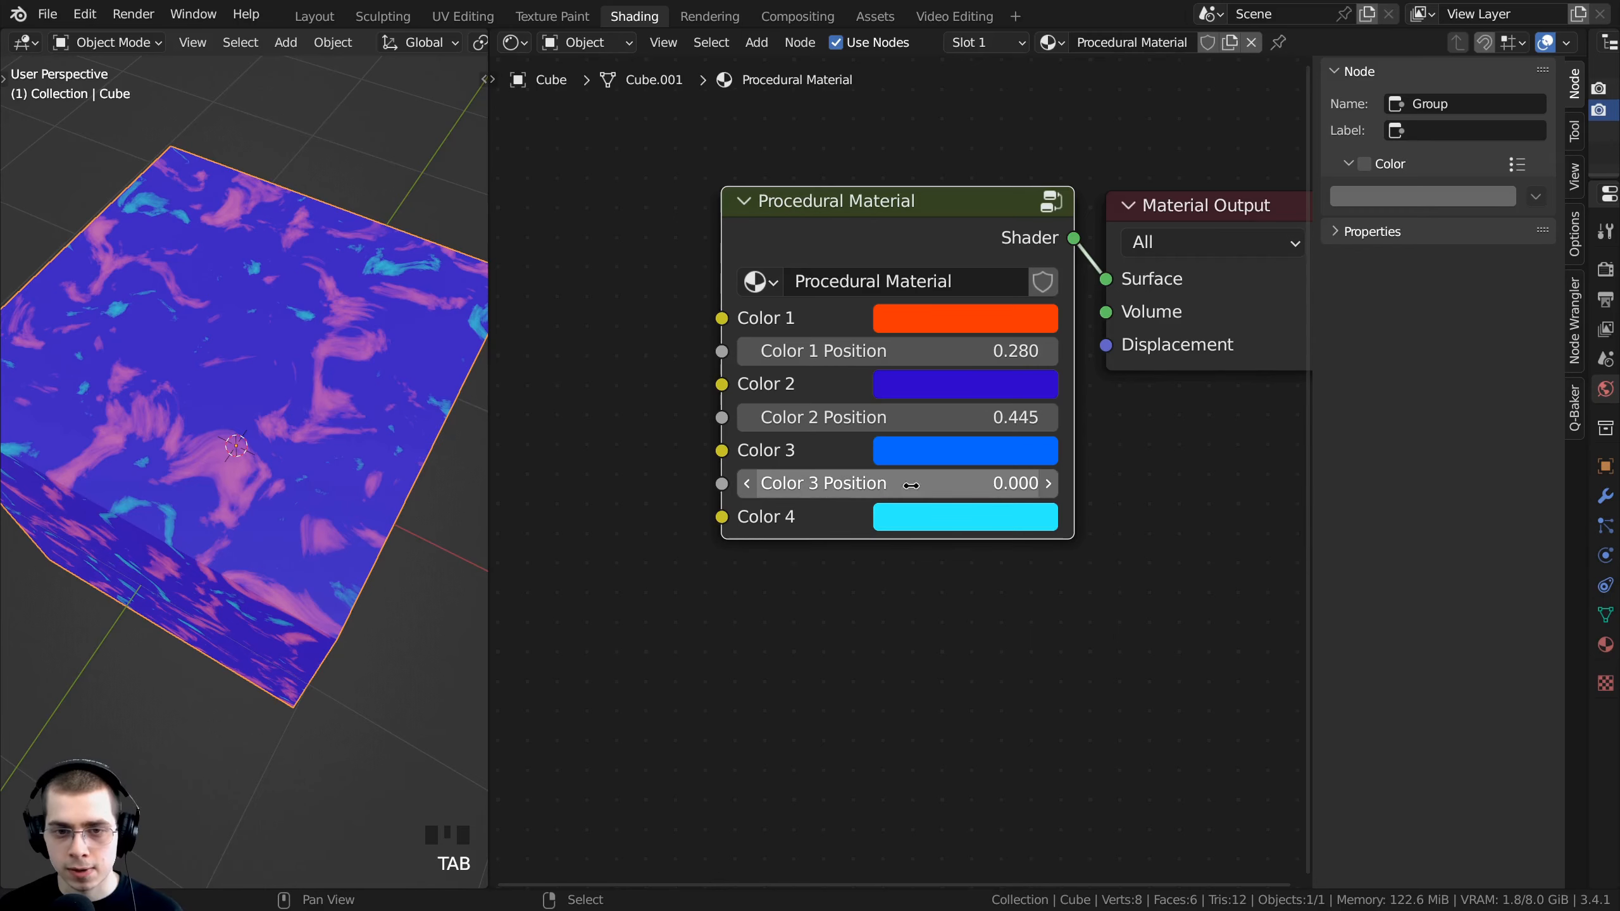
left_click(858, 236)
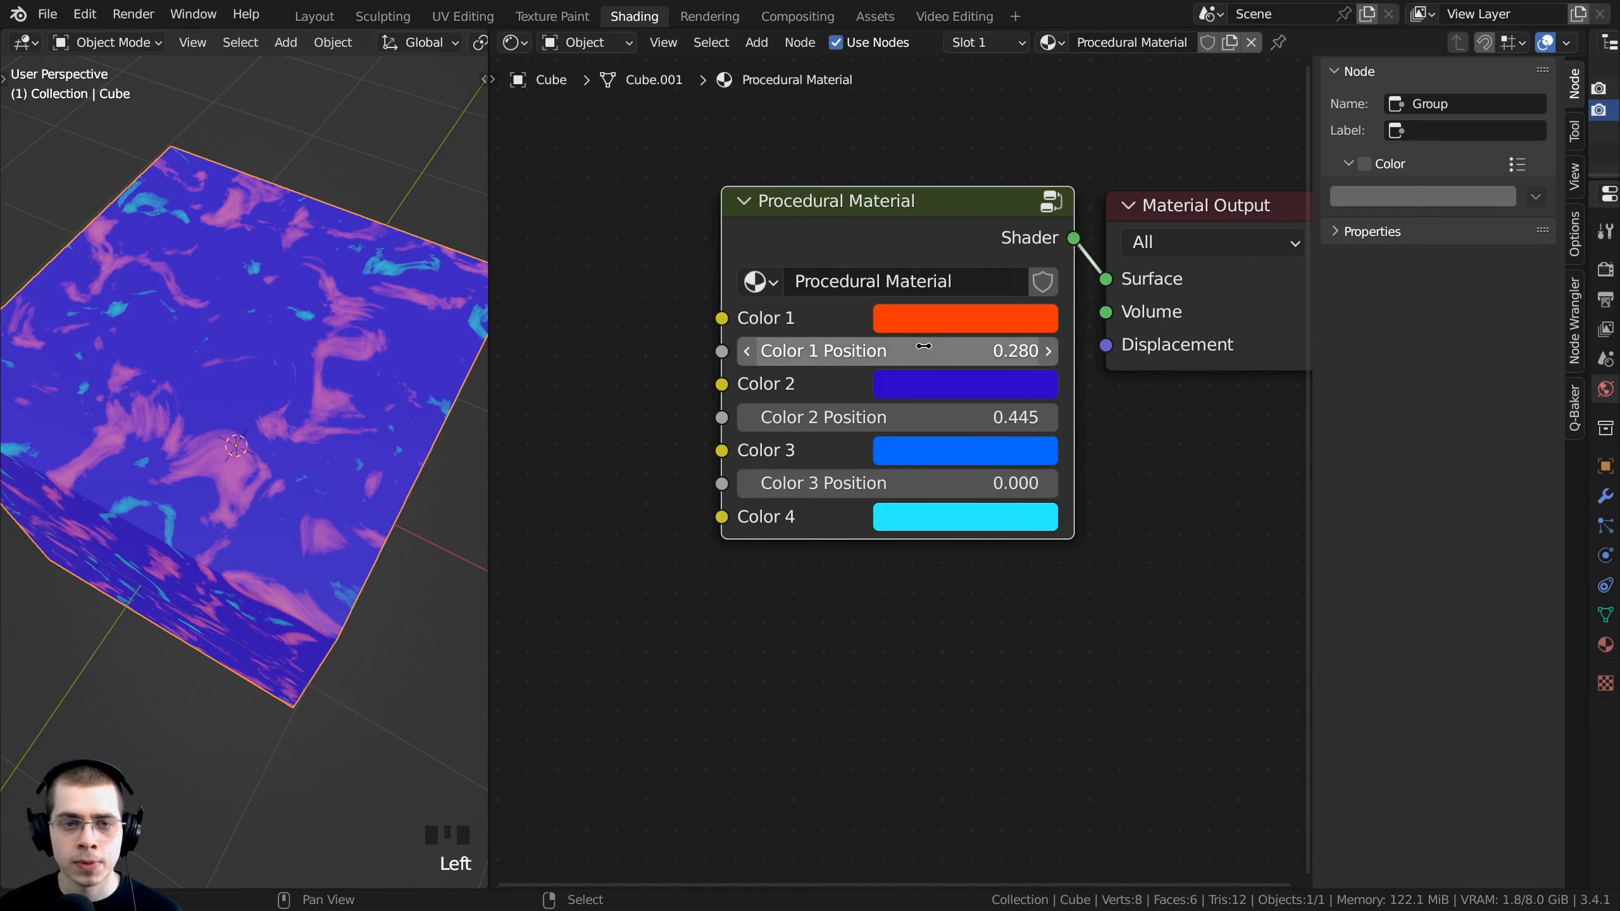
key("Tab")
middle_click_drag(965, 370, 965, 295)
middle_click_drag(938, 638, 848, 325)
scroll(847, 483, "up", 6)
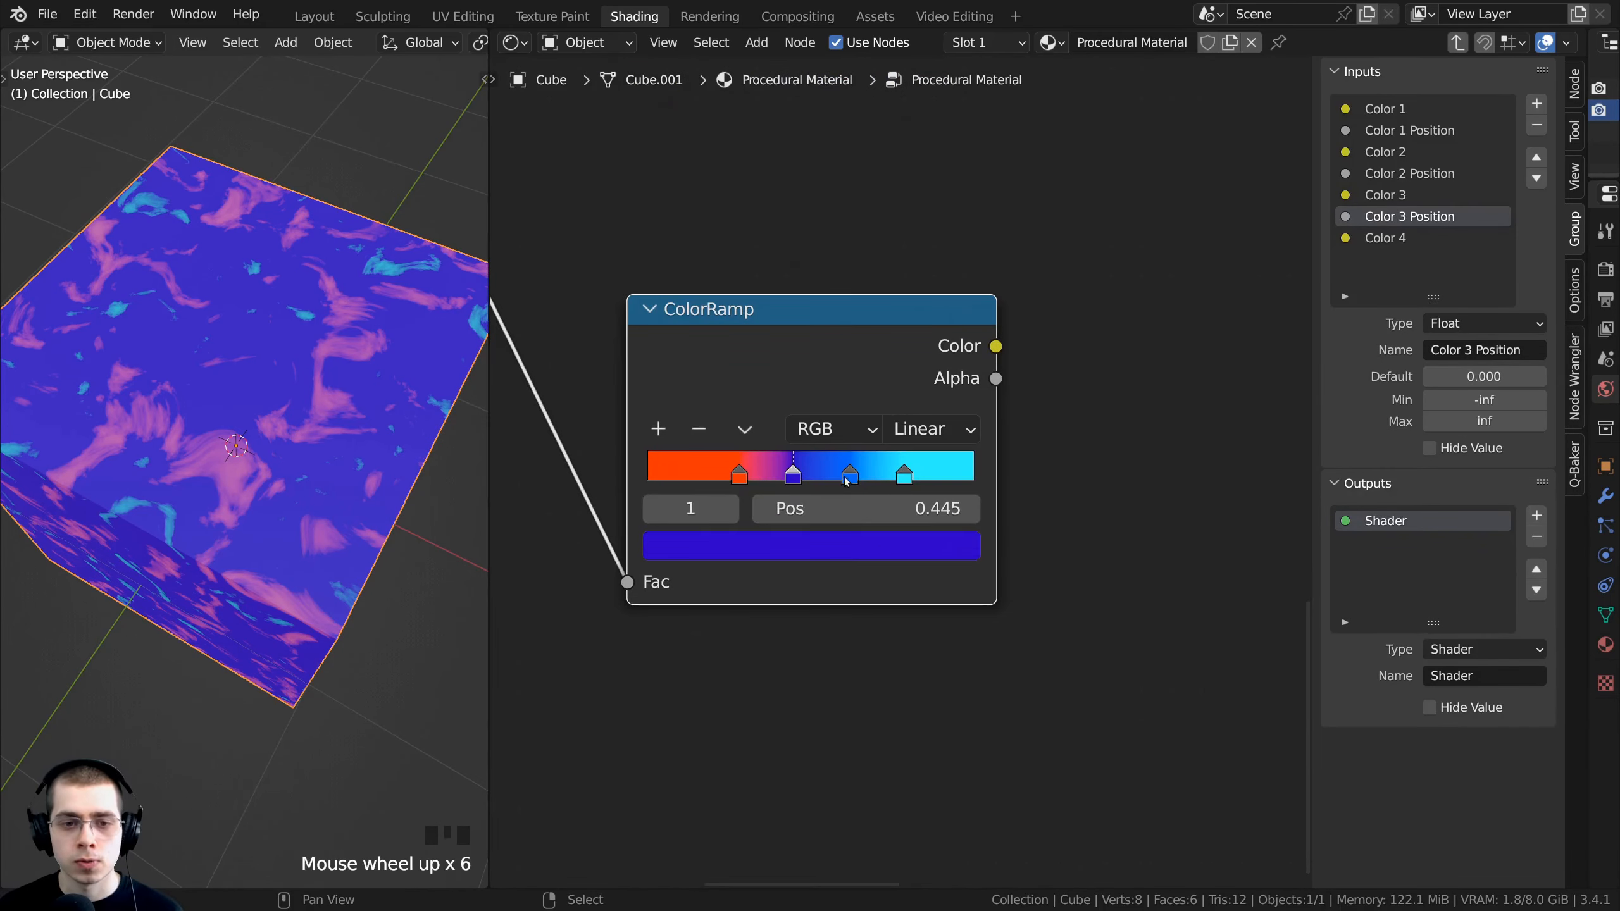
left_click(850, 474)
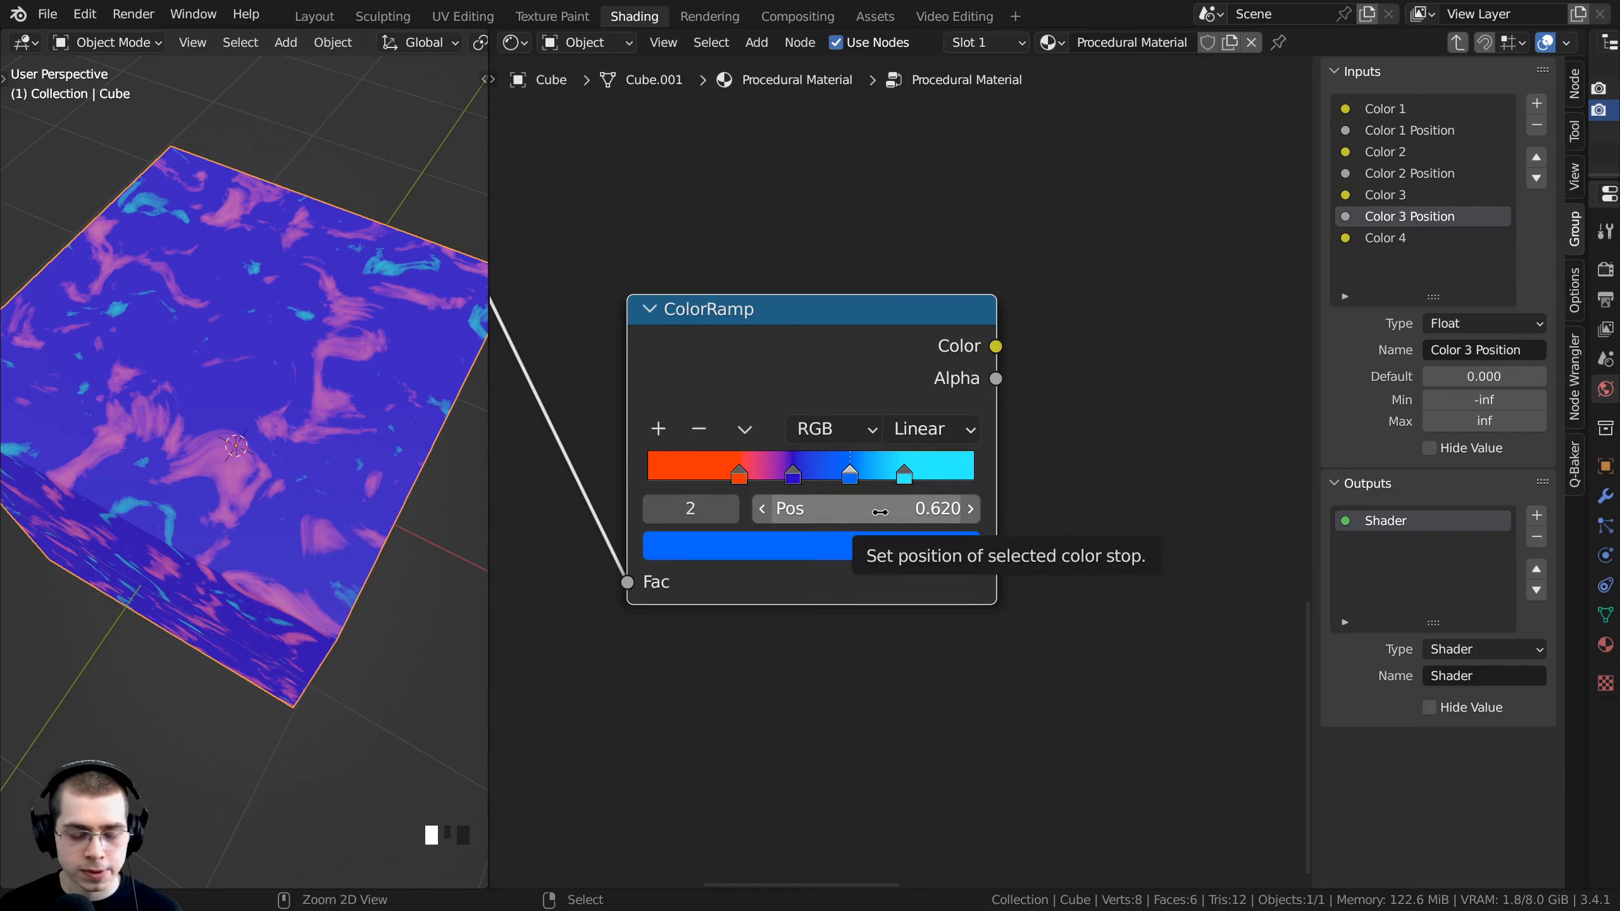
key("ctrl+c")
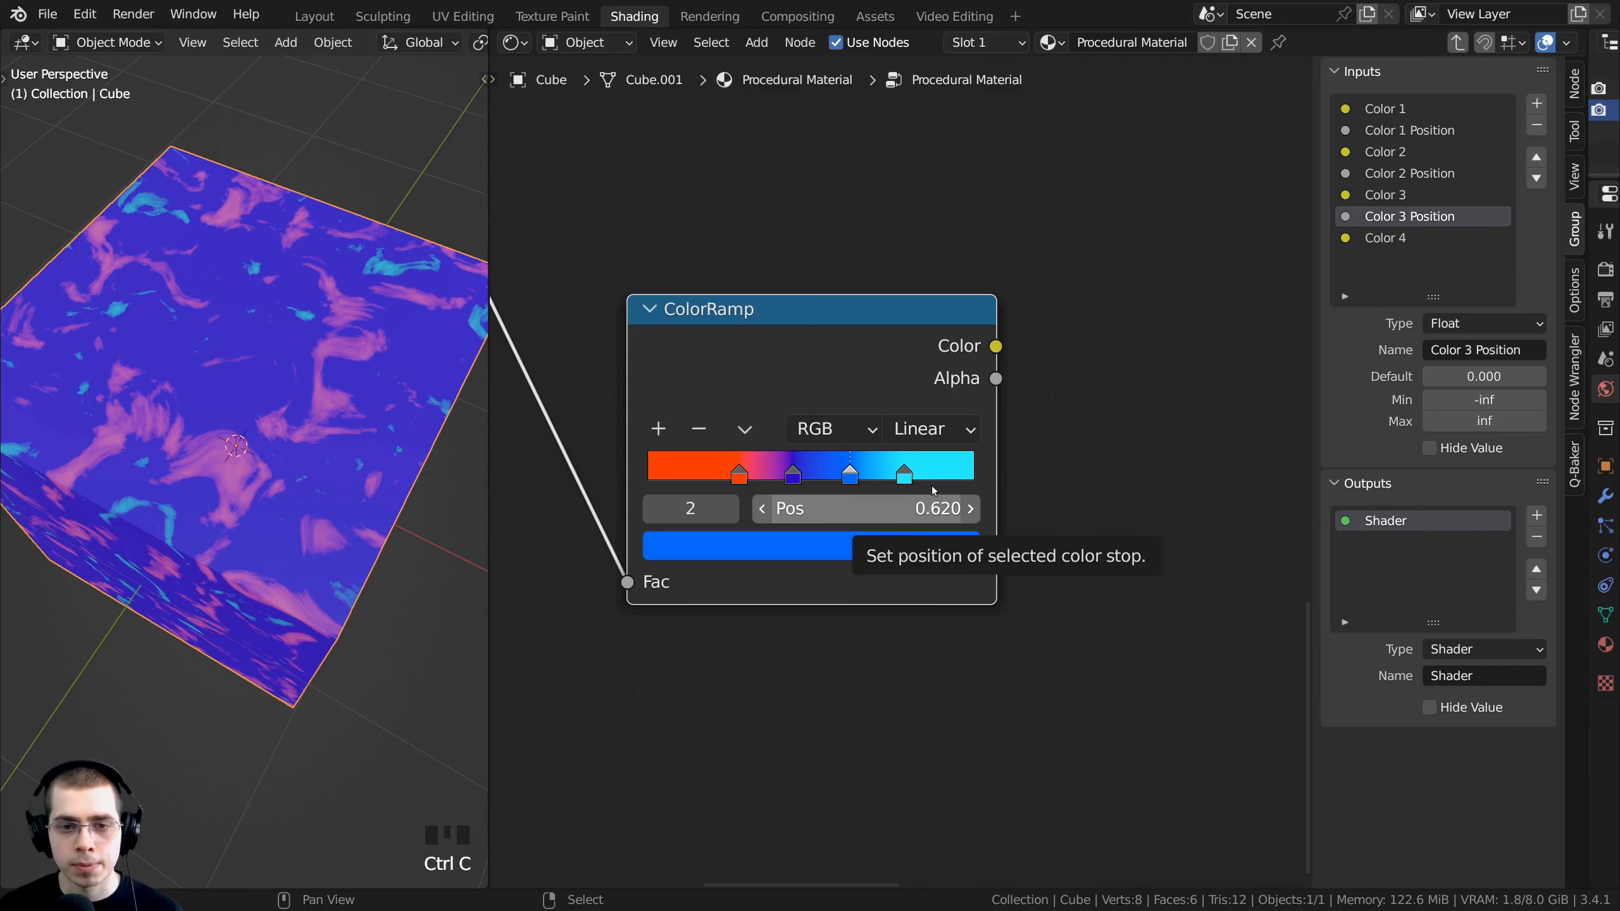
Step: Exit the group and paste the copied value 0.620 into Color 3 Position on the group node
key("Tab")
middle_click_drag(904, 397, 903, 416)
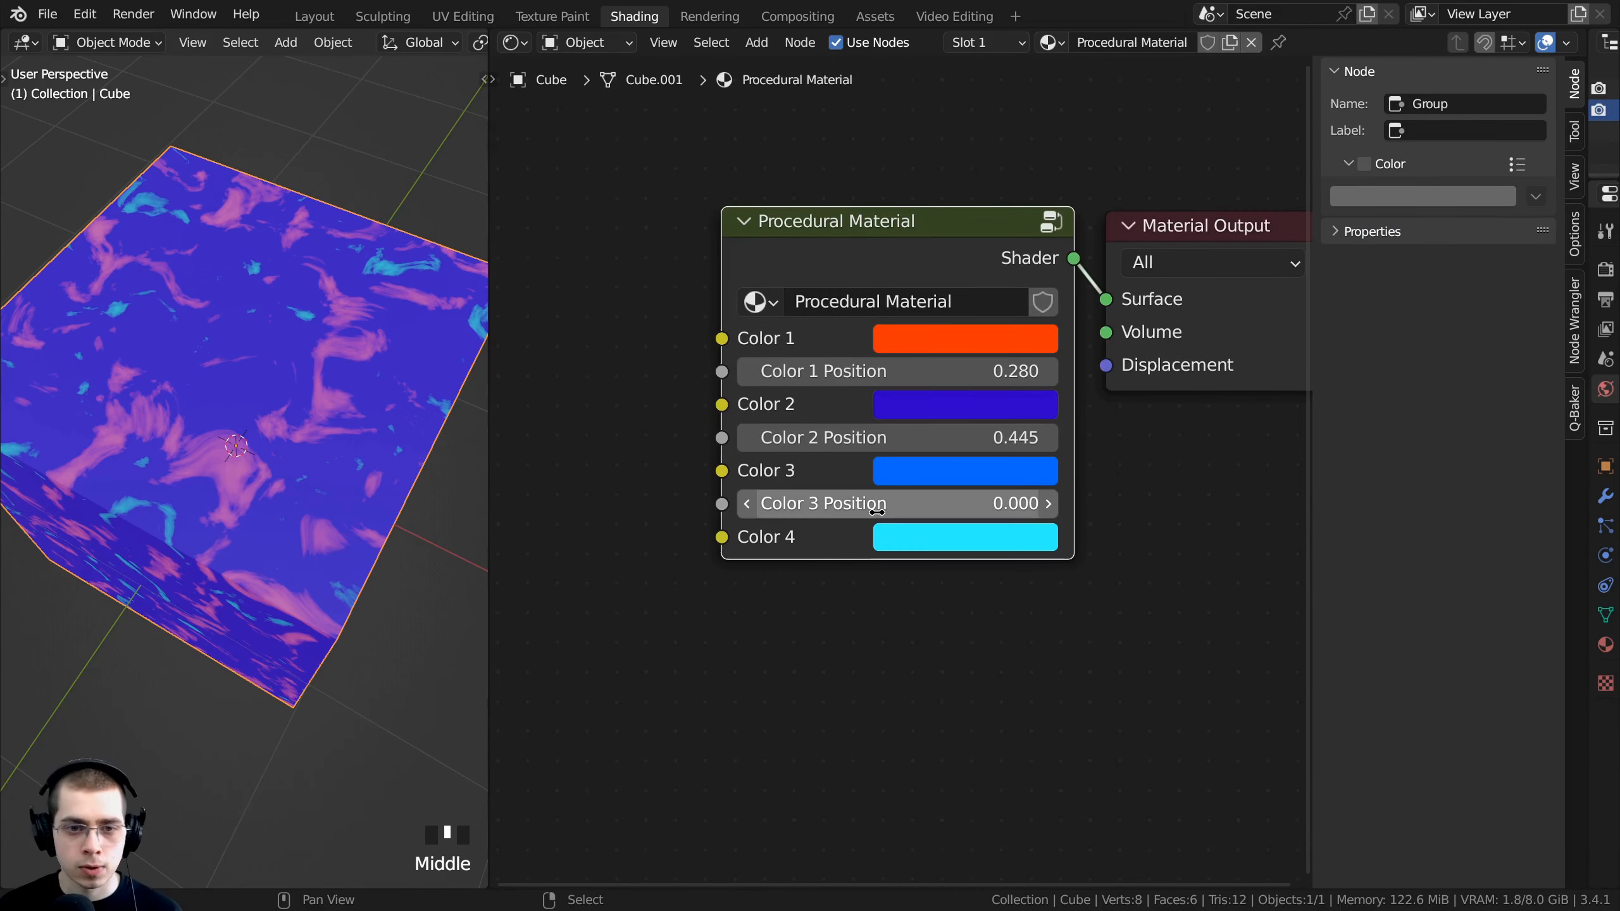
key("ctrl+v")
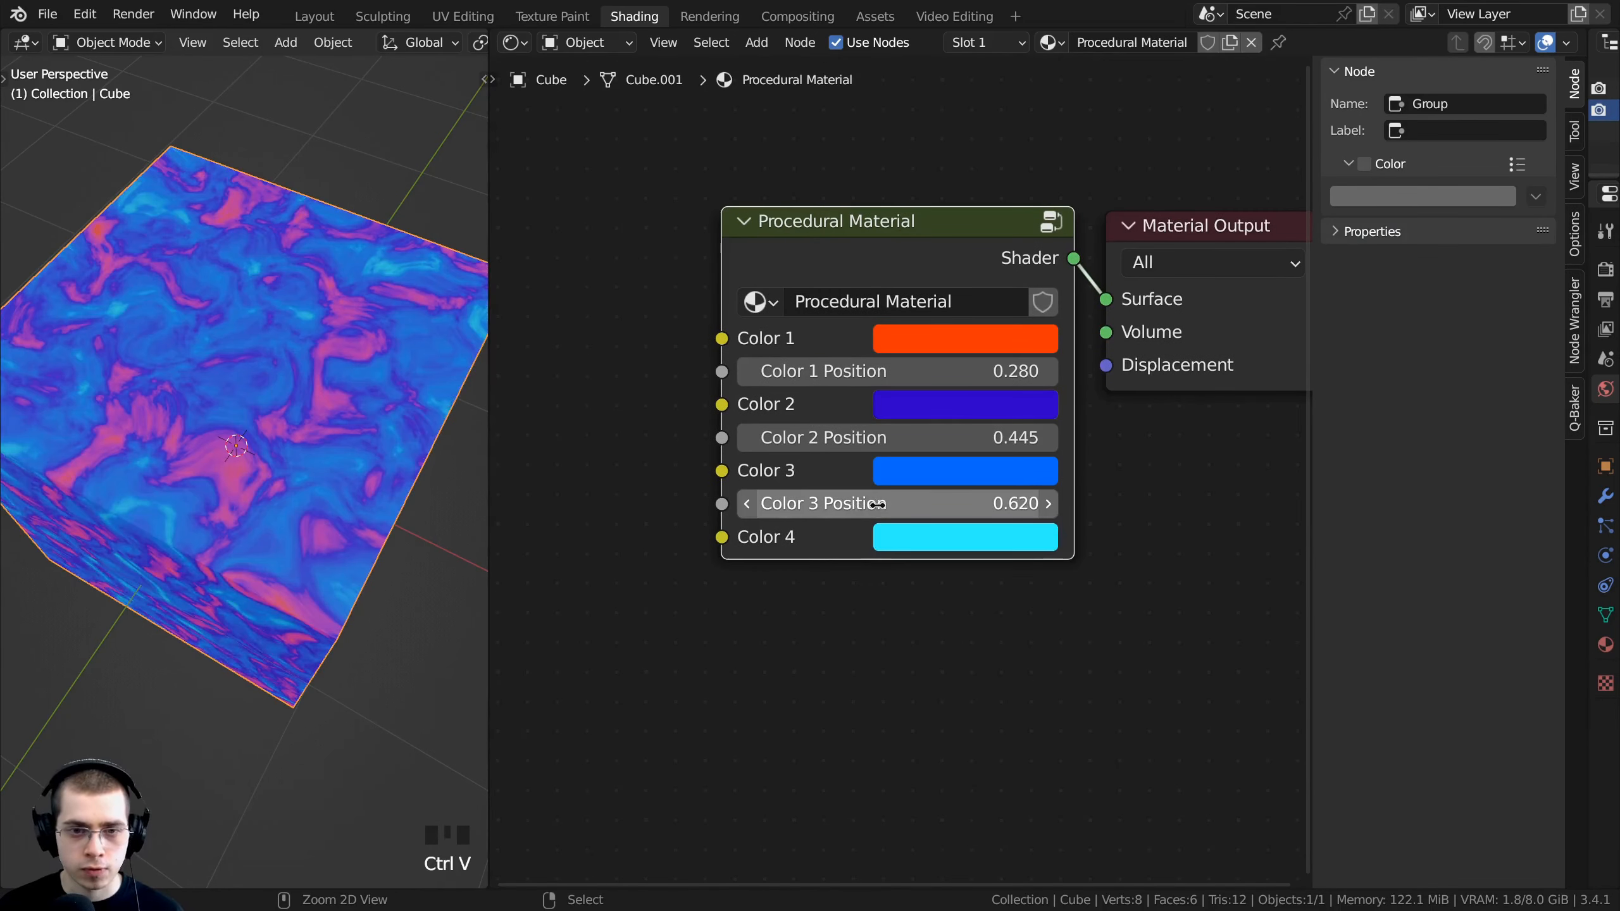
mouse_move(867, 503)
left_mouse_down("shift")
mouse_move(900, 504)
mouse_move(772, 504)
mouse_move(931, 503)
mouse_move(867, 504)
left_mouse_up("shift")
left_click(843, 245)
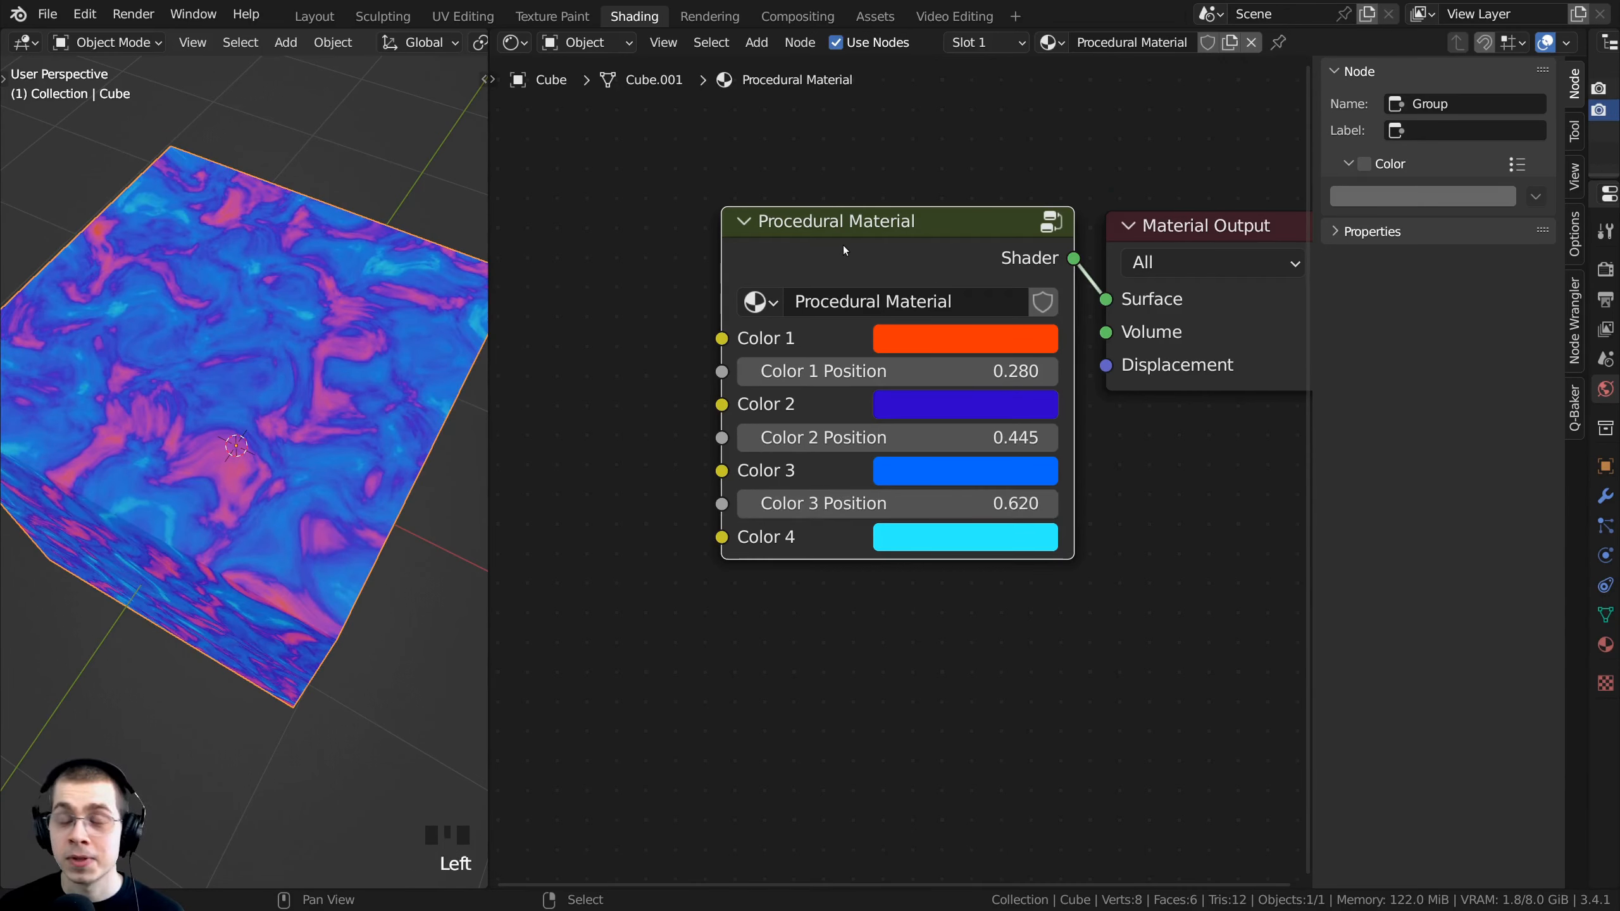
Step: Go back inside the group and add a new group input below Color 4
key("Tab")
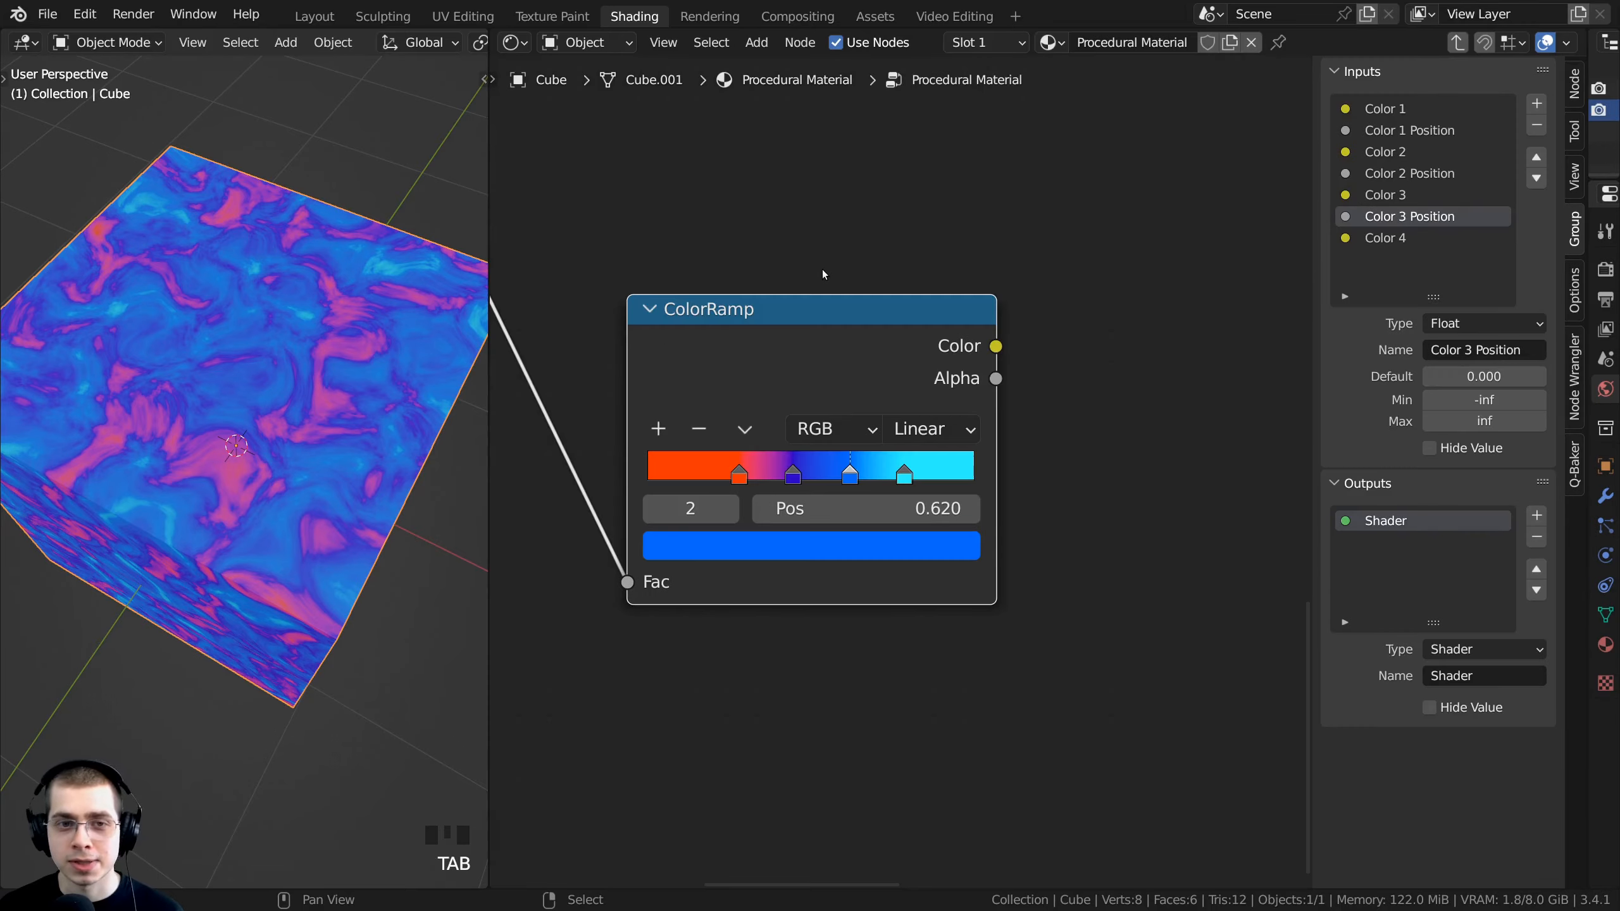
scroll(823, 269, "down", 8)
middle_click_drag(878, 212, 885, 530)
scroll(886, 530, "up", 4)
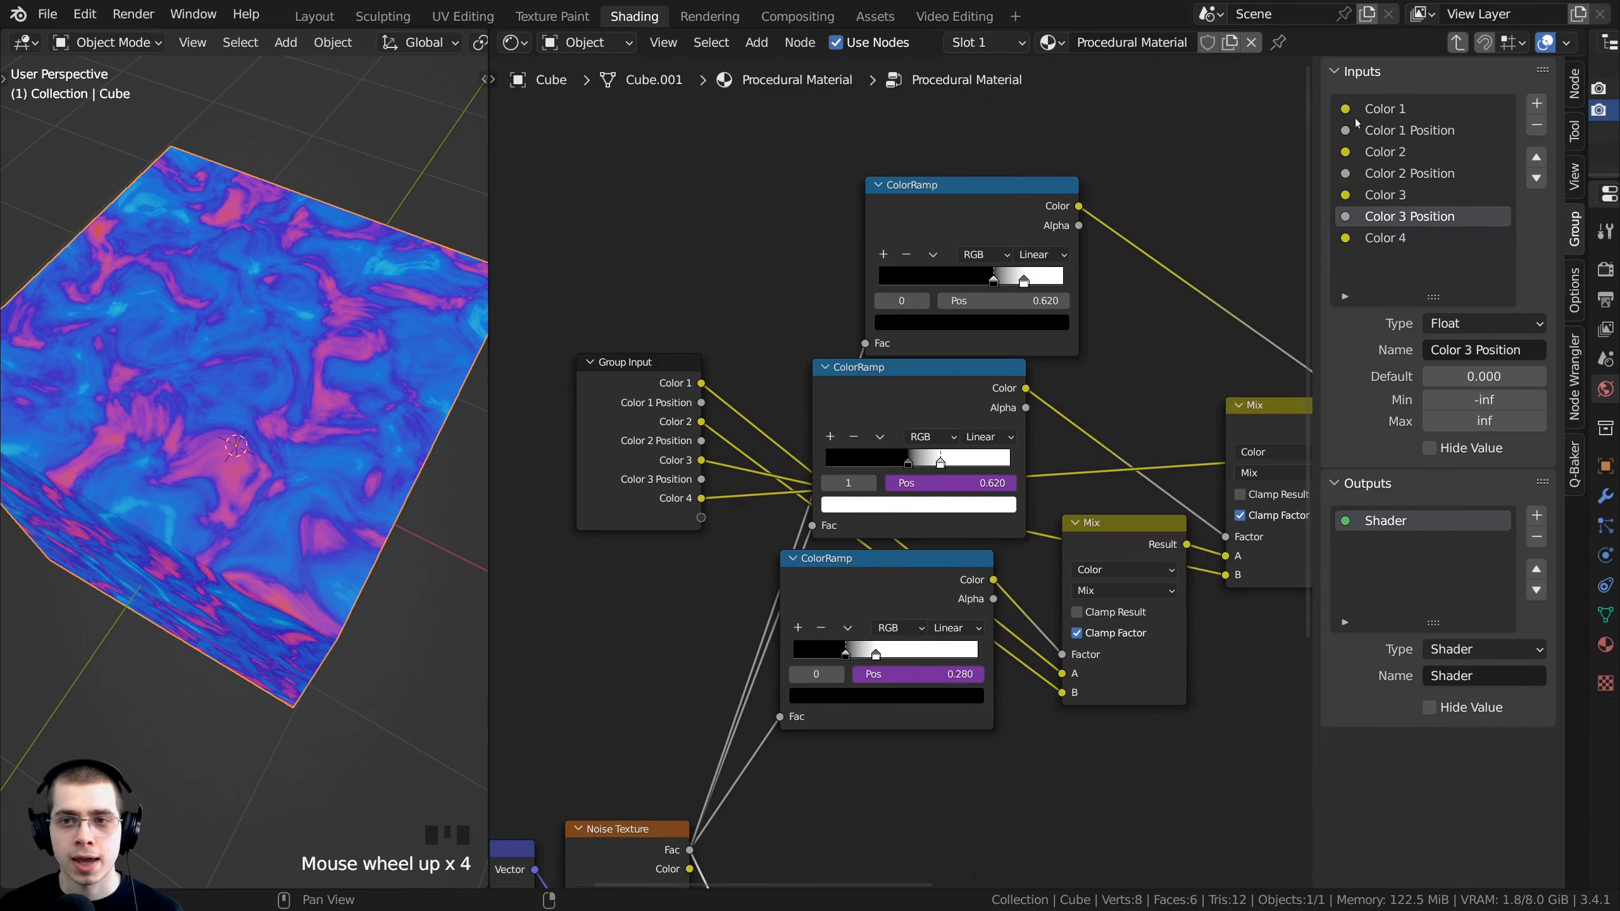
left_click(1397, 239)
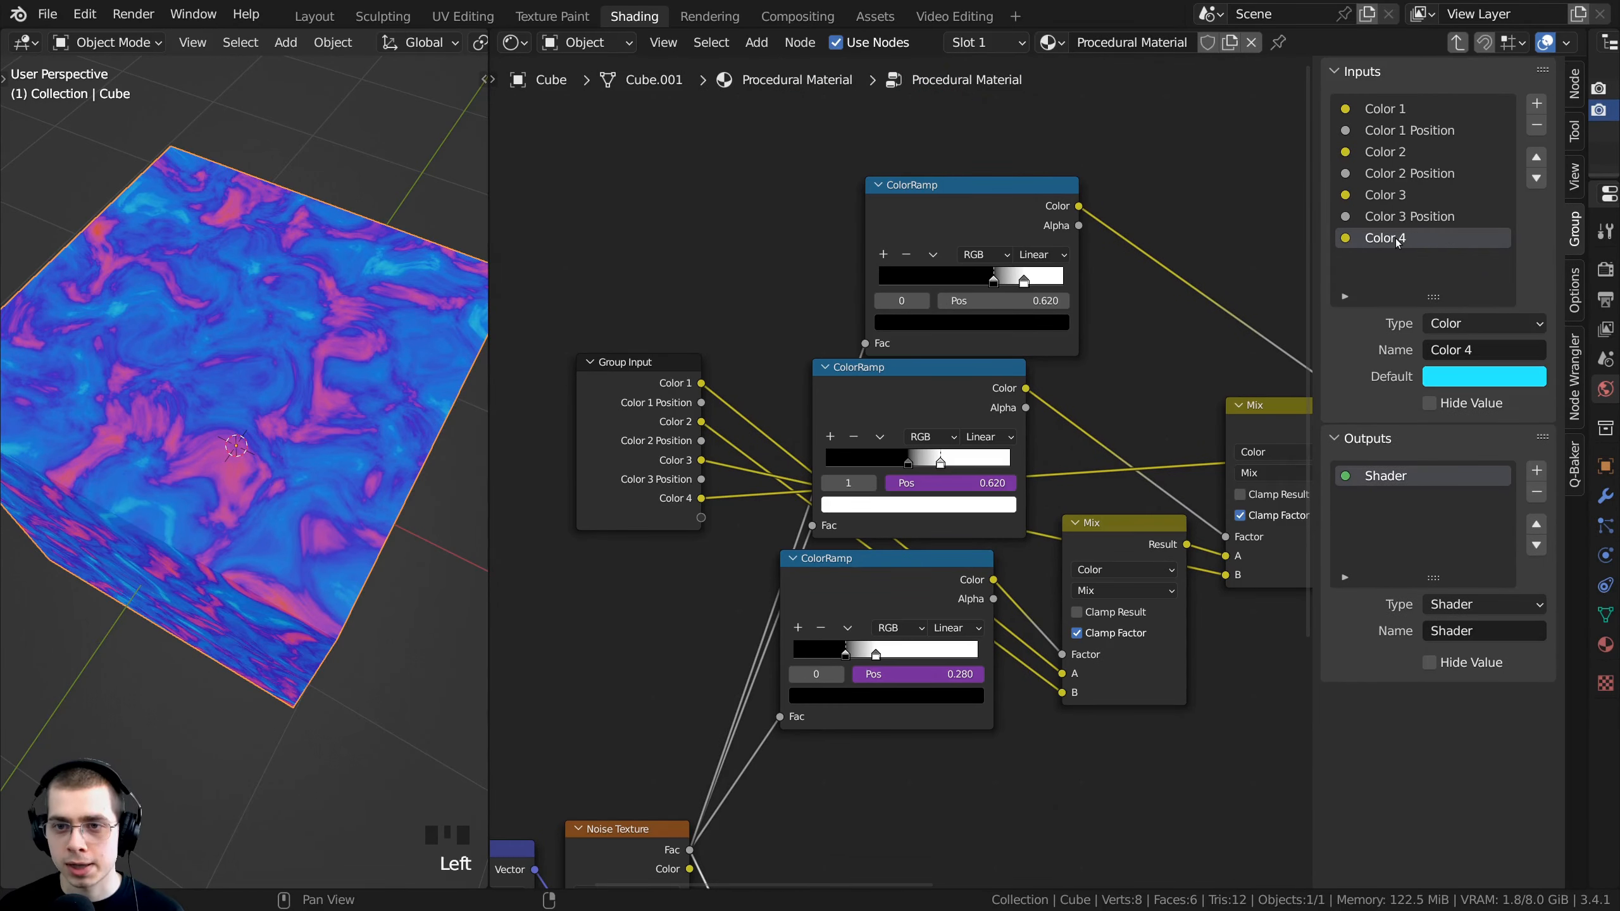
left_click(1537, 103)
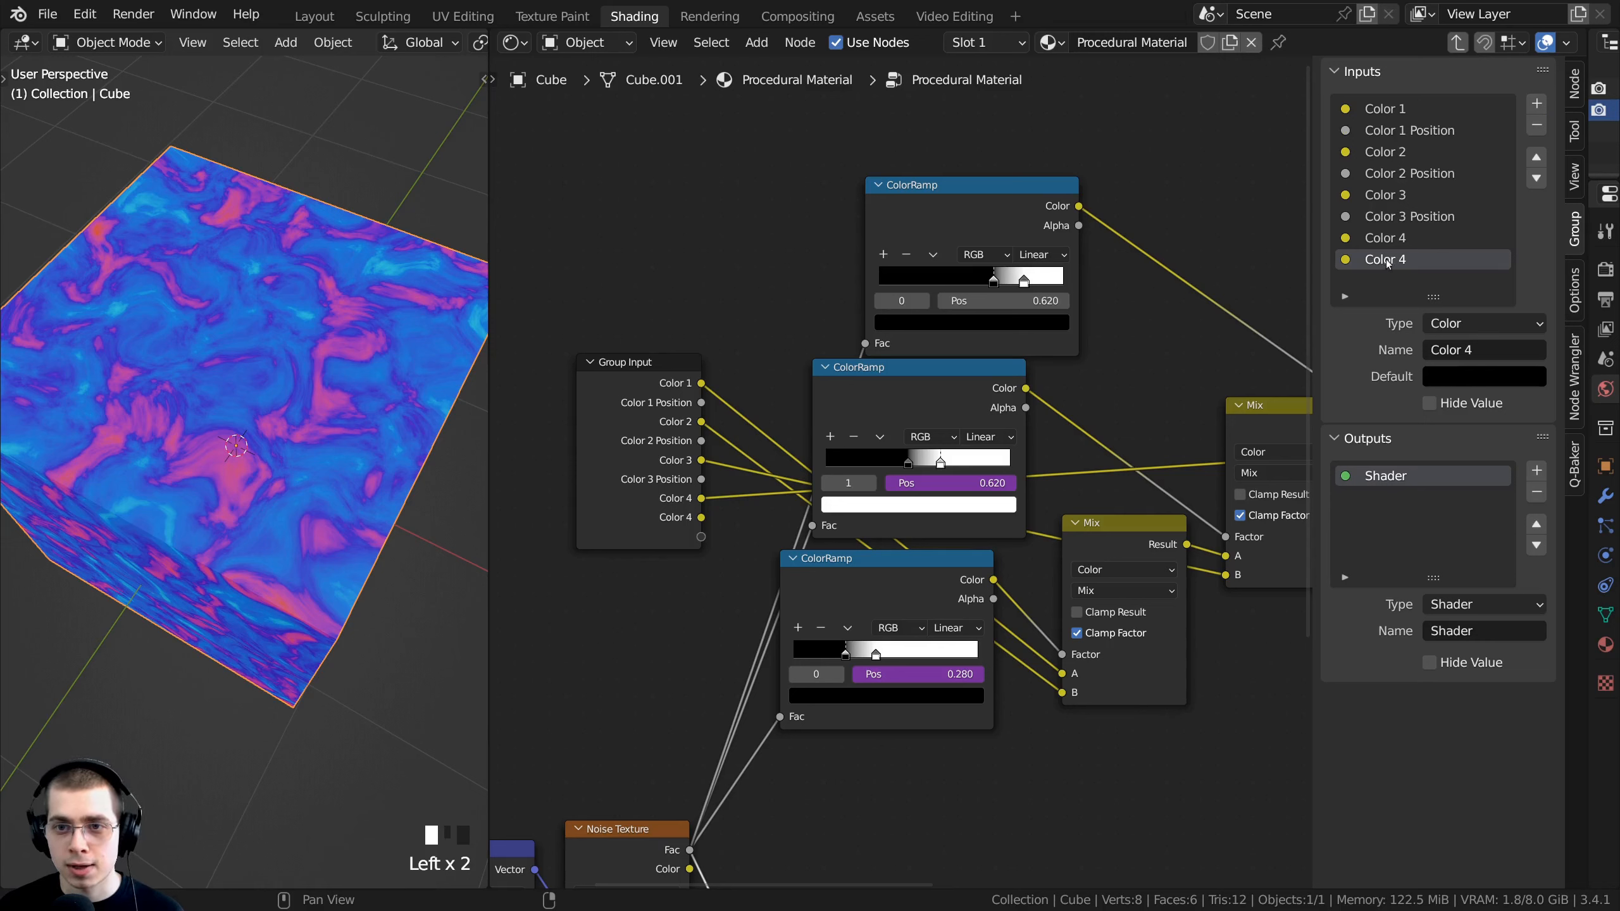
Step: Rename the new group input to Color 4 Position and set its type to Float
scroll(1397, 259, "up", 2)
left_click(1426, 219)
double_click(1408, 260)
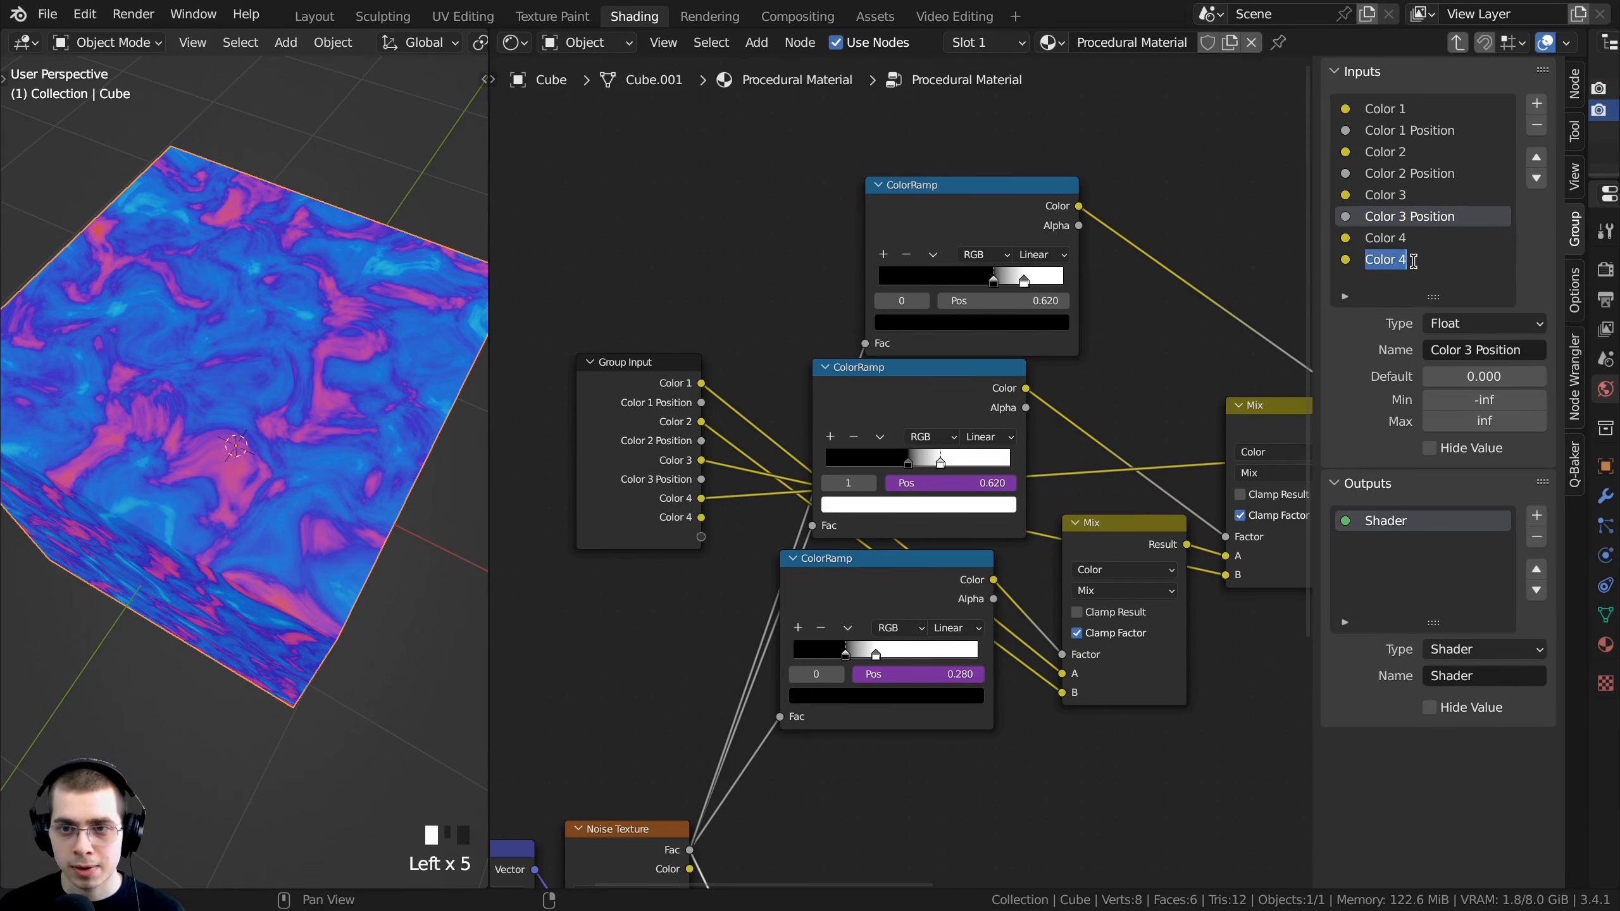
left_click(1438, 260)
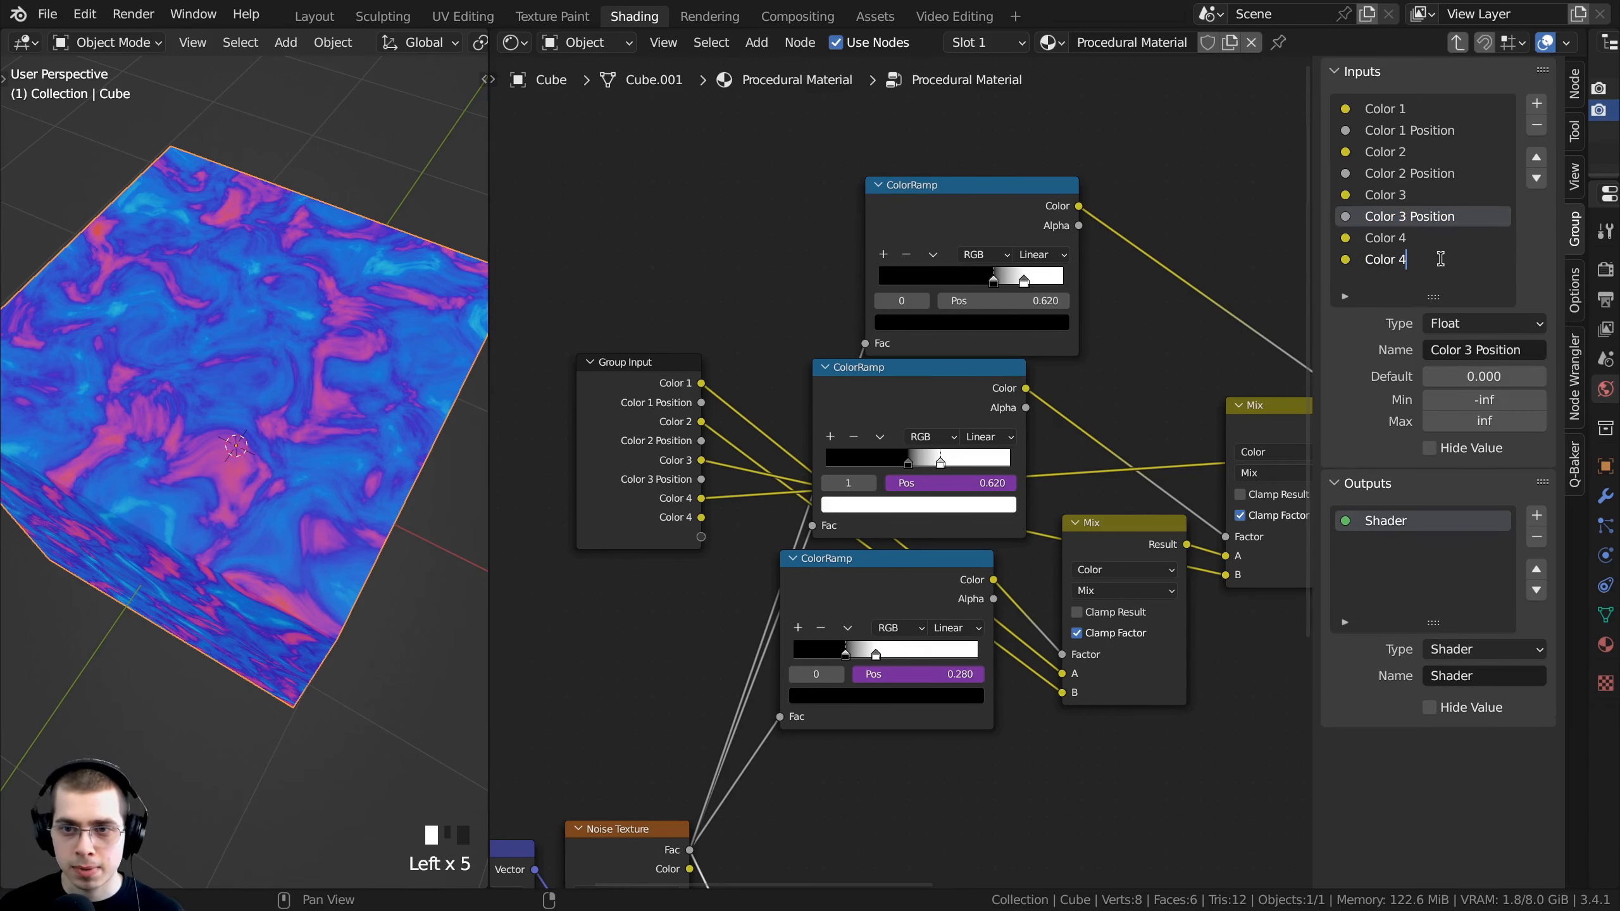
type("Position")
left_click(1408, 275)
left_click(1393, 261)
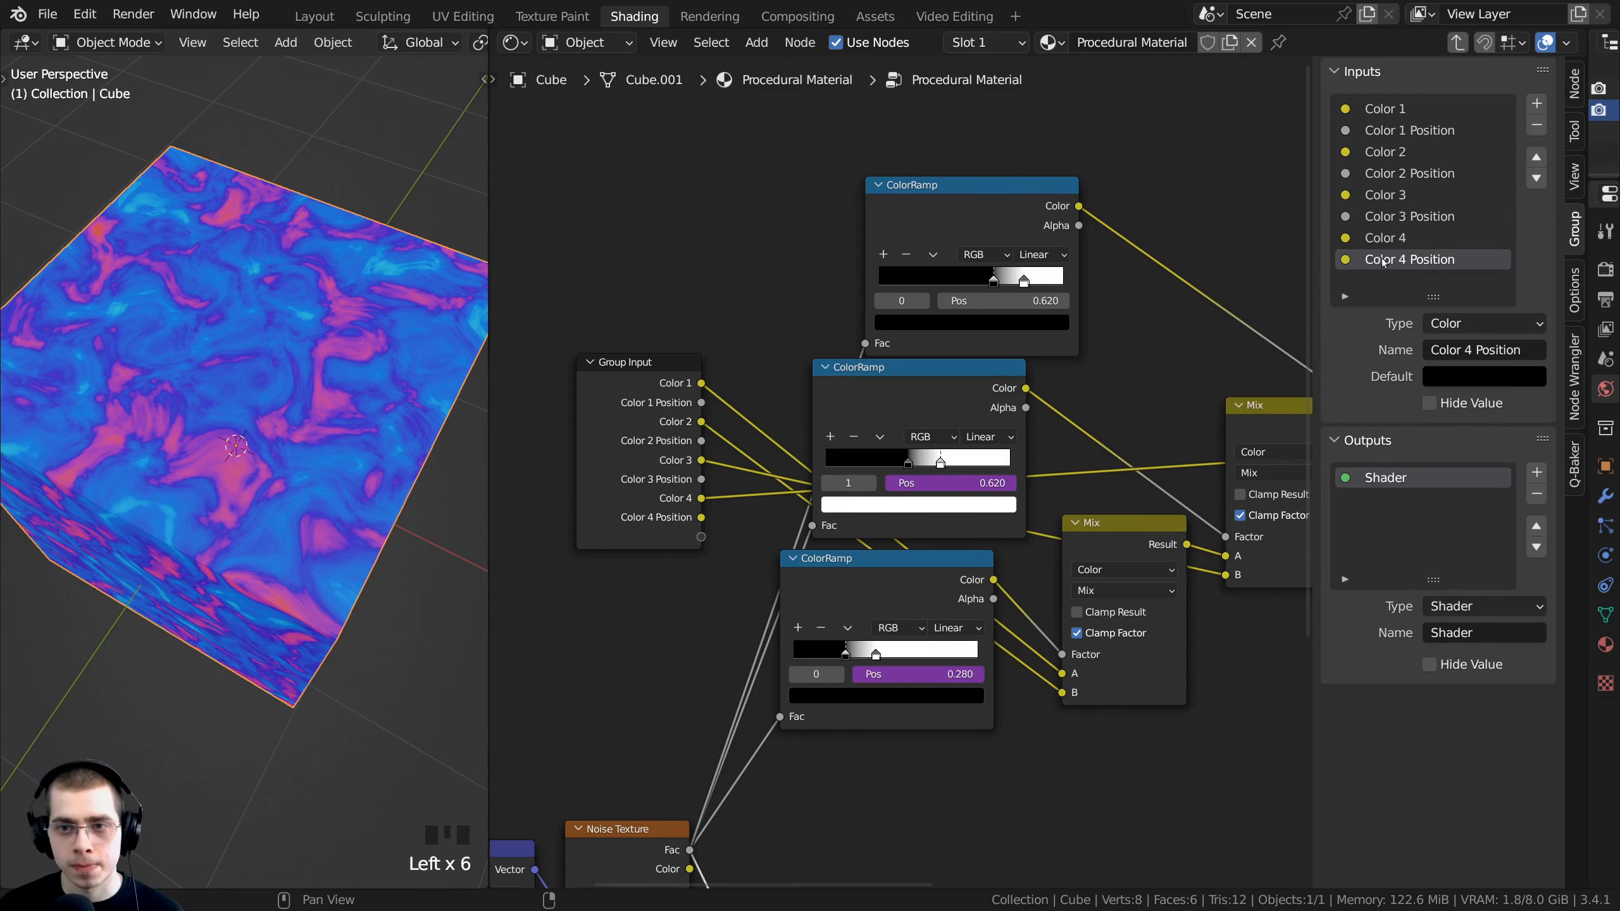
left_click(1440, 330)
left_click(1461, 396)
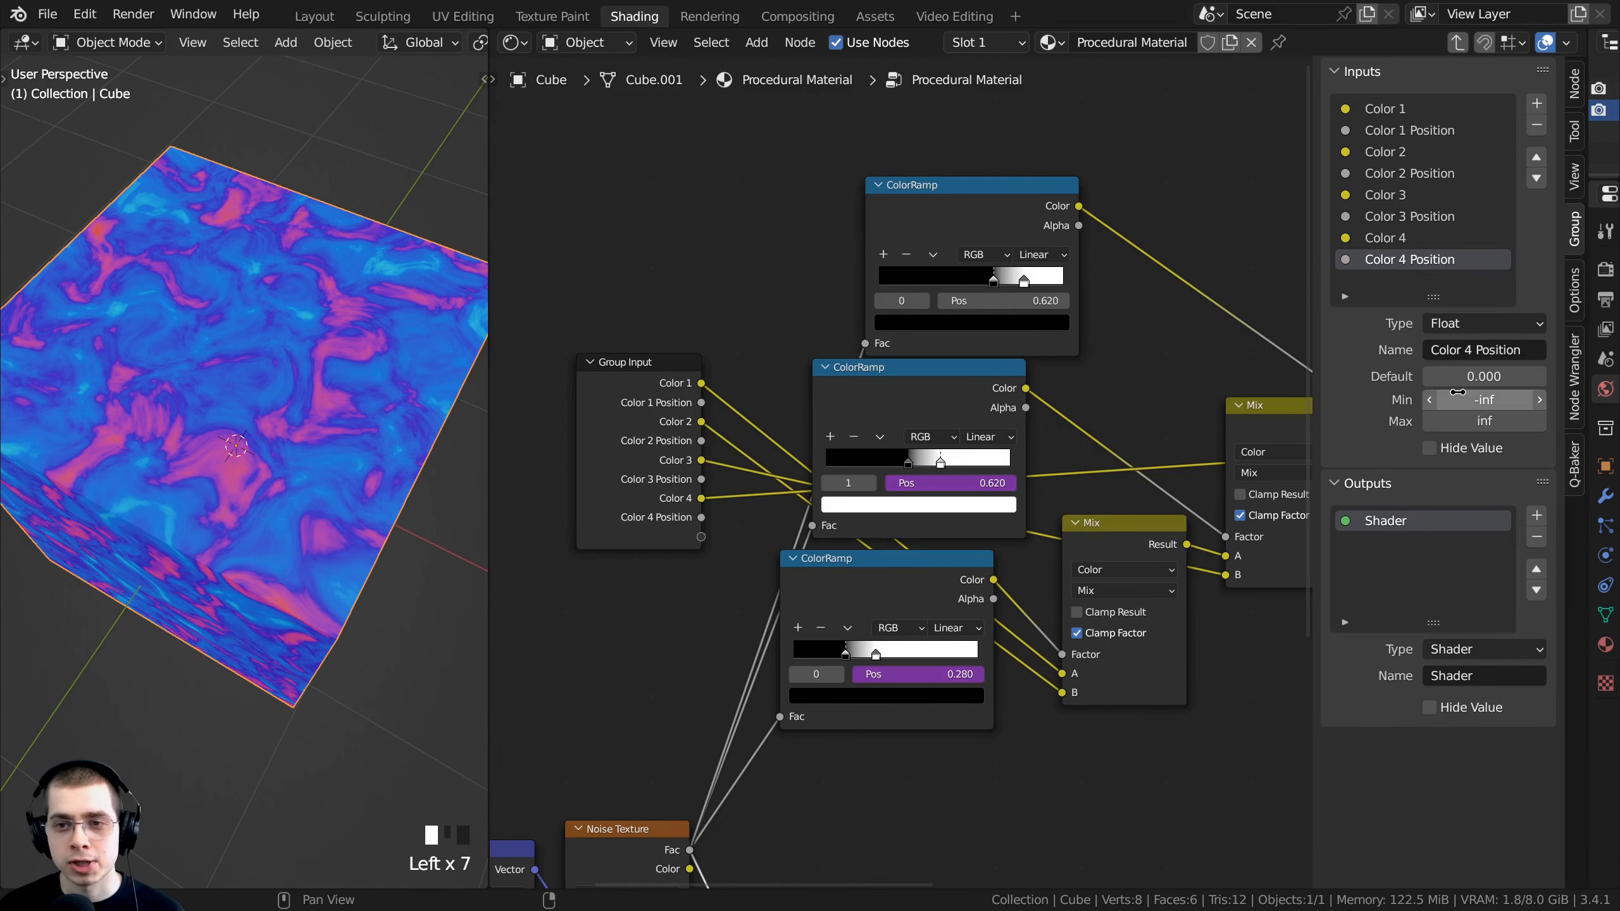
middle_click_drag(945, 399, 938, 413)
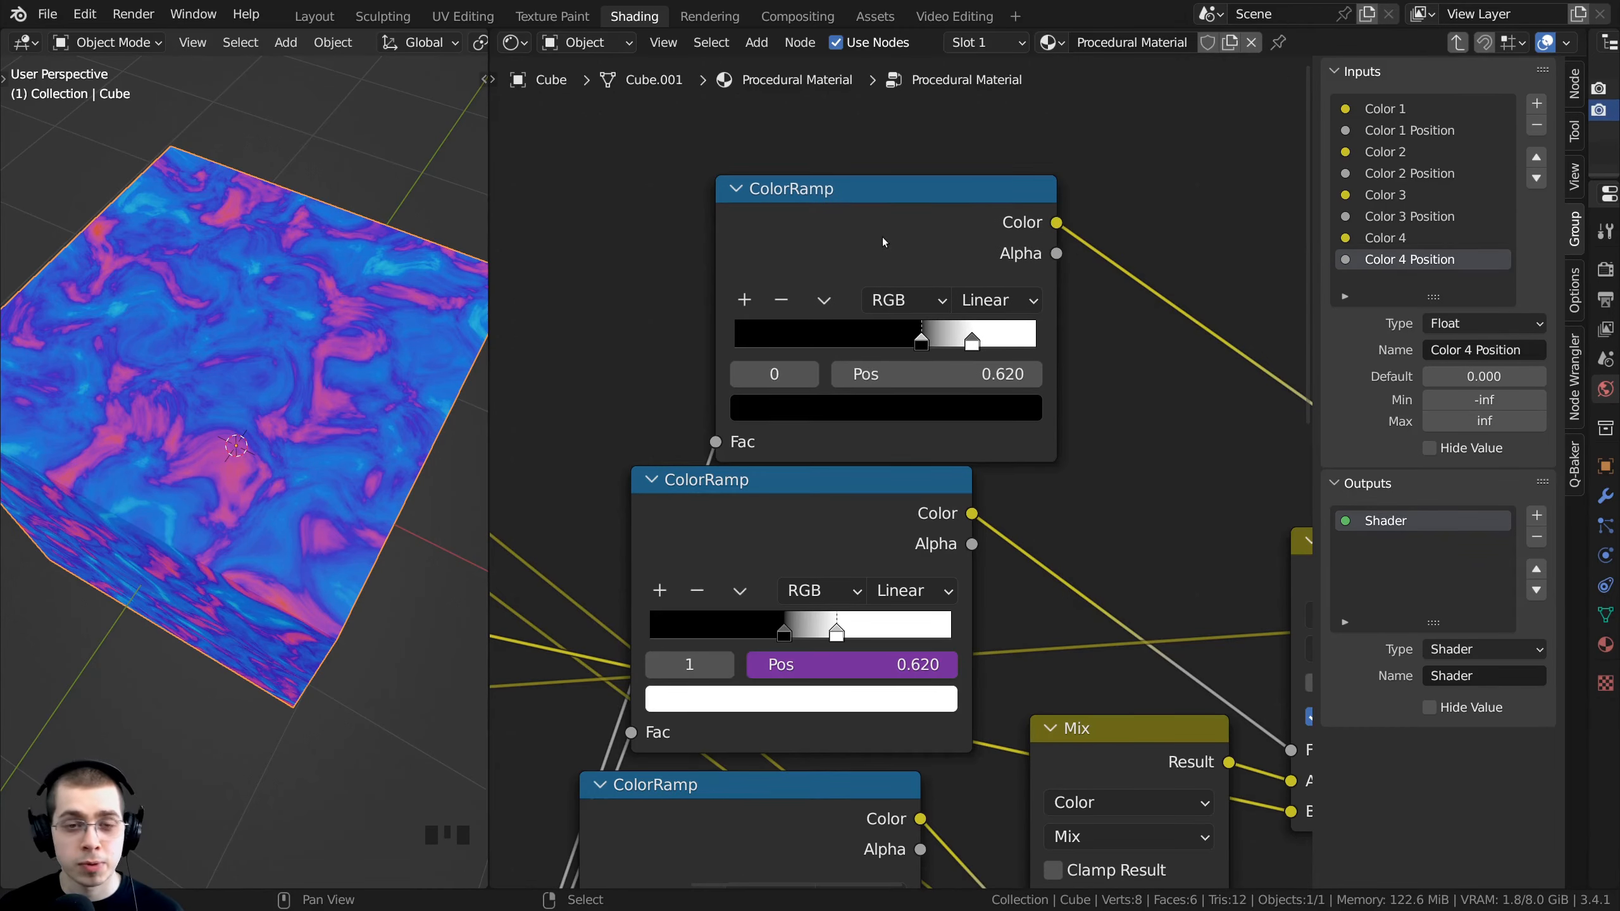
left_click_drag(882, 236, 886, 222)
left_click_drag(920, 326, 883, 335)
right_click(884, 336)
middle_click_drag(895, 345, 946, 350)
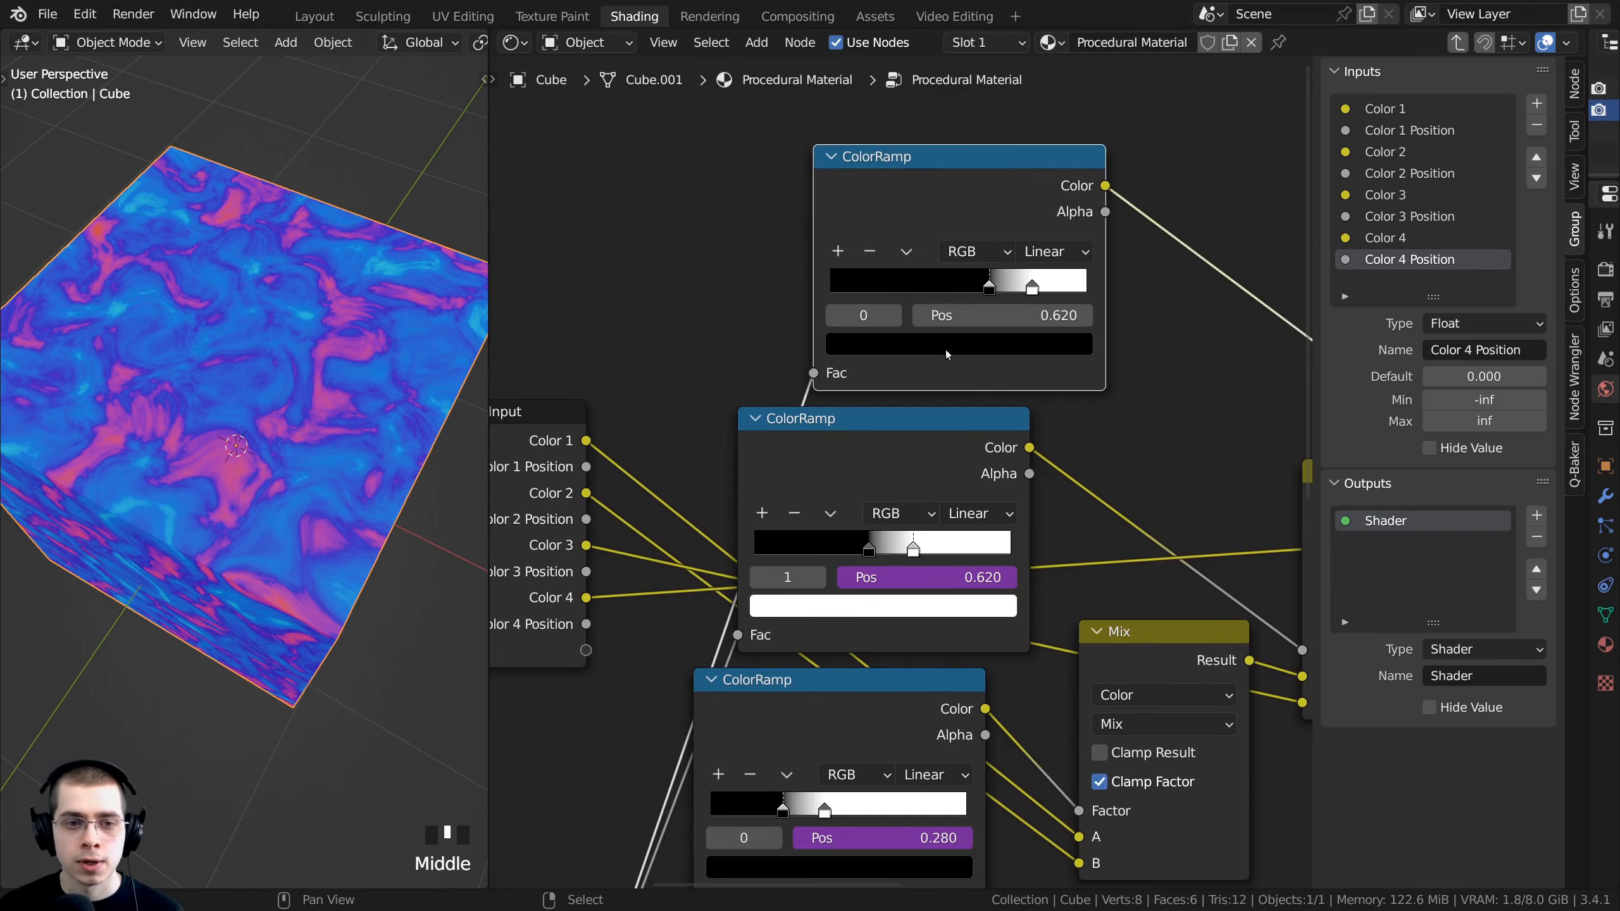
Step: Copy the data path of Color 4 Position from the group node and return inside the group
key("Tab")
scroll(879, 641, "up", 2)
middle_click_drag(877, 638, 842, 514)
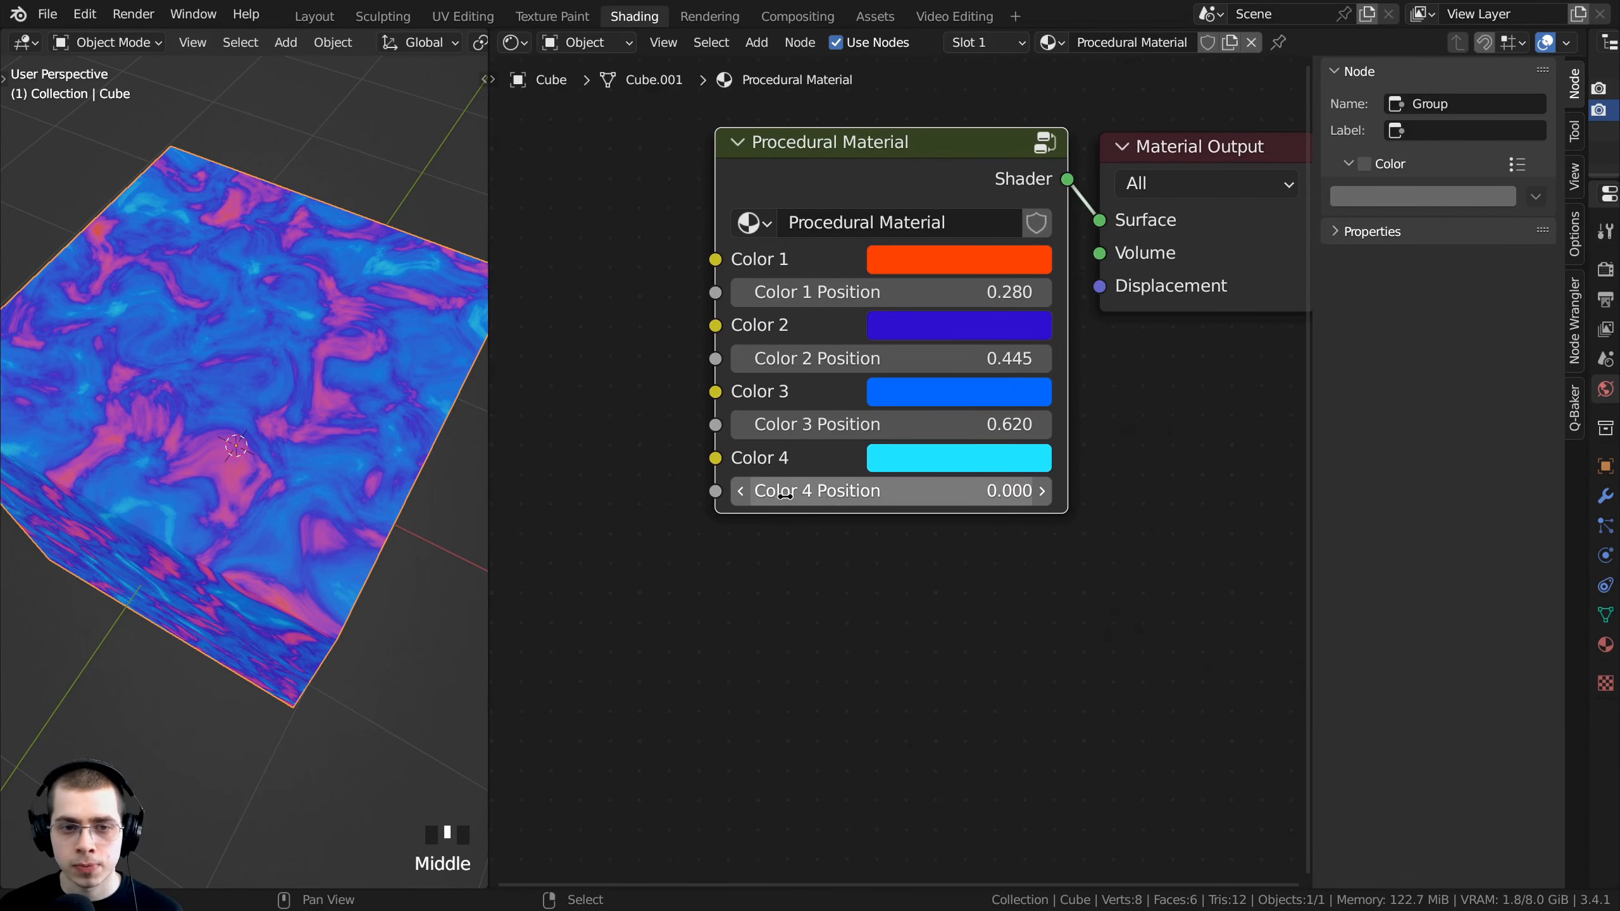
right_click(847, 491)
left_click(779, 496)
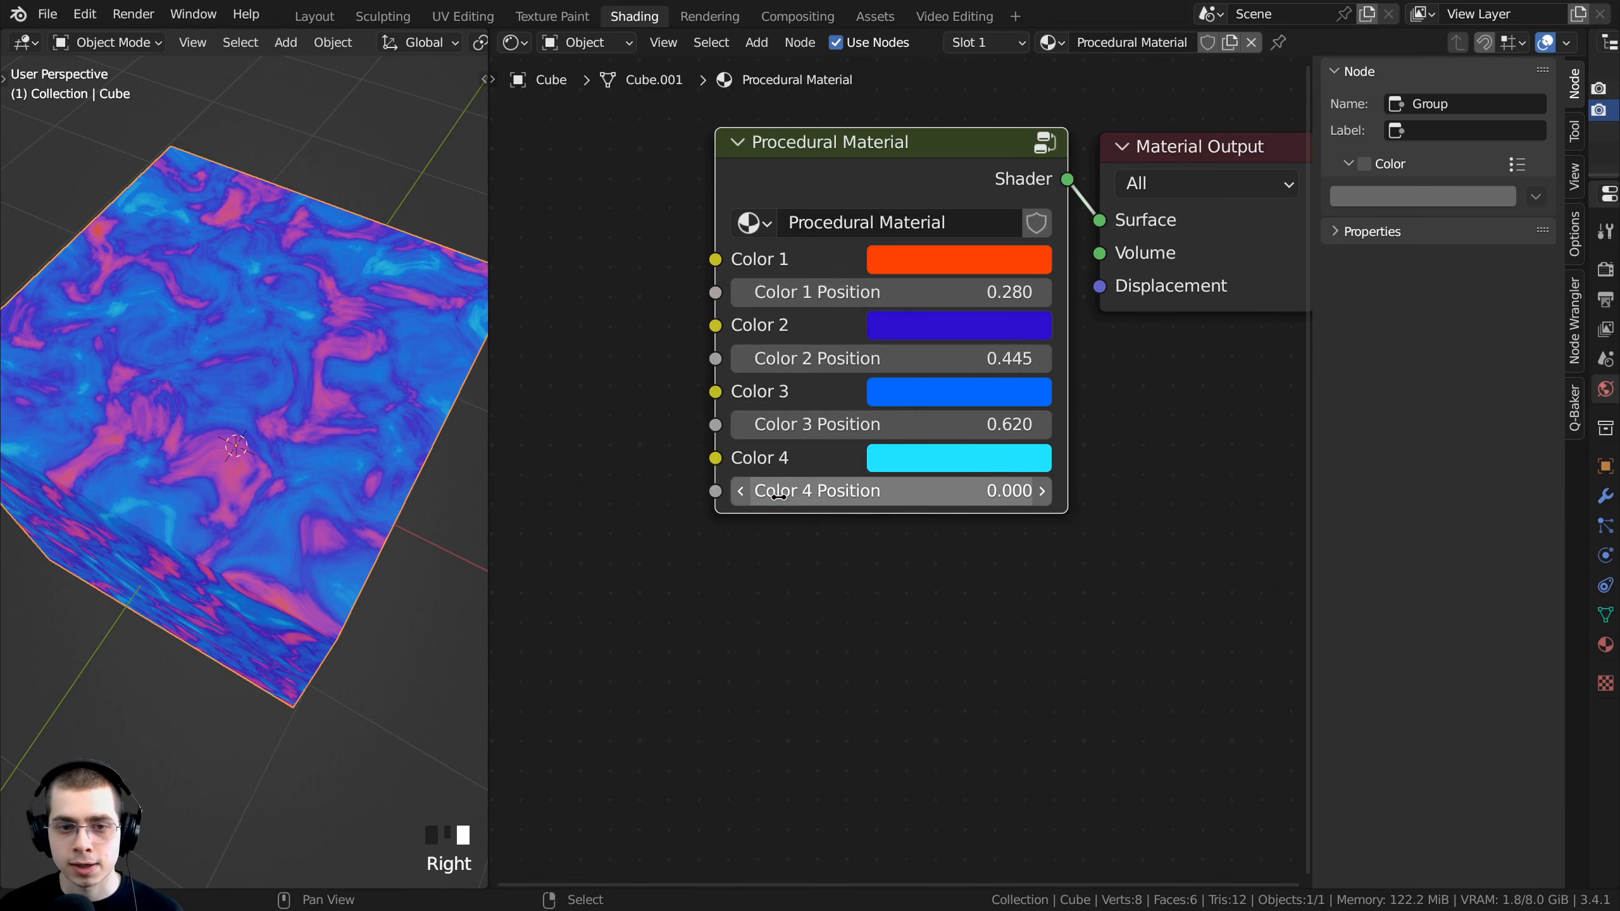
left_click(891, 177)
key("Tab")
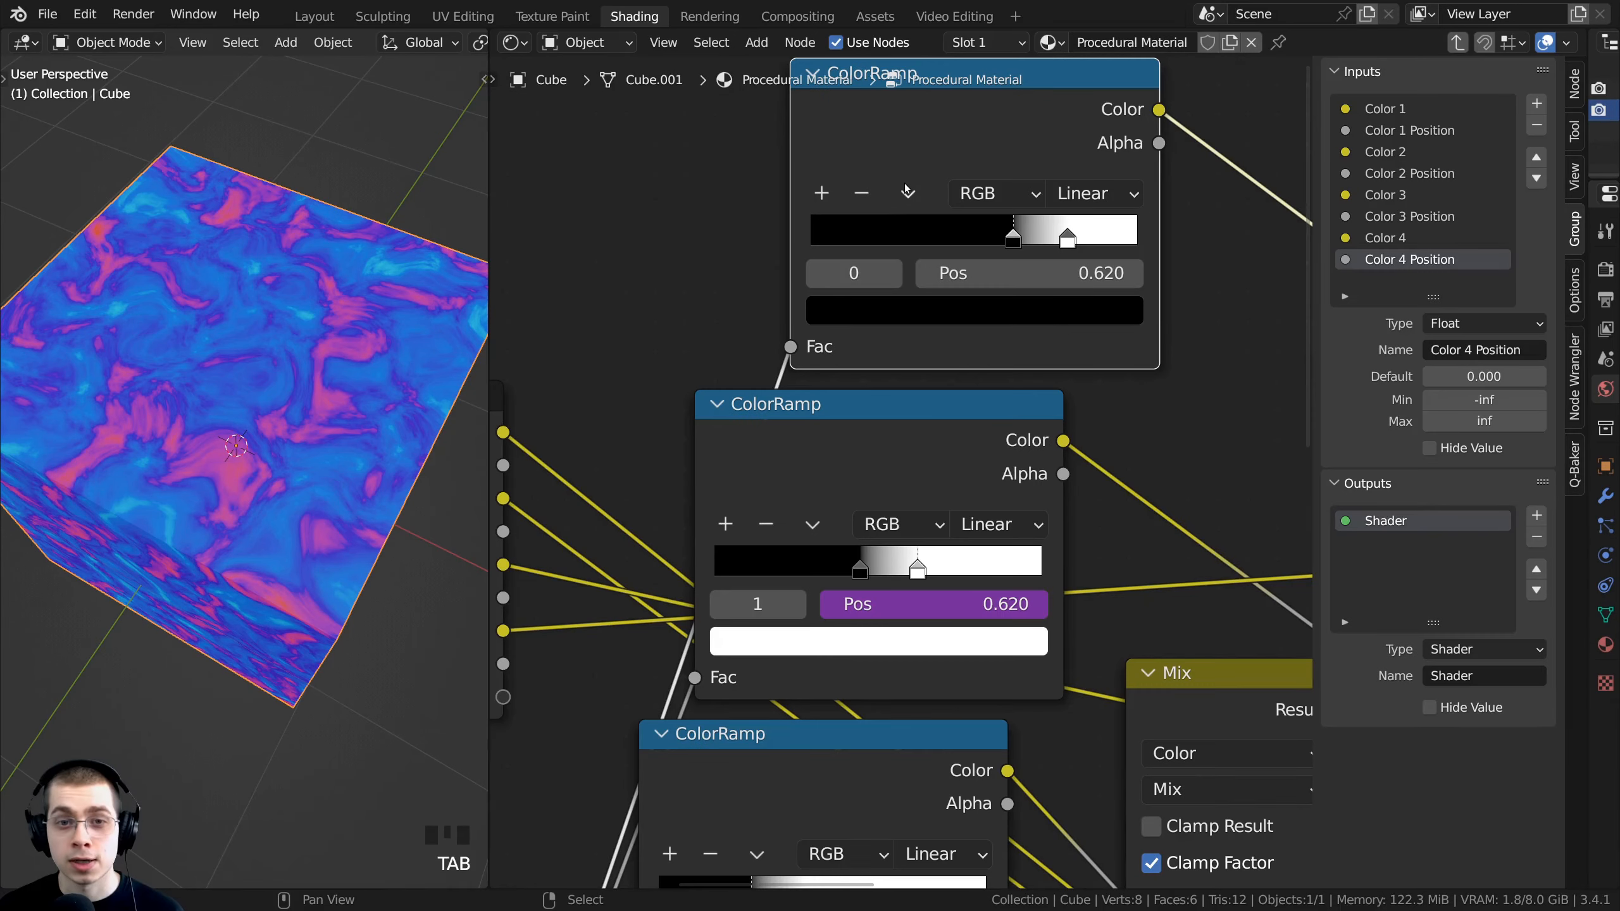
Step: Add a driver to the black stop's position on the uppermost ColorRamp and set its type to Sum Values
middle_click_drag(906, 189, 853, 318)
left_click(959, 336)
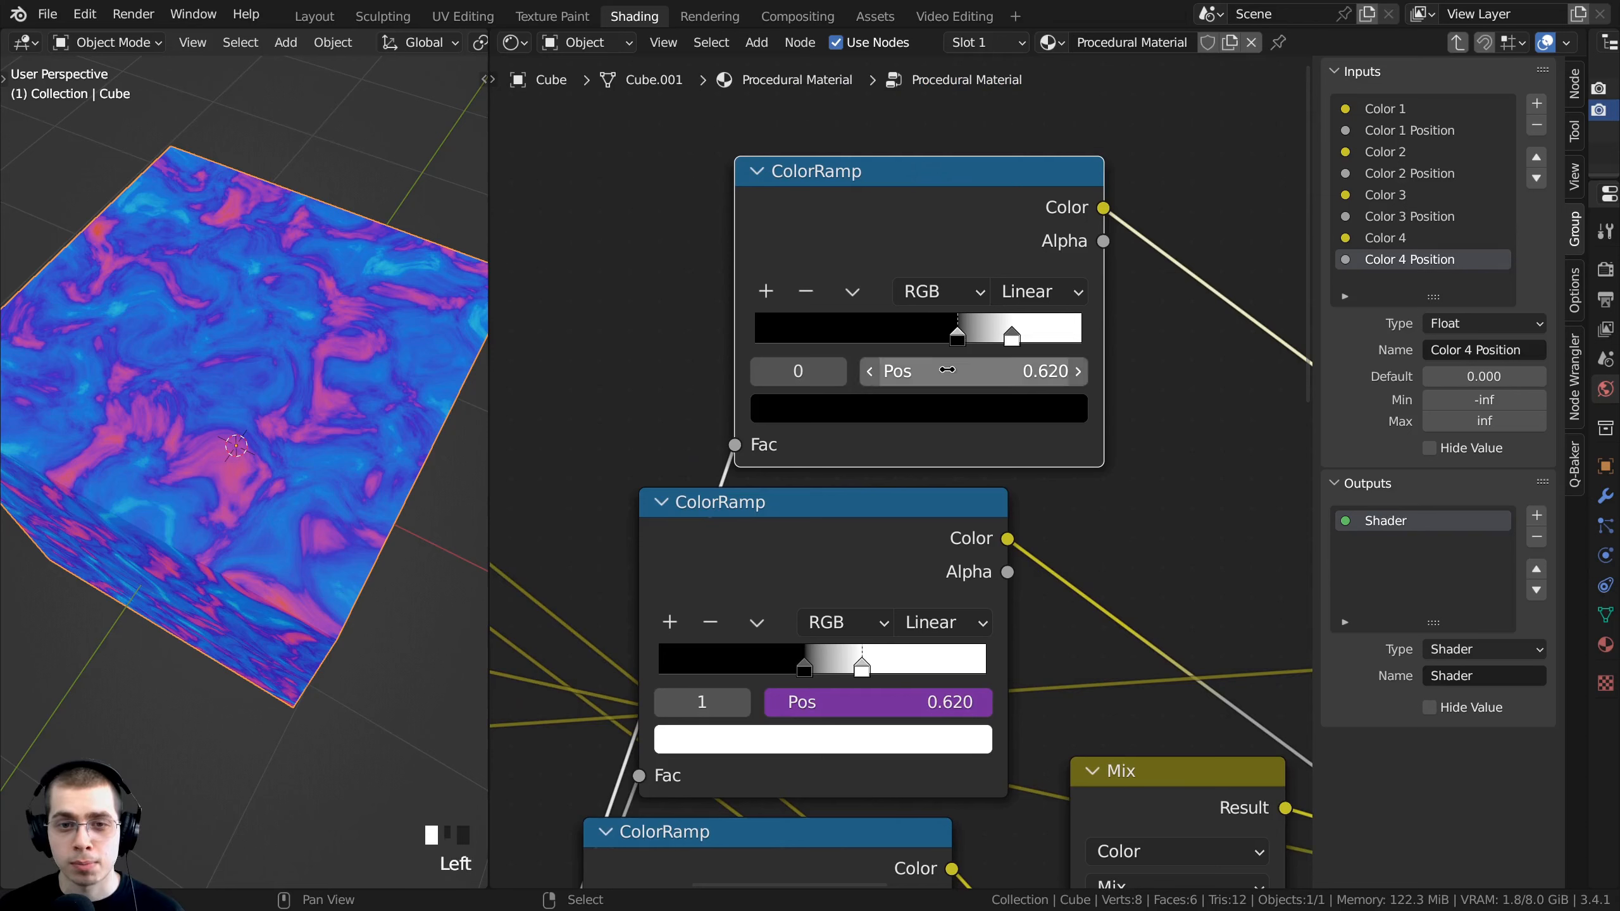
right_click(931, 374)
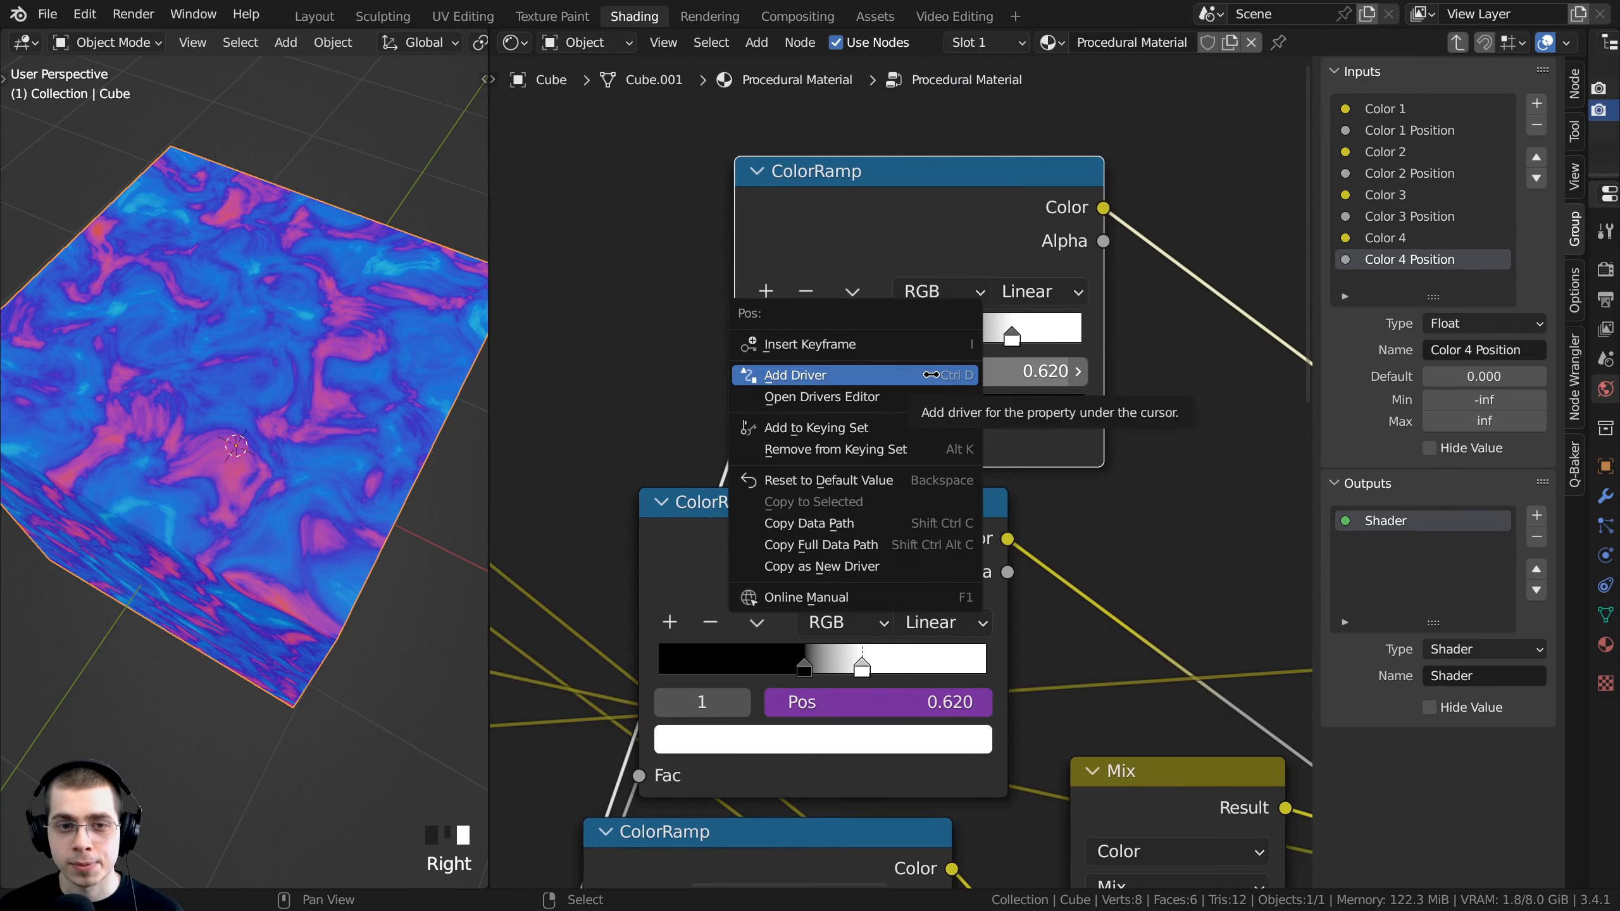
left_click(817, 378)
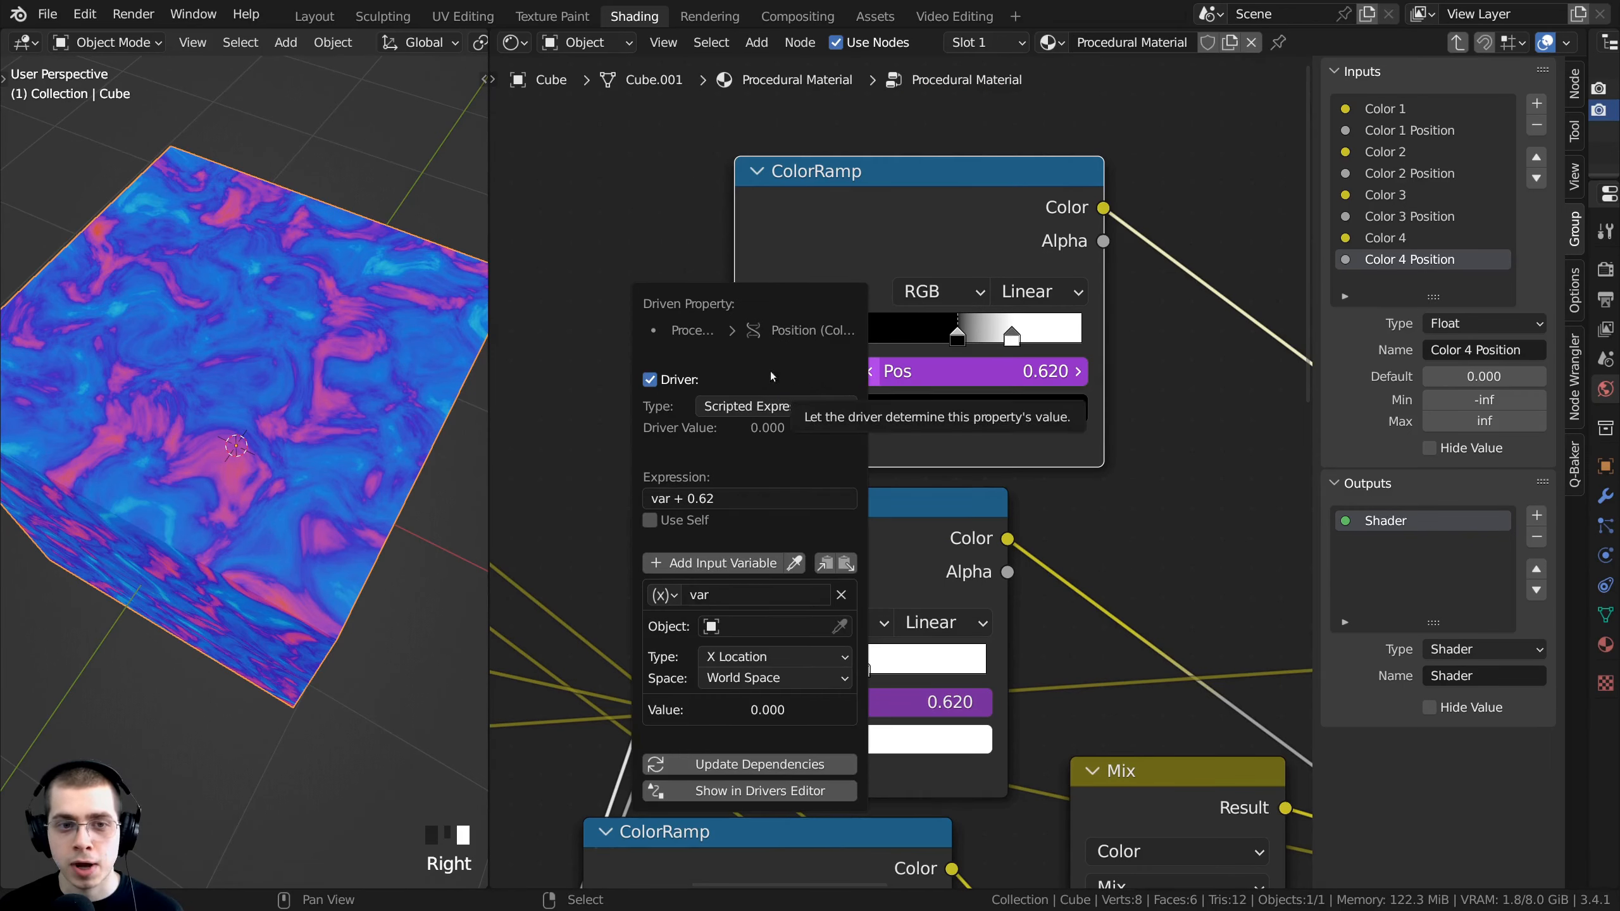
left_click(726, 412)
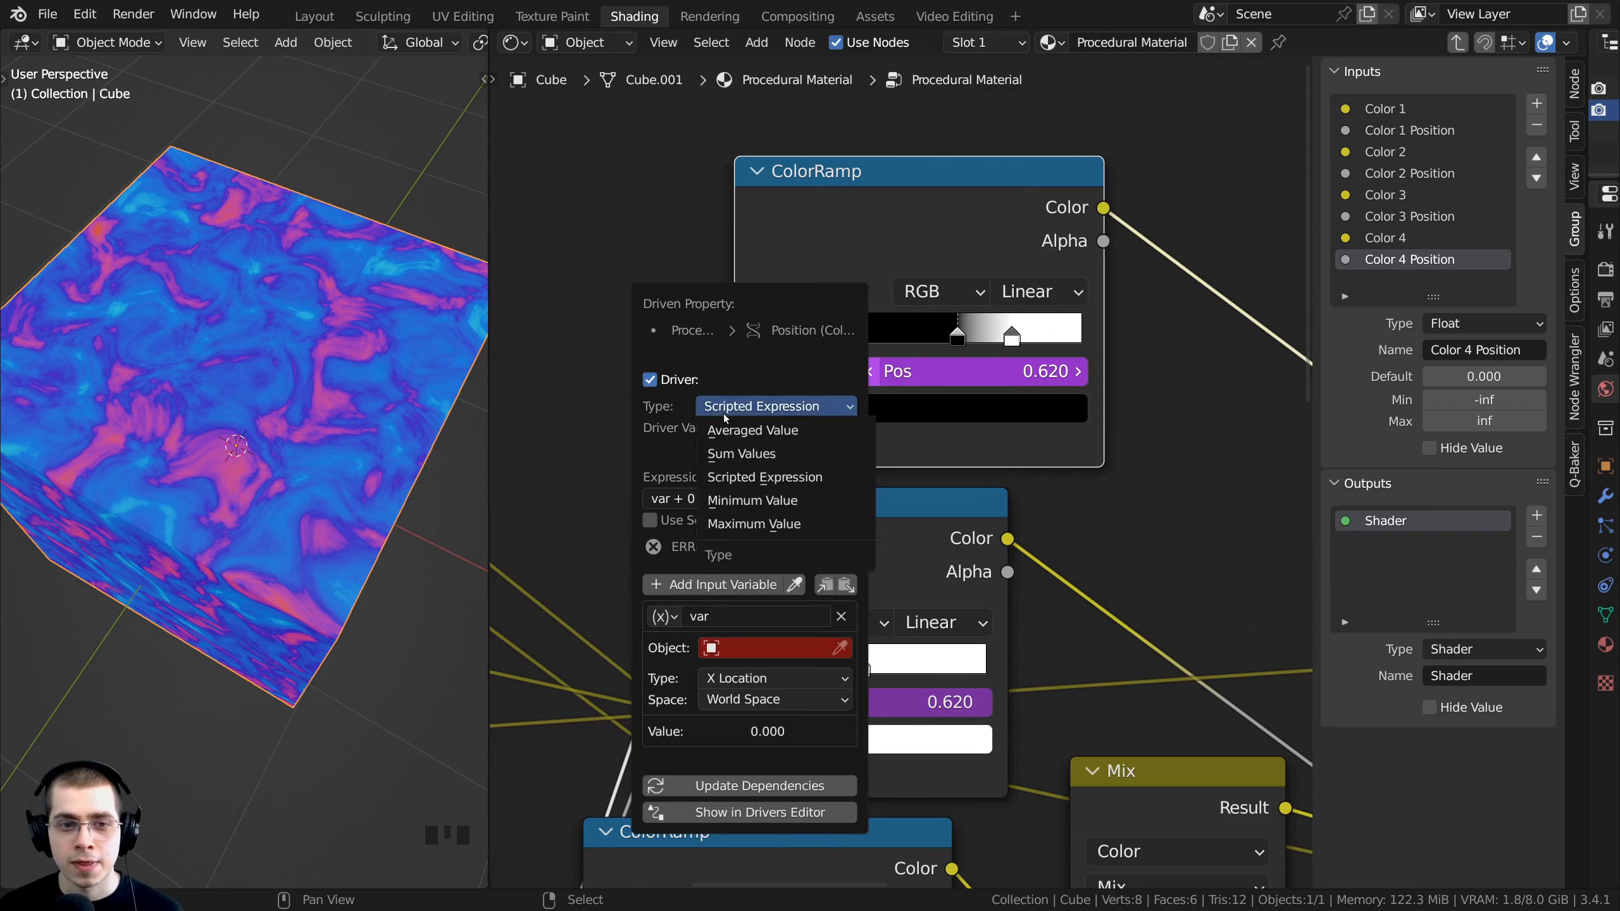
left_click(737, 455)
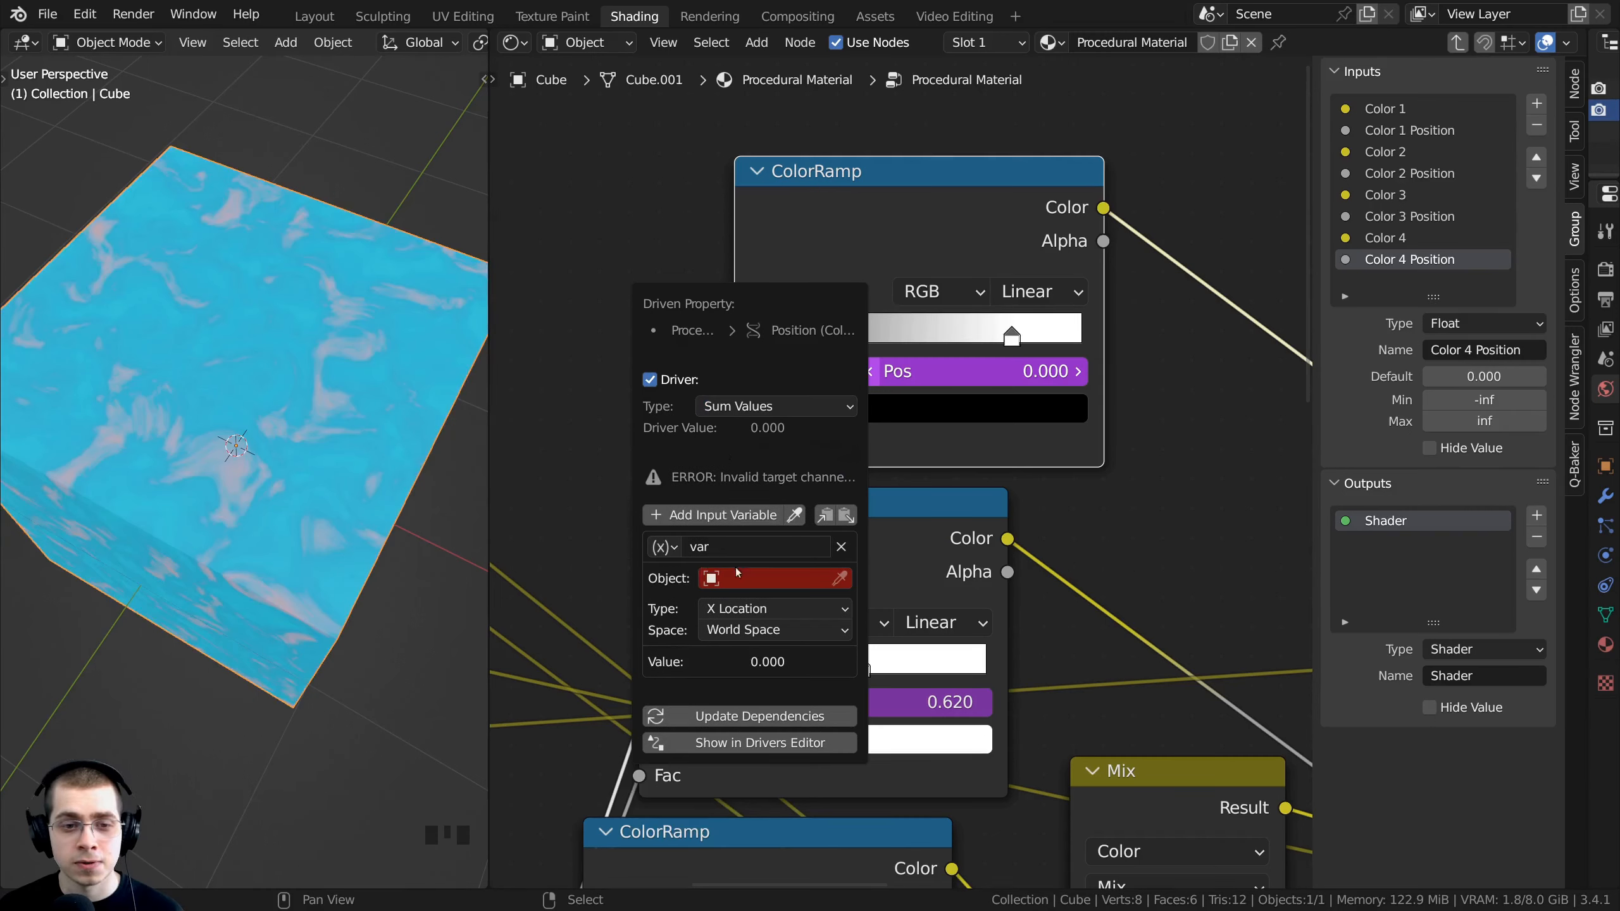
Step: Replace the black stop driver's default variable with an input variable that targets the material Procedural Material
left_click(841, 546)
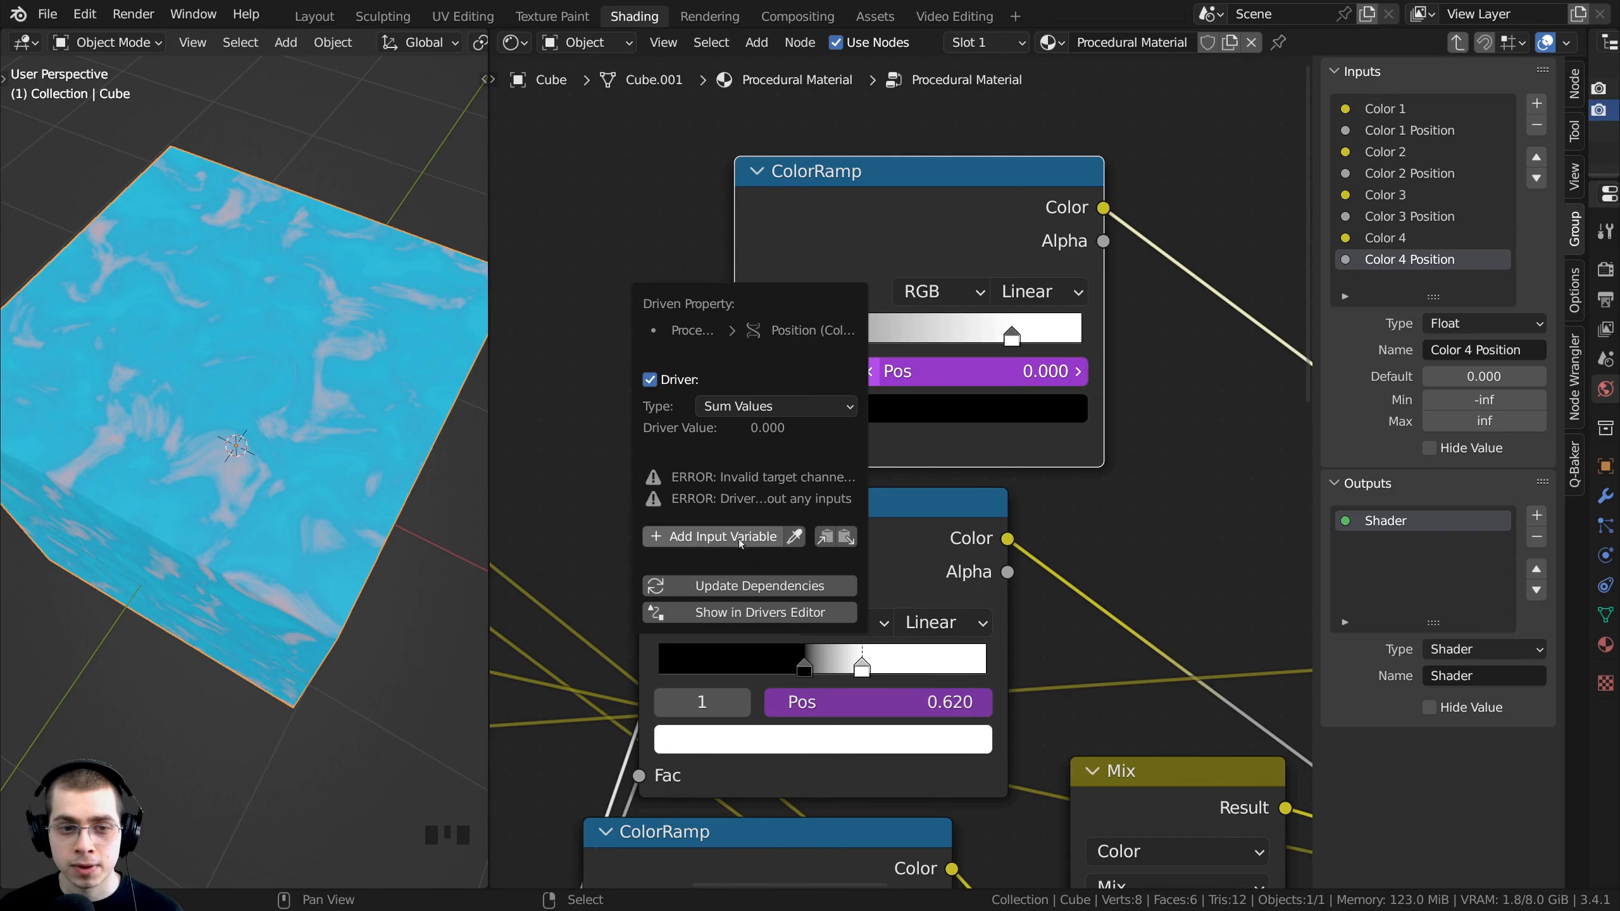
left_click(717, 538)
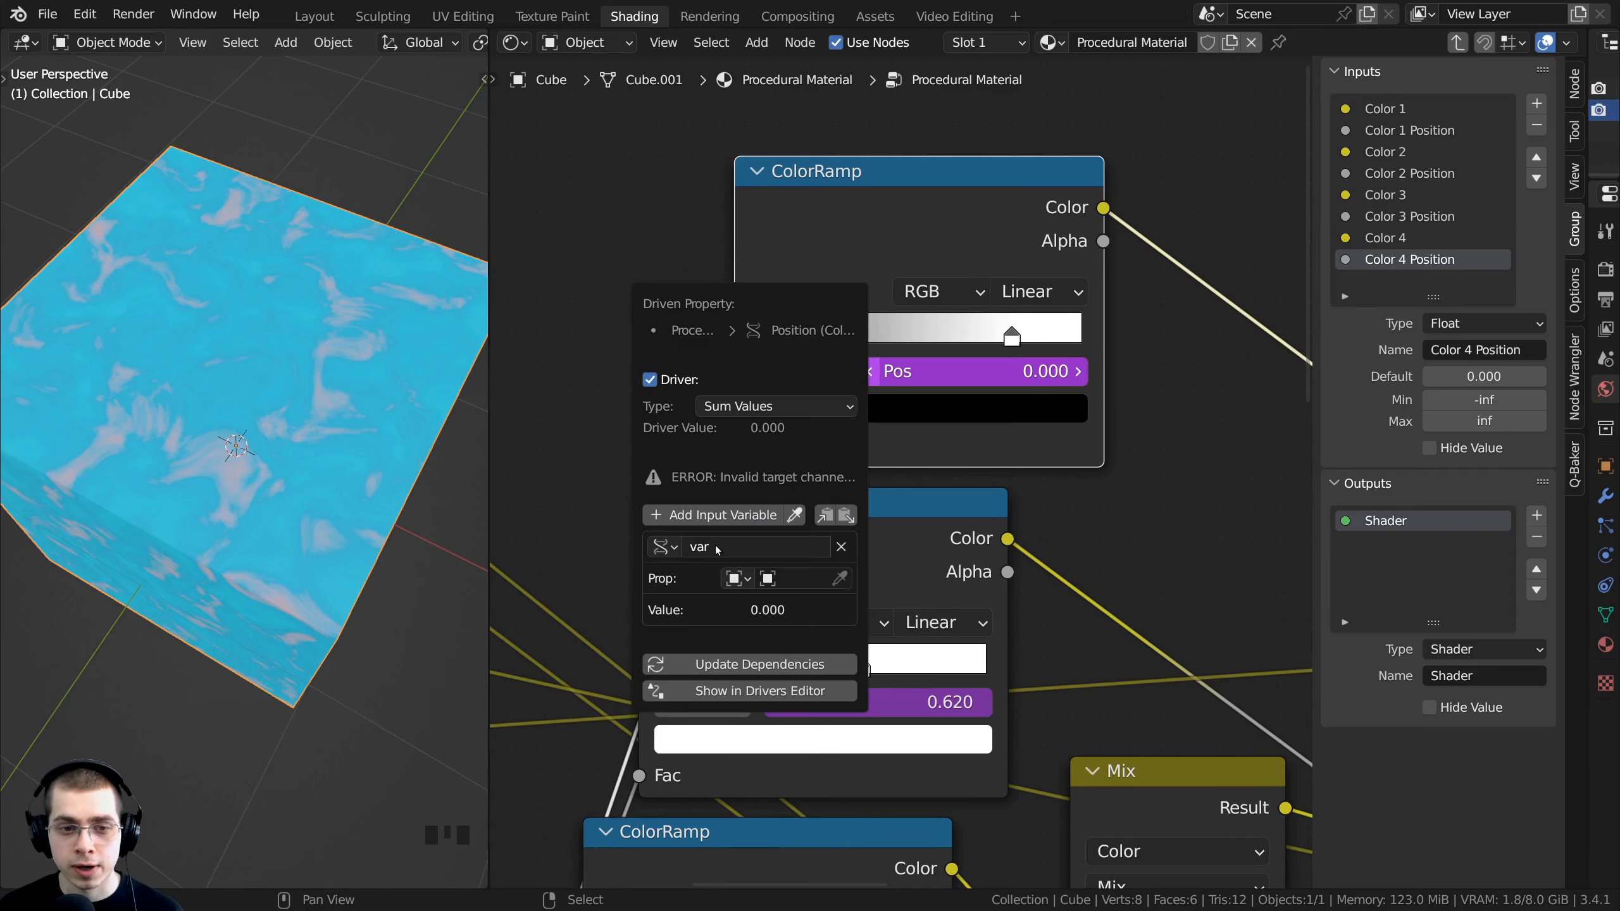
left_click(736, 579)
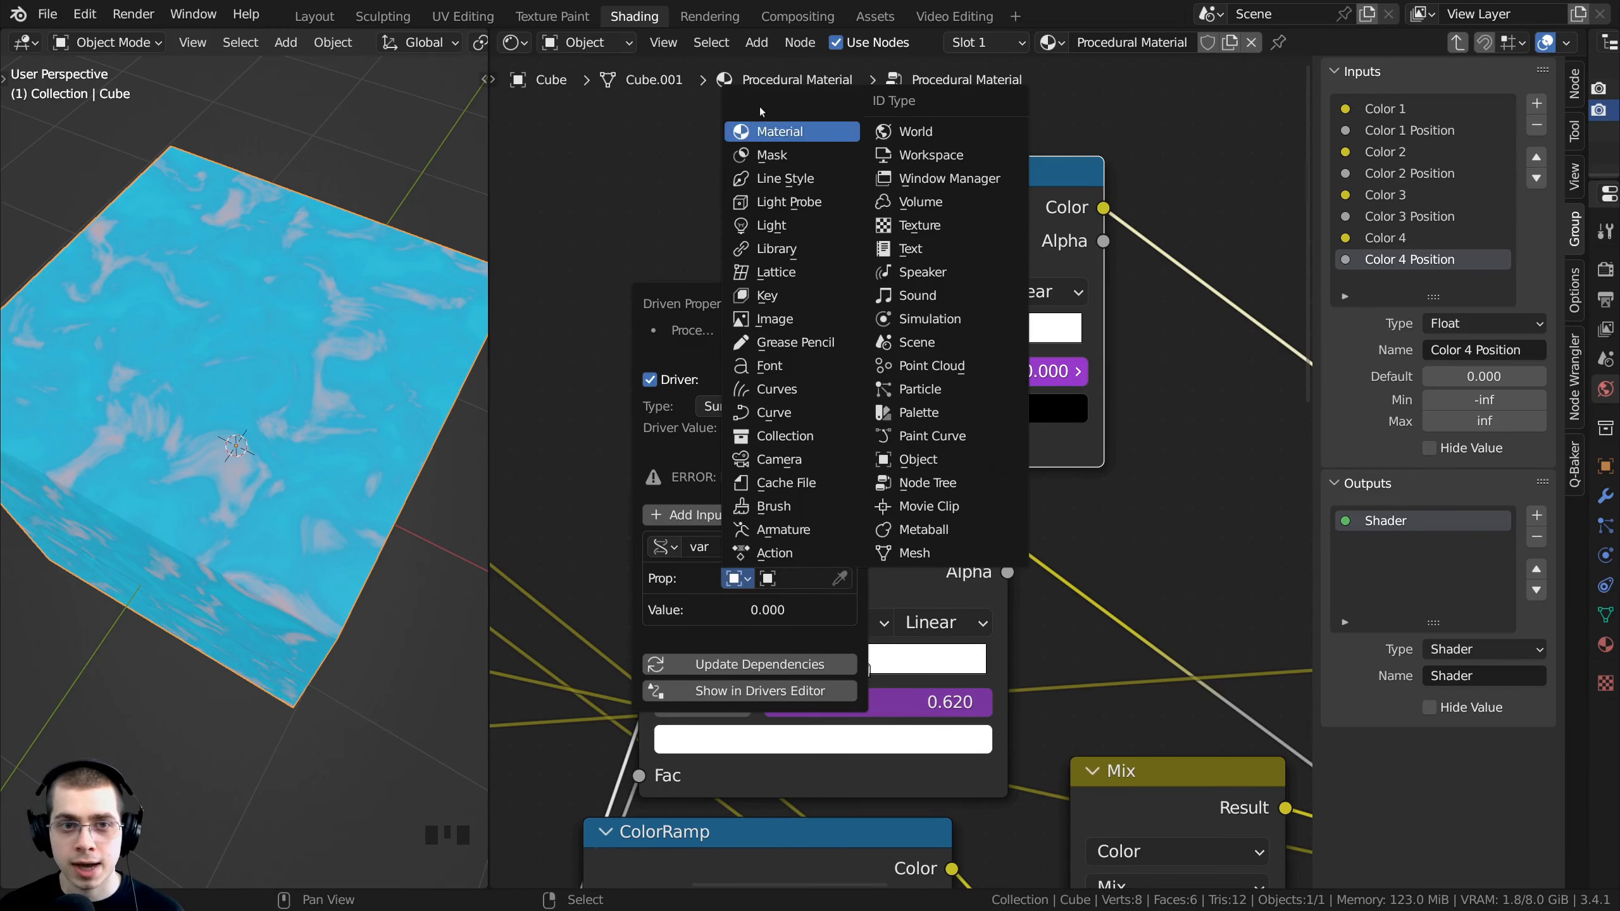
left_click(767, 133)
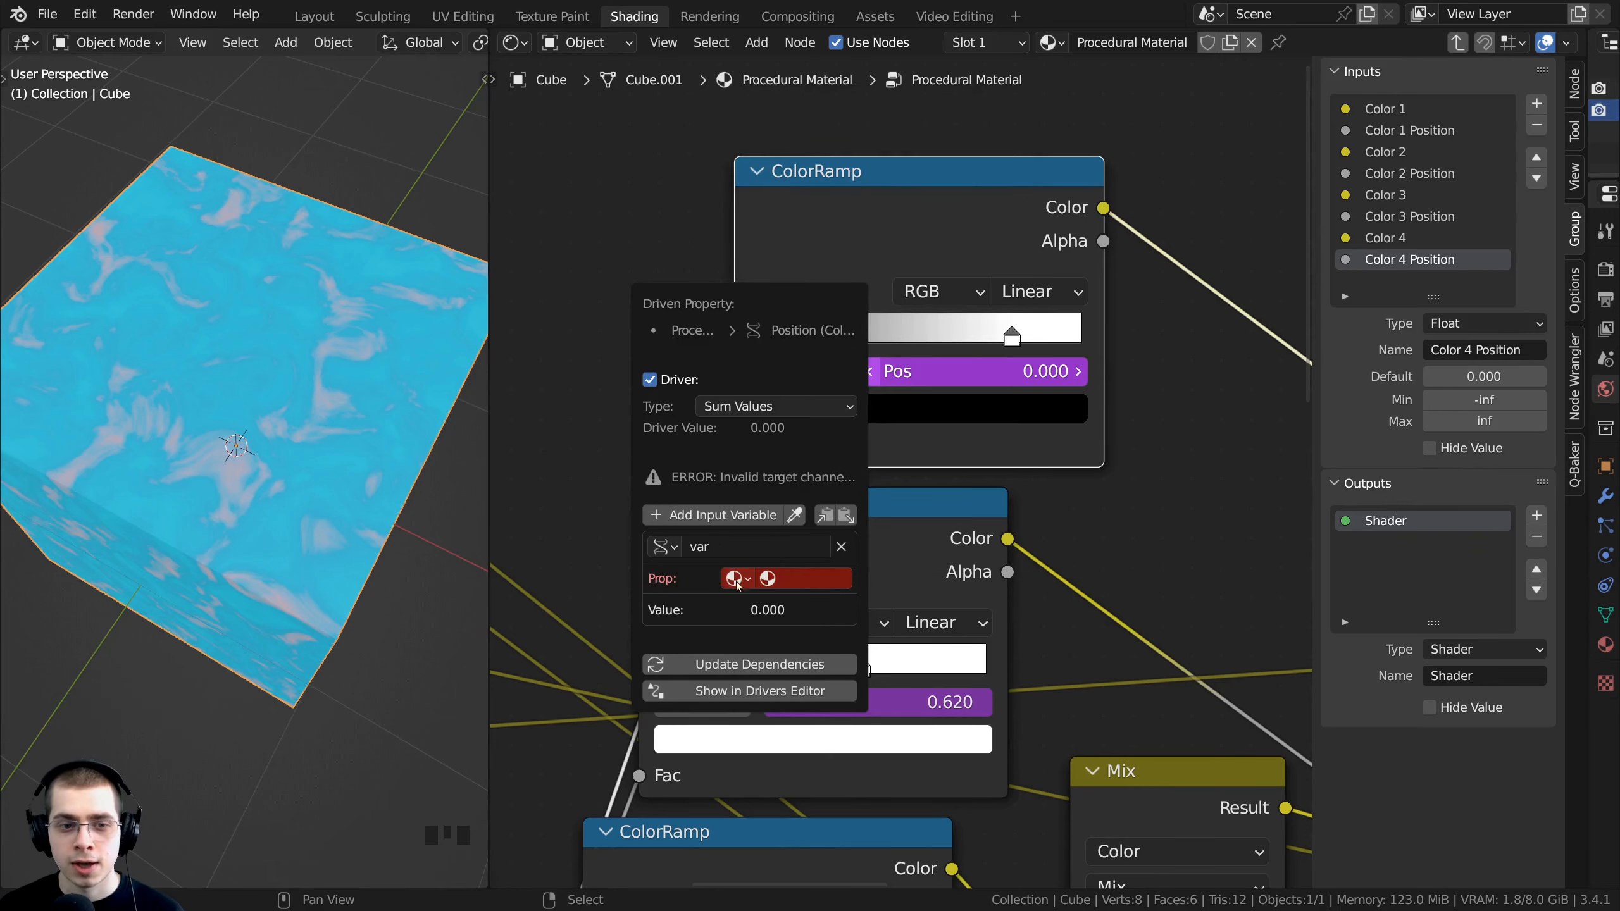
left_click(802, 579)
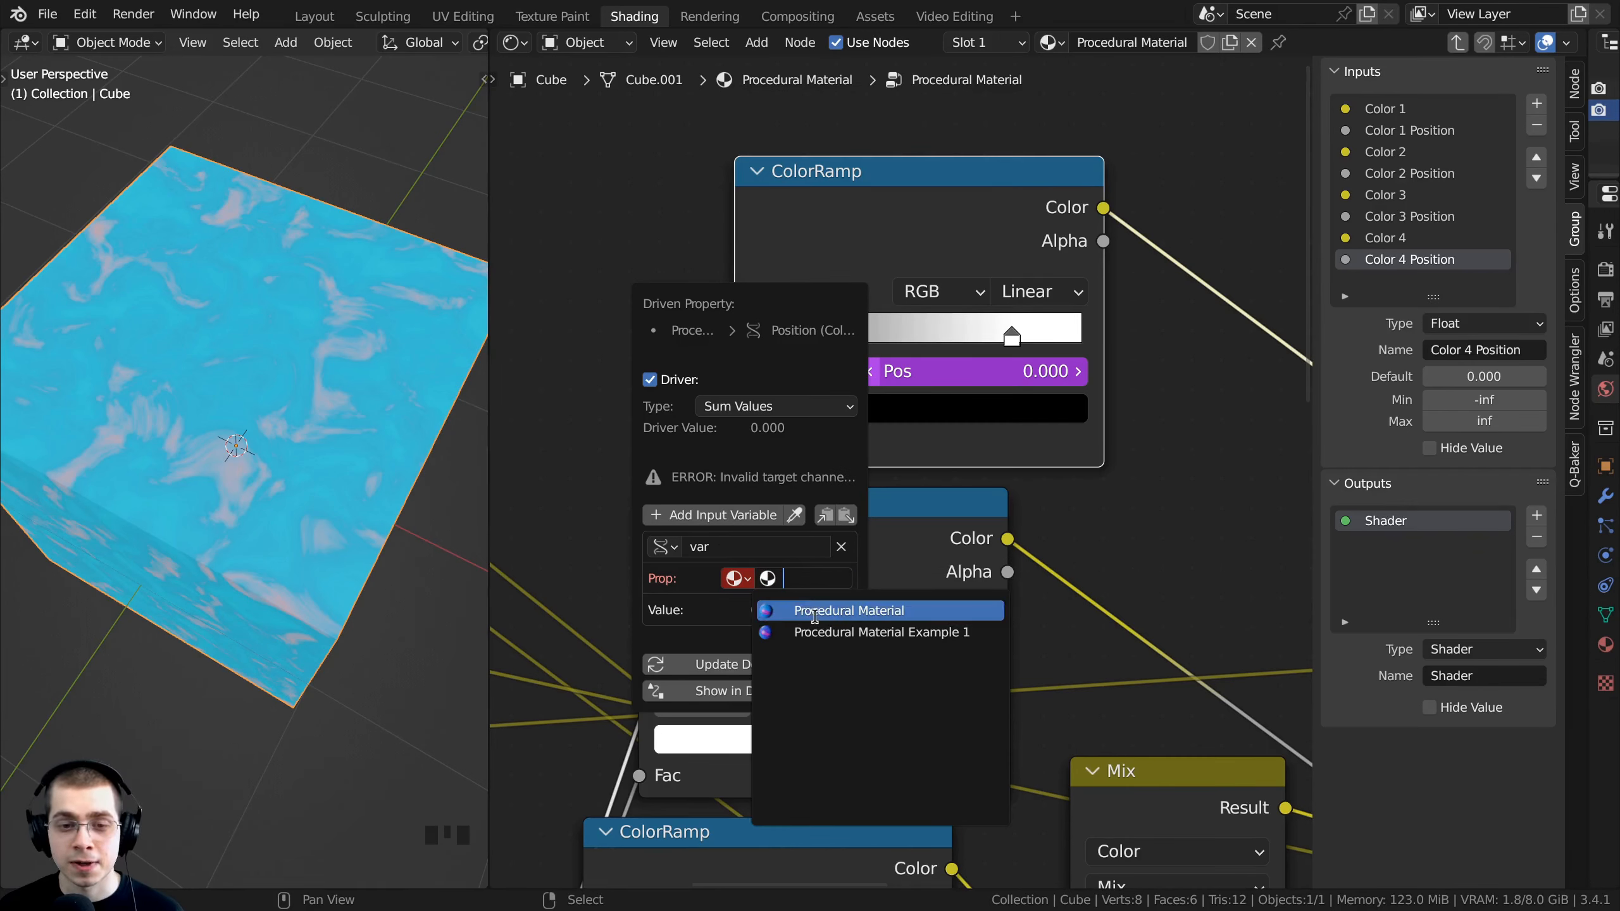
left_click(814, 613)
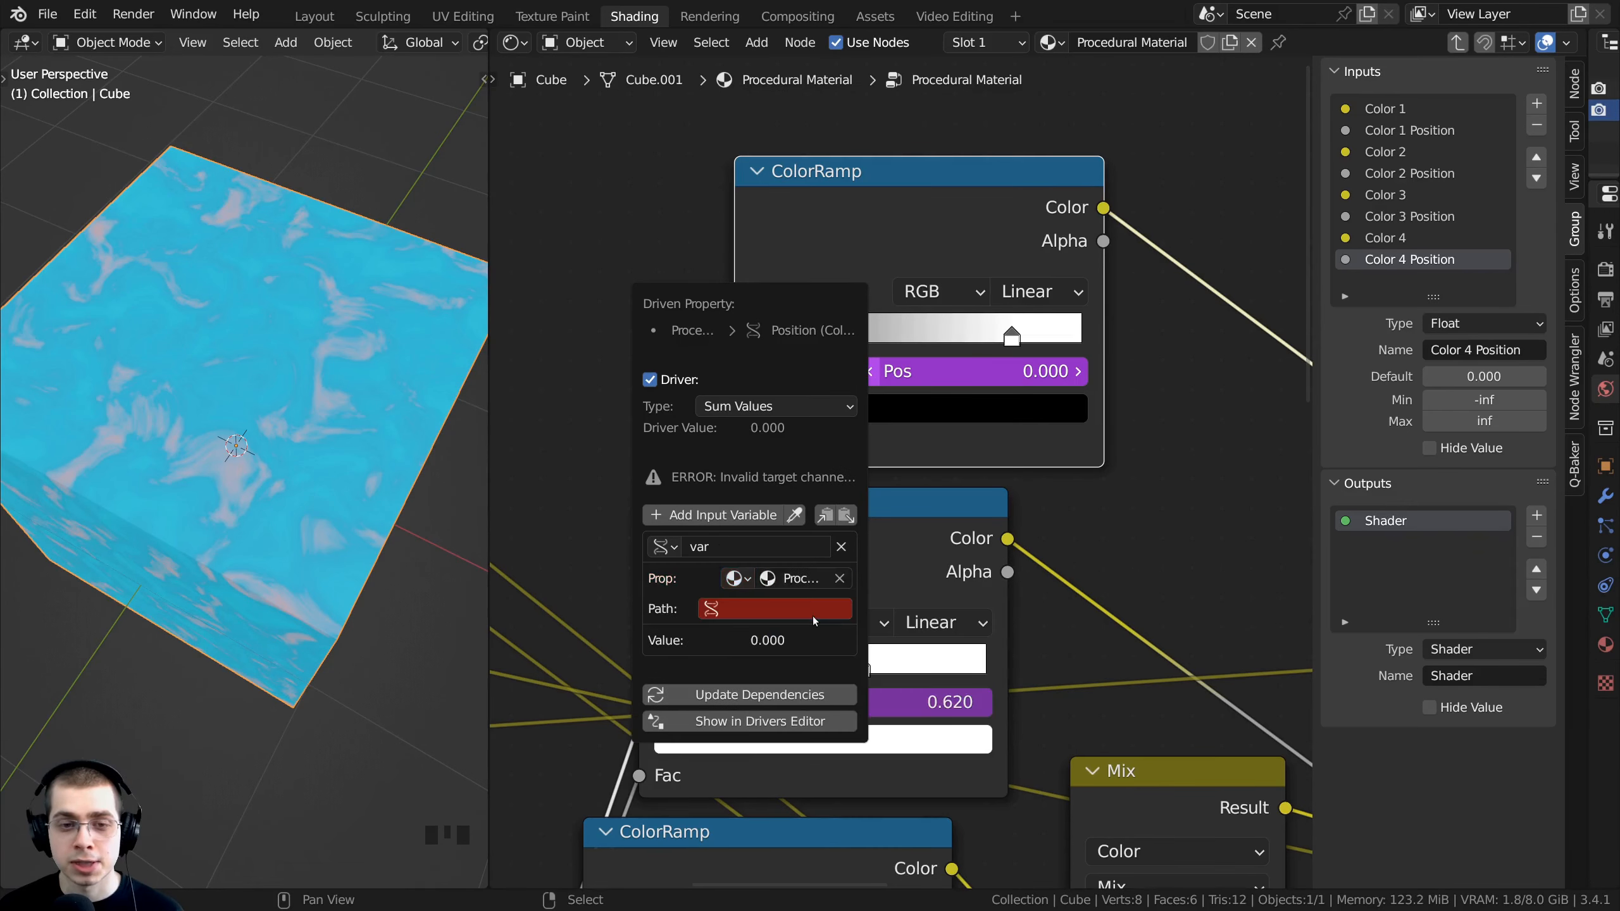
Step: Paste the copied Color 4 Position data path as the driver variable's path
left_click(747, 609)
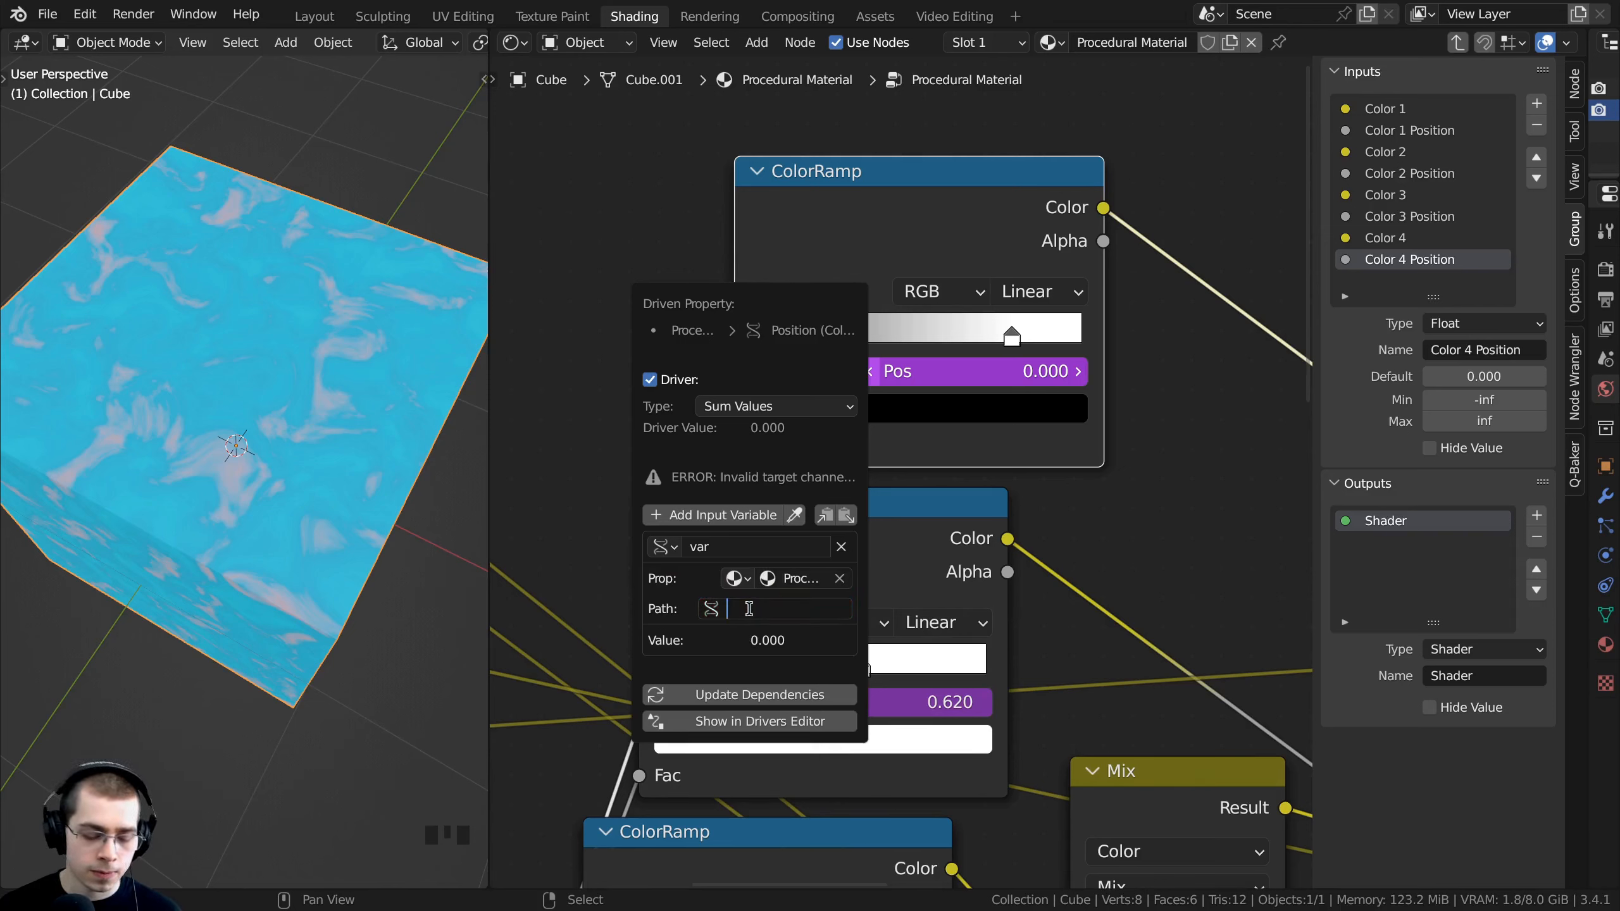
key("ctrl+v")
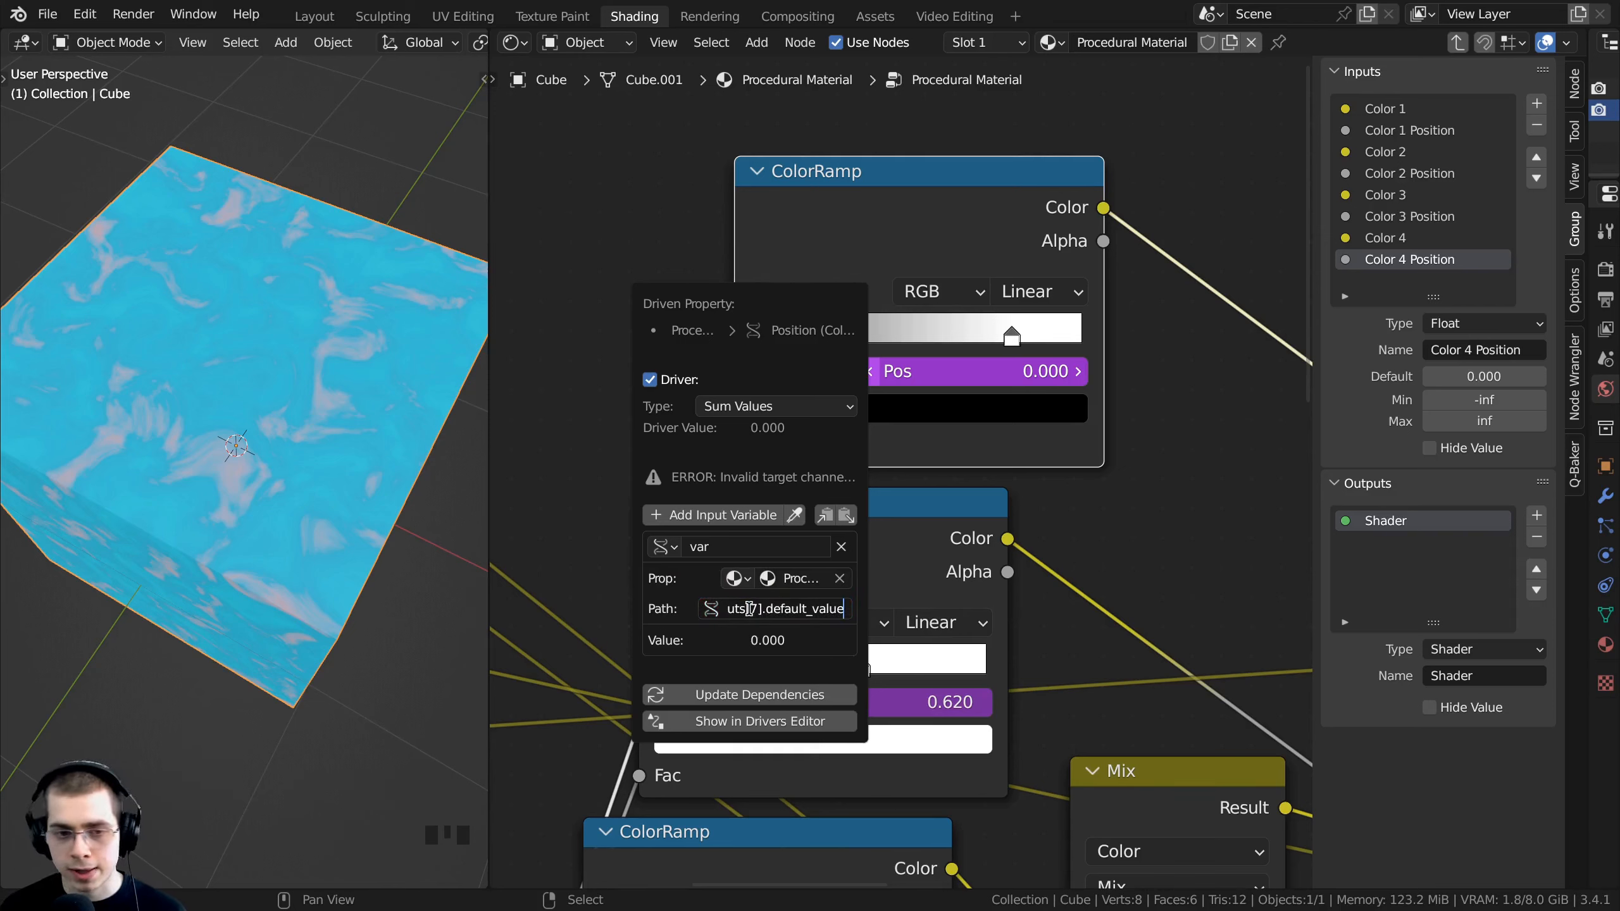
key("Return")
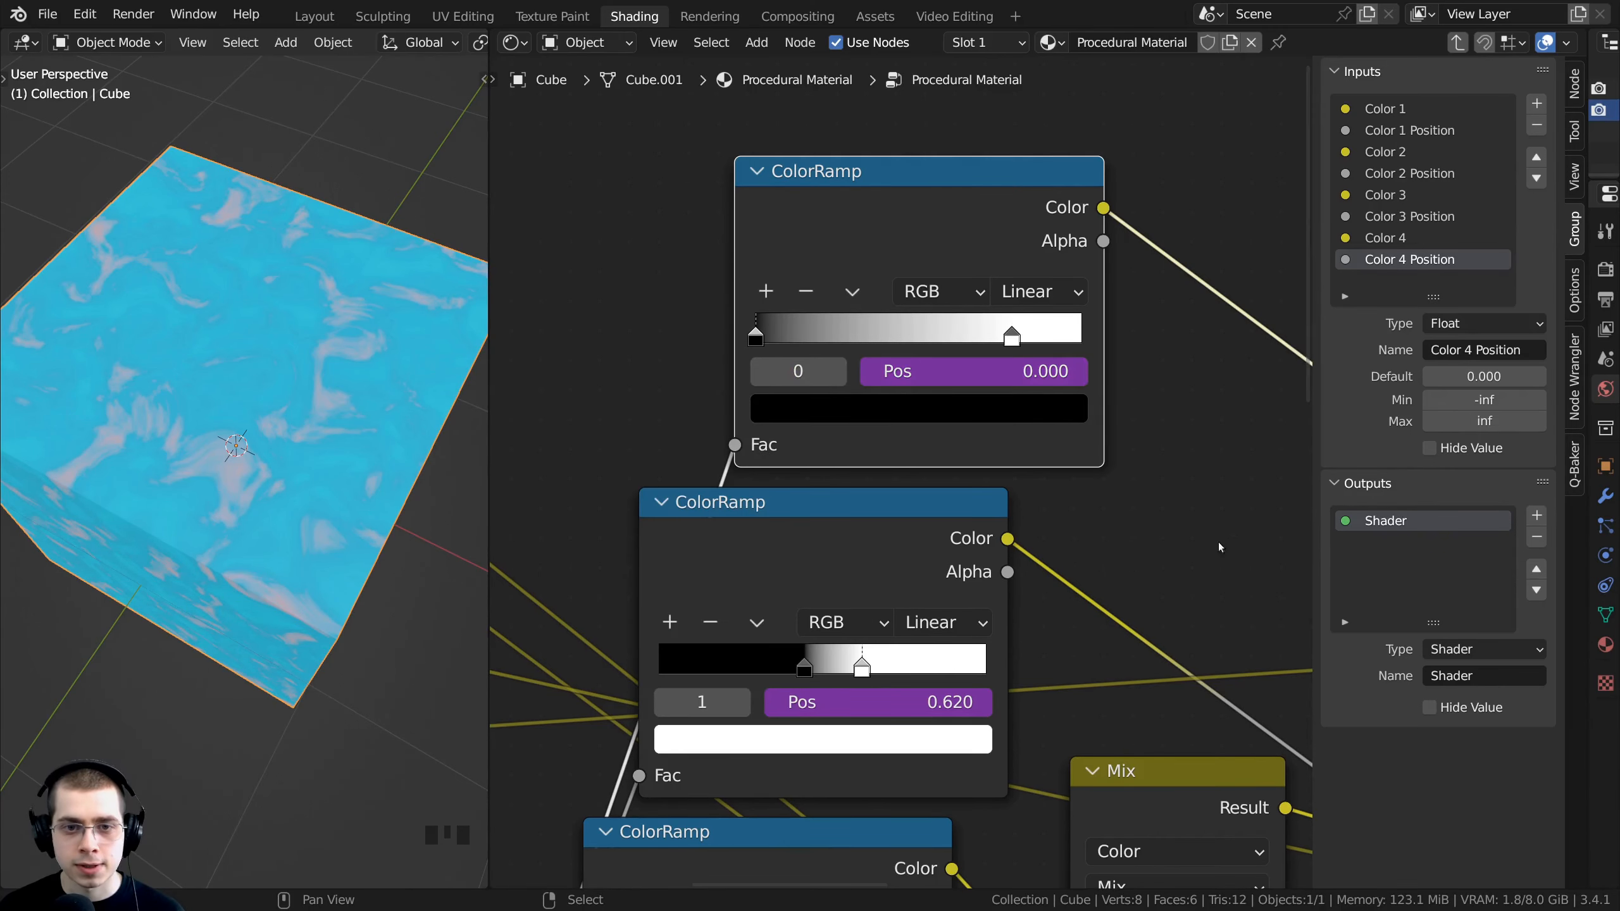
Step: Copy the cyan stop's position from the original four-colour ColorRamp and set the group node's Color 4 Position to 0.787
scroll(1084, 498, "down", 4)
scroll(969, 392, "up", 3)
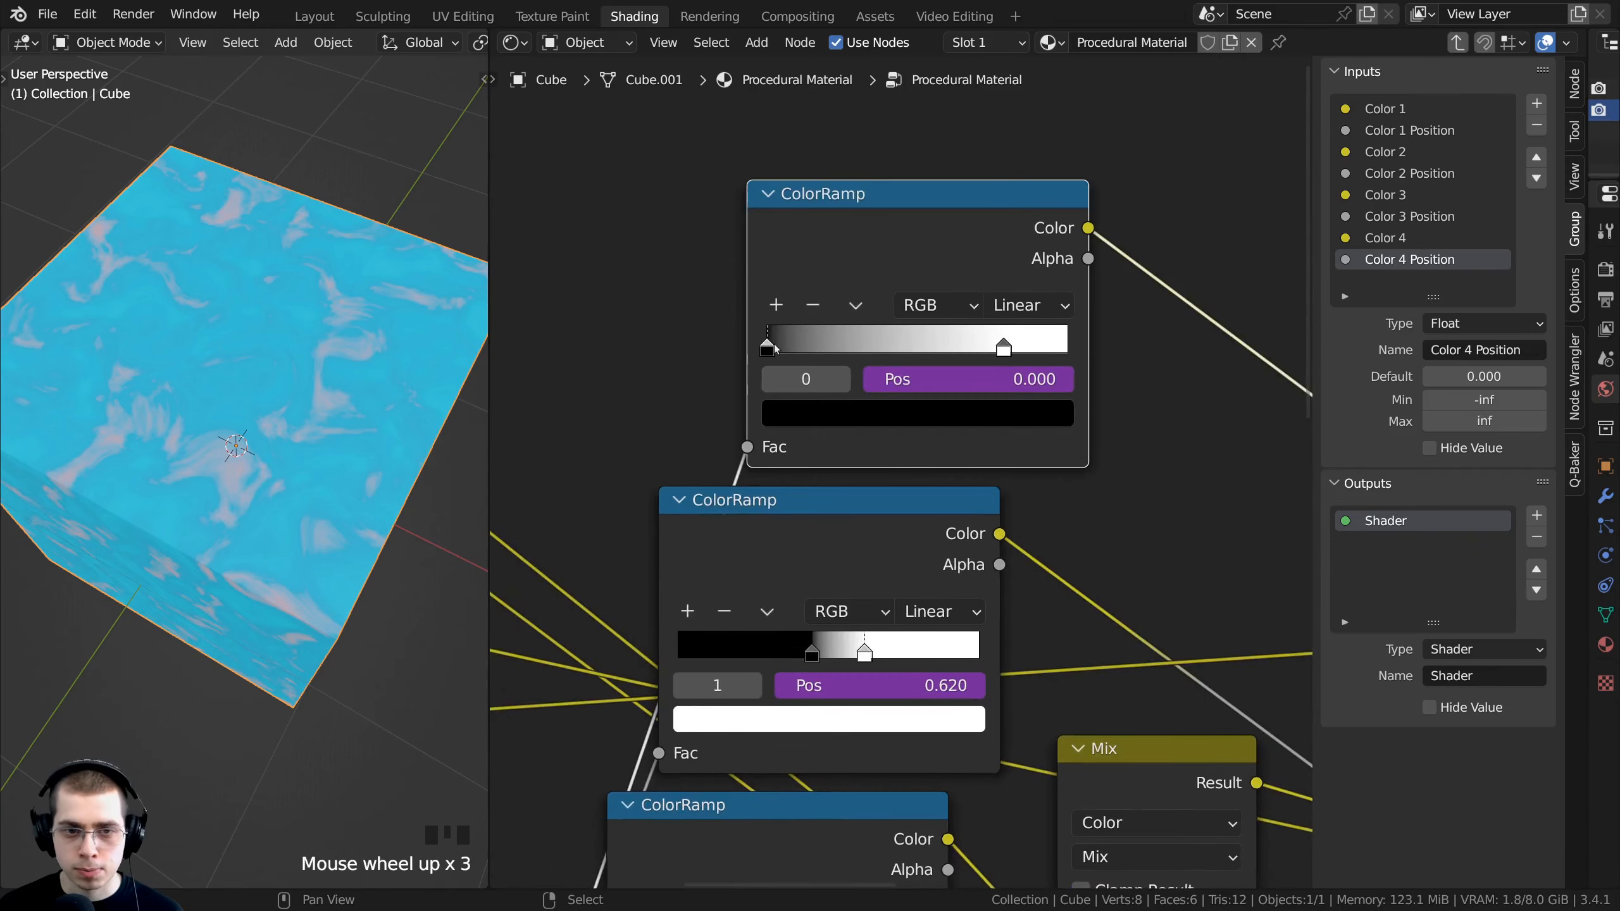
scroll(918, 450, "down", 4)
middle_click_drag(946, 807, 1027, 145)
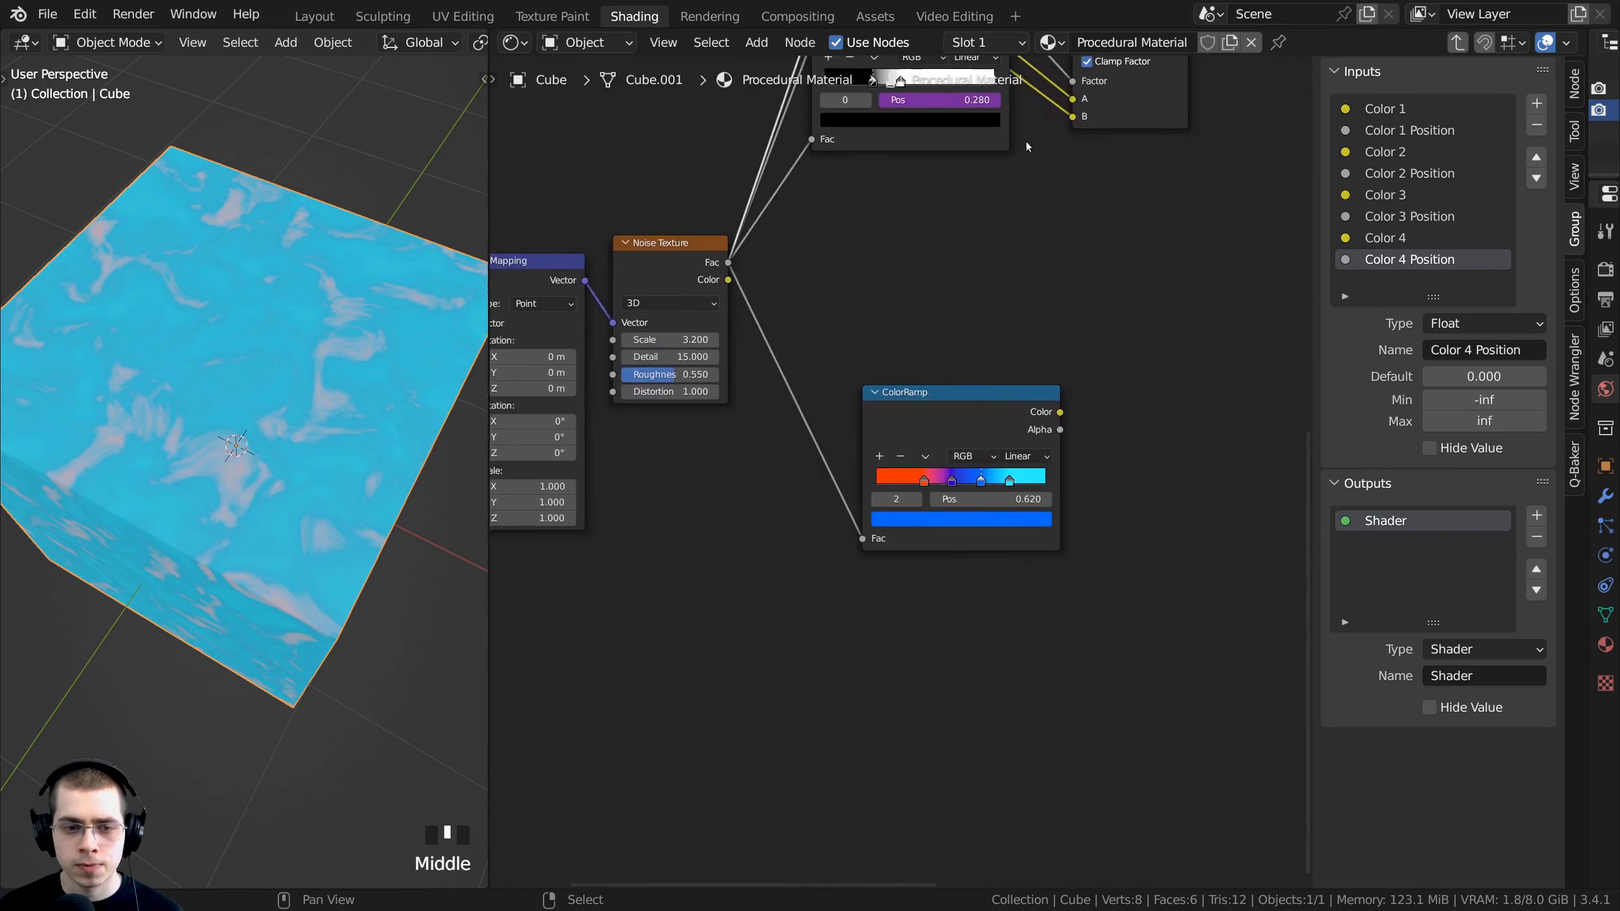
scroll(995, 456, "up", 10)
middle_click_drag(1148, 497, 978, 496)
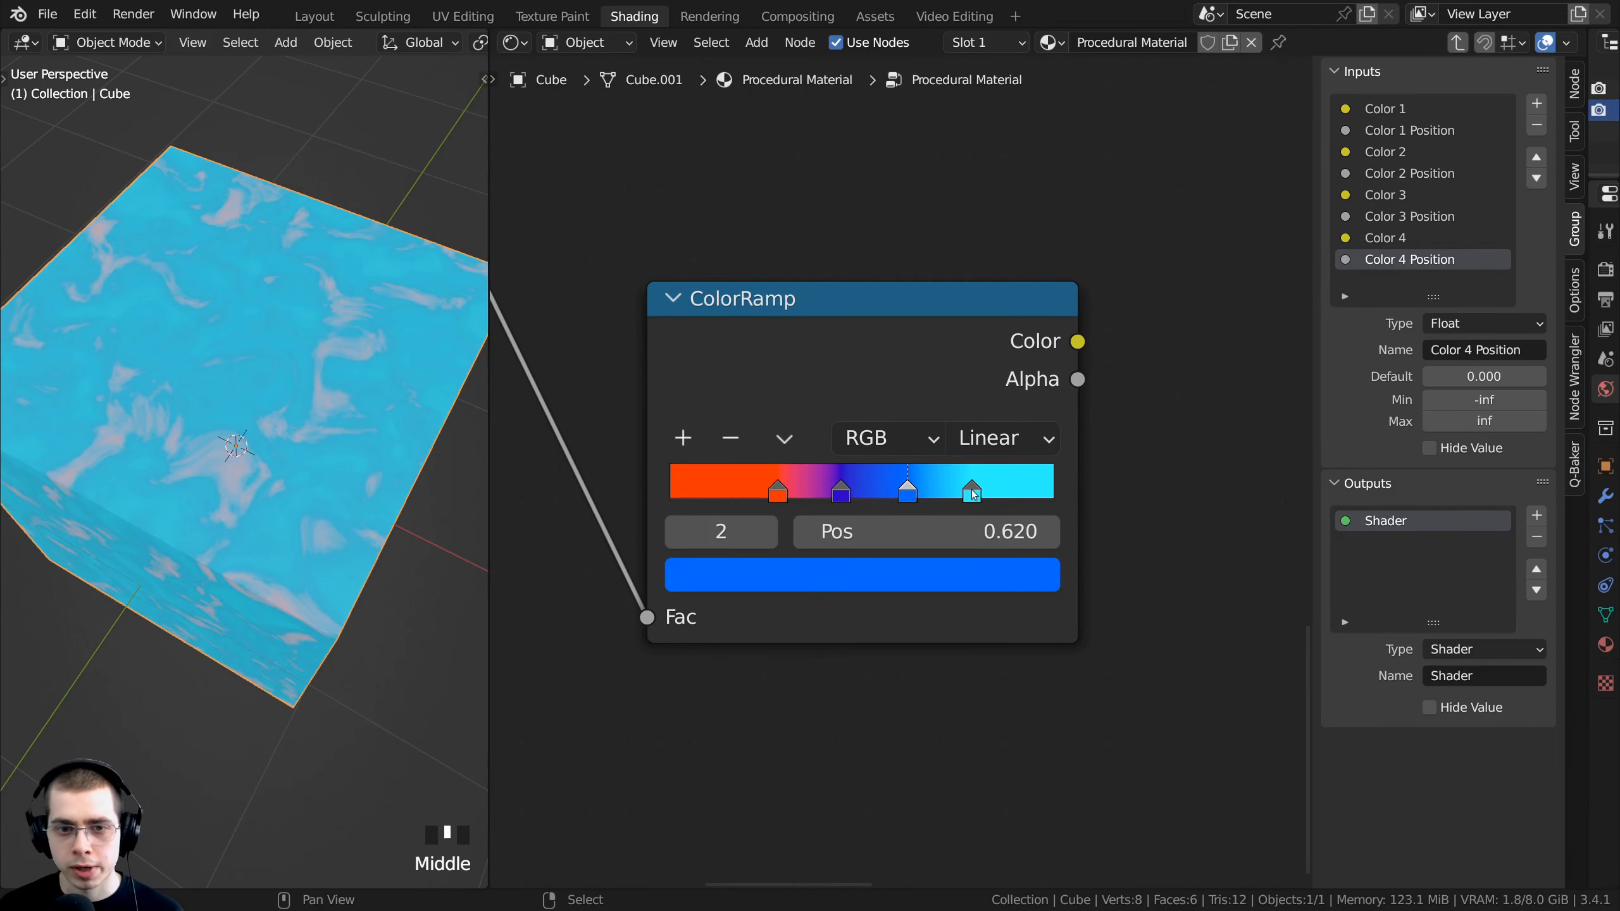
left_click(973, 496)
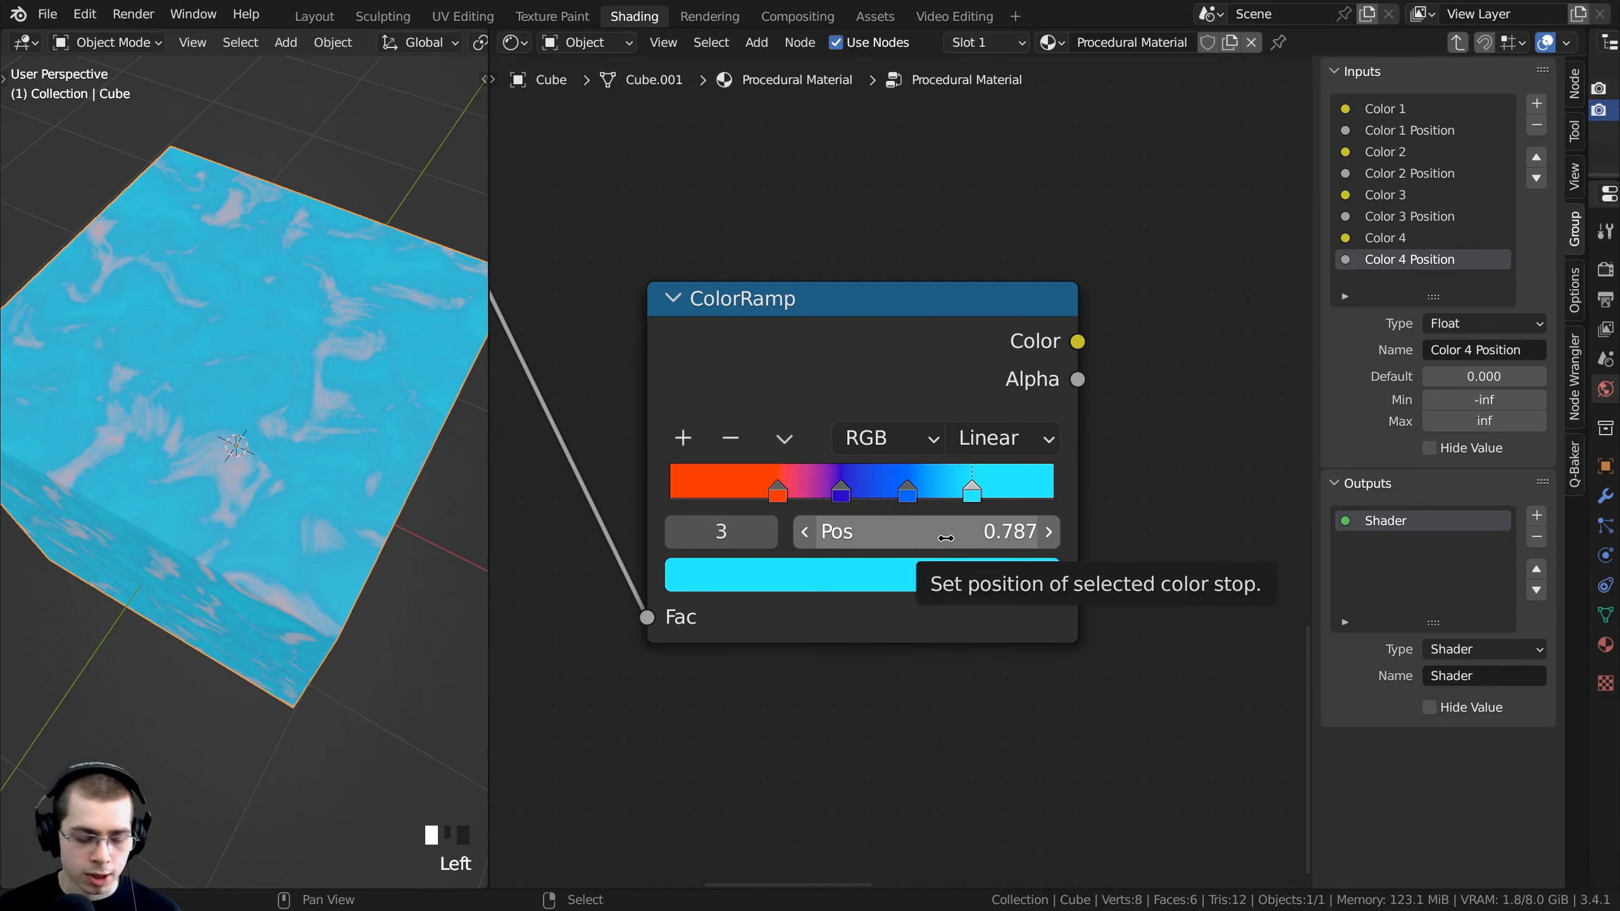
key("Tab")
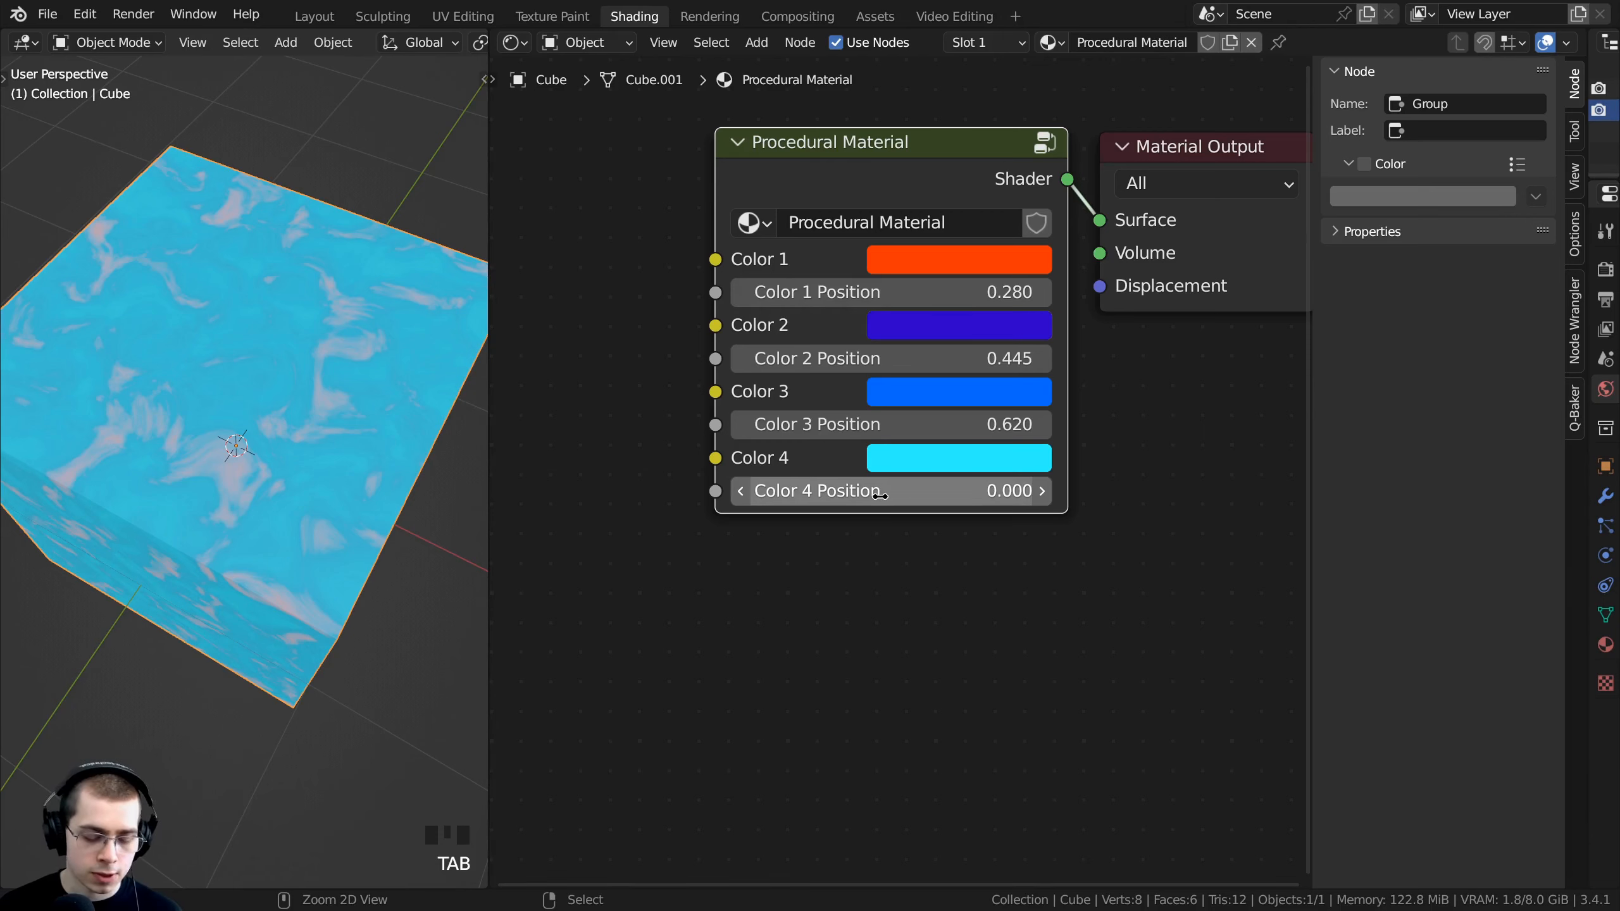
type("0.787")
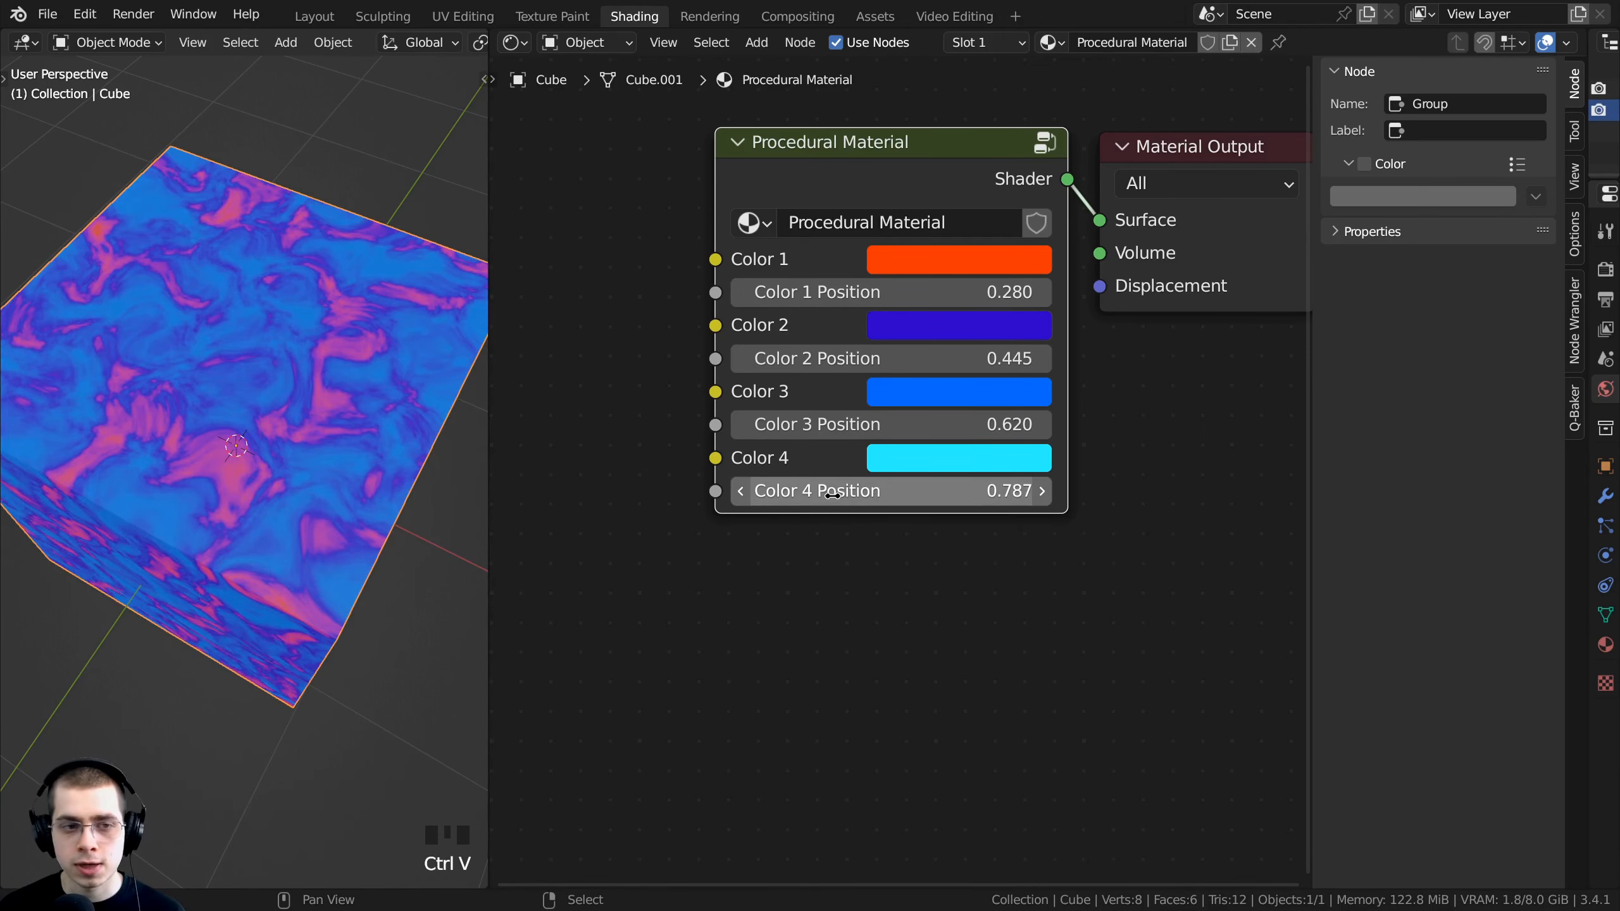
Step: Try varying the group node's Color 4 Position and Color 1 Position to preview their effect on the cube, cancelling each change
scroll(880, 496, "down", 1)
left_click_drag(880, 490, 799, 490, "shift")
right_click(888, 489)
left_click_drag(903, 489, 842, 489, "shift")
right_click(841, 489)
scroll(879, 434, "down", 2)
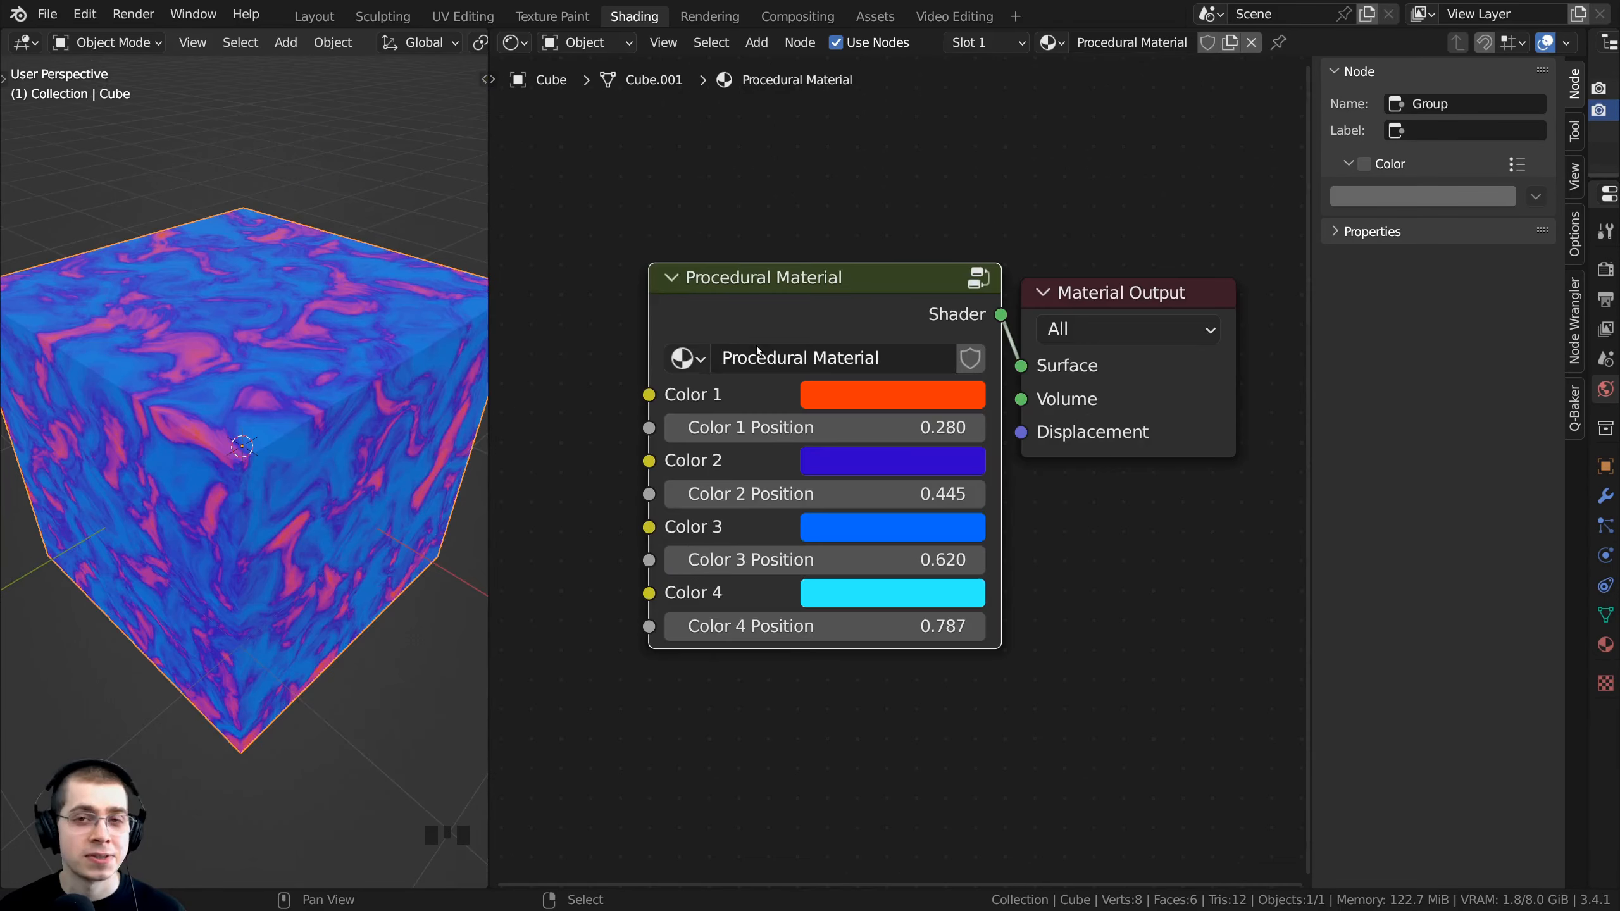
left_click_drag(823, 428, 782, 428, "shift")
right_click(758, 428)
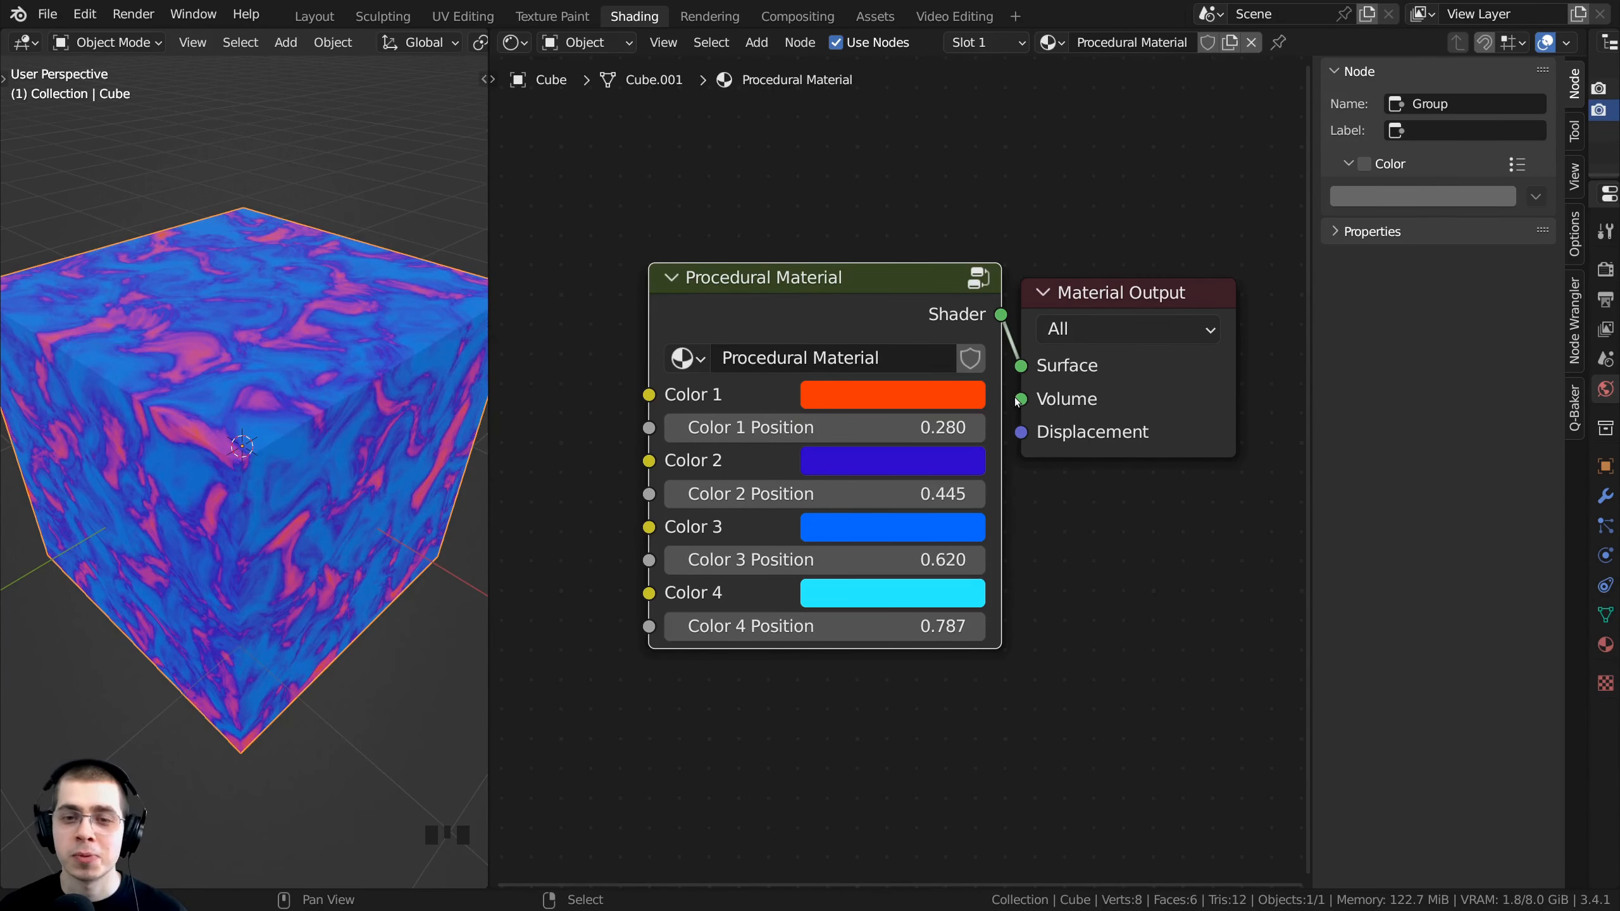
Step: Examine the node network inside the Procedural Material group and return to the material's top level
scroll(870, 475, "down", 2)
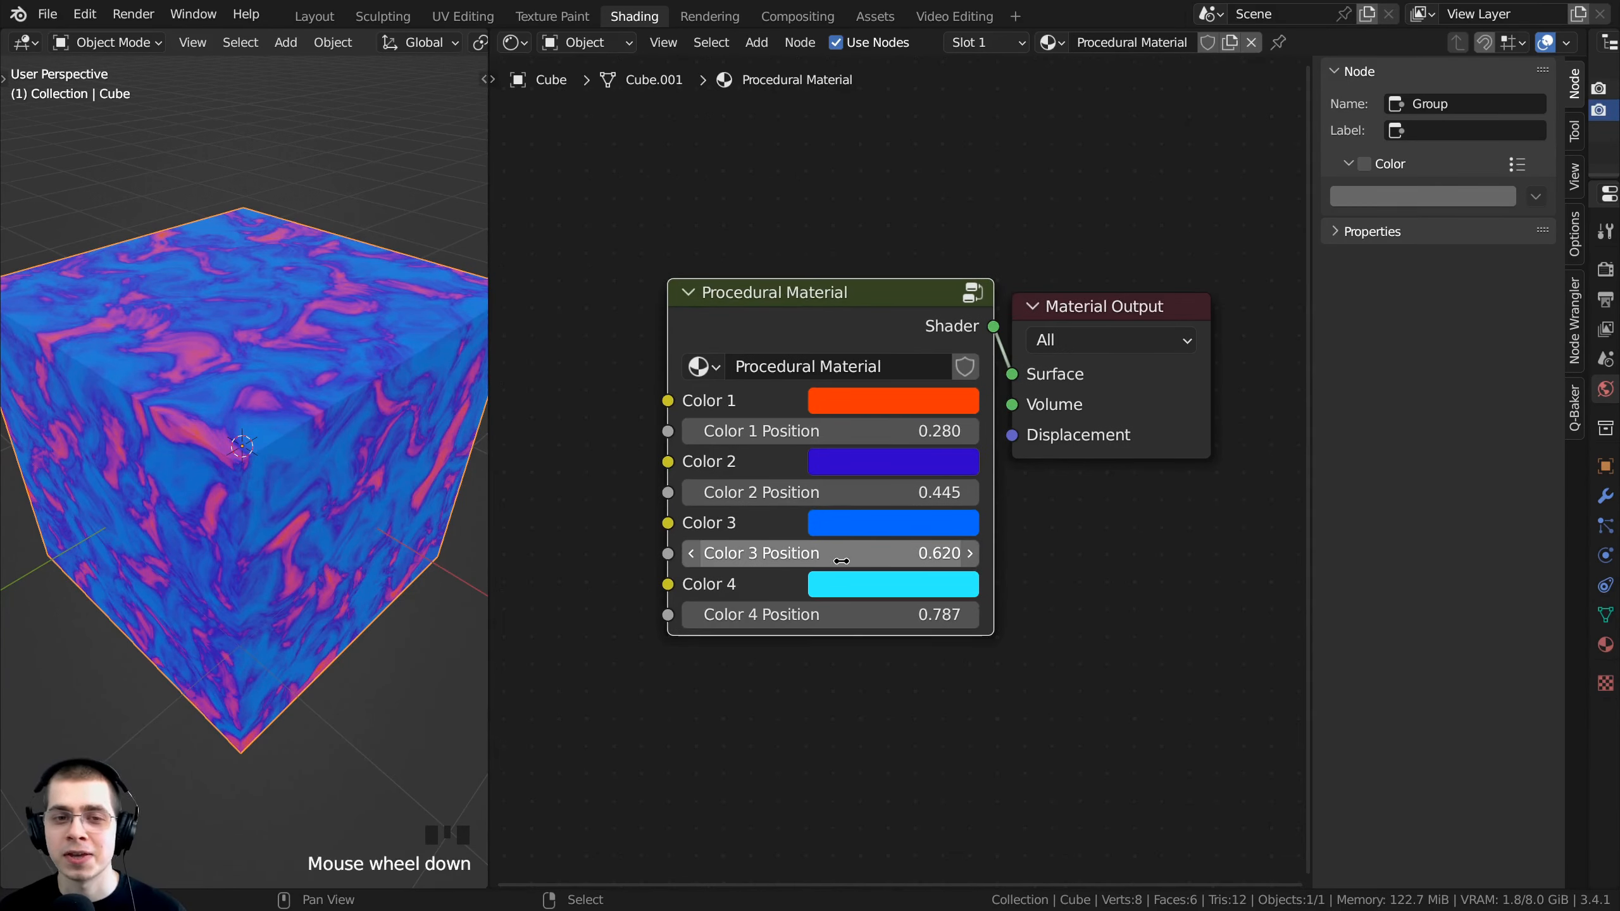
left_click(970, 285)
key("Tab")
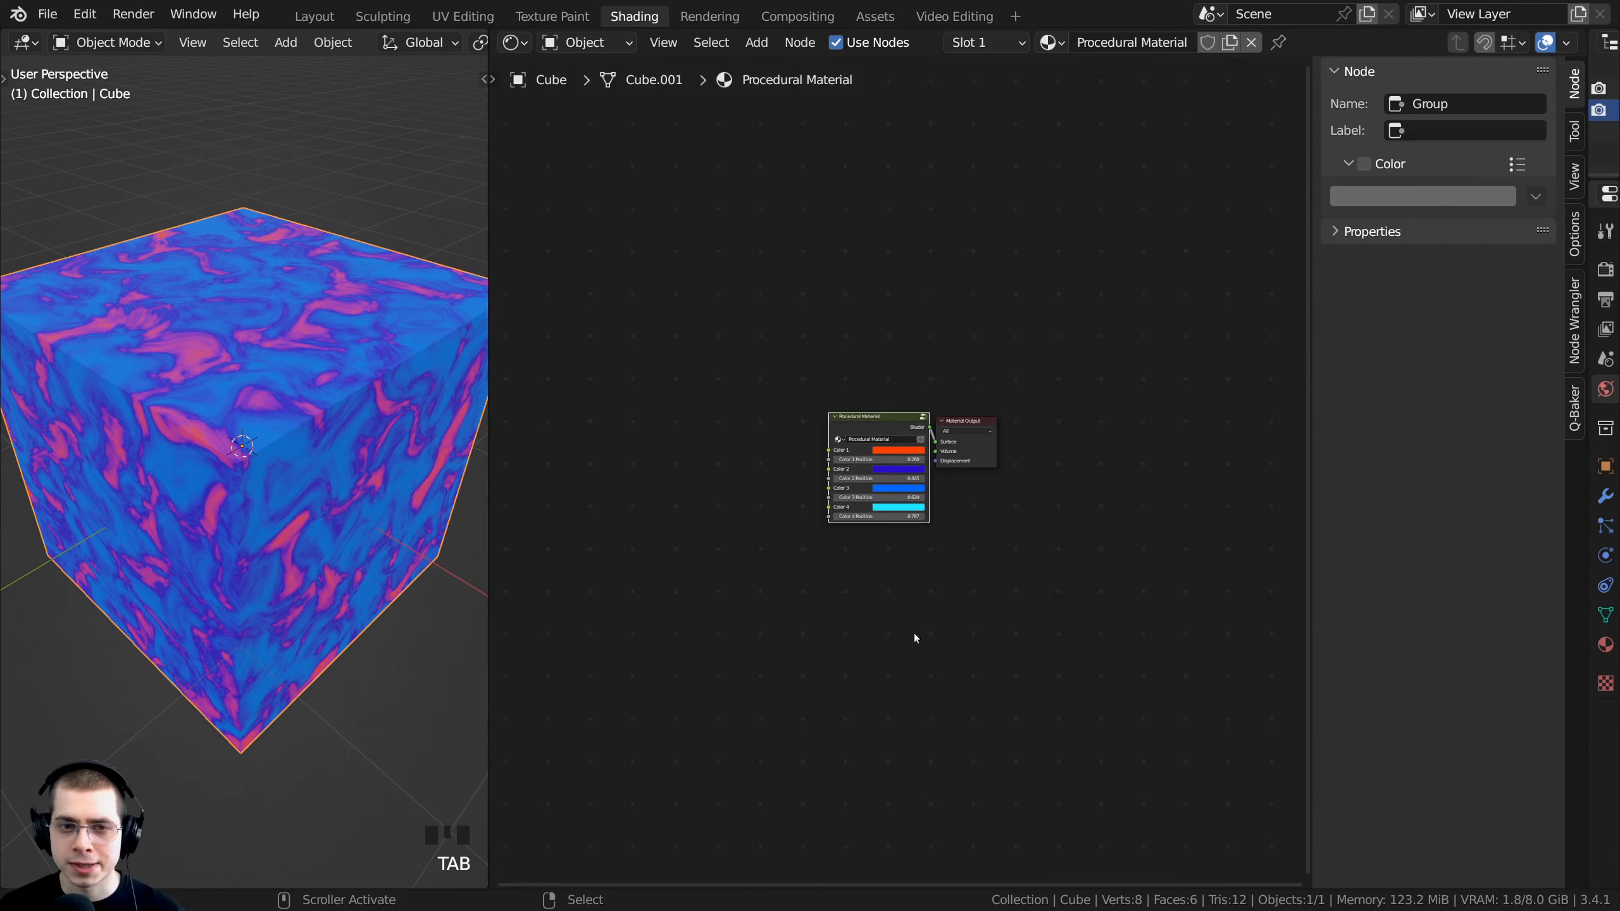
scroll(854, 315, "up", 8)
key("a")
key("Tab")
scroll(829, 328, "down", 5)
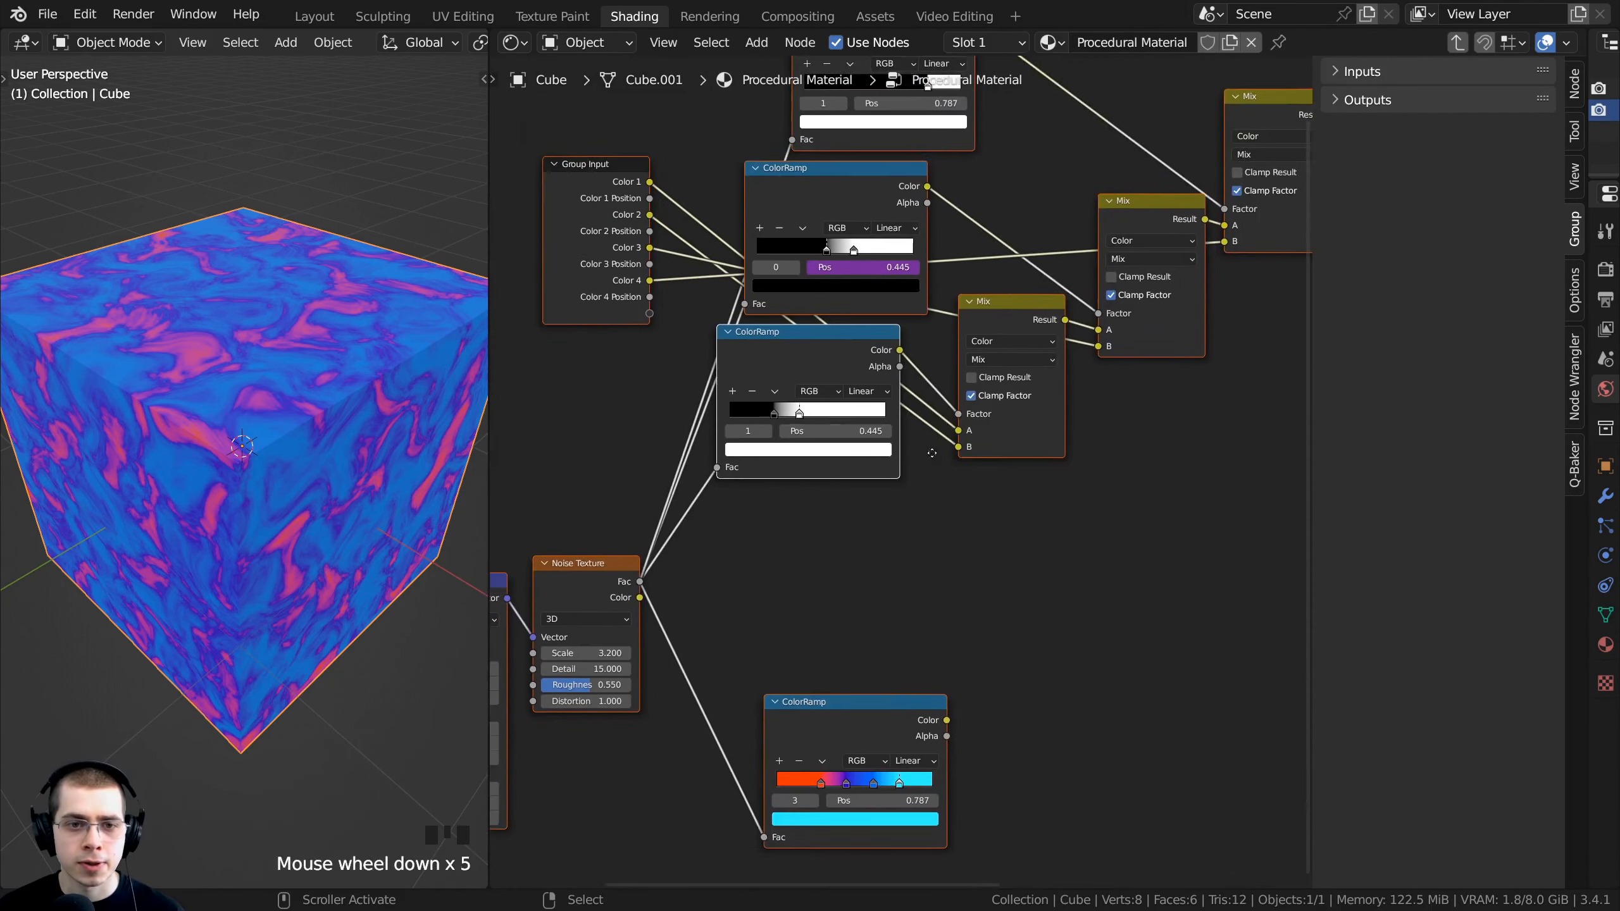
key("Tab")
scroll(871, 366, "up", 5)
left_click(861, 360)
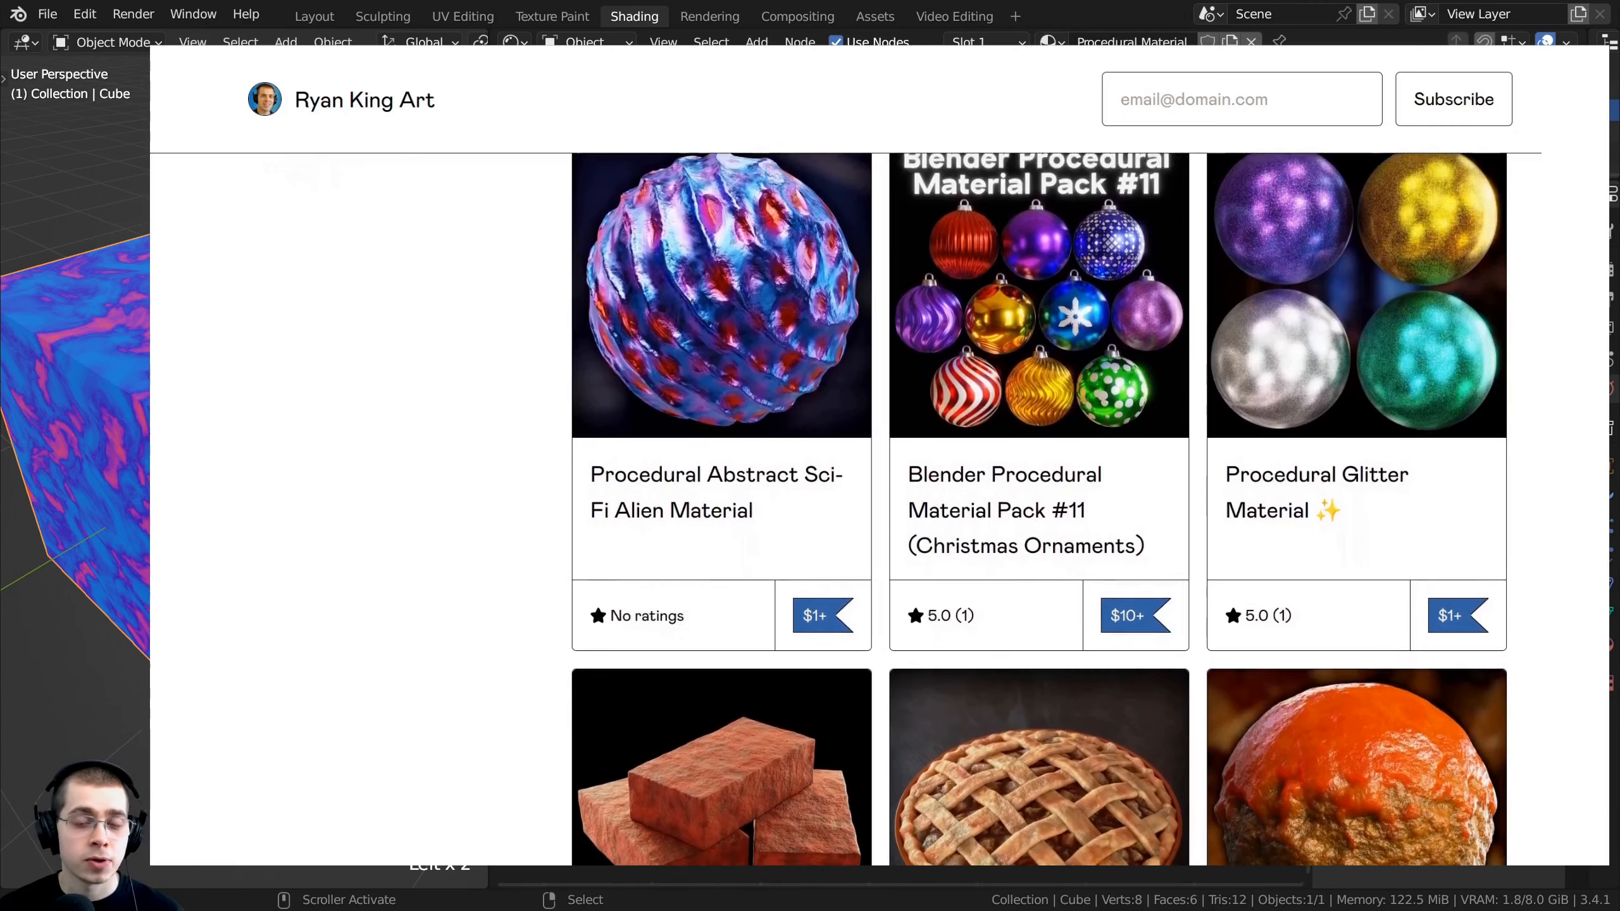